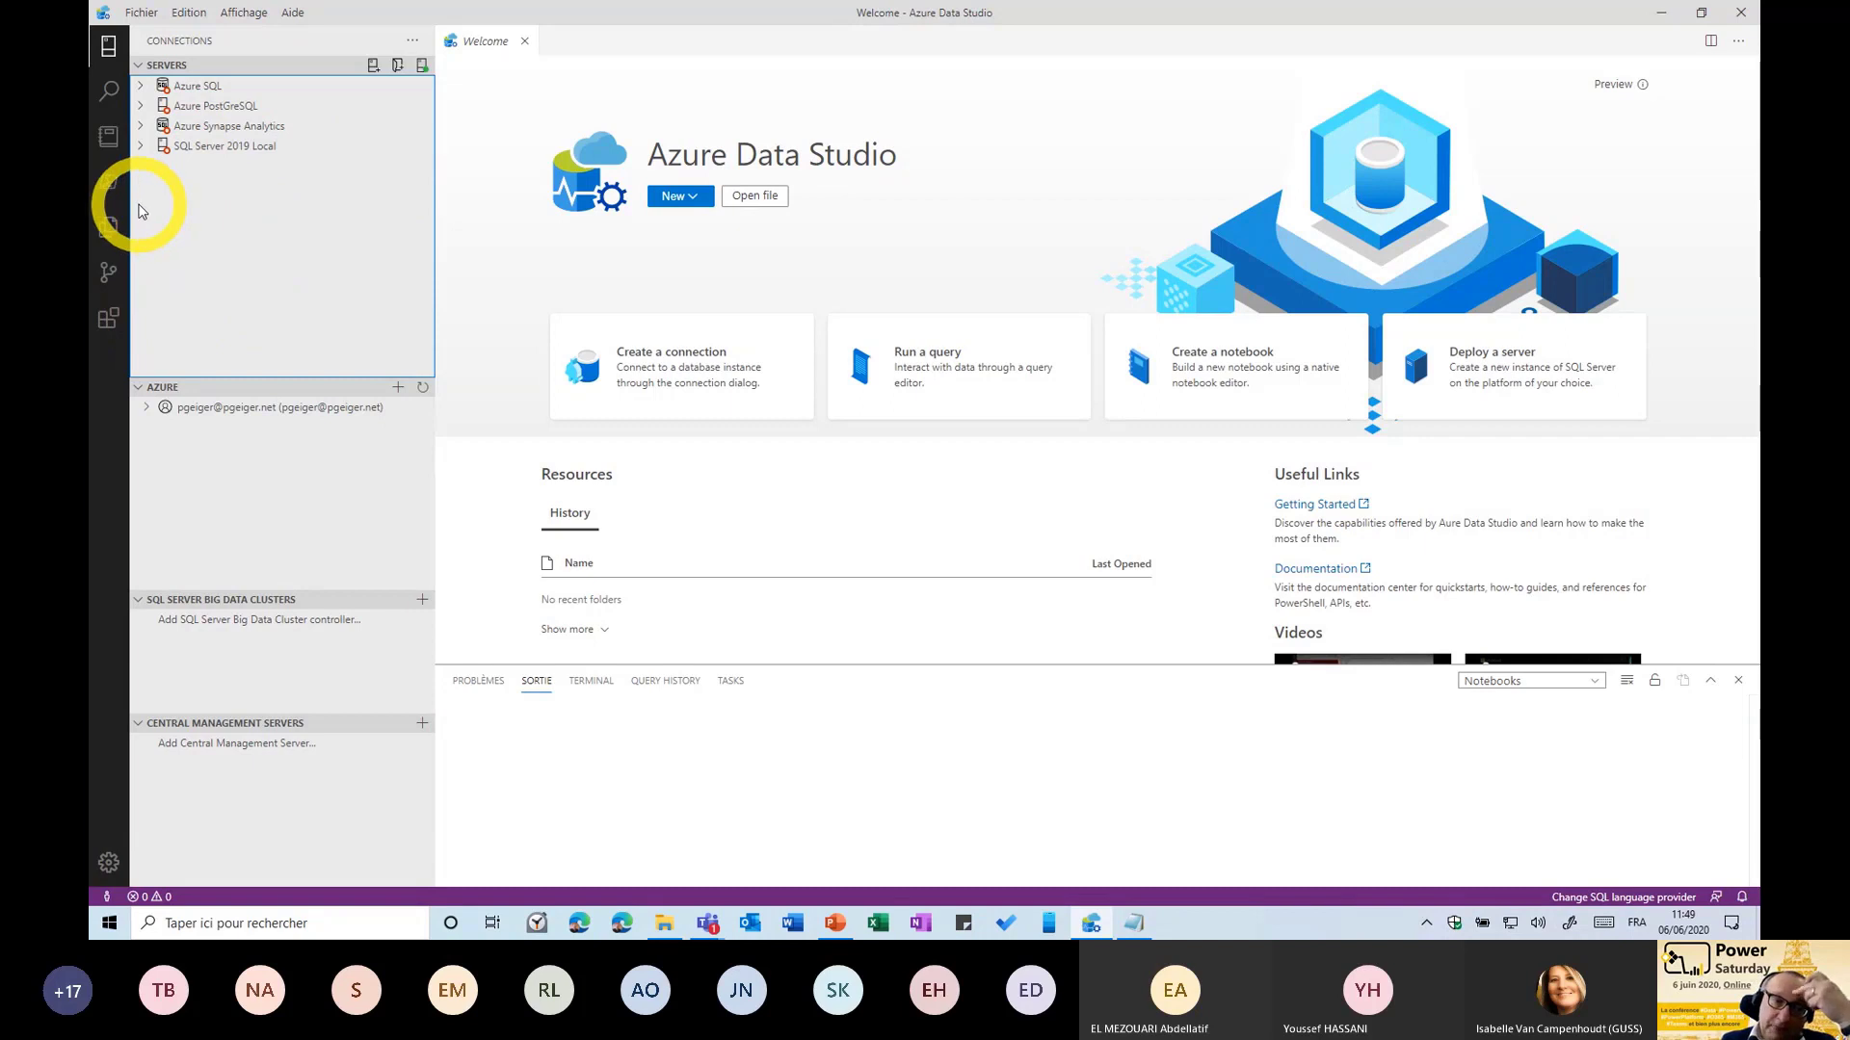
Look through the list of available colour themes and the list of commands in the command palette.
left_click(108, 864)
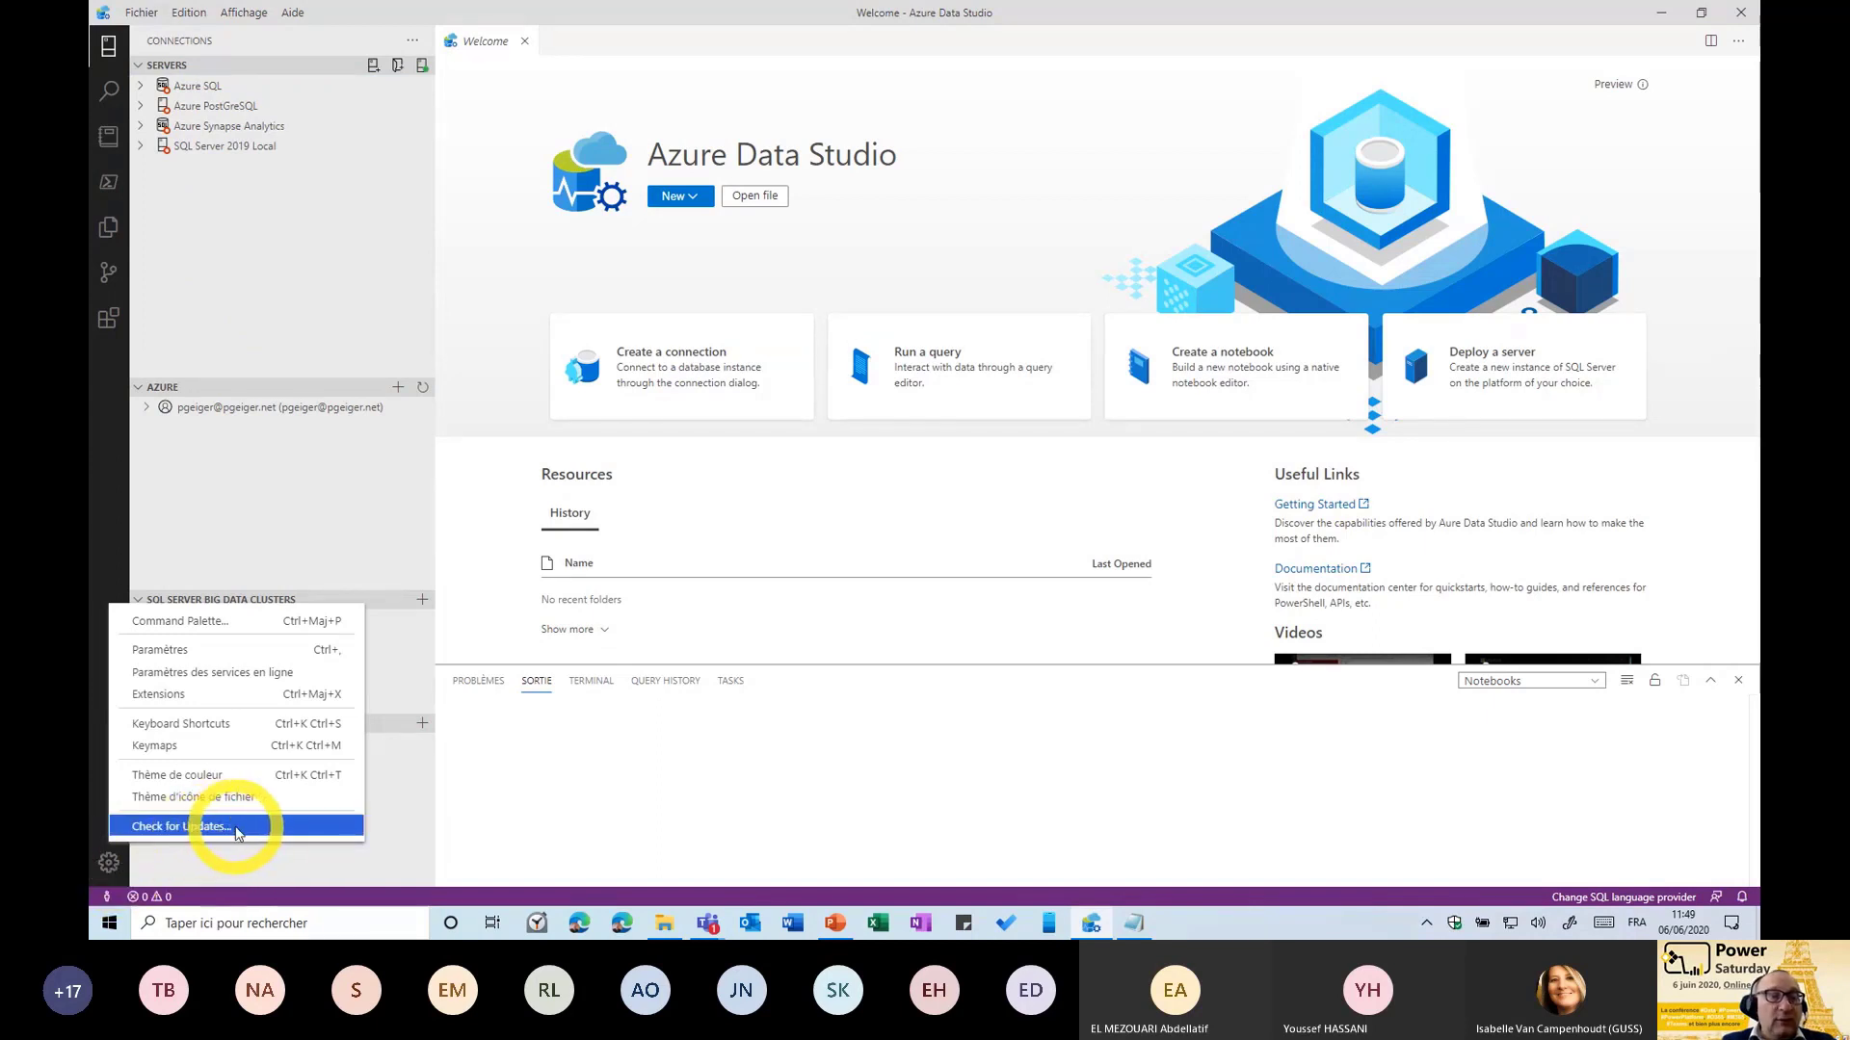
left_click(242, 776)
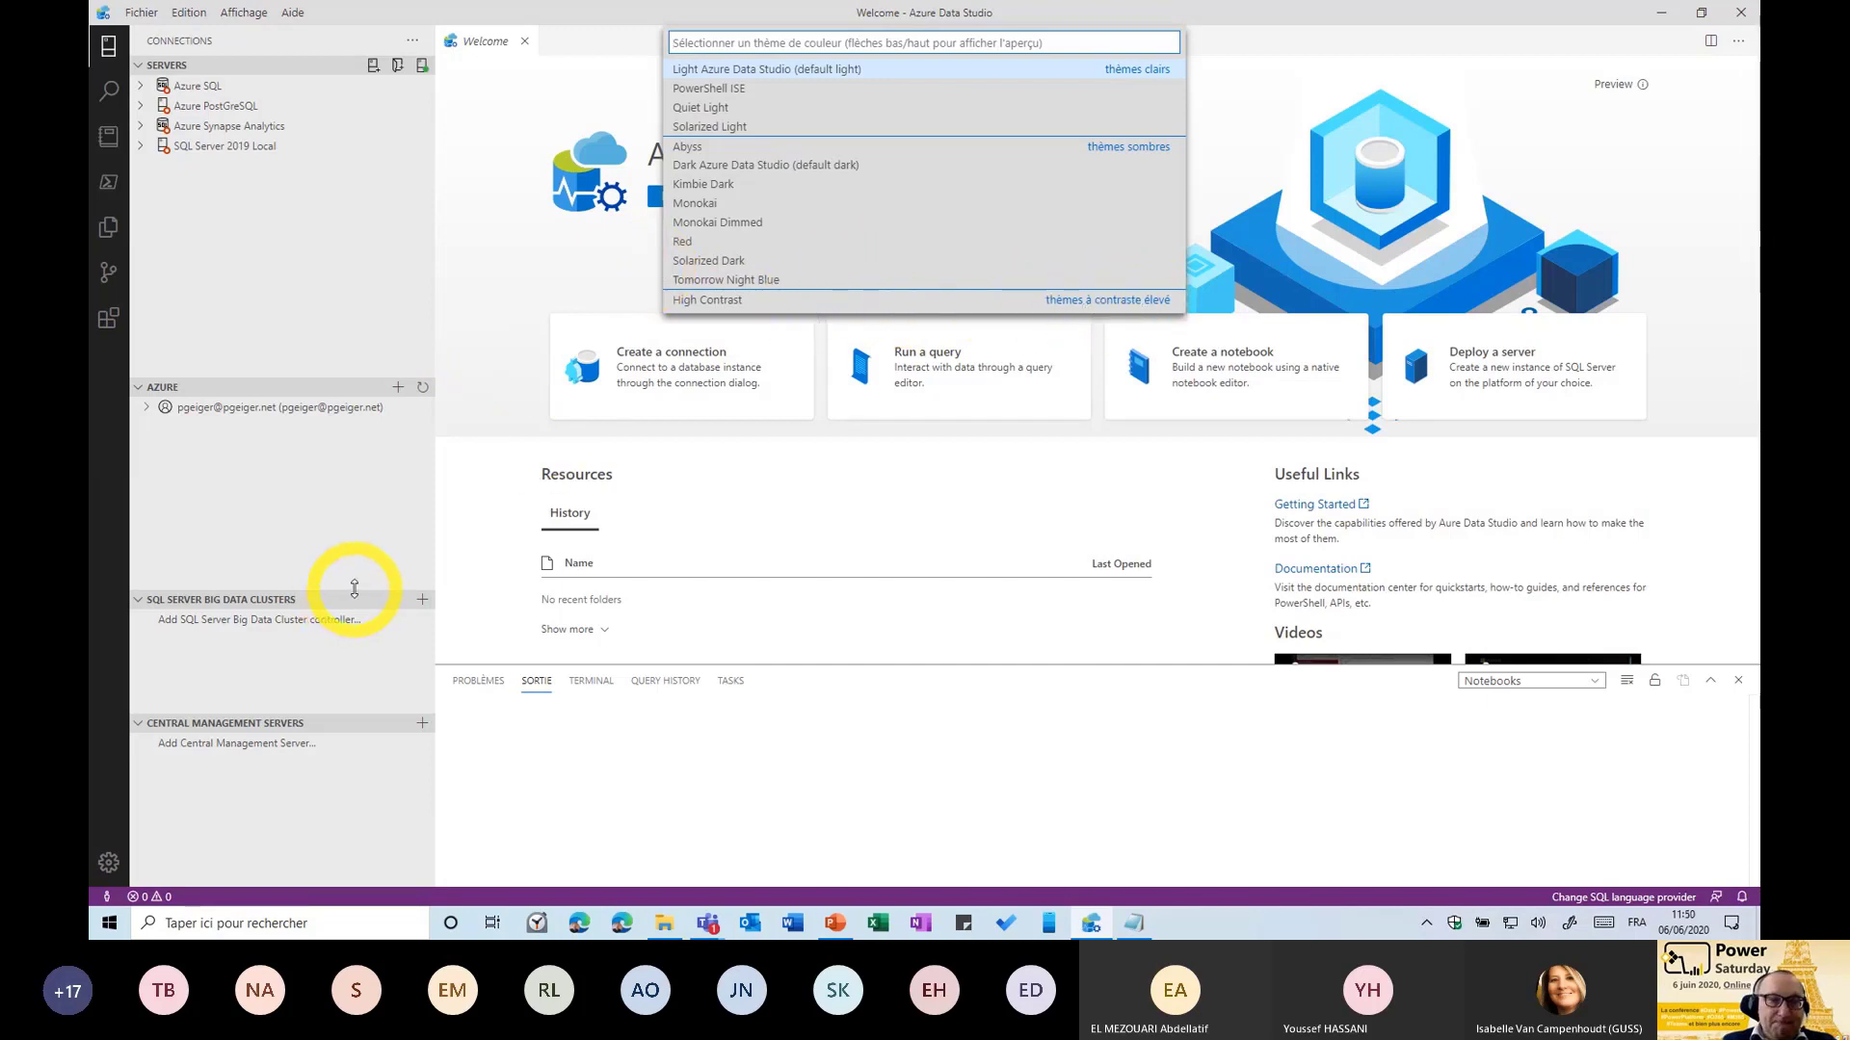
left_click(107, 863)
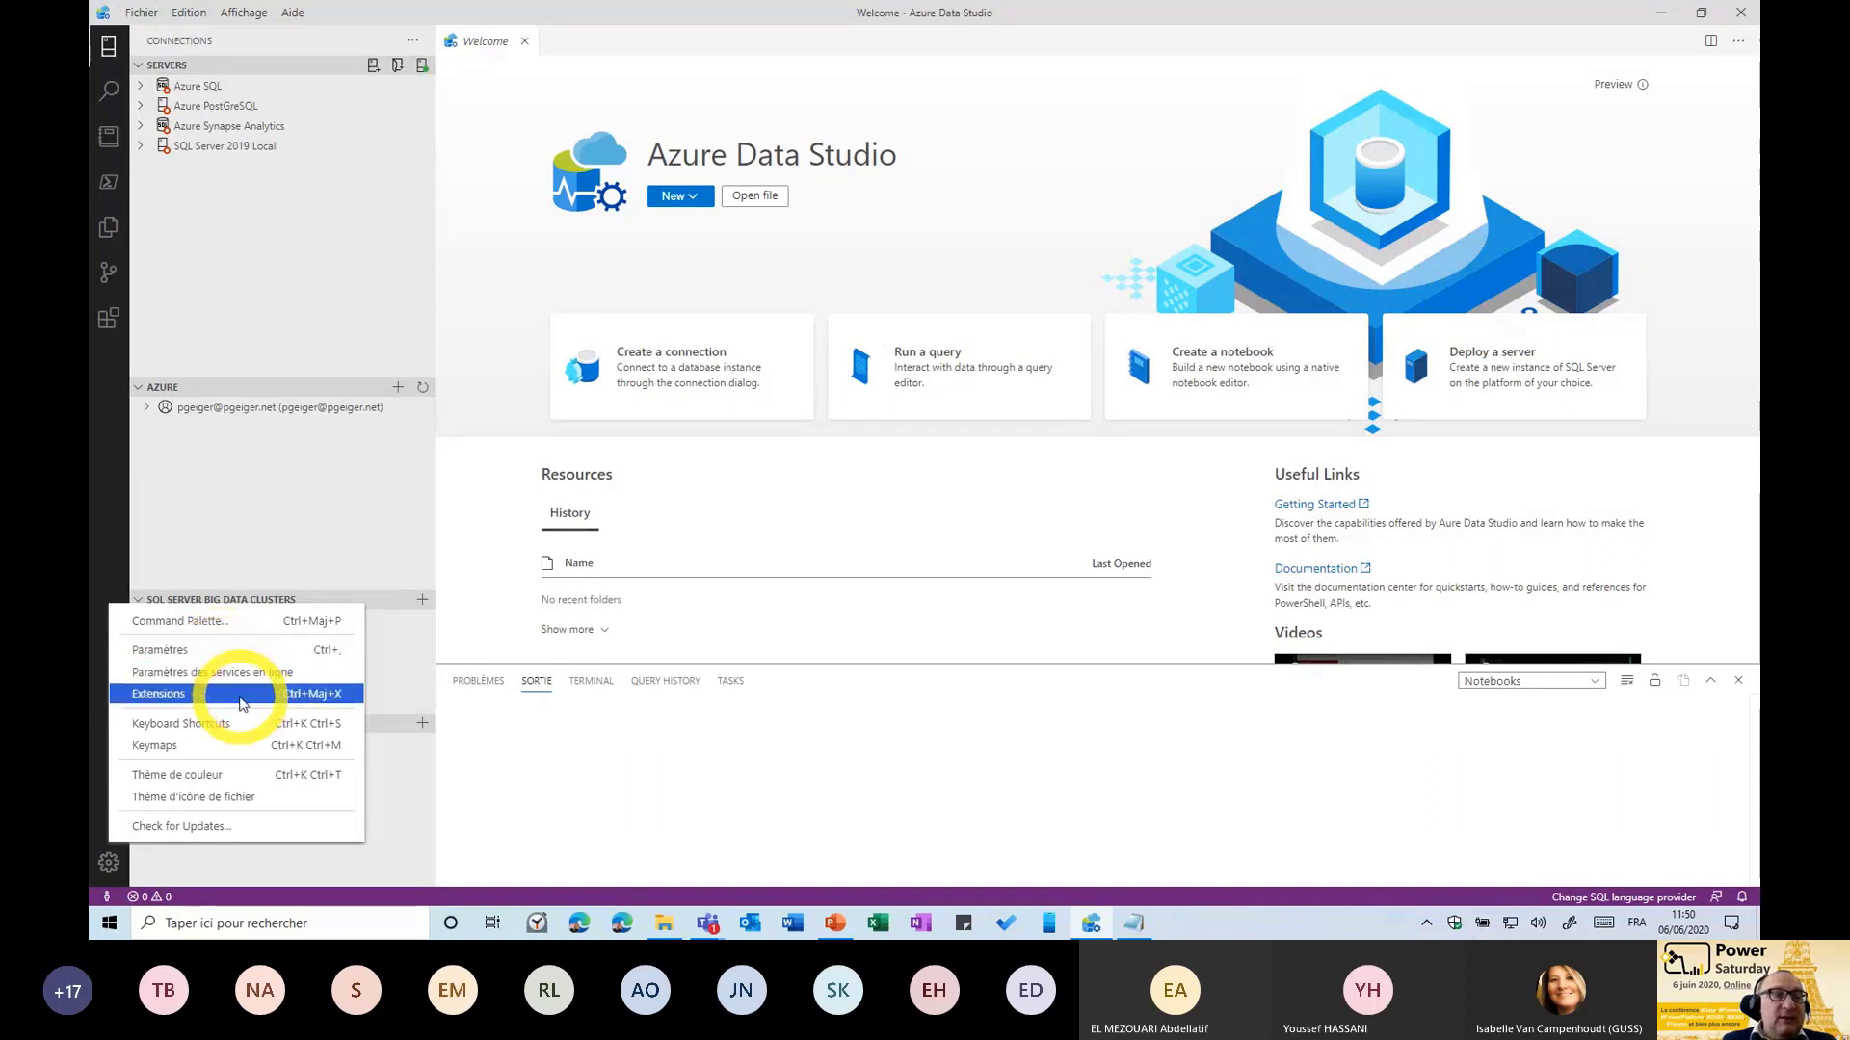
left_click(213, 632)
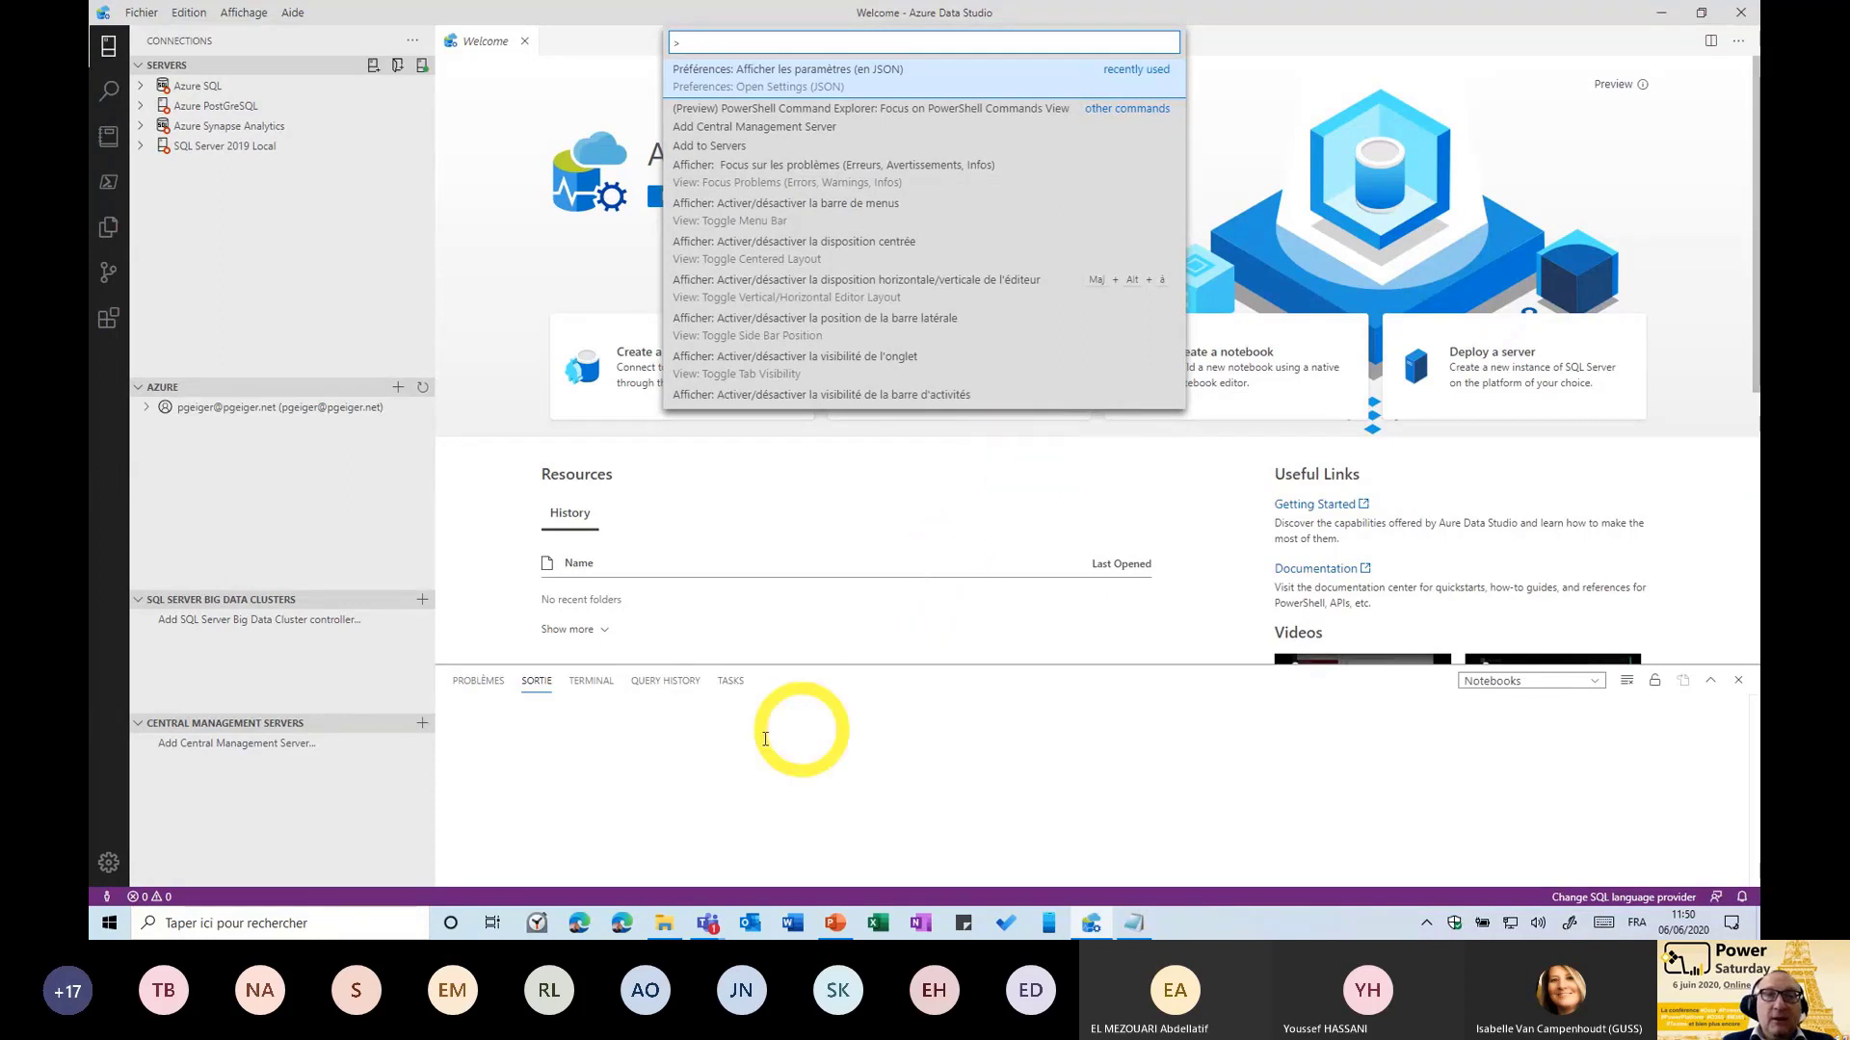
left_click(108, 863)
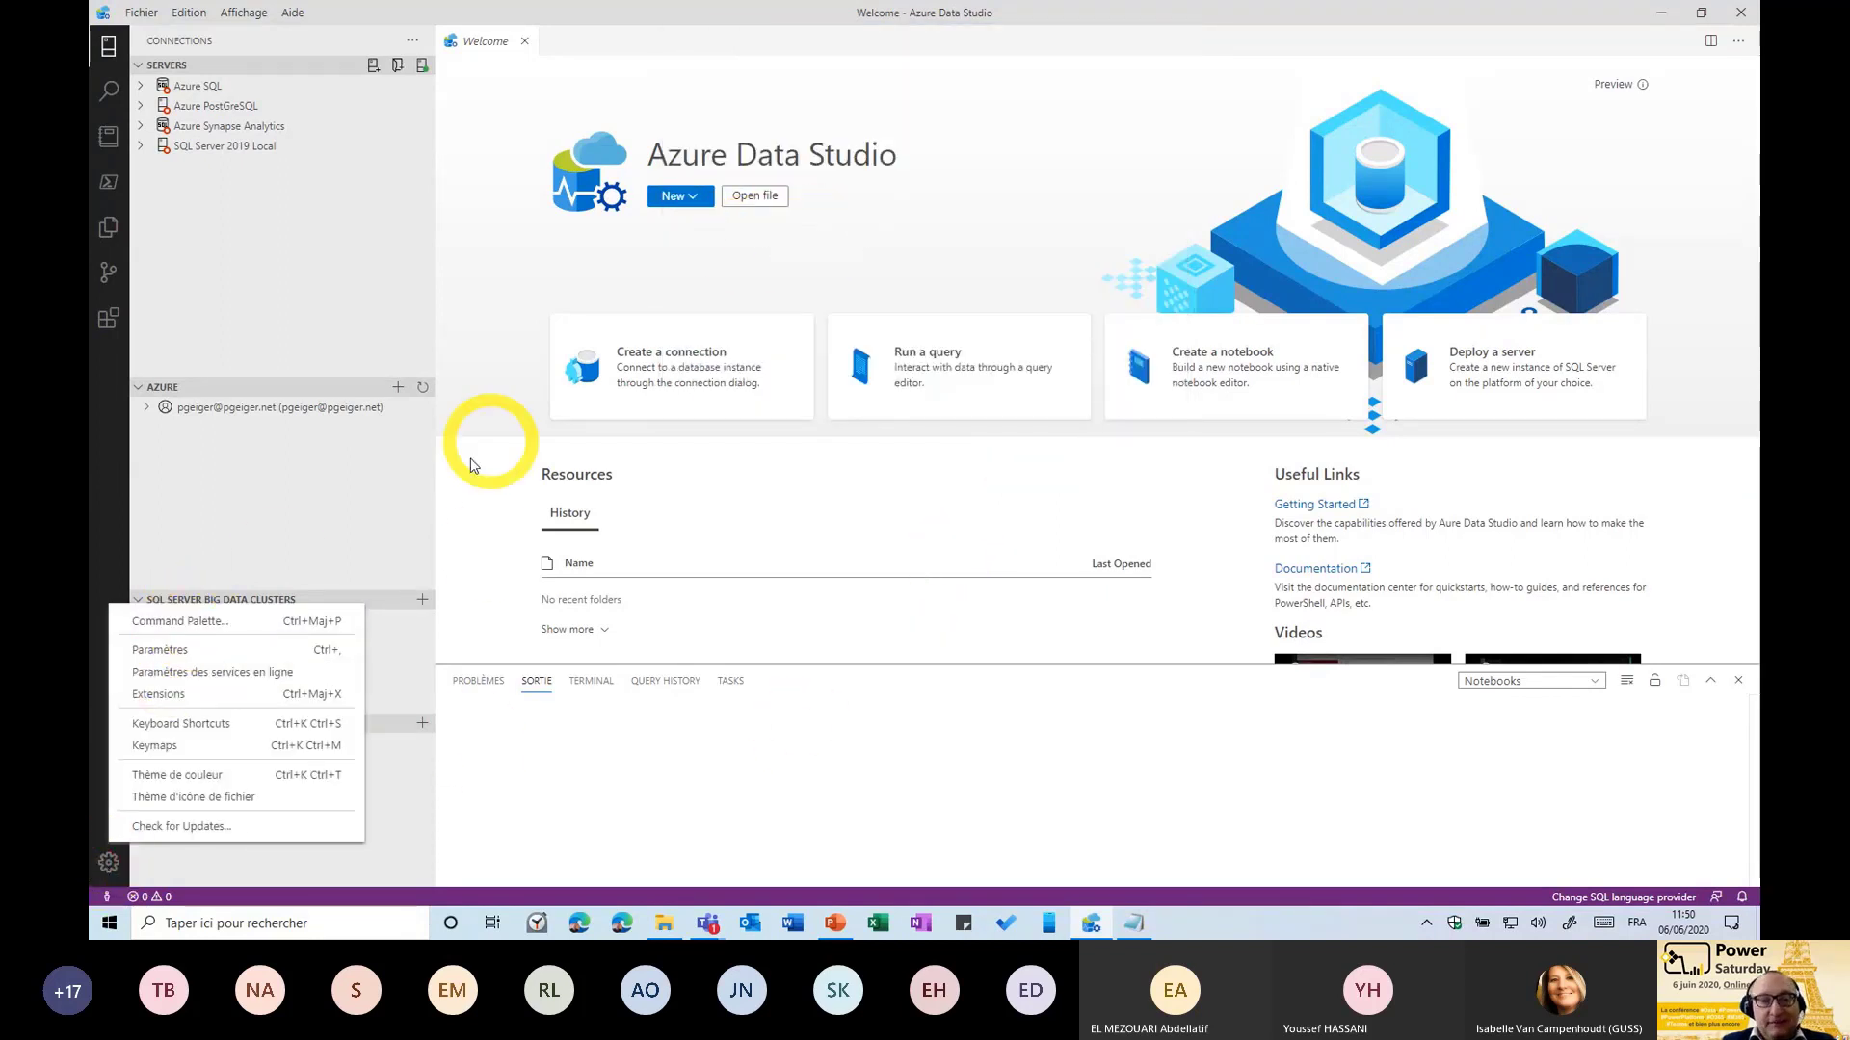
left_click(185, 620)
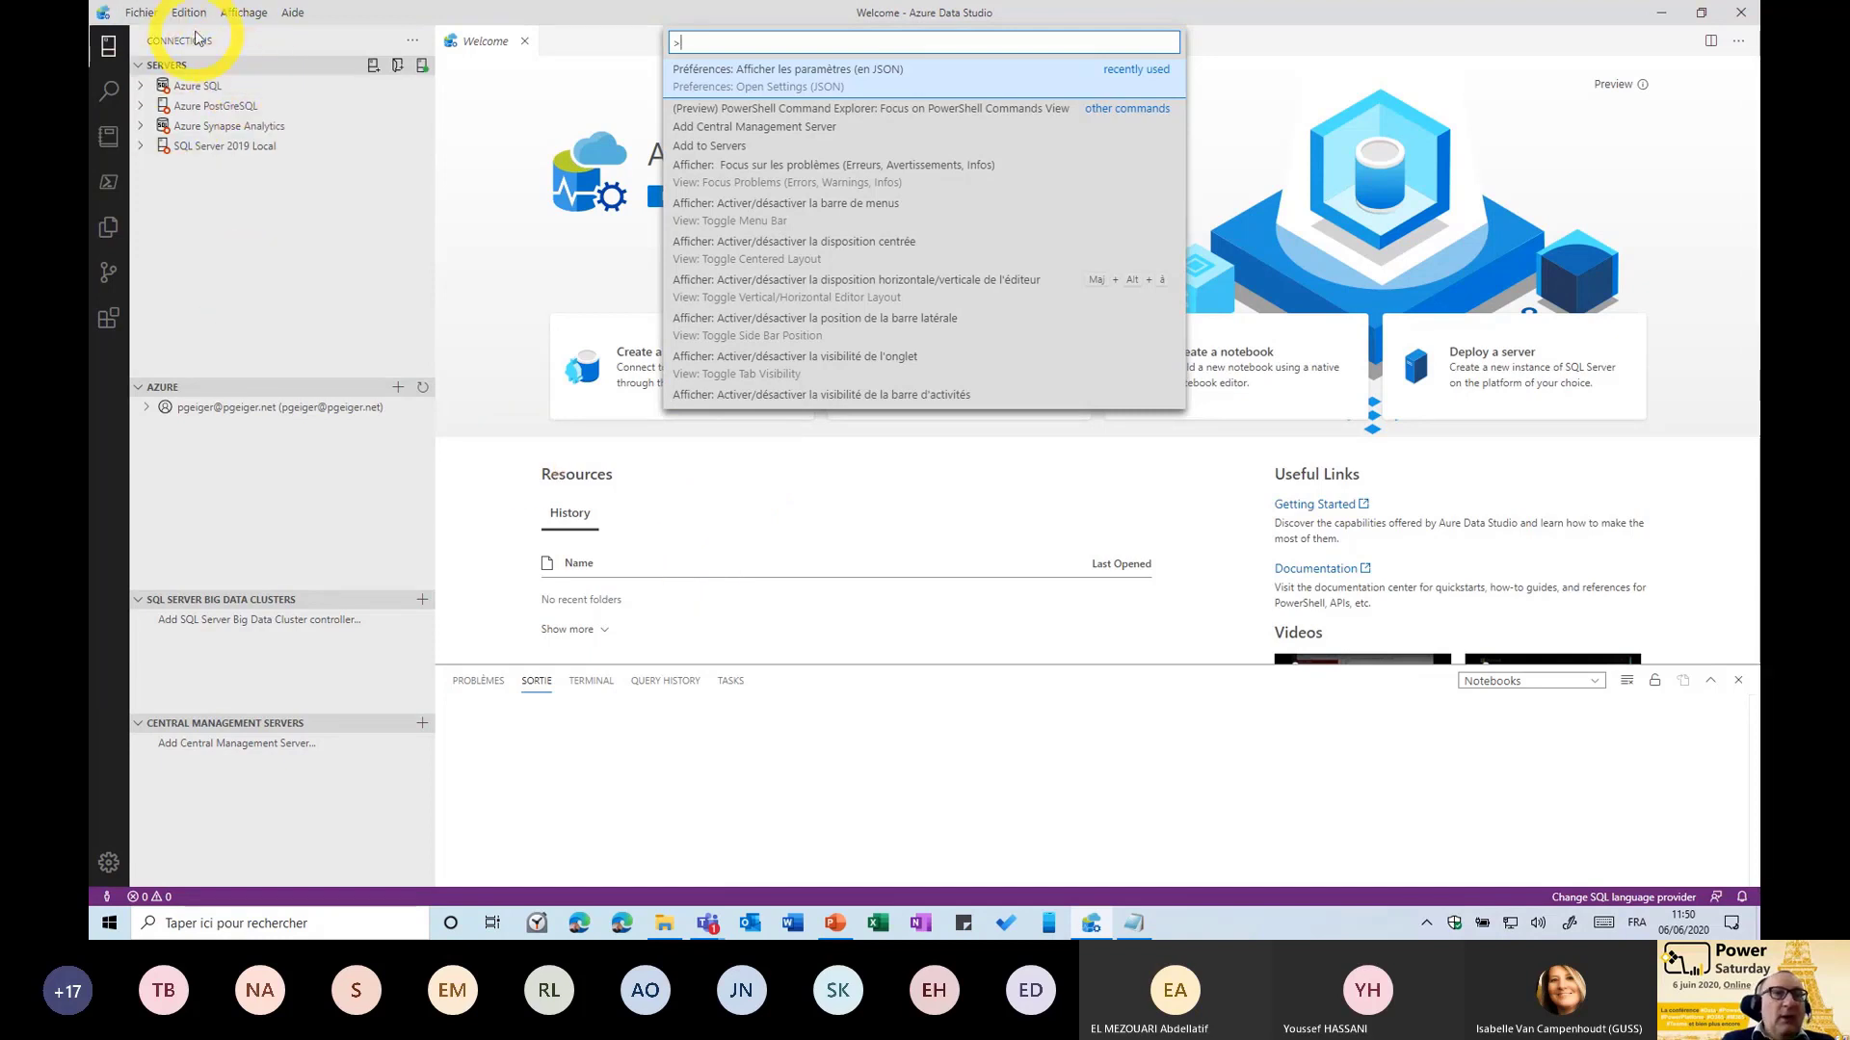
Review the available file, editing, view and help commands, and show the Welcome page.
left_click(141, 13)
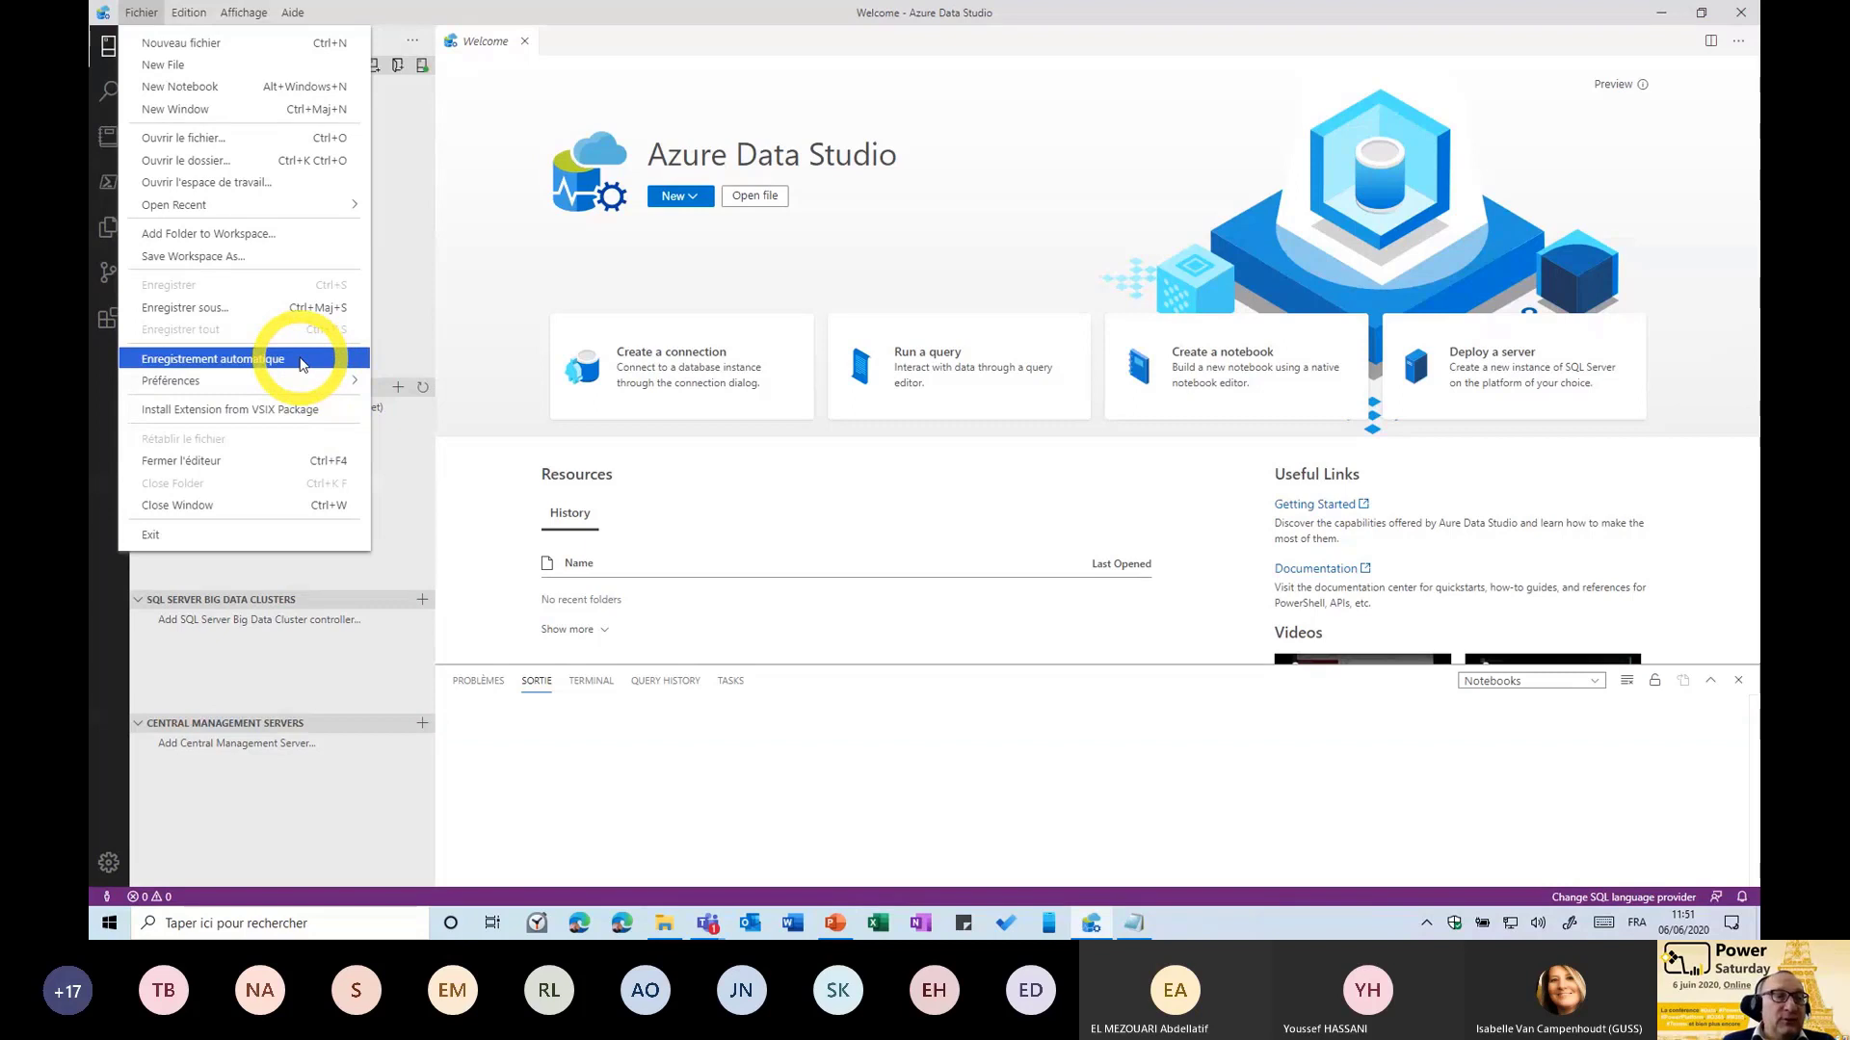
mouse_move(298, 379)
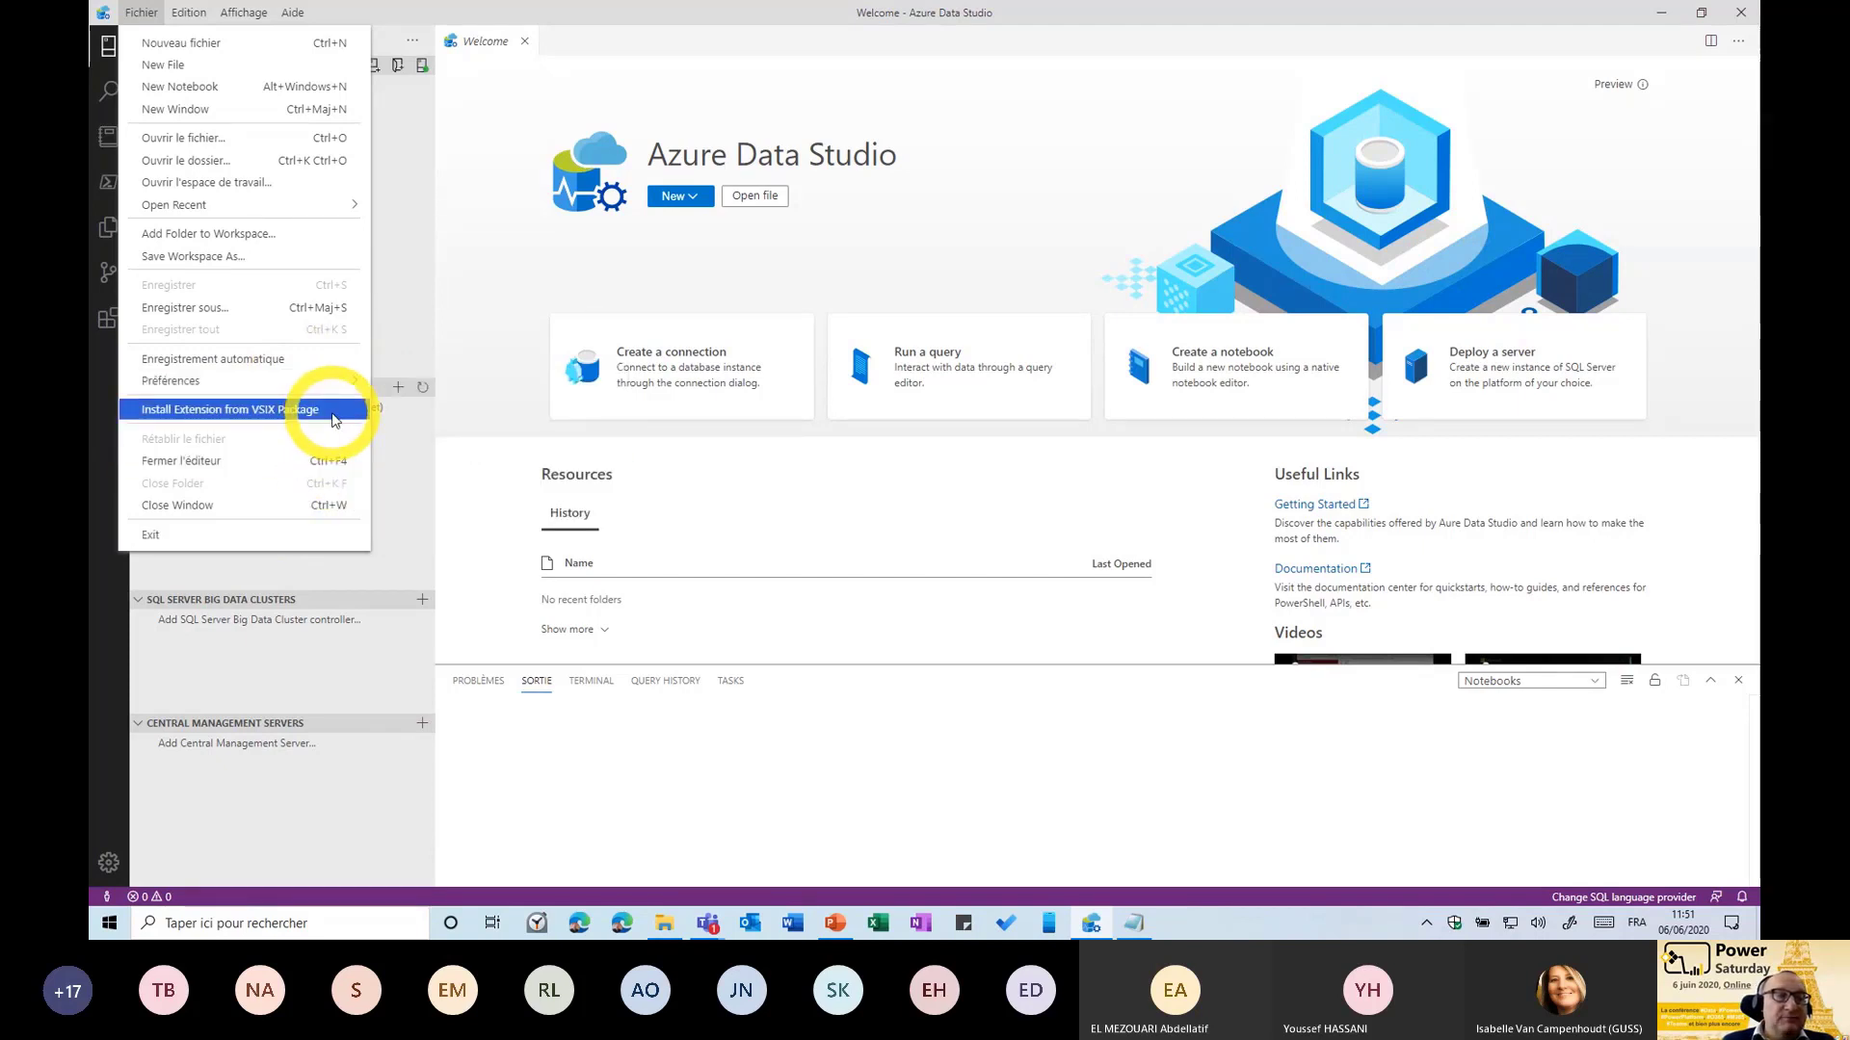
left_click(184, 10)
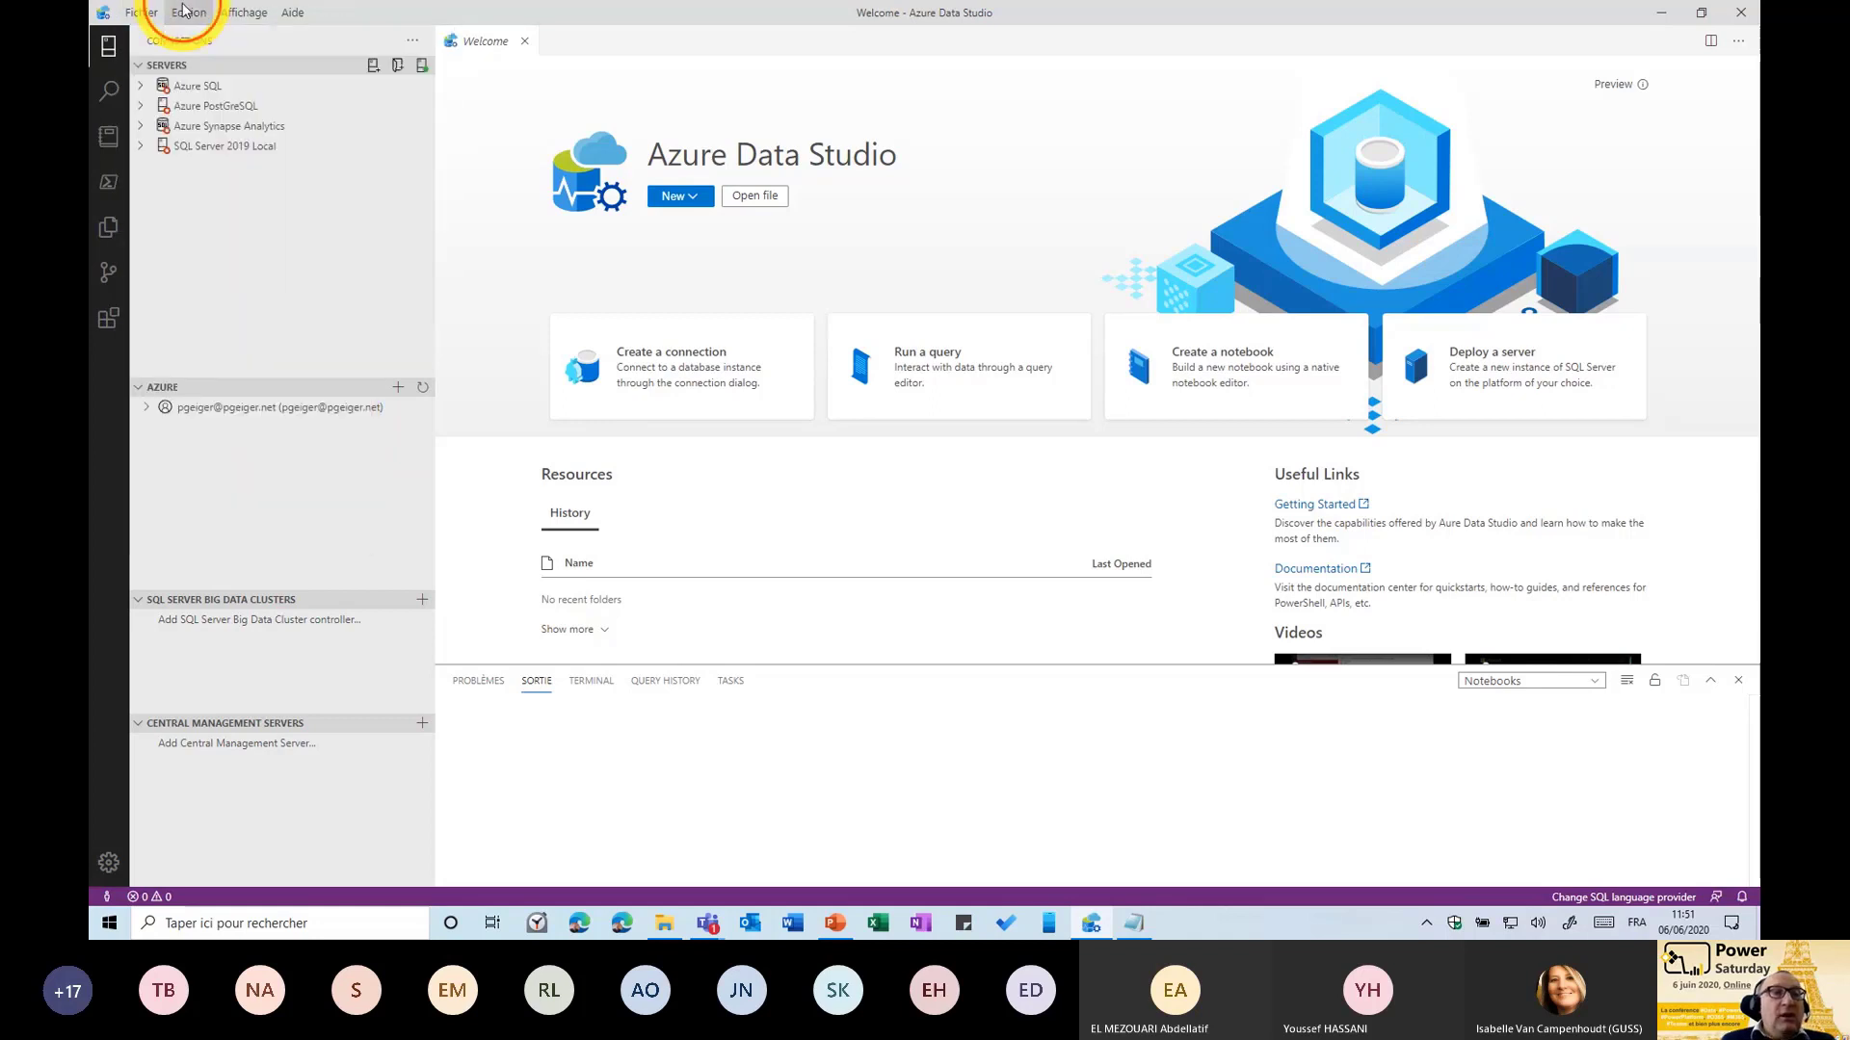
left_click(184, 9)
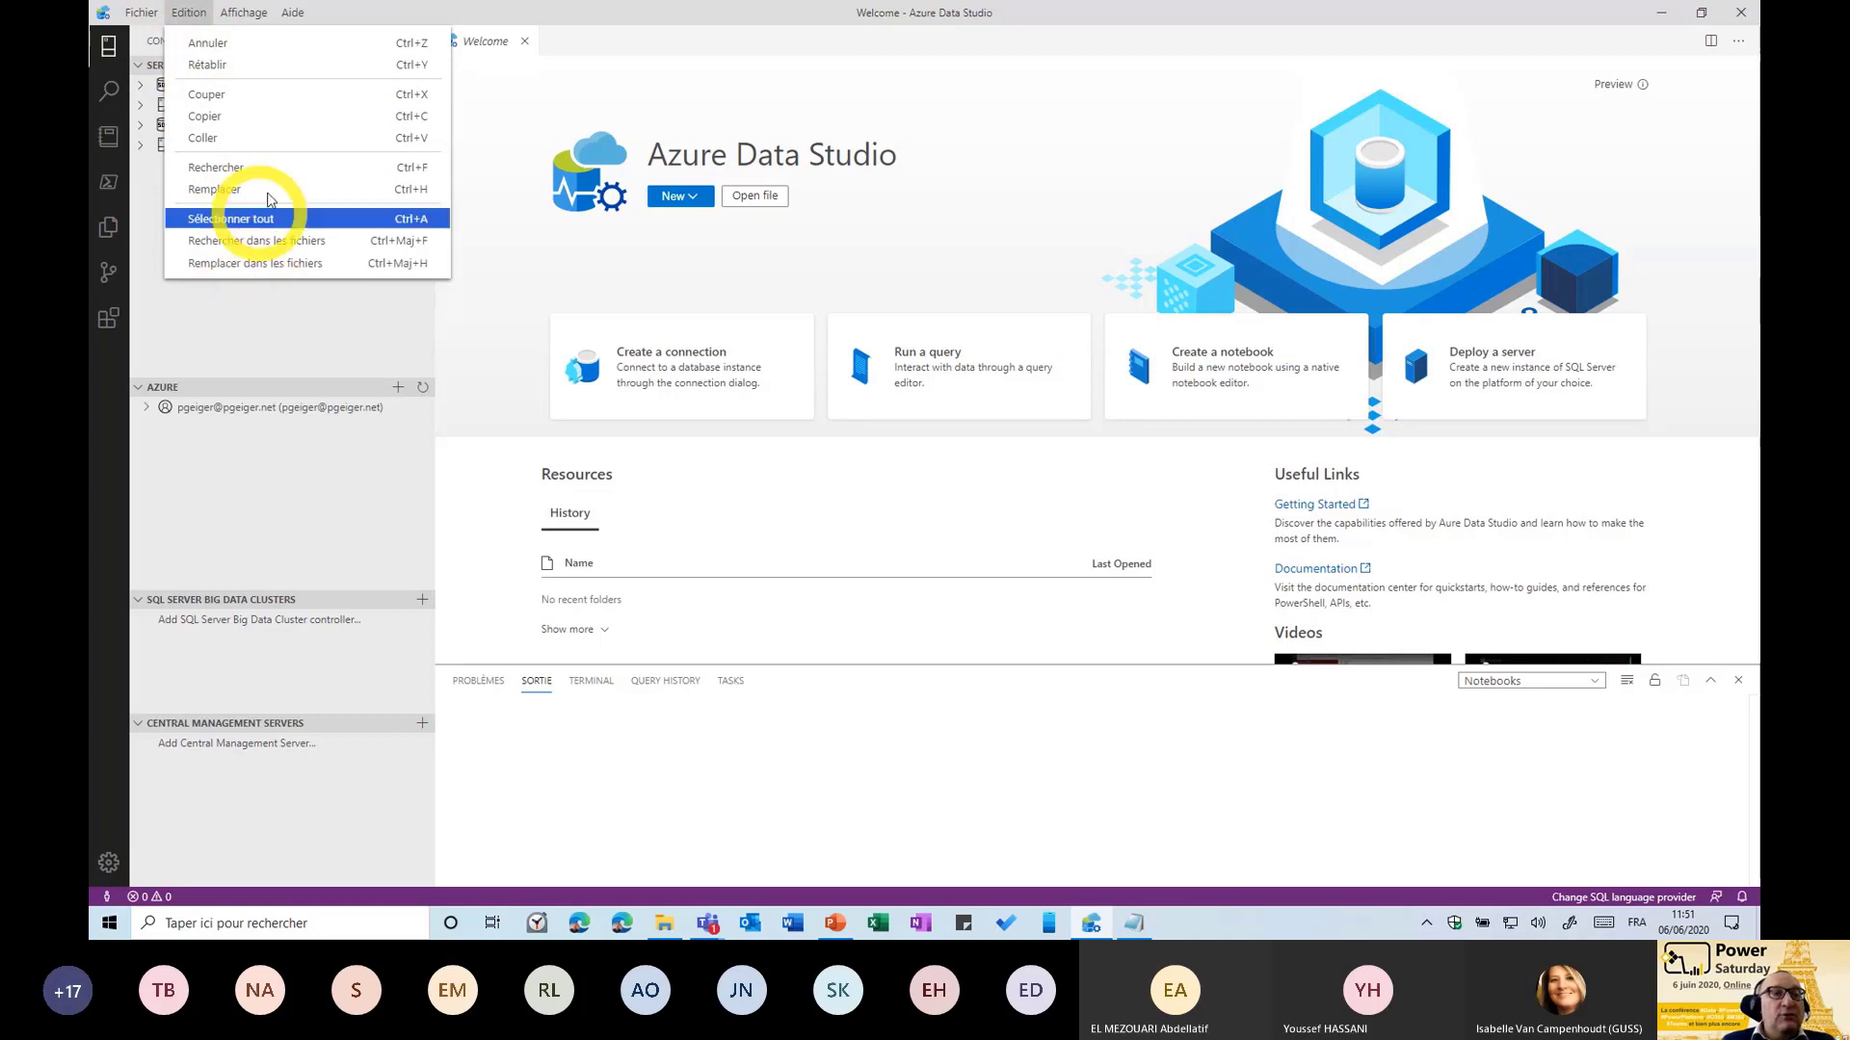
mouse_move(236, 12)
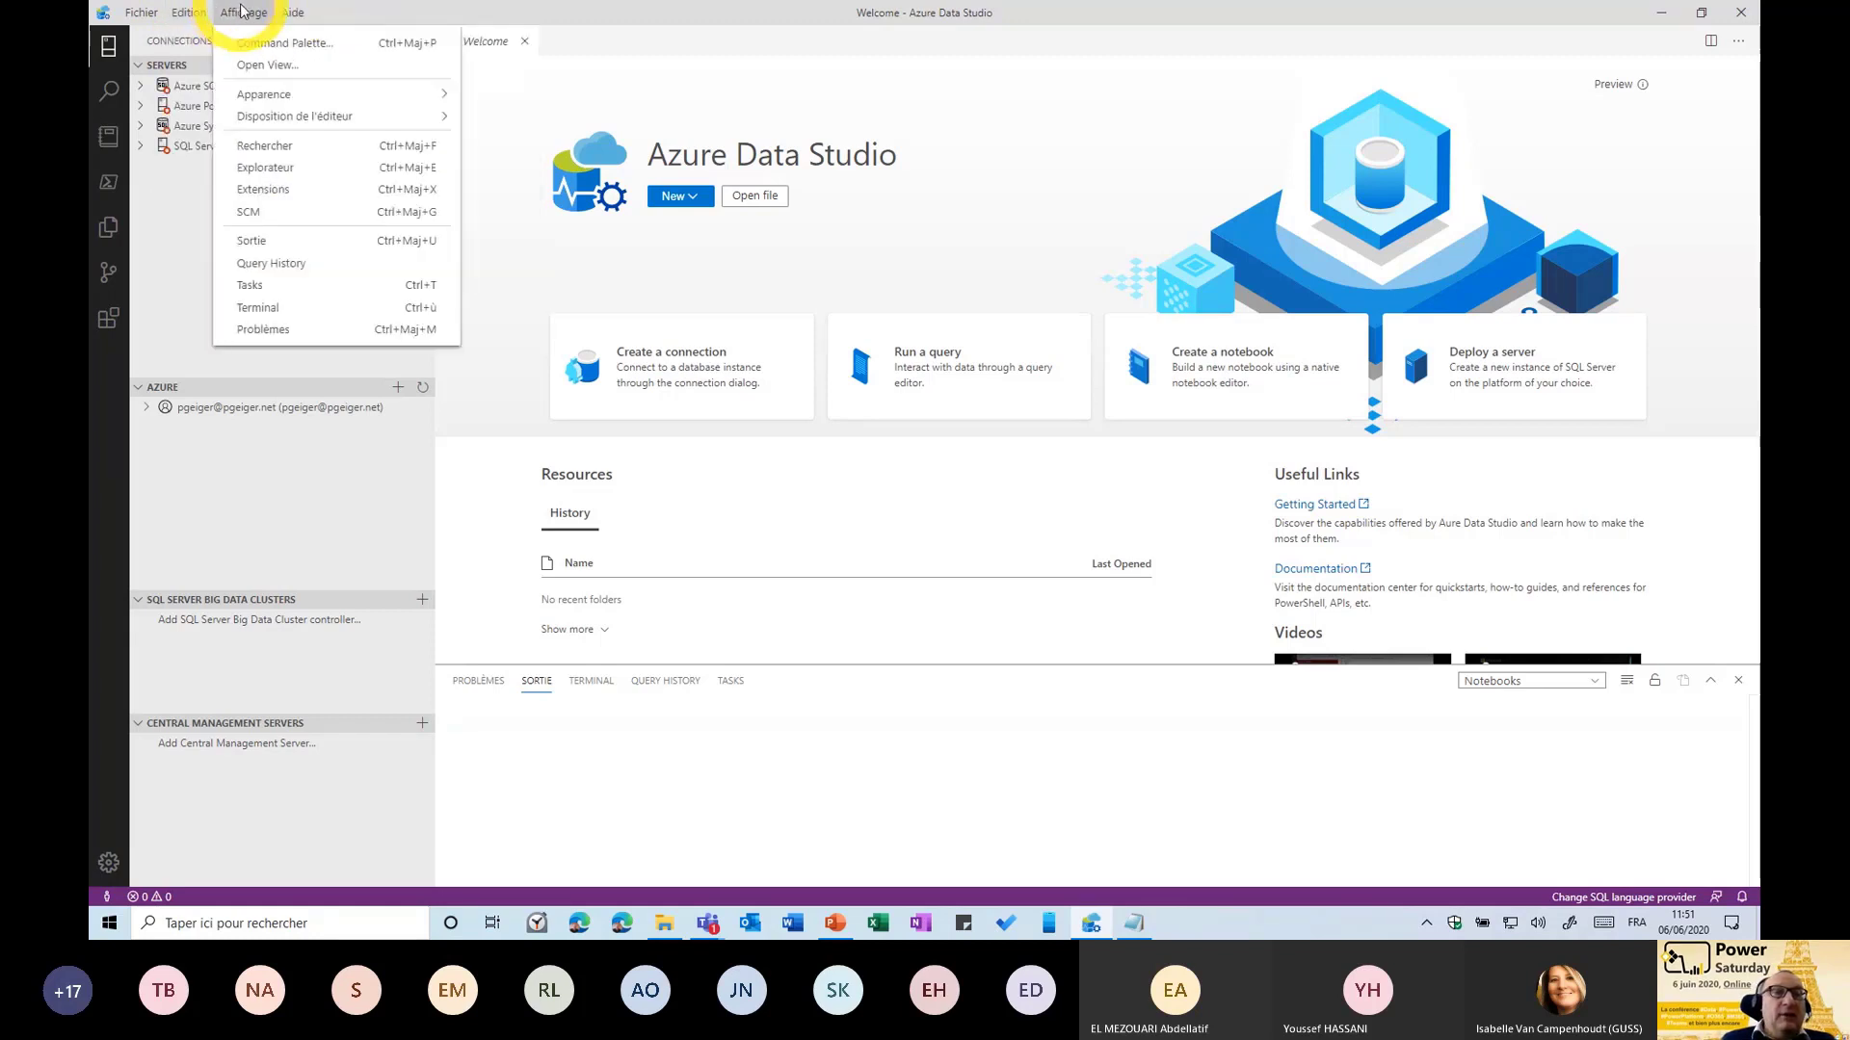
mouse_move(306, 11)
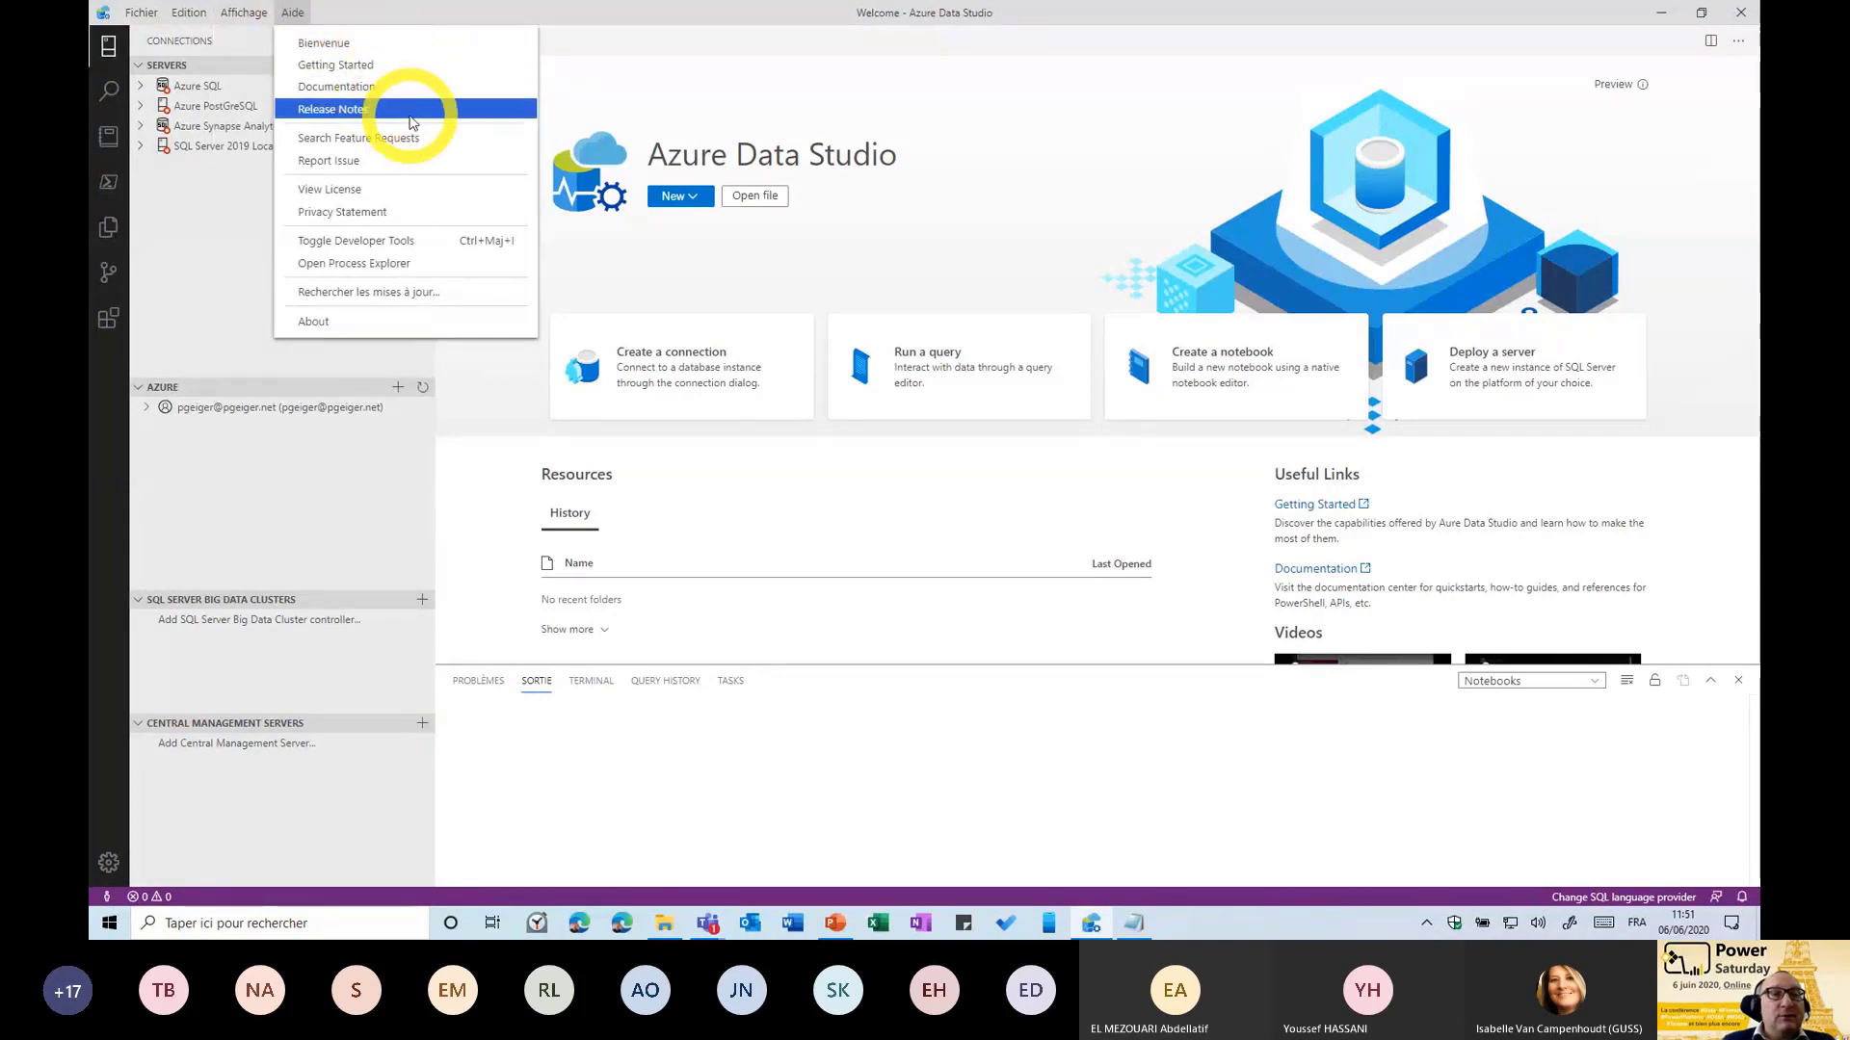
left_click(327, 44)
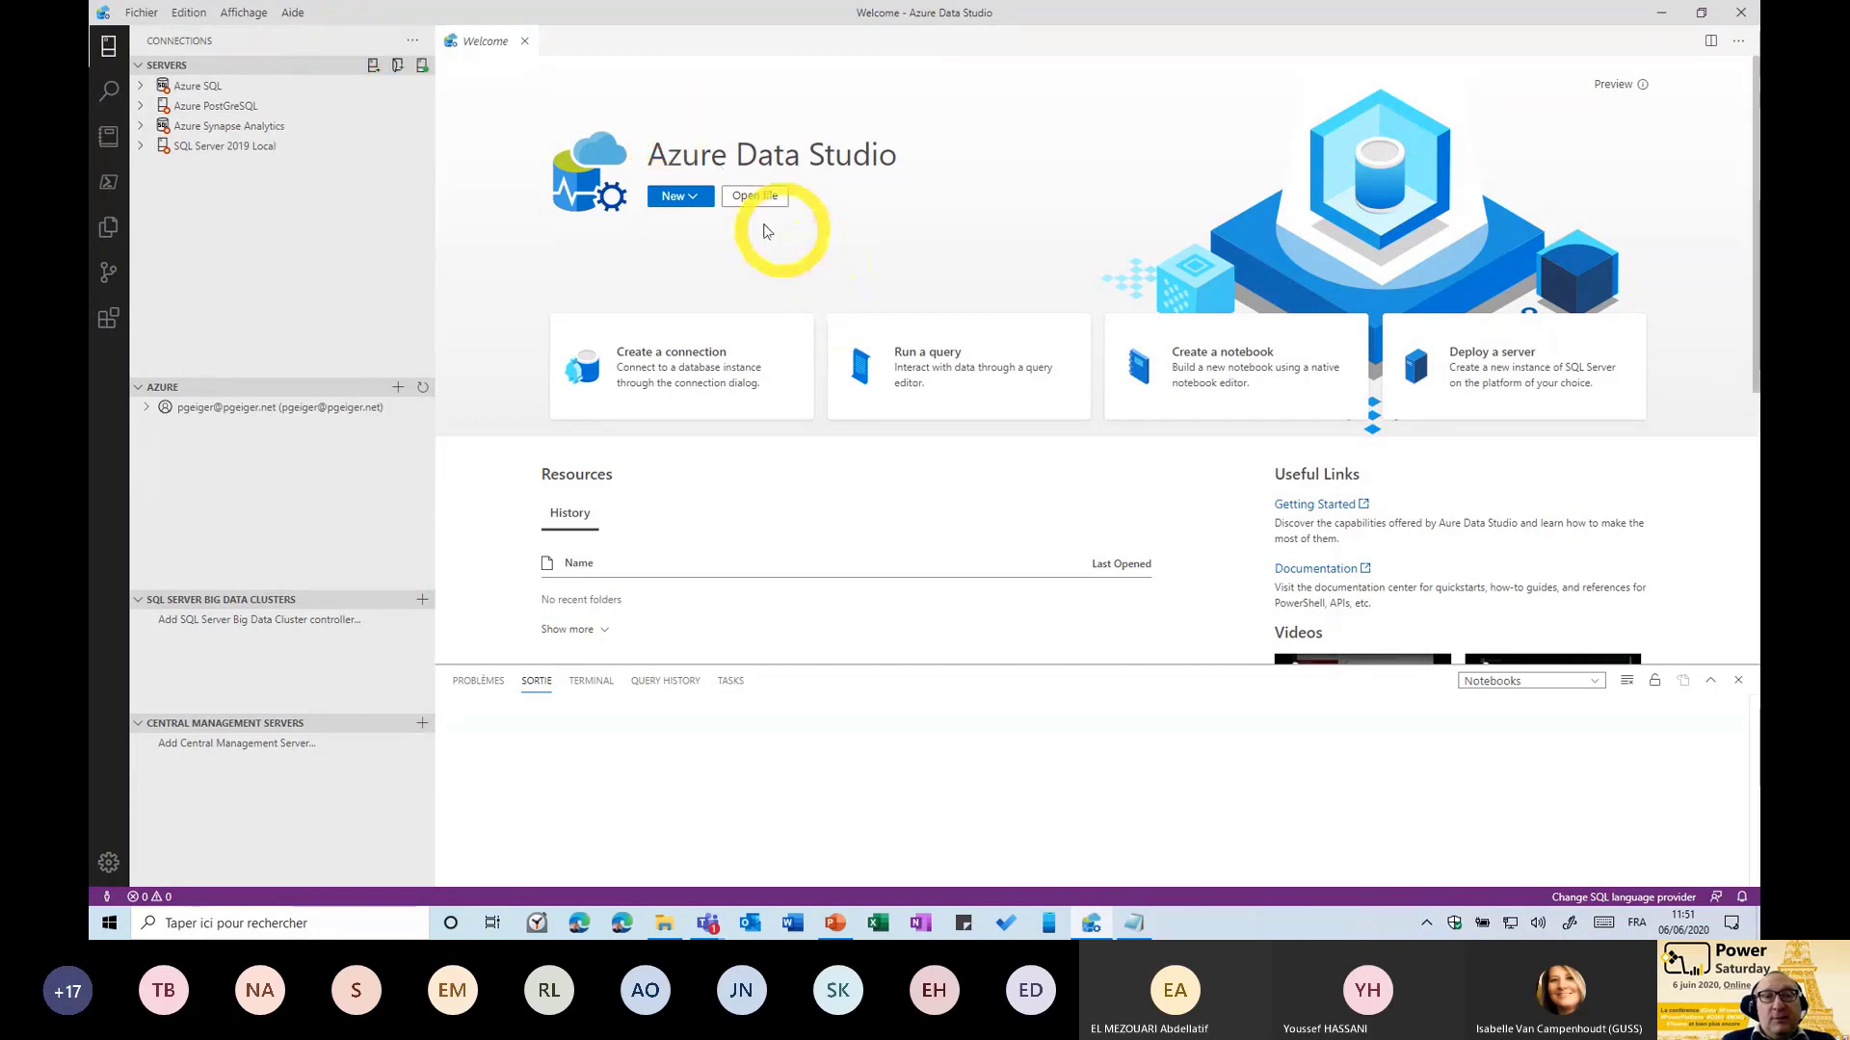
View the Azure Data Studio release notes on the web from the help resources, and close the browser page.
left_click(292, 13)
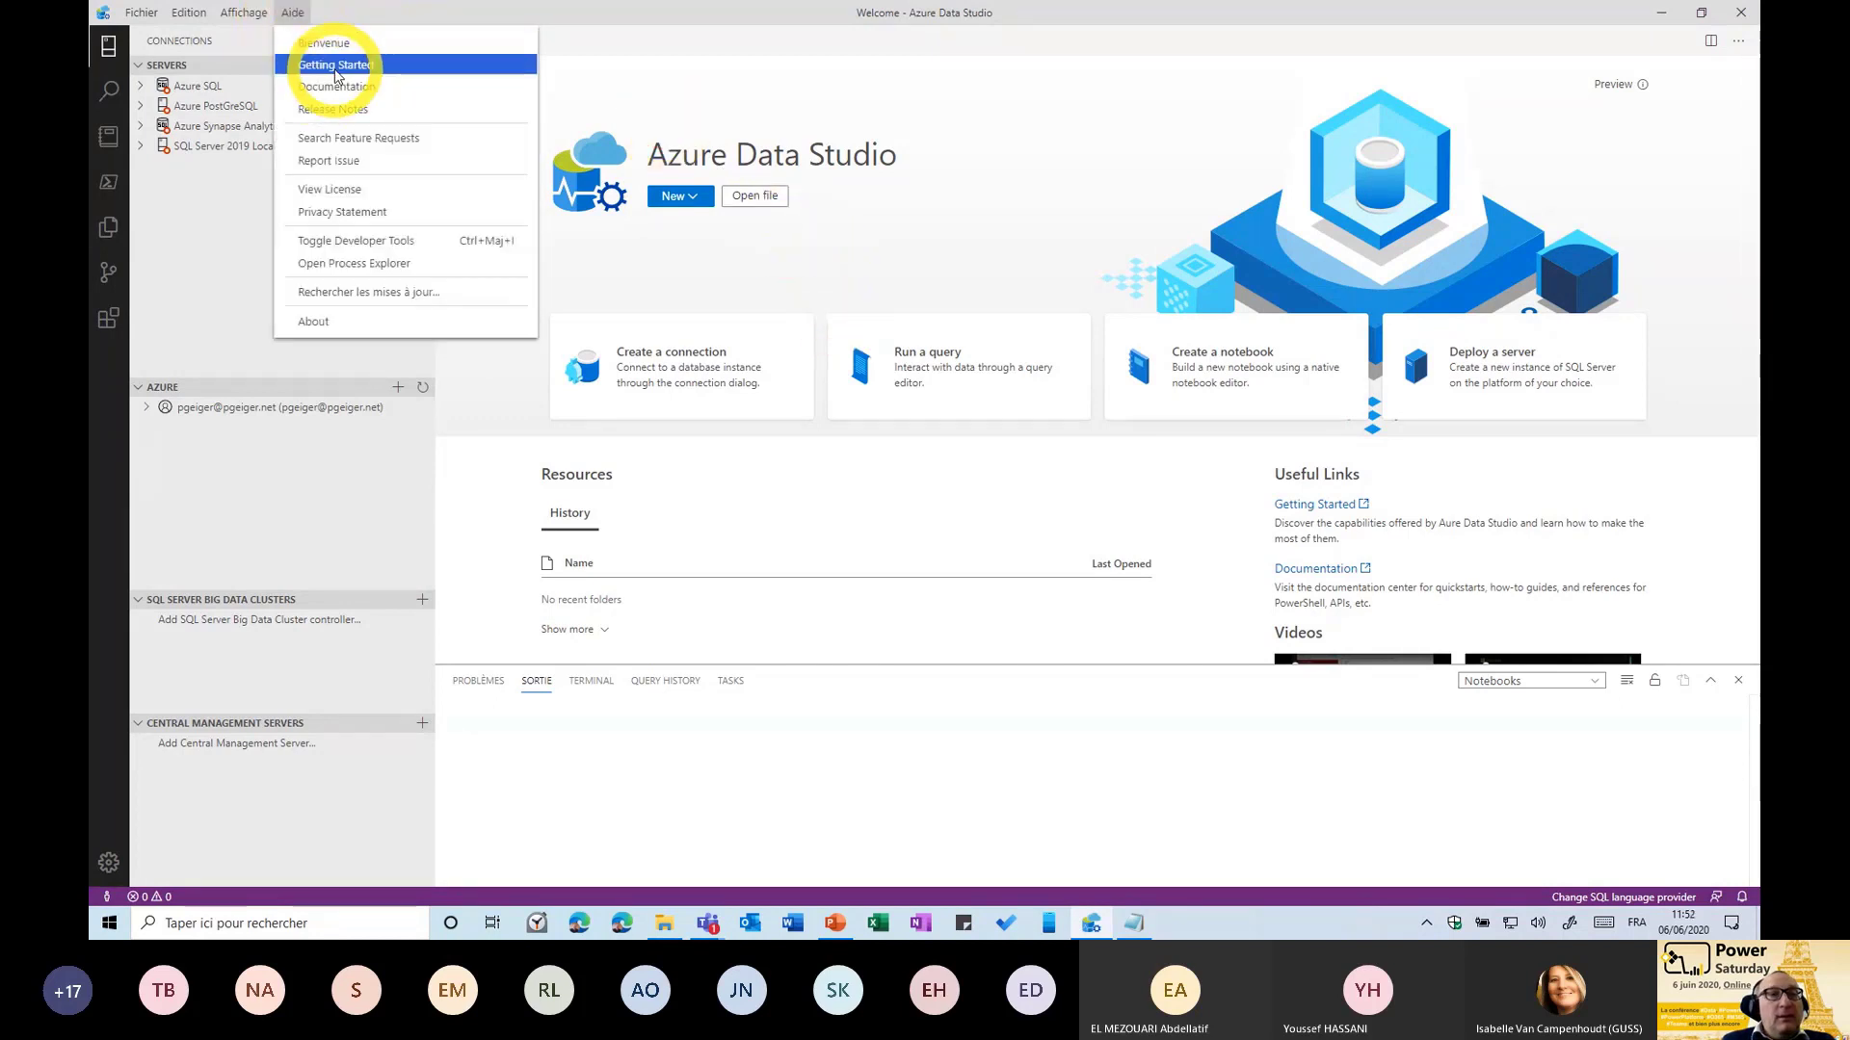
left_click(327, 65)
left_click(790, 472)
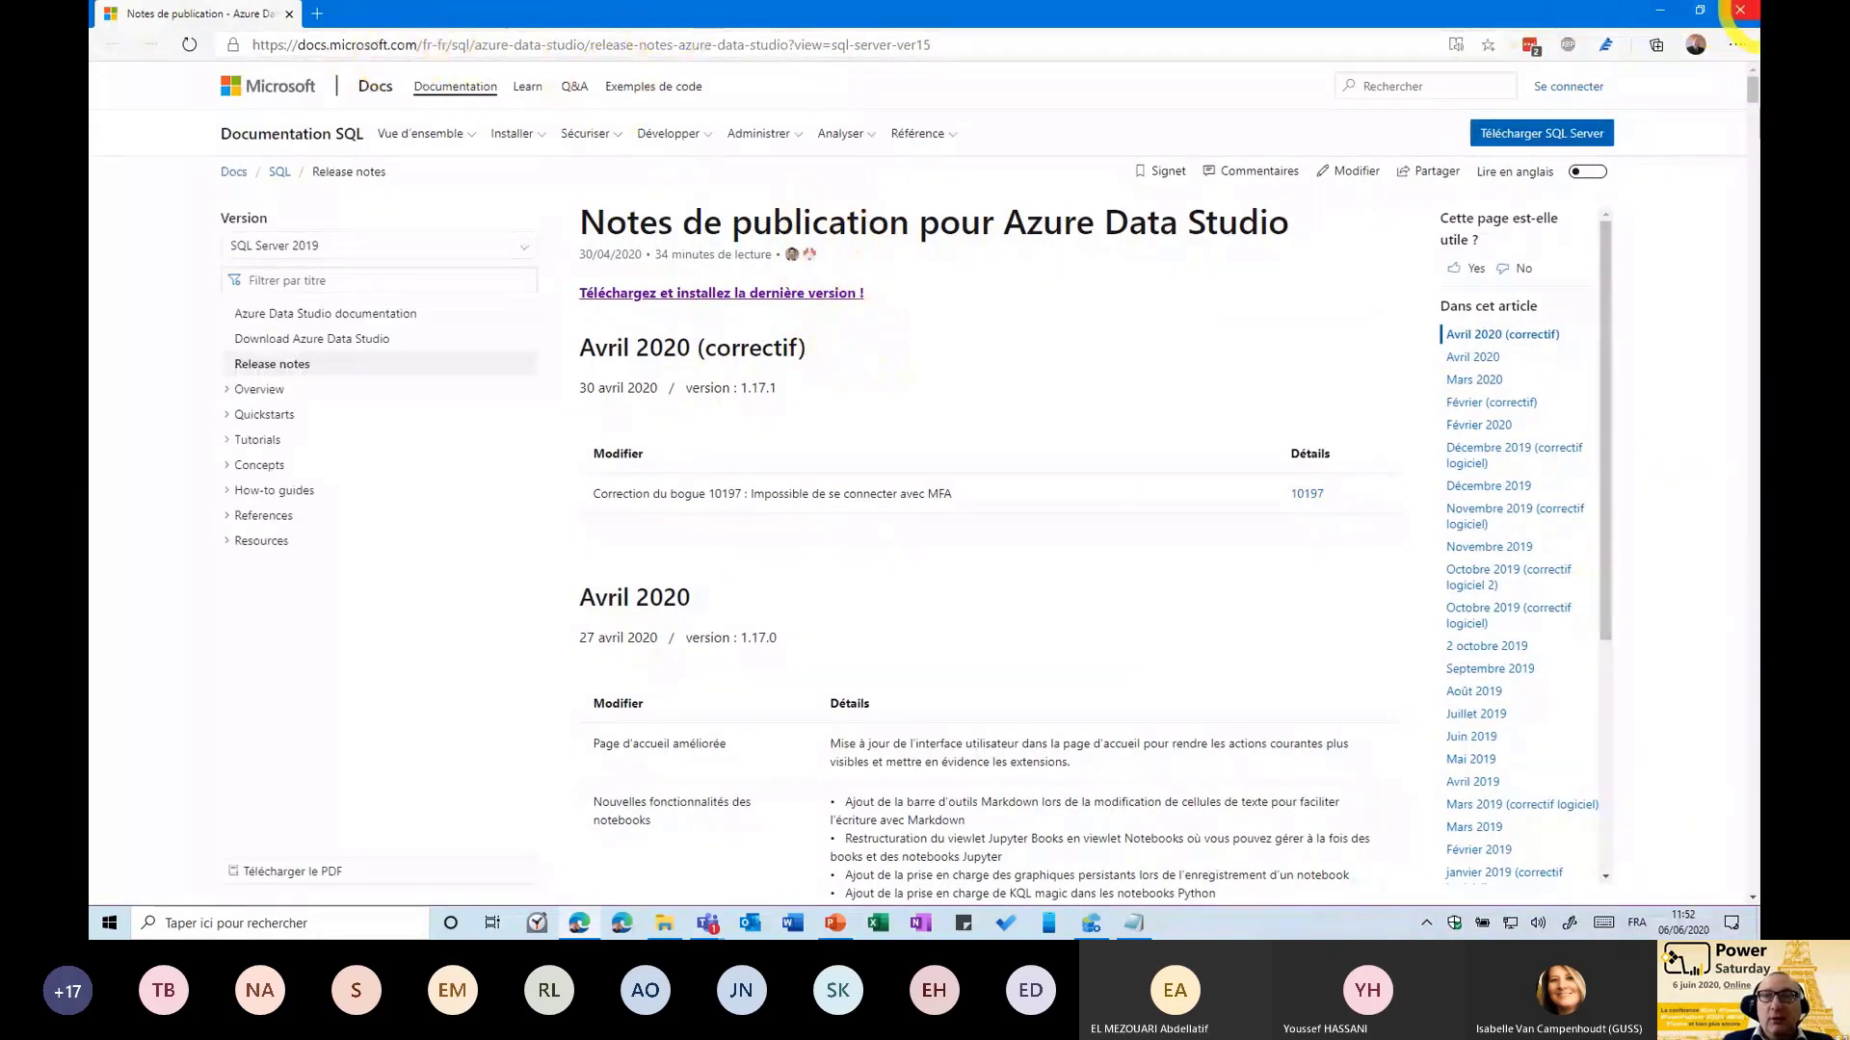
left_click(1740, 12)
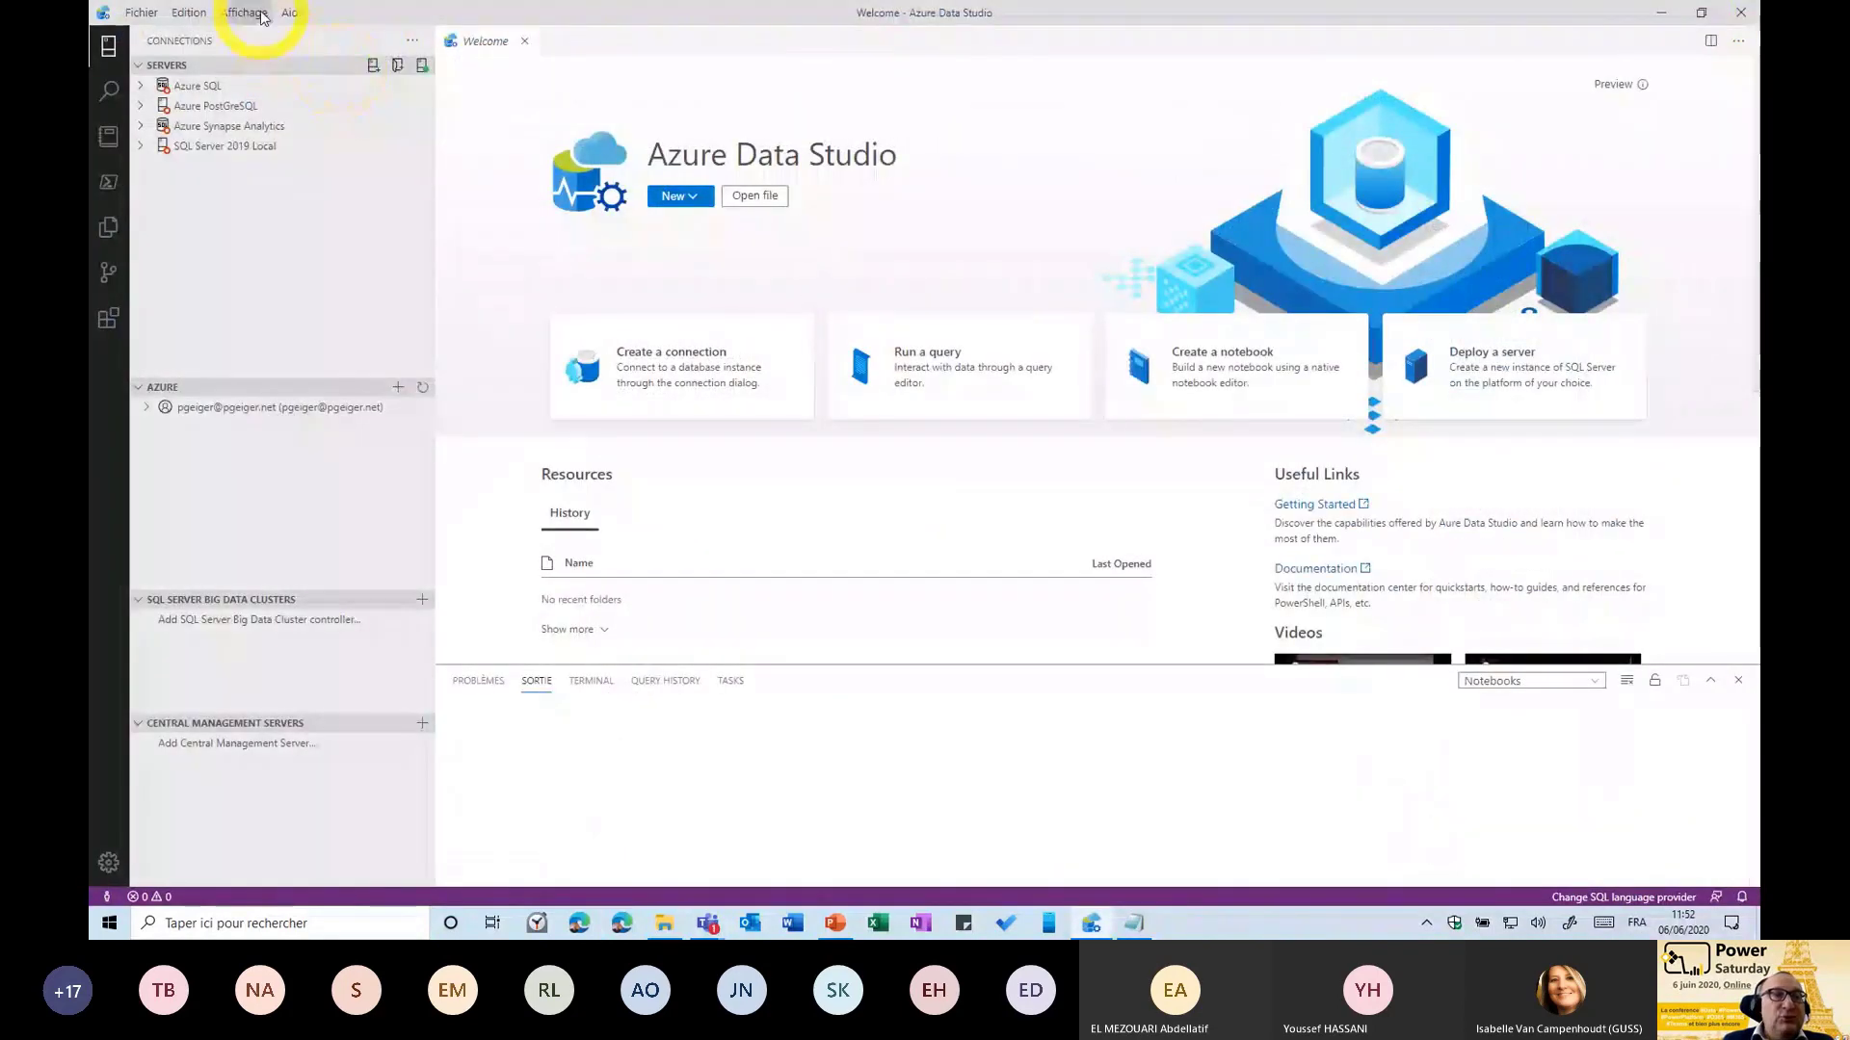
left_click(292, 12)
left_click(192, 256)
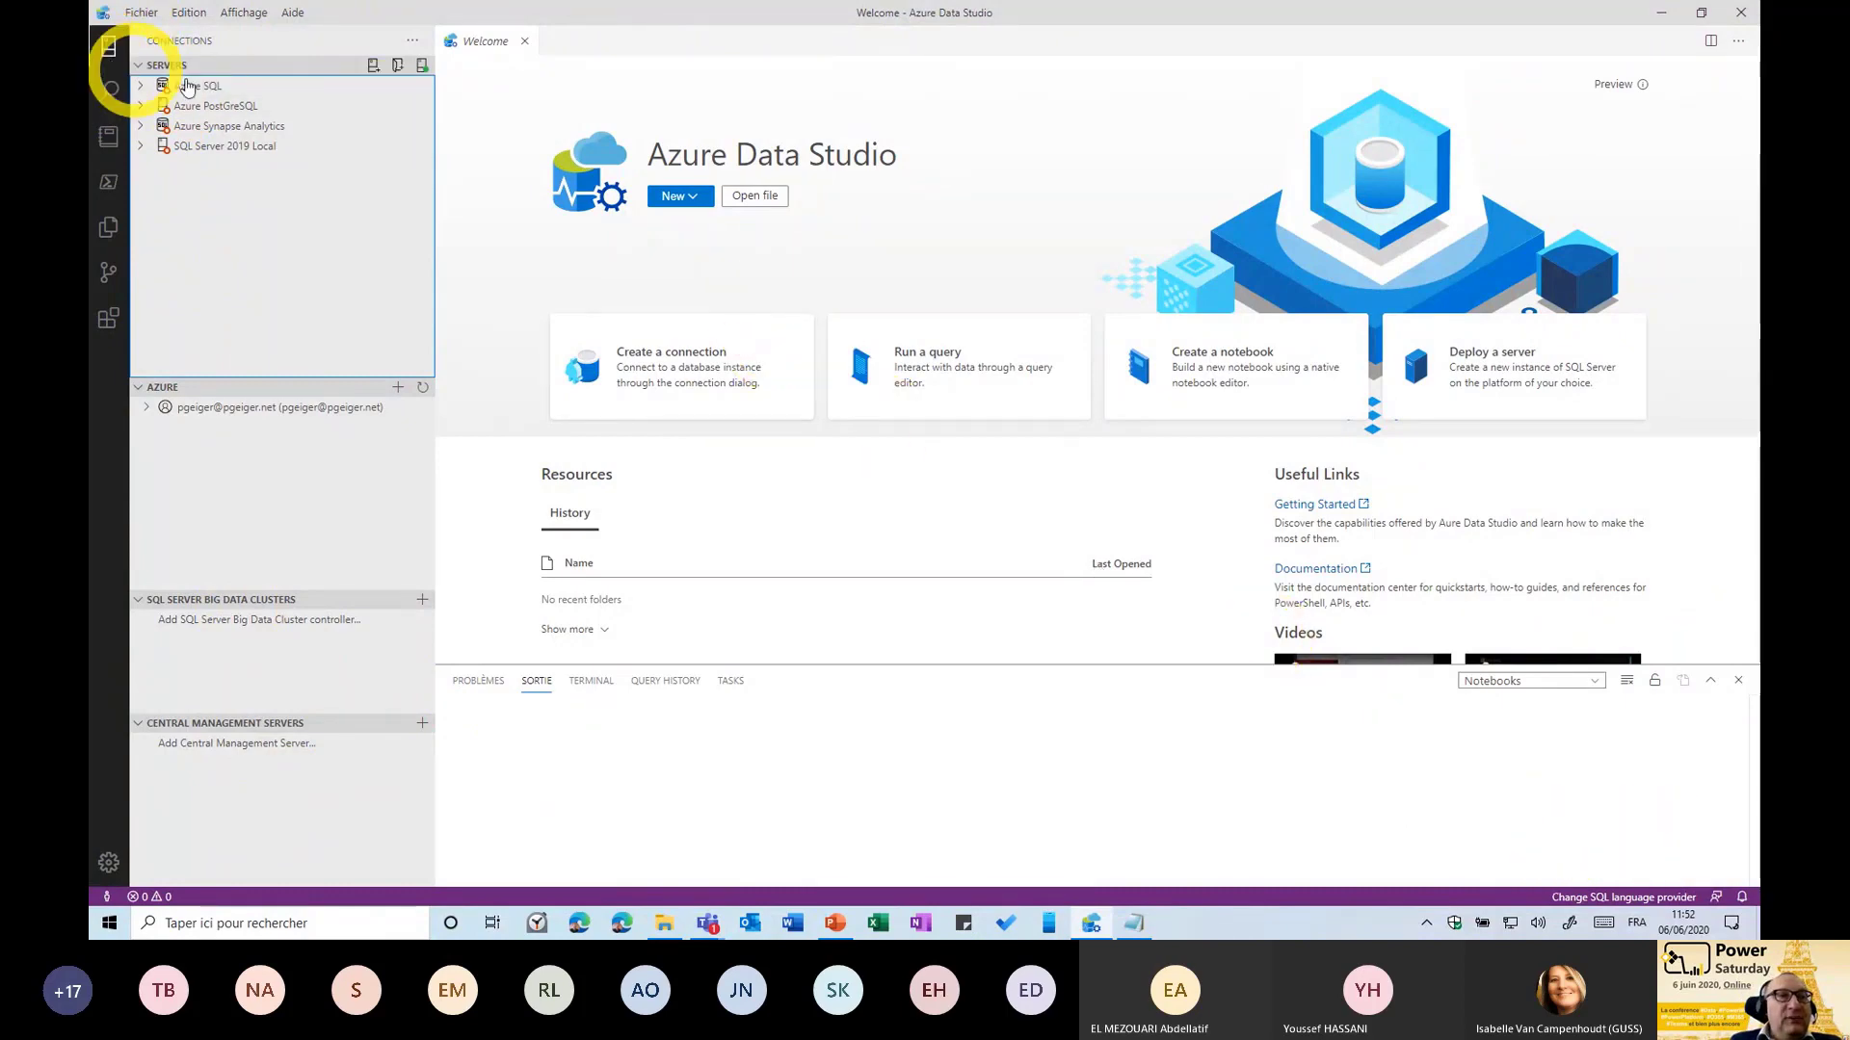
Hide the Connections side bar and show it again.
left_click(108, 44)
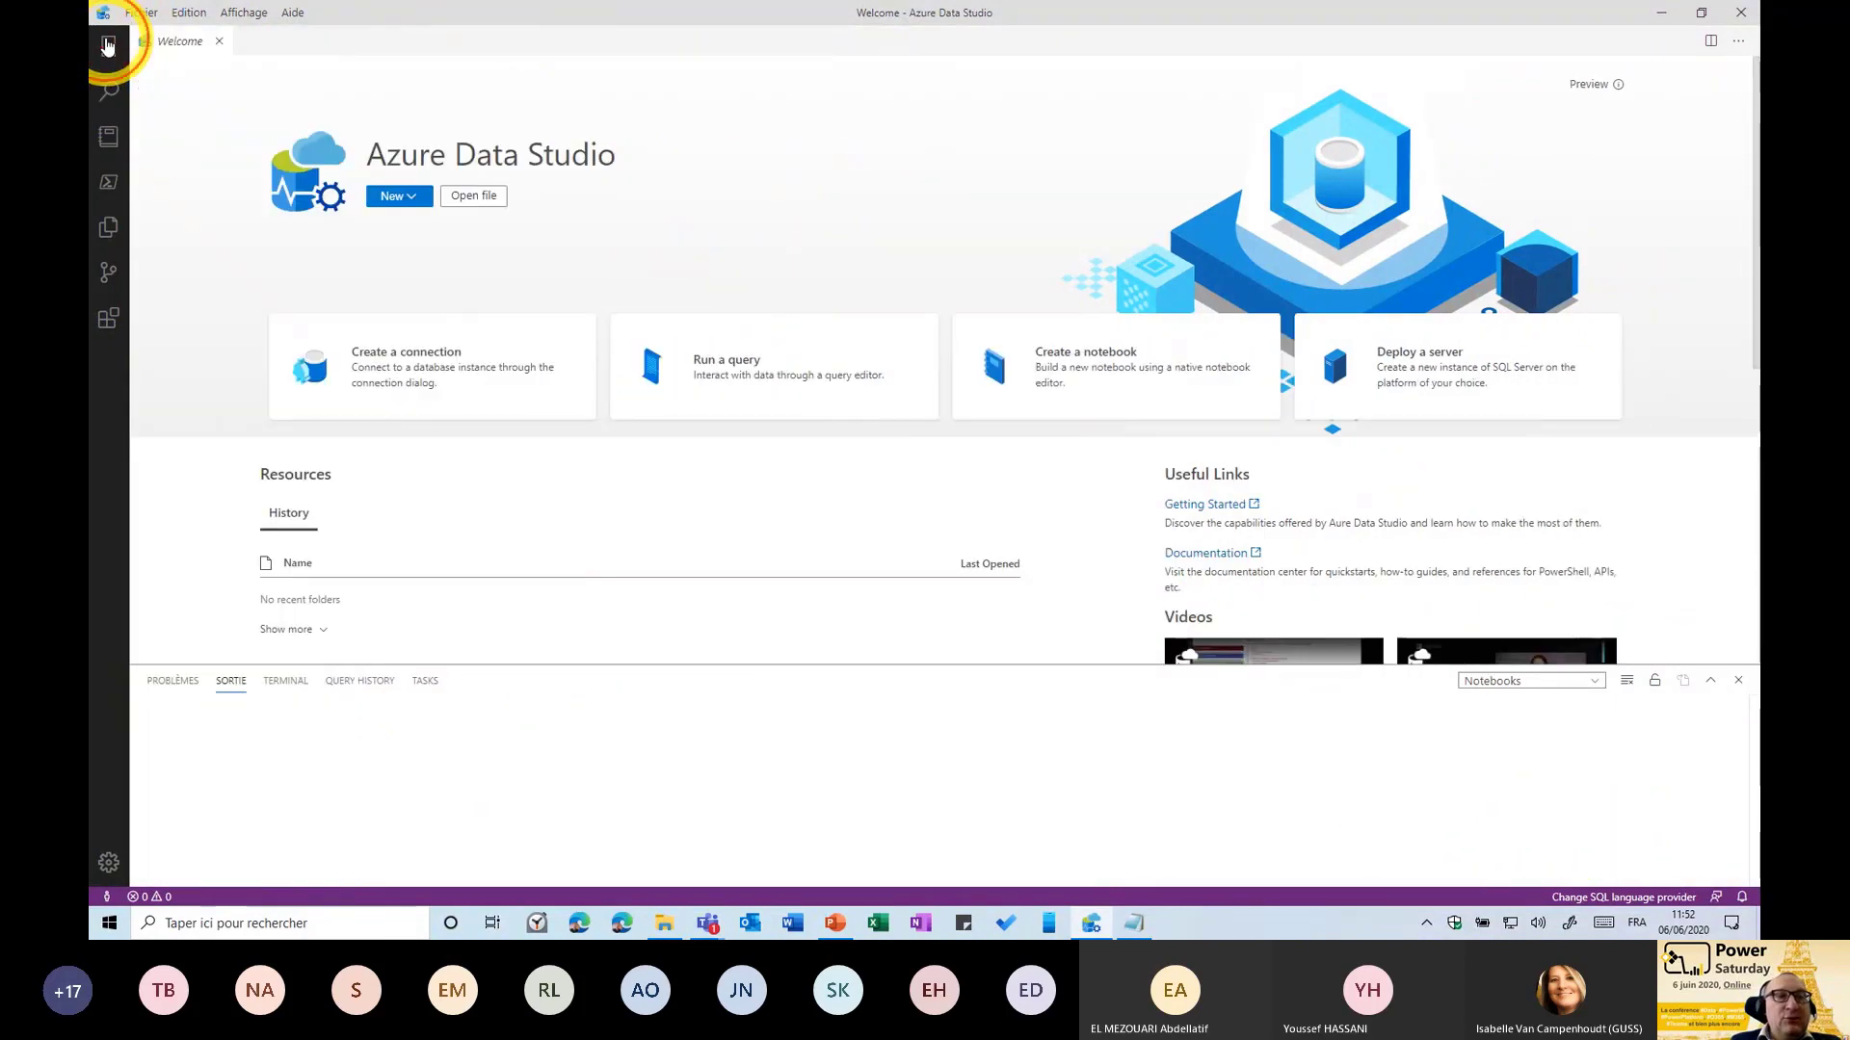
left_click(110, 46)
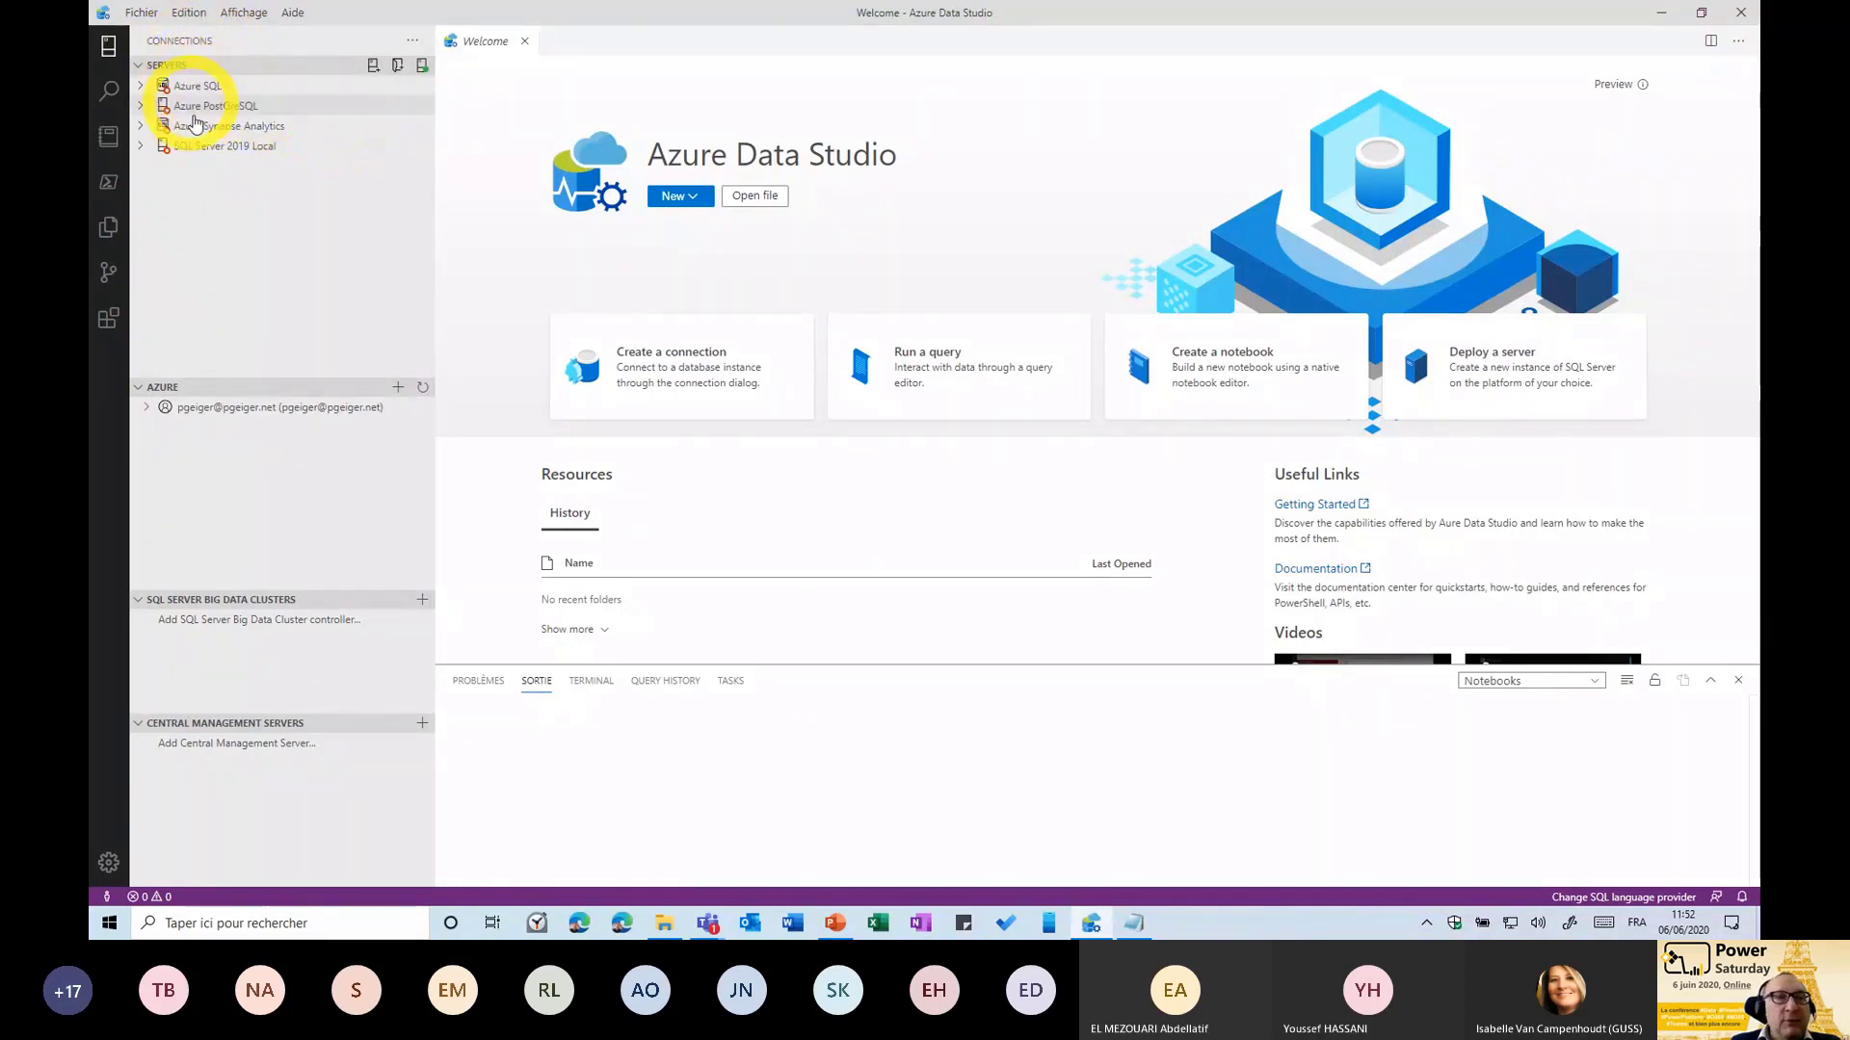
left_click(224, 275)
Browse the Azure account's Windows Azure platform subscription, expanding its SQL database, Azure Database for PostgreSQL server and Azure SQL DB managed instance folders.
left_click(154, 407)
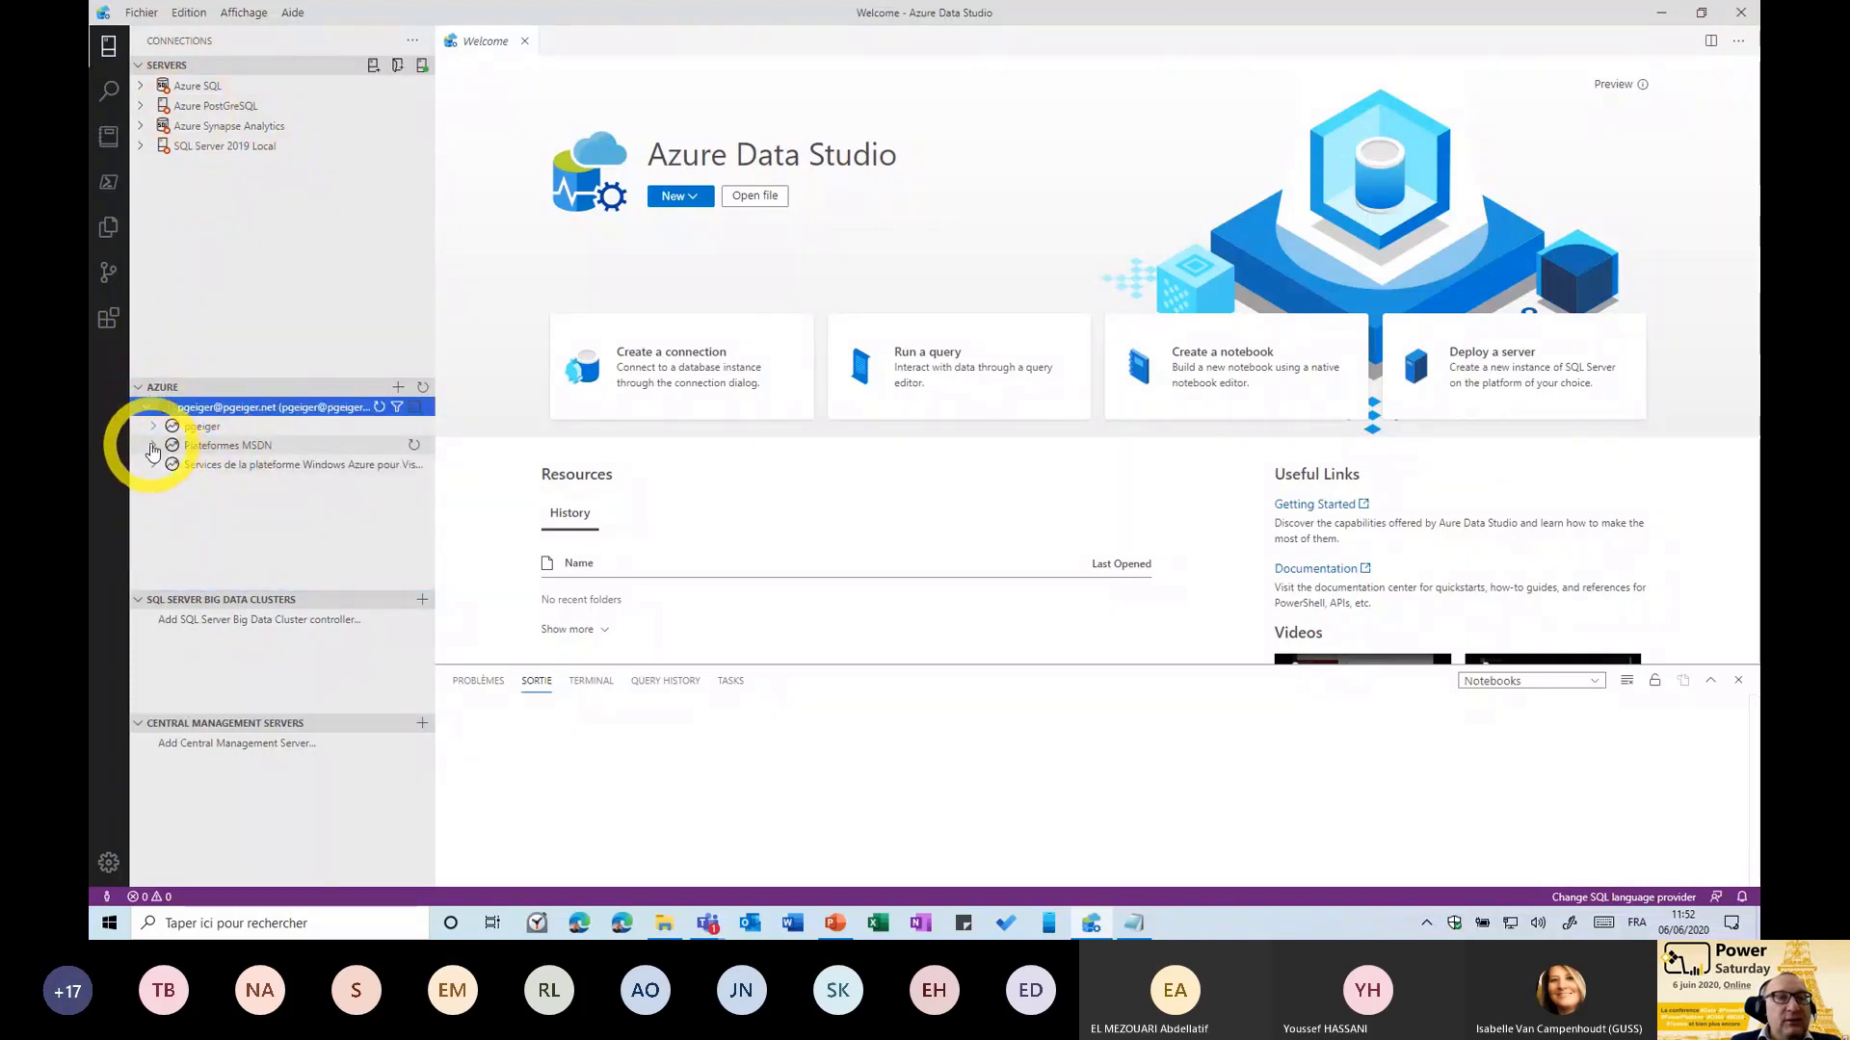
left_click(152, 462)
left_click(275, 485)
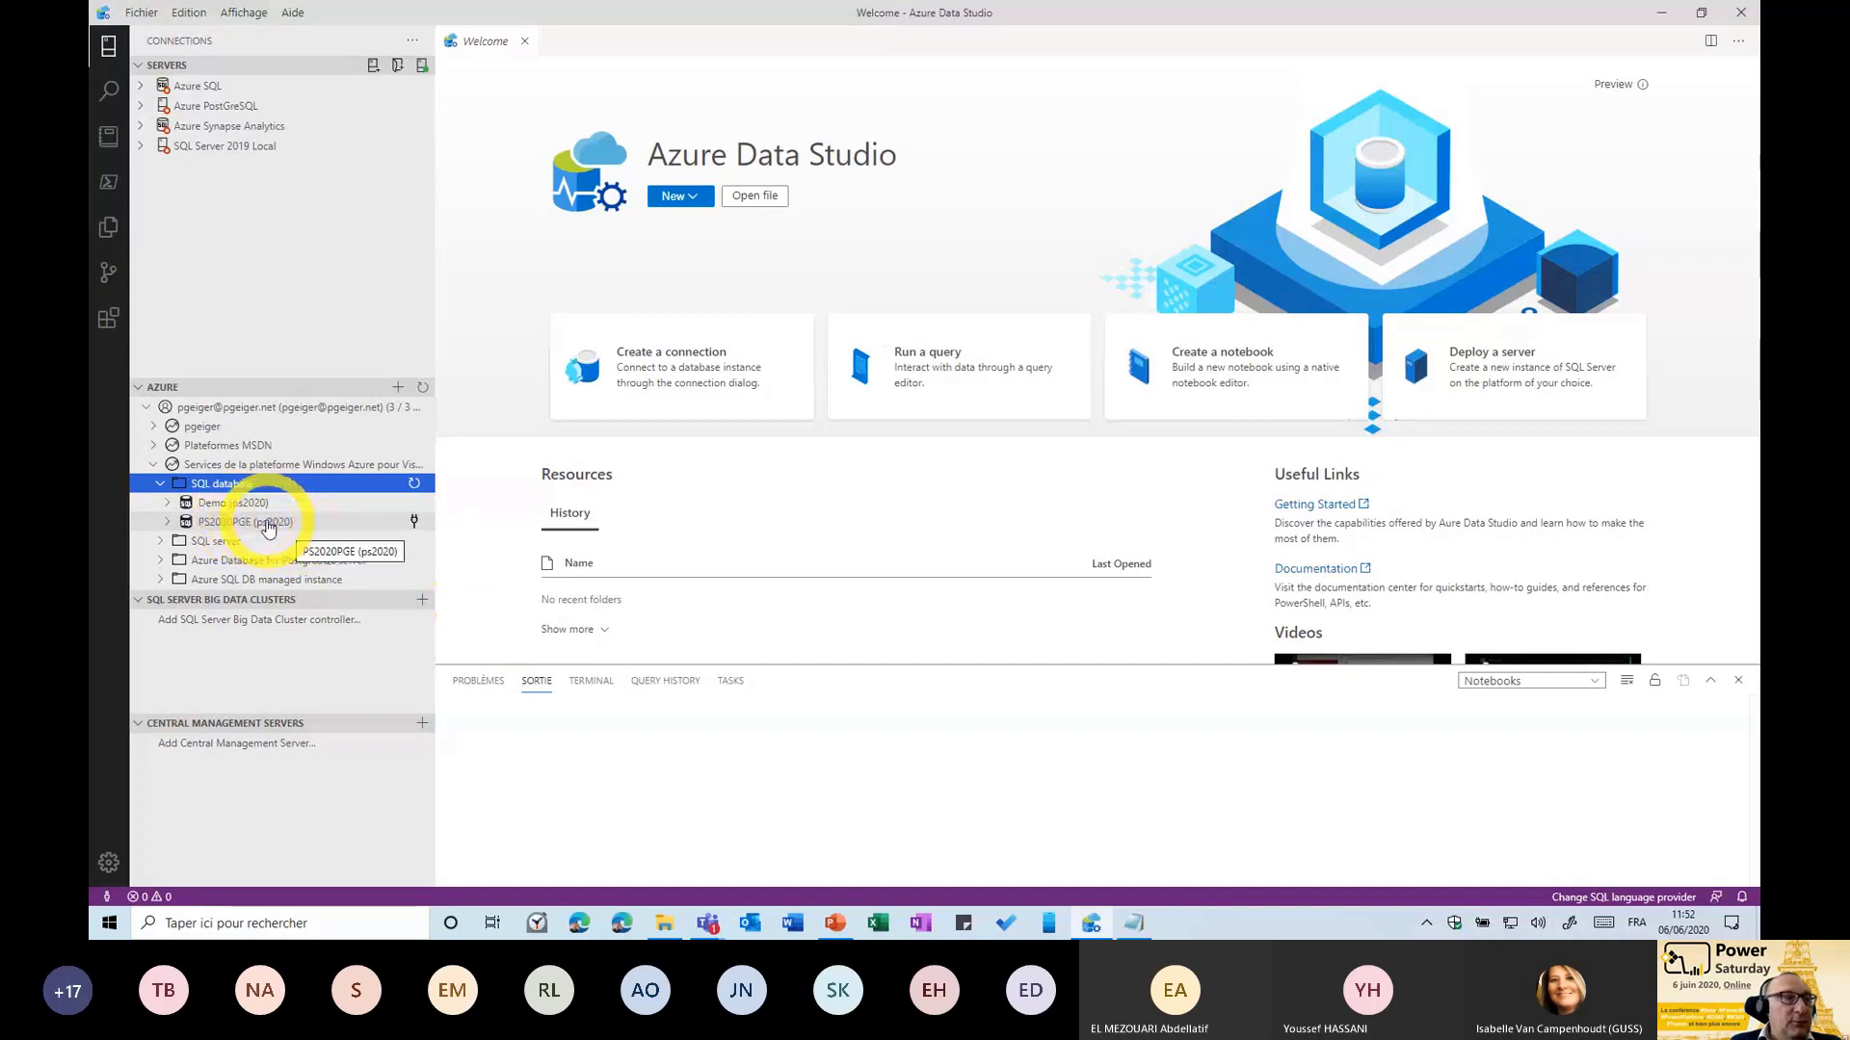
left_click(163, 564)
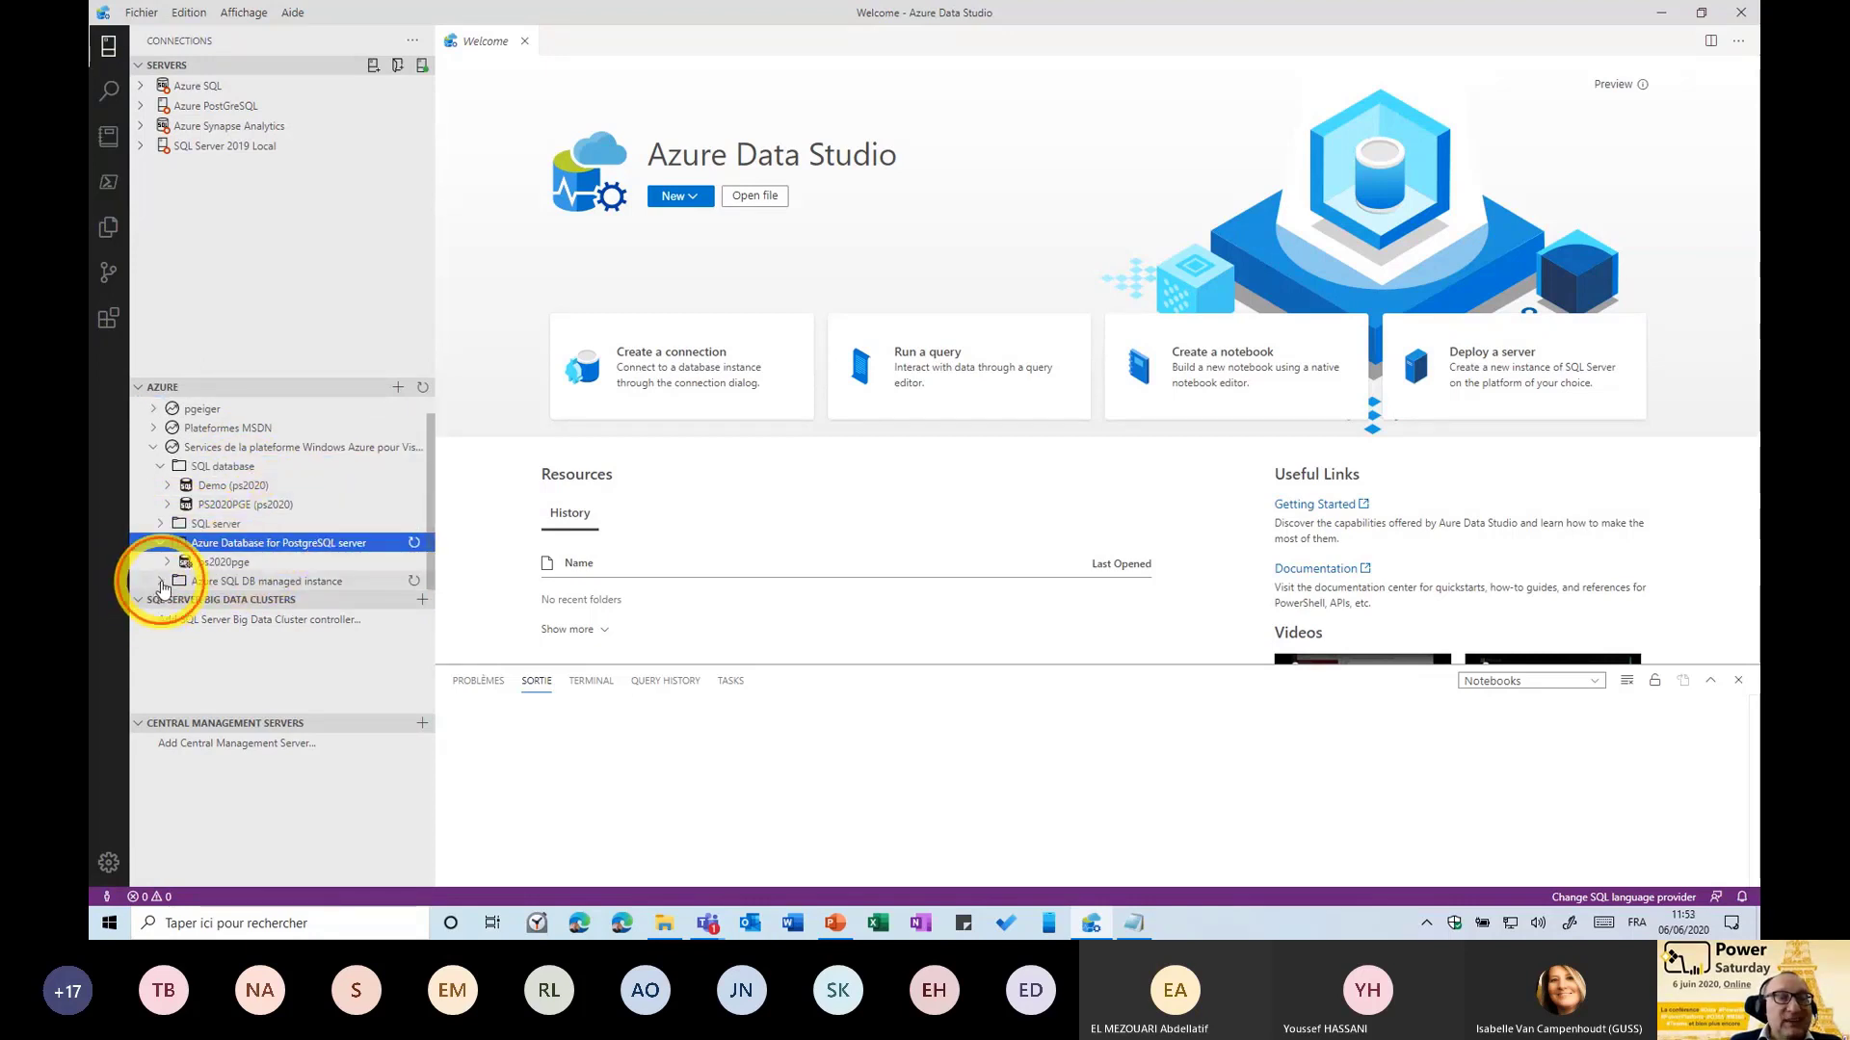
left_click(162, 583)
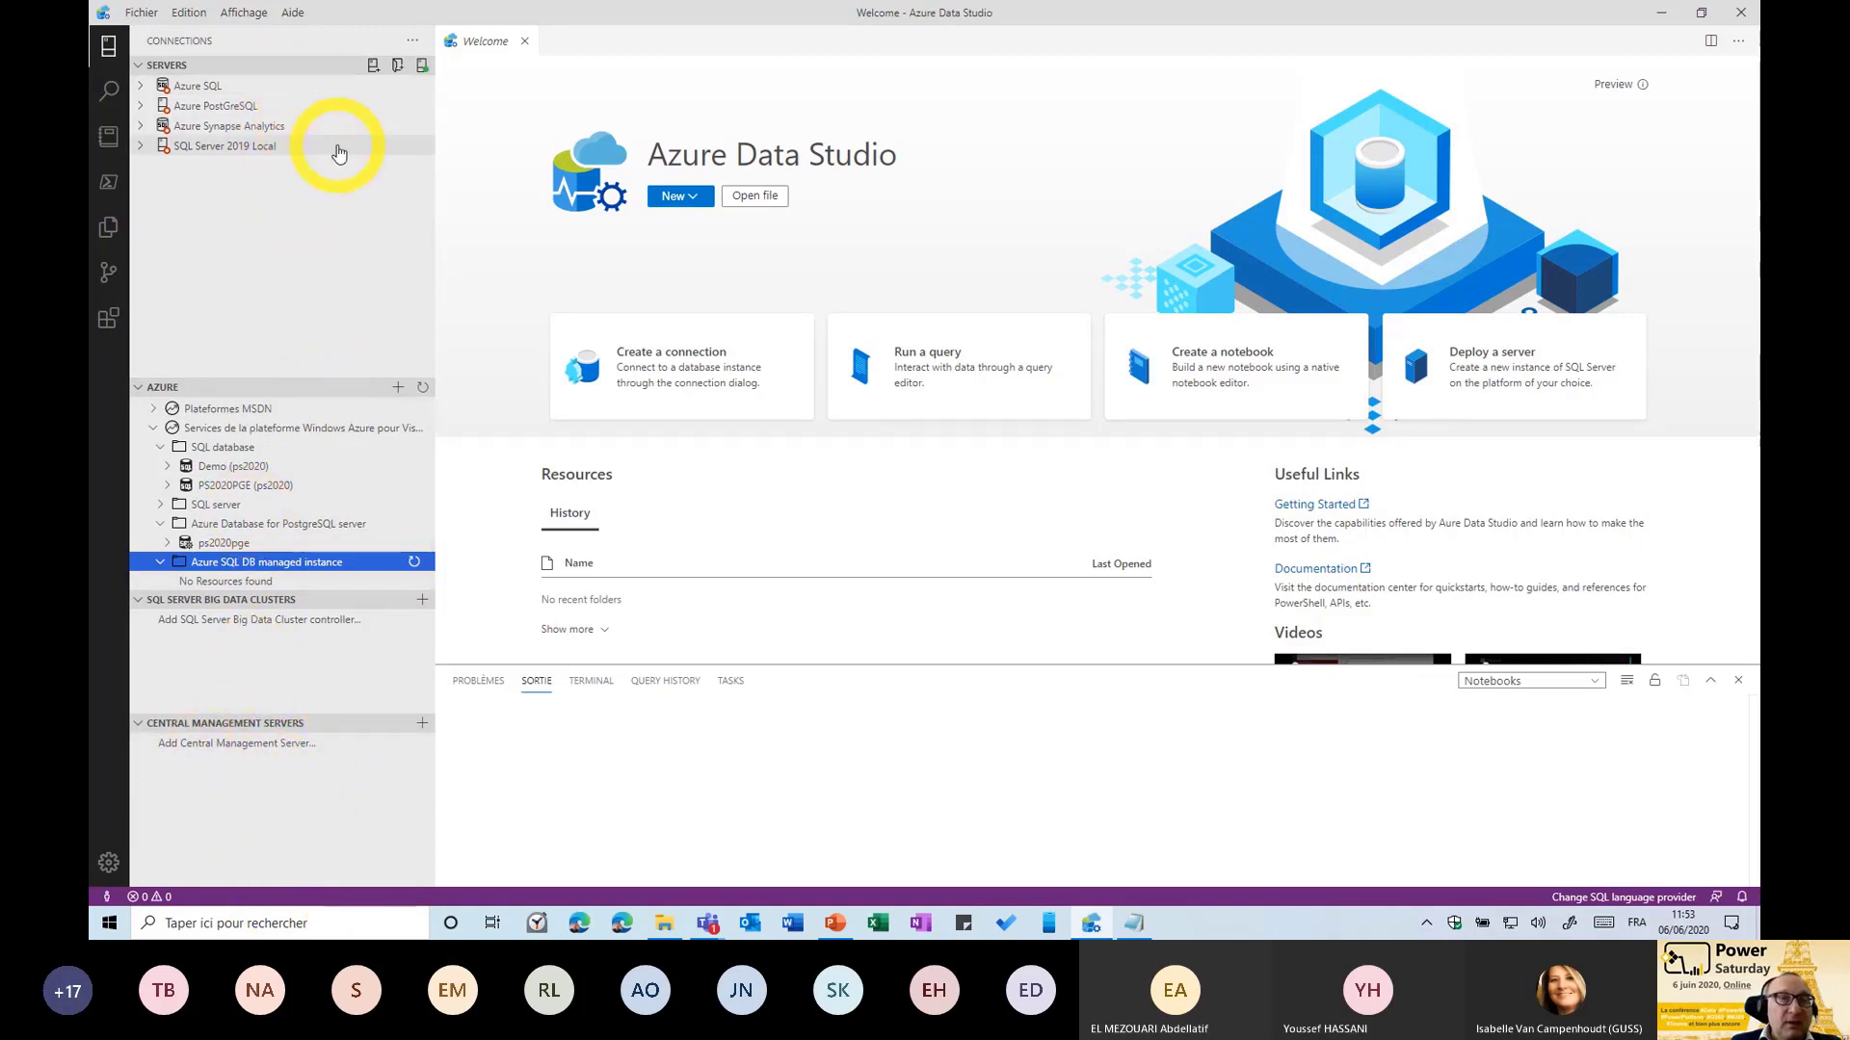
Display the Search view and the Notebooks view.
left_click(114, 101)
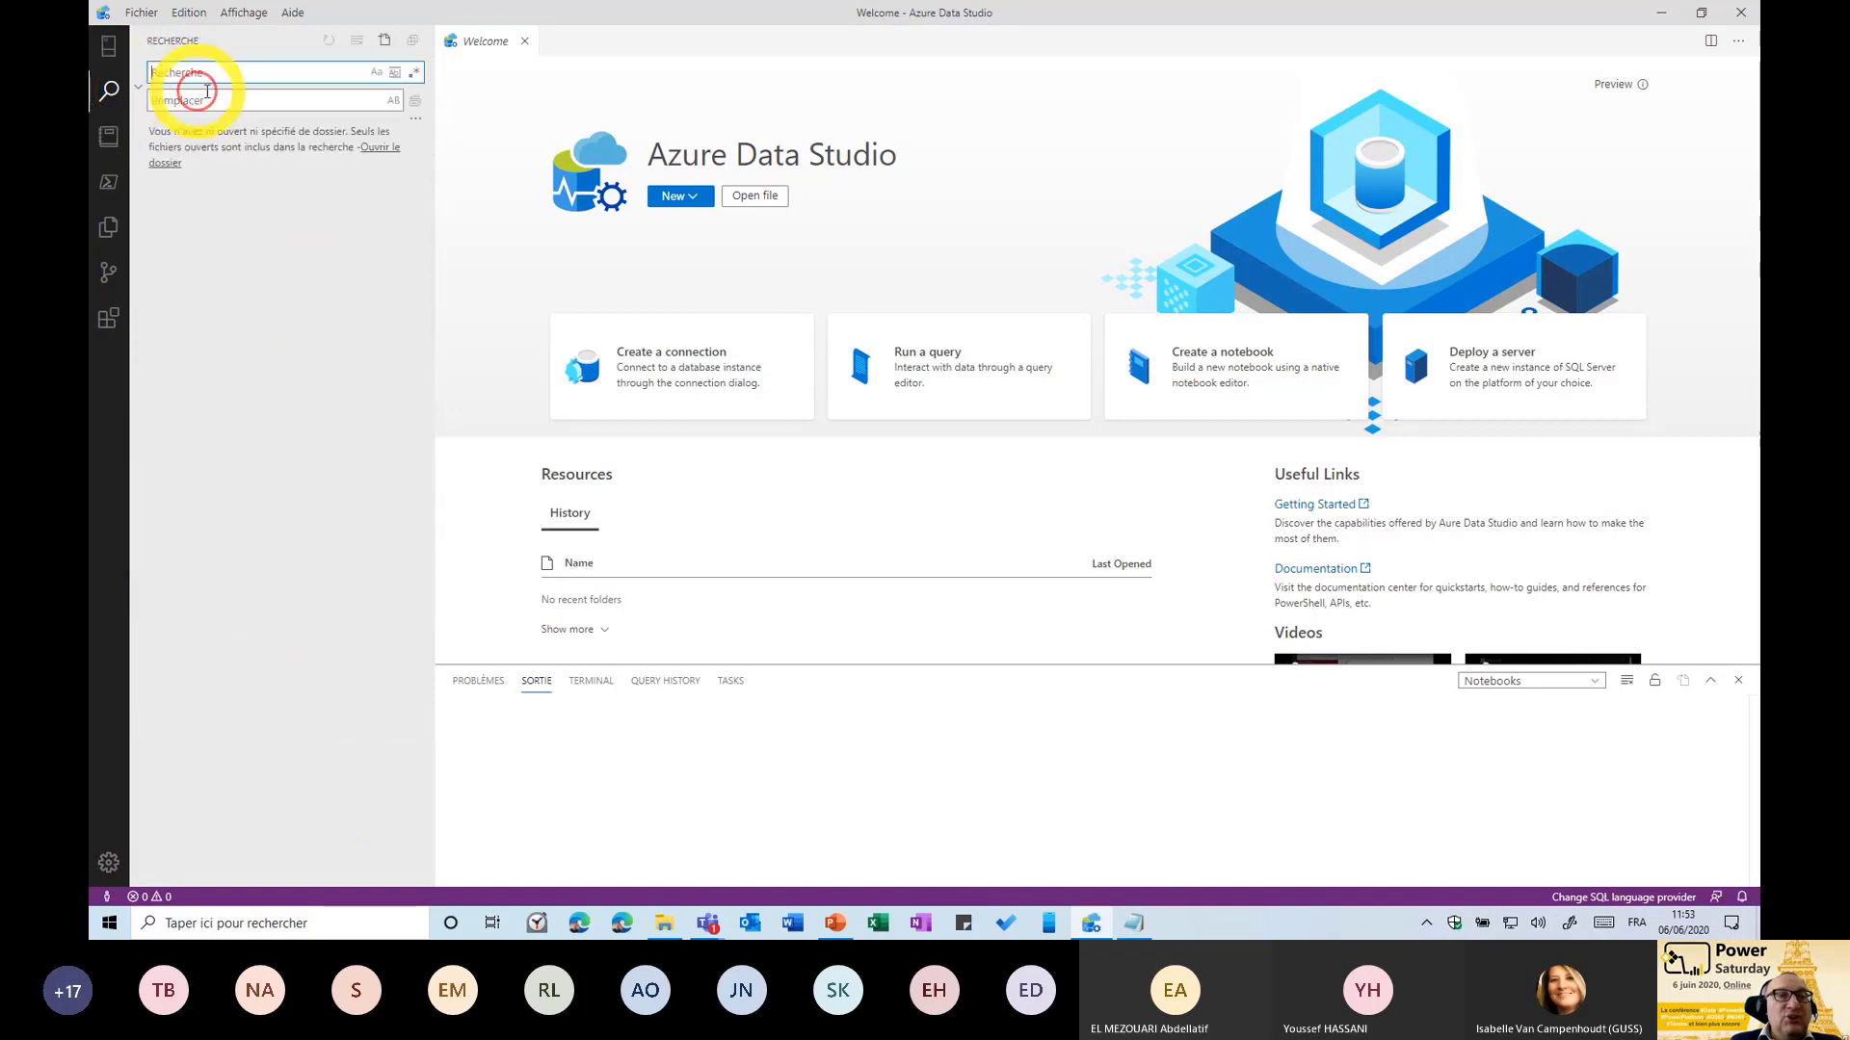
left_click(110, 139)
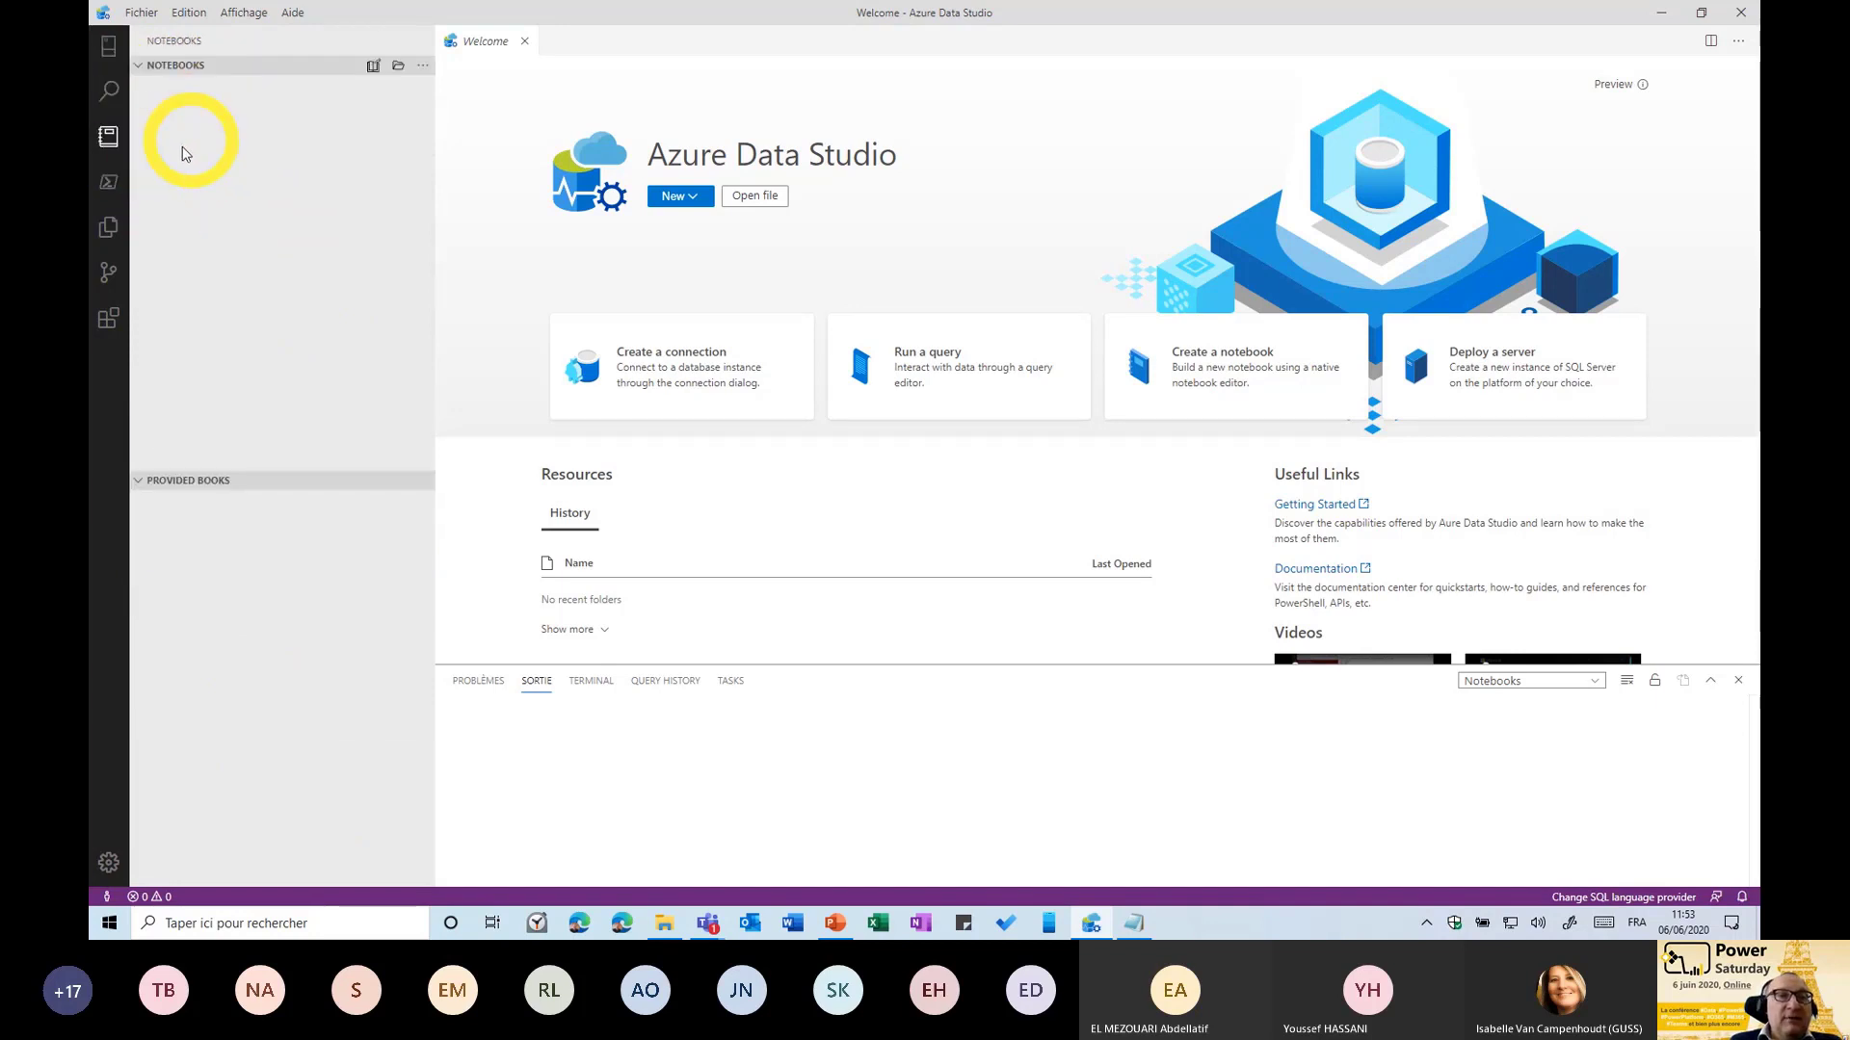
Open the PowerShell Command Explorer and look through its list of commands.
left_click(109, 186)
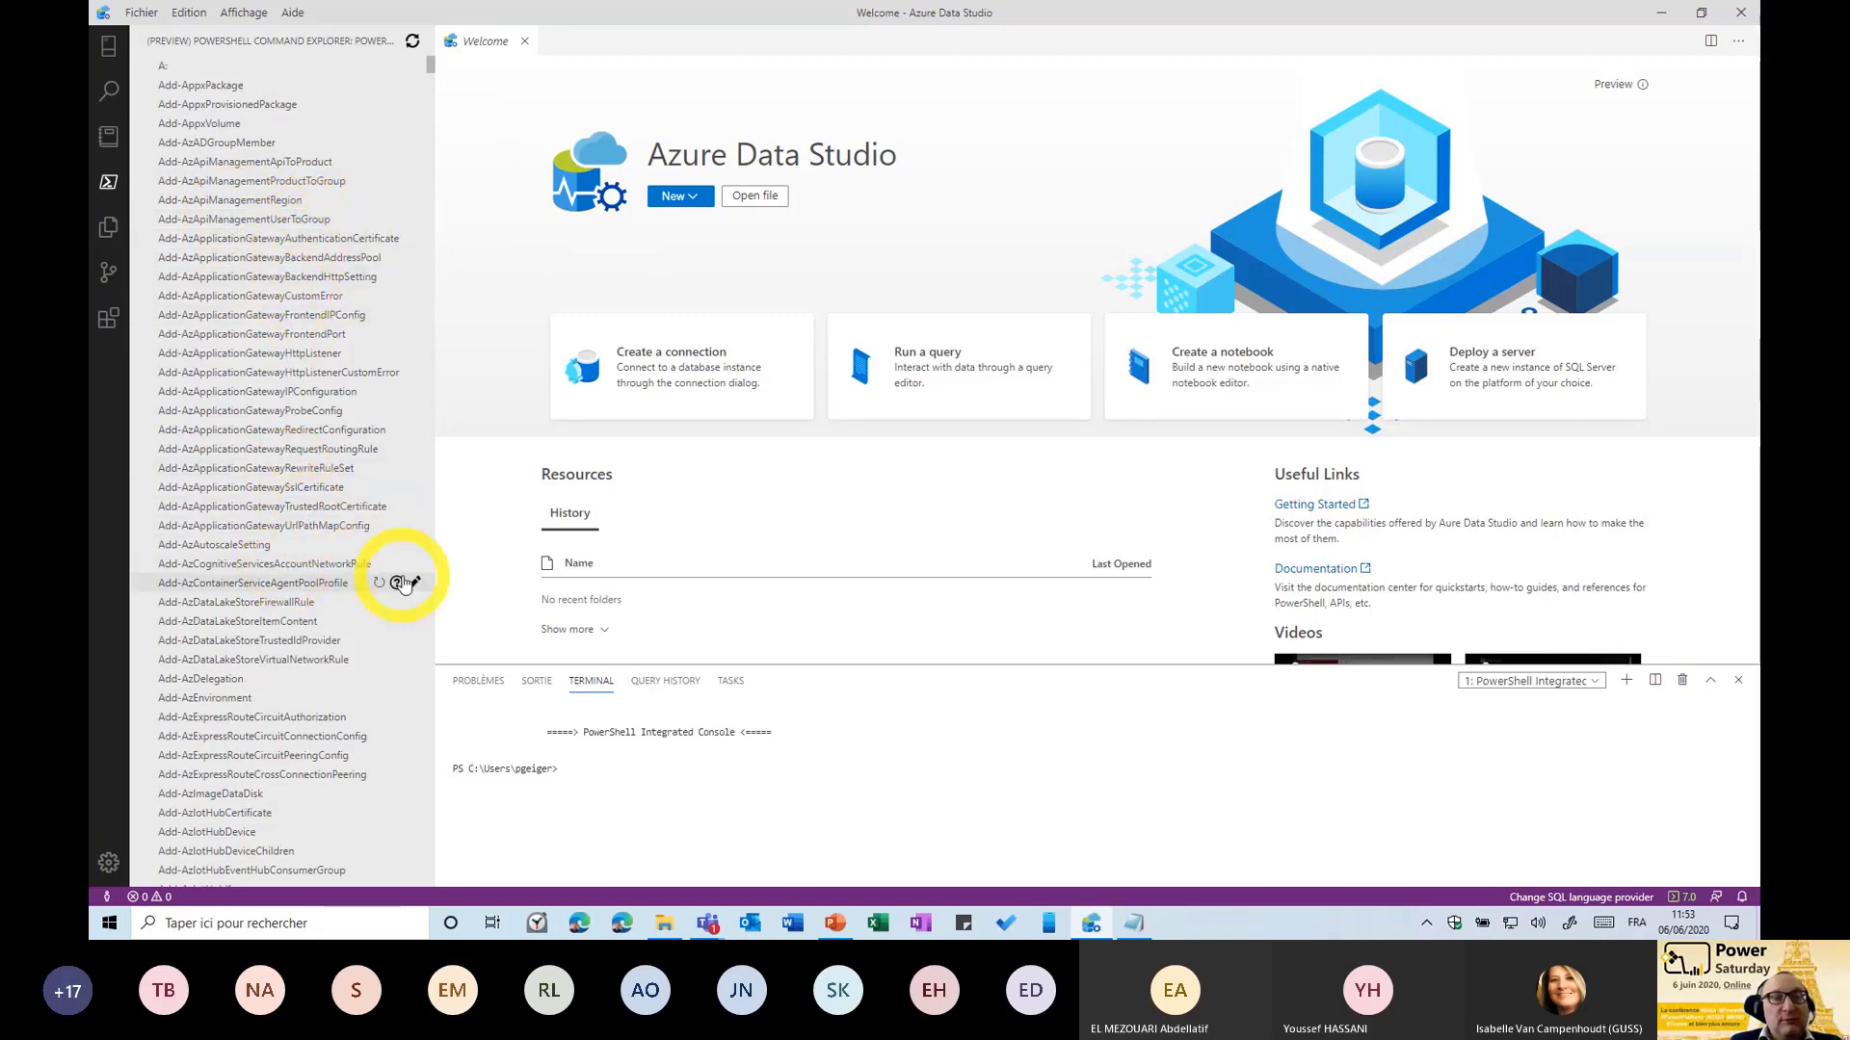
scroll(289, 545, "down", 8)
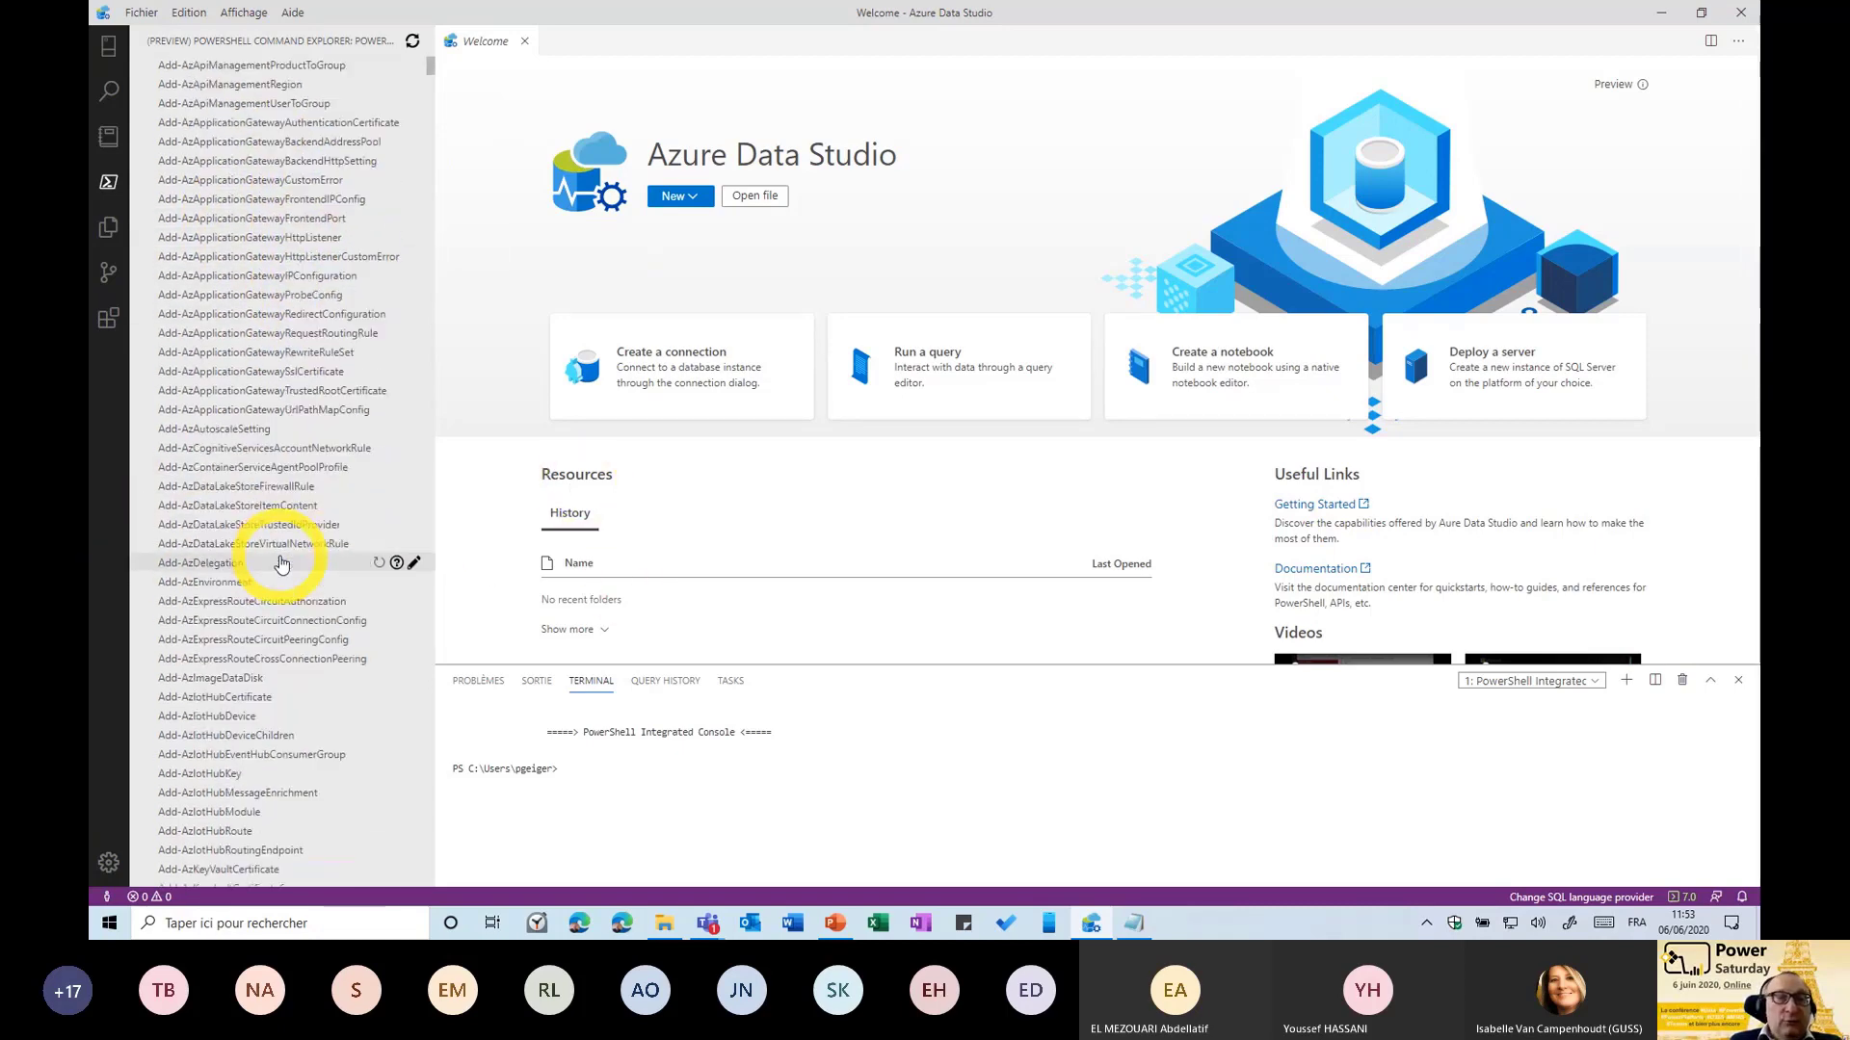
scroll(269, 538, "down", 14)
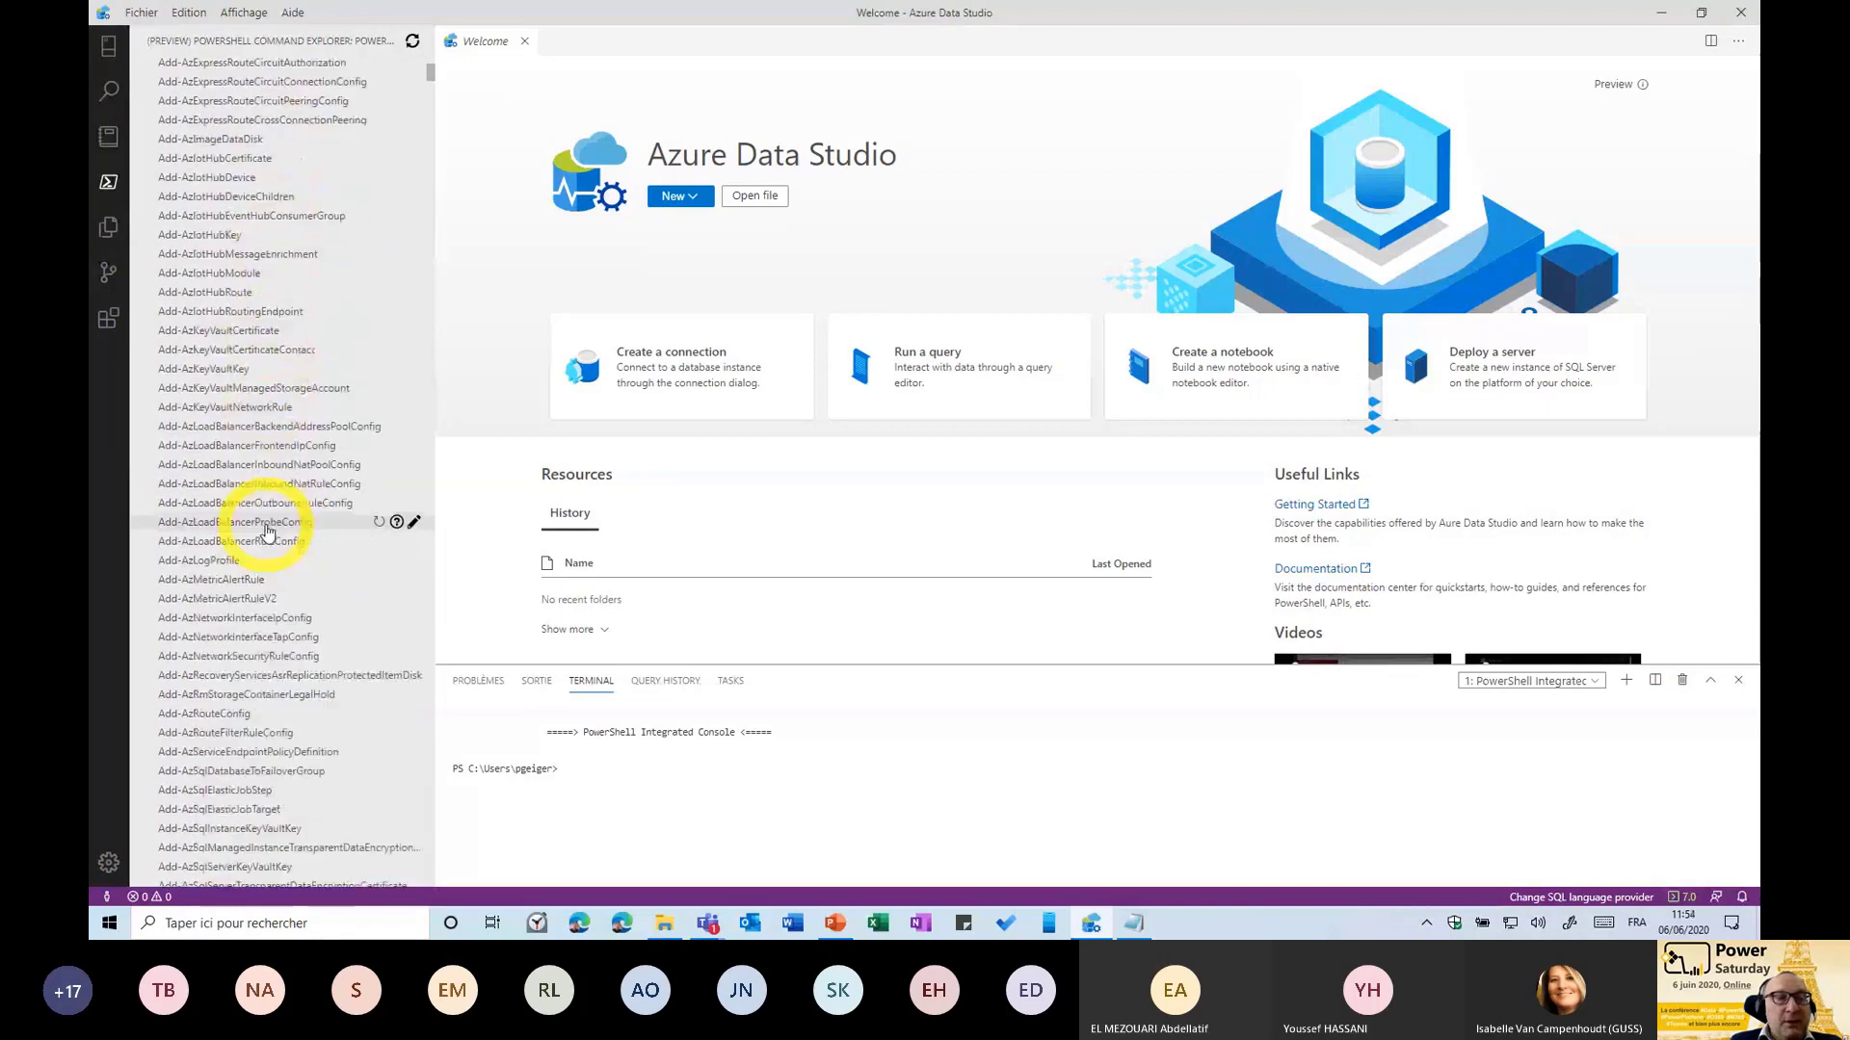
scroll(267, 533, "down", 8)
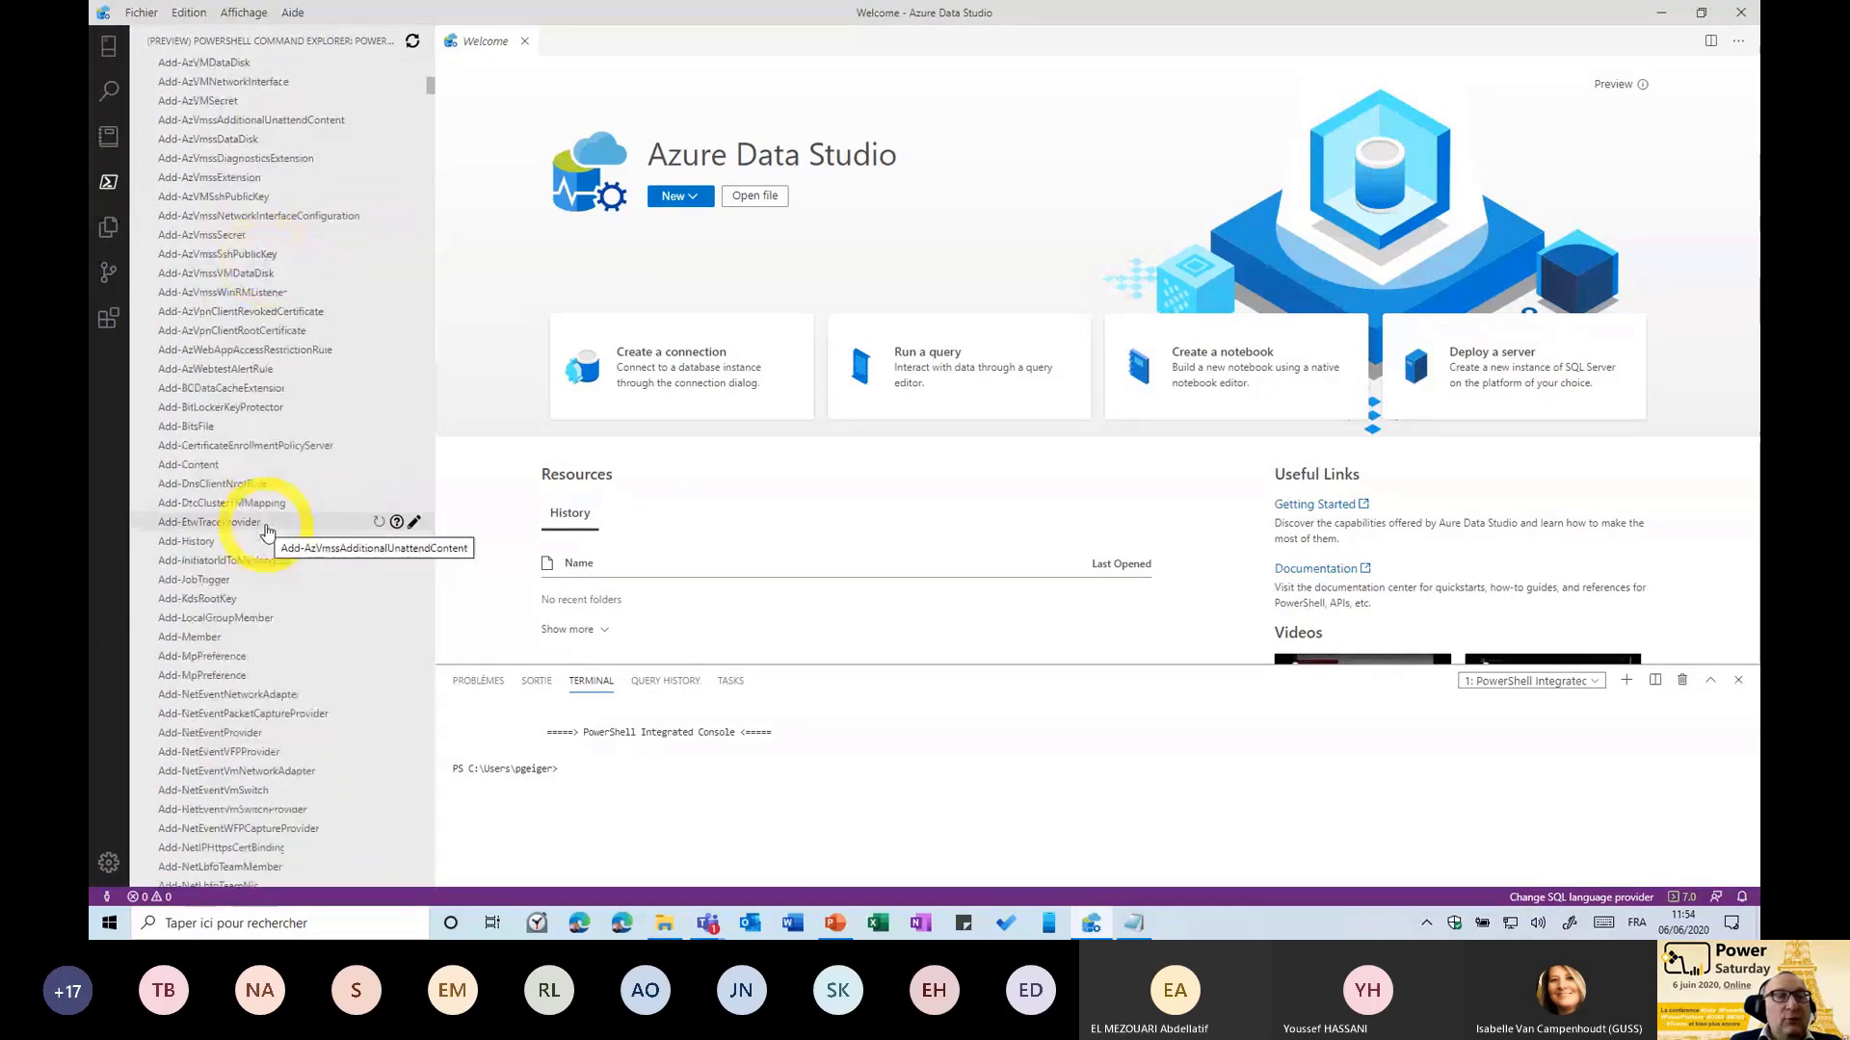
scroll(279, 549, "down", 7)
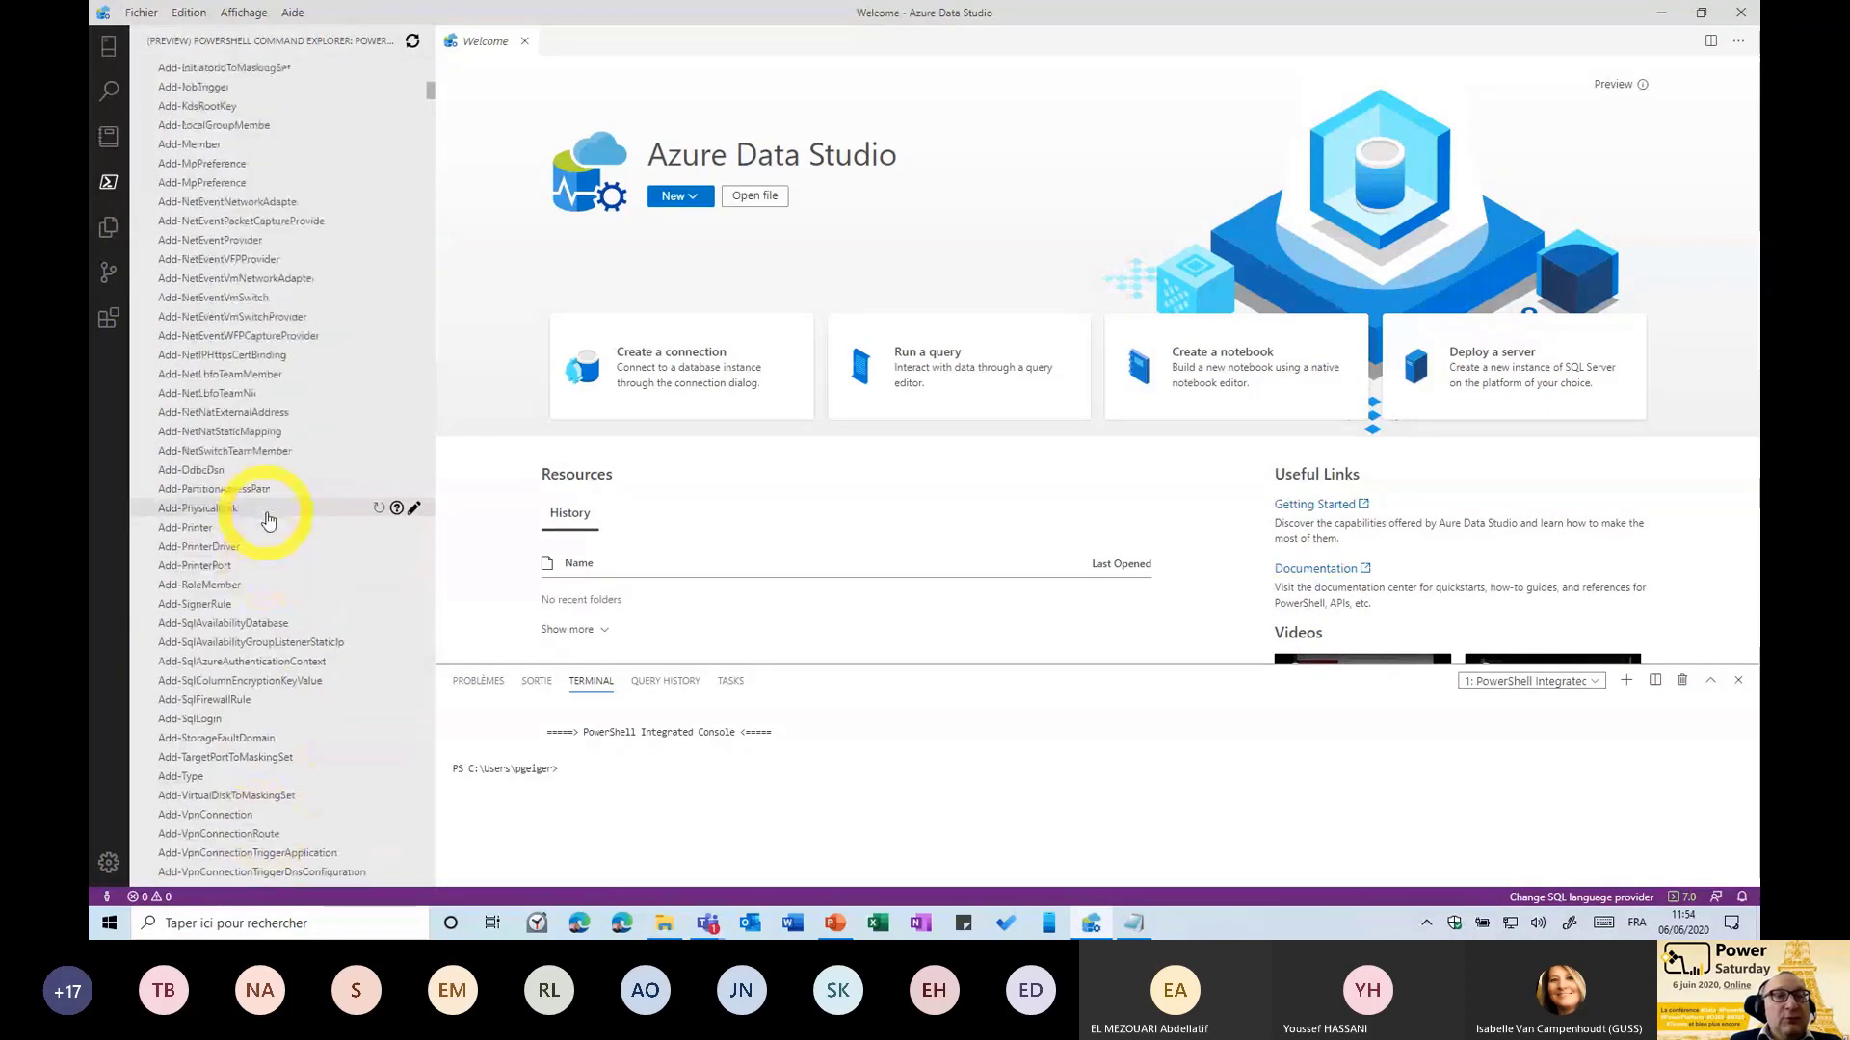
scroll(299, 544, "down", 16)
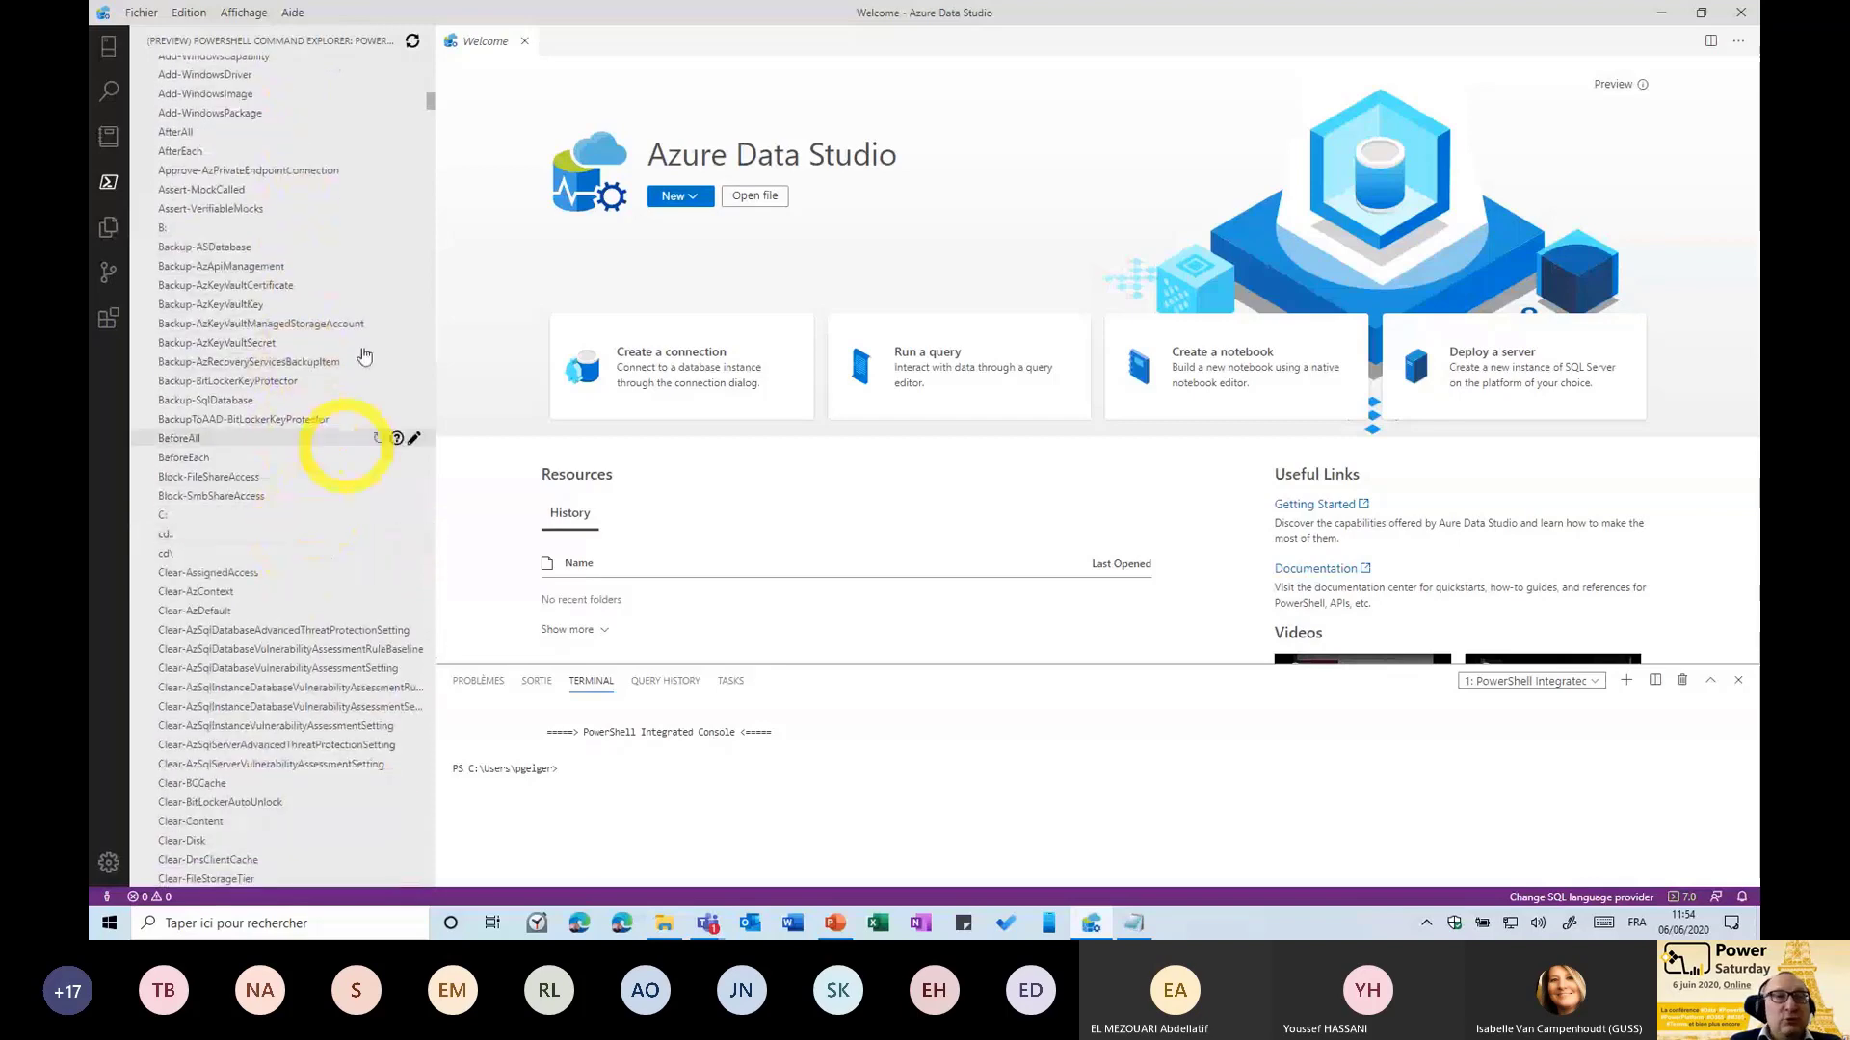
Open the PowerShell script "Nouveau document texte.ps1" from the Téléchargements folder.
left_click(137, 11)
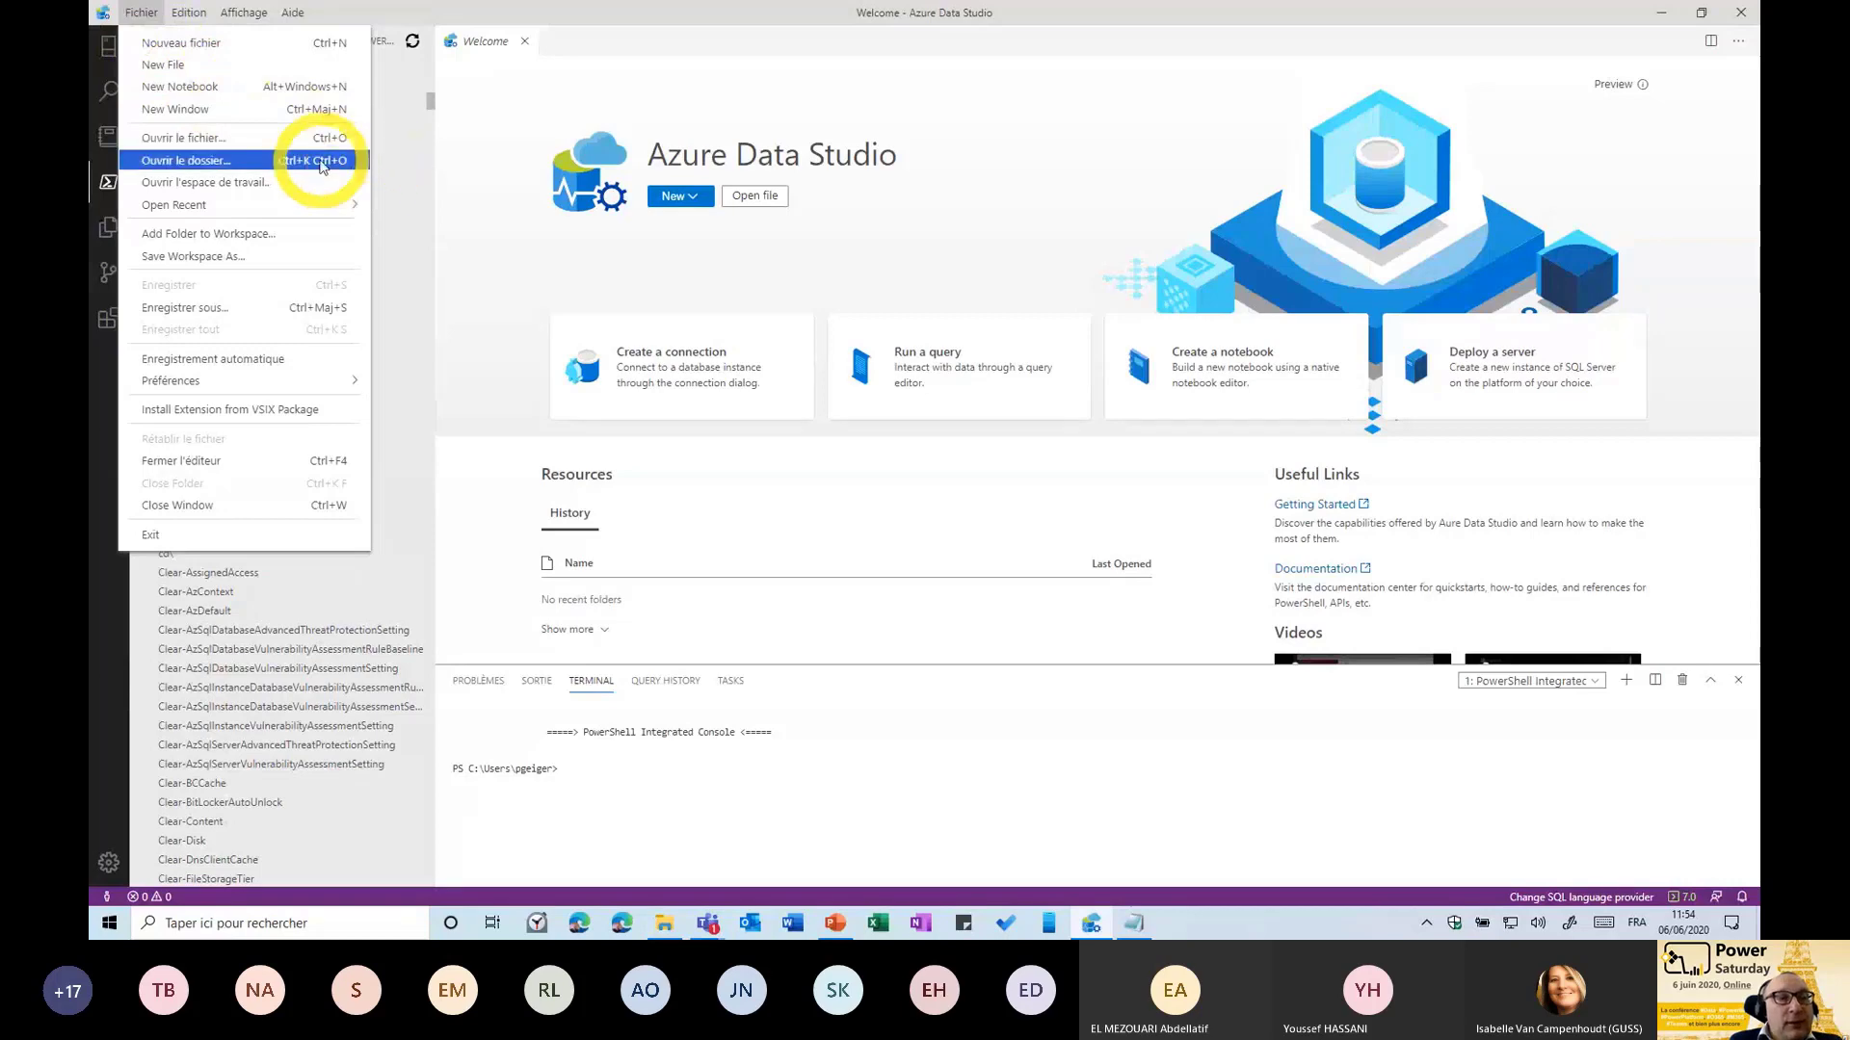
left_click(264, 136)
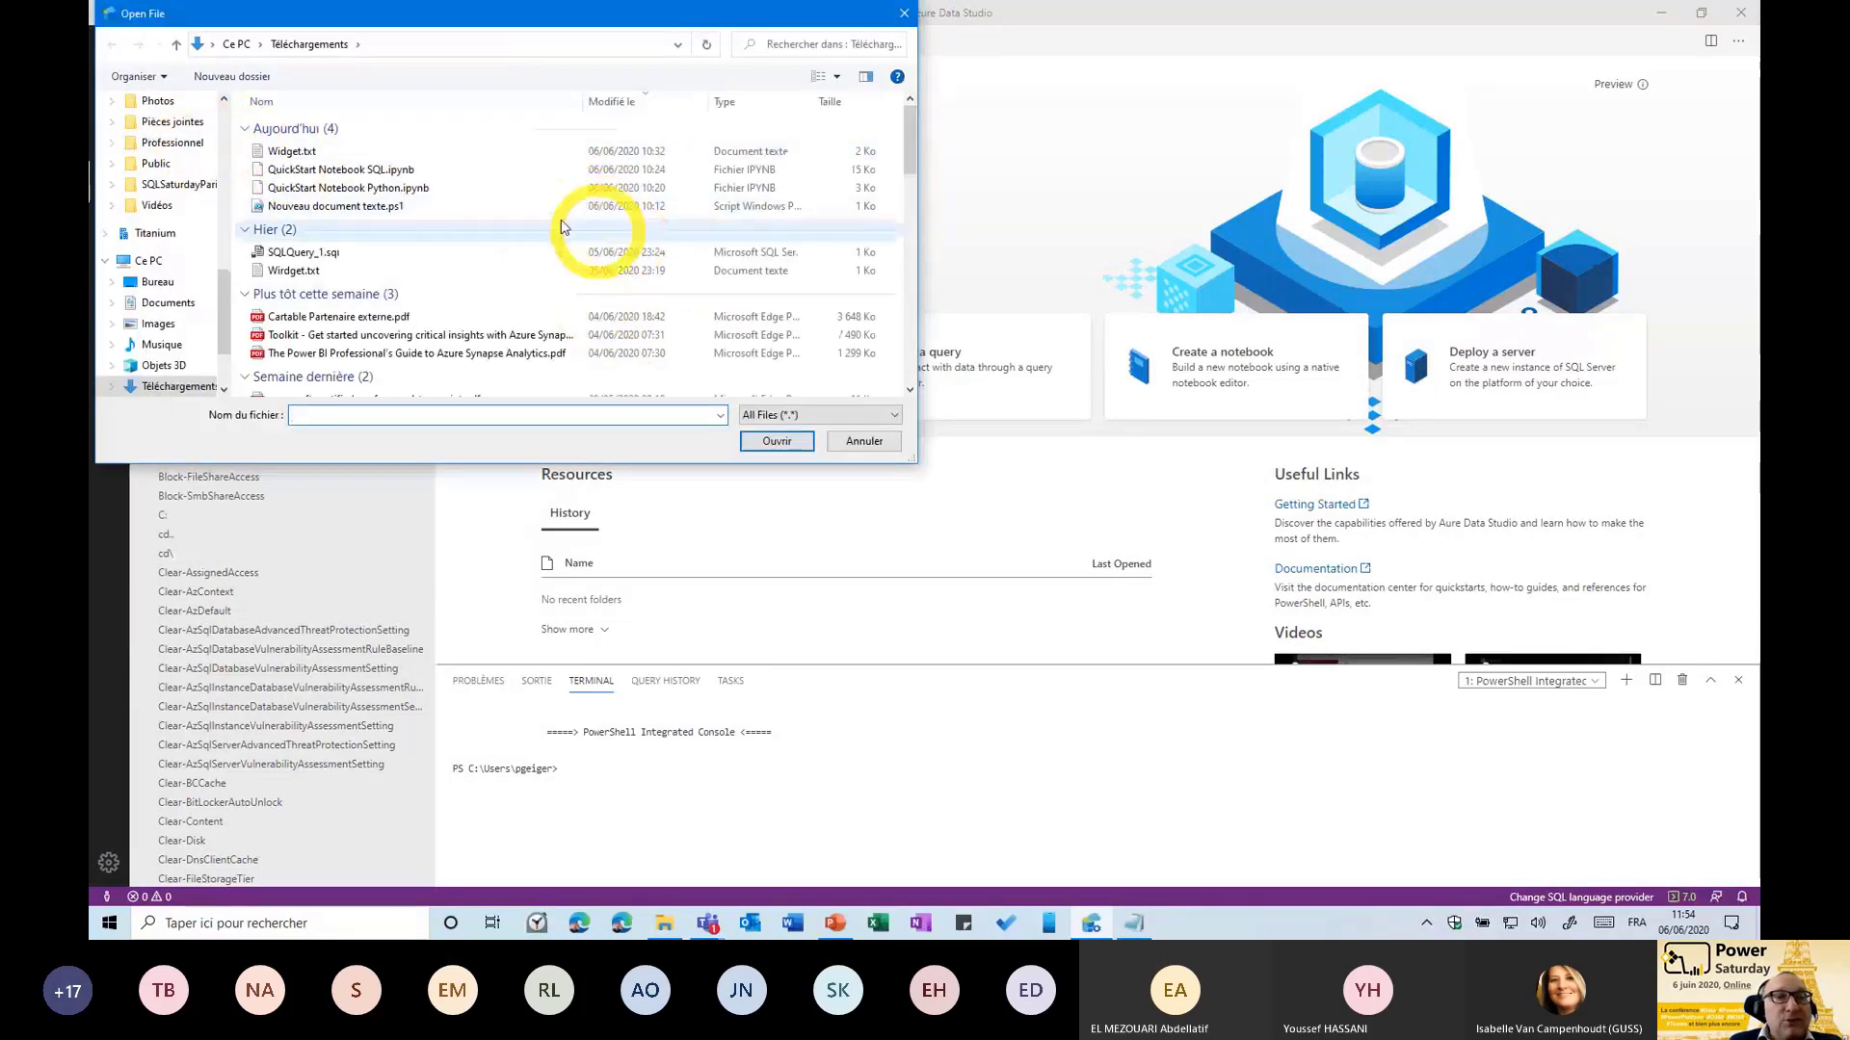
left_click(375, 206)
left_click(774, 440)
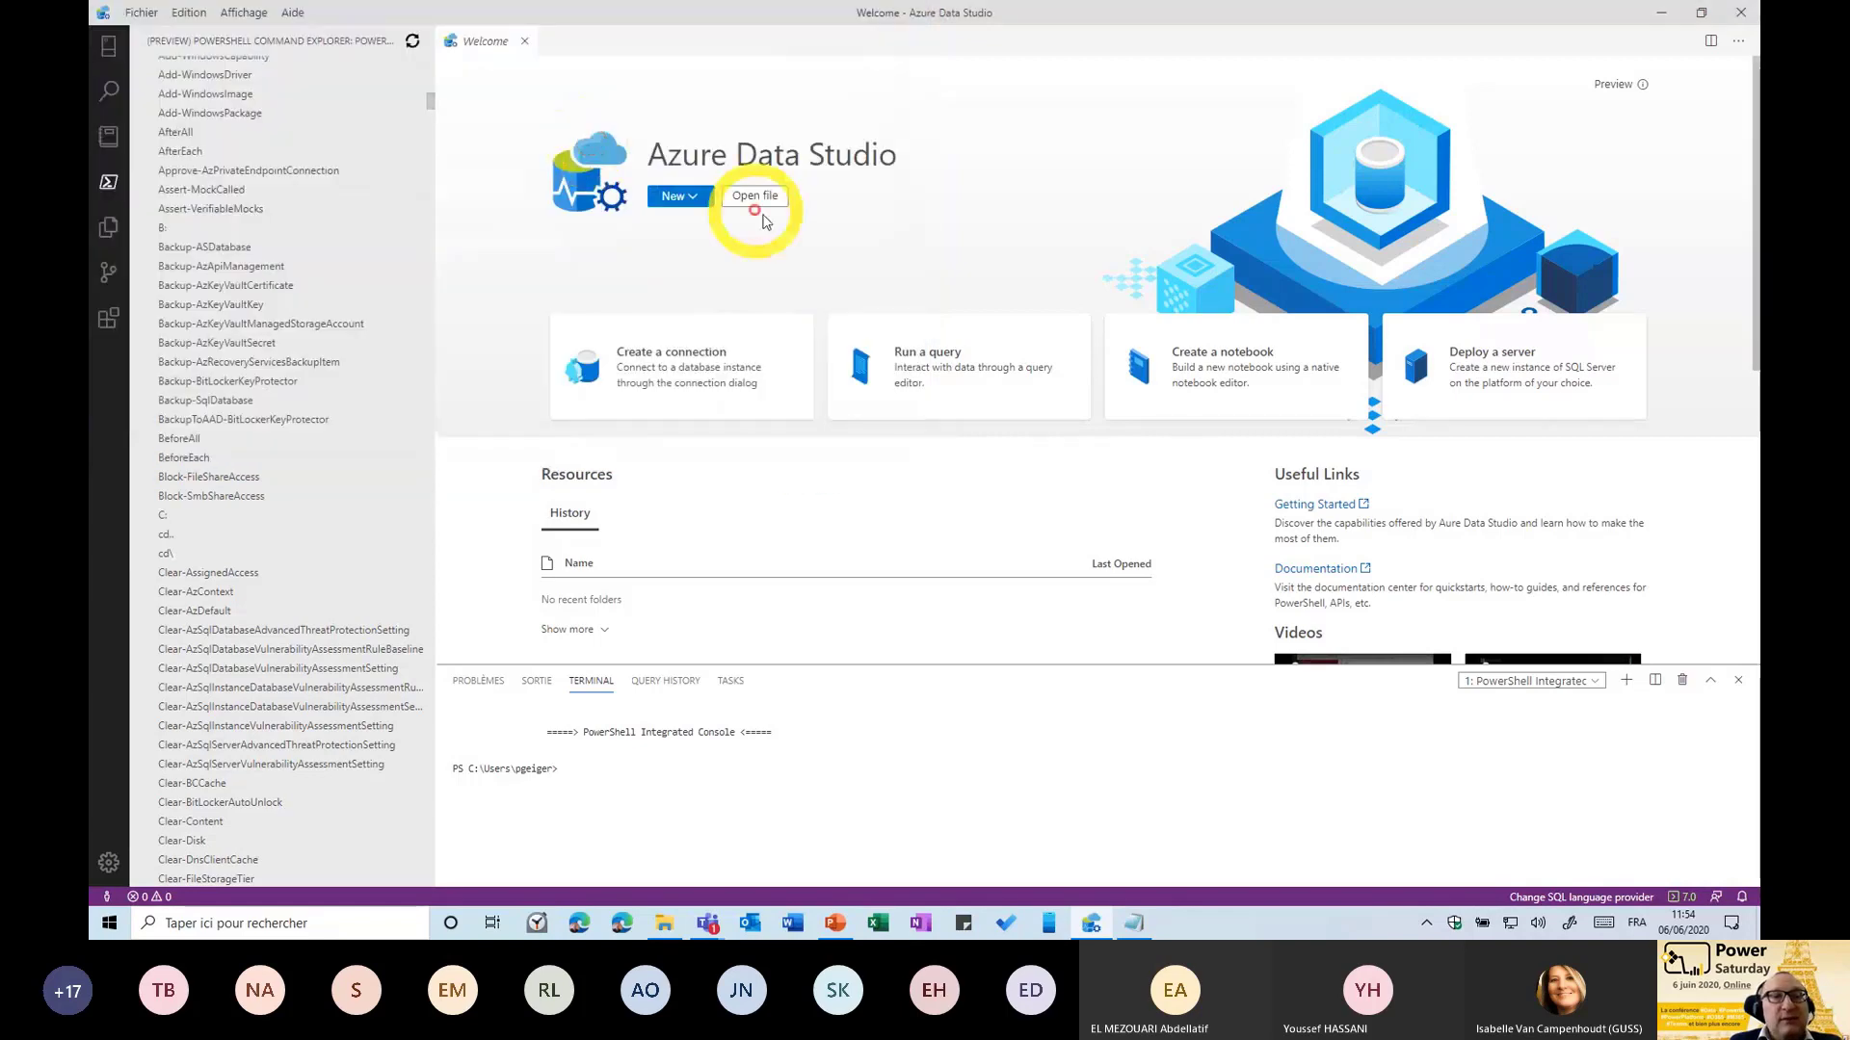
Run only the $PSVersionTable line of the script and show its output in the integrated terminal.
left_click_drag(576, 82, 488, 82)
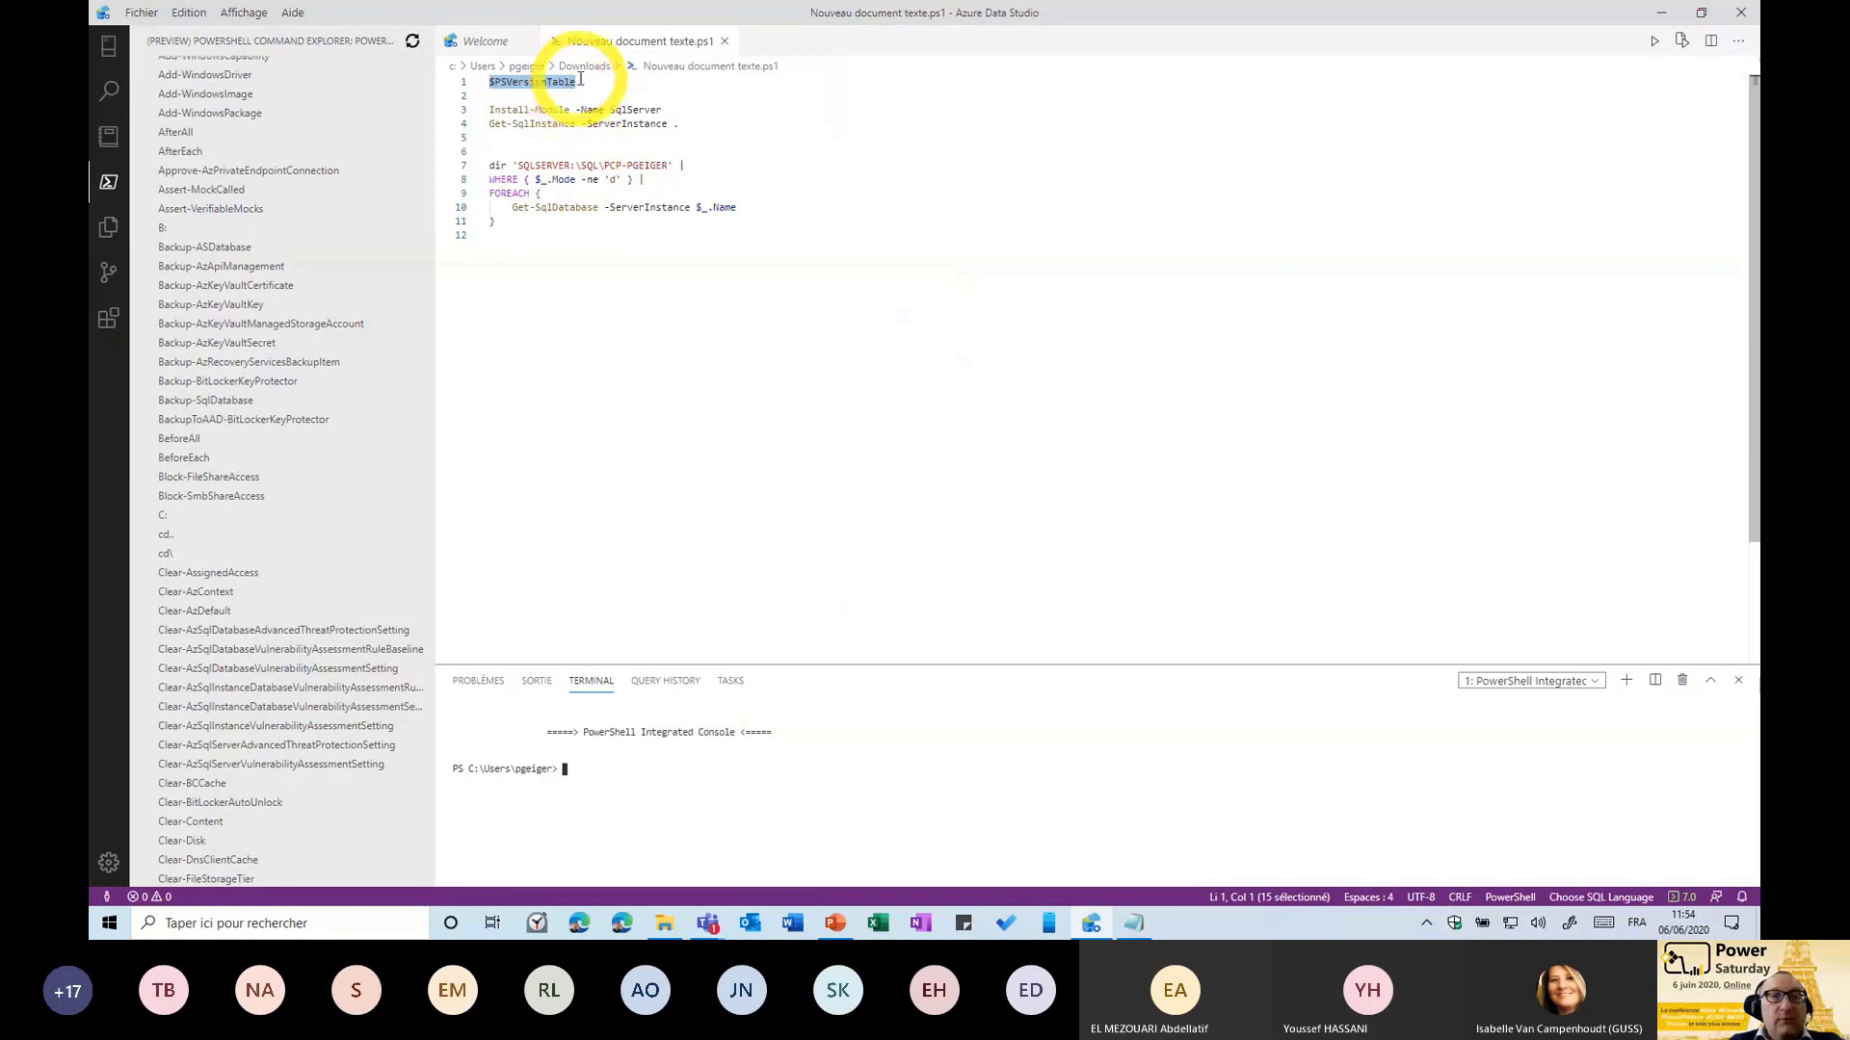
left_click_drag(582, 80, 460, 84)
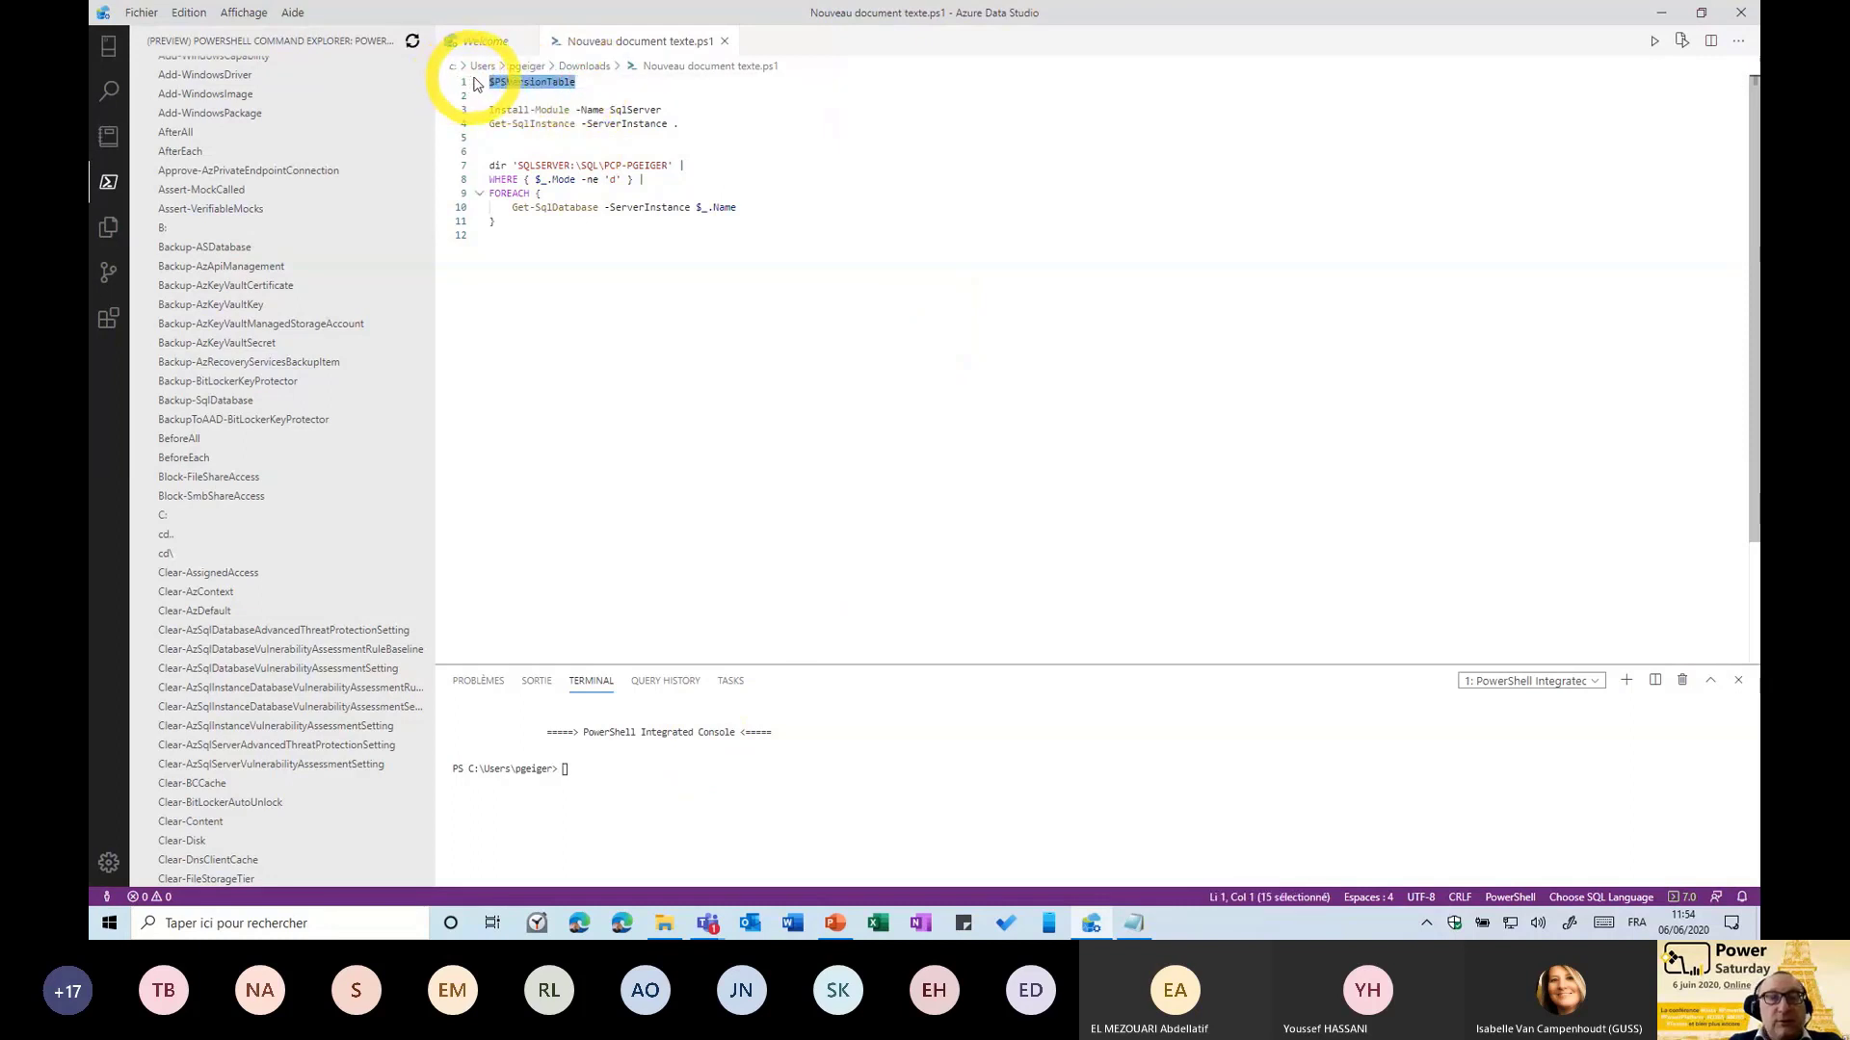
left_click(536, 680)
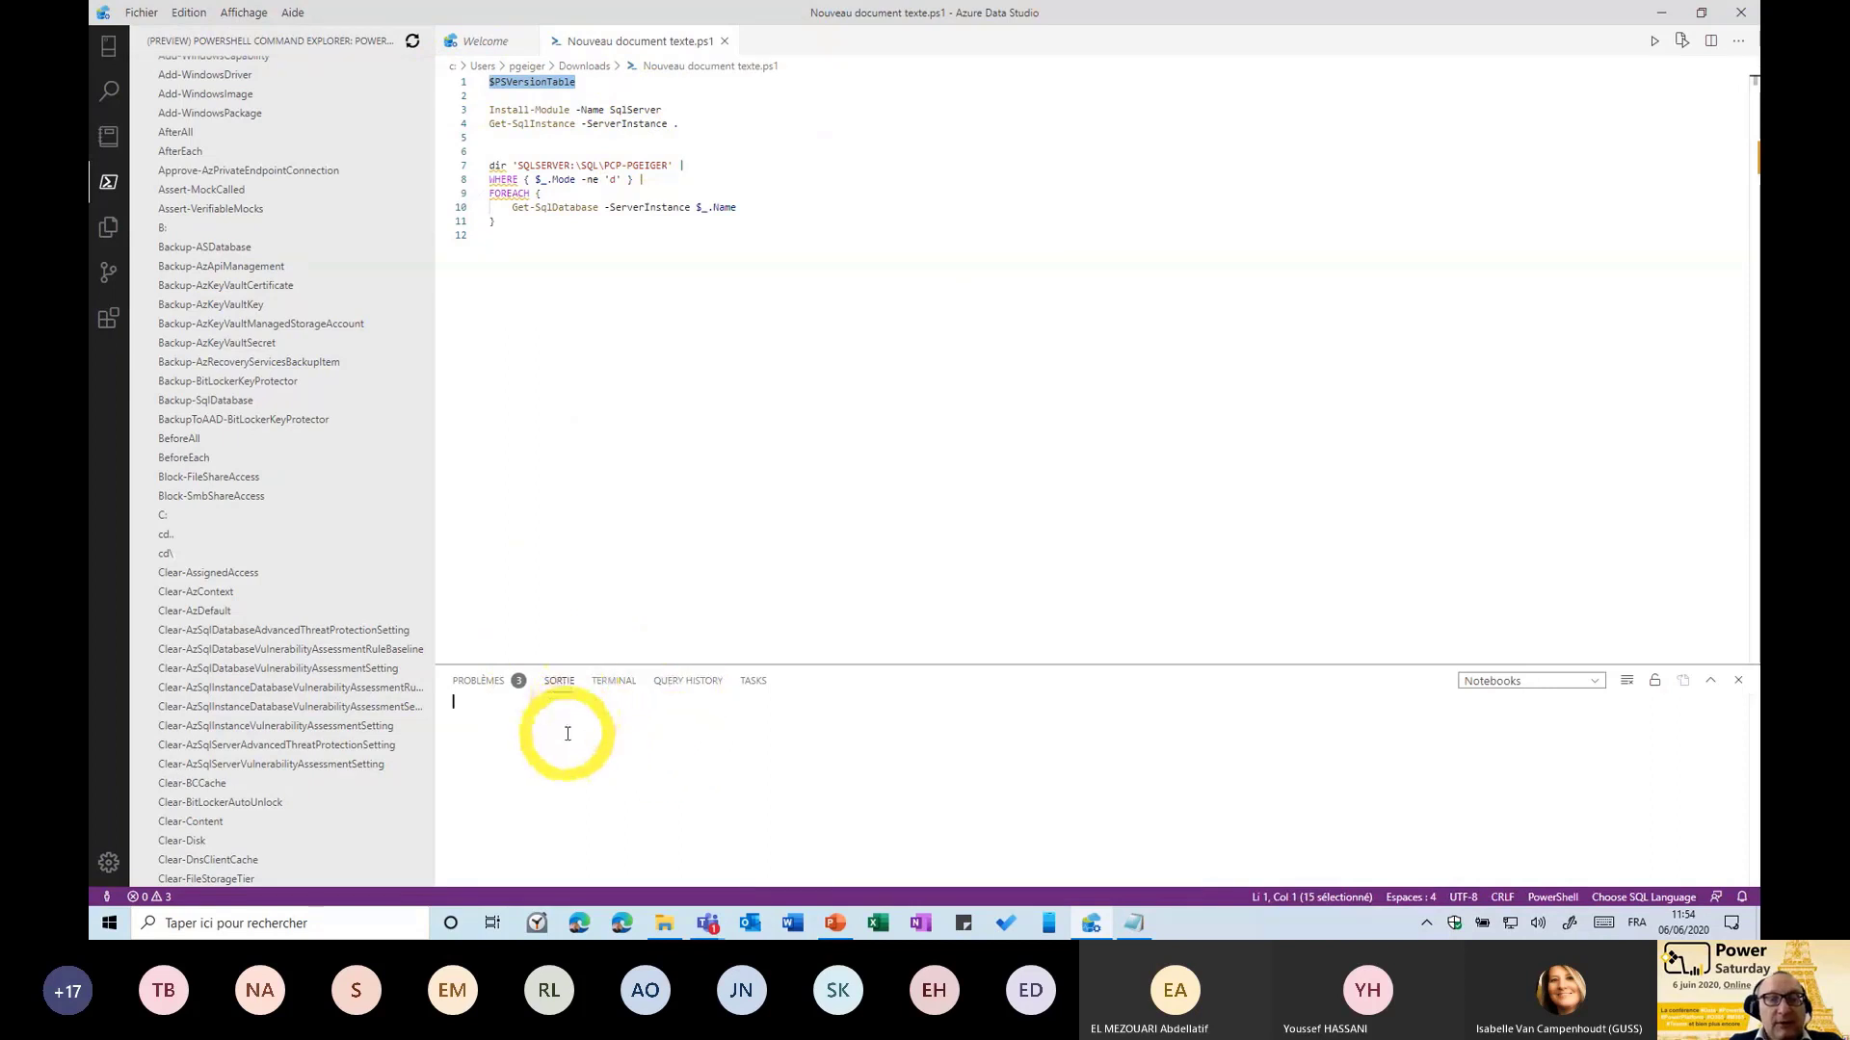
left_click(616, 681)
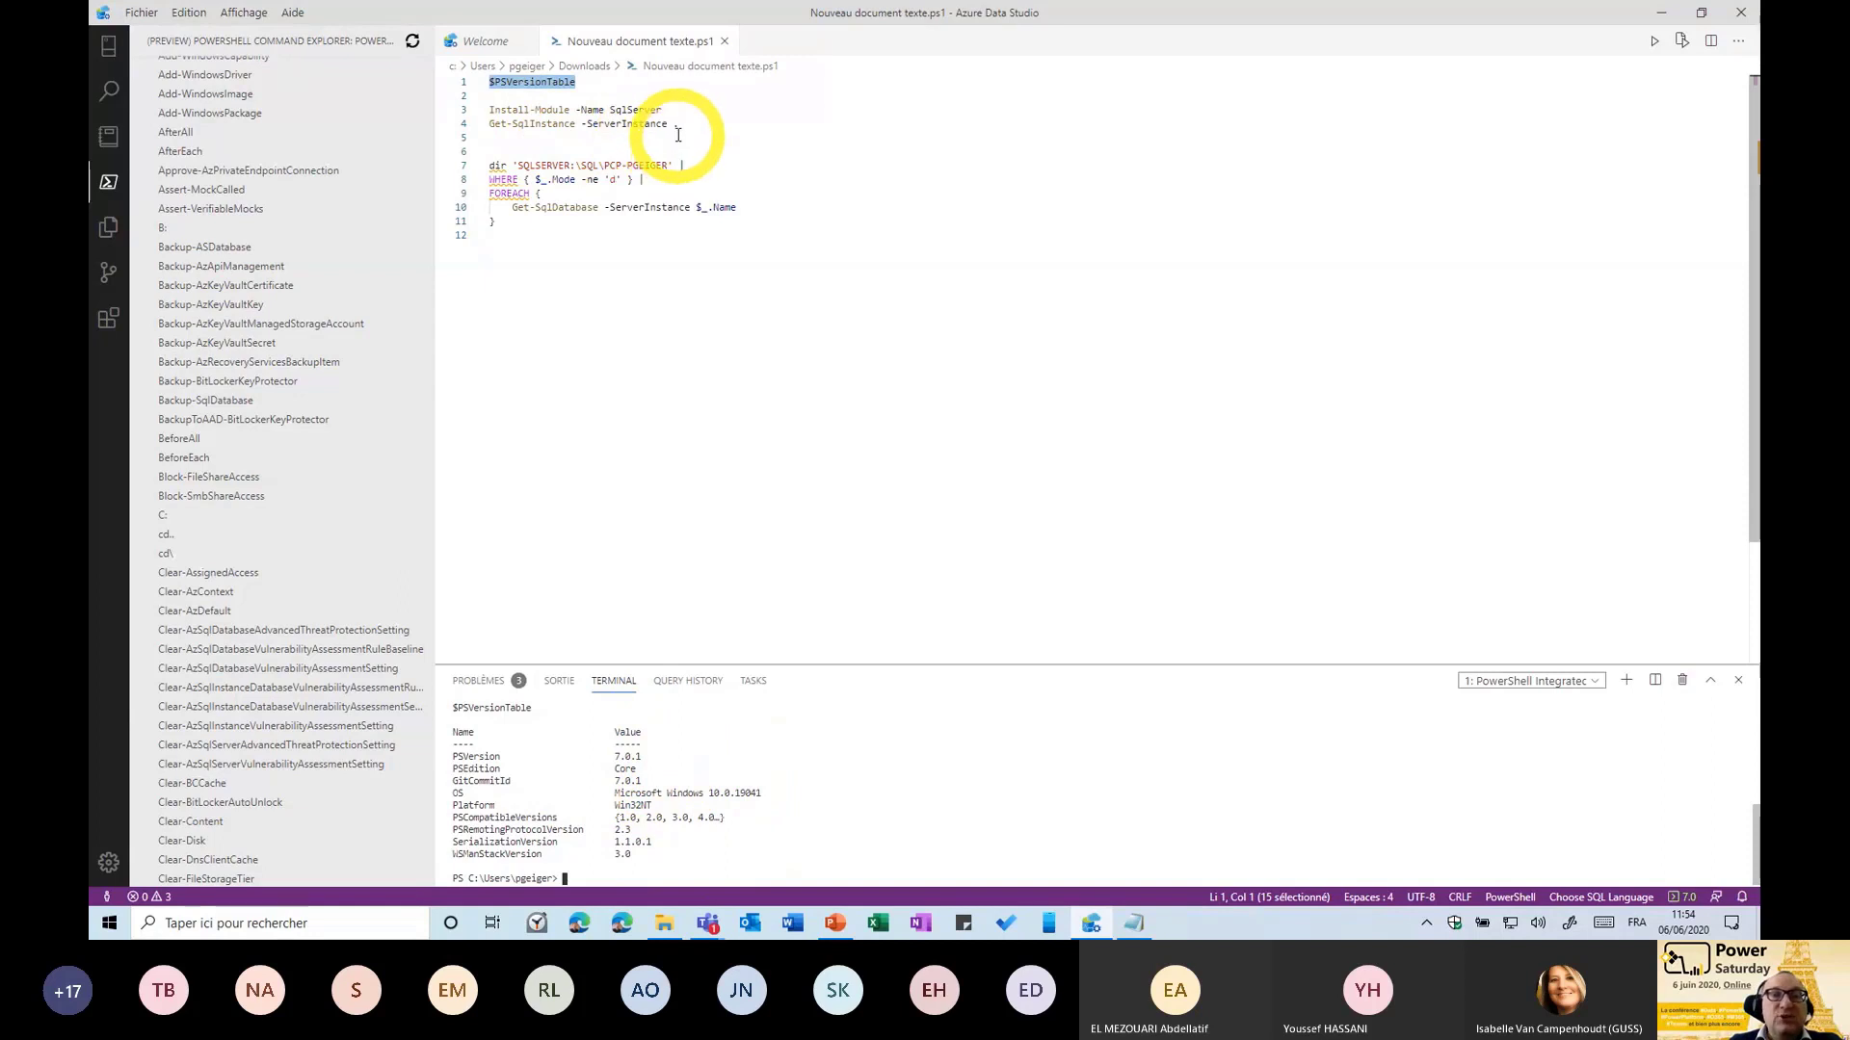
Run the script's "Install-Module -Name SqlServer" line and its "Get-SqlInstance -ServerInstance ." line separately, and examine the returned instance row.
left_click_drag(664, 110, 466, 114)
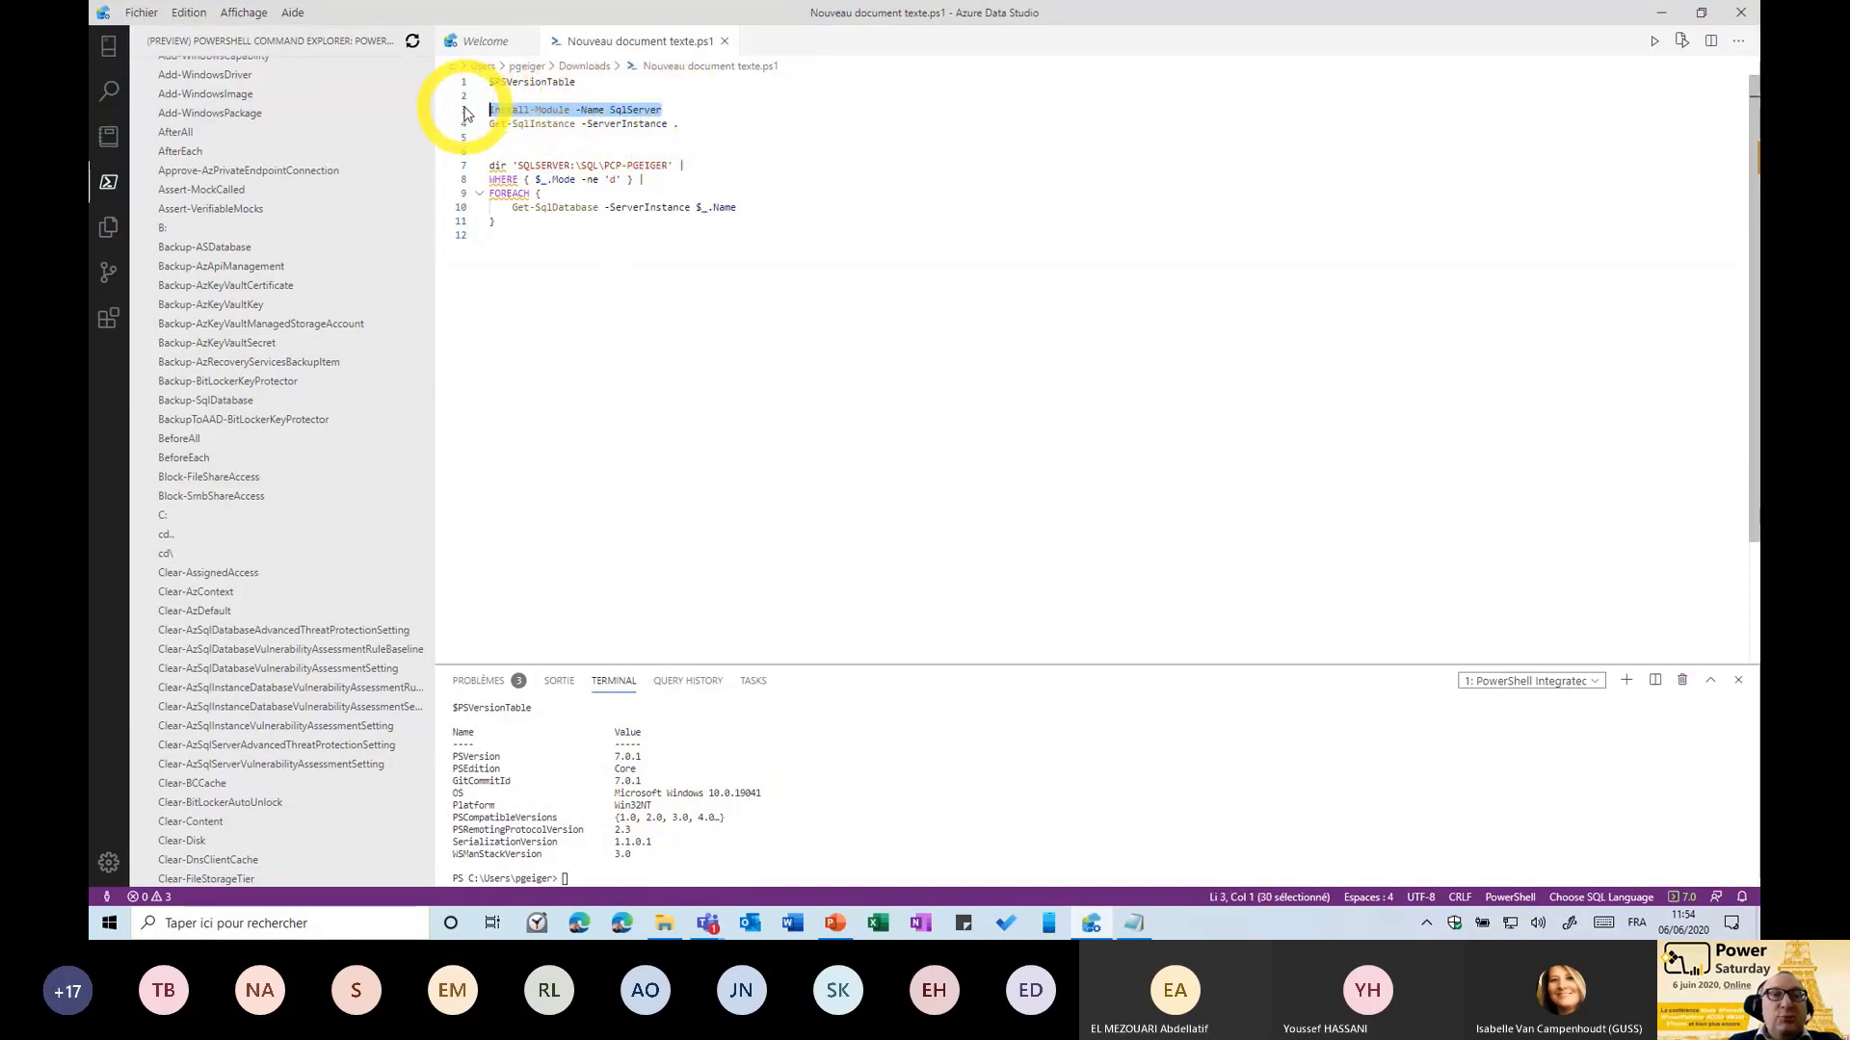
key("F8")
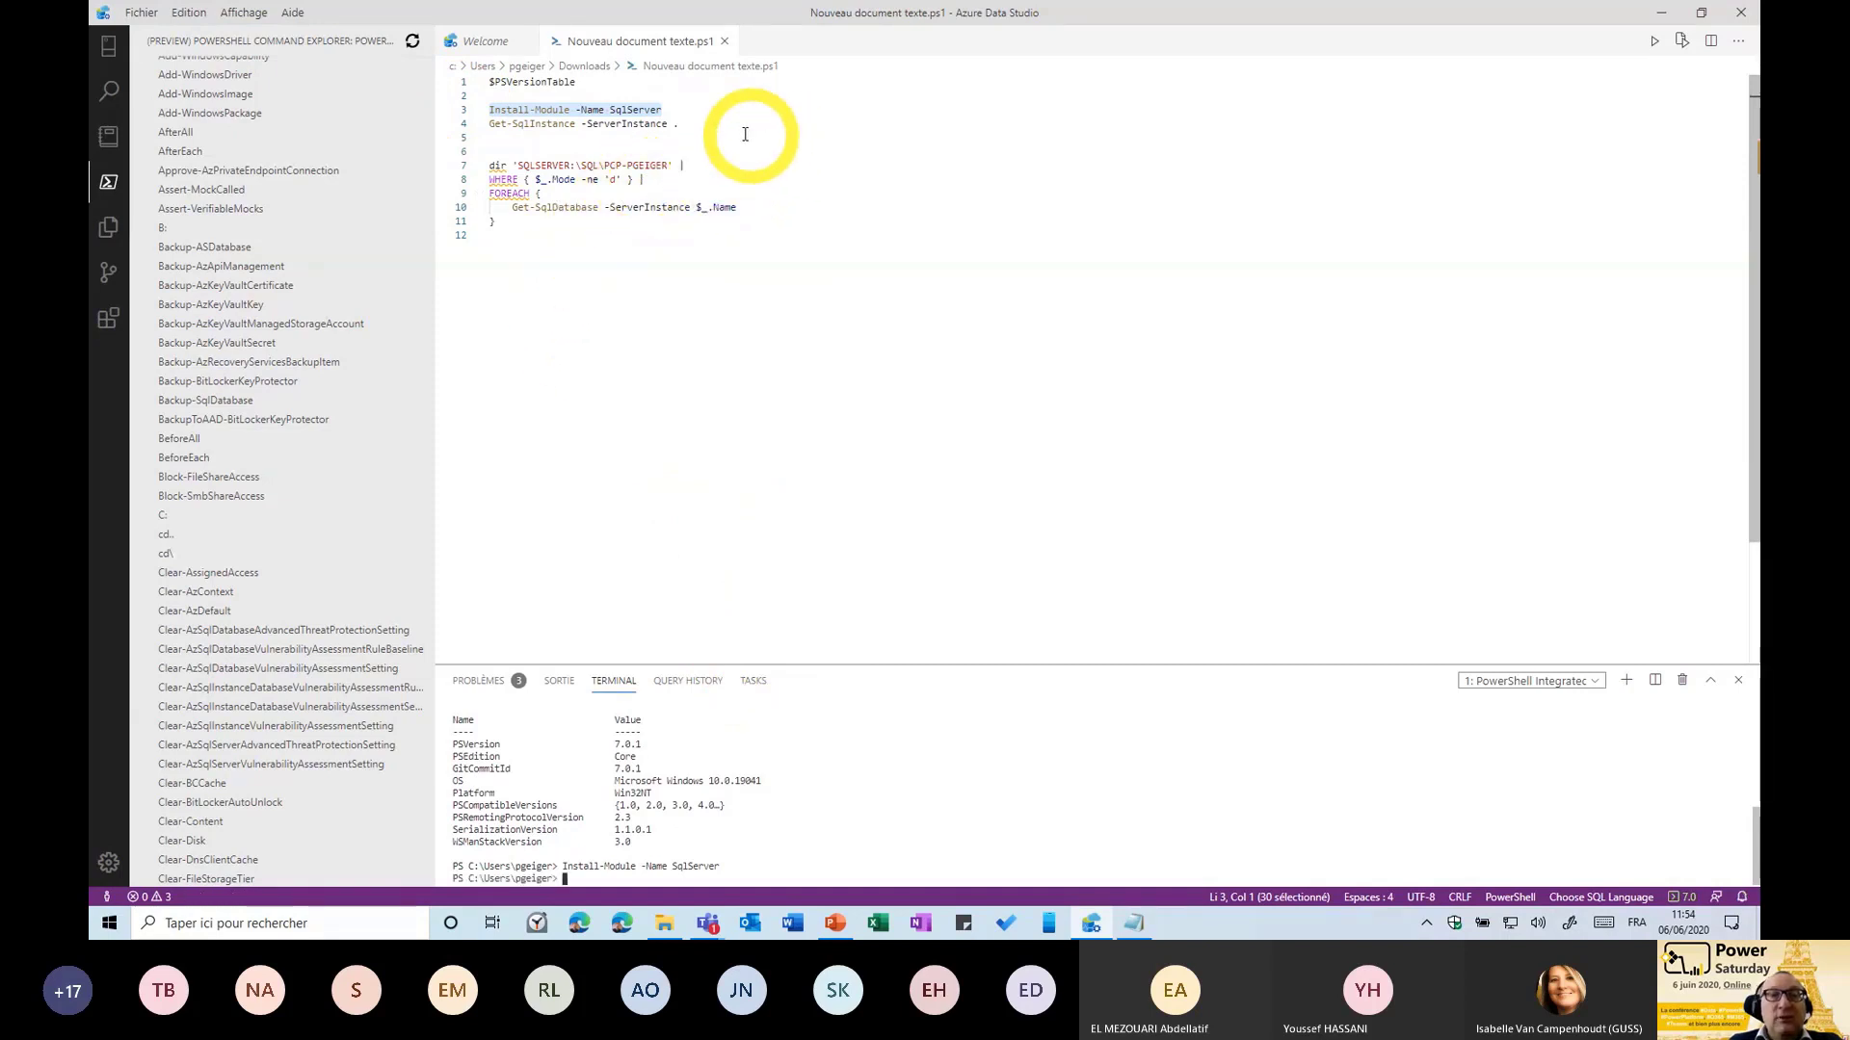
left_click_drag(679, 123, 487, 123)
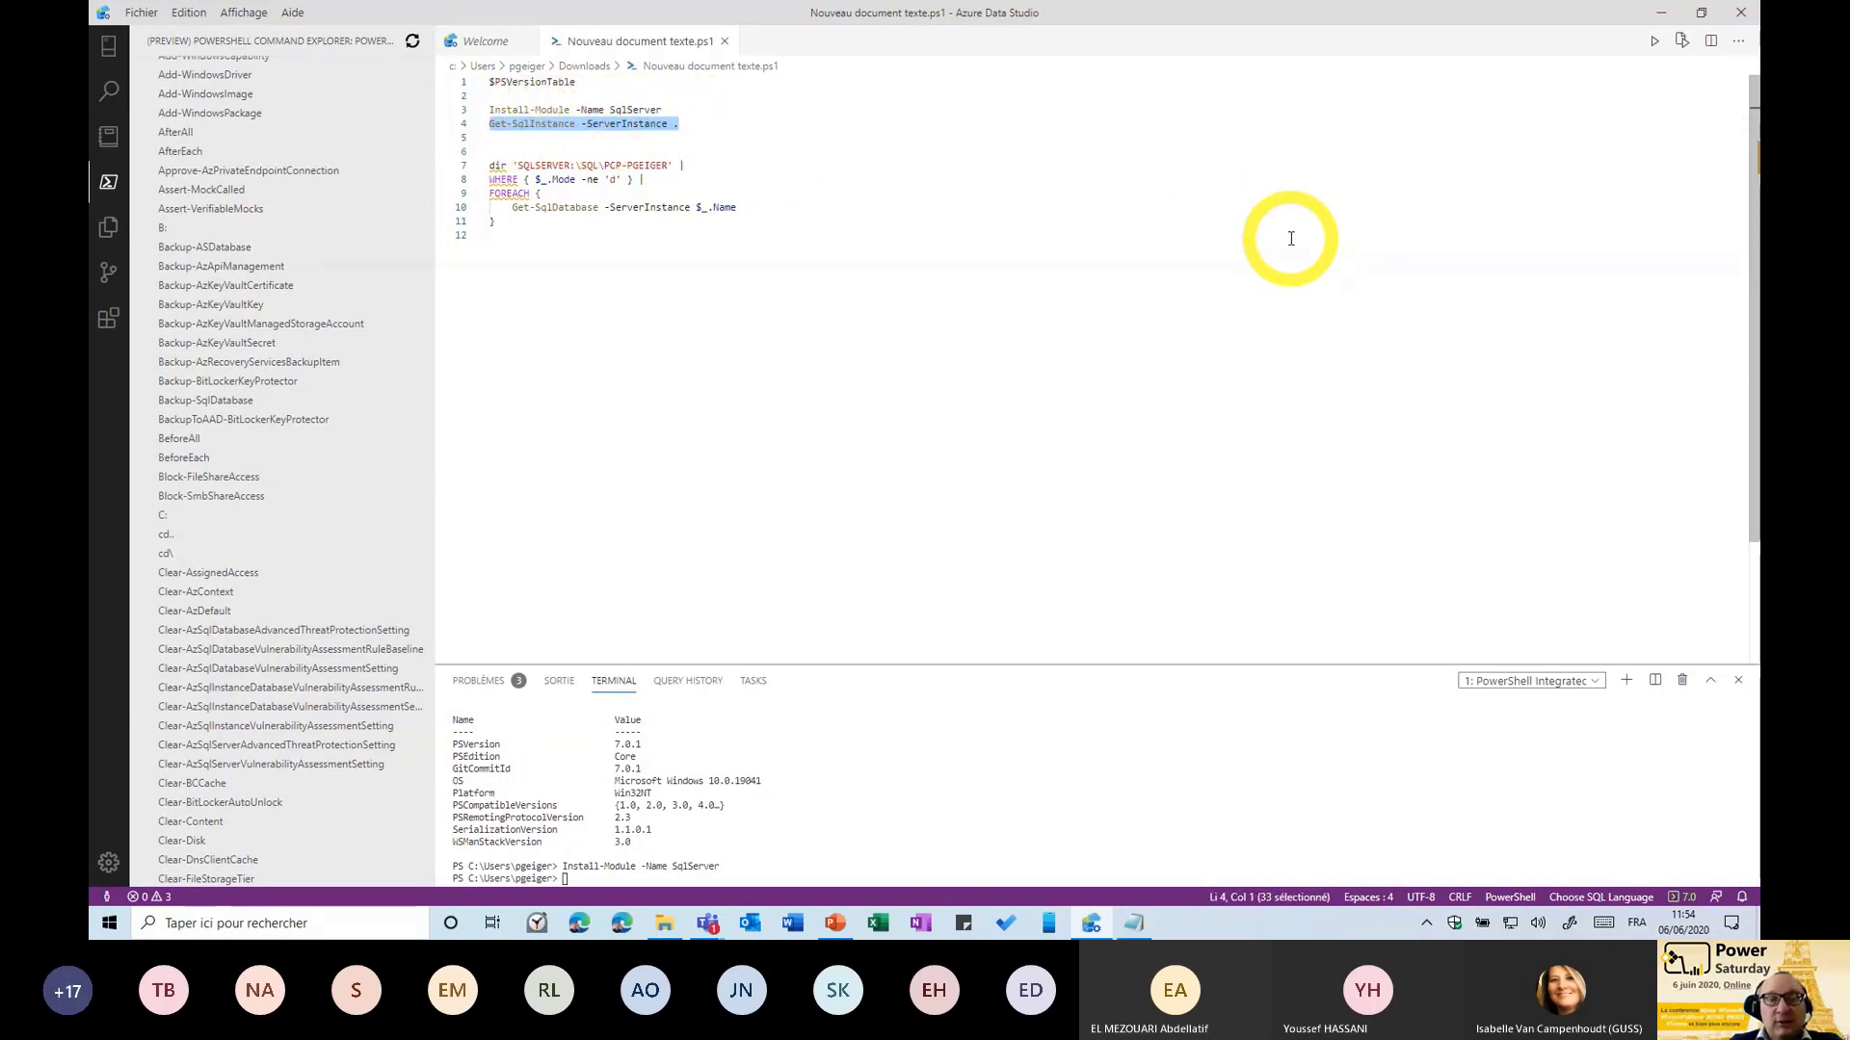
key("F8")
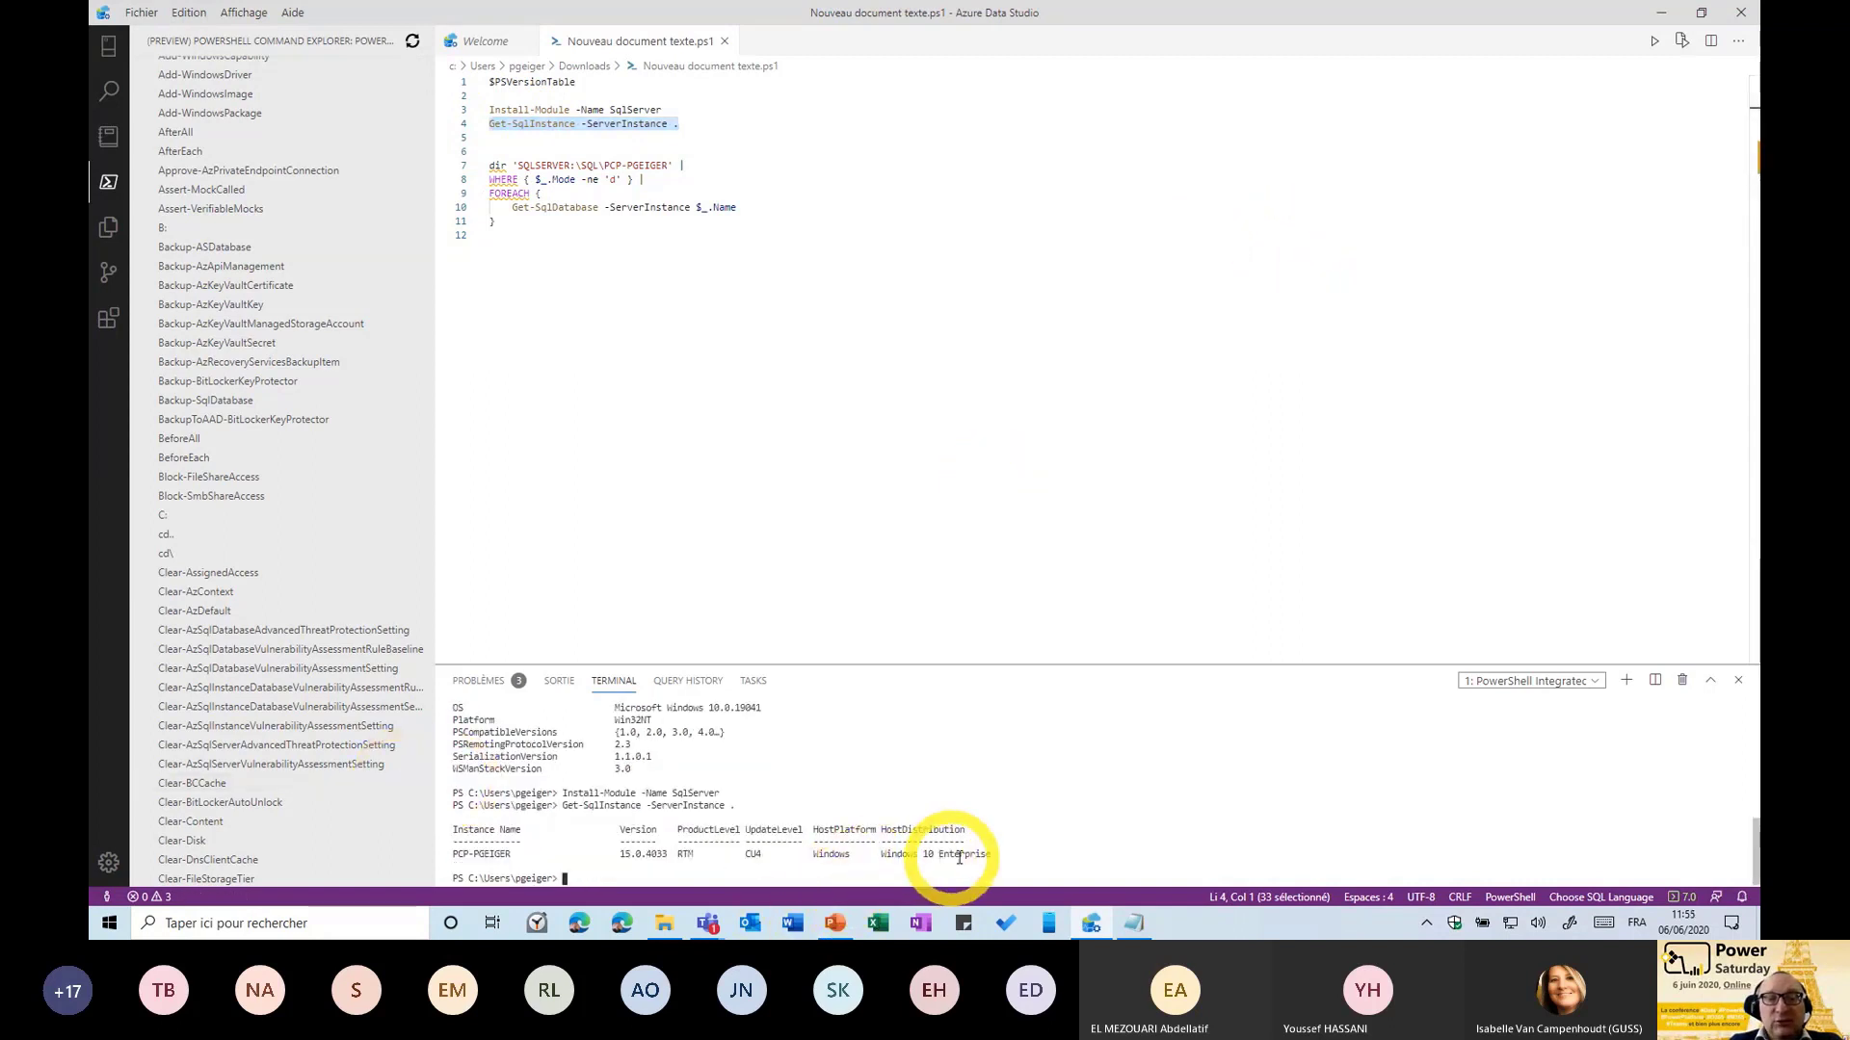
left_click_drag(1003, 853, 453, 855)
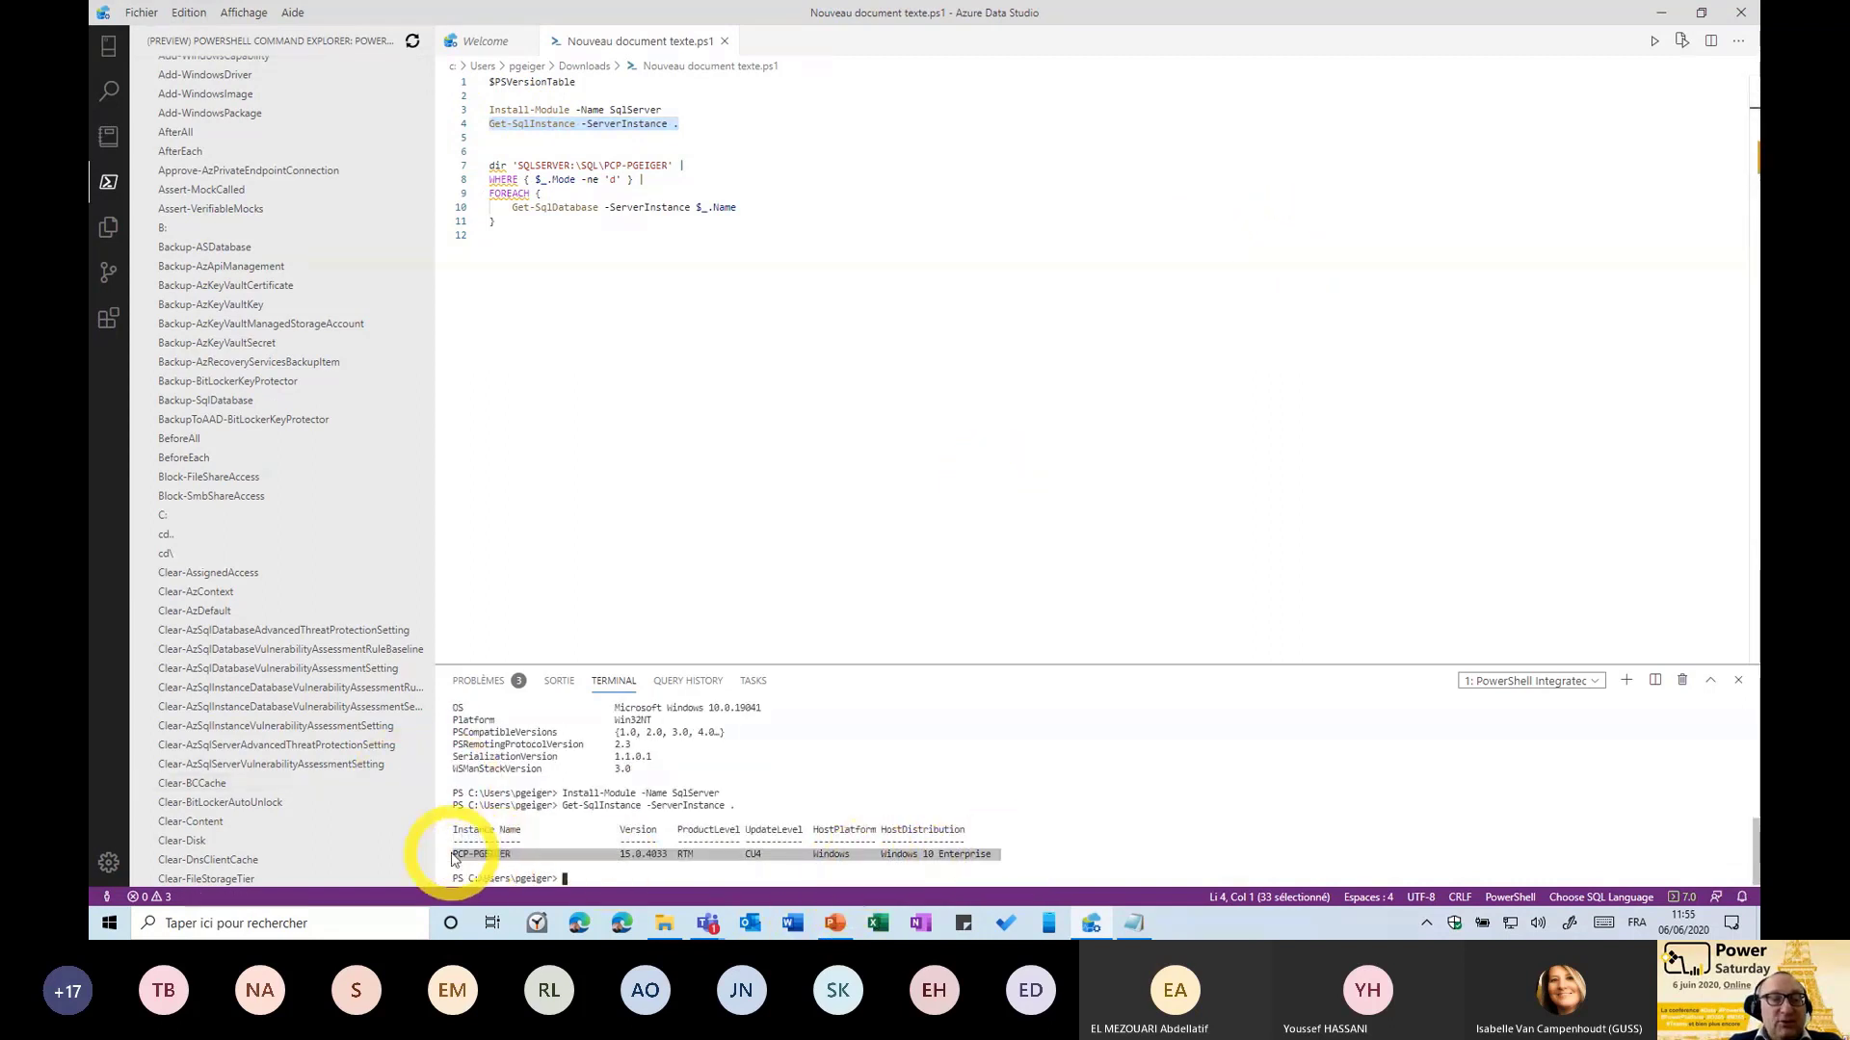
left_click(1160, 840)
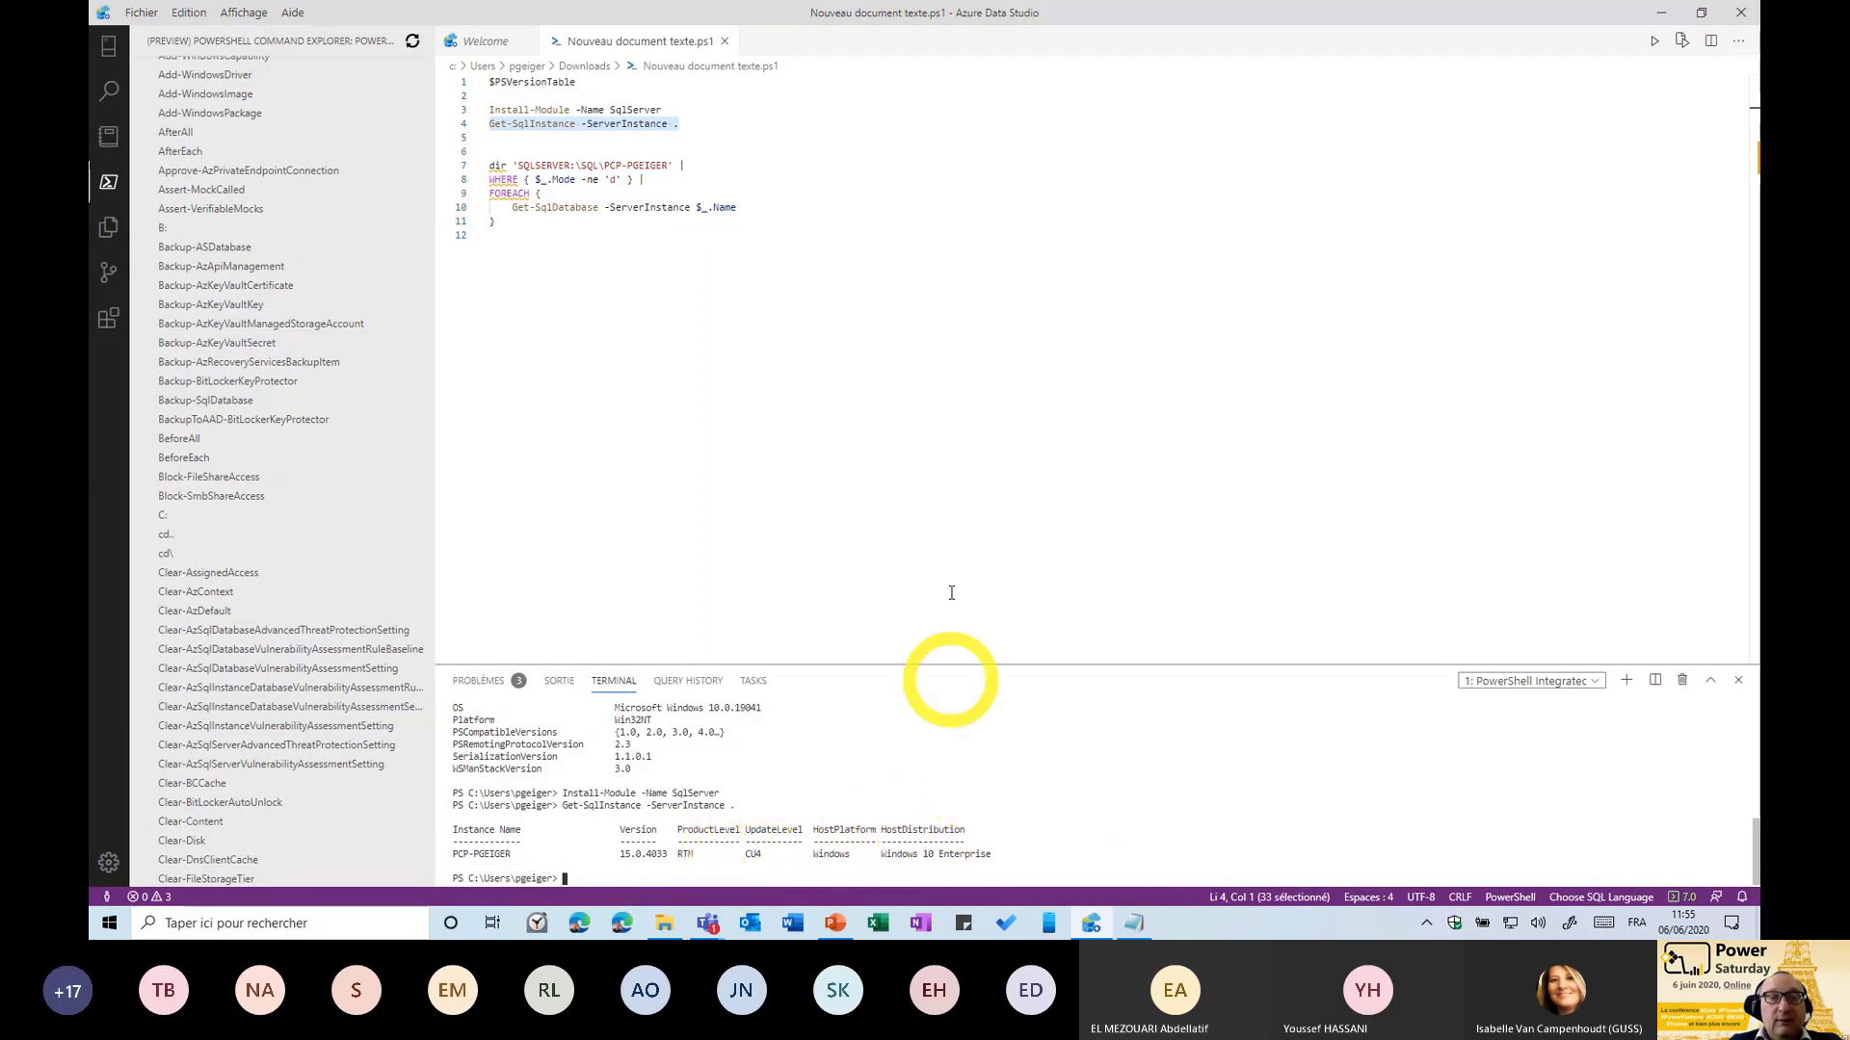
Run lines 7 to 11 of the script, the FOREACH block that calls Get-SqlDatabase for each SQL Server instance.
left_click_drag(569, 240, 488, 165)
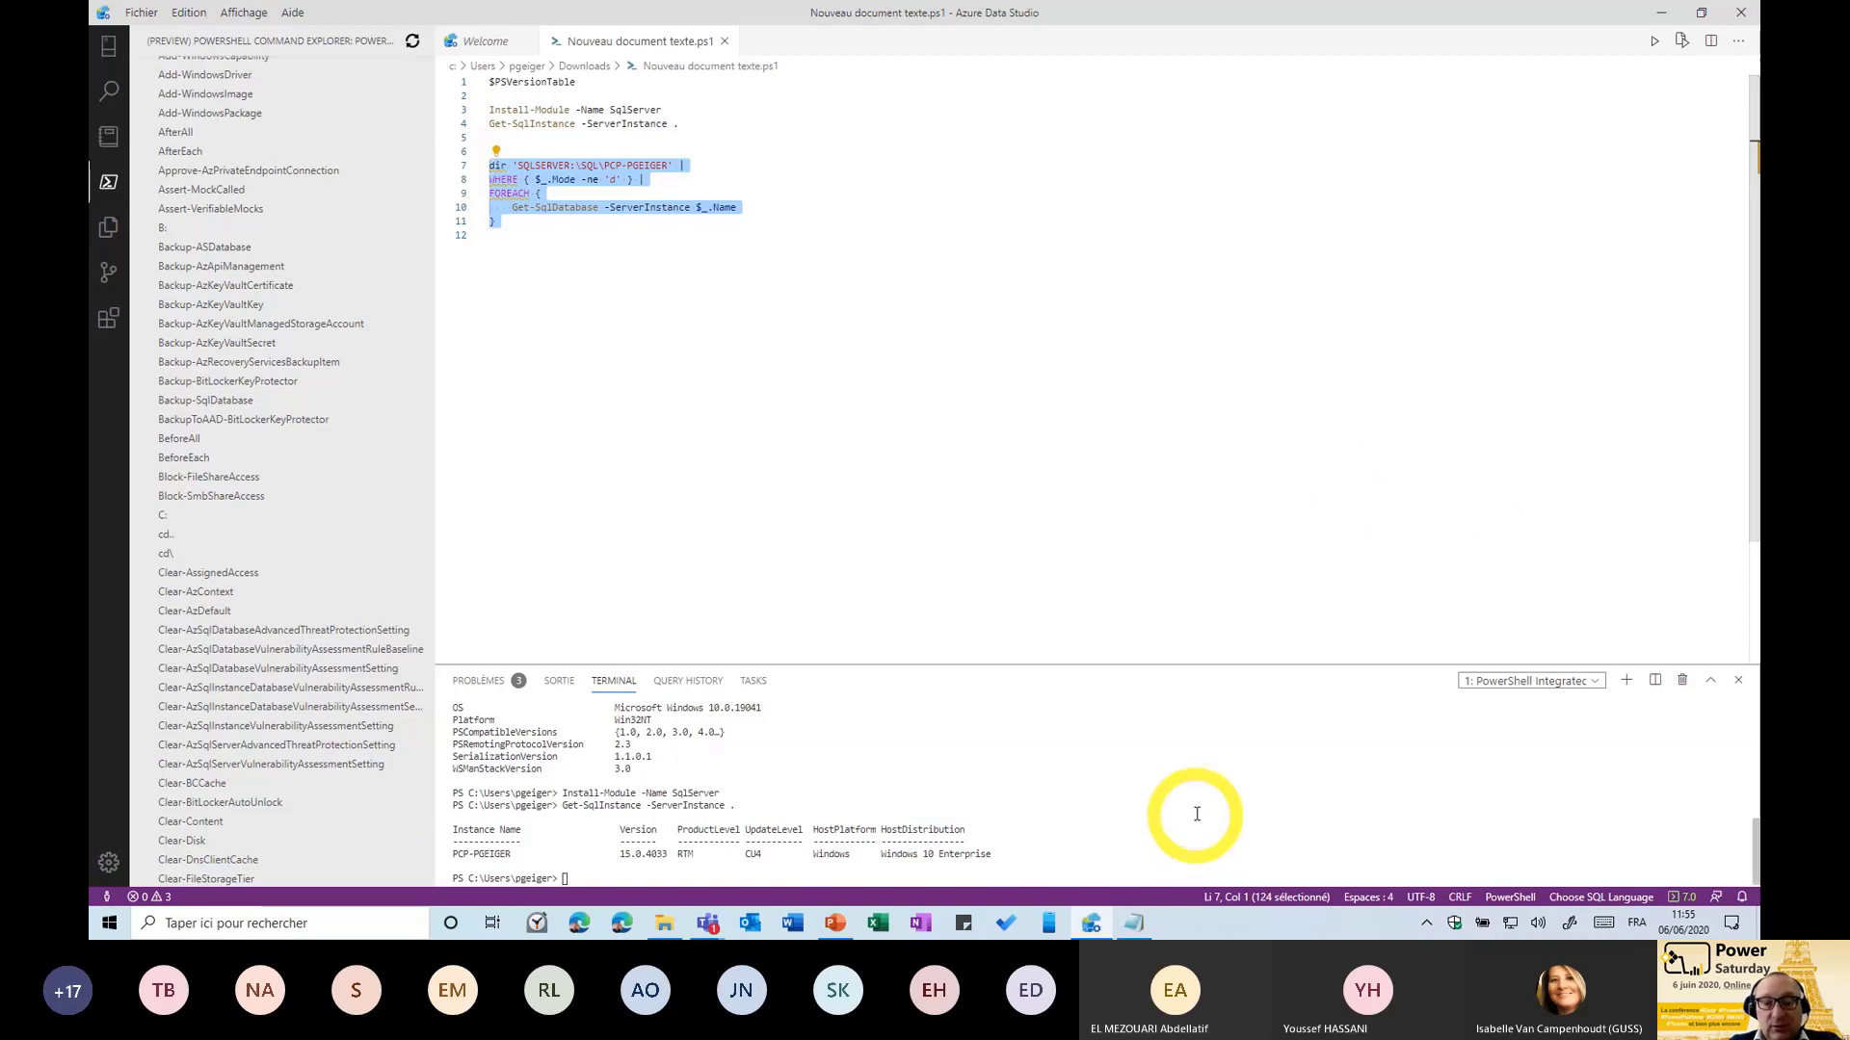
key("F8")
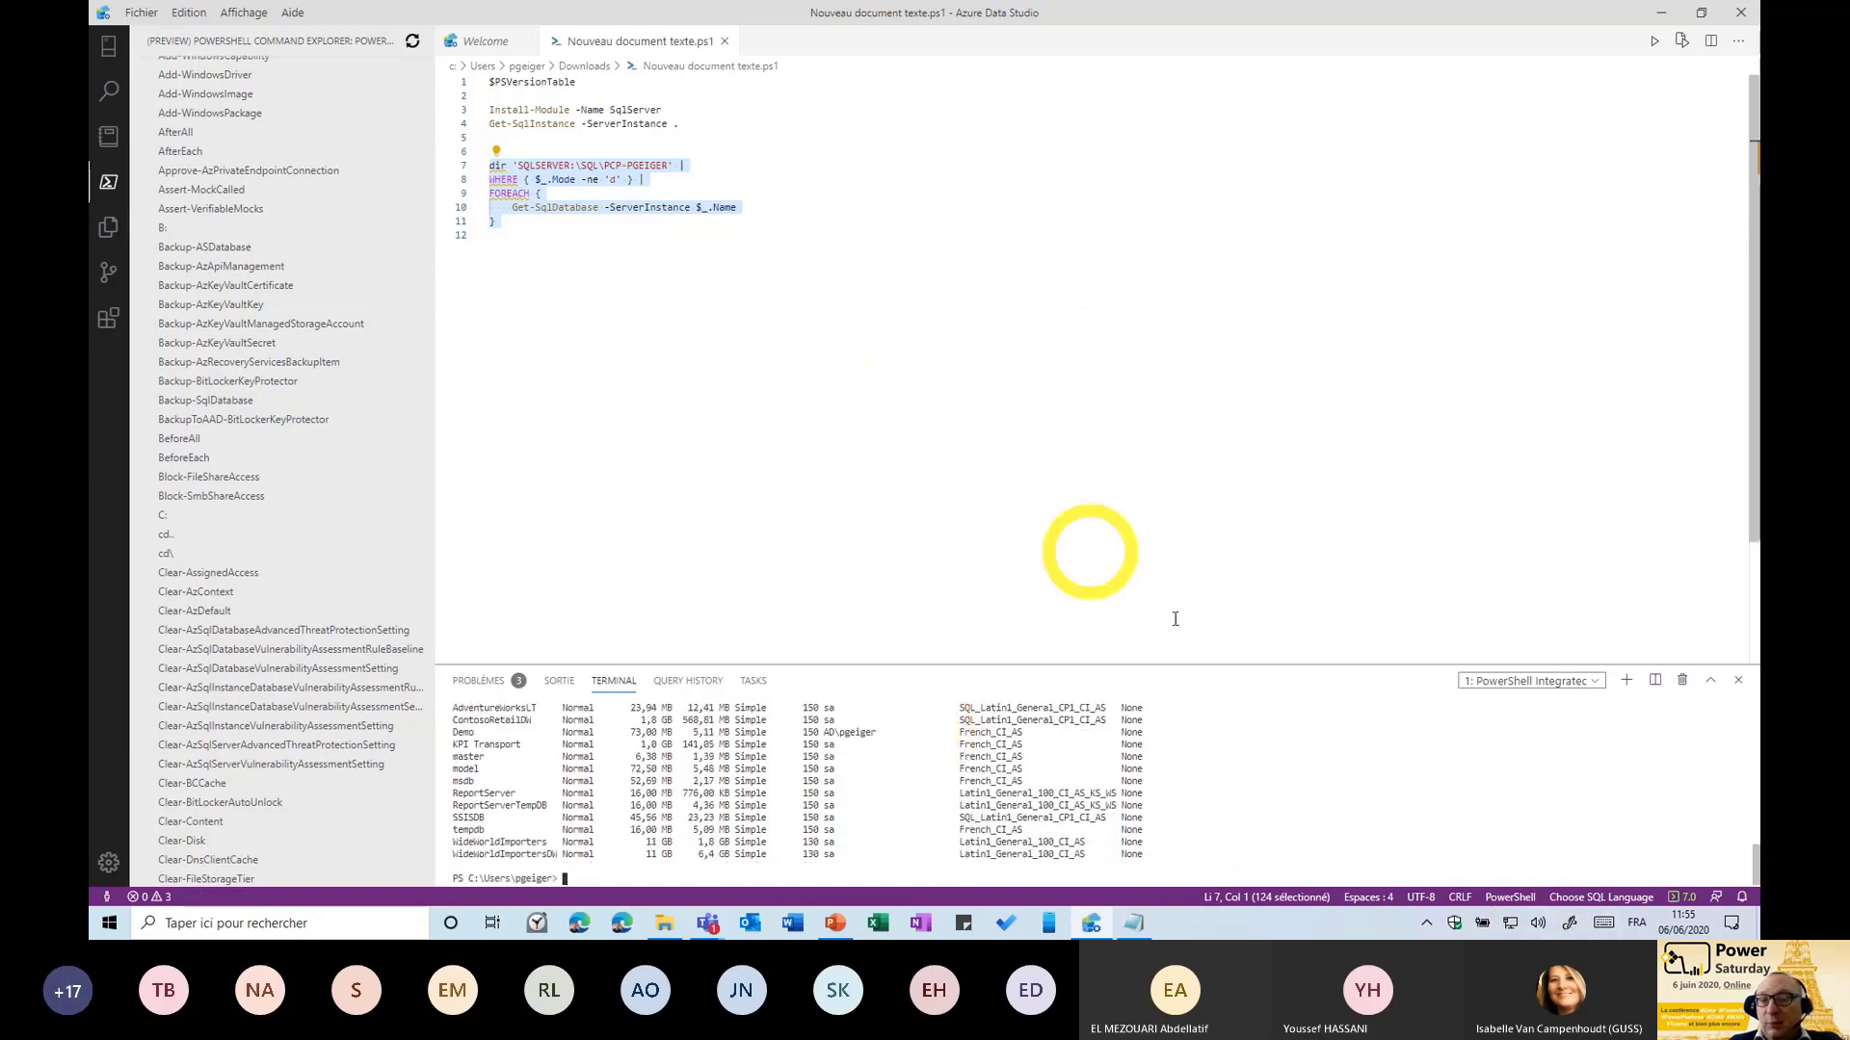
Look at the language modes available for the script without changing the mode, and close the script file.
left_click(1510, 898)
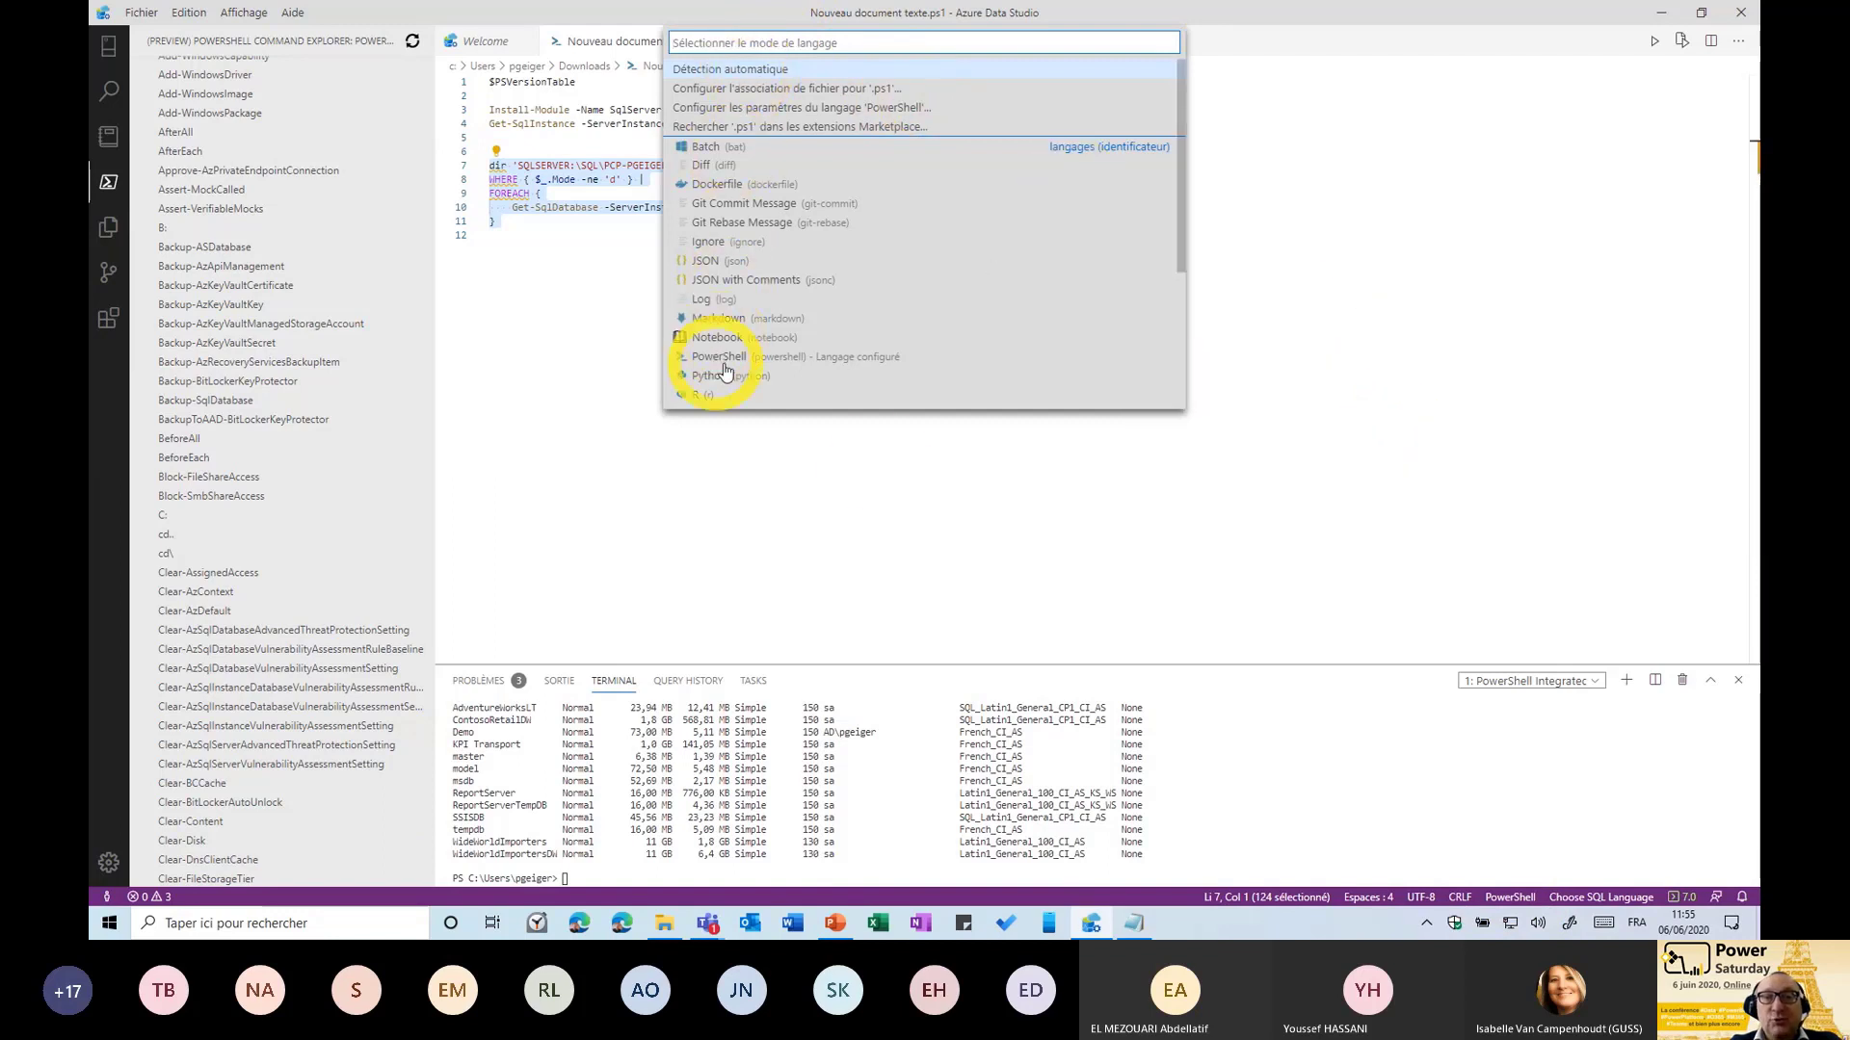
left_click(872, 497)
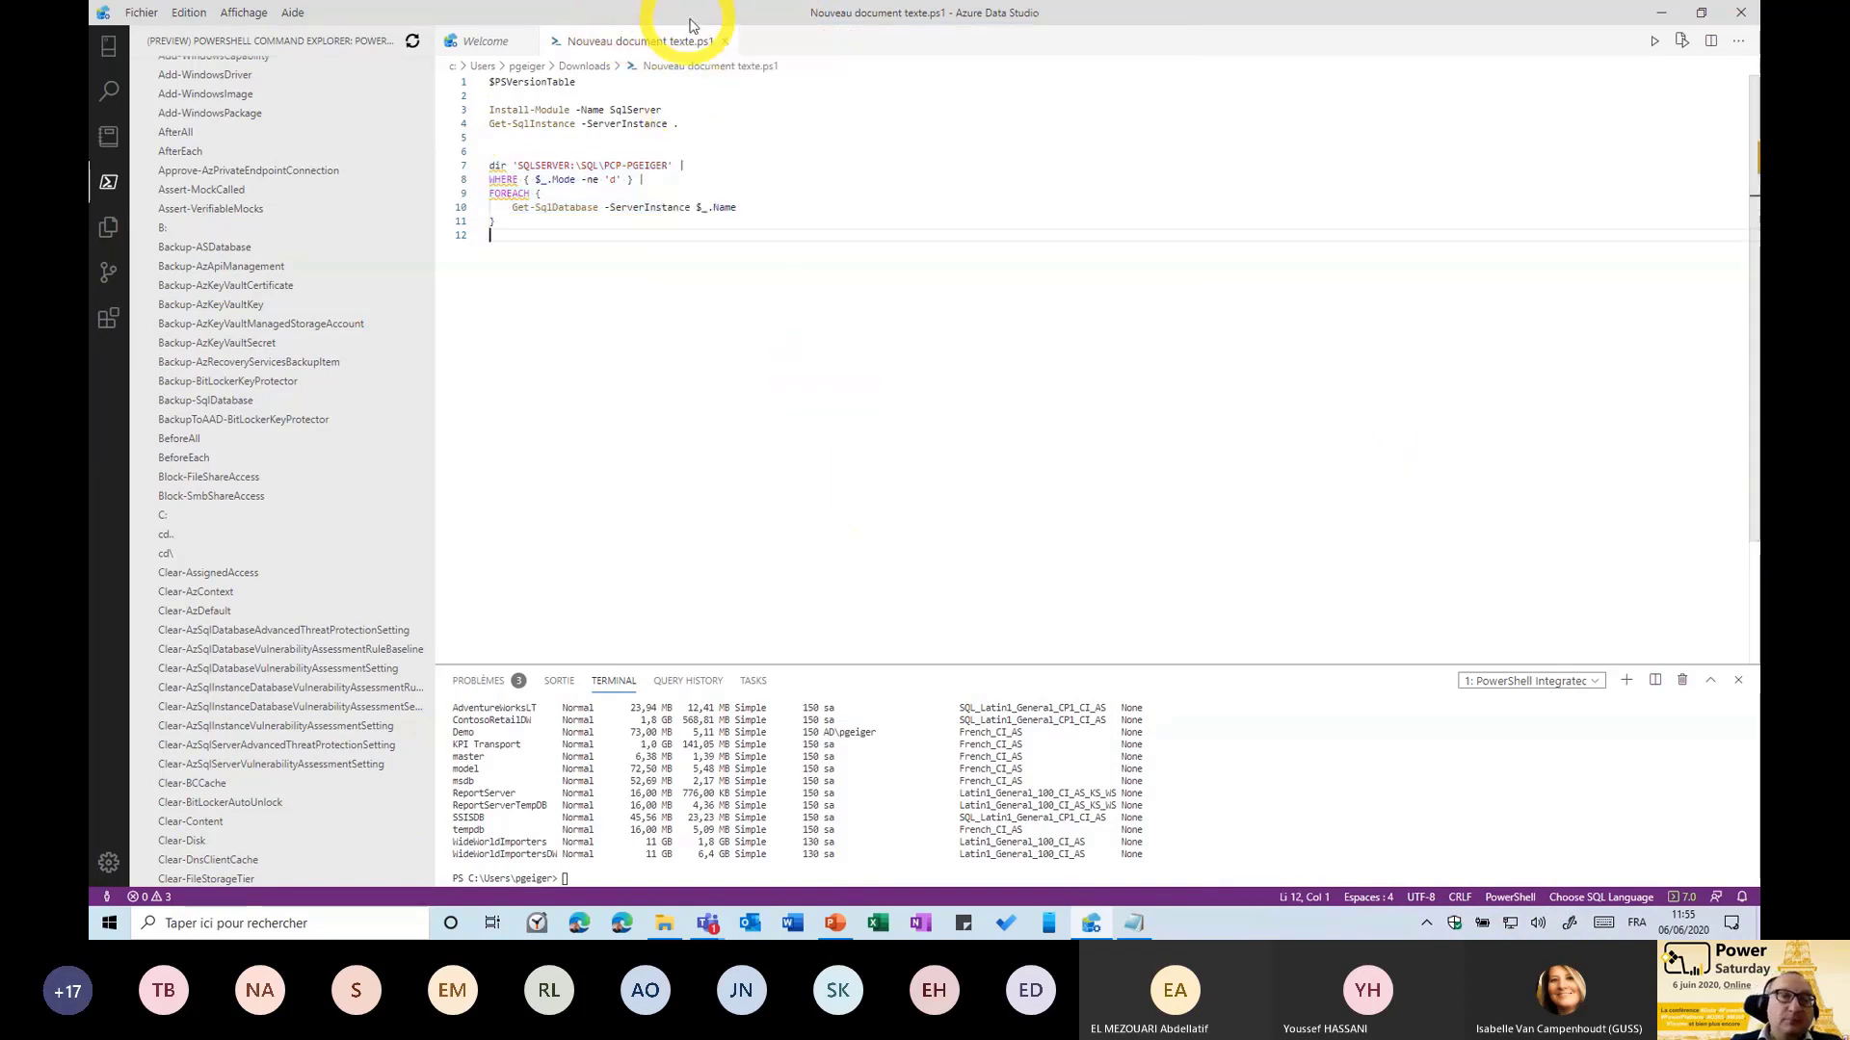
left_click(723, 41)
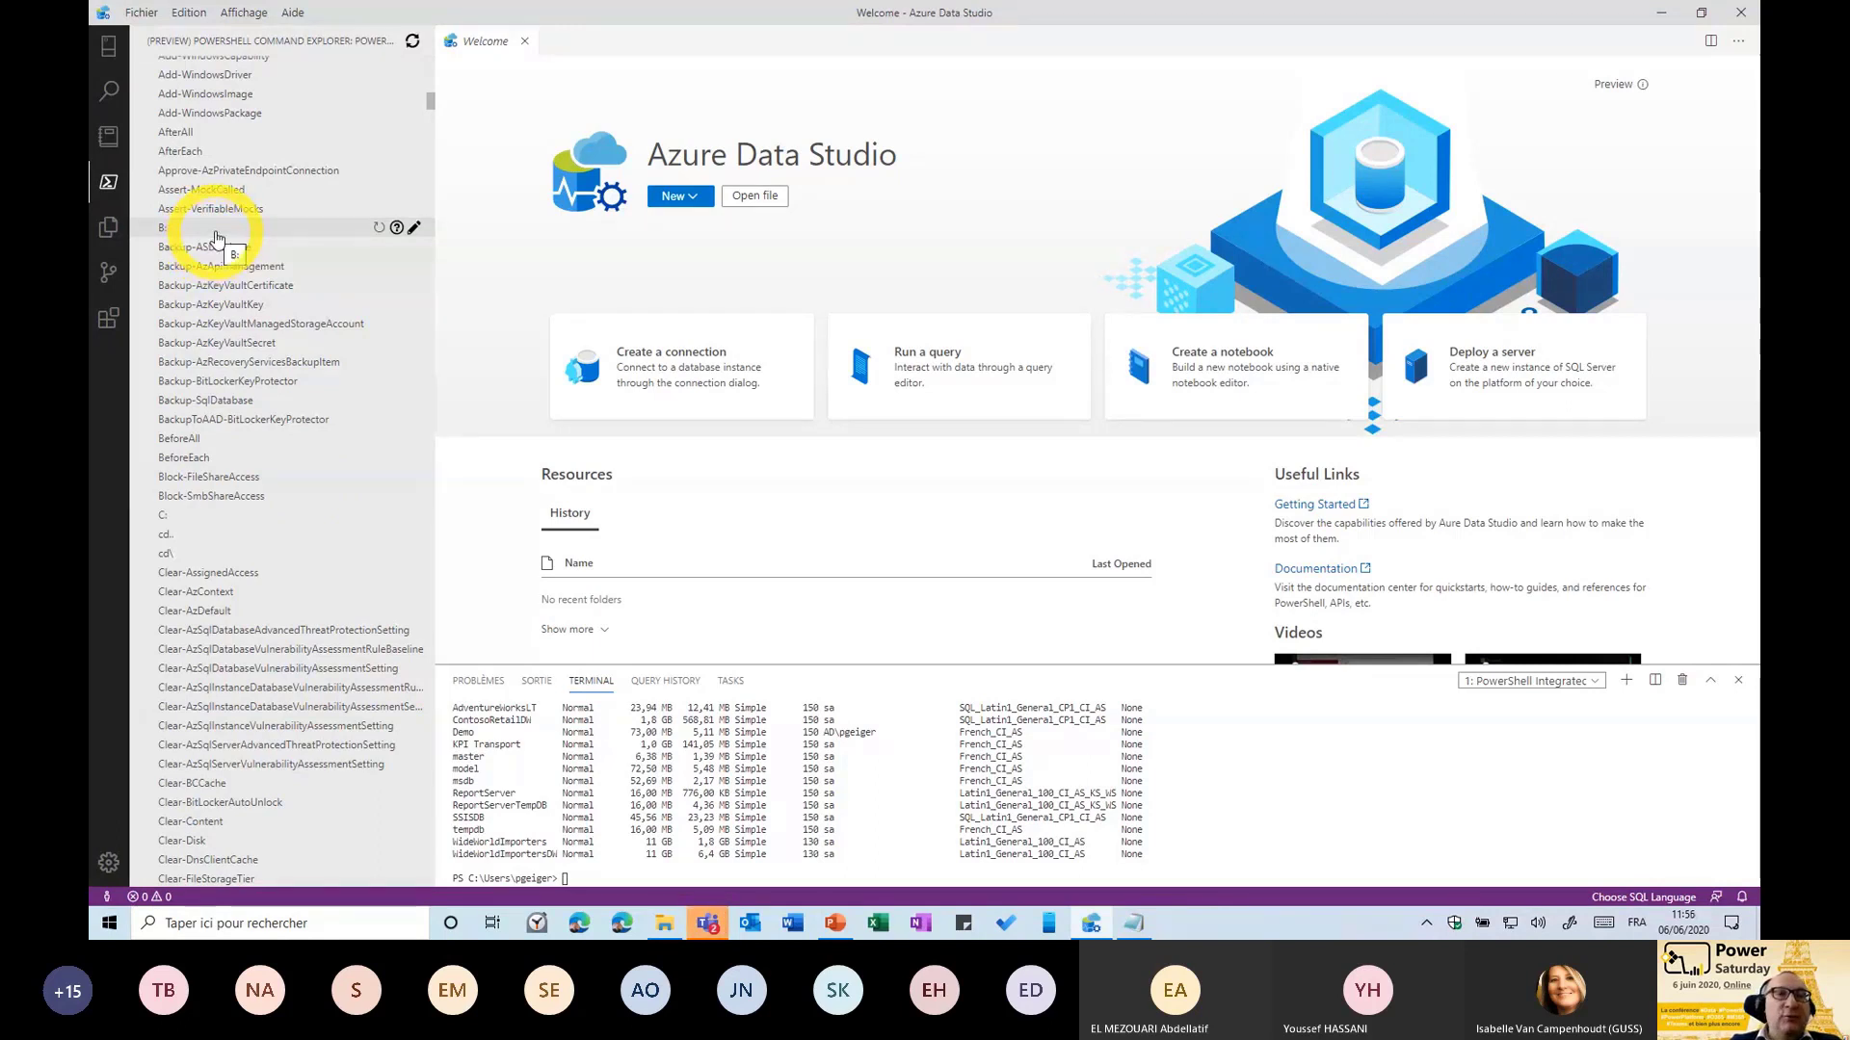
Display the Explorer, source control and Extensions views one after the other.
left_click(111, 229)
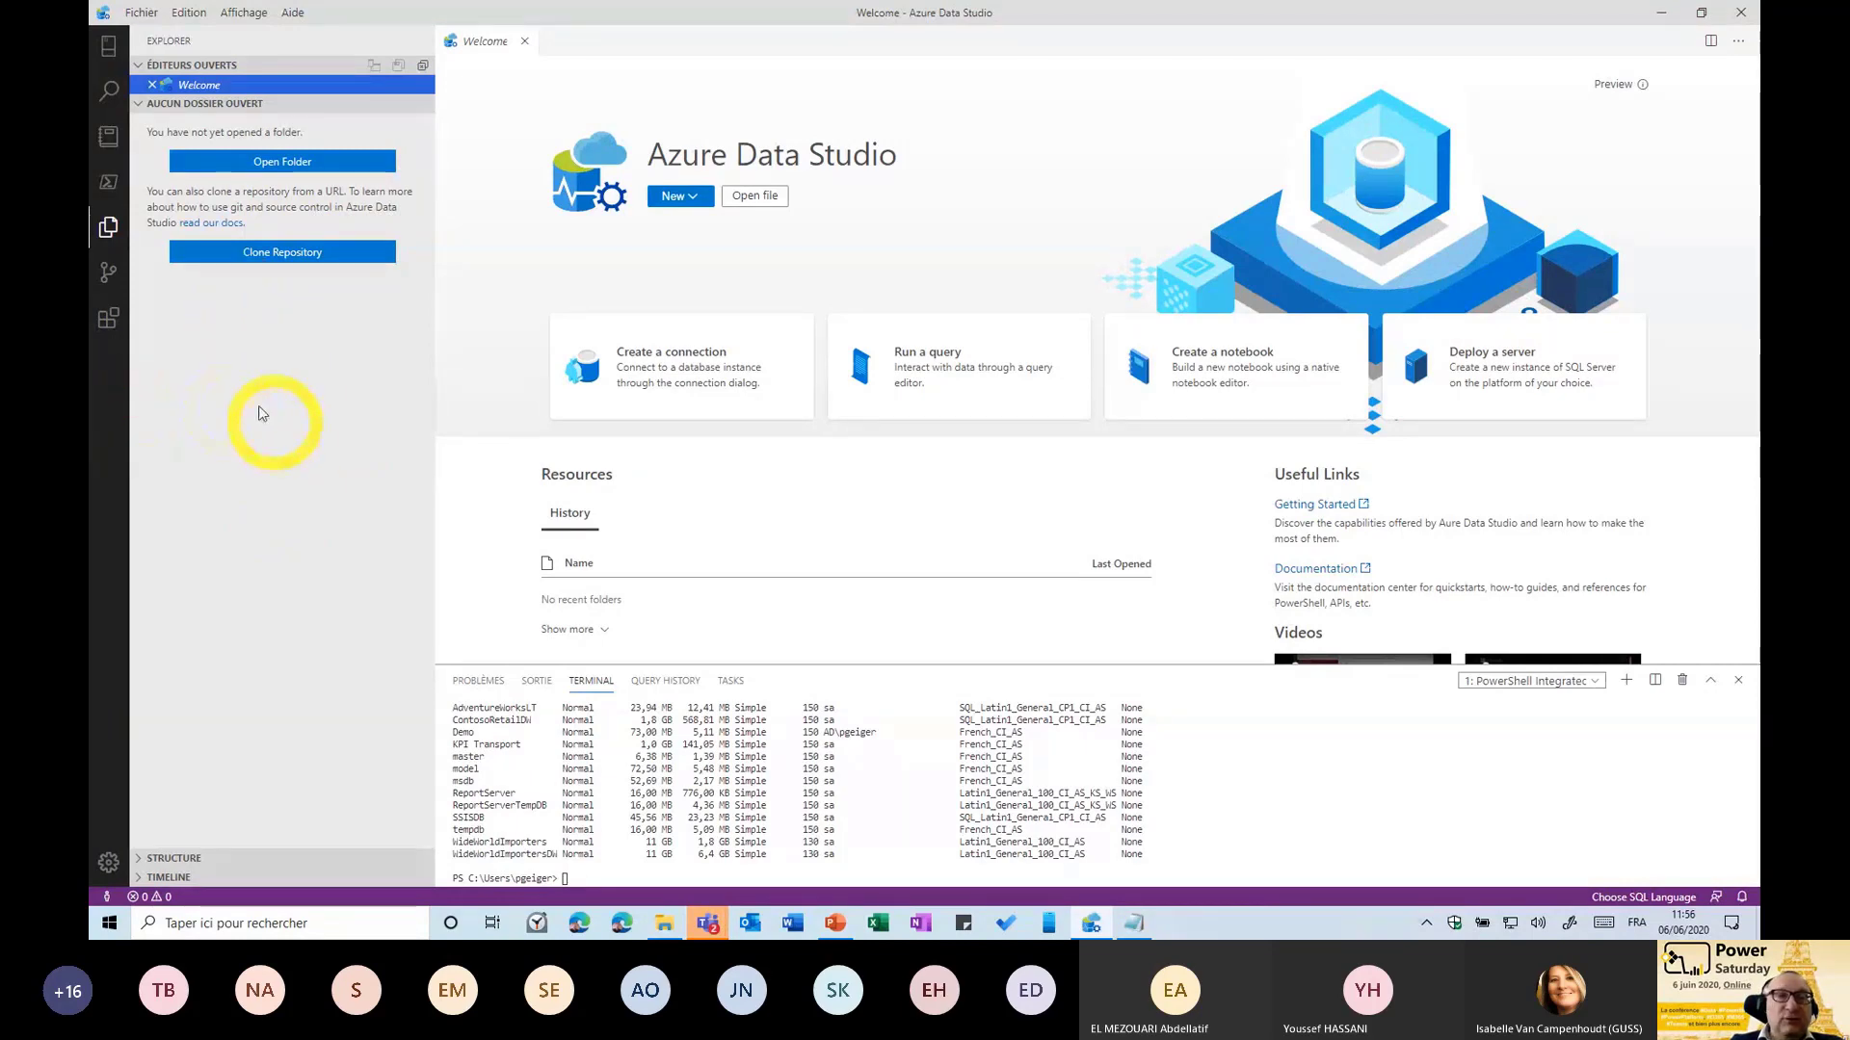
left_click(108, 273)
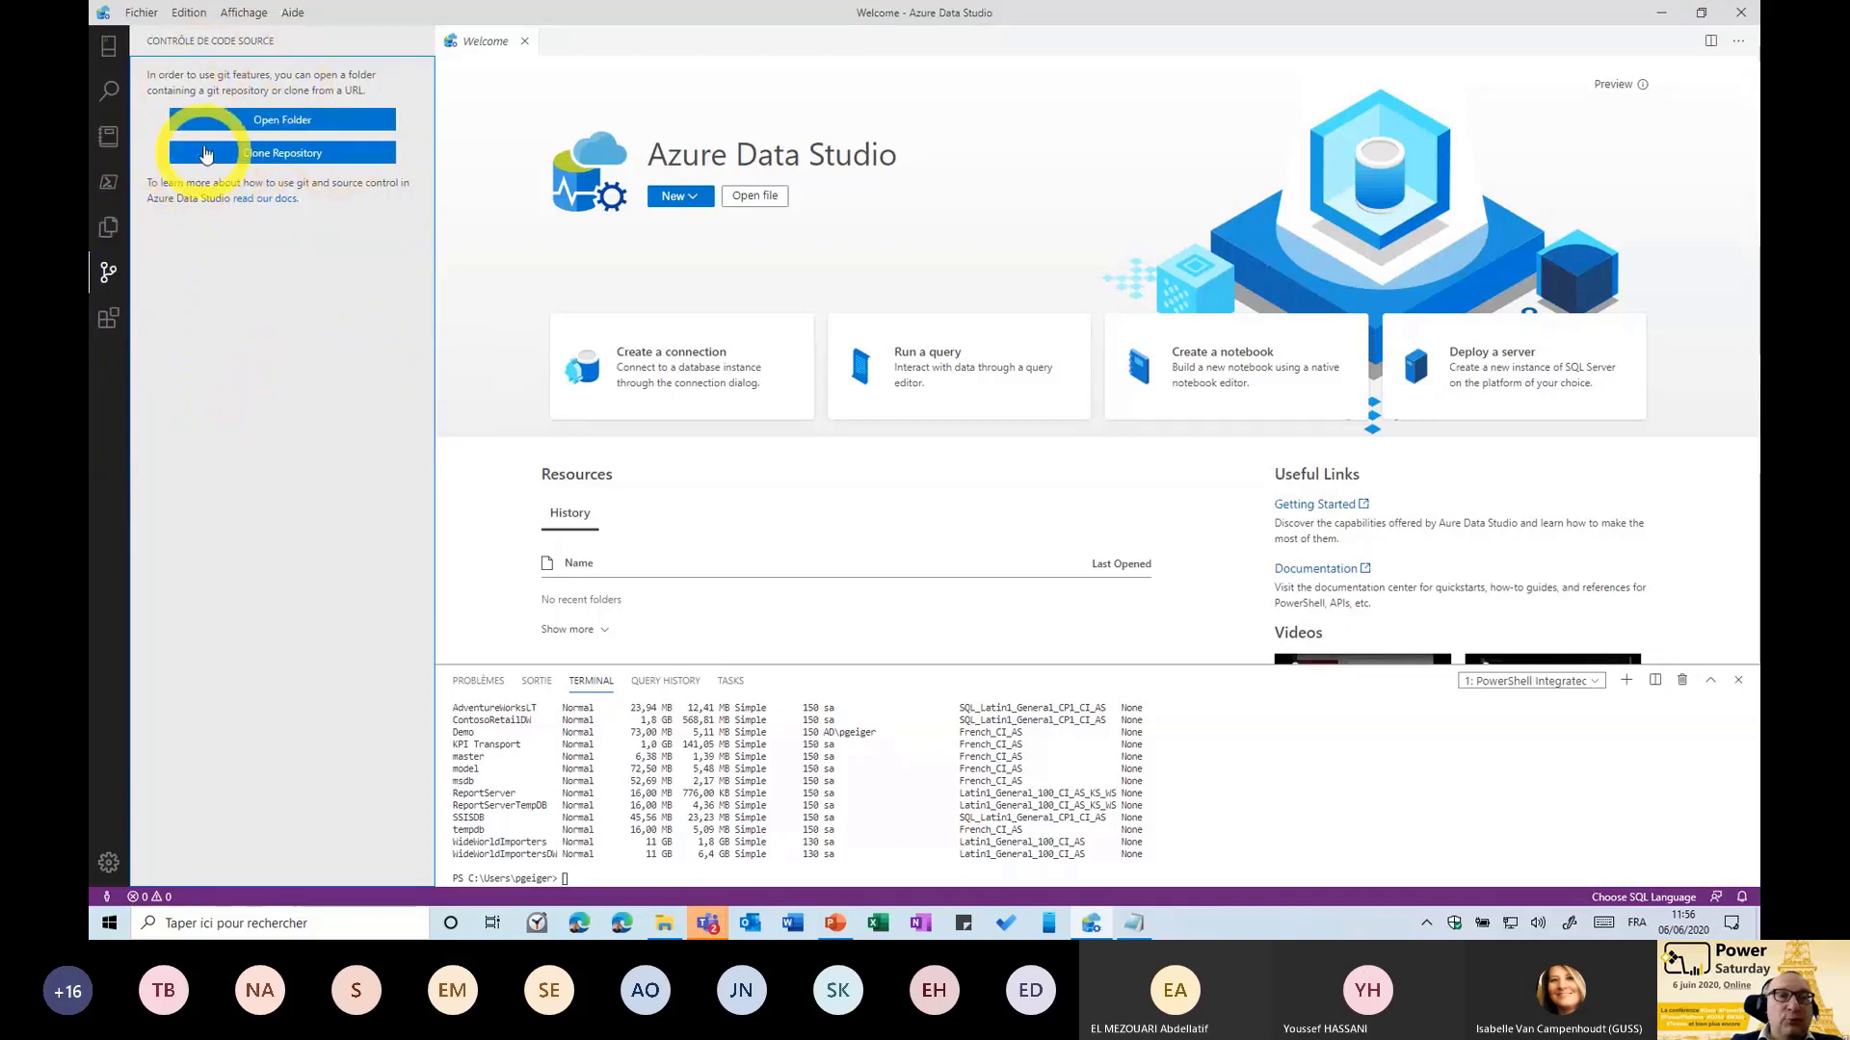
left_click(121, 319)
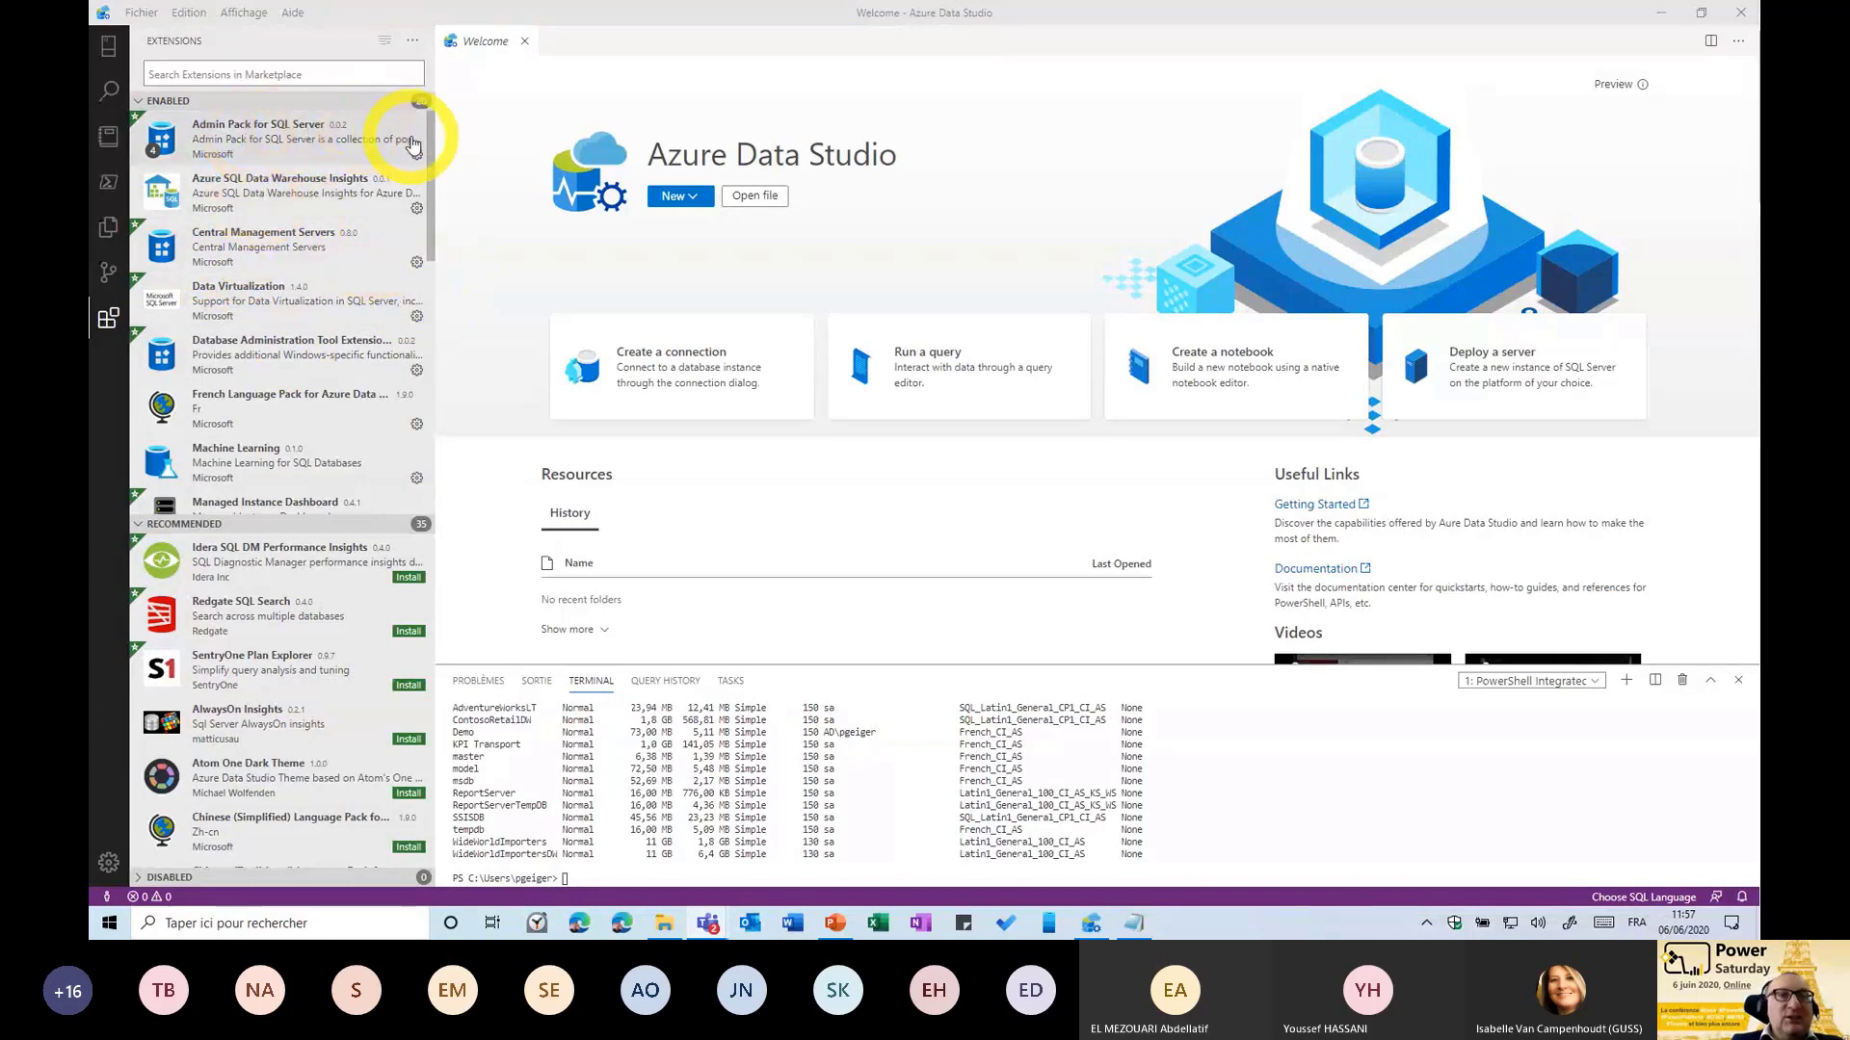
left_click_drag(431, 130, 470, 111)
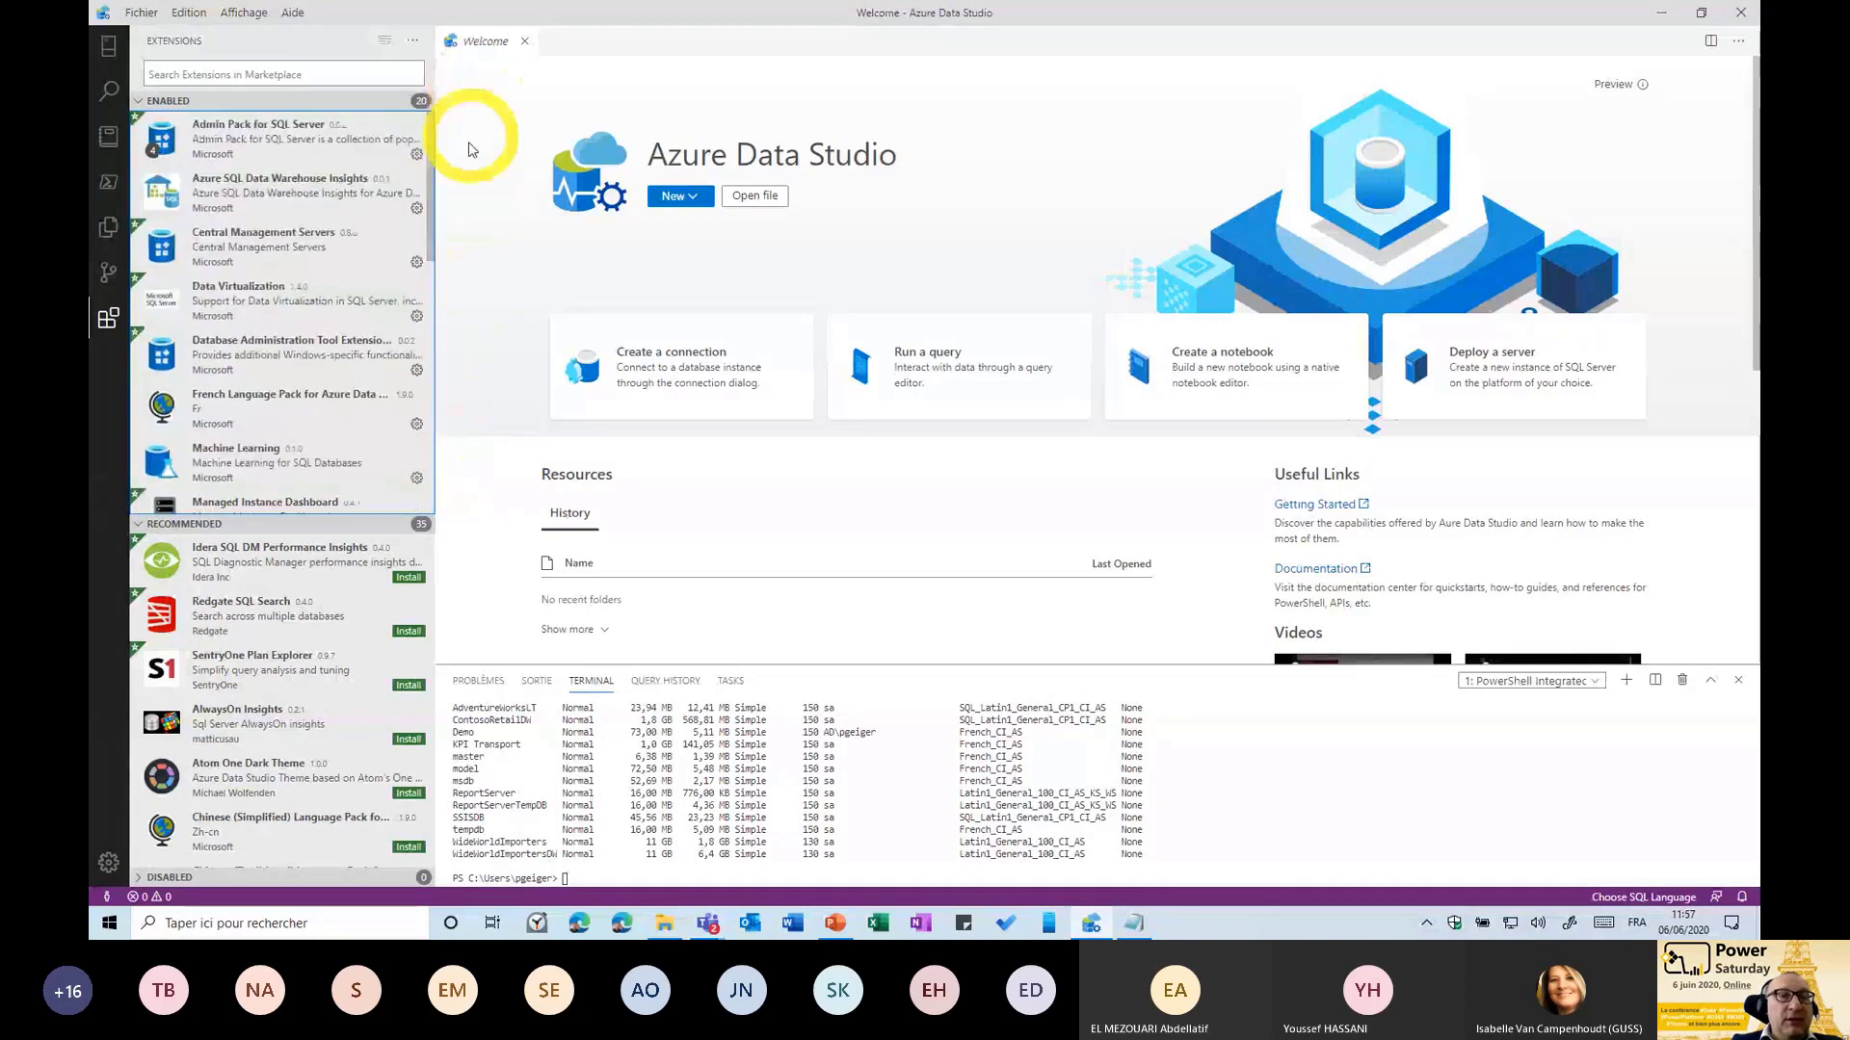
Examine the details of the Admin Pack for SQL Server, Azure SQL Data Warehouse Insights and Central Management Servers extensions.
left_click(276, 145)
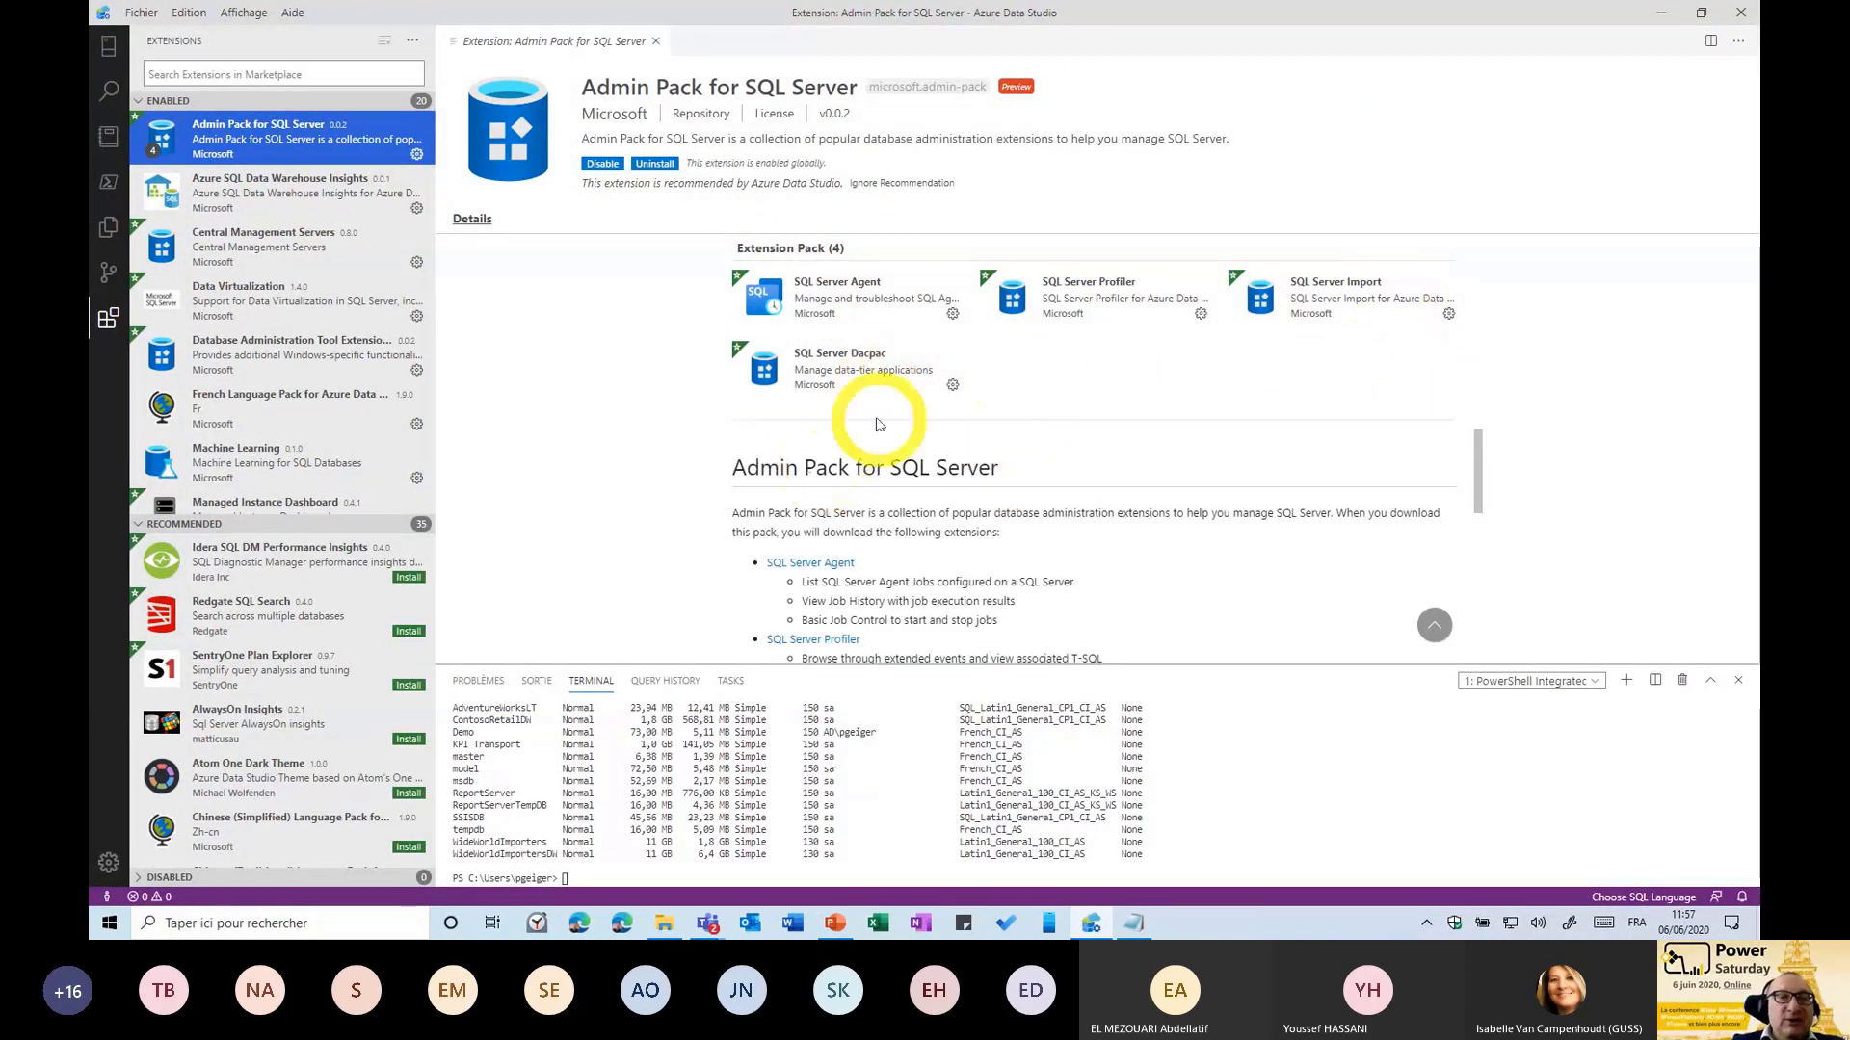
left_click(346, 197)
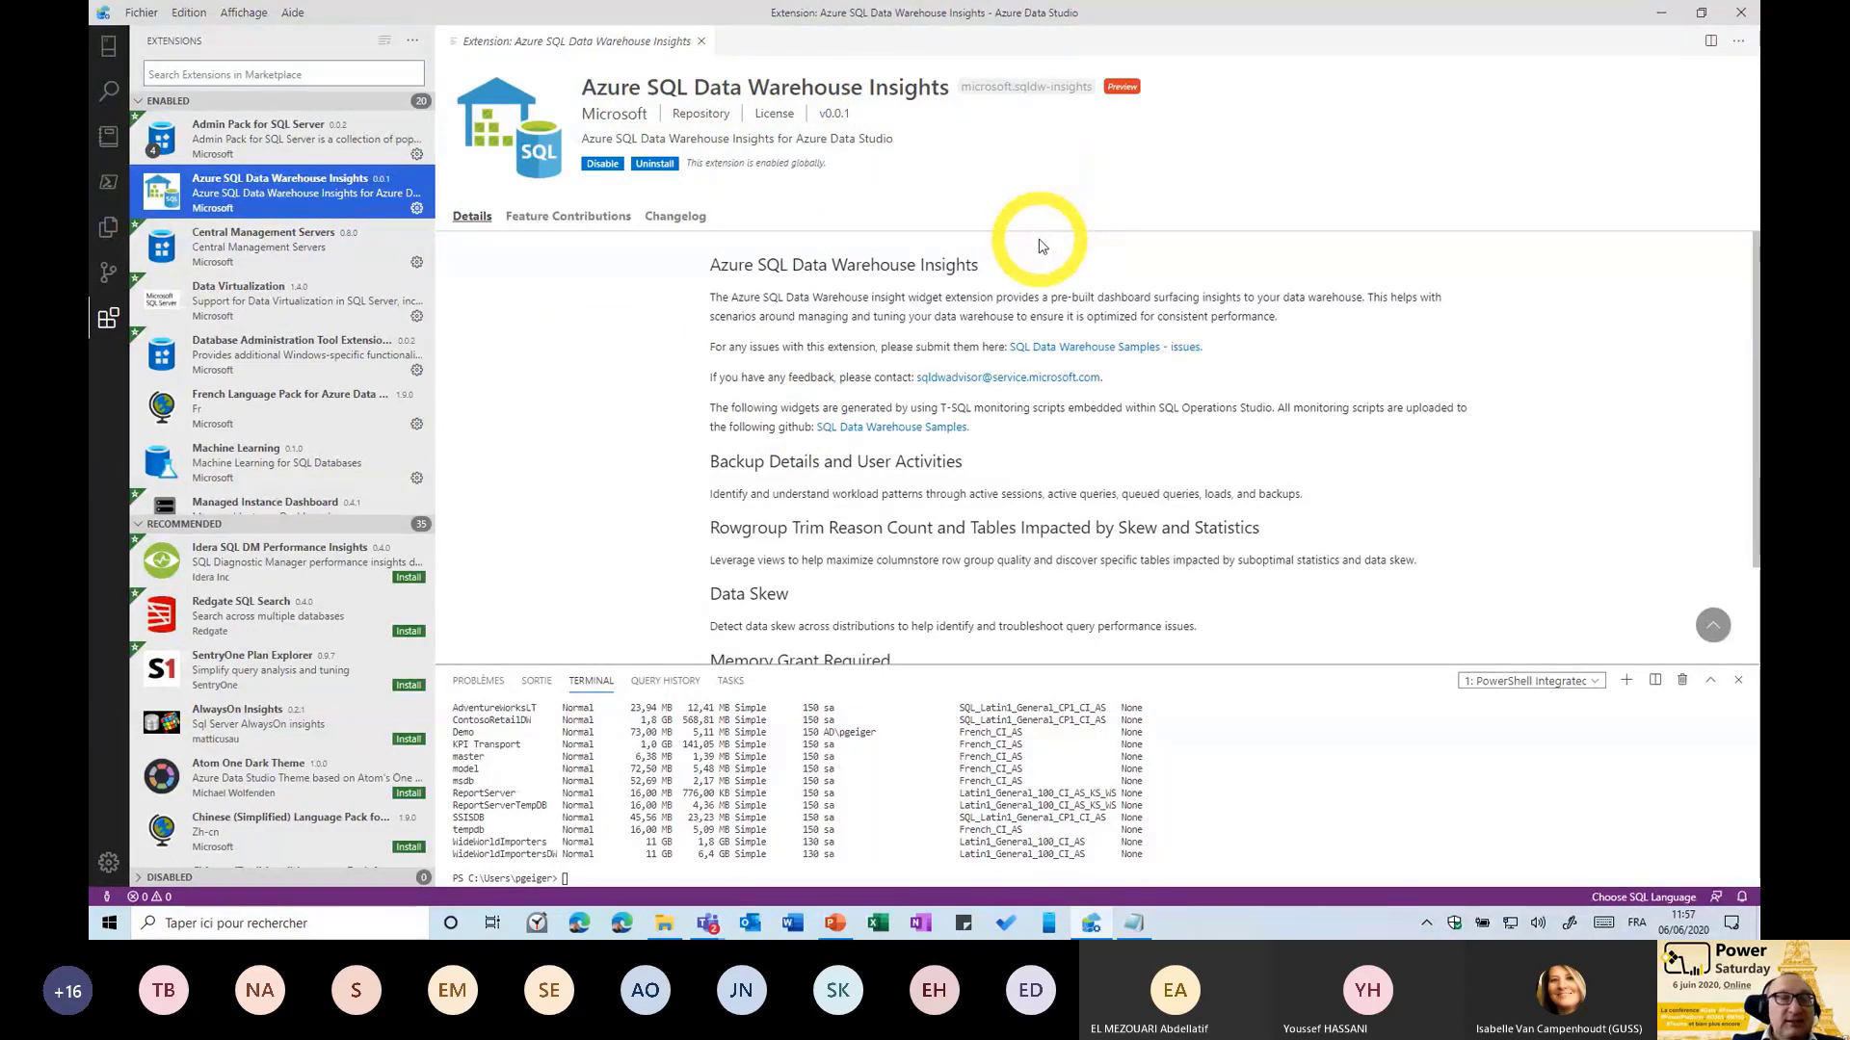
left_click(294, 243)
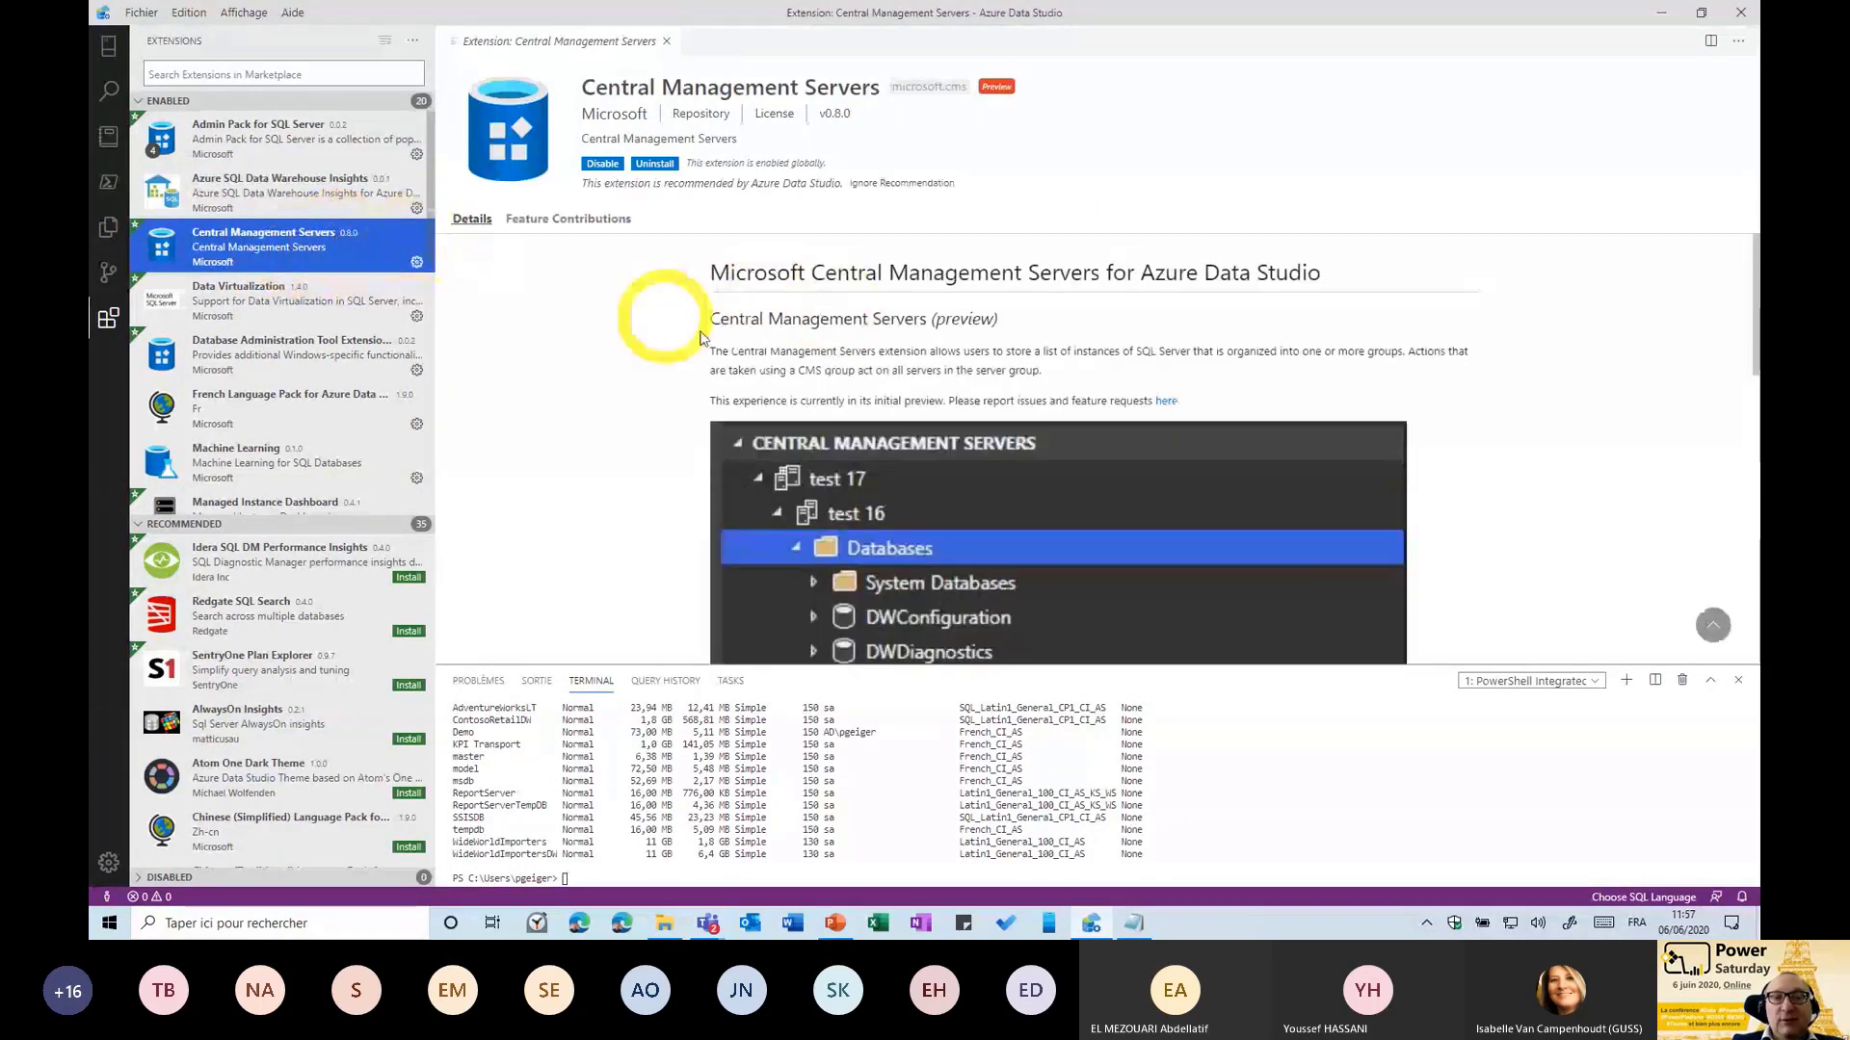
scroll(927, 480, "down", 2)
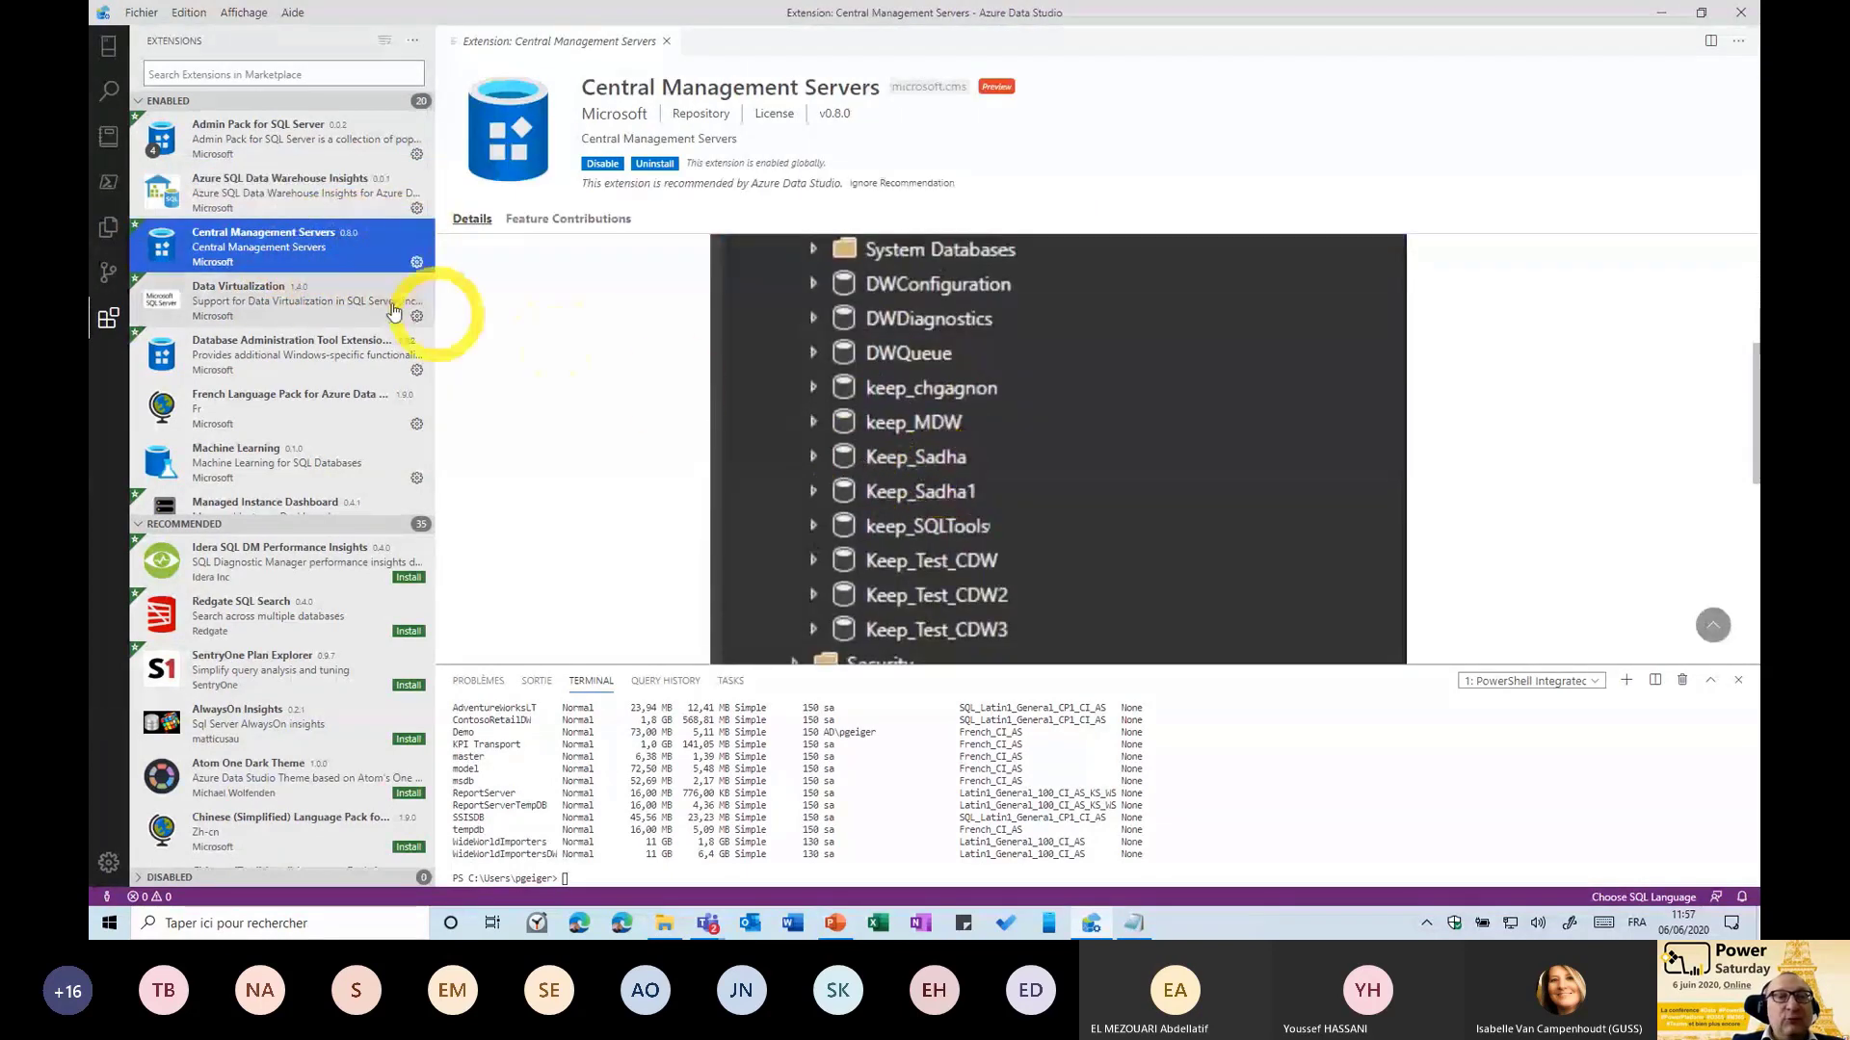
scroll(809, 359, "up", 2)
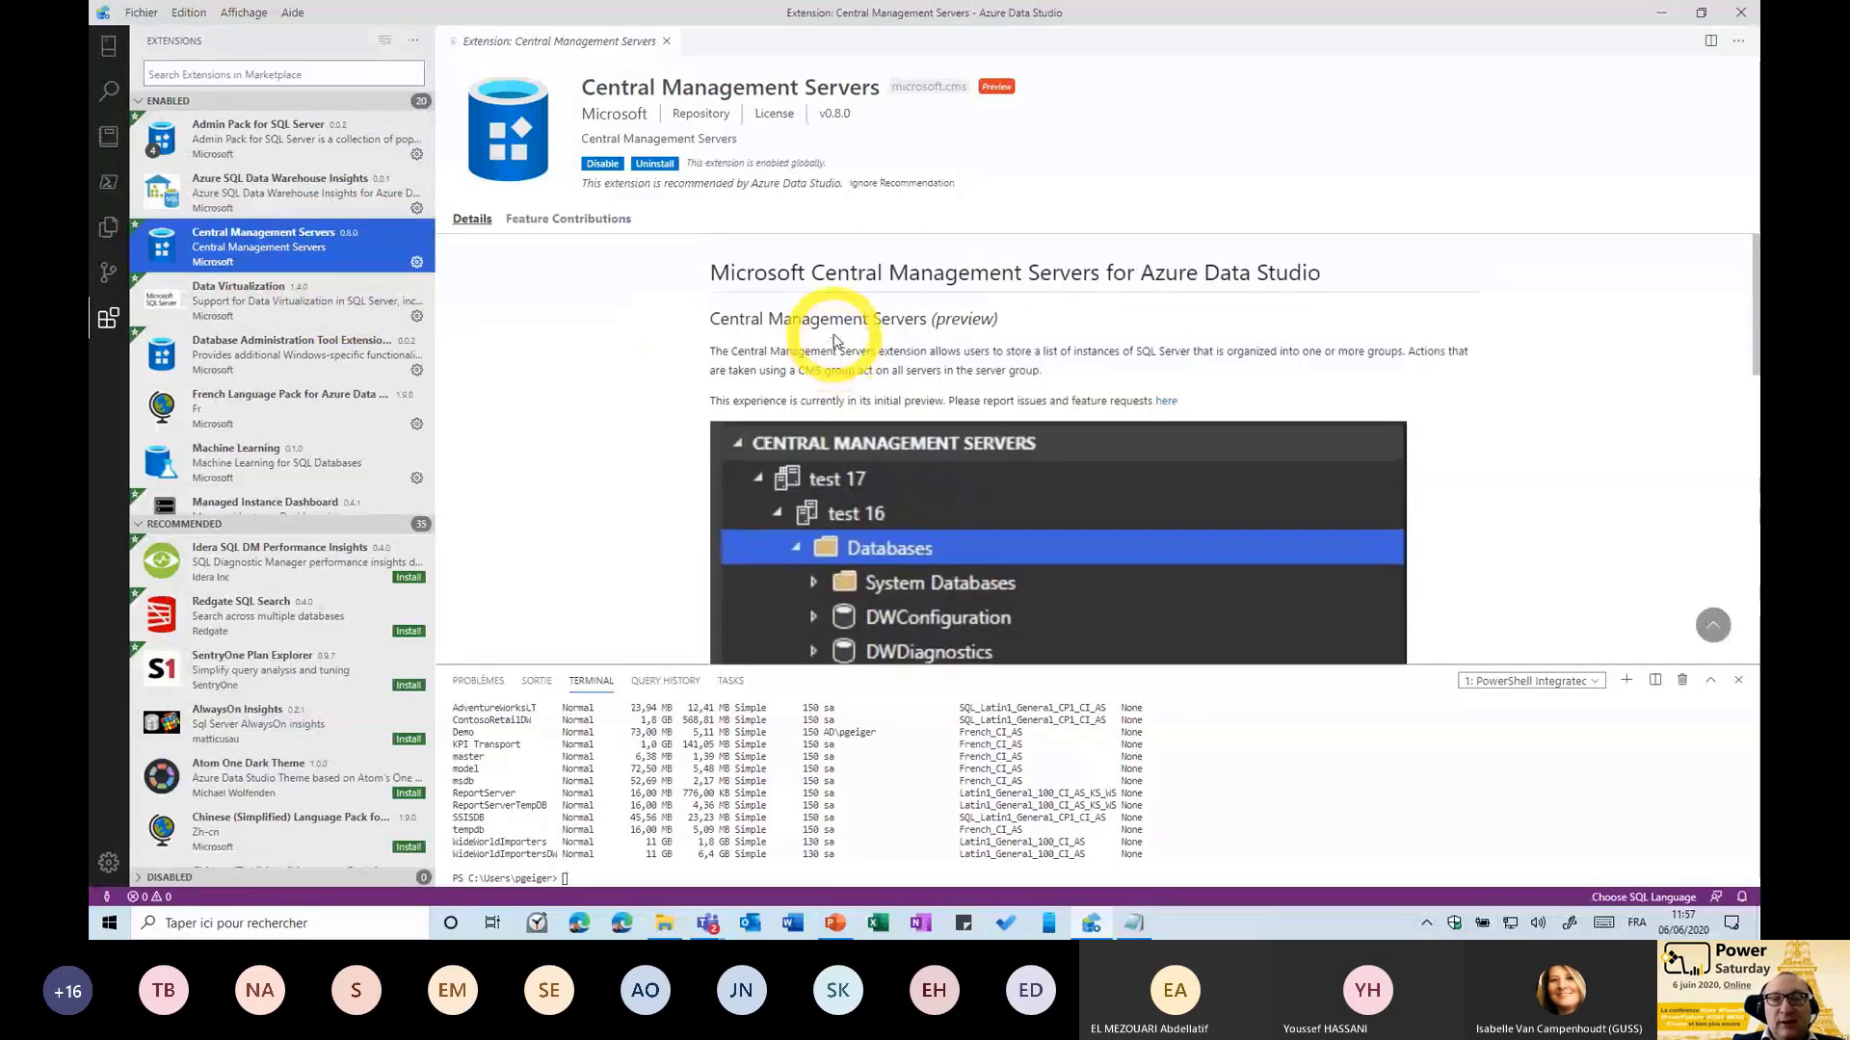
Read the details of the Data Virtualization and Database Administration Tool Extensions for Windows extensions.
left_click(278, 300)
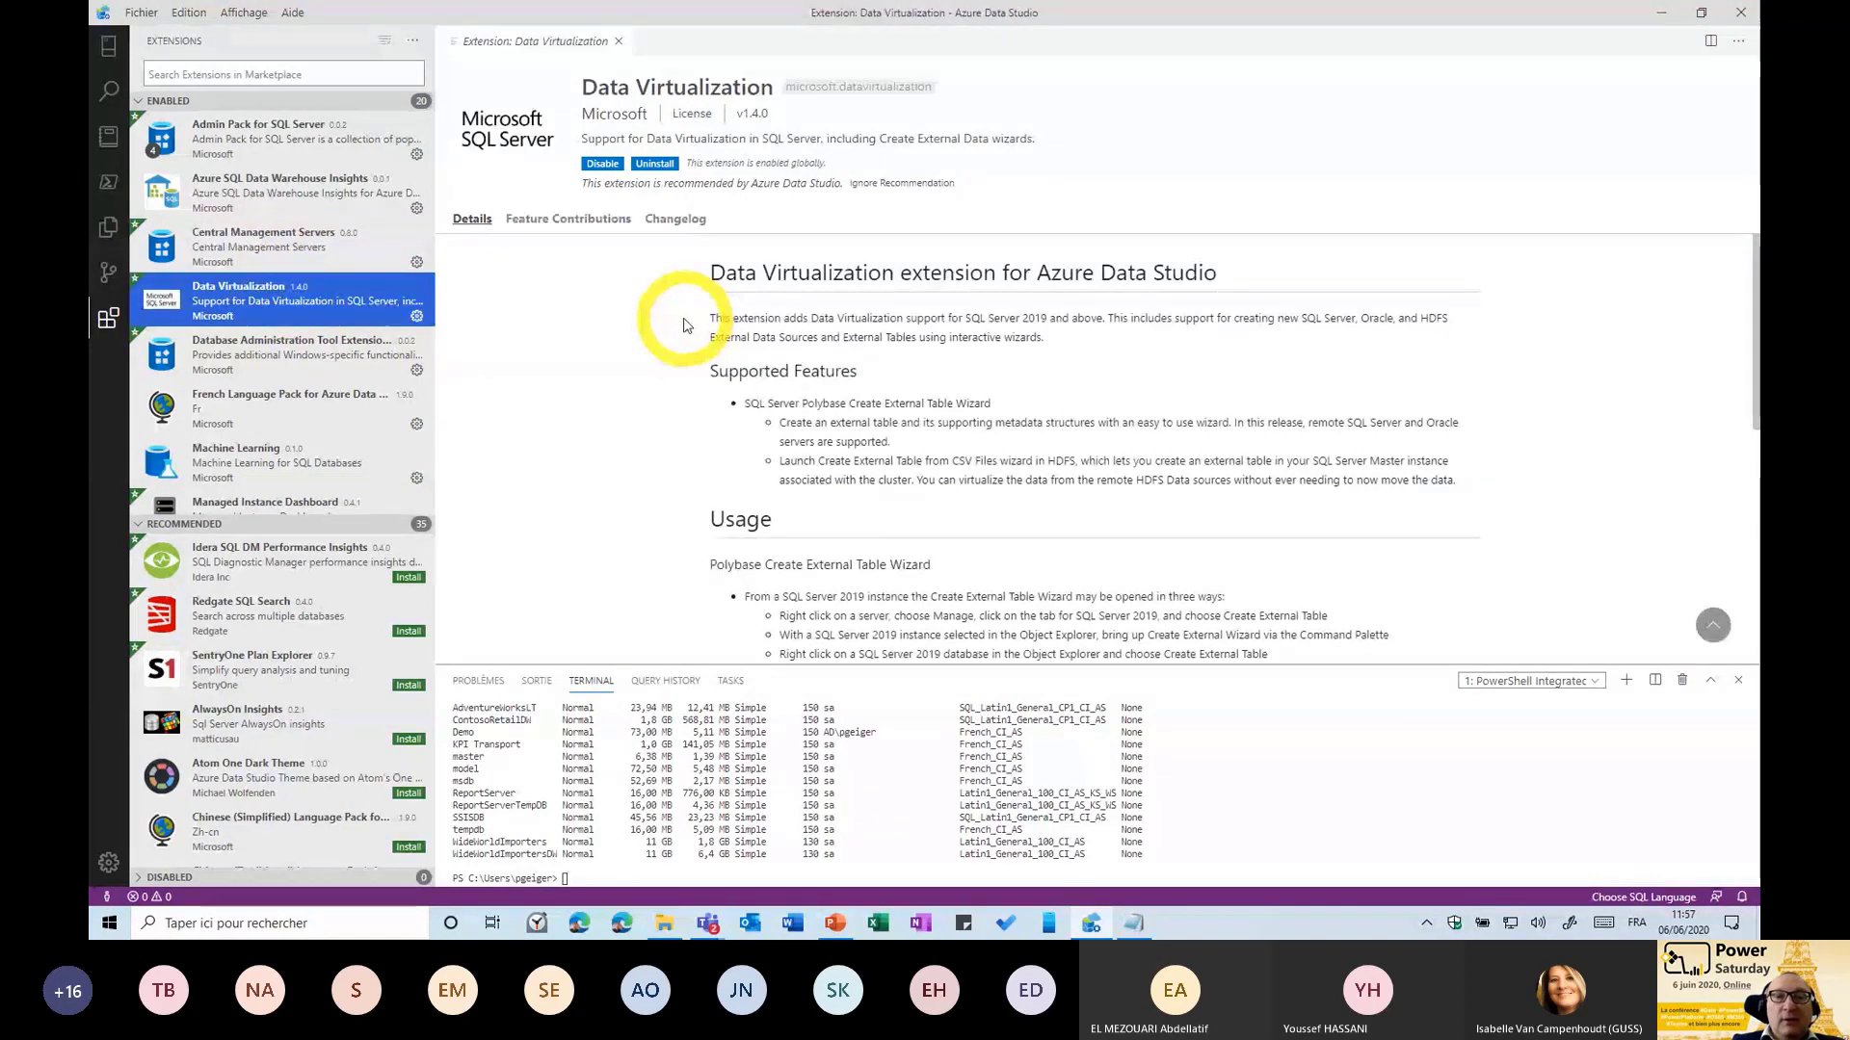
scroll(925, 356, "down", 1)
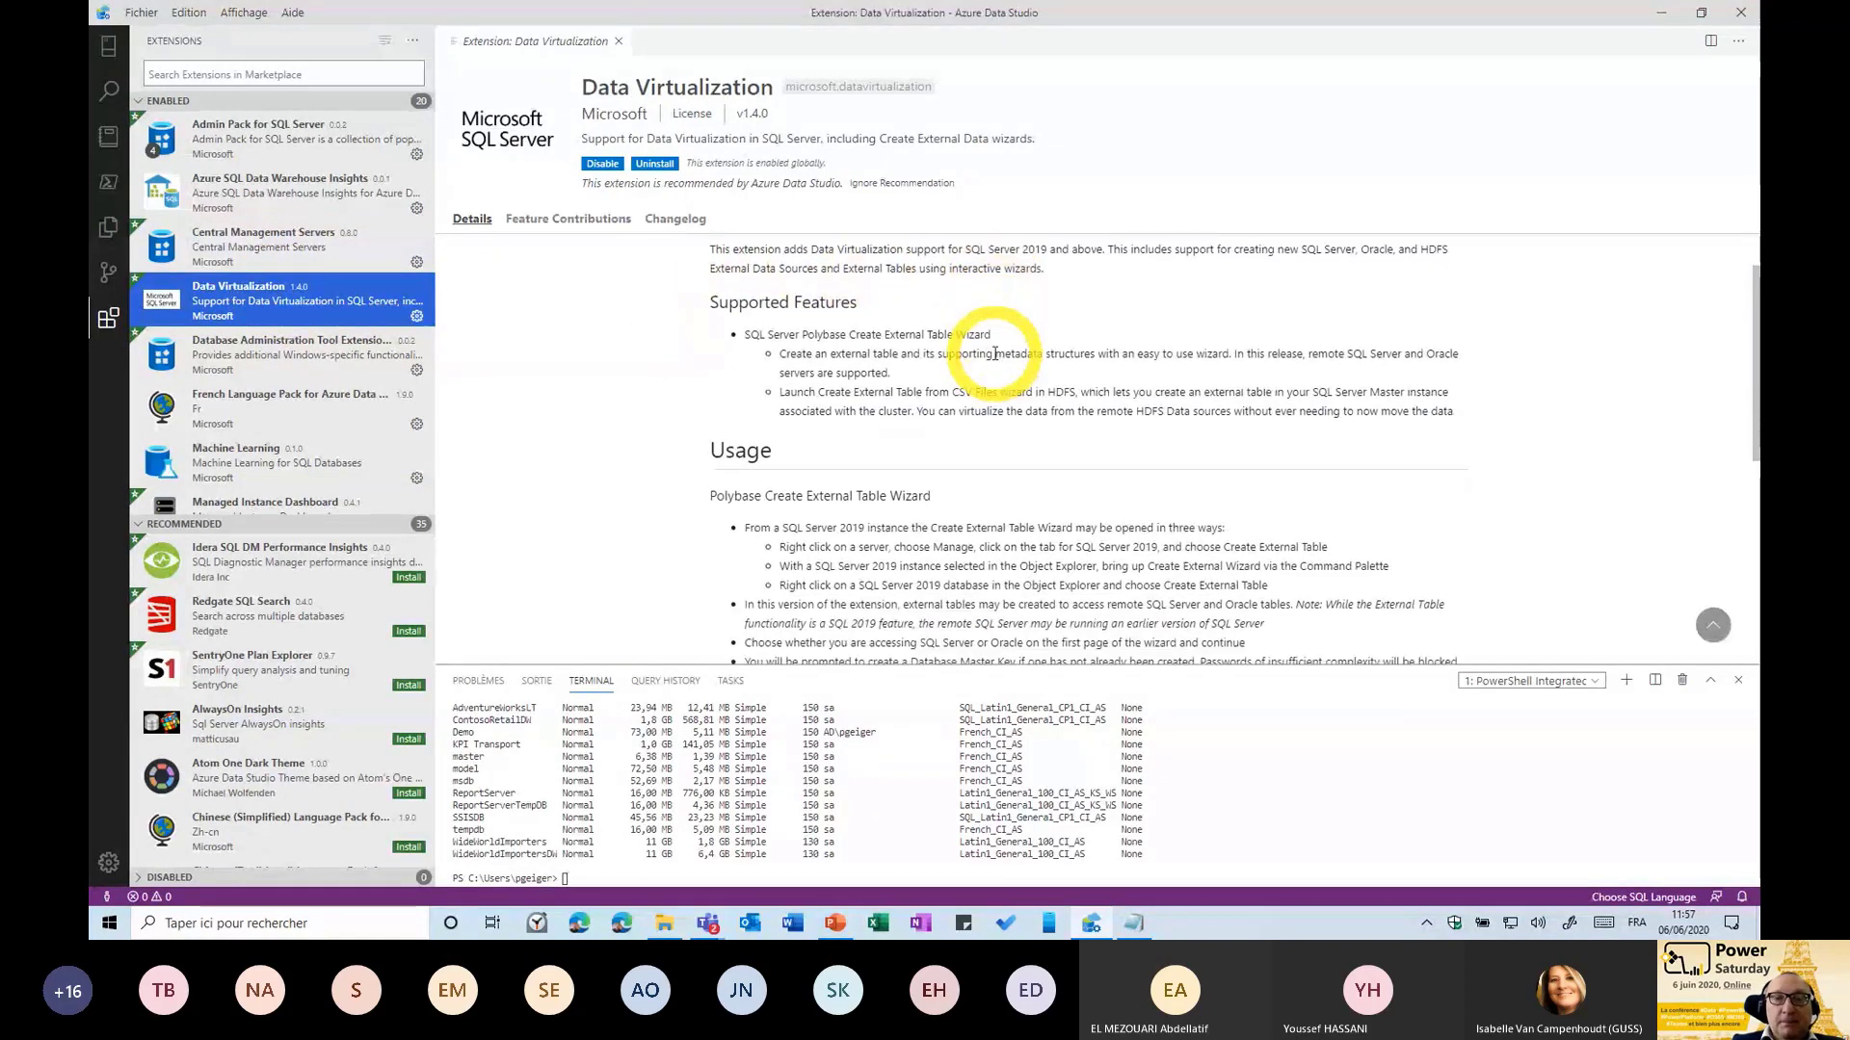
scroll(984, 350, "up", 1)
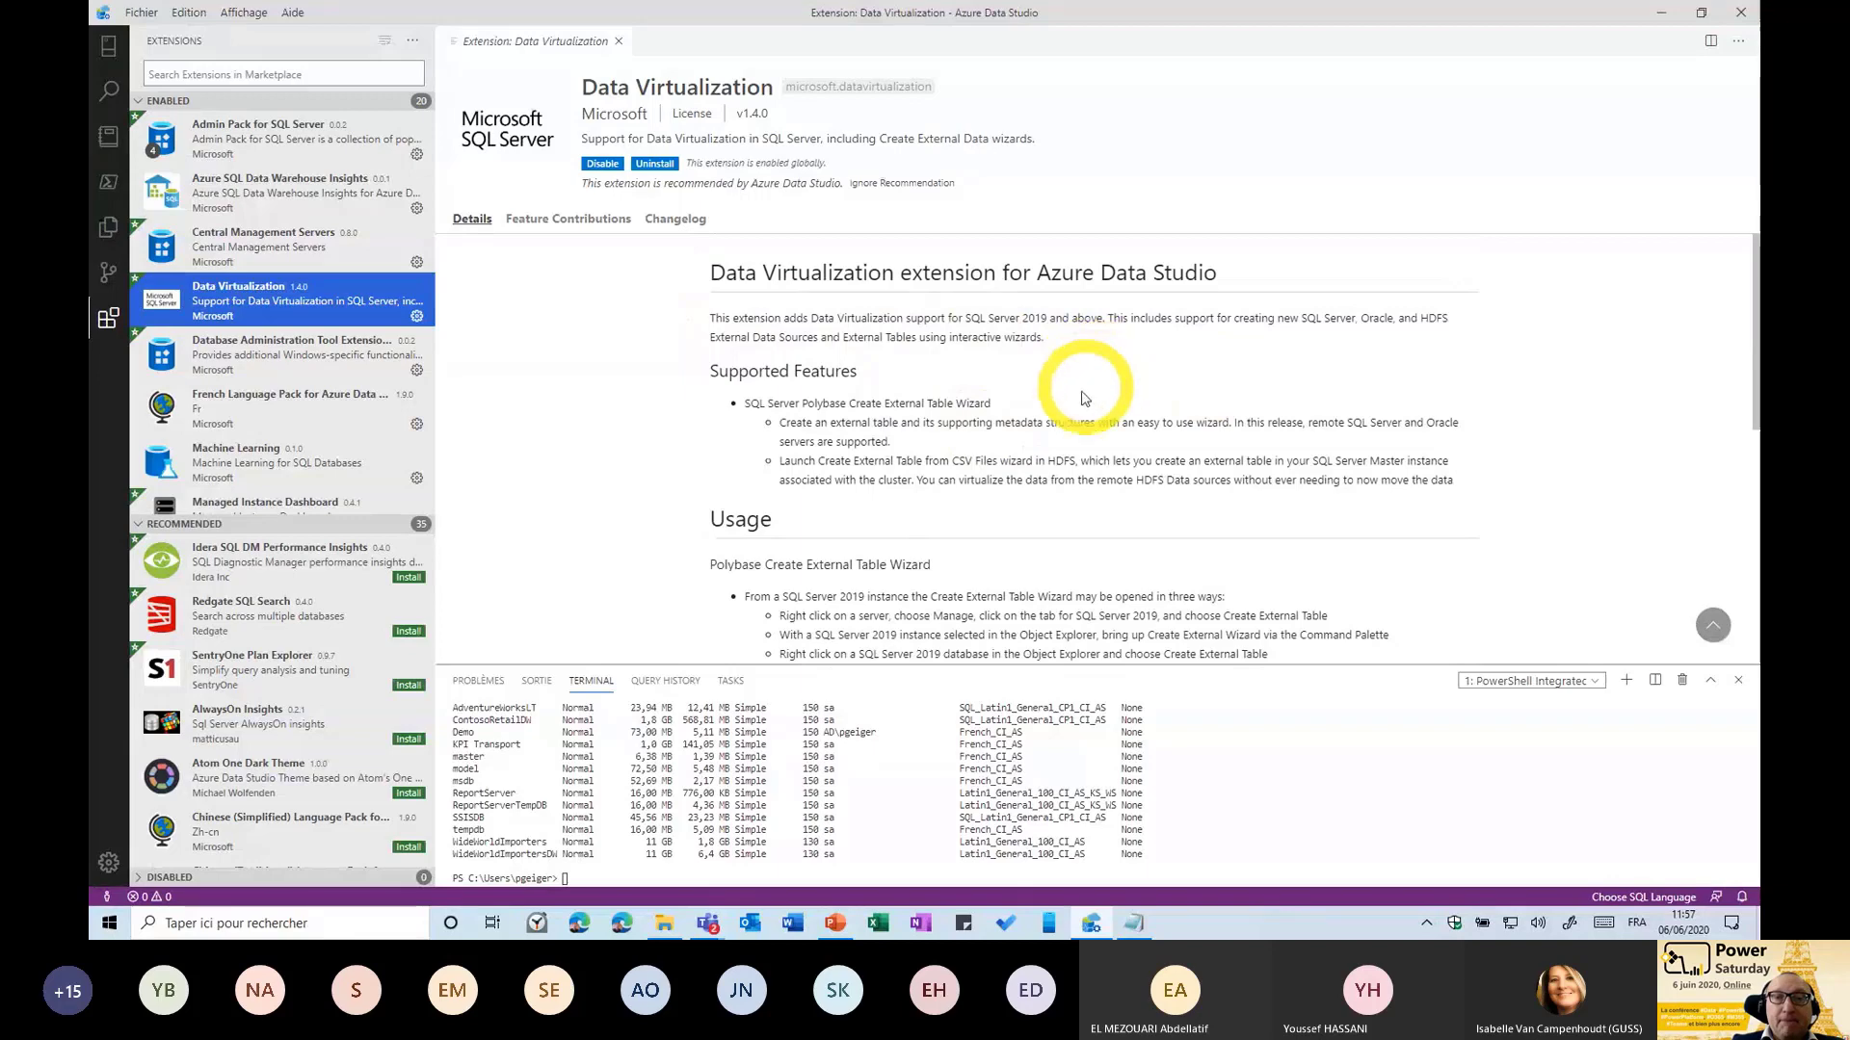
left_click(295, 364)
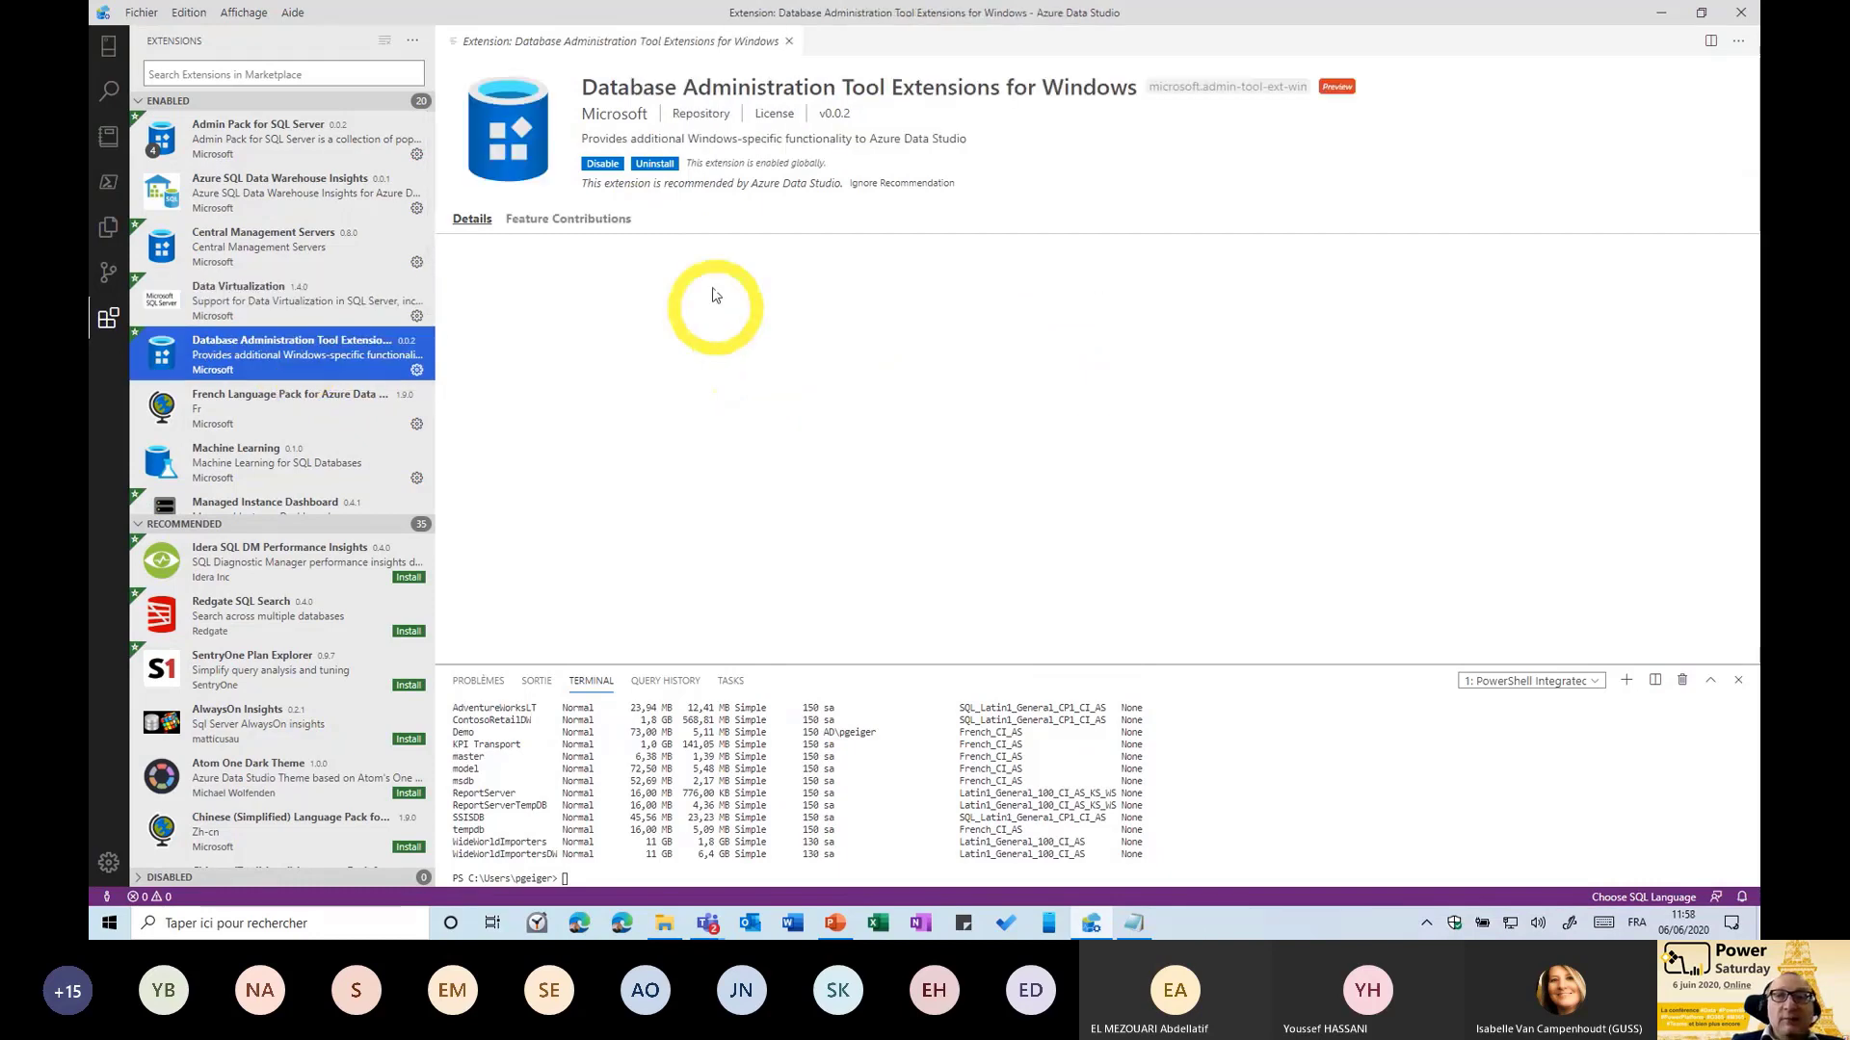
scroll(917, 405, "down", 3)
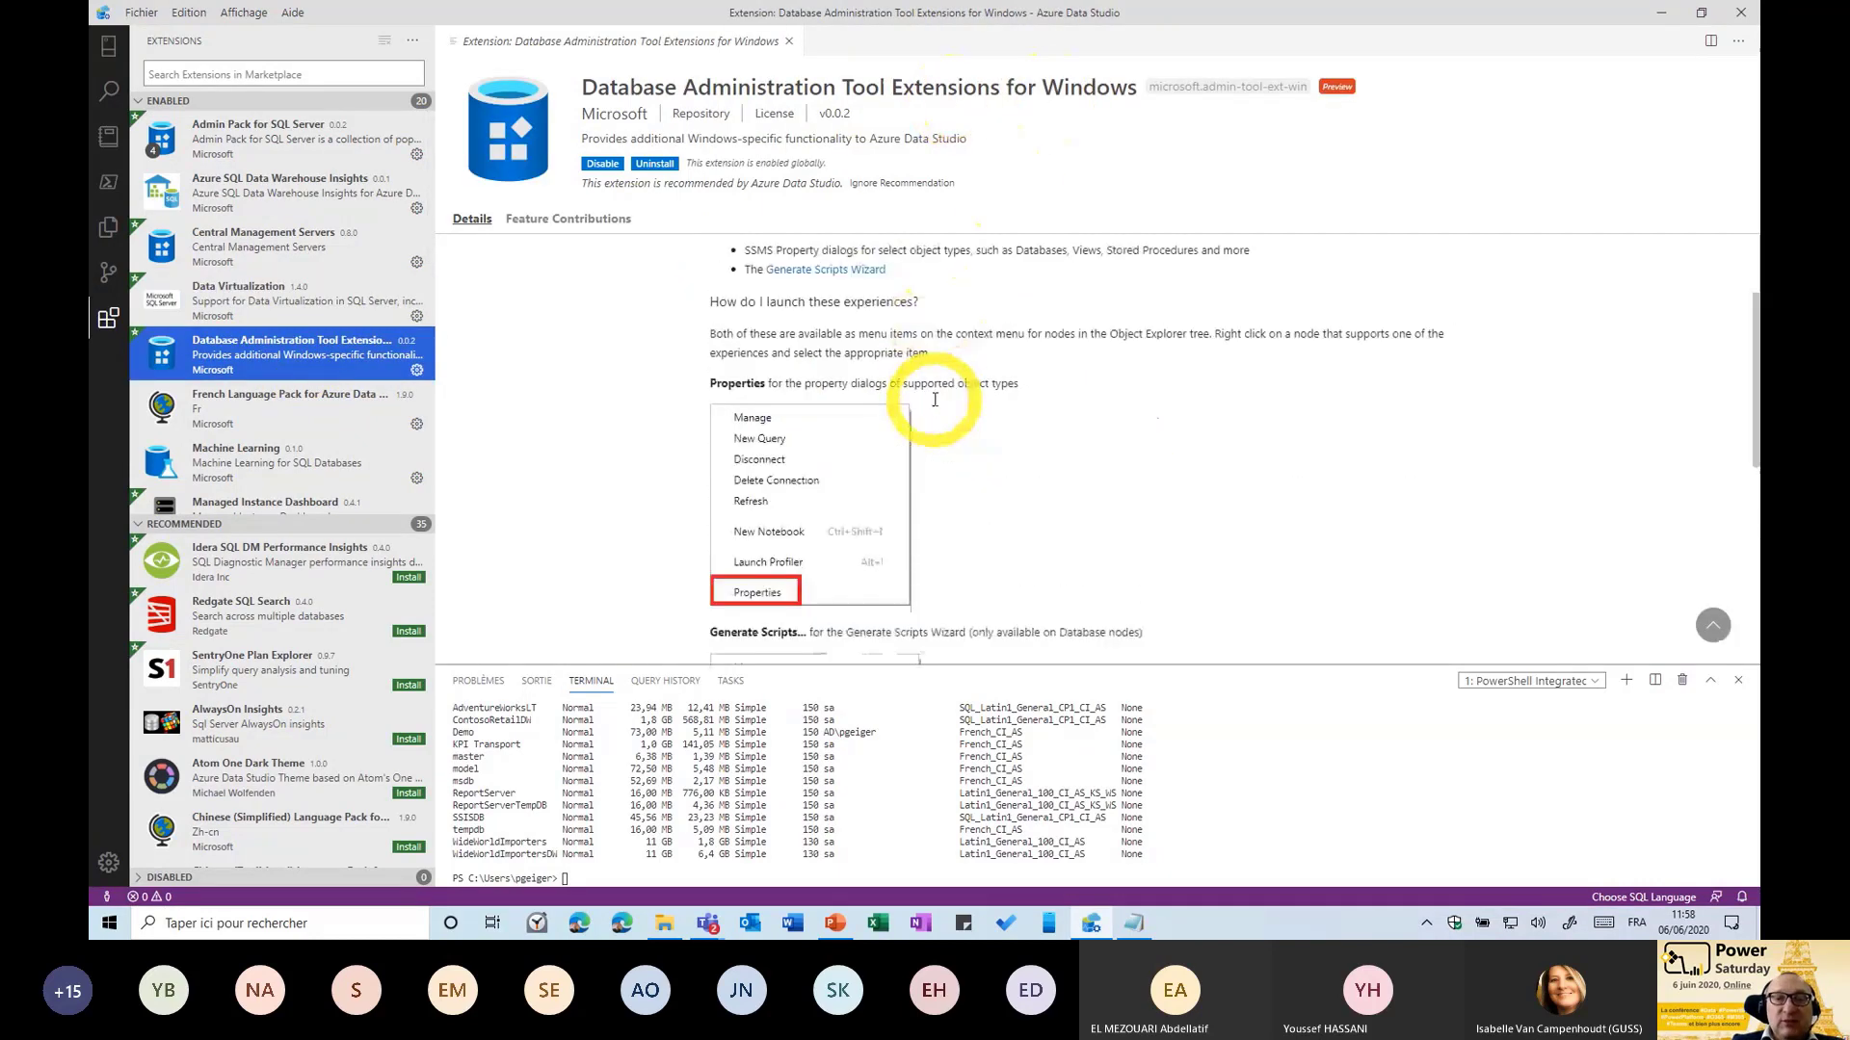
scroll(833, 533, "down", 3)
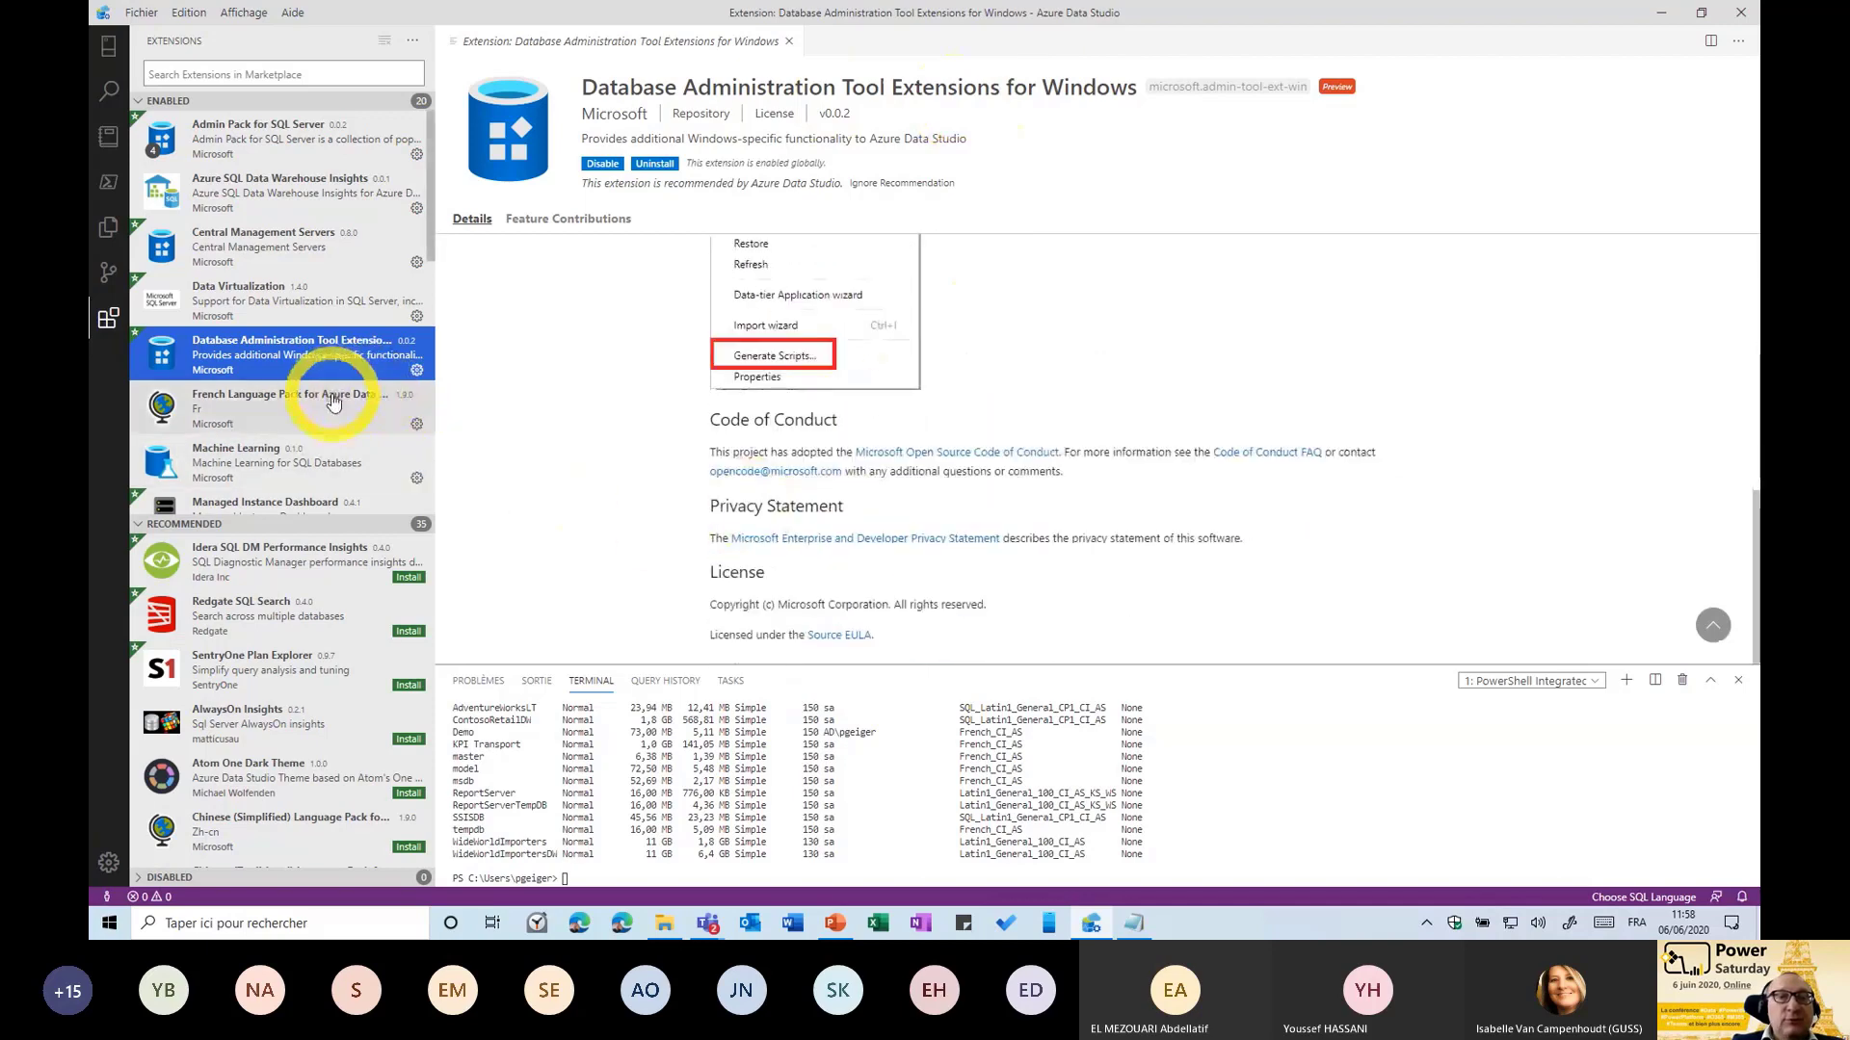
View the details of the French Language Pack for Azure Data Studio and Server Reports extensions among the enabled ones.
left_click(302, 418)
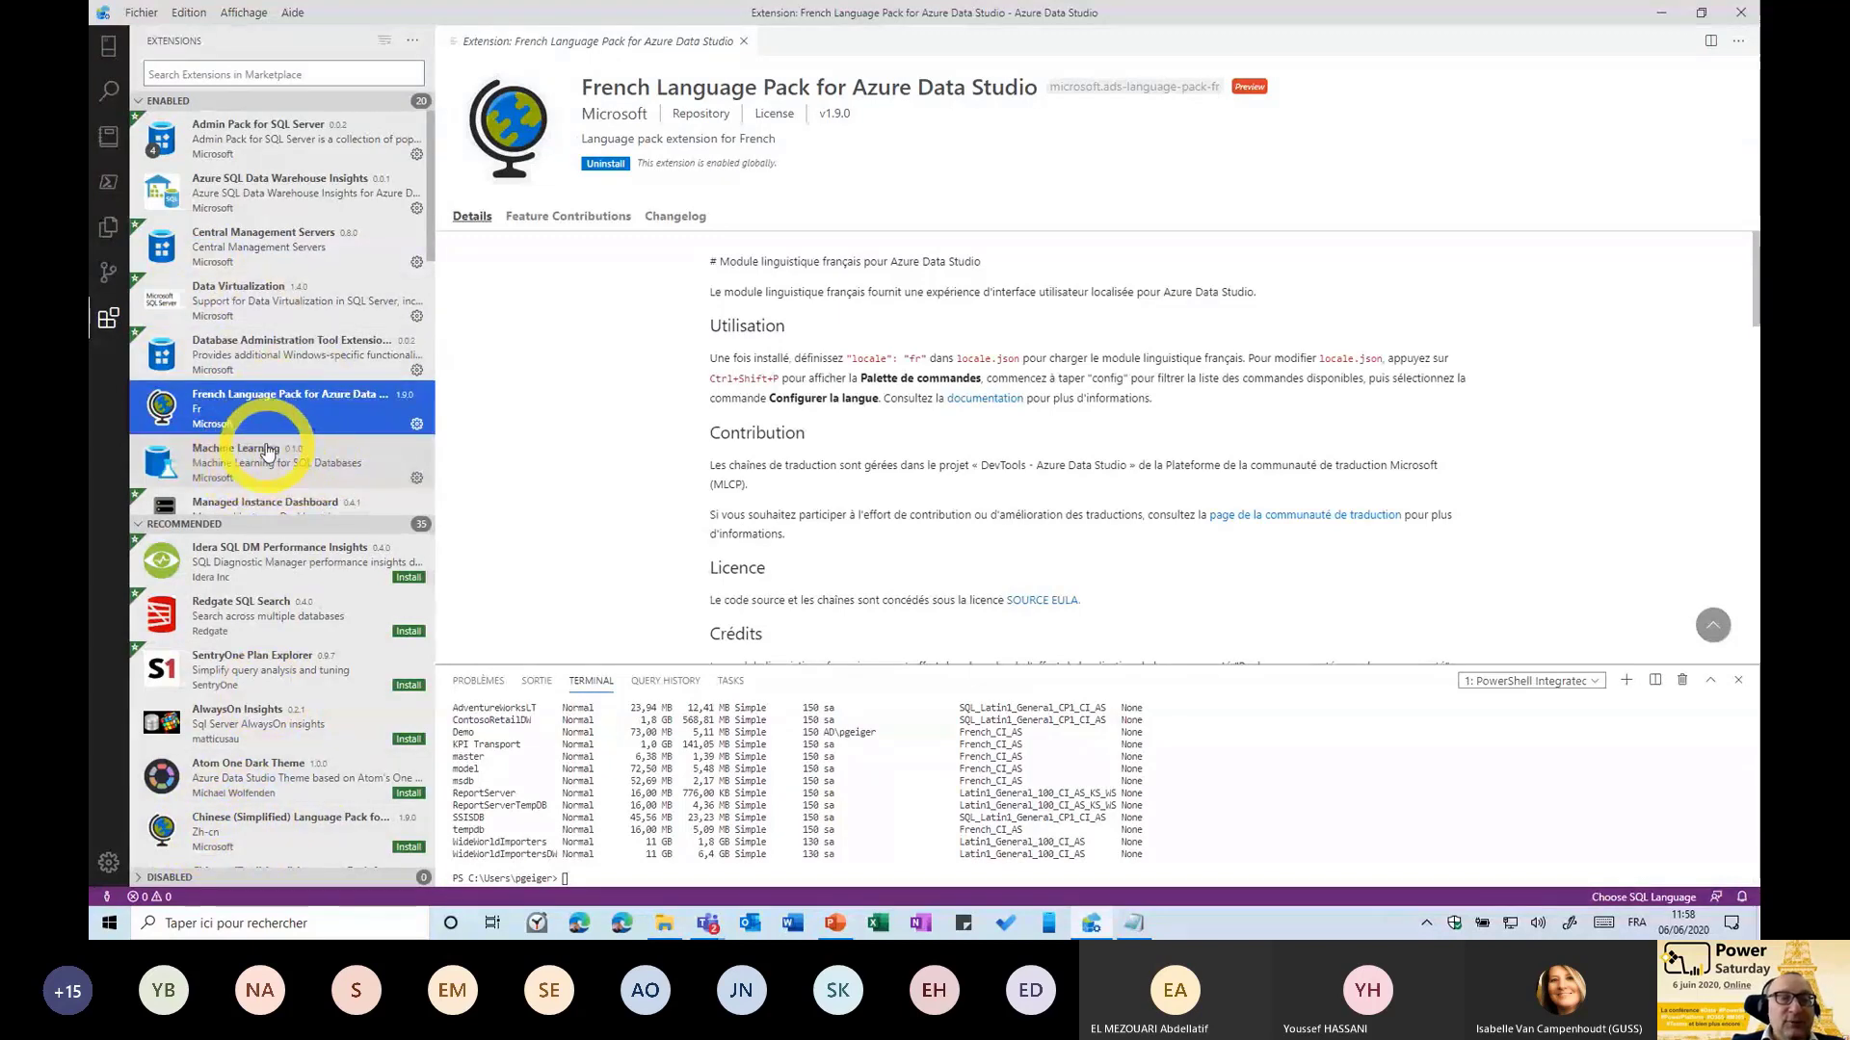
scroll(258, 451, "down", 1)
scroll(311, 386, "down", 2)
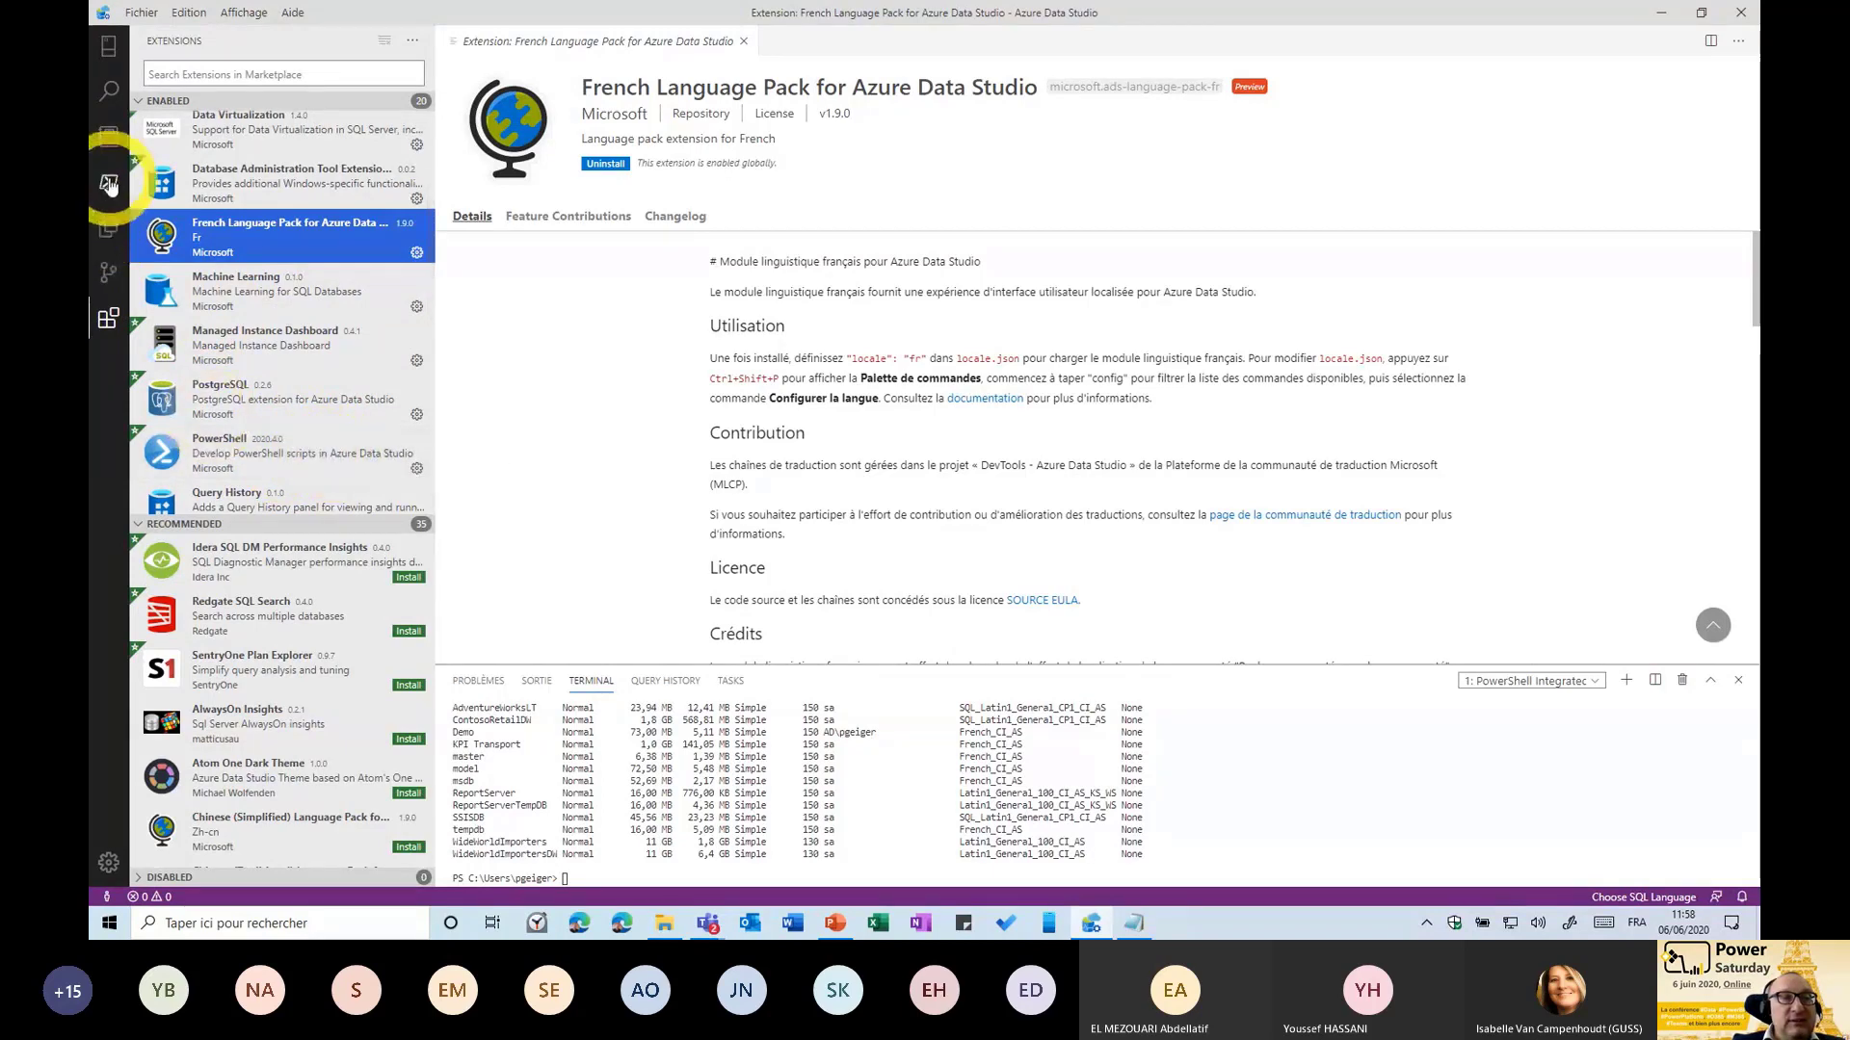
scroll(297, 434, "down", 3)
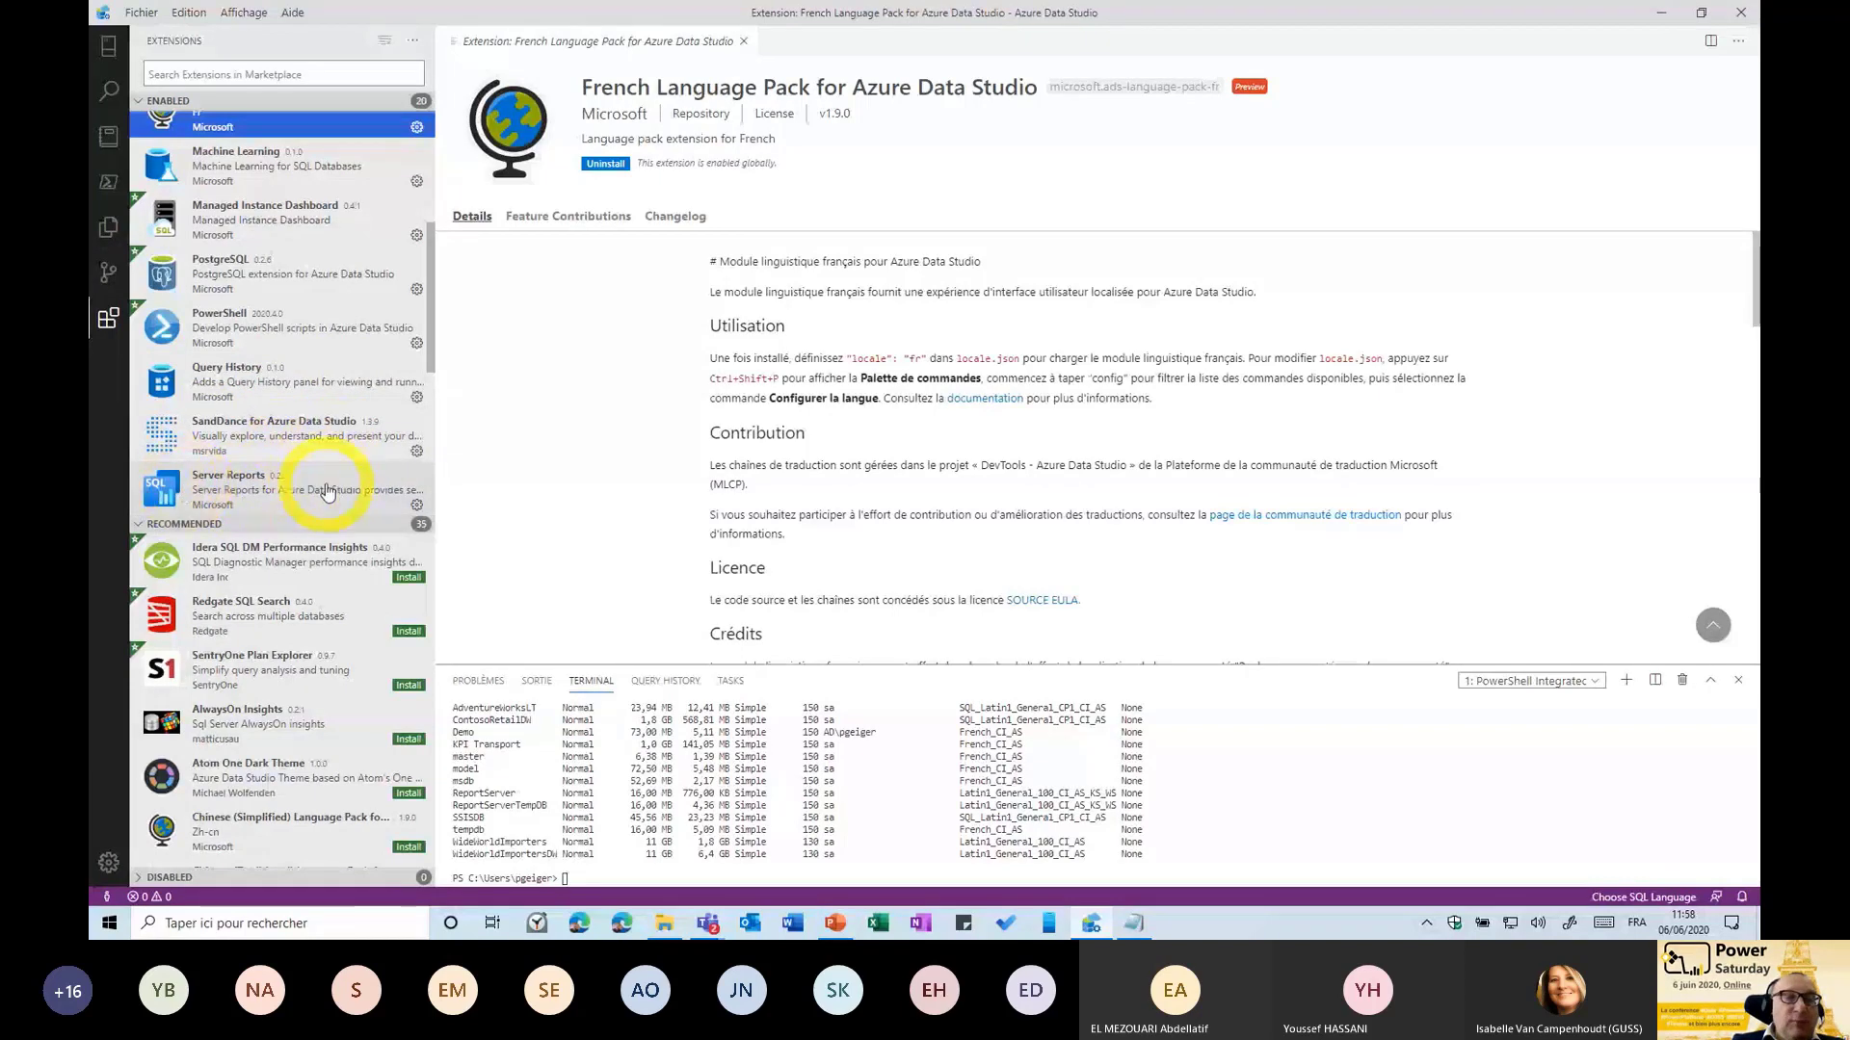
left_click(323, 491)
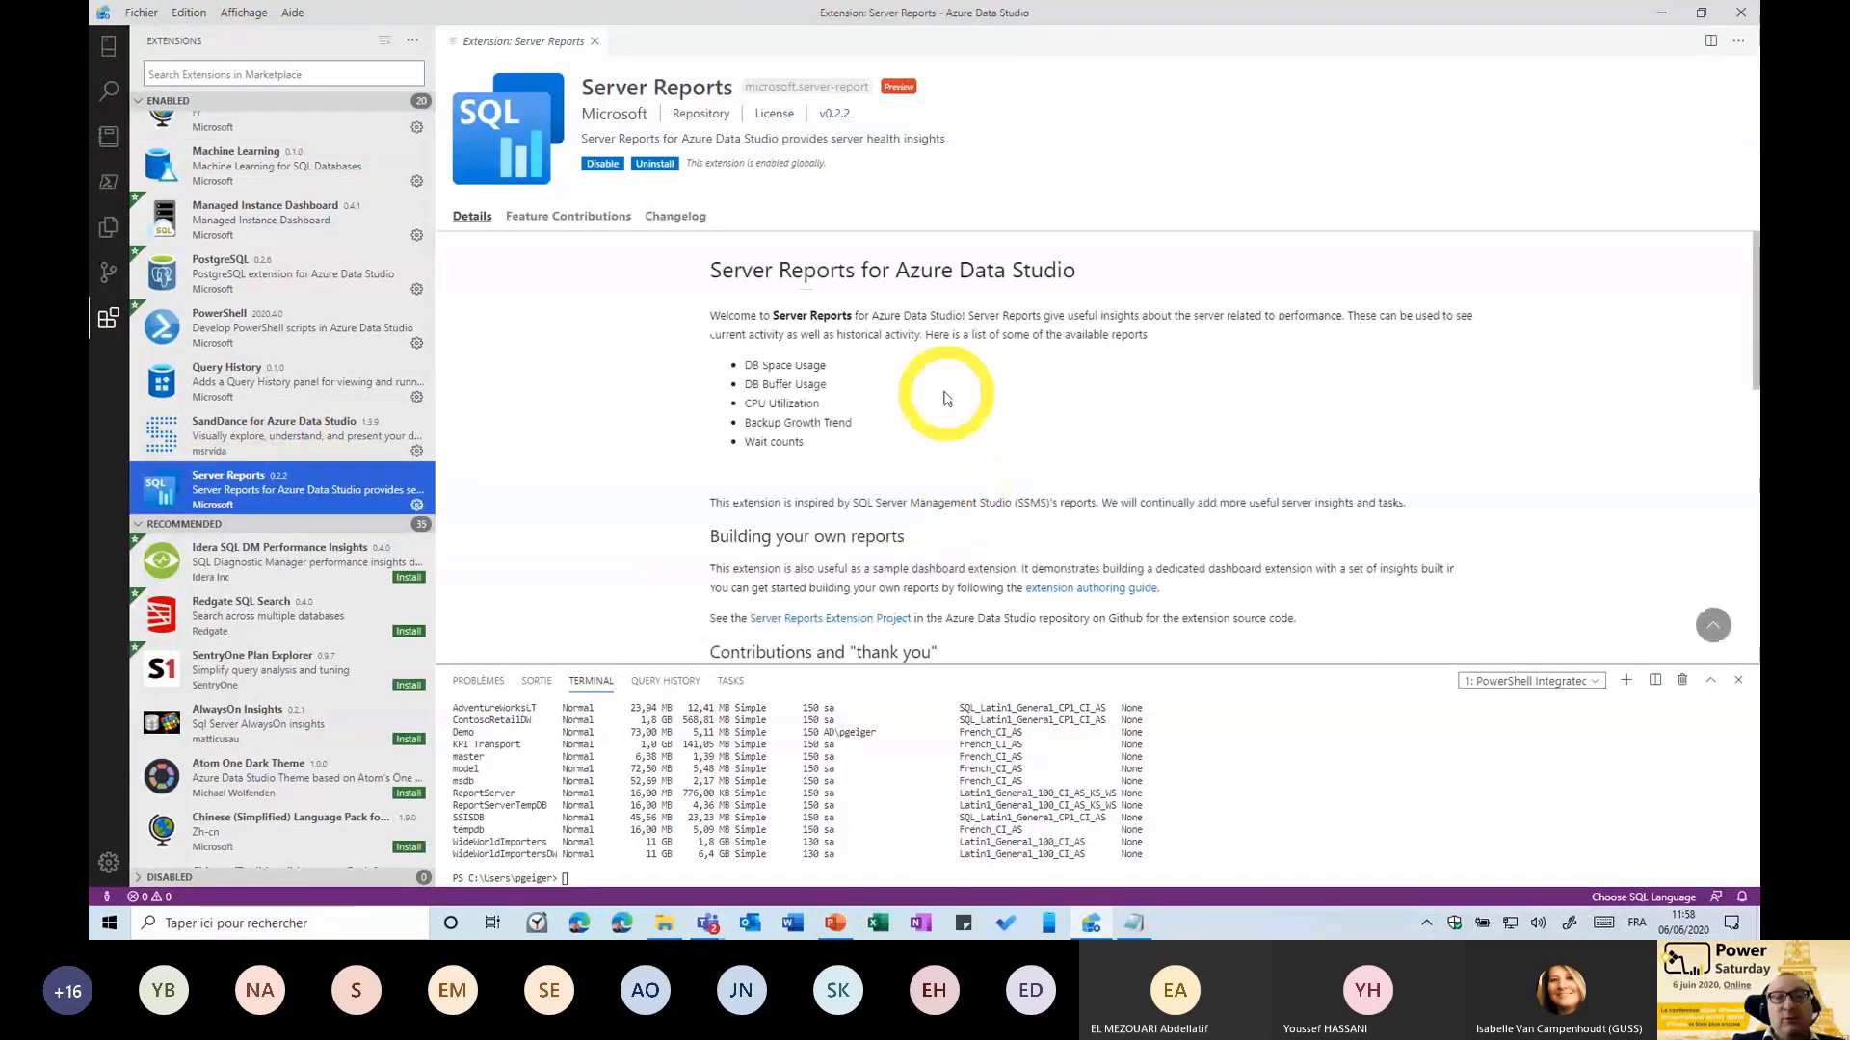
scroll(928, 408, "down", 3)
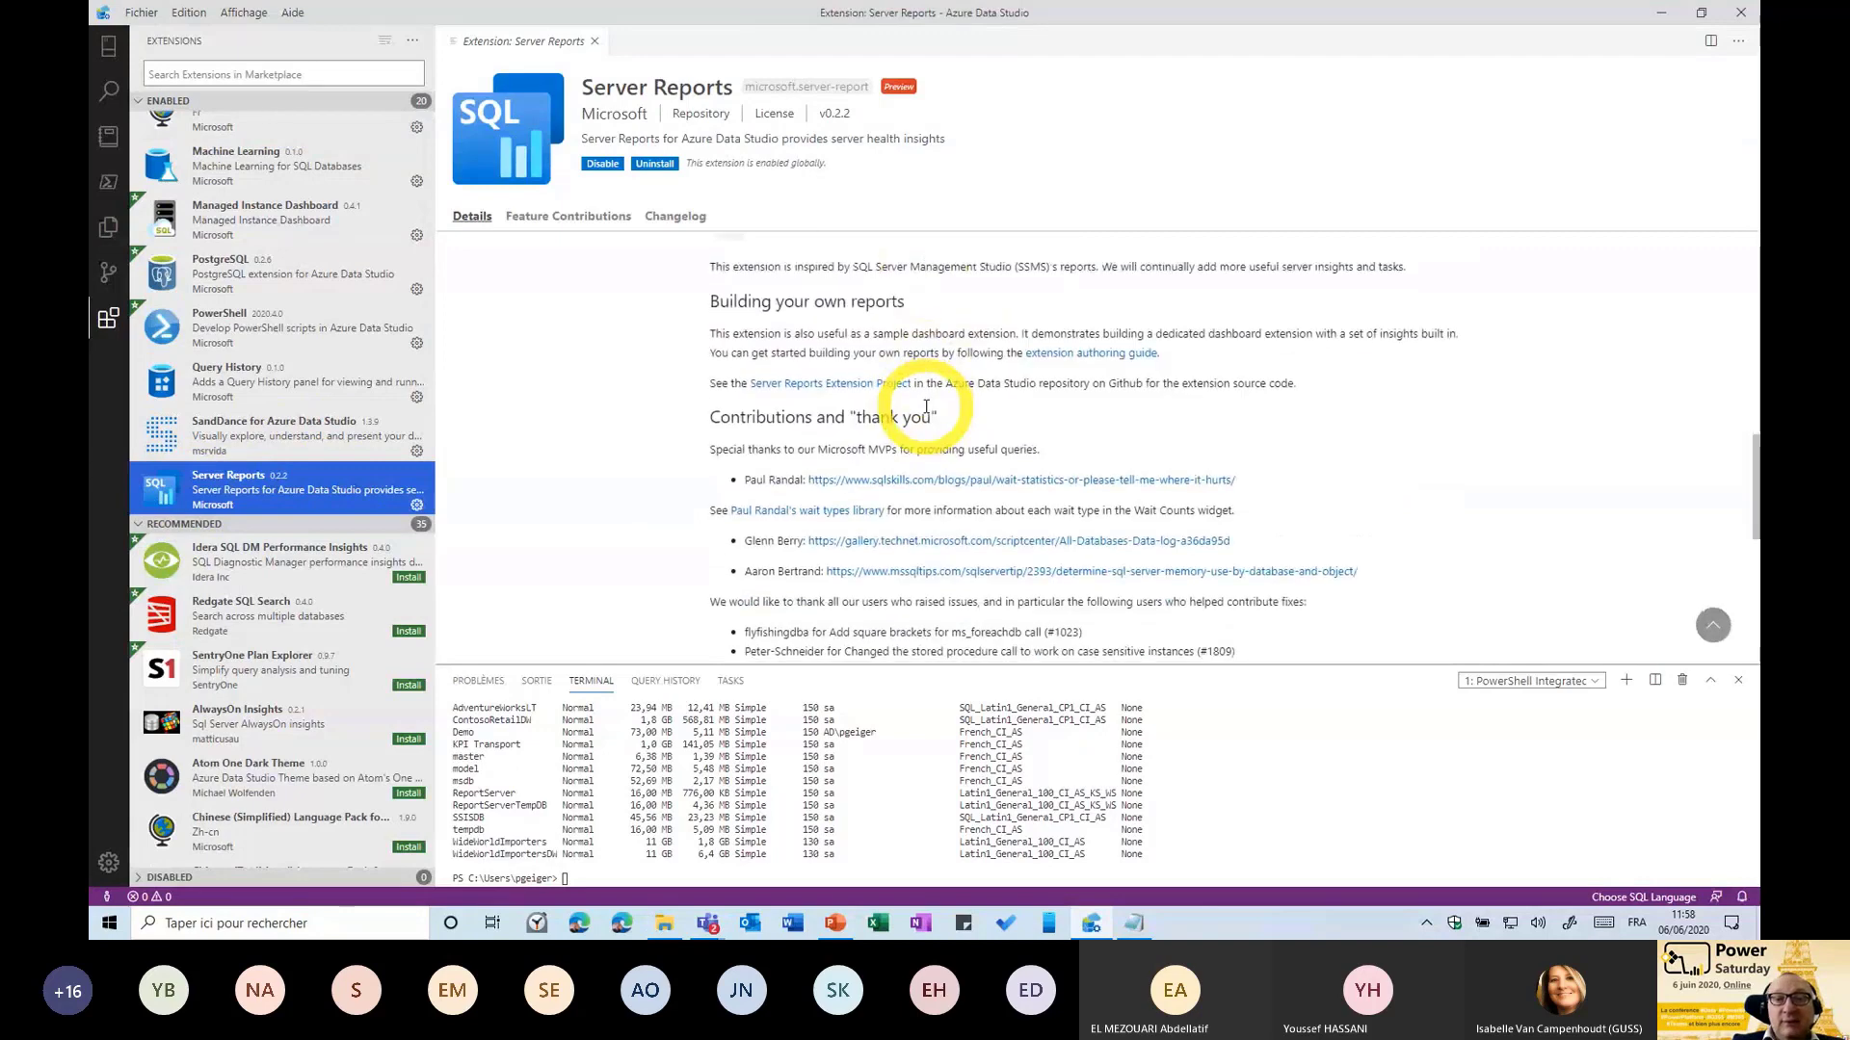
Read the Server Reports extension's description through to its end and return to its beginning.
scroll(926, 408, "down", 8)
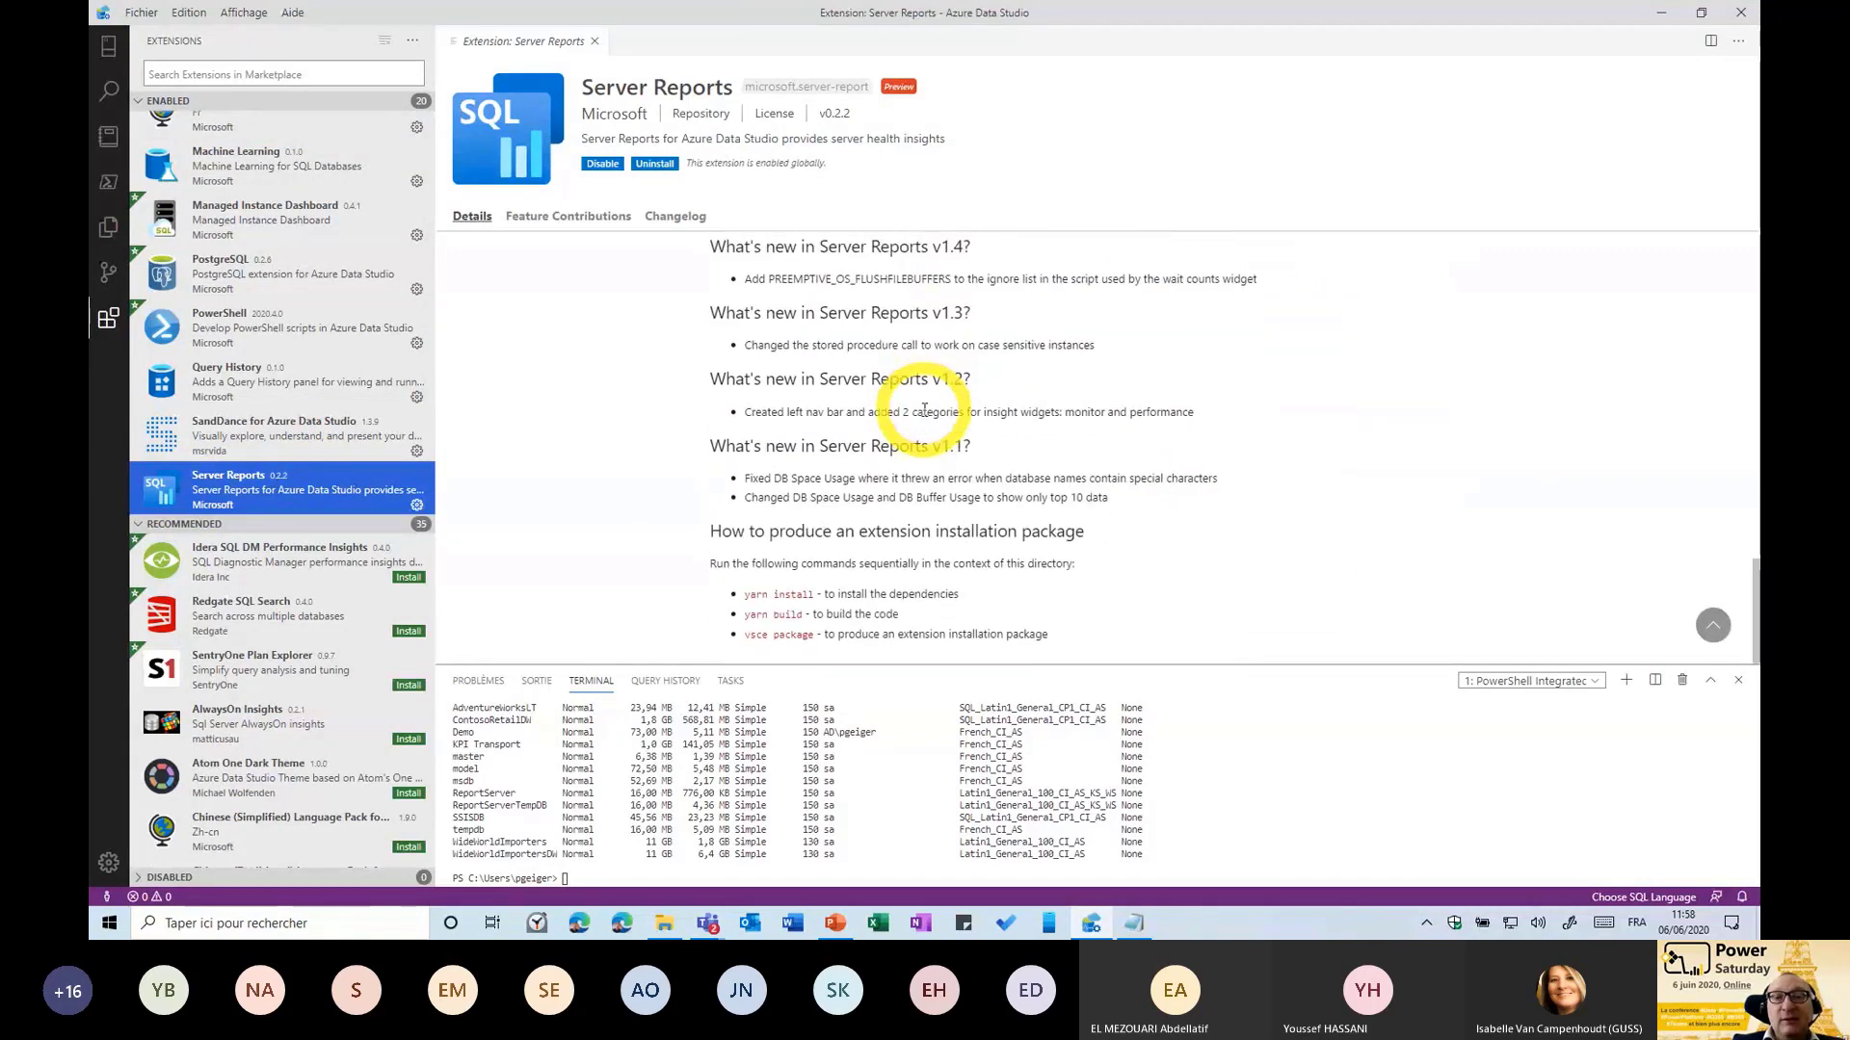
scroll(924, 412, "up", 10)
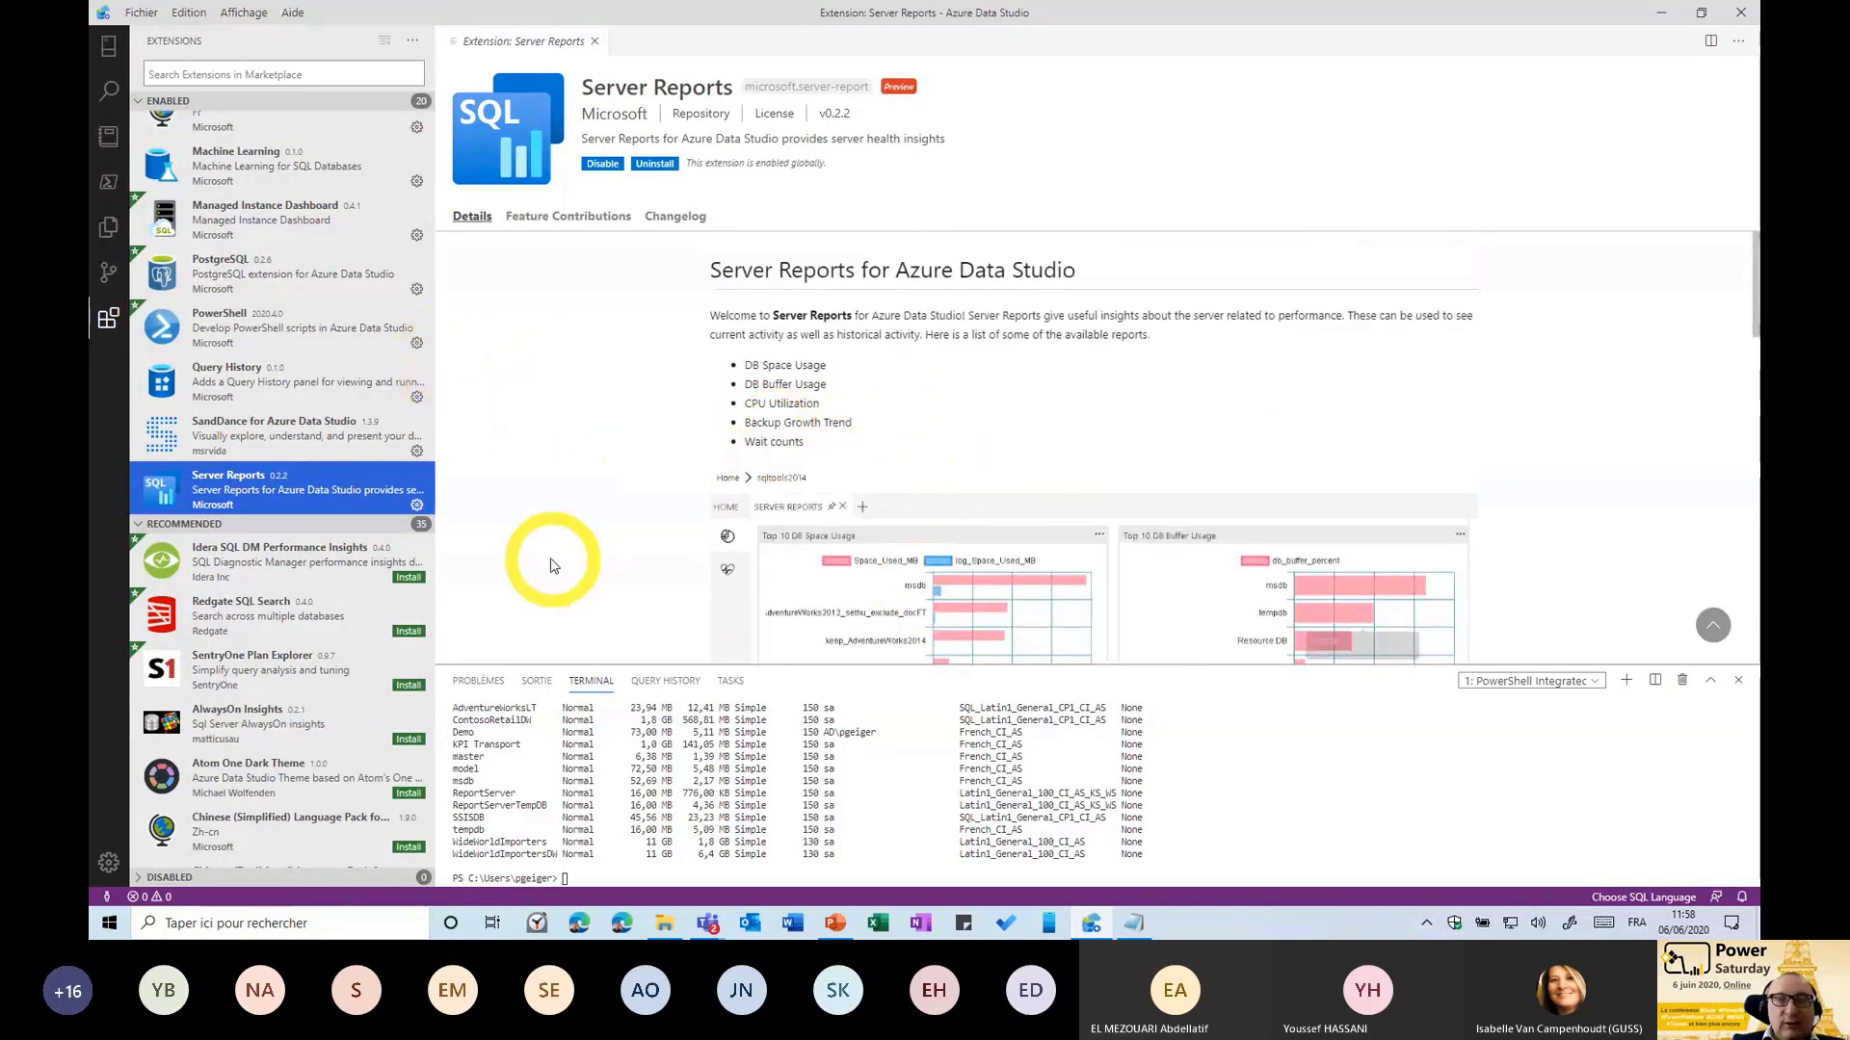
scroll(239, 590, "down", 1)
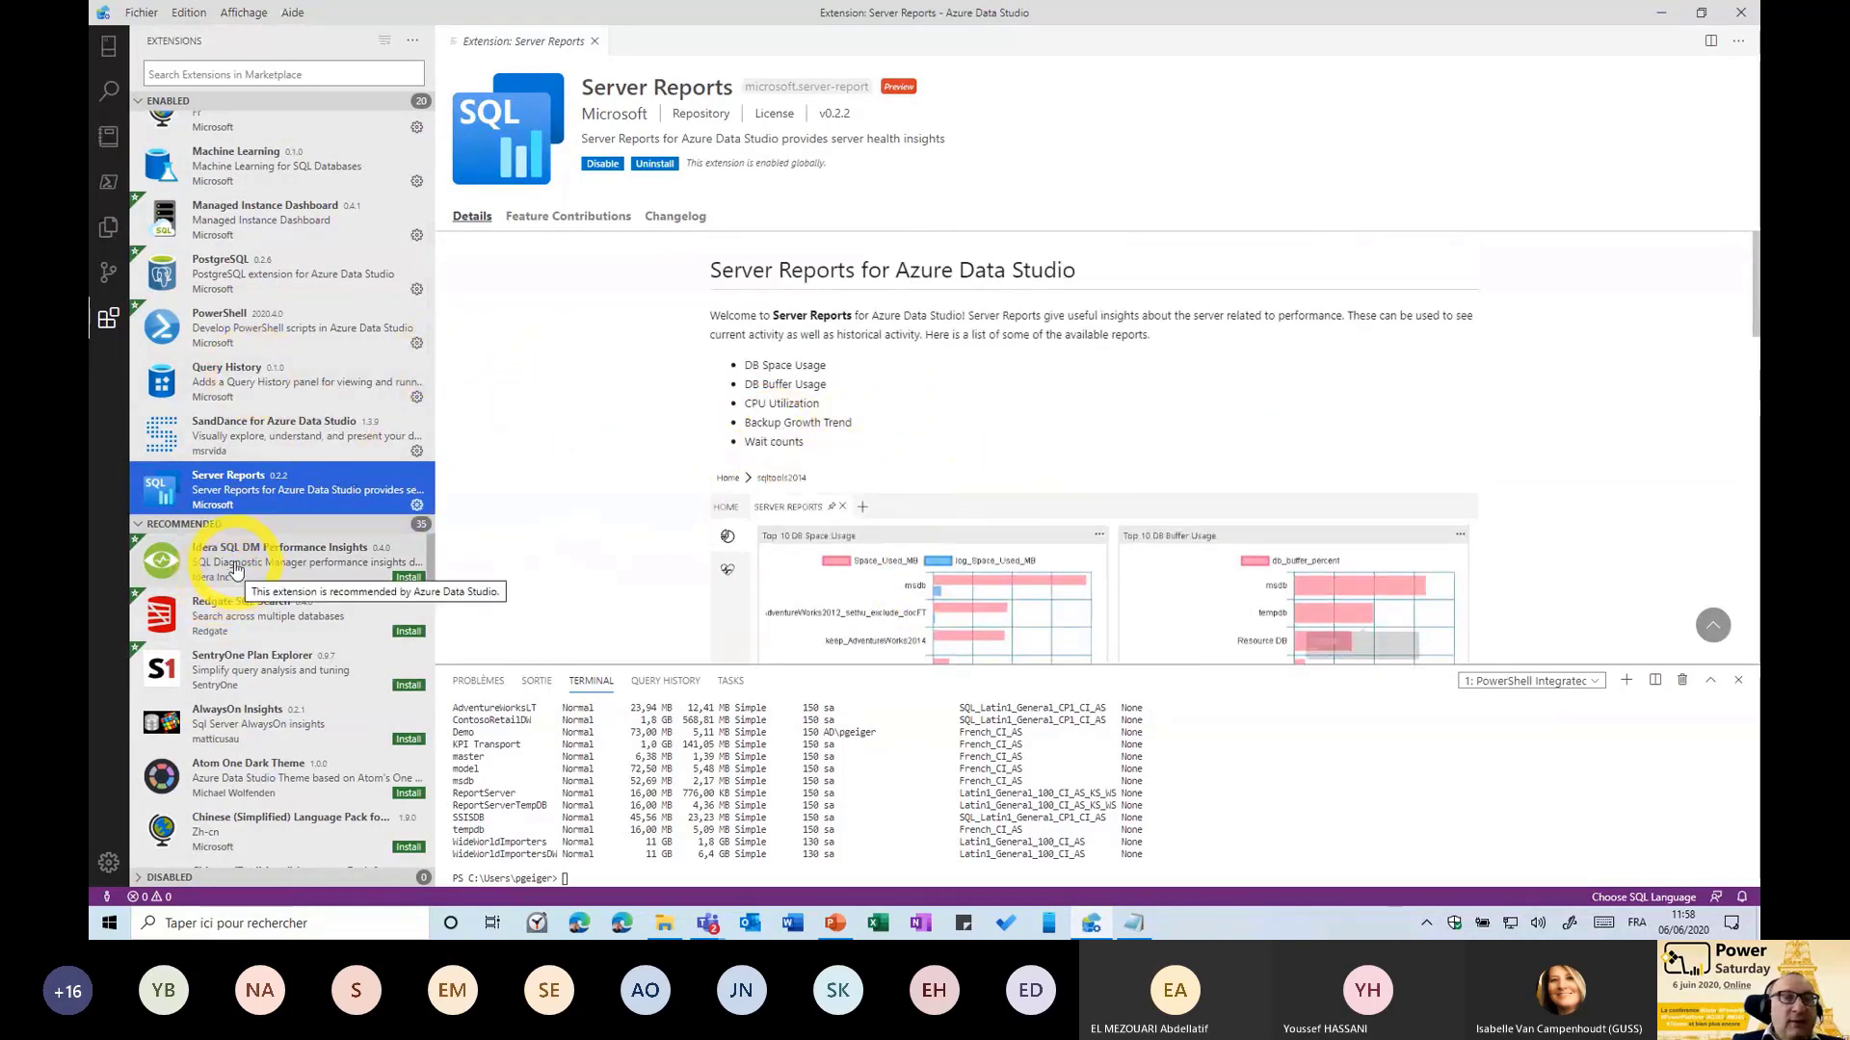
scroll(232, 573, "up", 1)
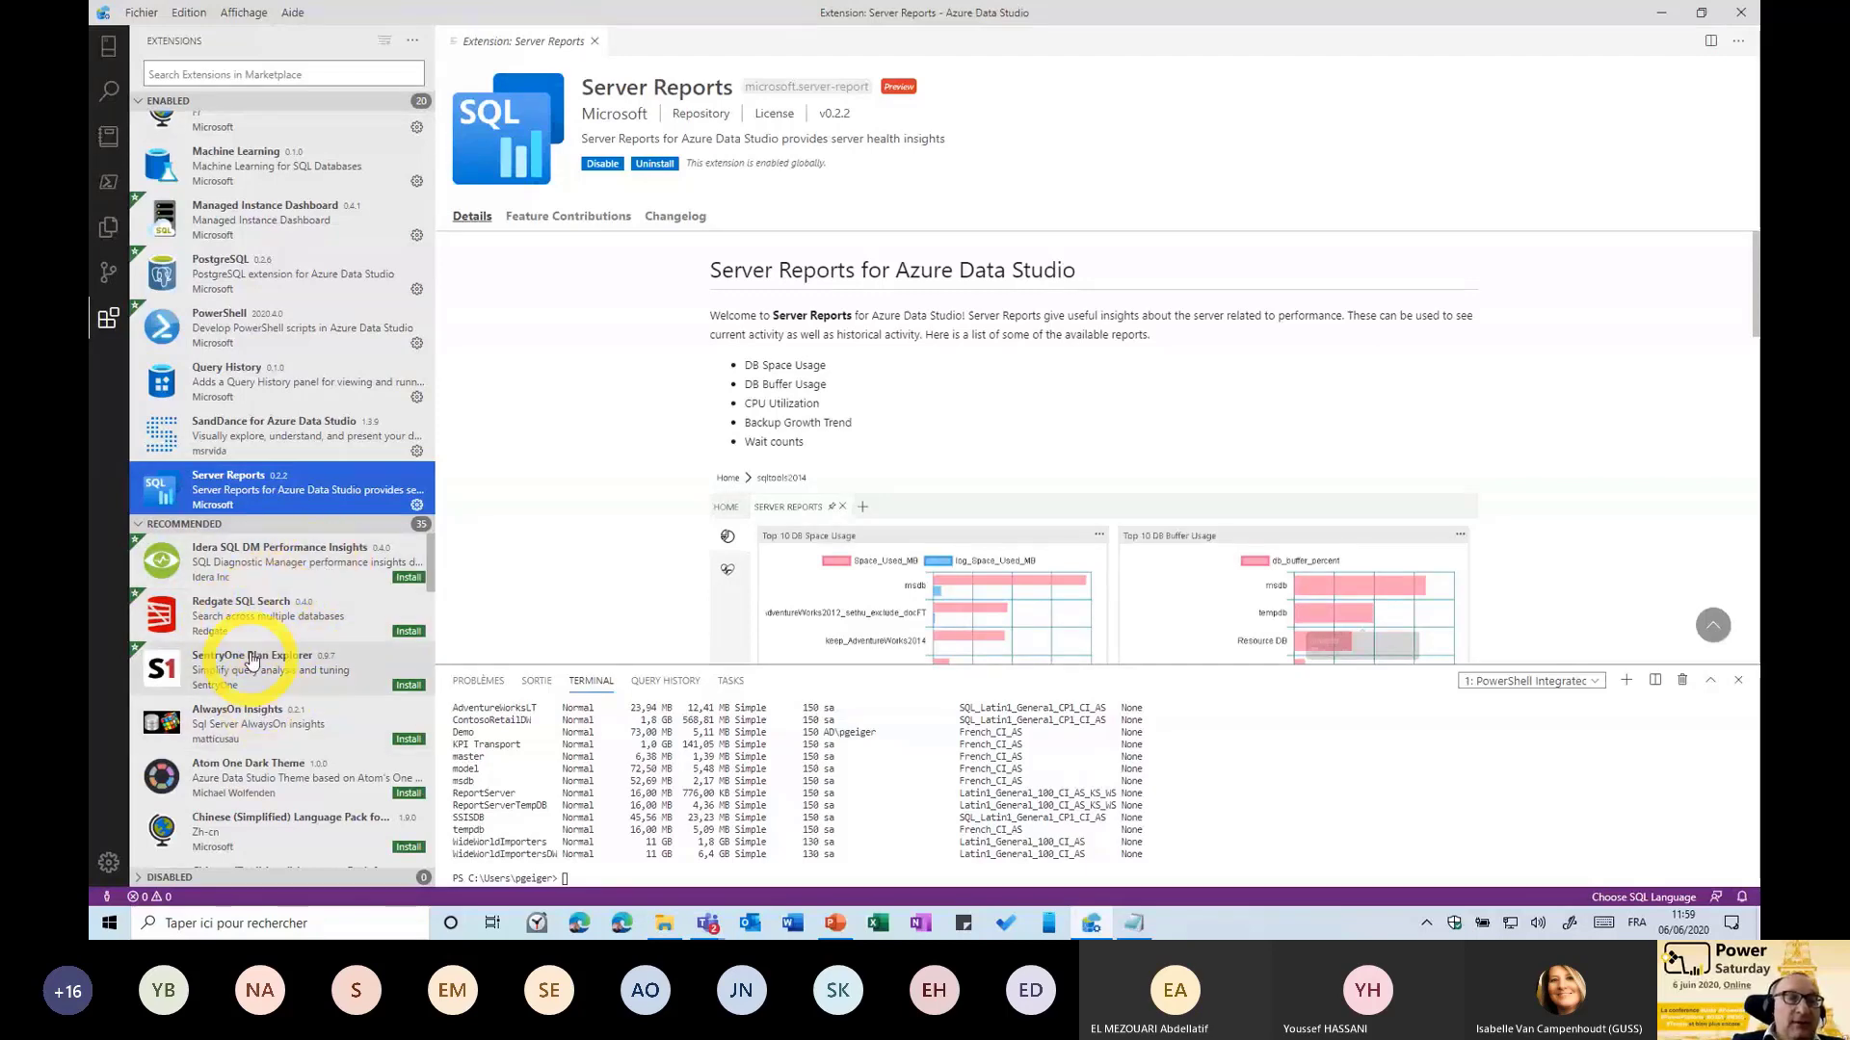
Look through the recommended extensions from SentryOne Plan Explorer down to Poor SQL Formatter.
scroll(299, 654, "down", 1)
scroll(327, 655, "down", 1)
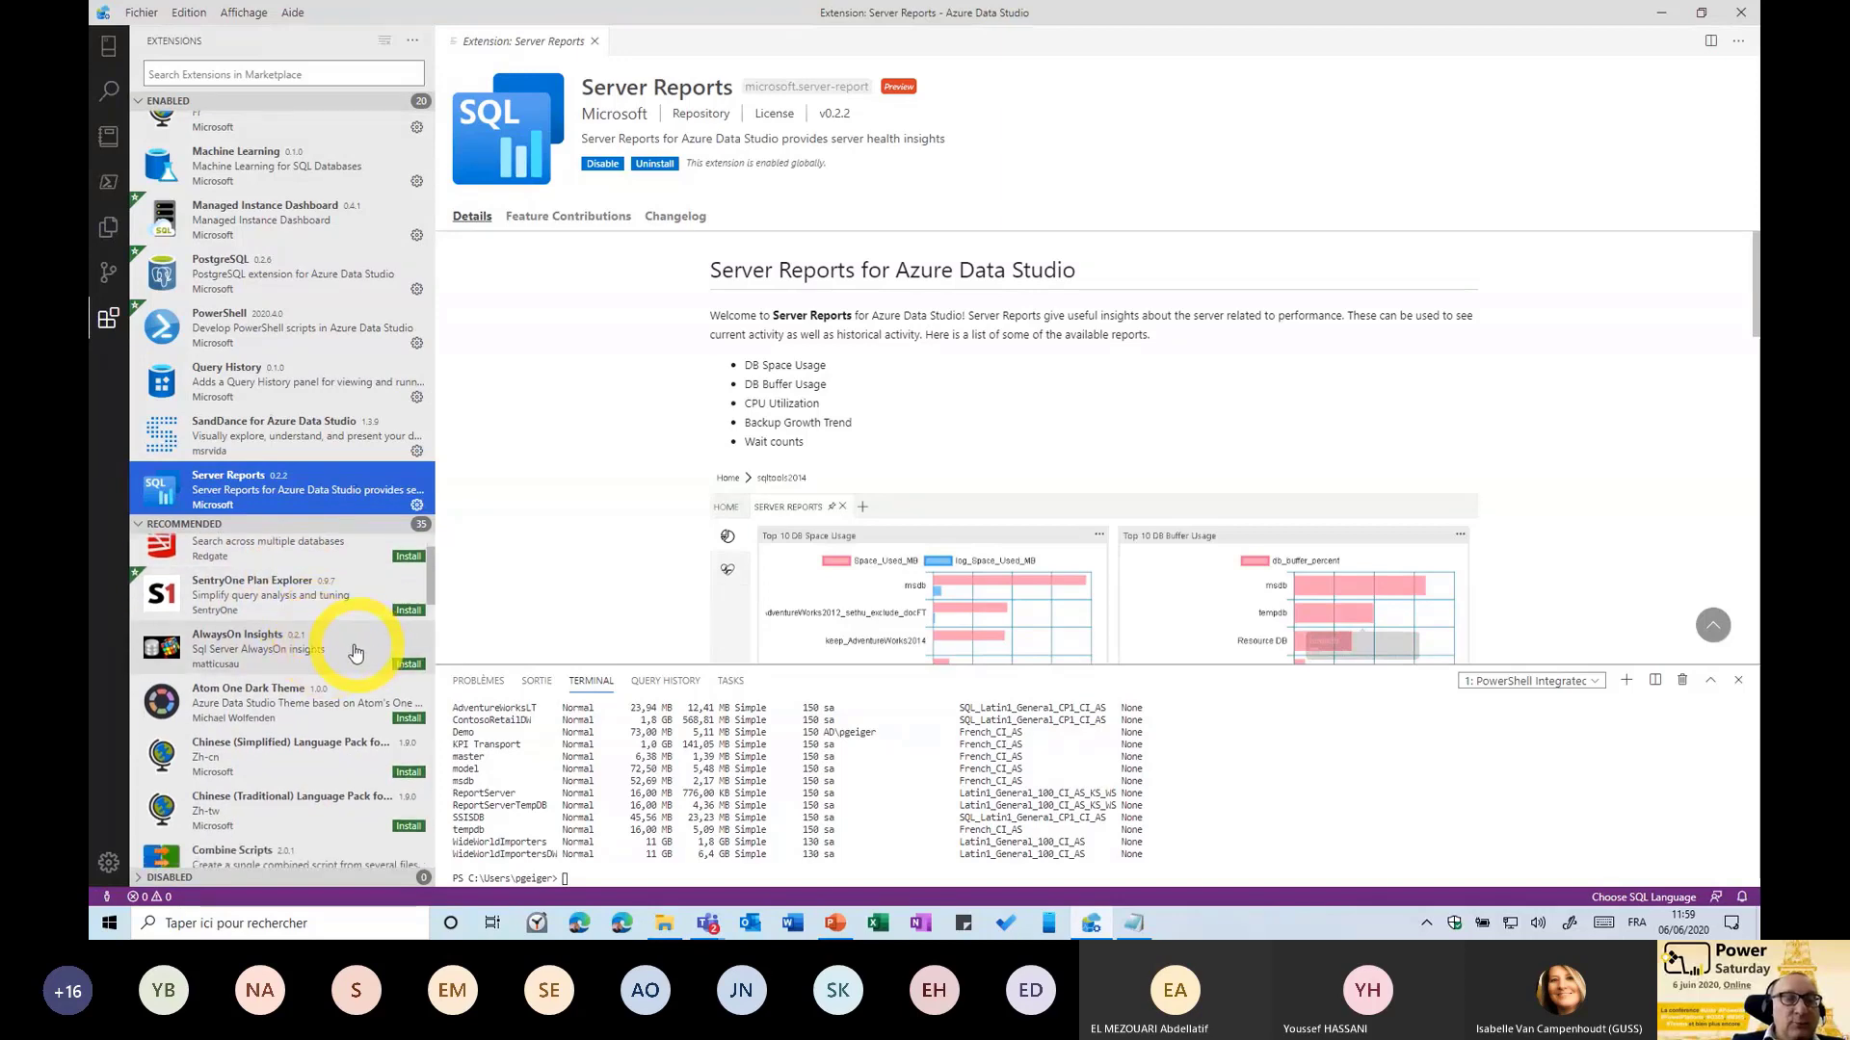
scroll(328, 648, "down", 1)
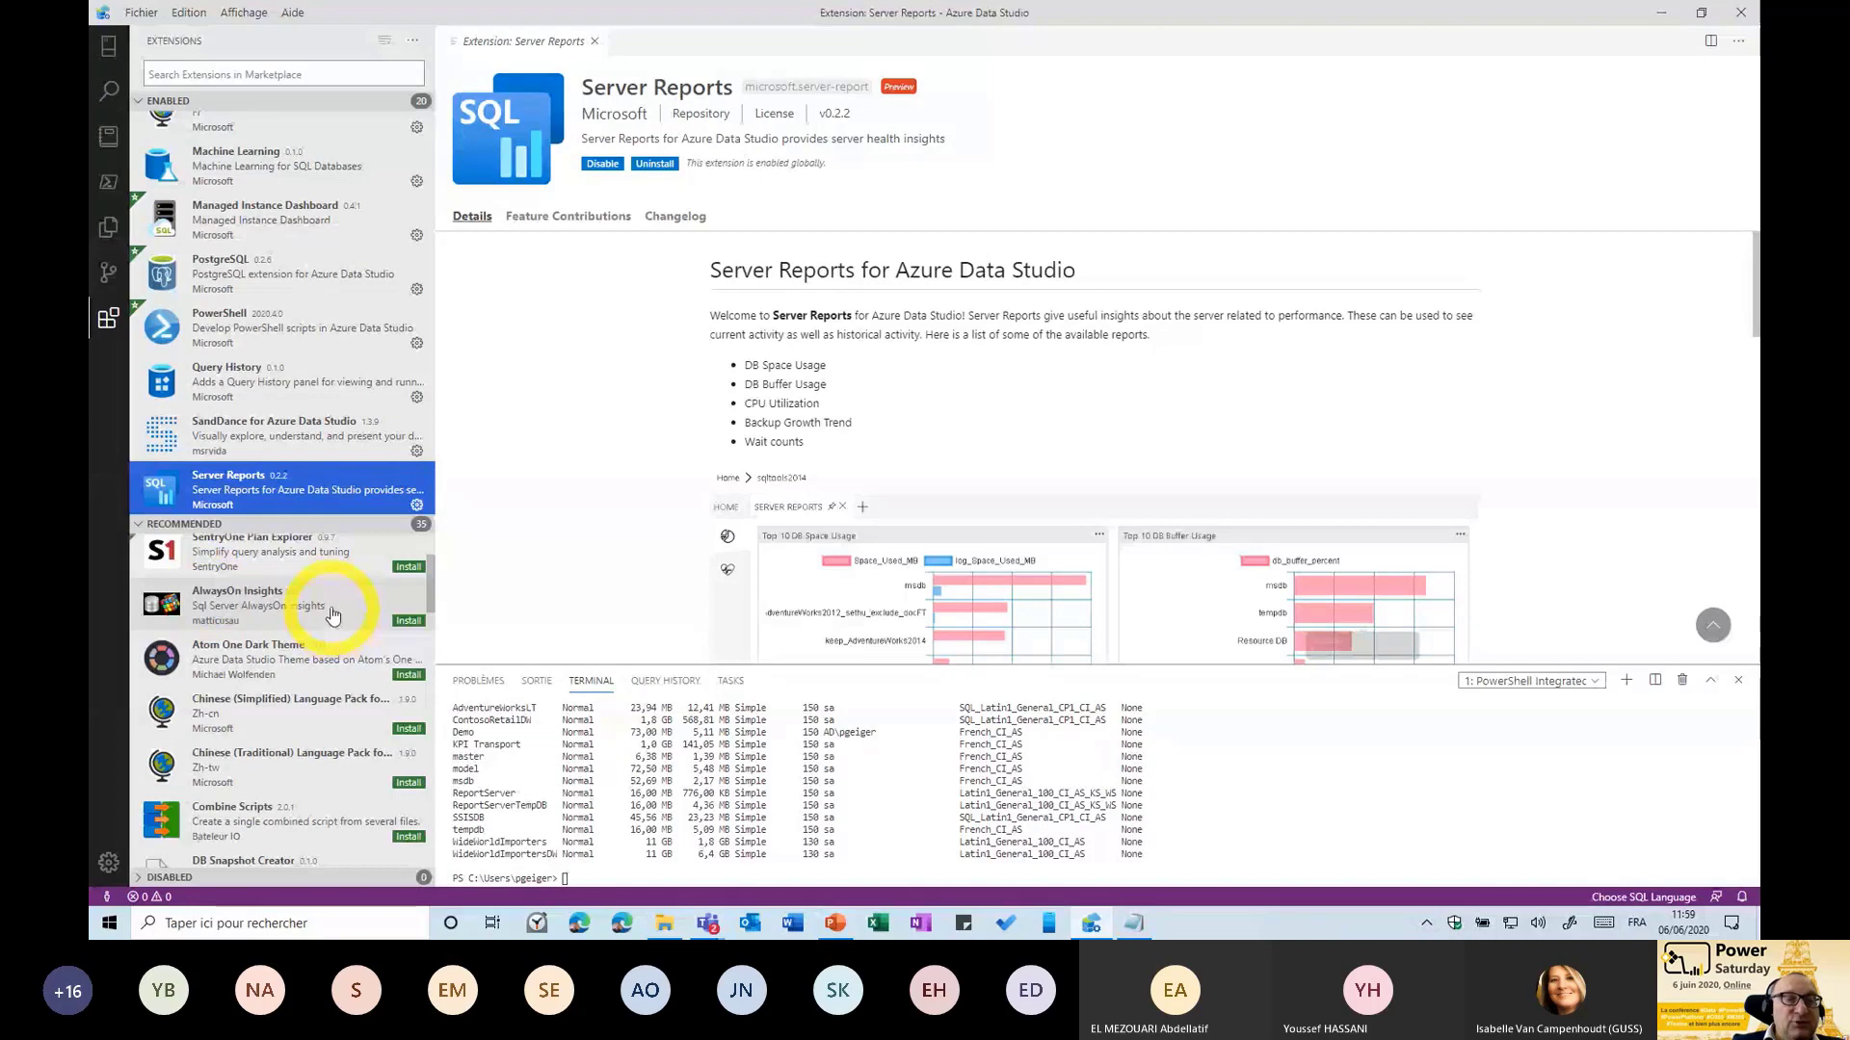
scroll(332, 614, "down", 5)
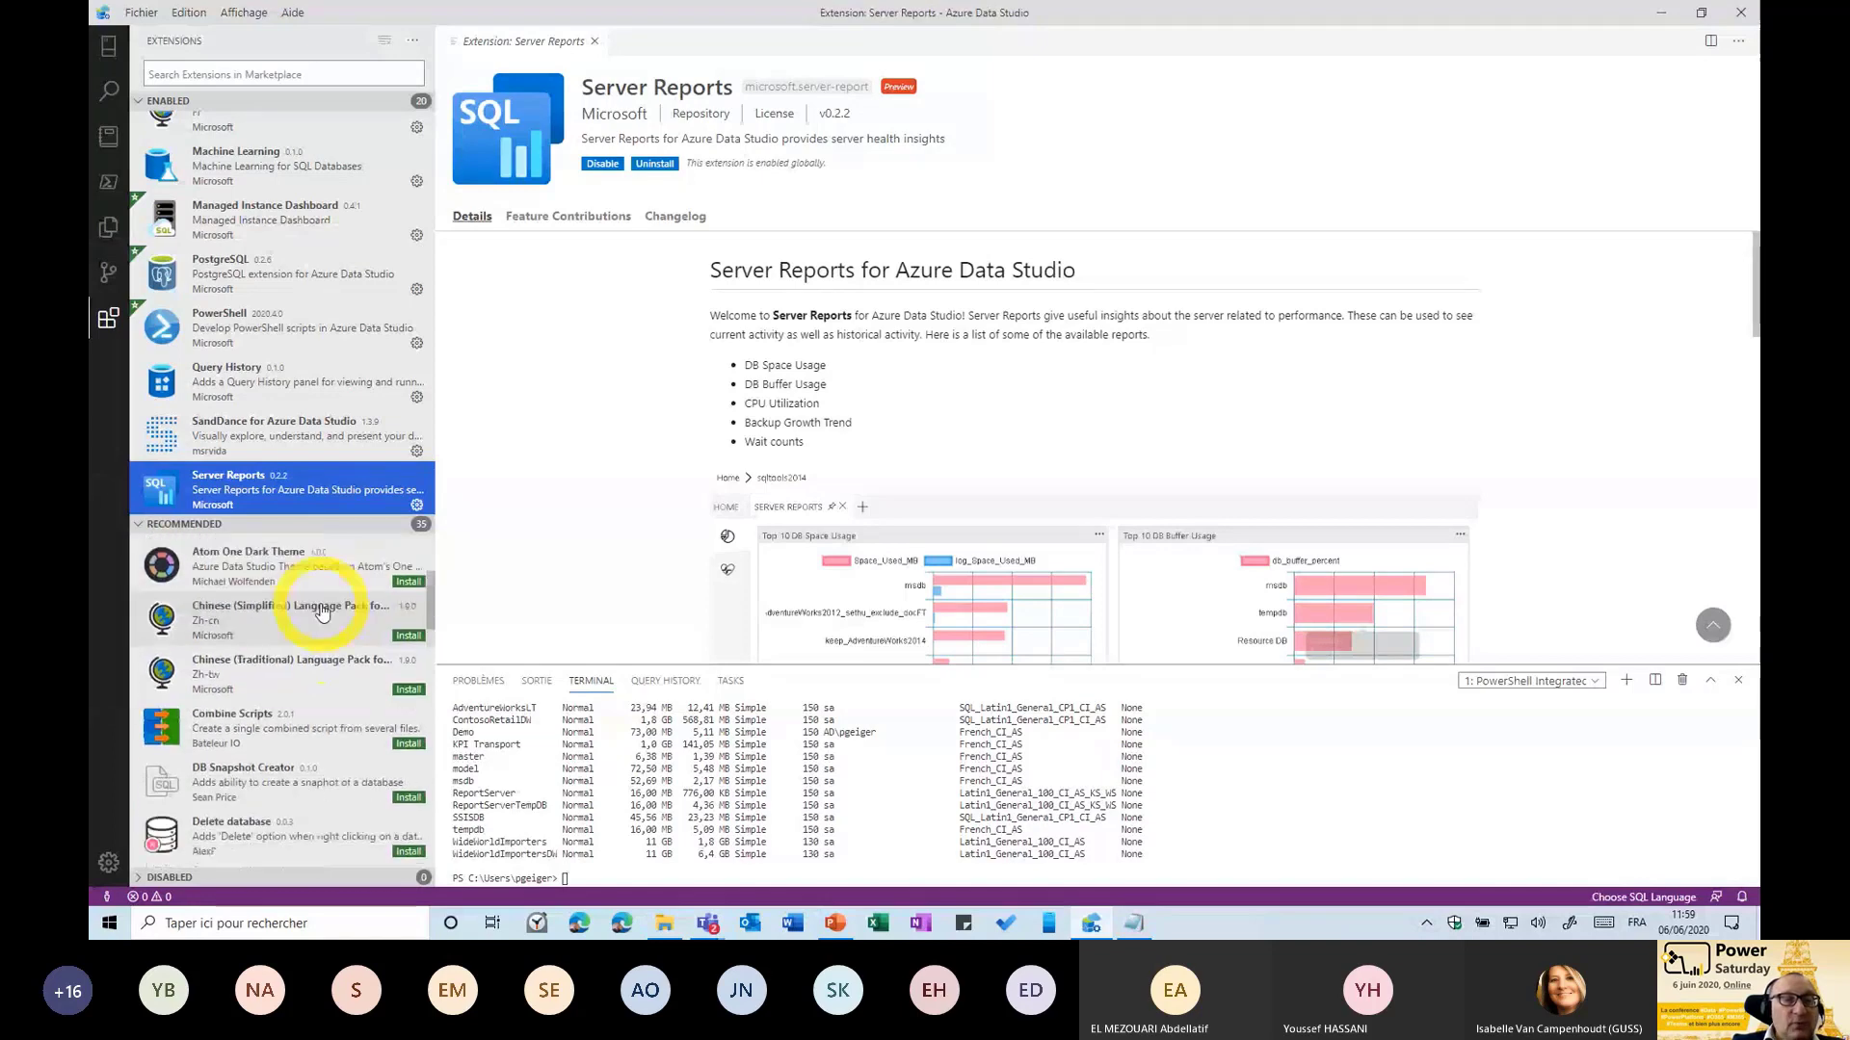
scroll(320, 613, "down", 5)
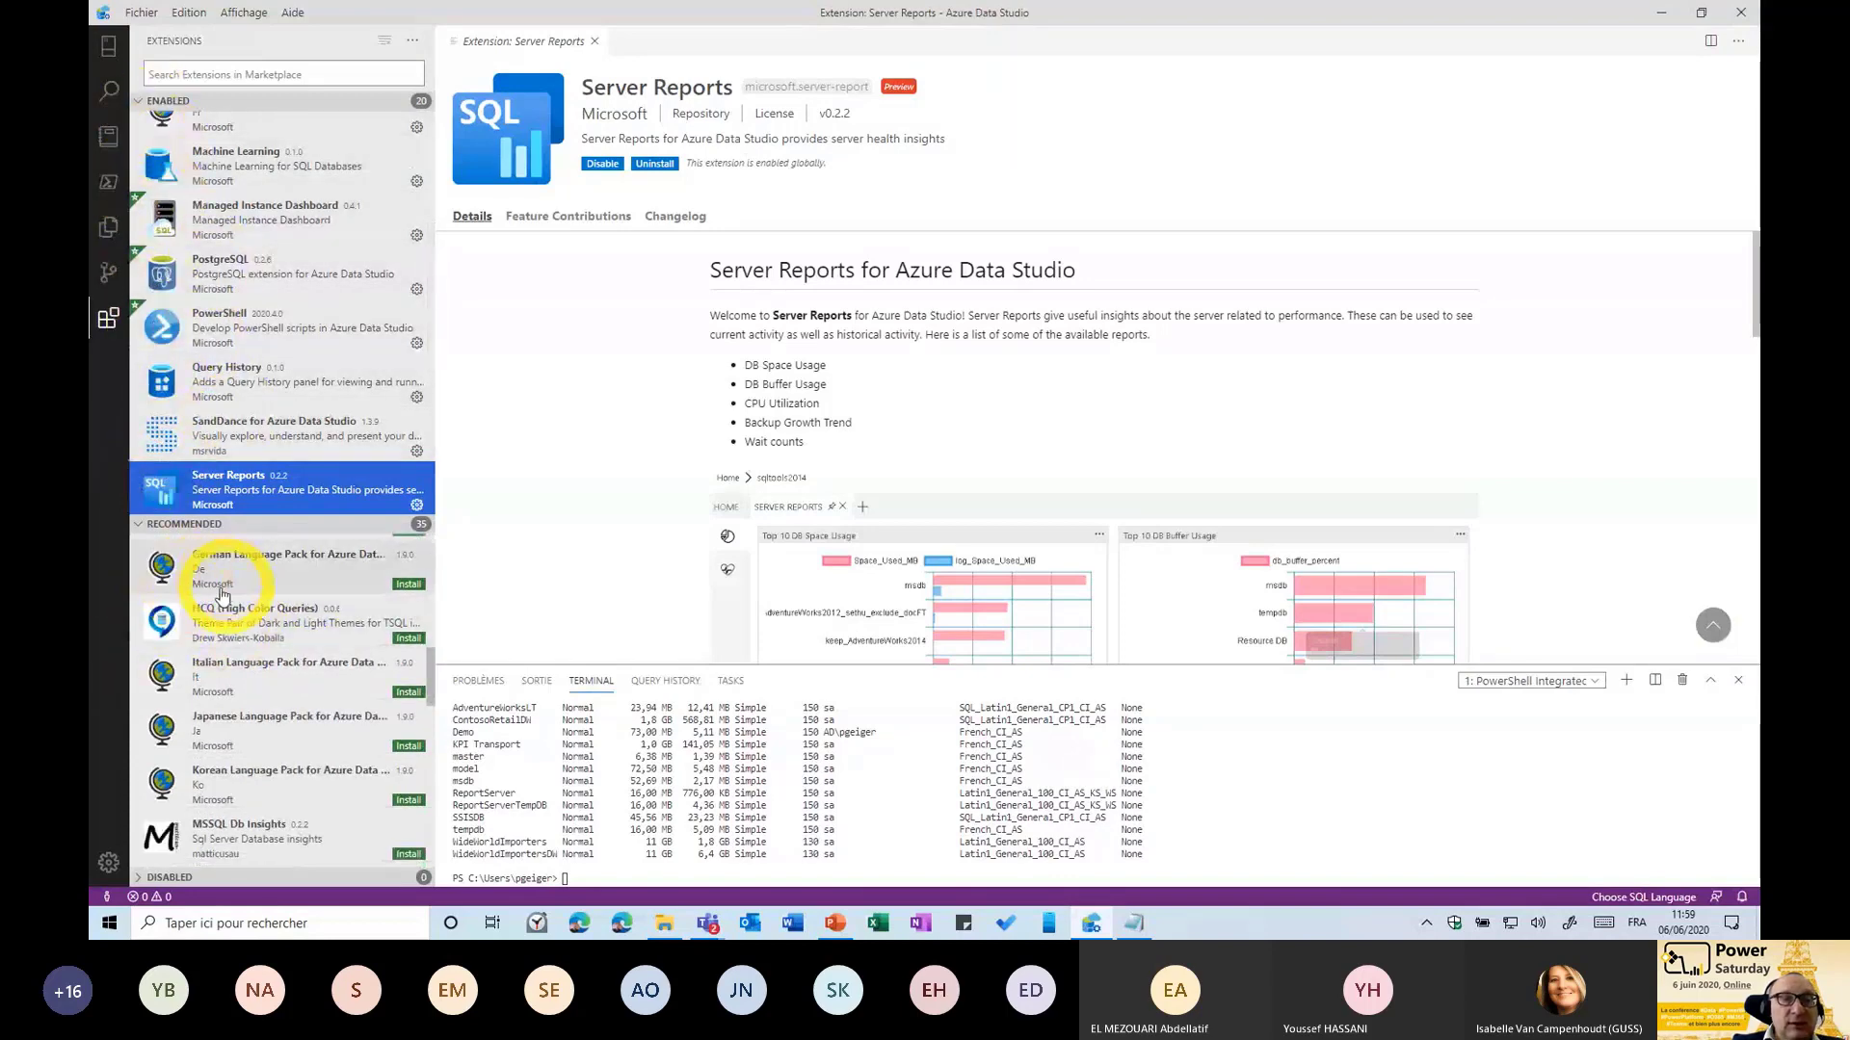
scroll(277, 648, "down", 3)
scroll(288, 650, "down", 2)
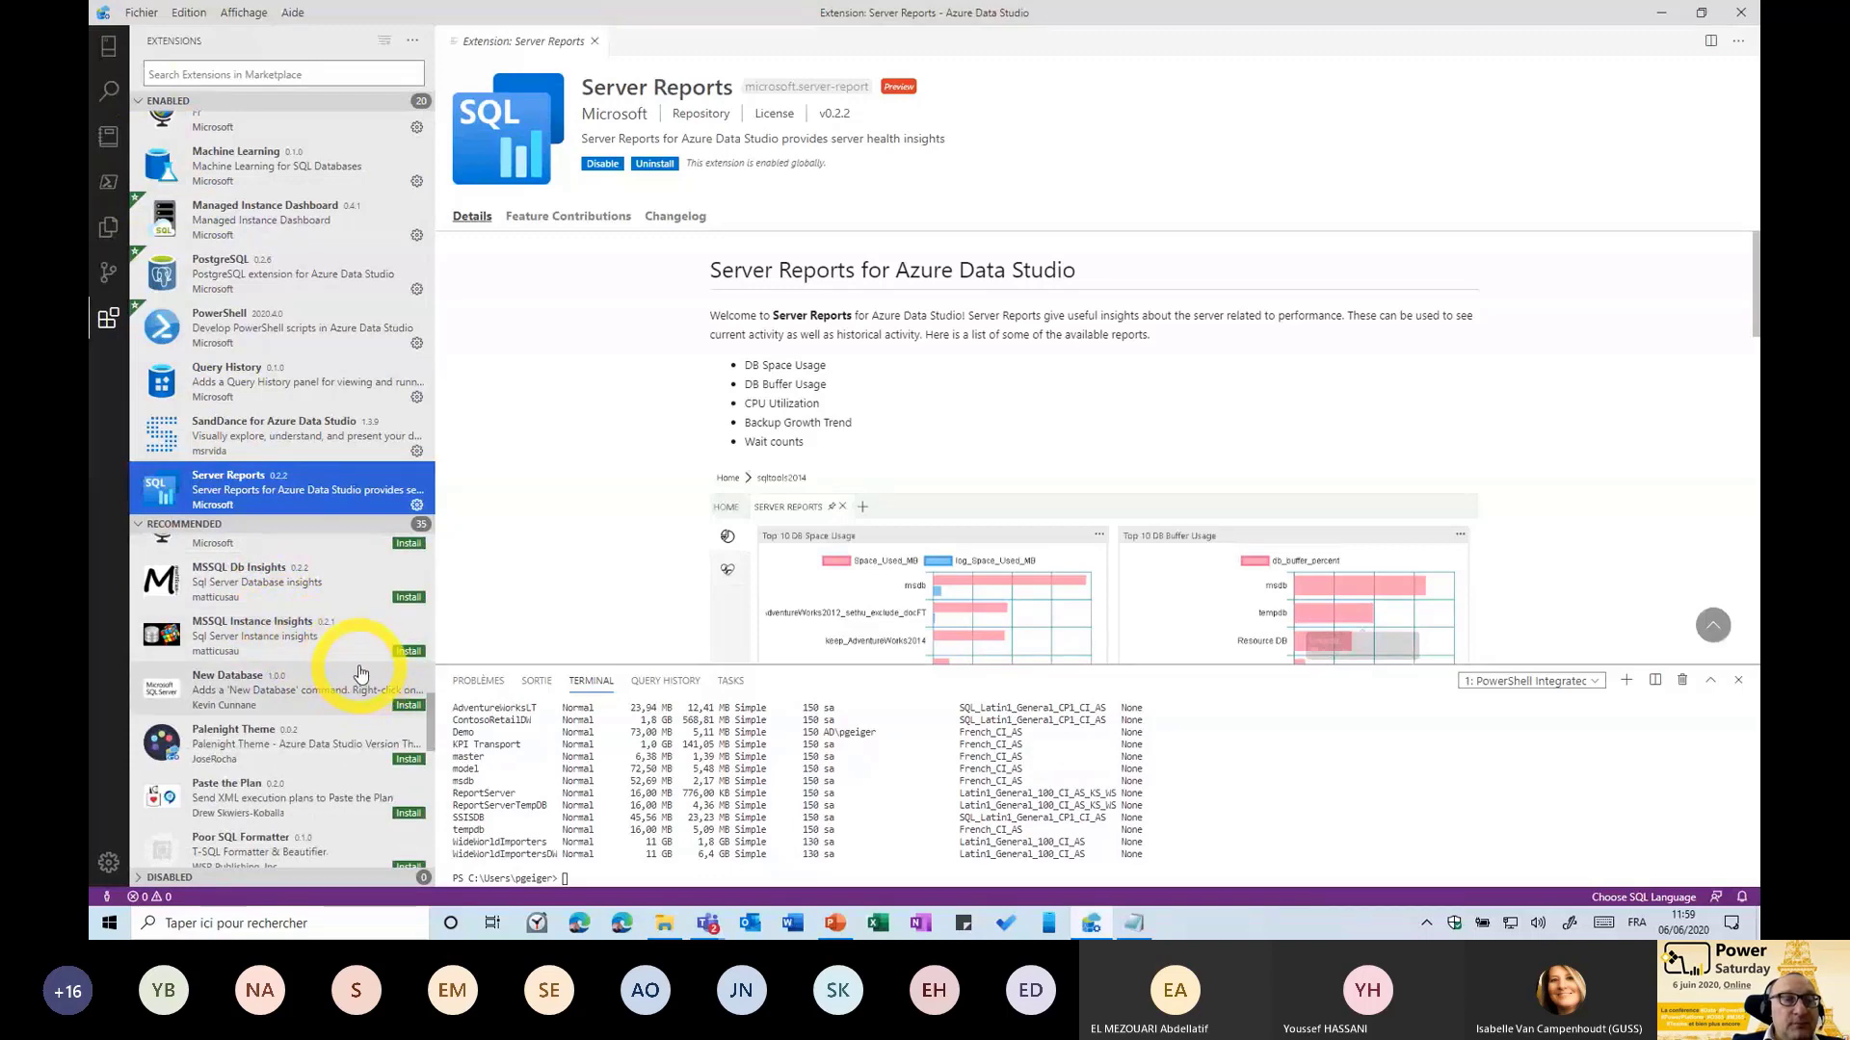
Search the extension marketplace for MYS and clear the search.
left_click(192, 74)
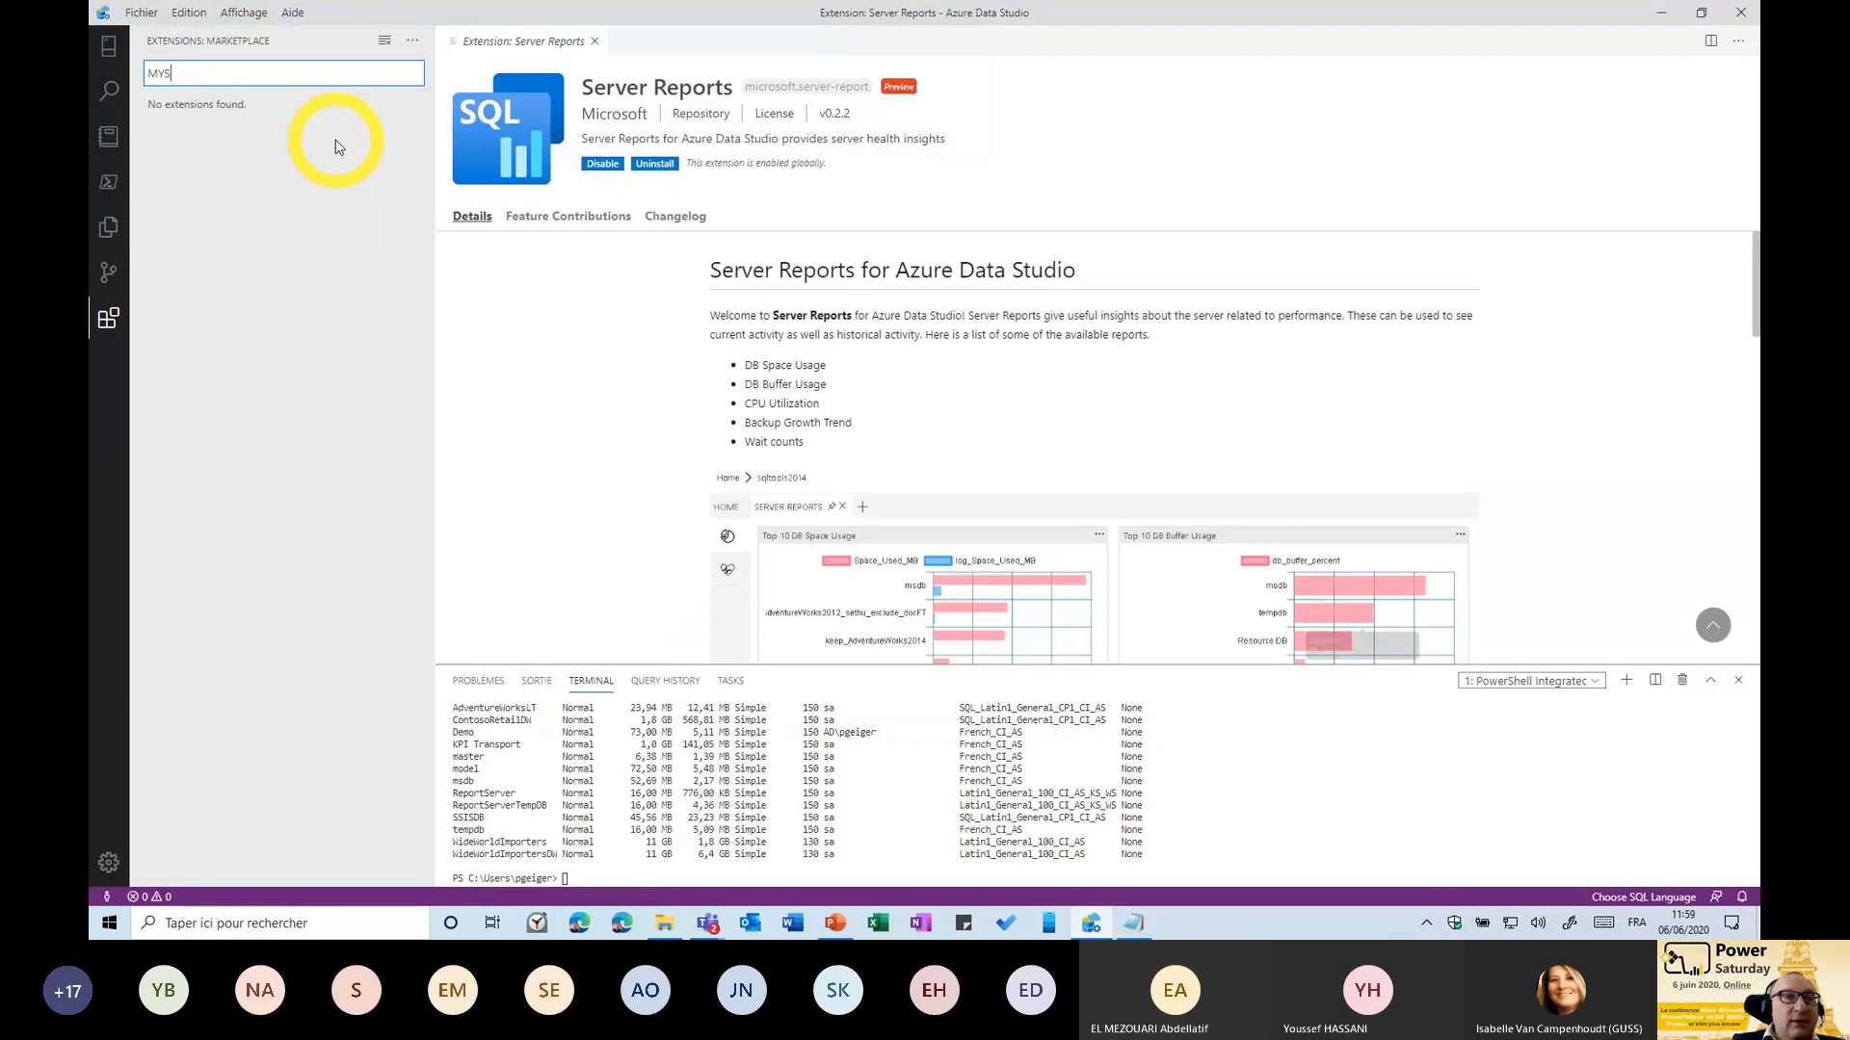
key("BackSpace")
key("BackSpace")
key("BackSpace")
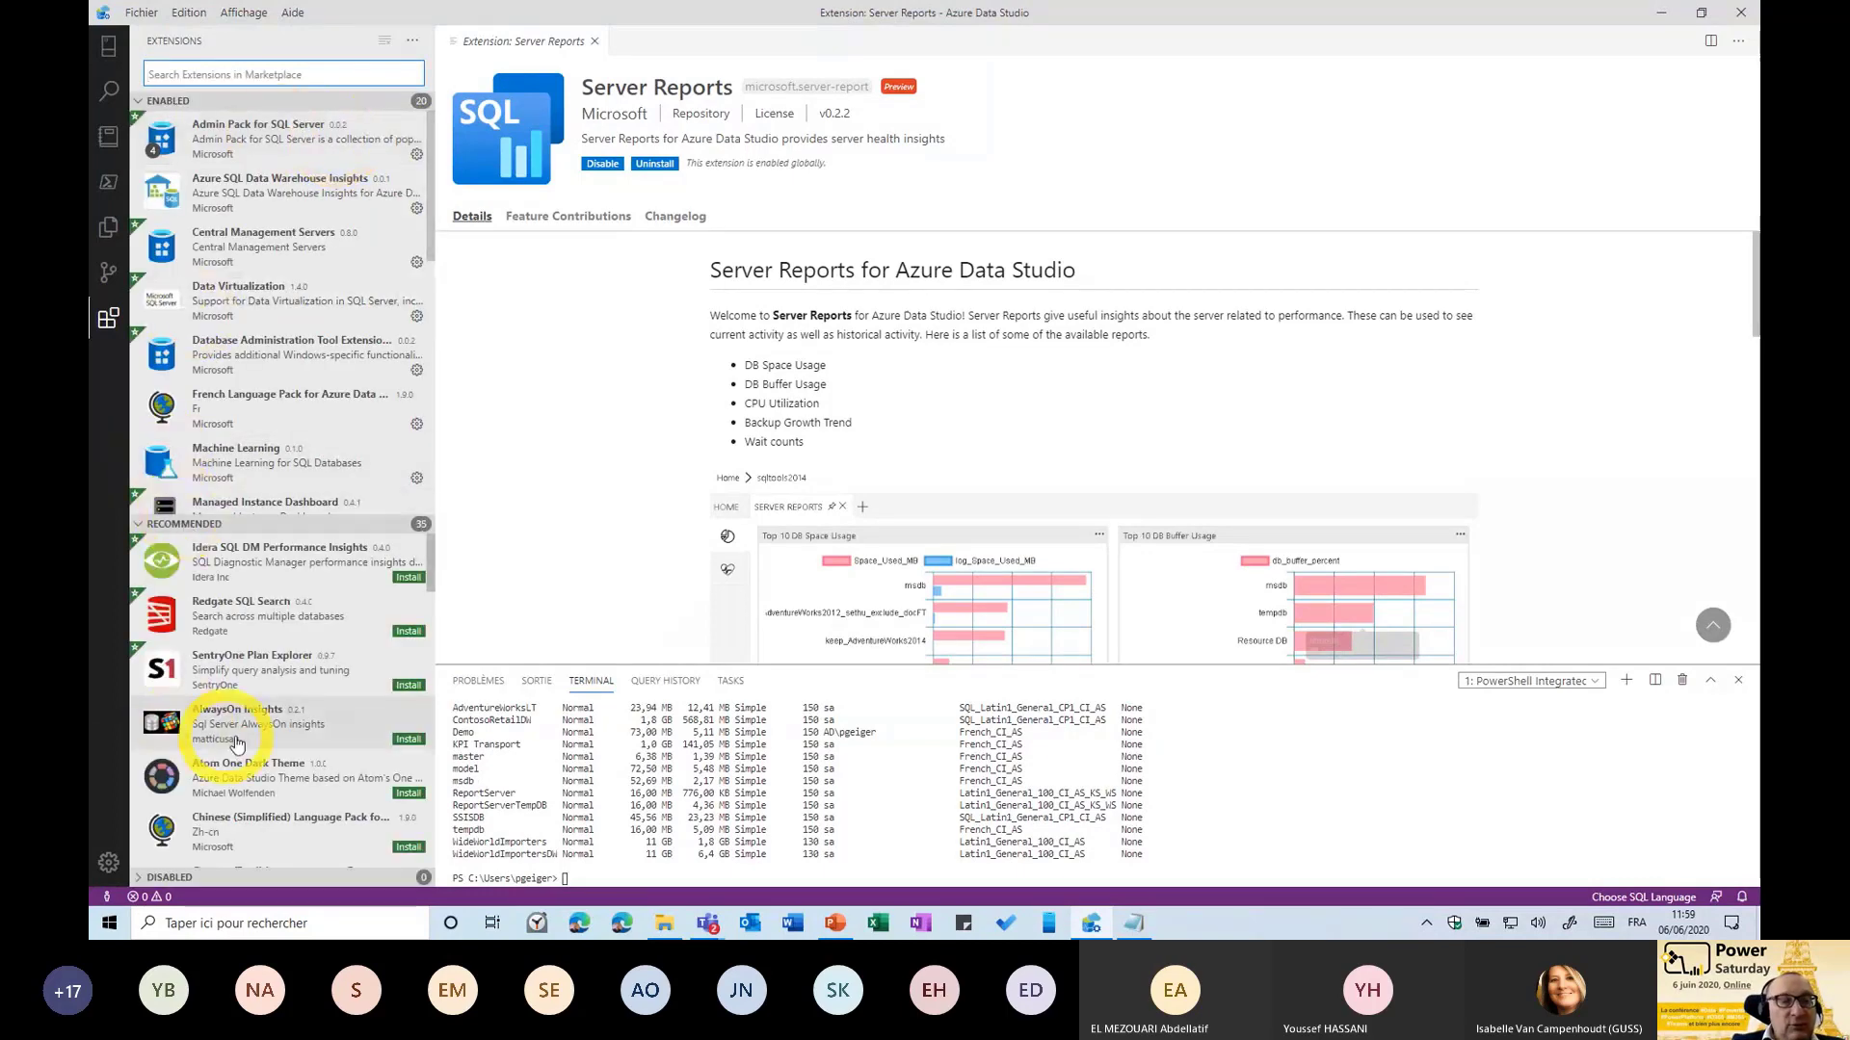
Look through the recommended extensions again, down to TSQL Checker at the end of the list.
scroll(246, 704, "down", 10)
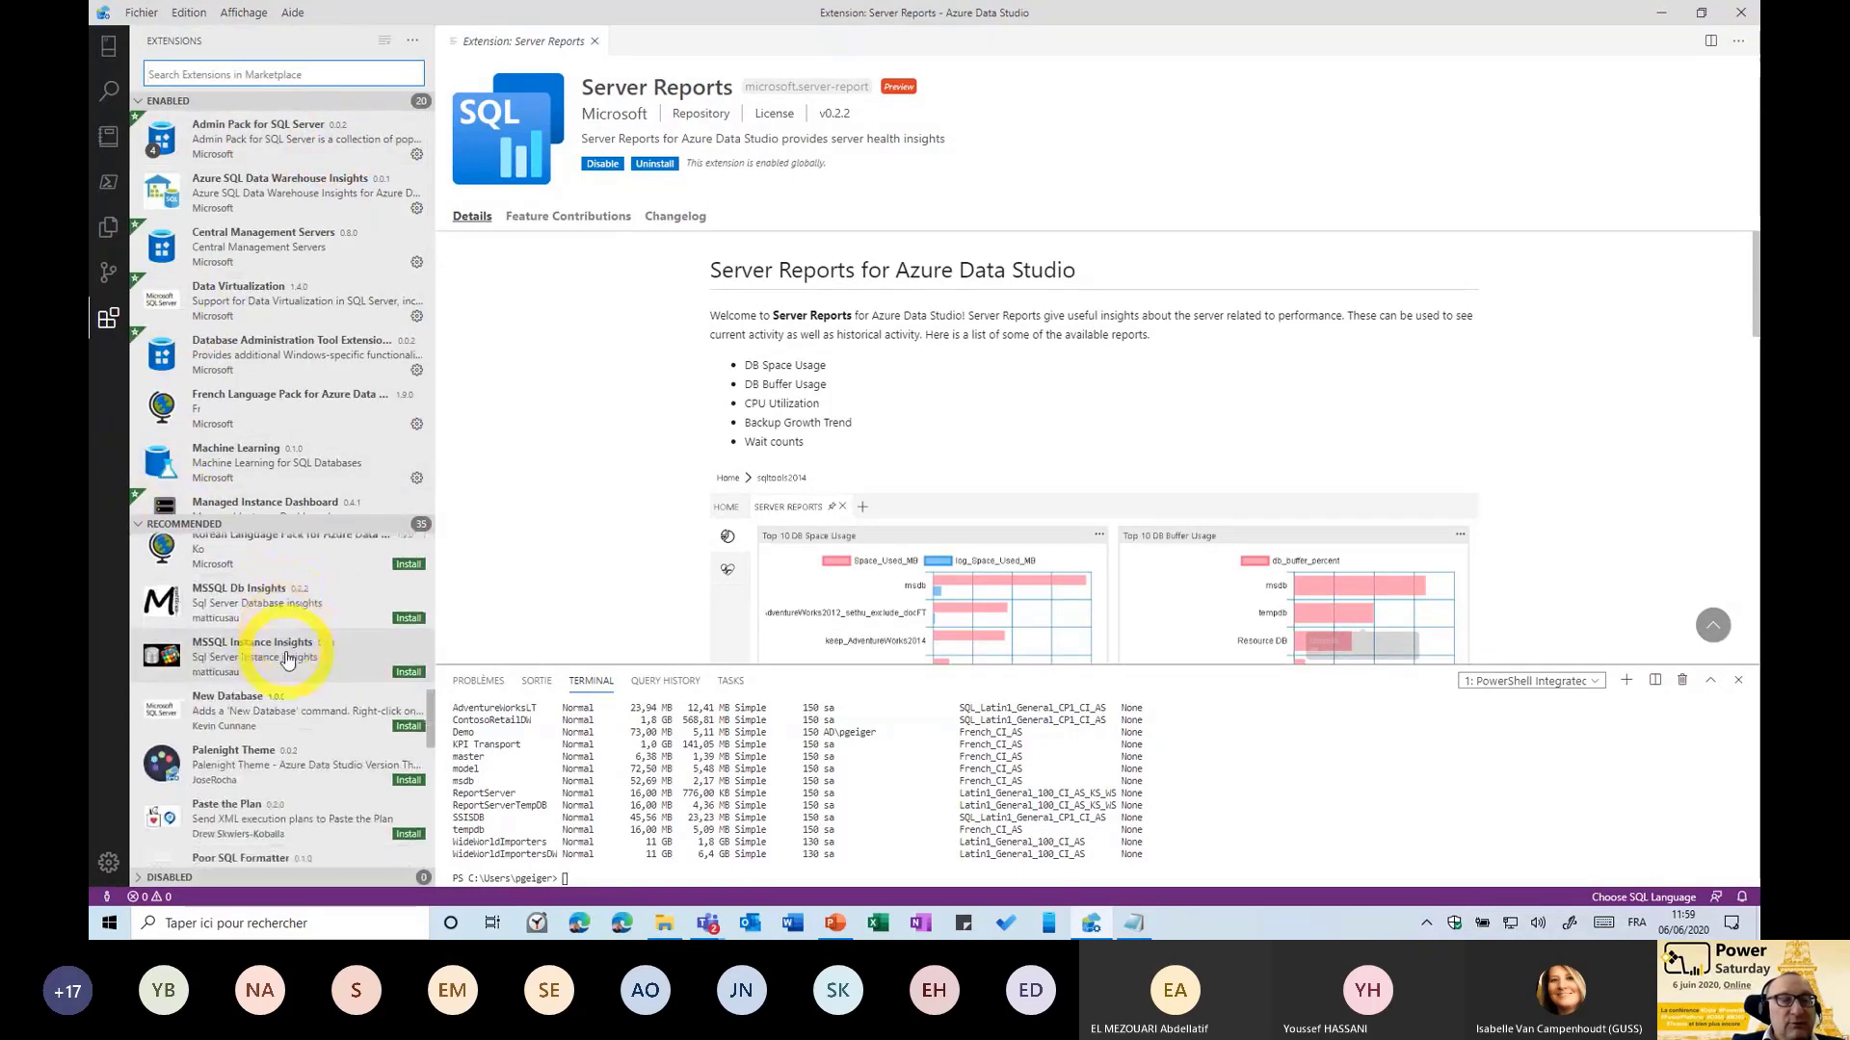
scroll(287, 658, "down", 8)
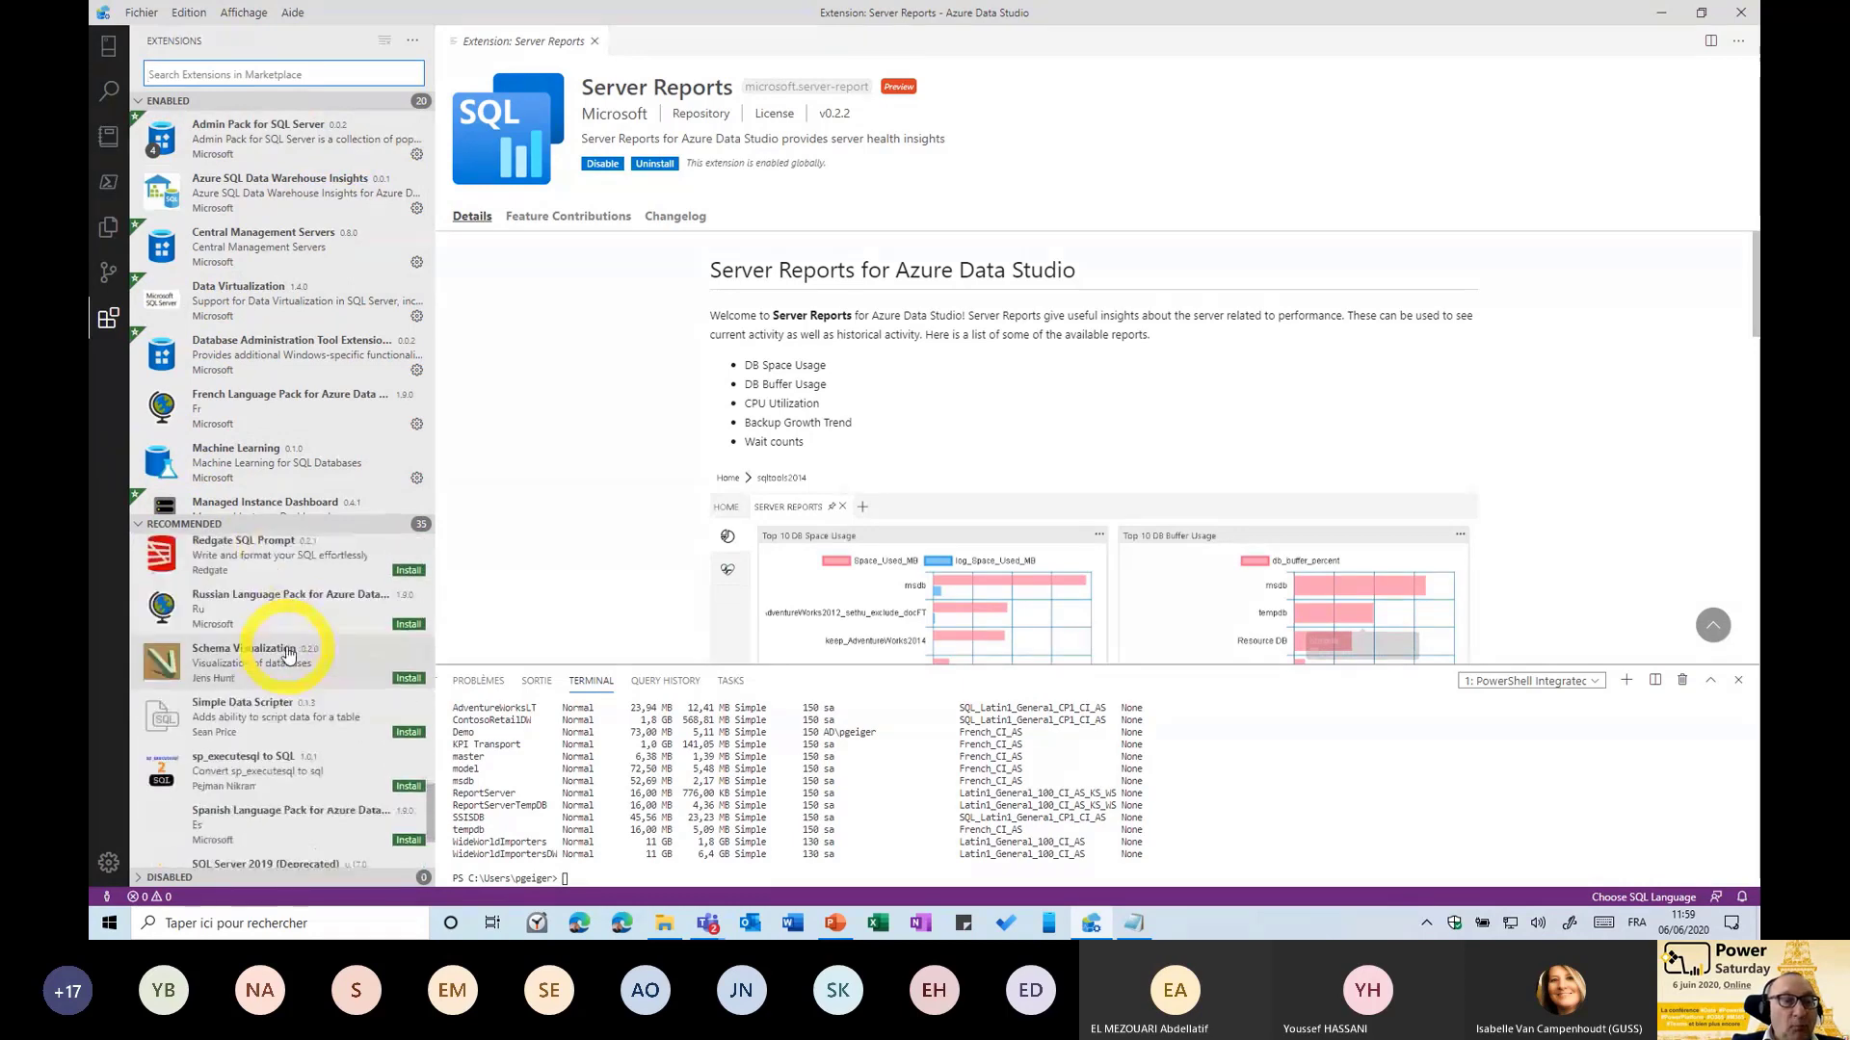
scroll(287, 654, "down", 4)
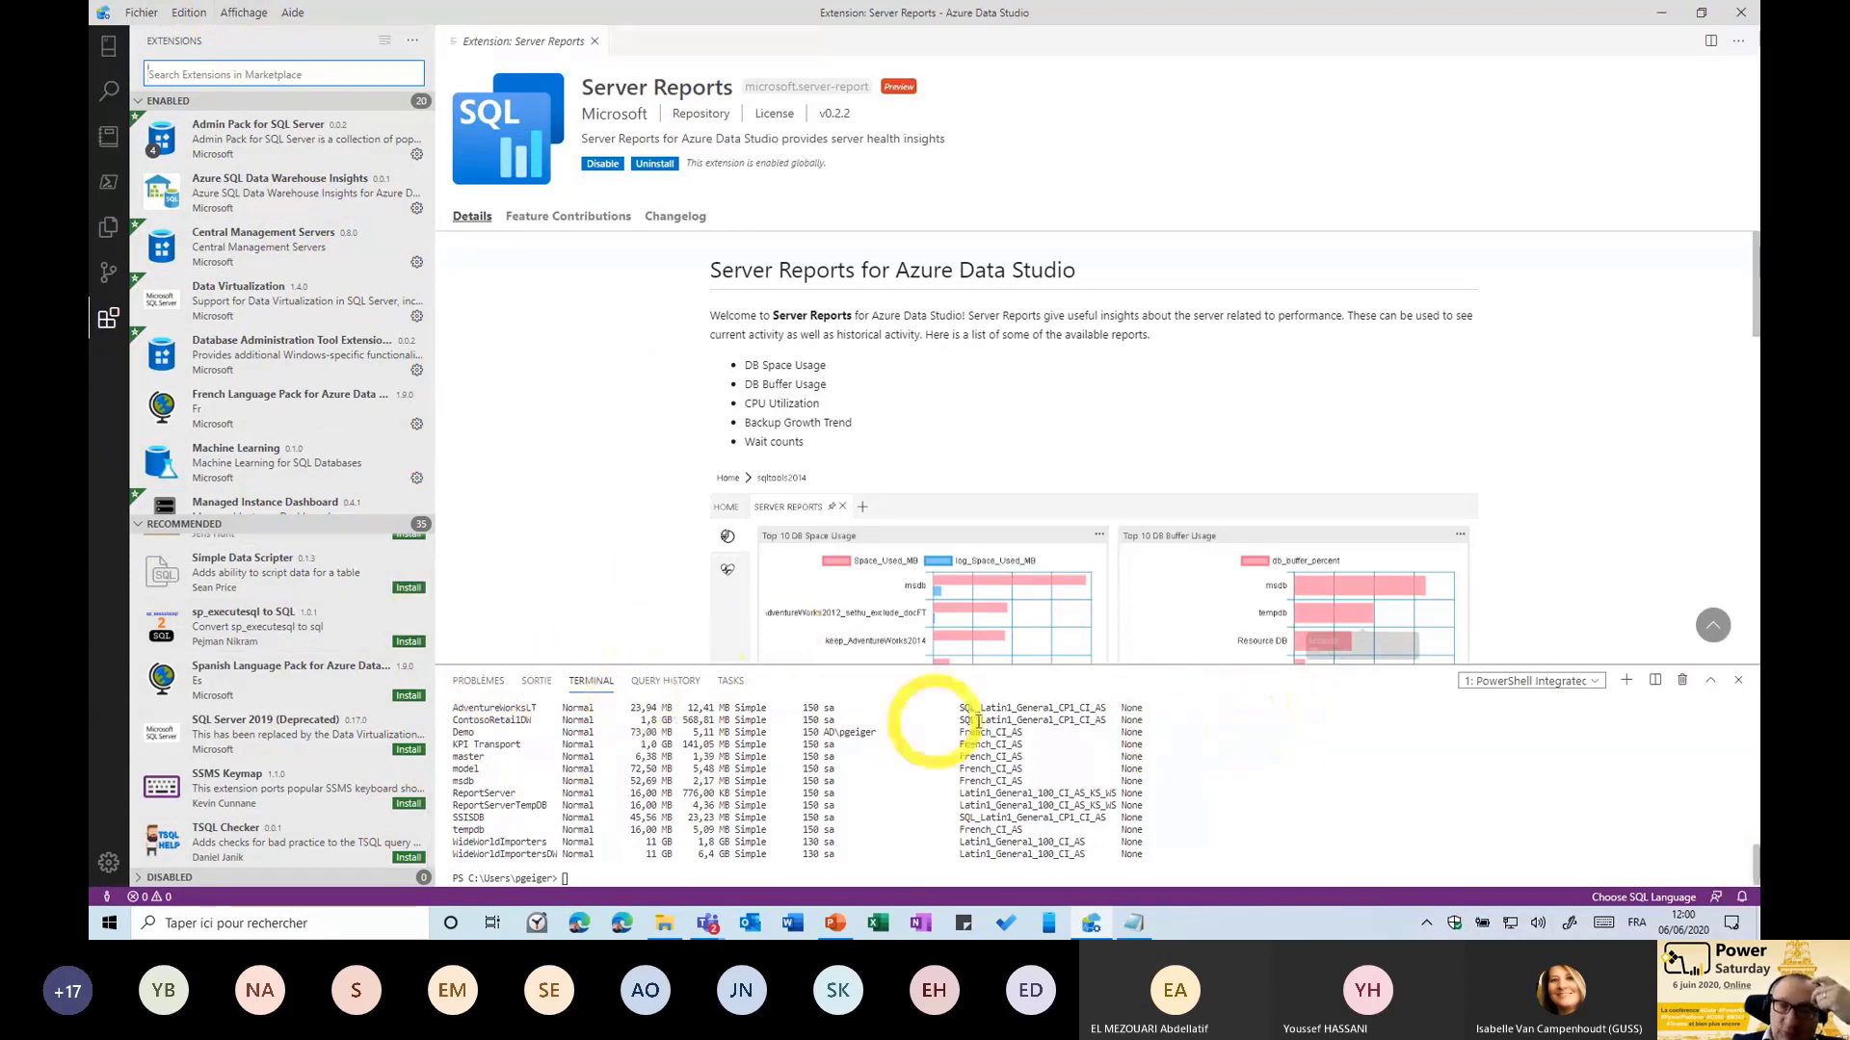
Display the problems list and the output logs of the Extensions and MSSQL channels.
left_click(479, 681)
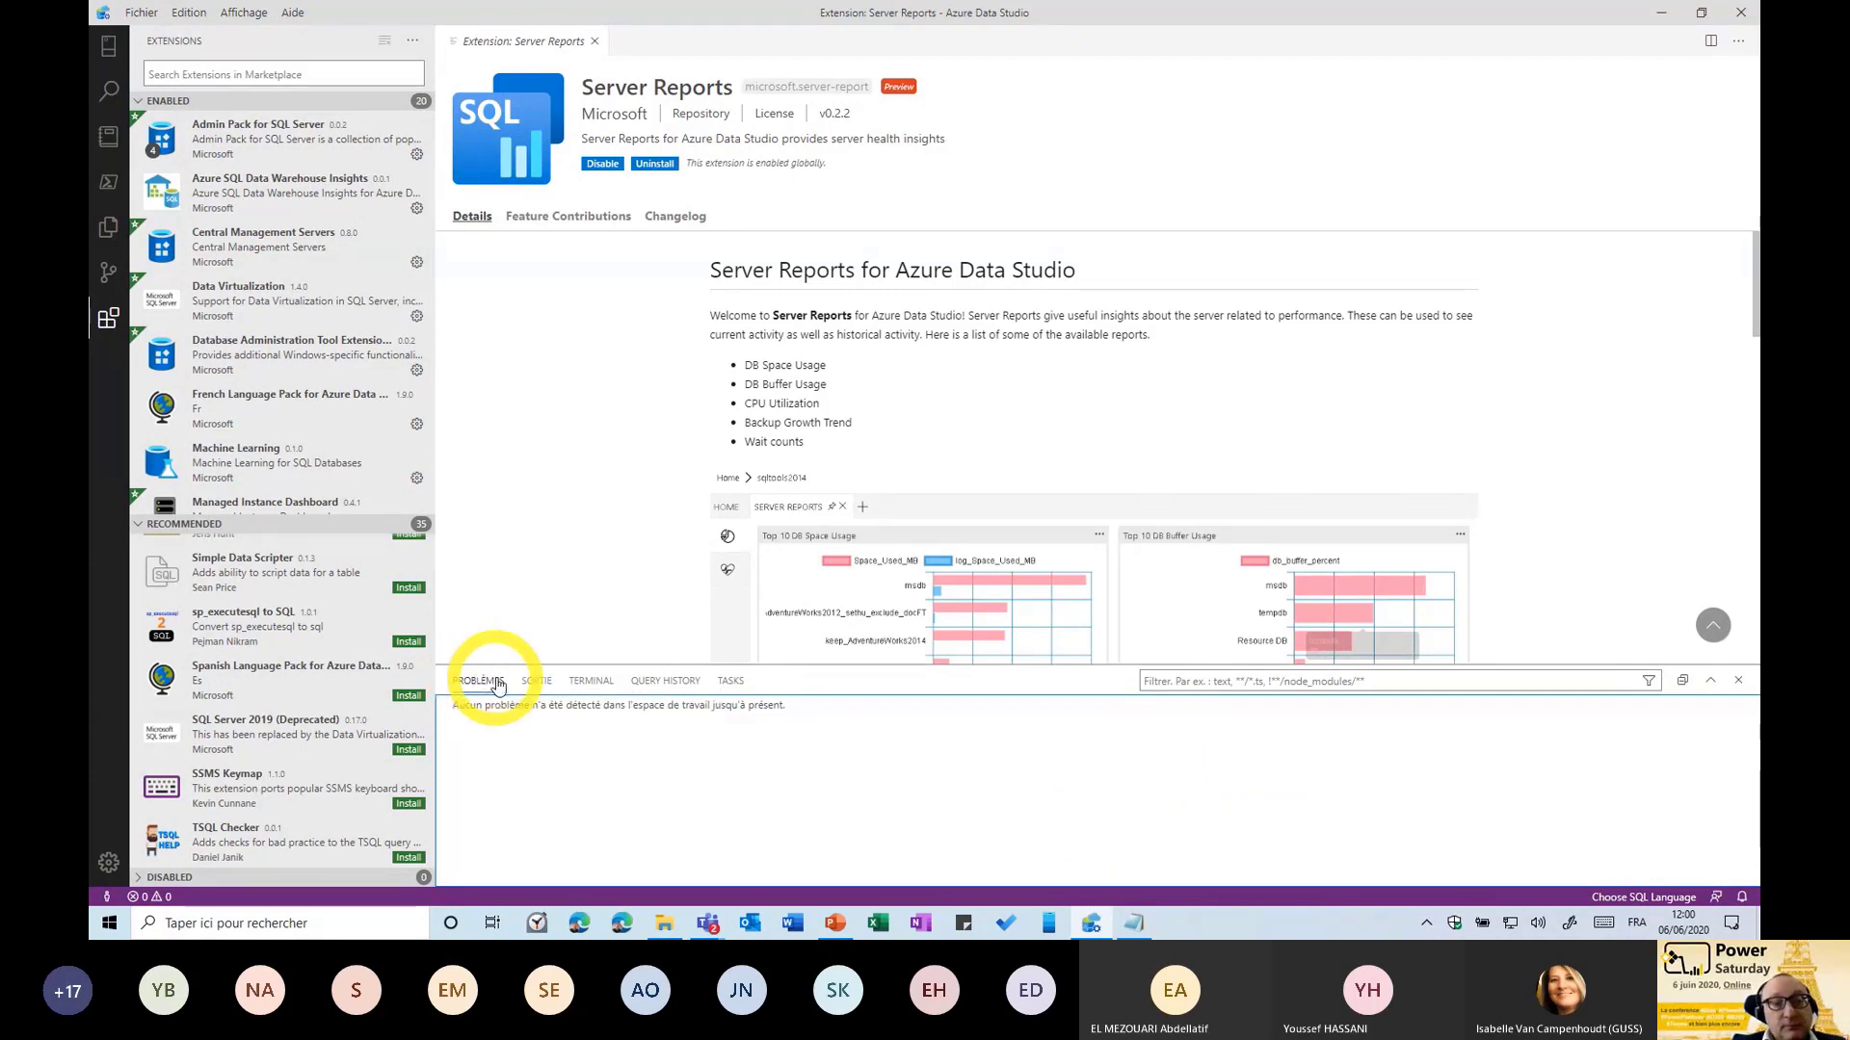
left_click(545, 681)
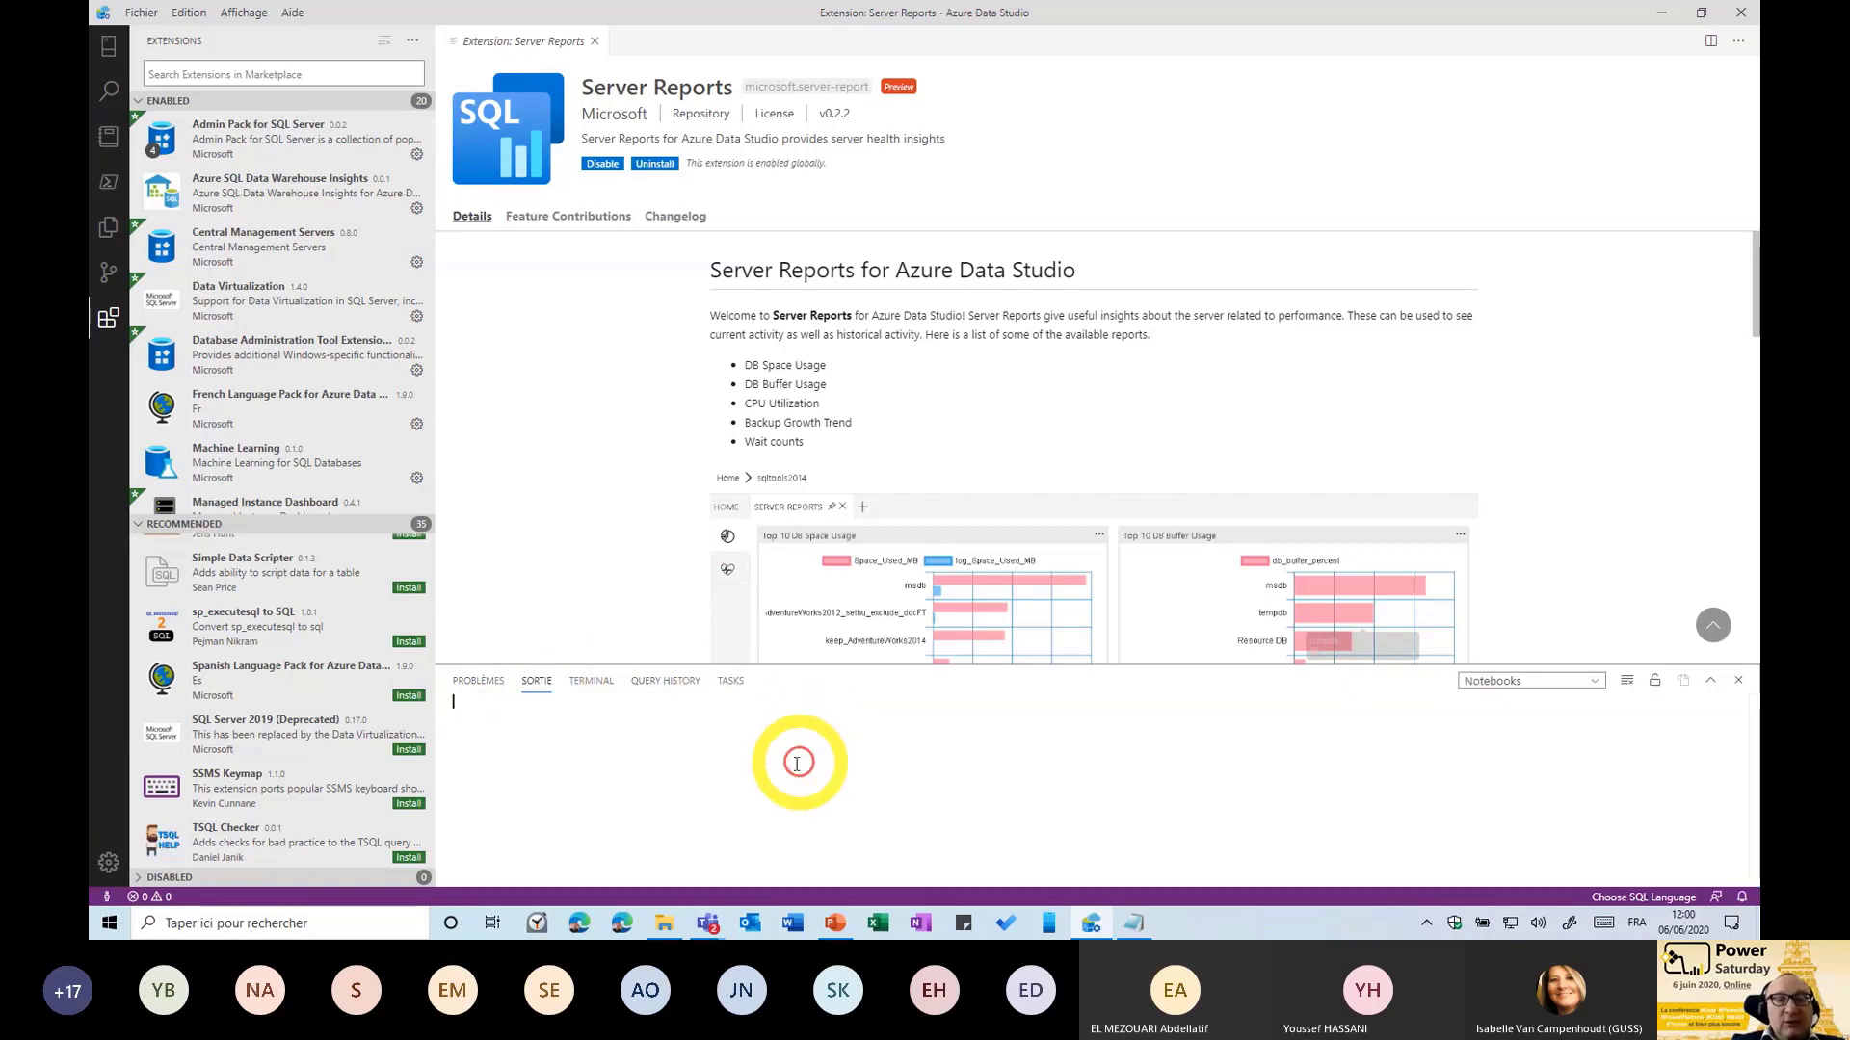
left_click(1530, 683)
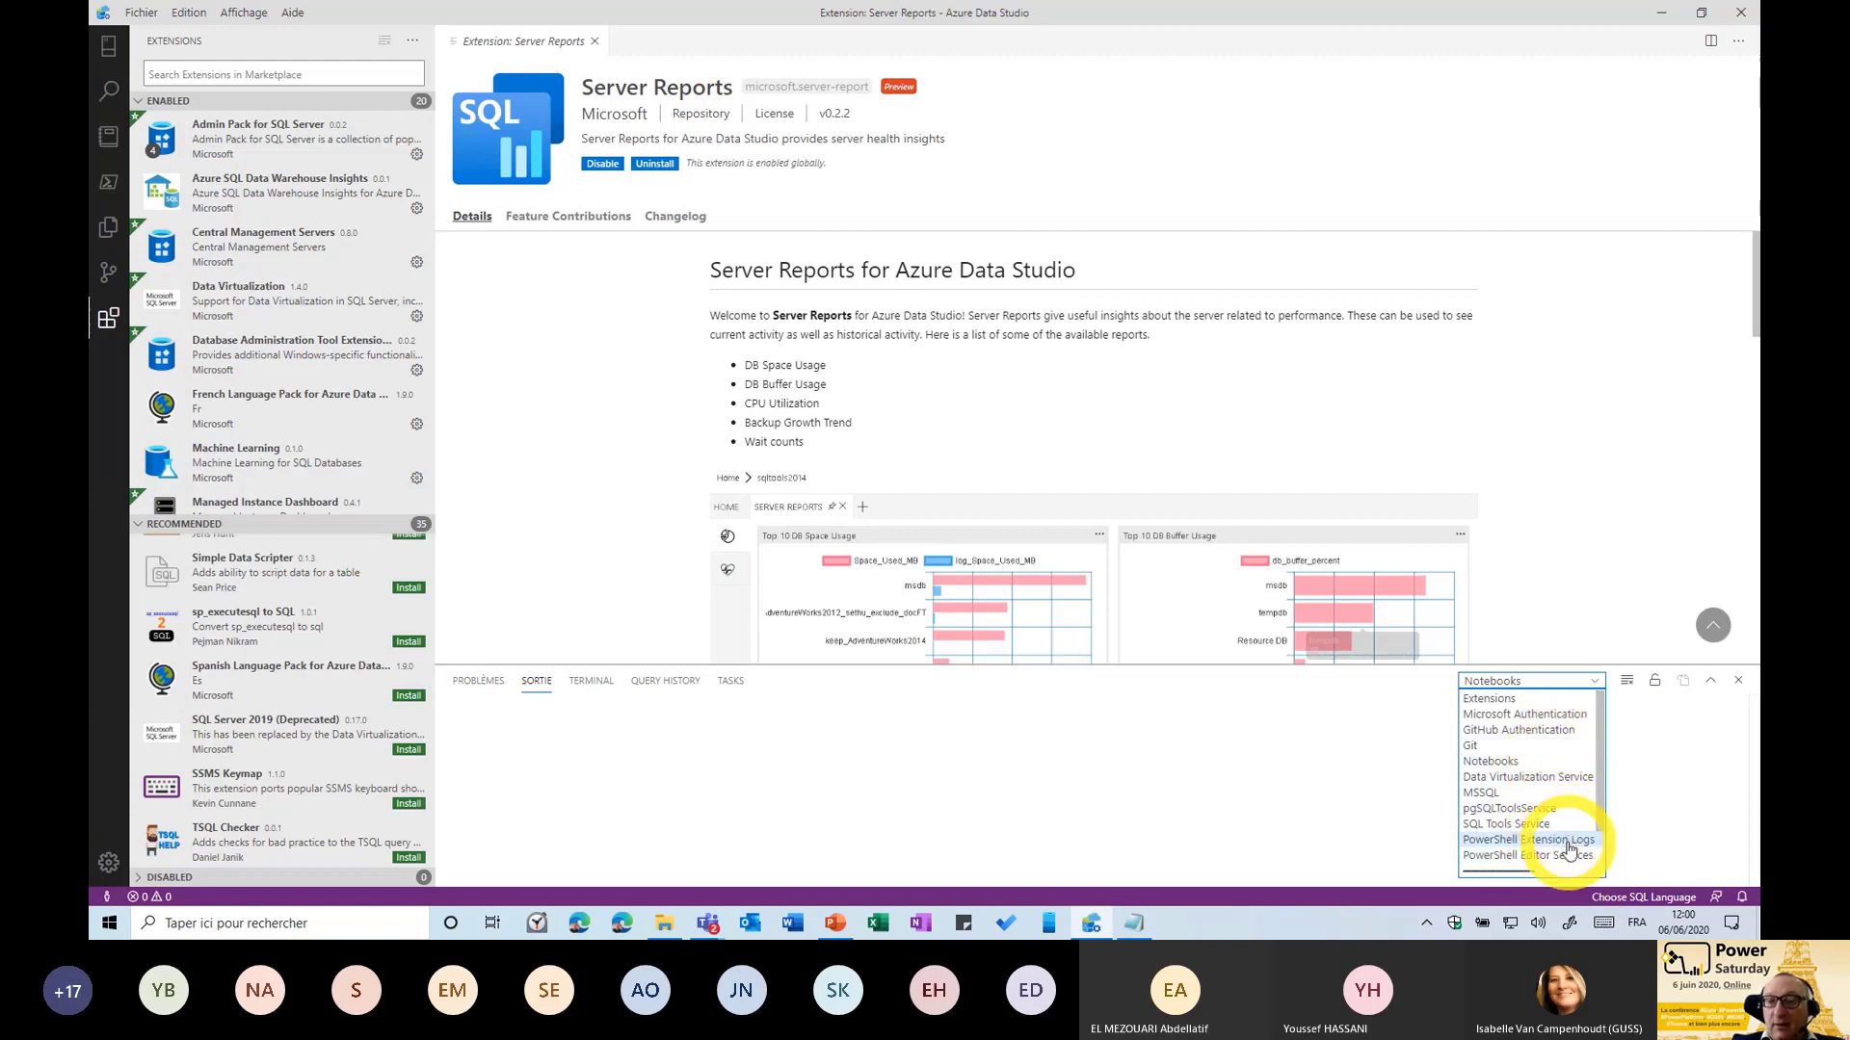
left_click(1509, 698)
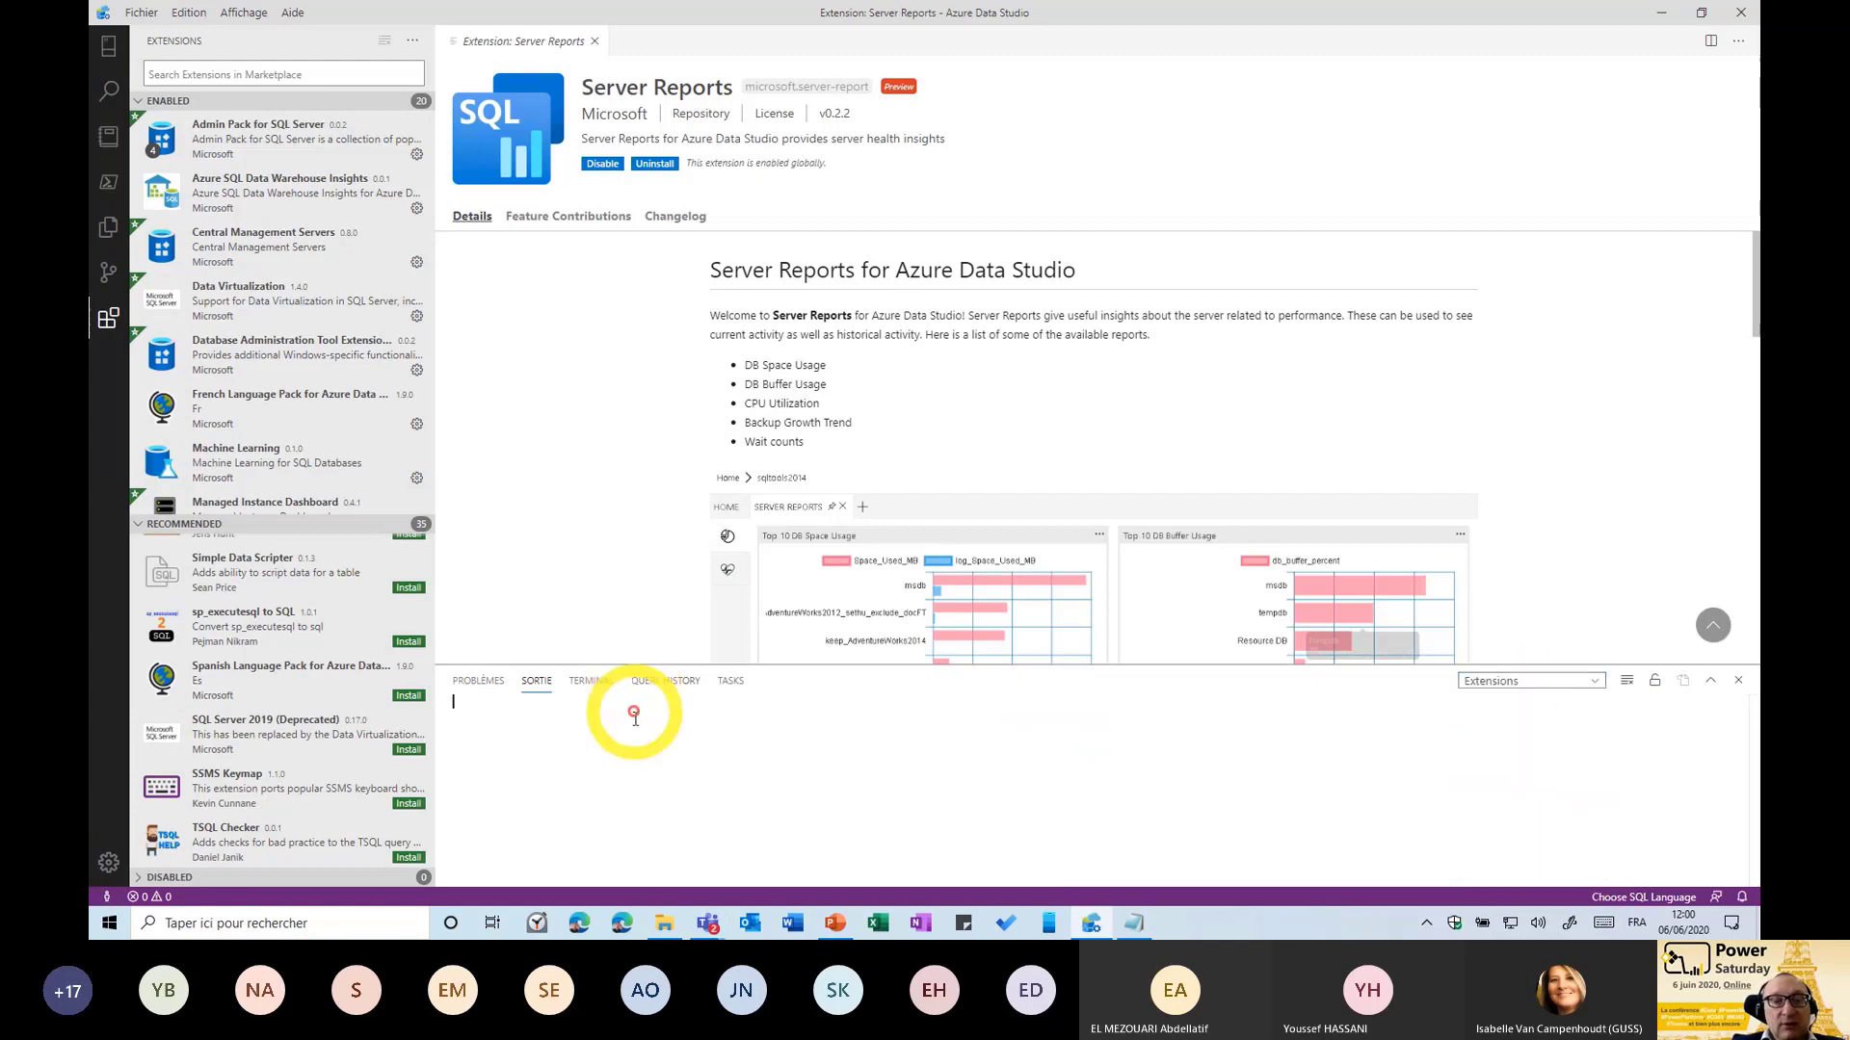
left_click(1520, 682)
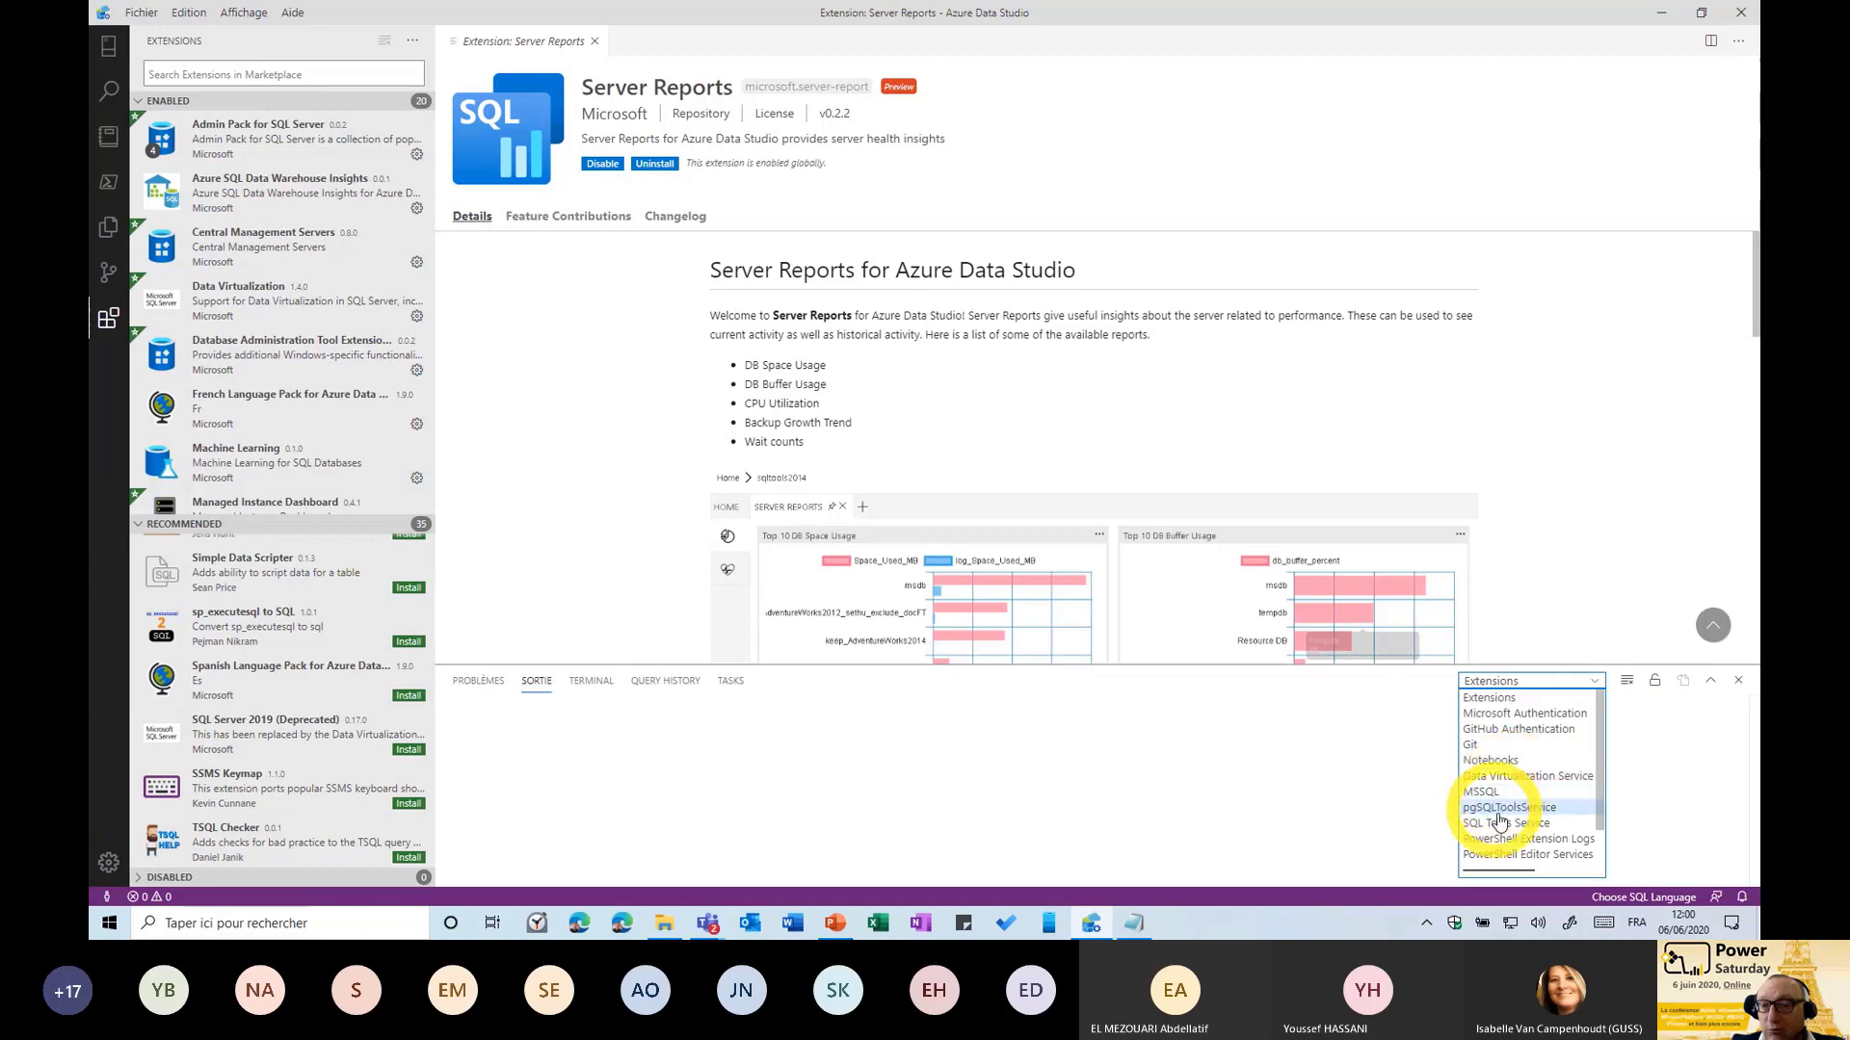
left_click(1484, 790)
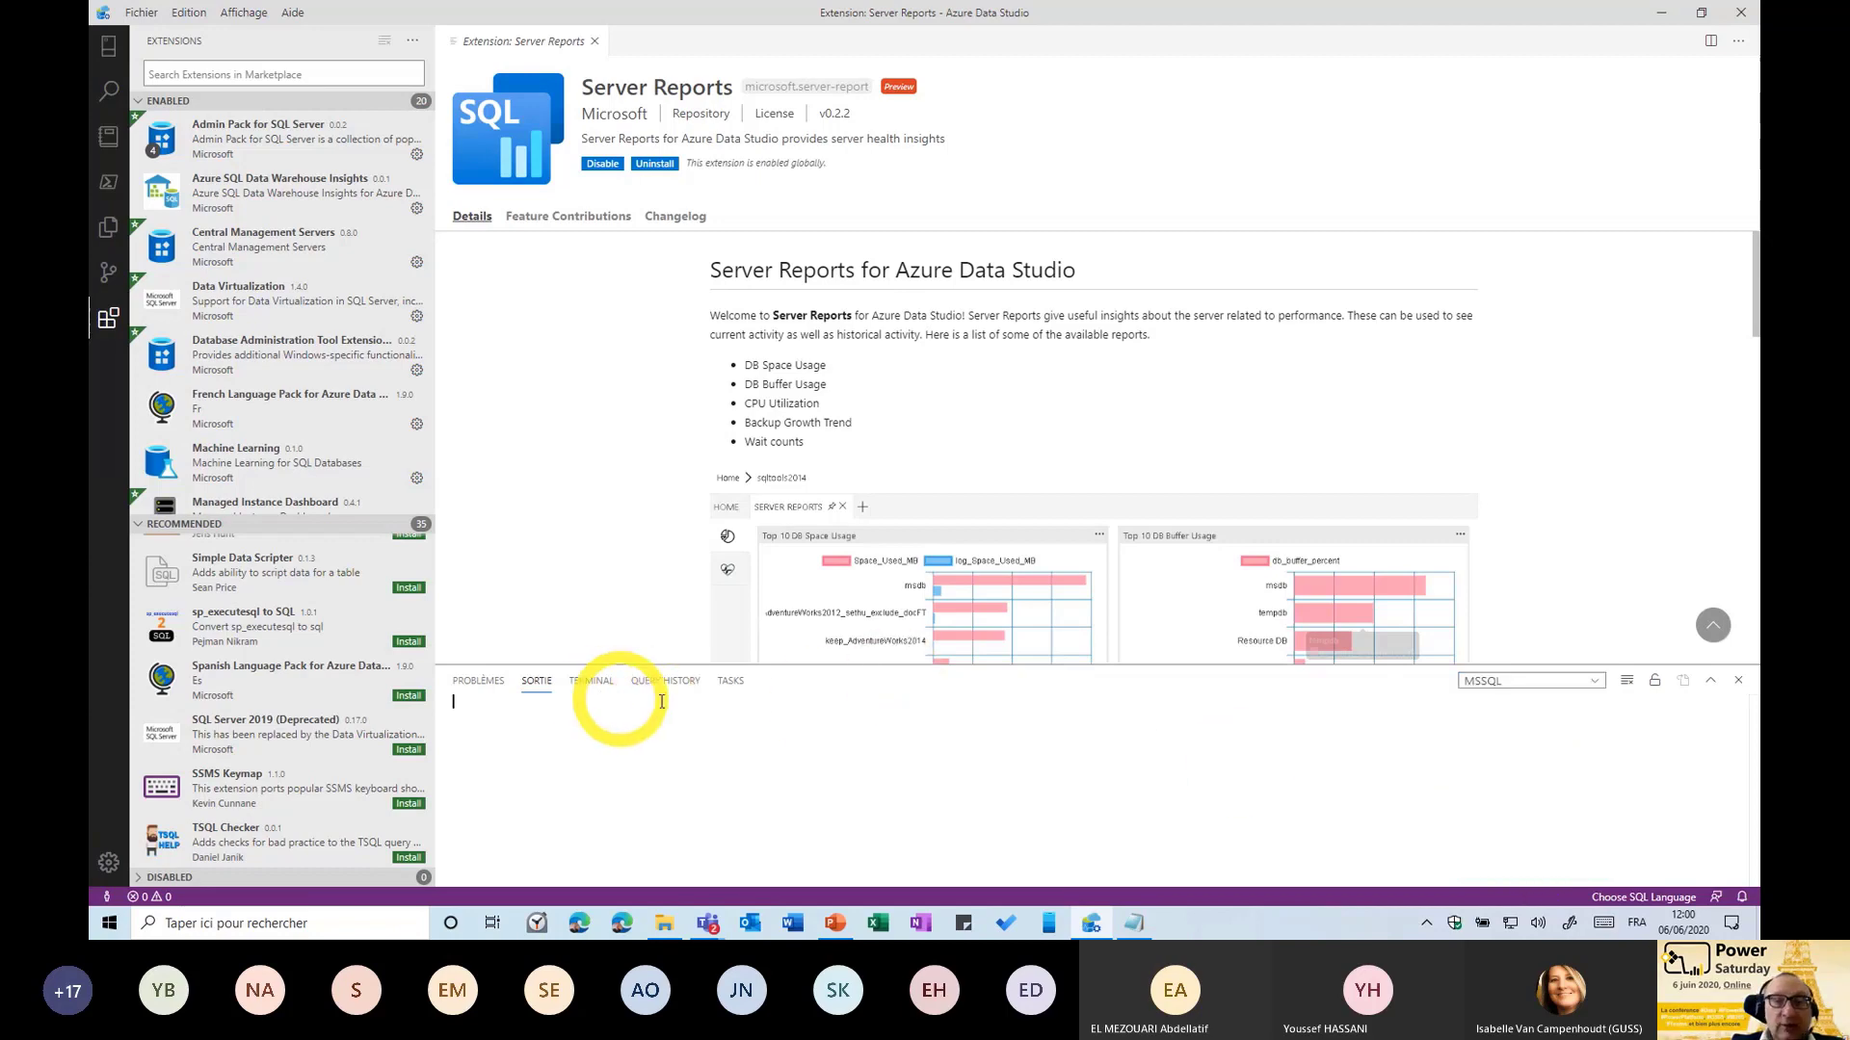
Run $PSVersionTable in the PowerShell Integrated Console terminal and output the PowerShell host details.
left_click(583, 690)
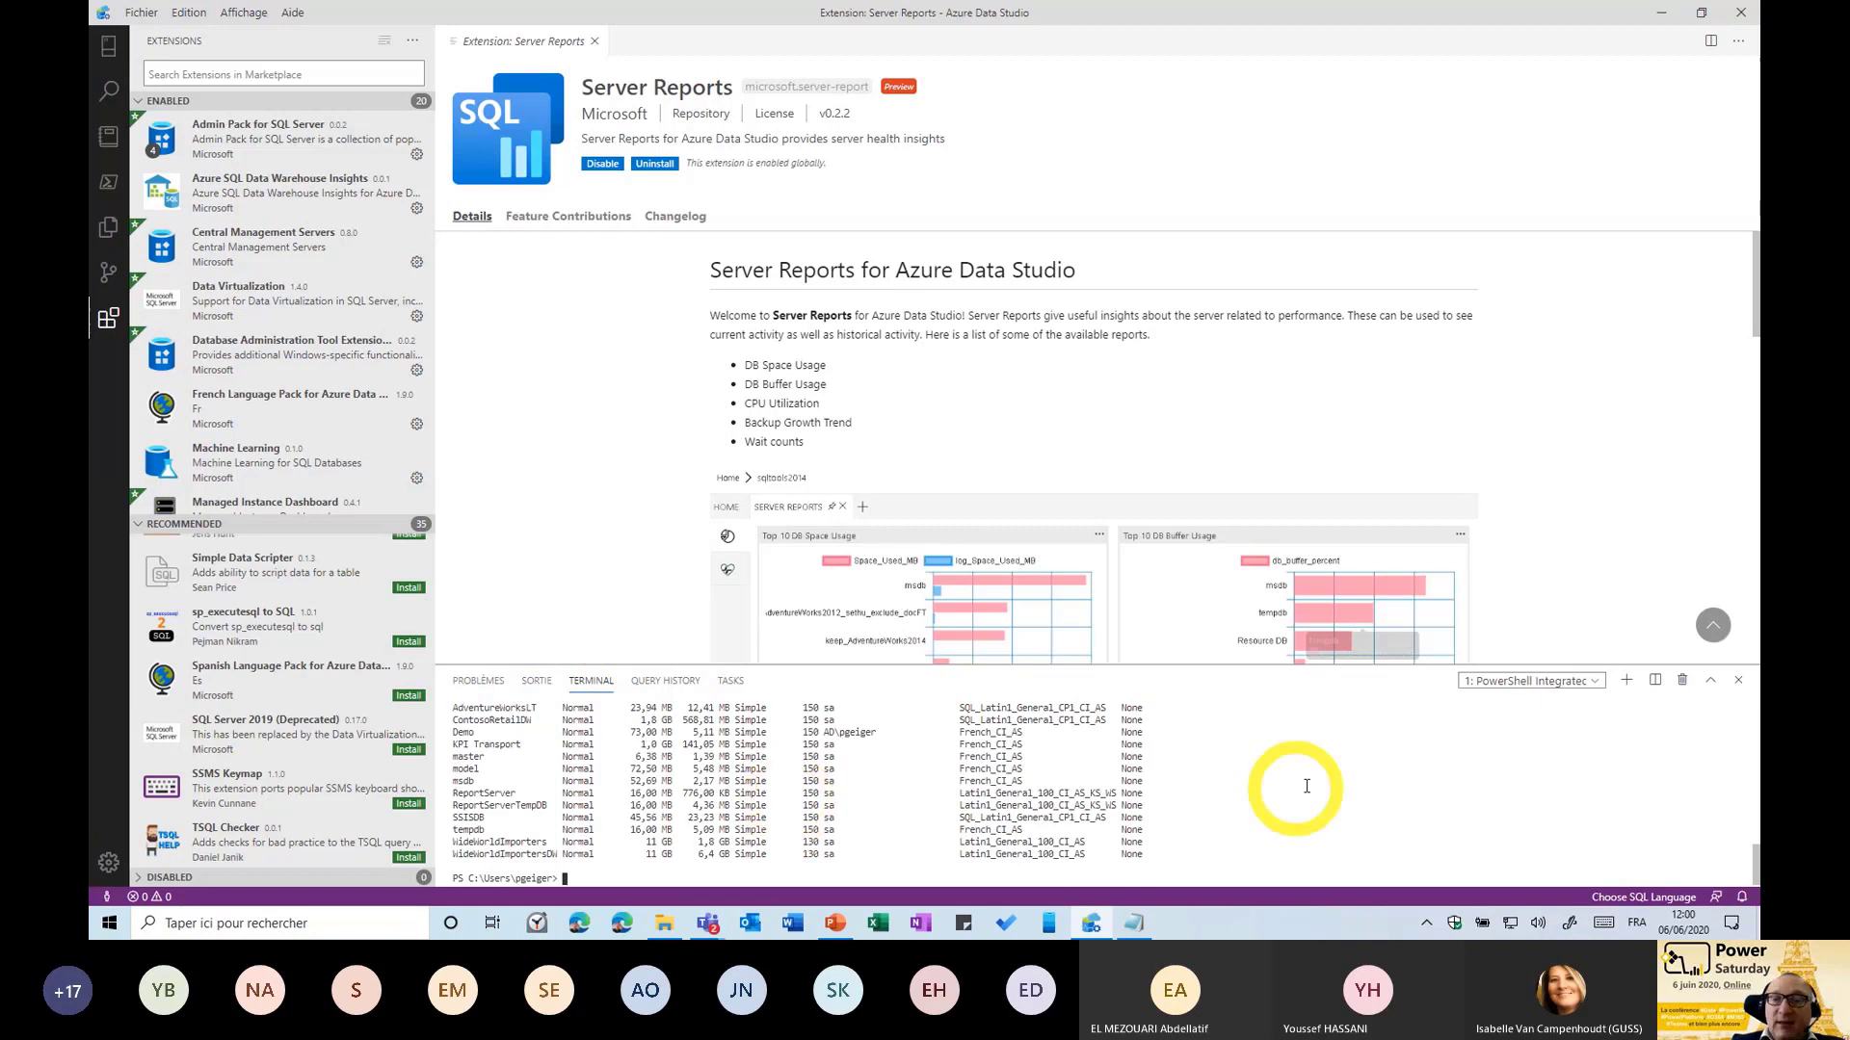
left_click(1510, 682)
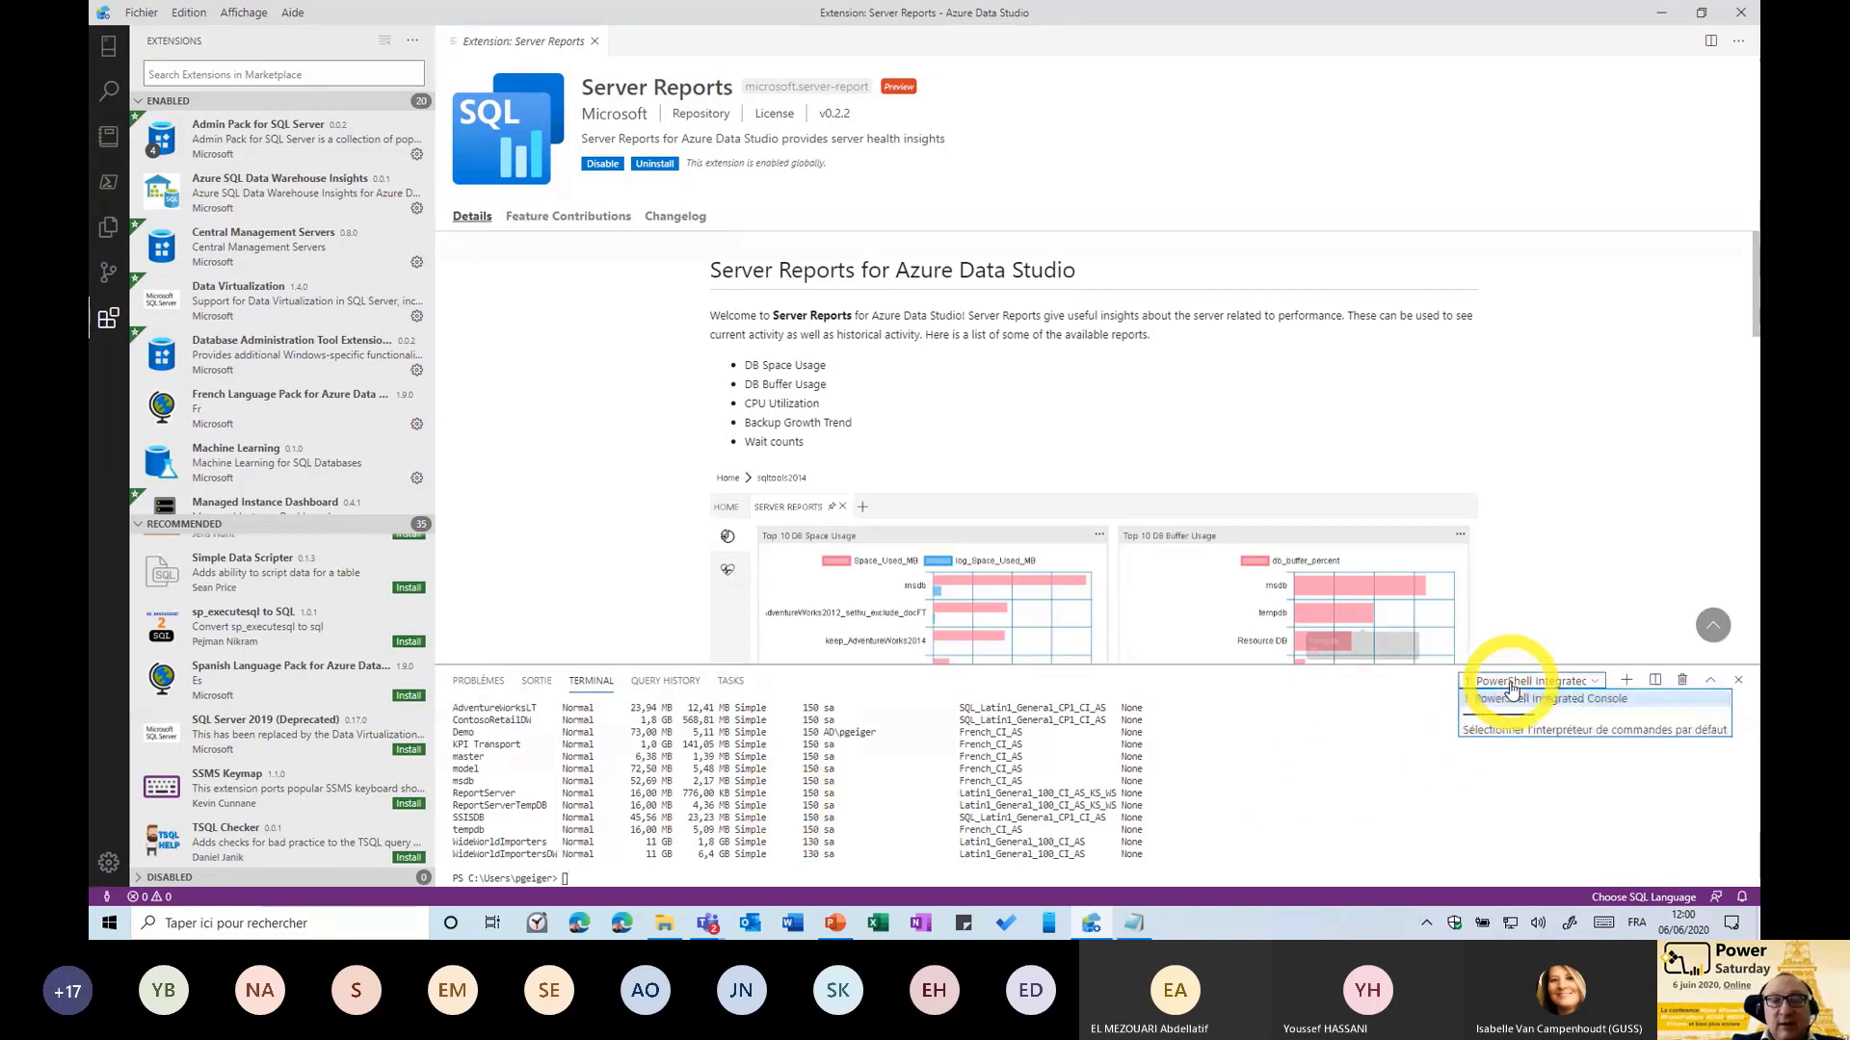
left_click(703, 838)
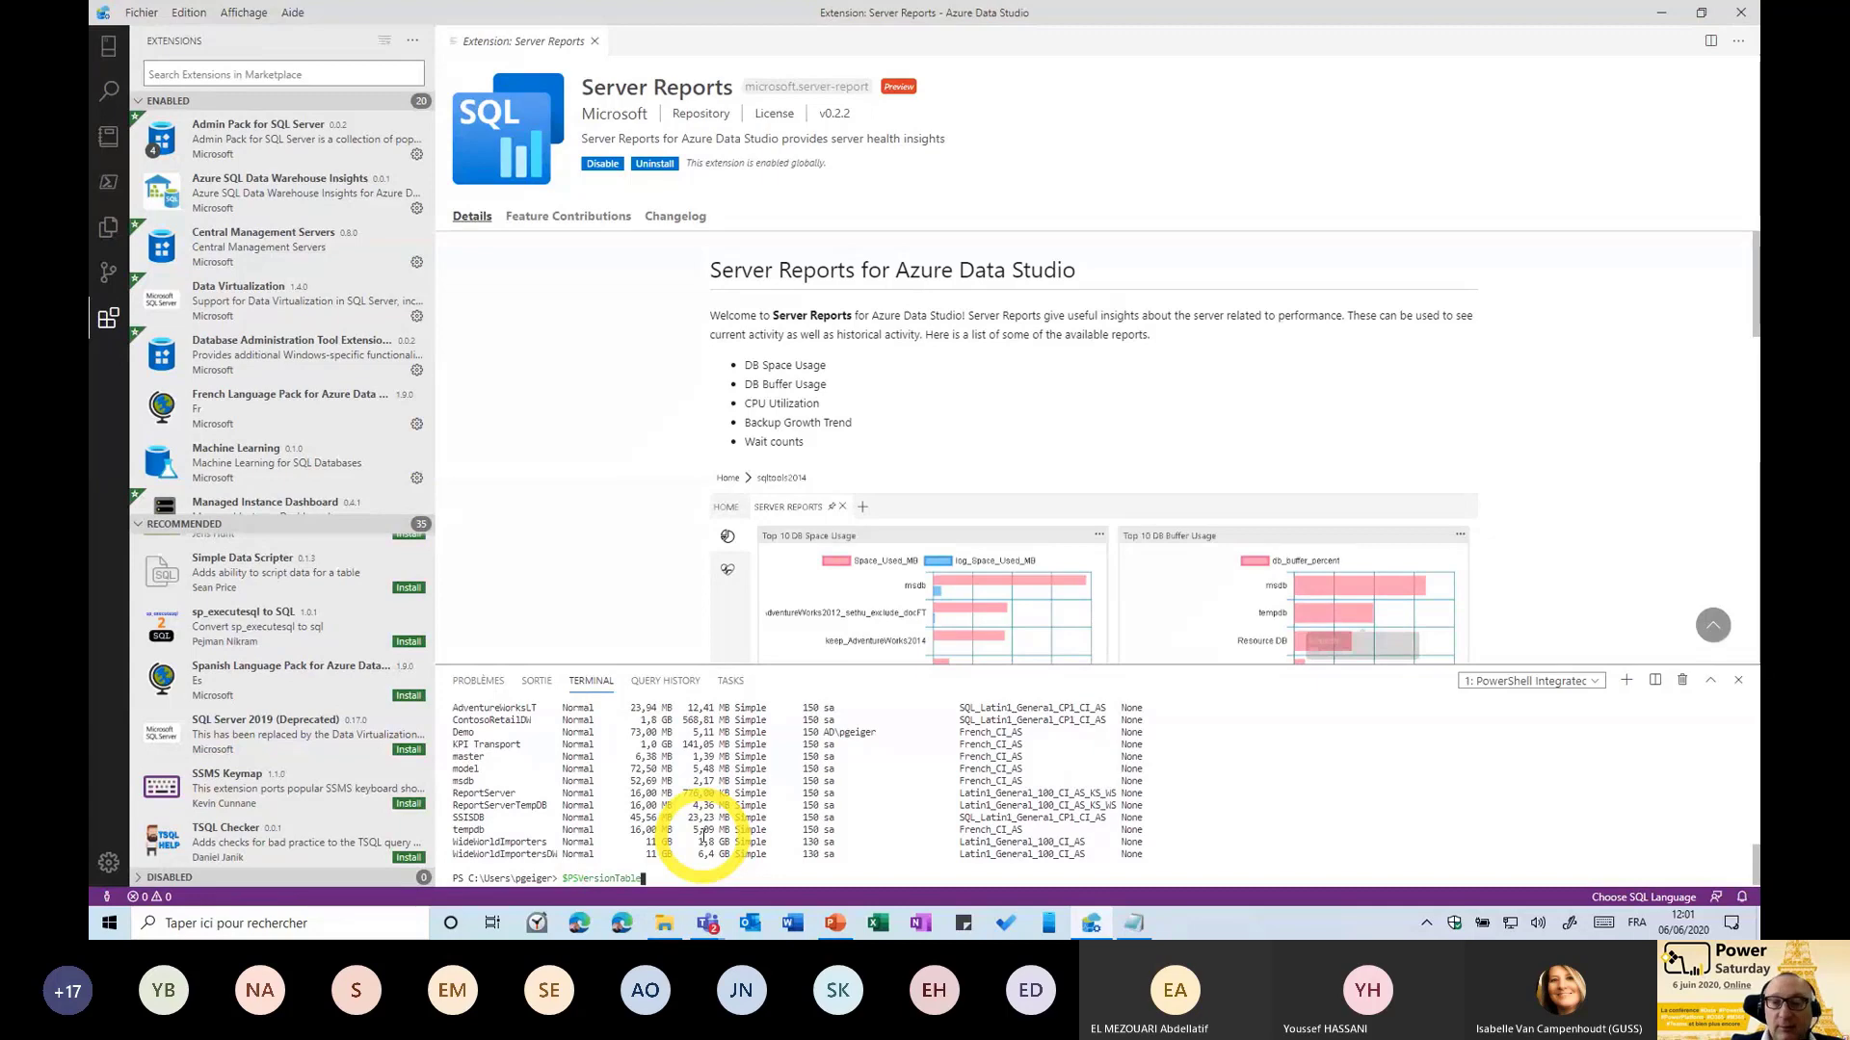
key("Return")
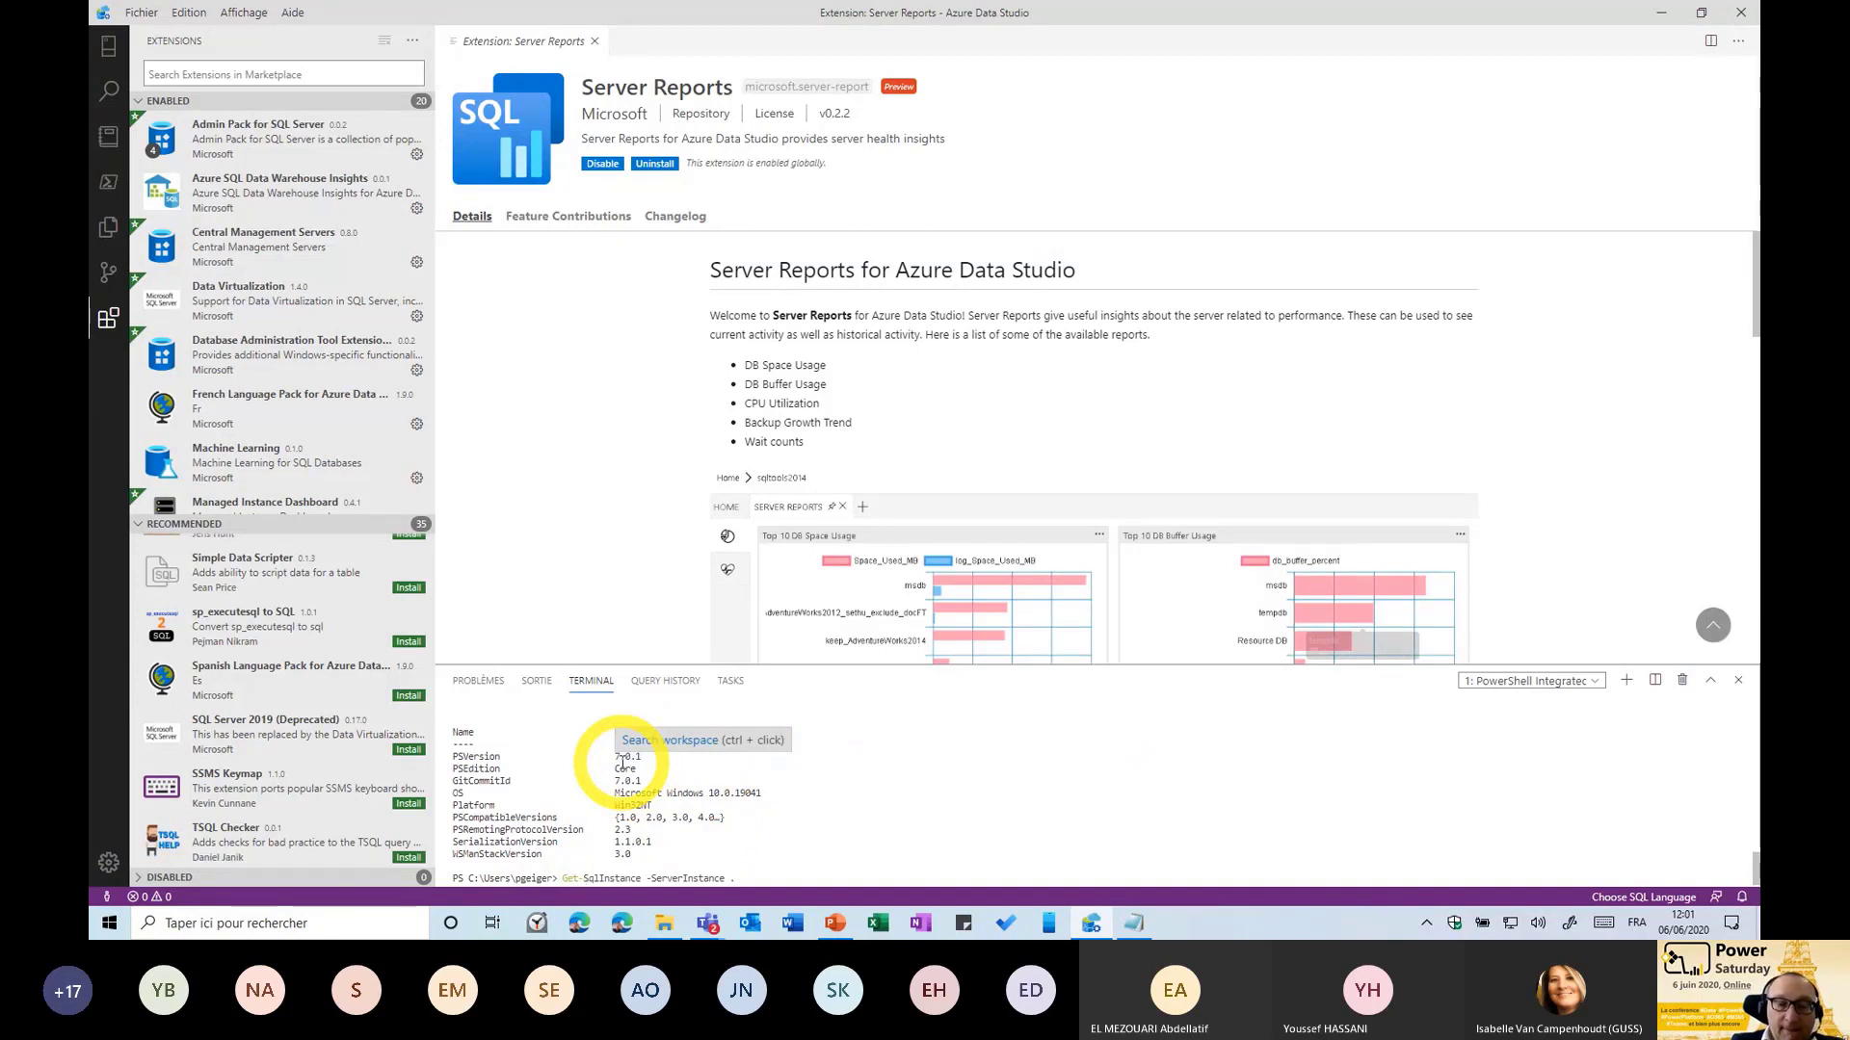
key("Return")
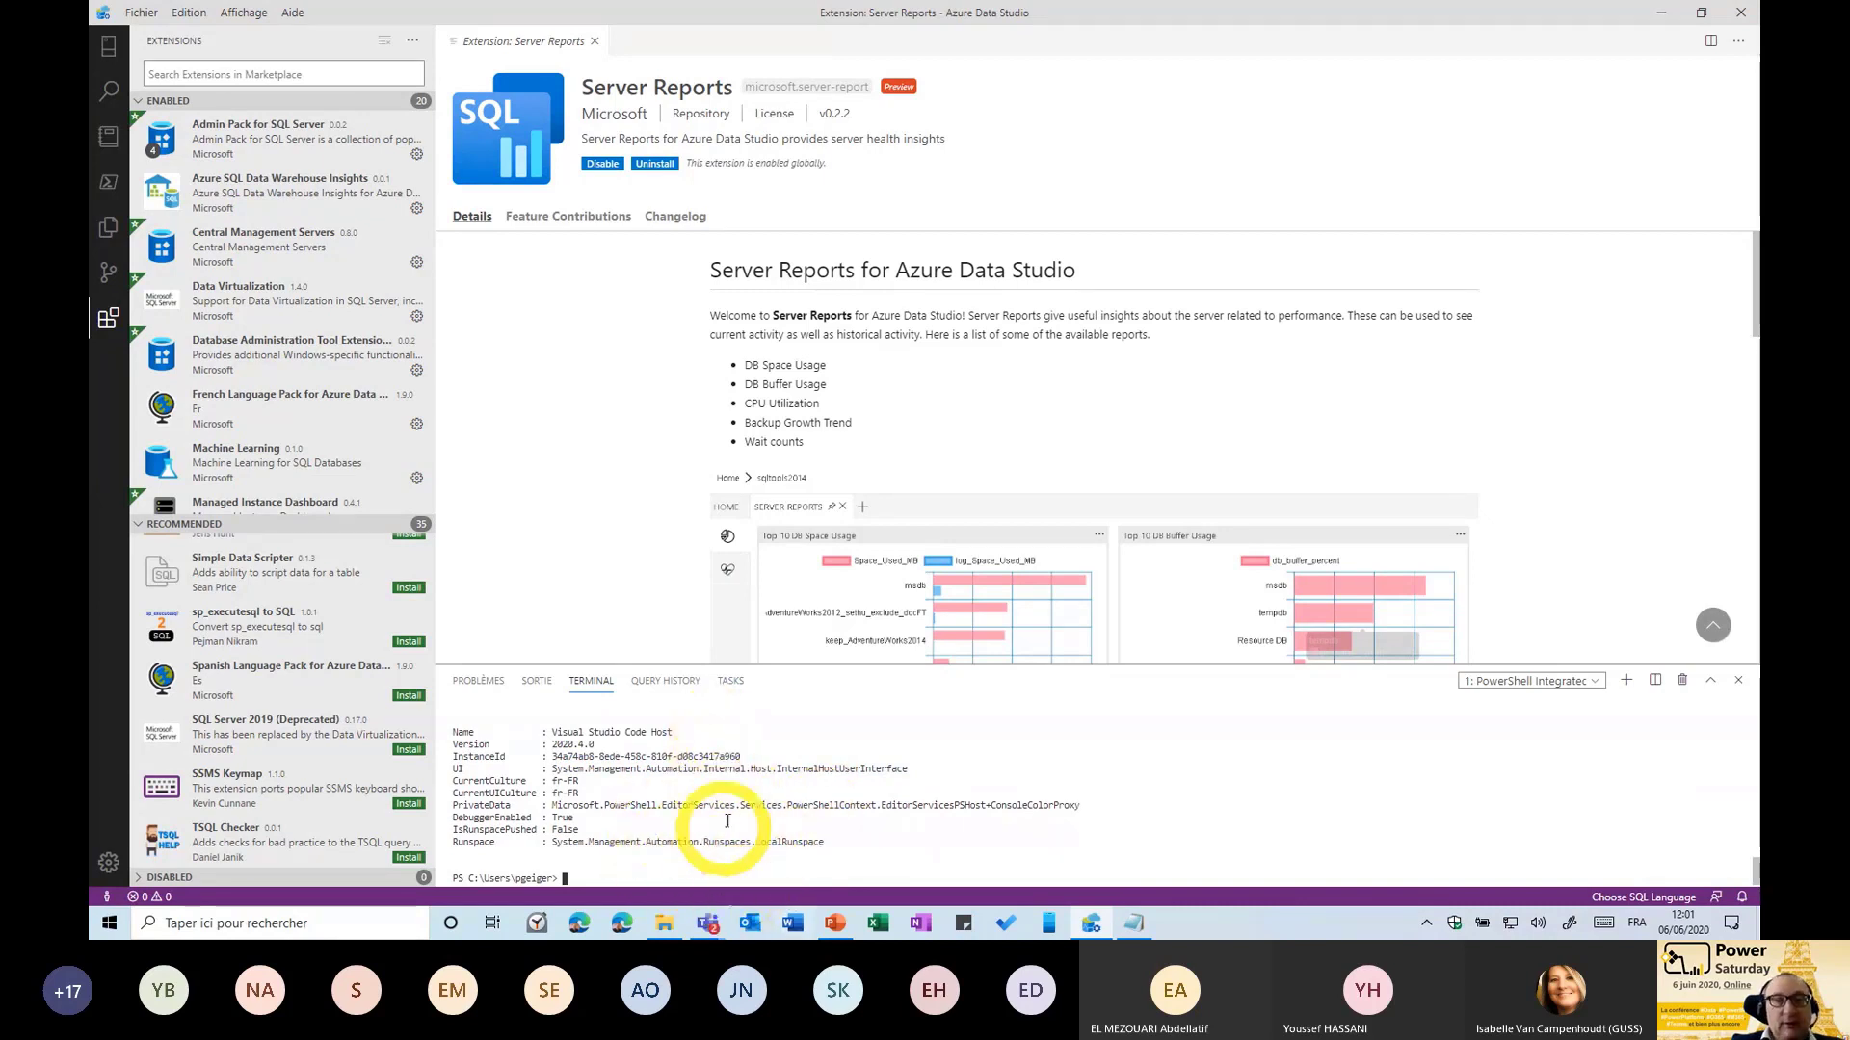
View the shells offered as the default terminal shell and cancel the selection.
left_click(1596, 692)
left_click(1530, 732)
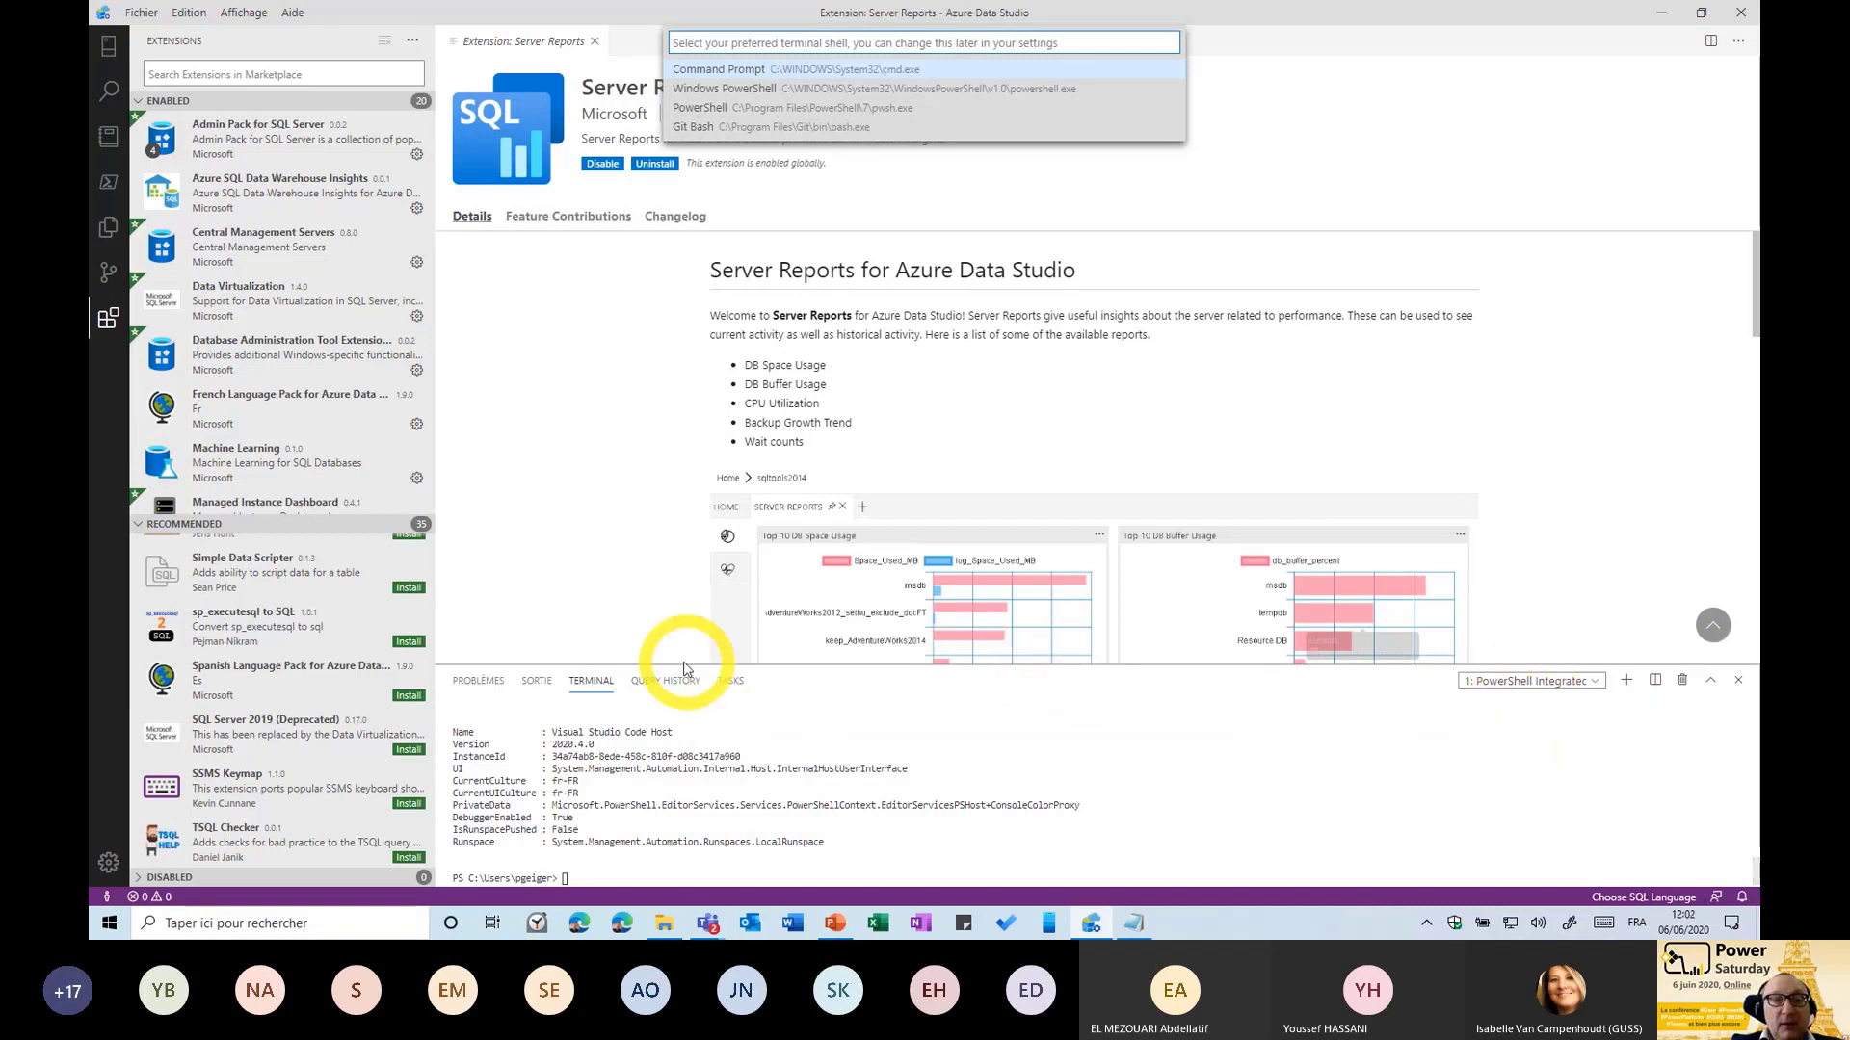
key("Escape")
Display the query history and the task history, looking through the enabled extensions in between.
left_click(652, 685)
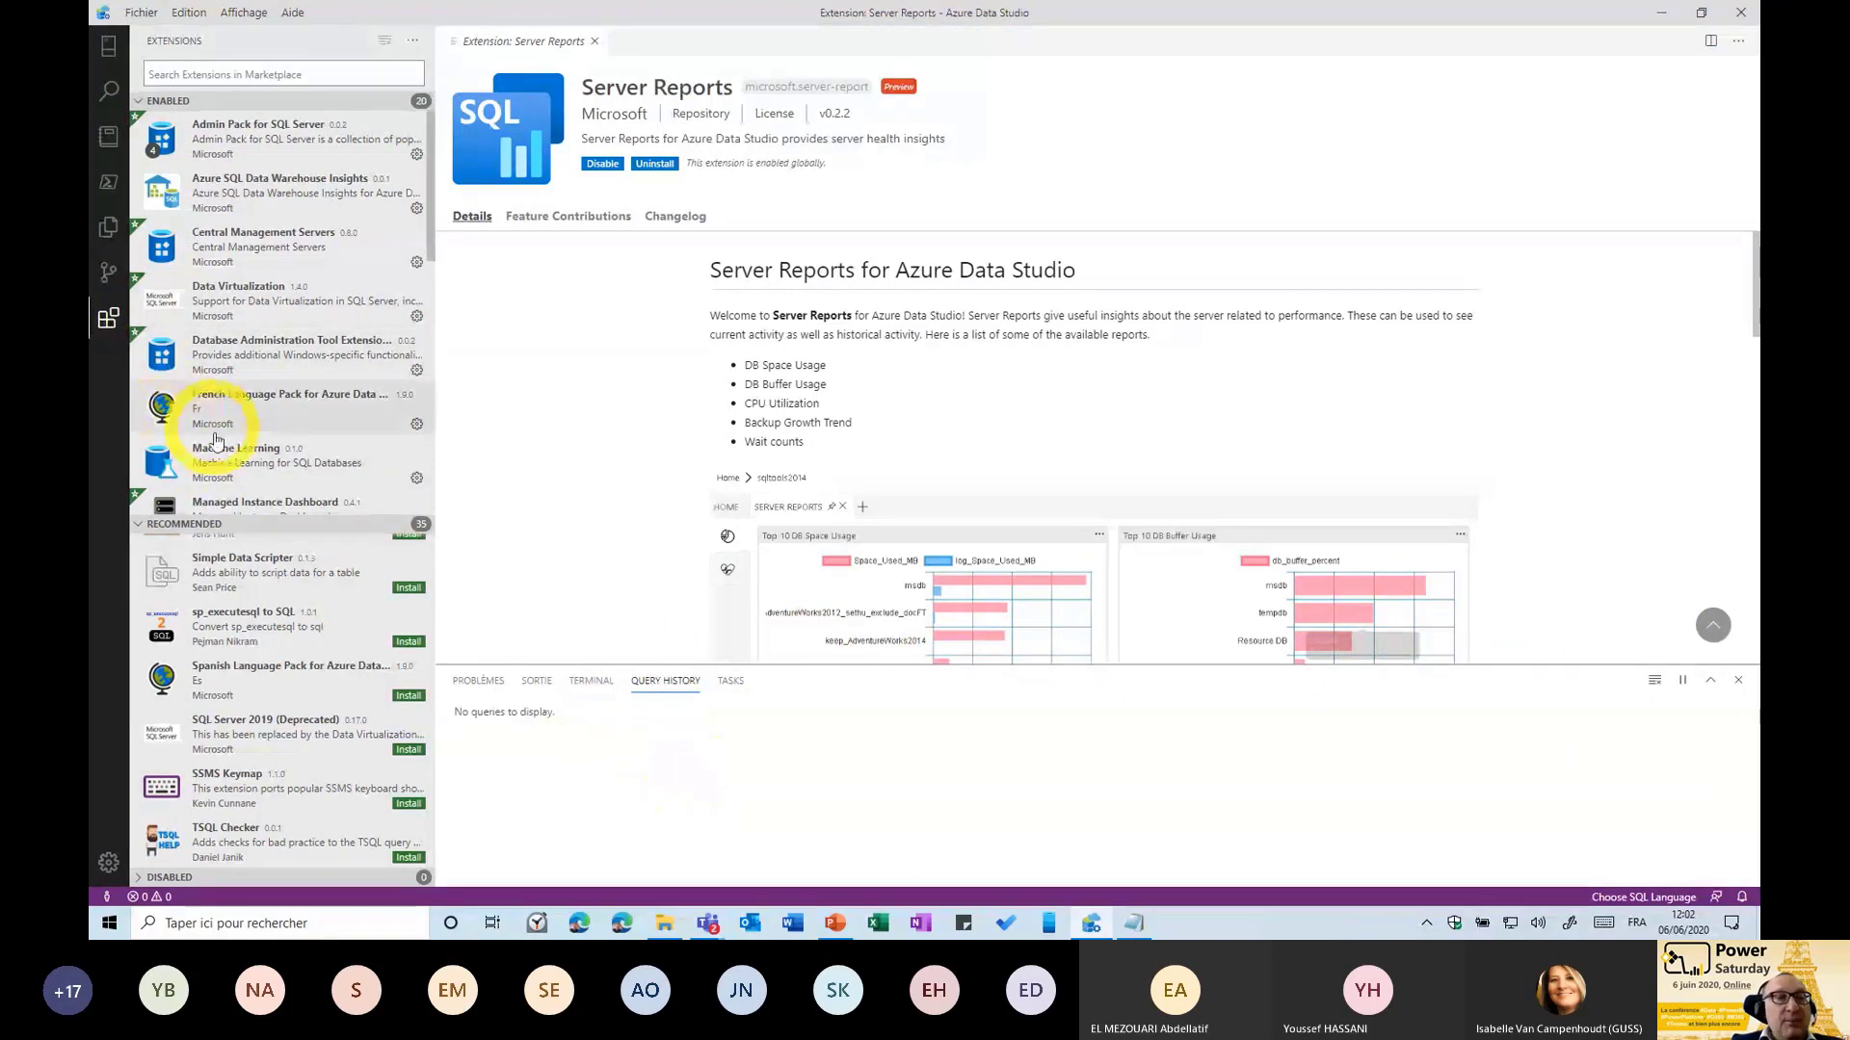
scroll(289, 395, "down", 7)
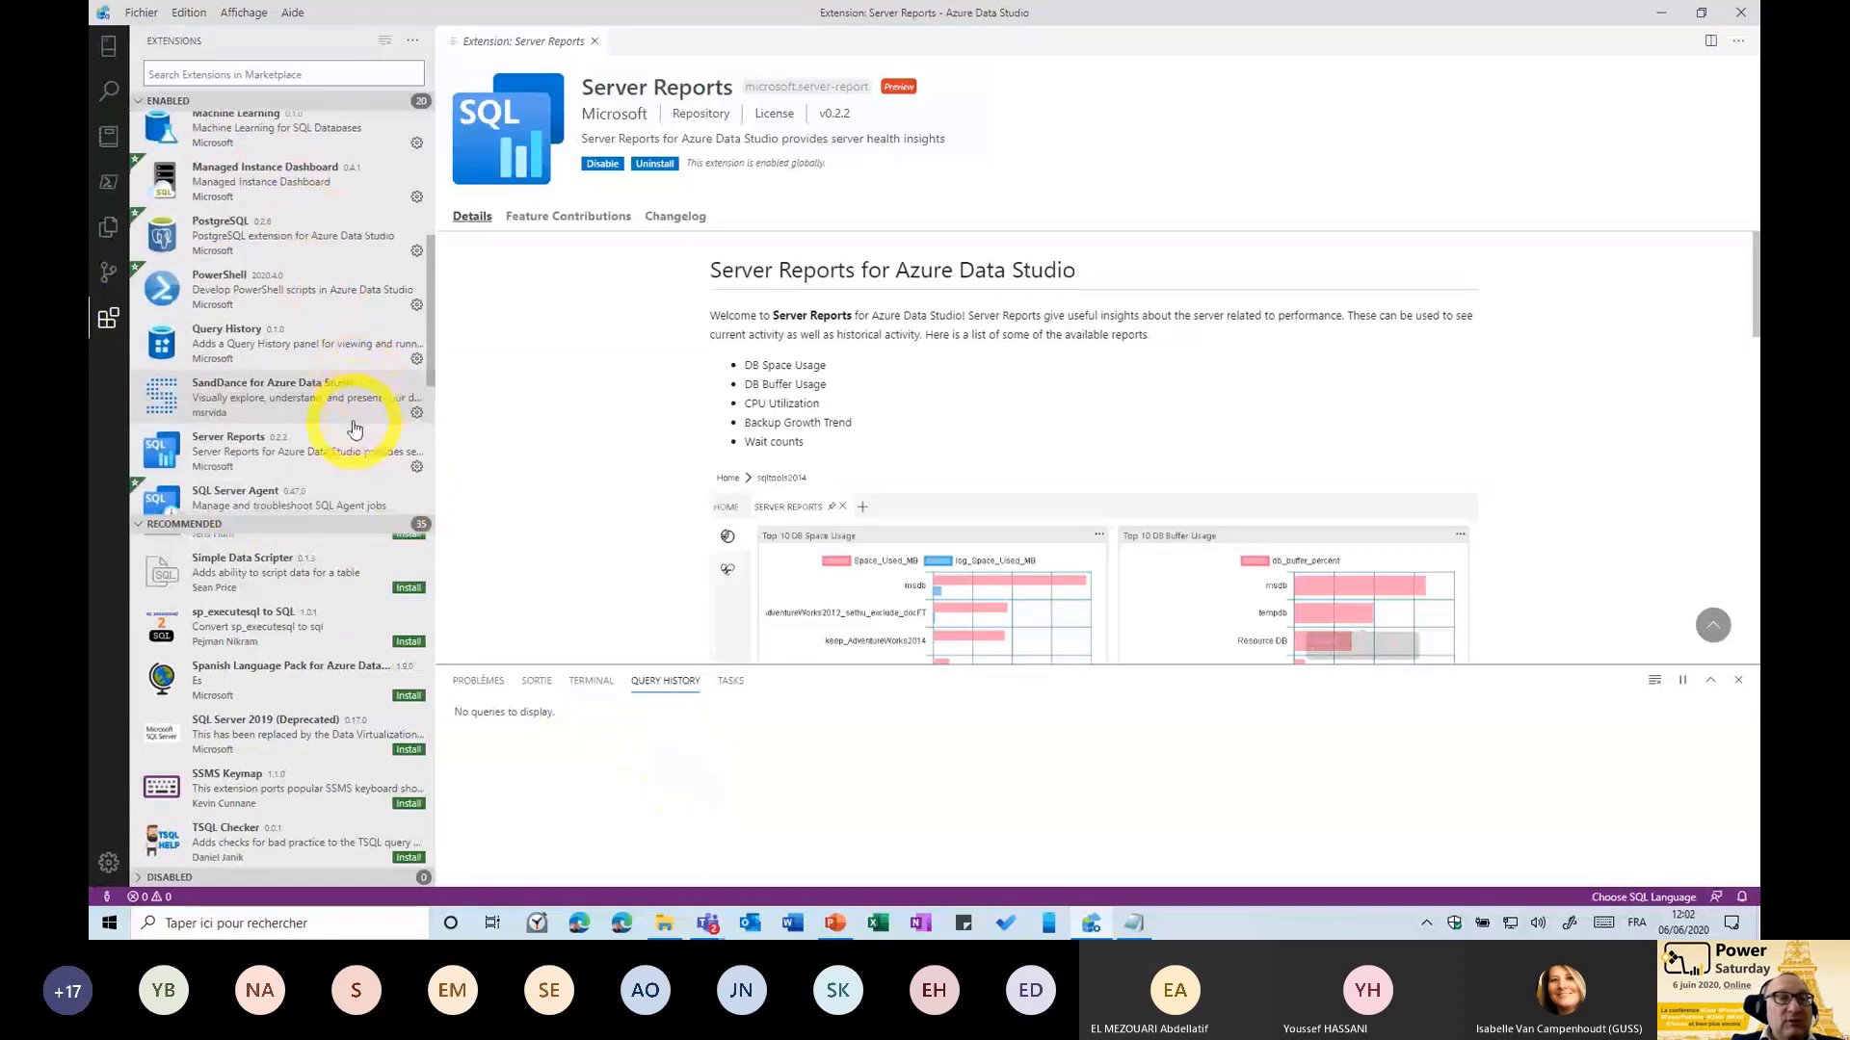
scroll(356, 420, "down", 4)
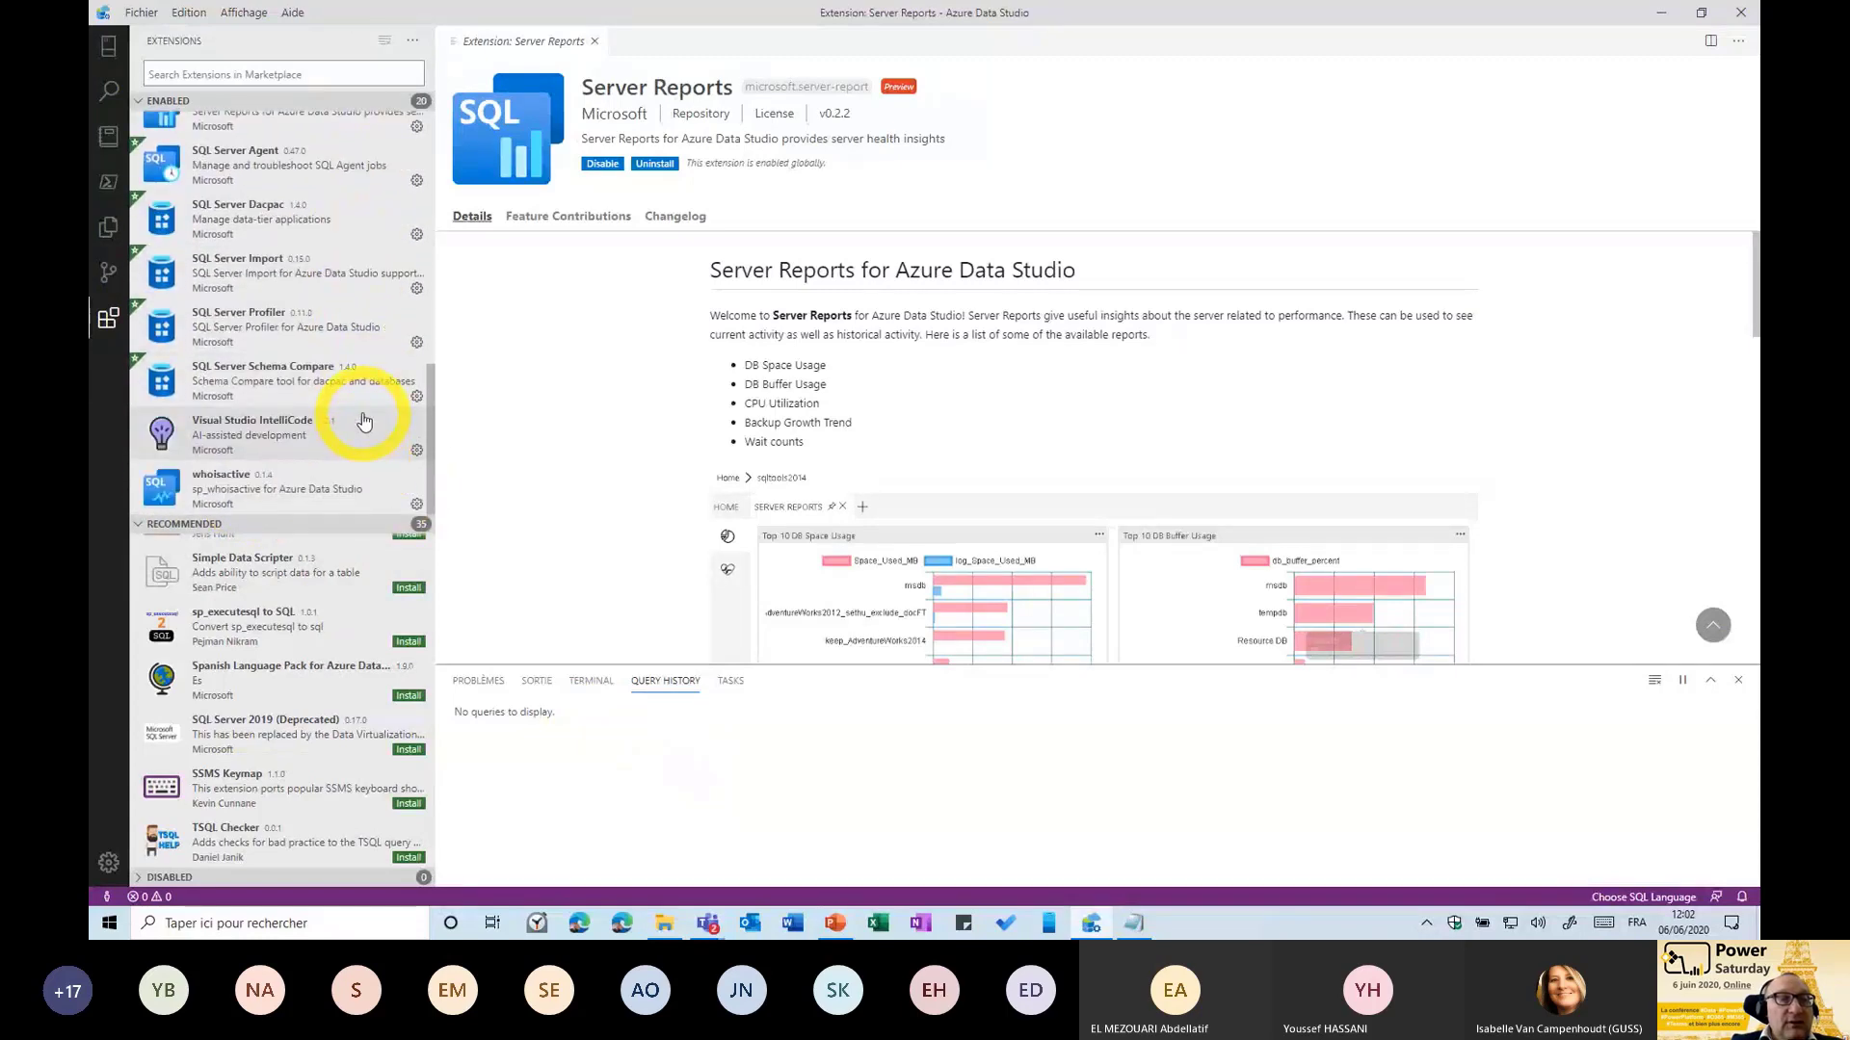
scroll(355, 420, "up", 1)
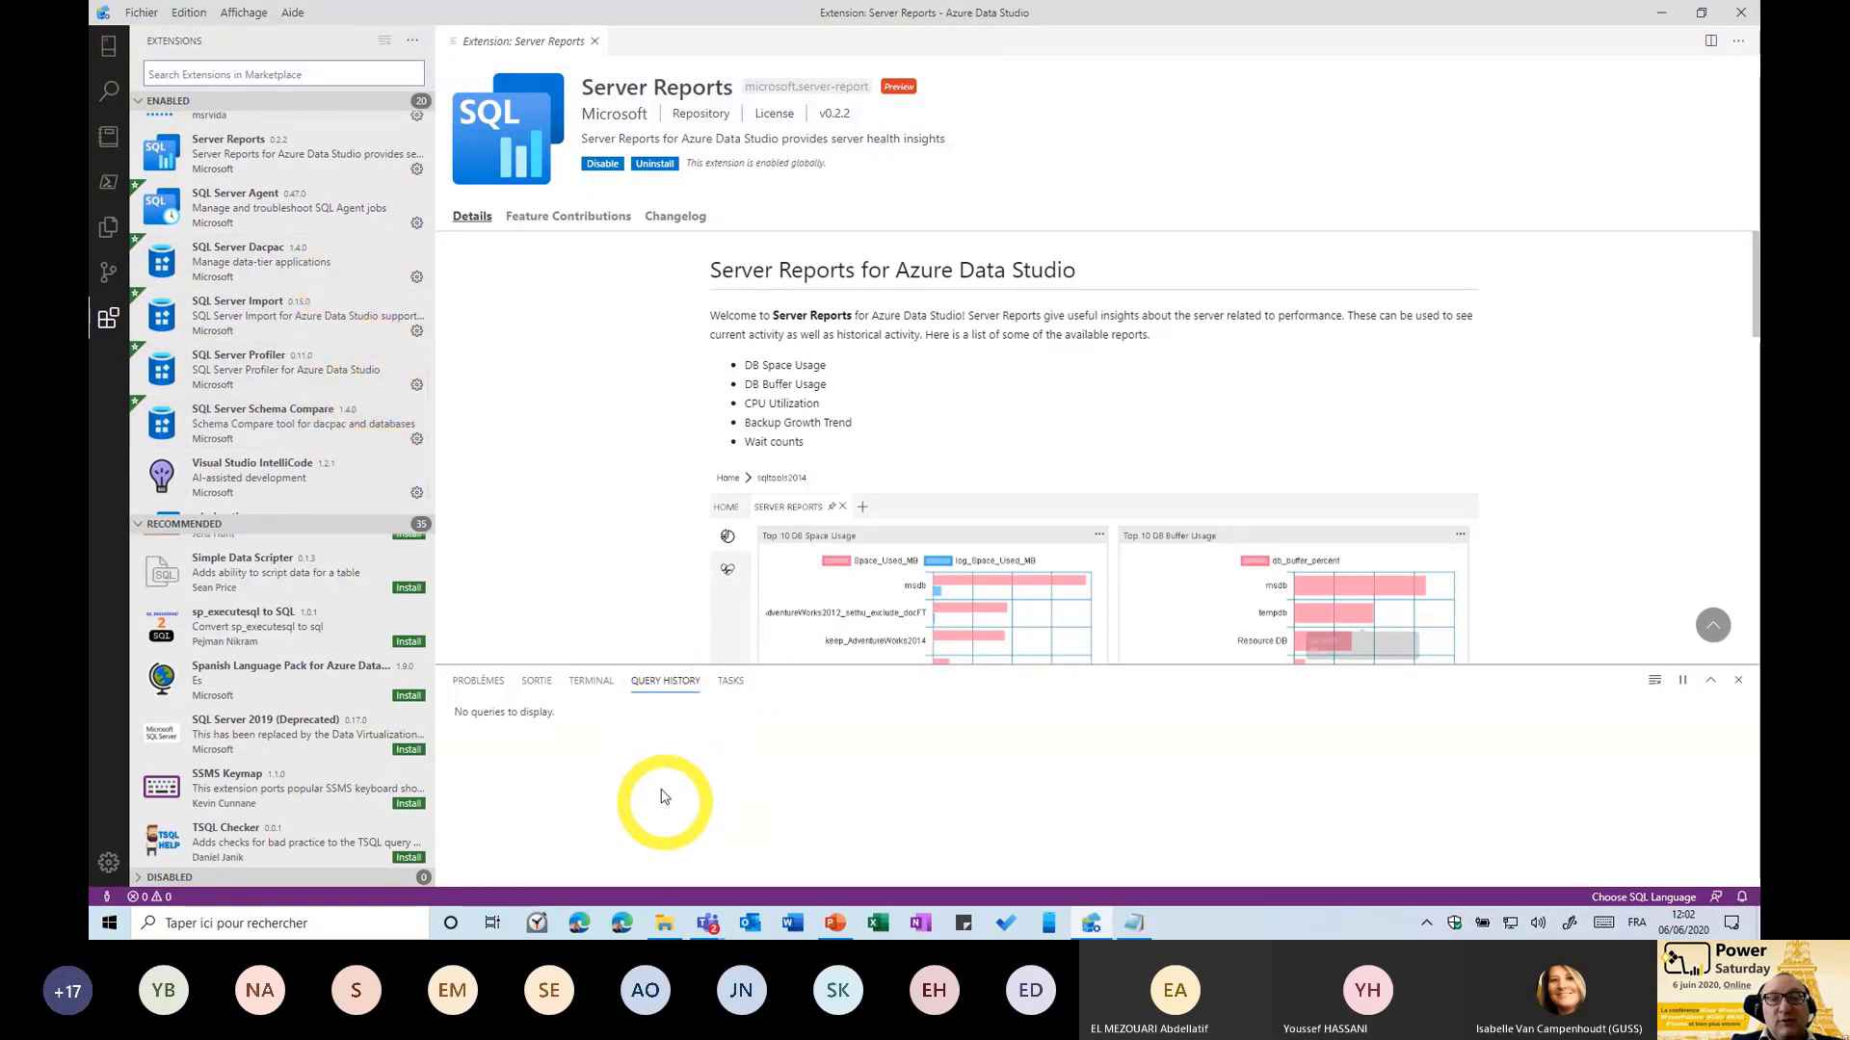
left_click(730, 681)
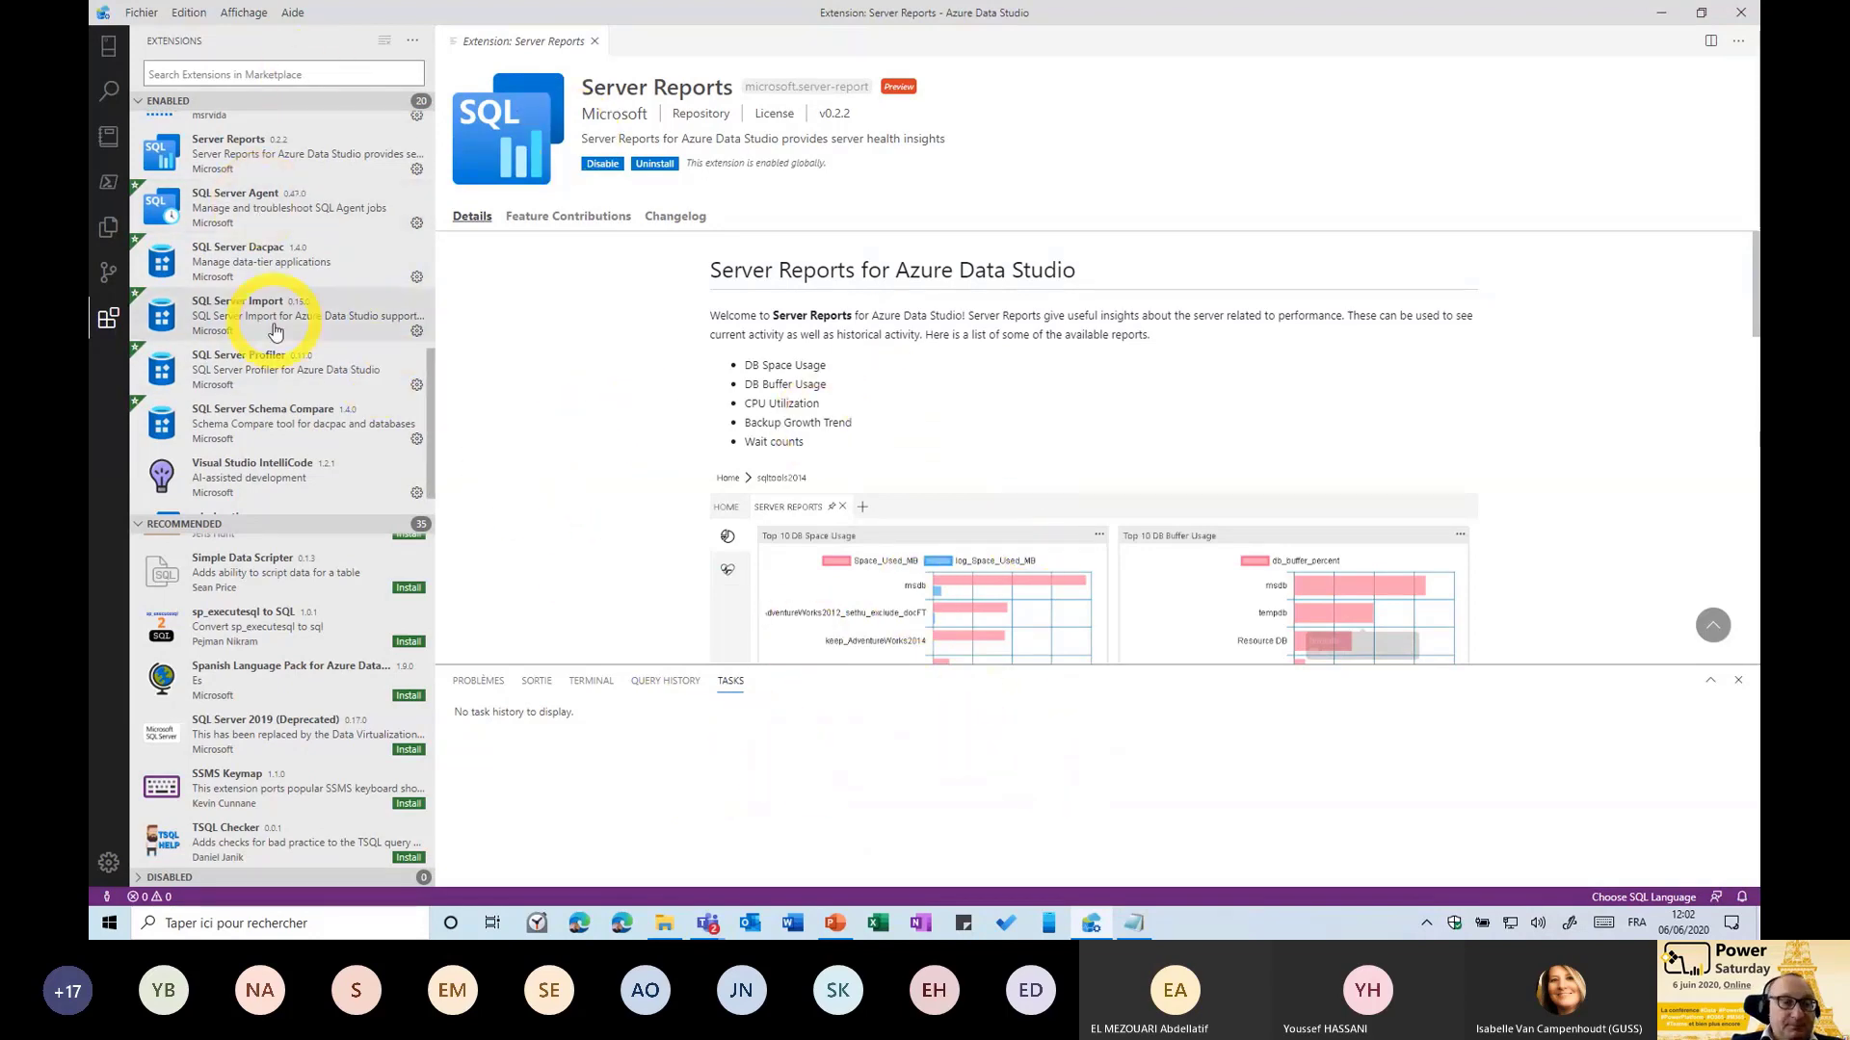
Close the Server Reports extension page and connect to the Azure SQL, Azure PostGreSQL, Azure Synapse Analytics and SQL Server 2019 Local servers.
left_click(108, 47)
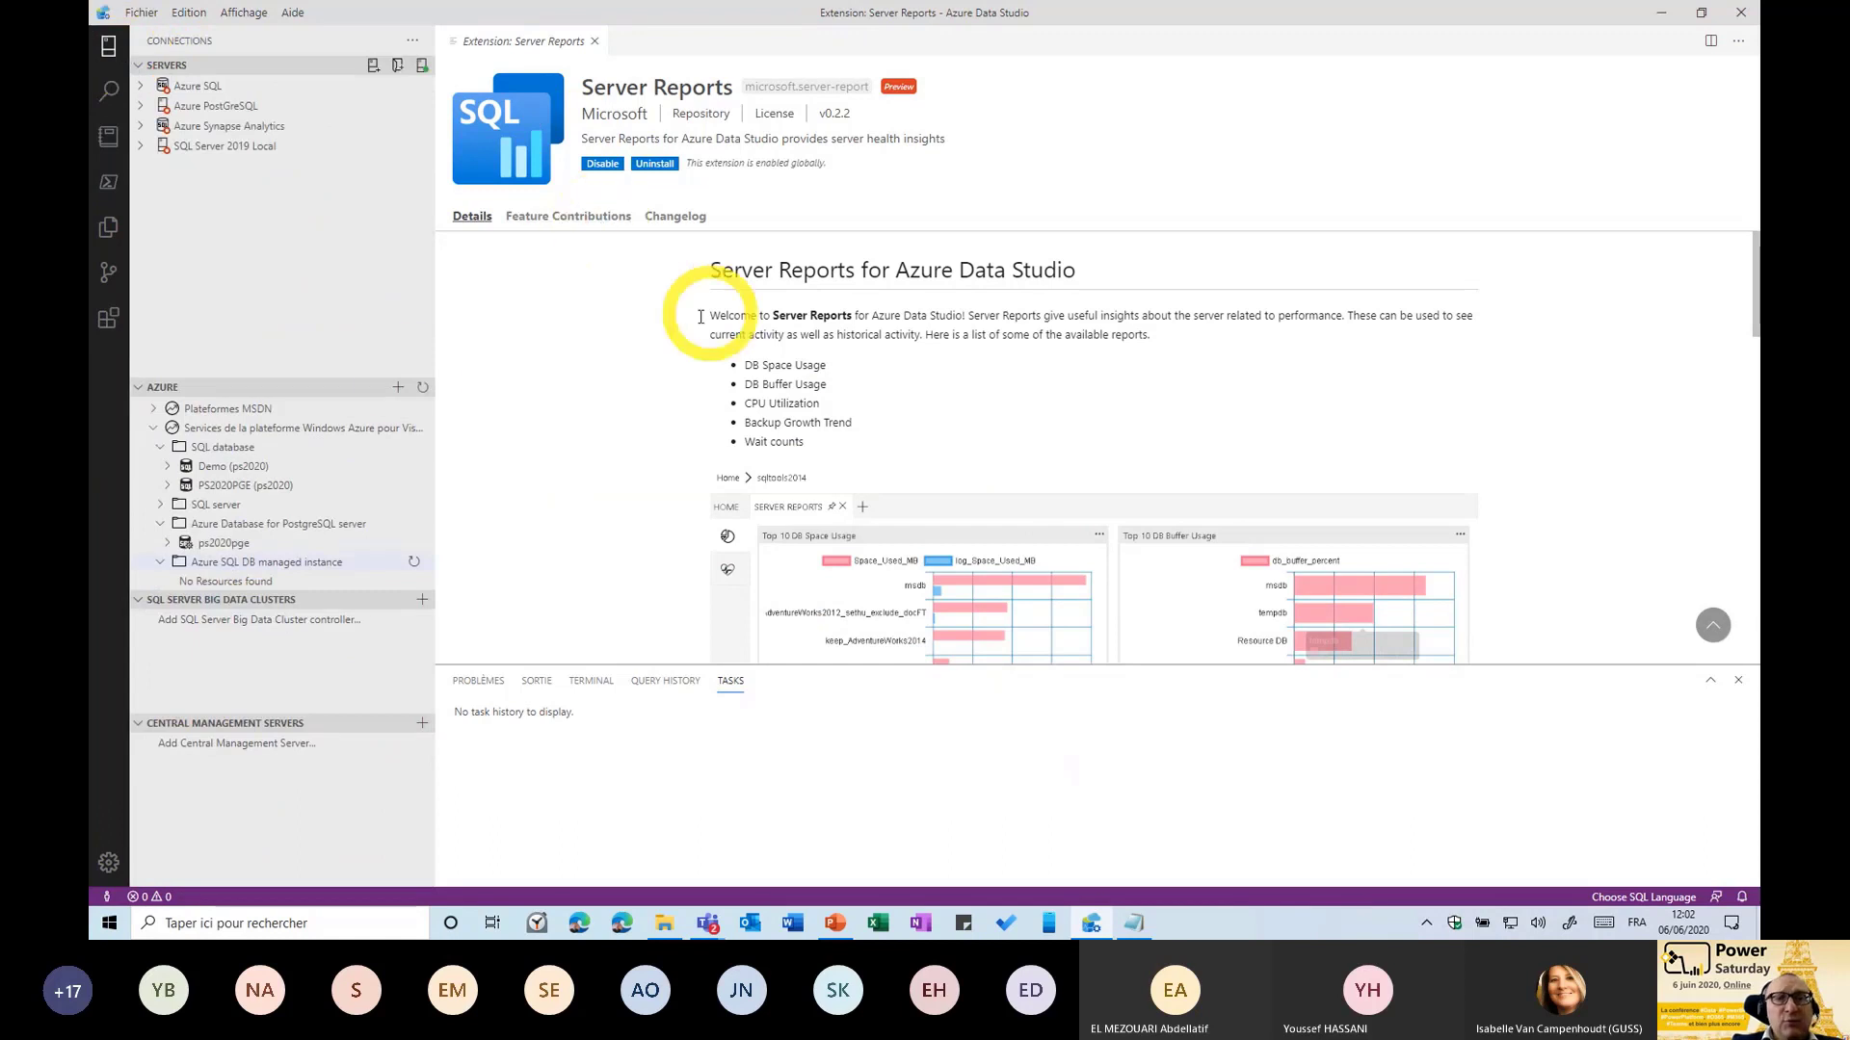
left_click(595, 43)
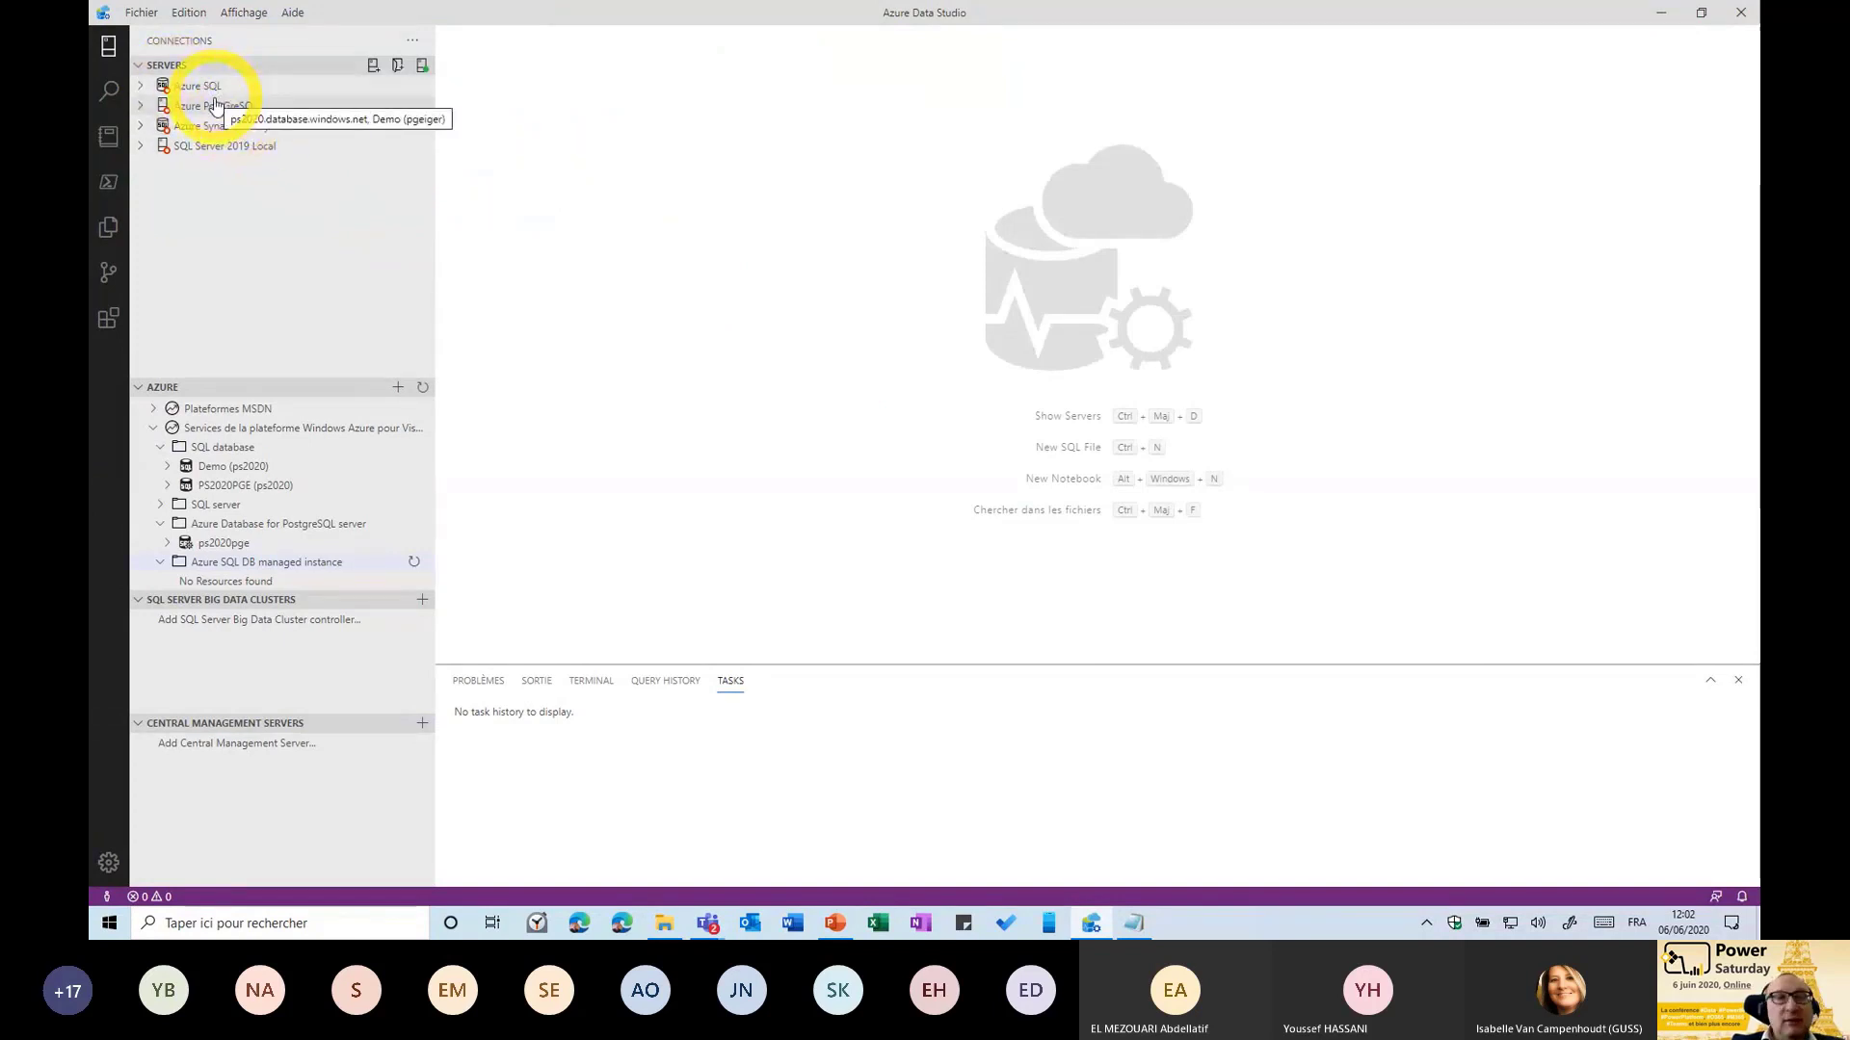
left_click(206, 85)
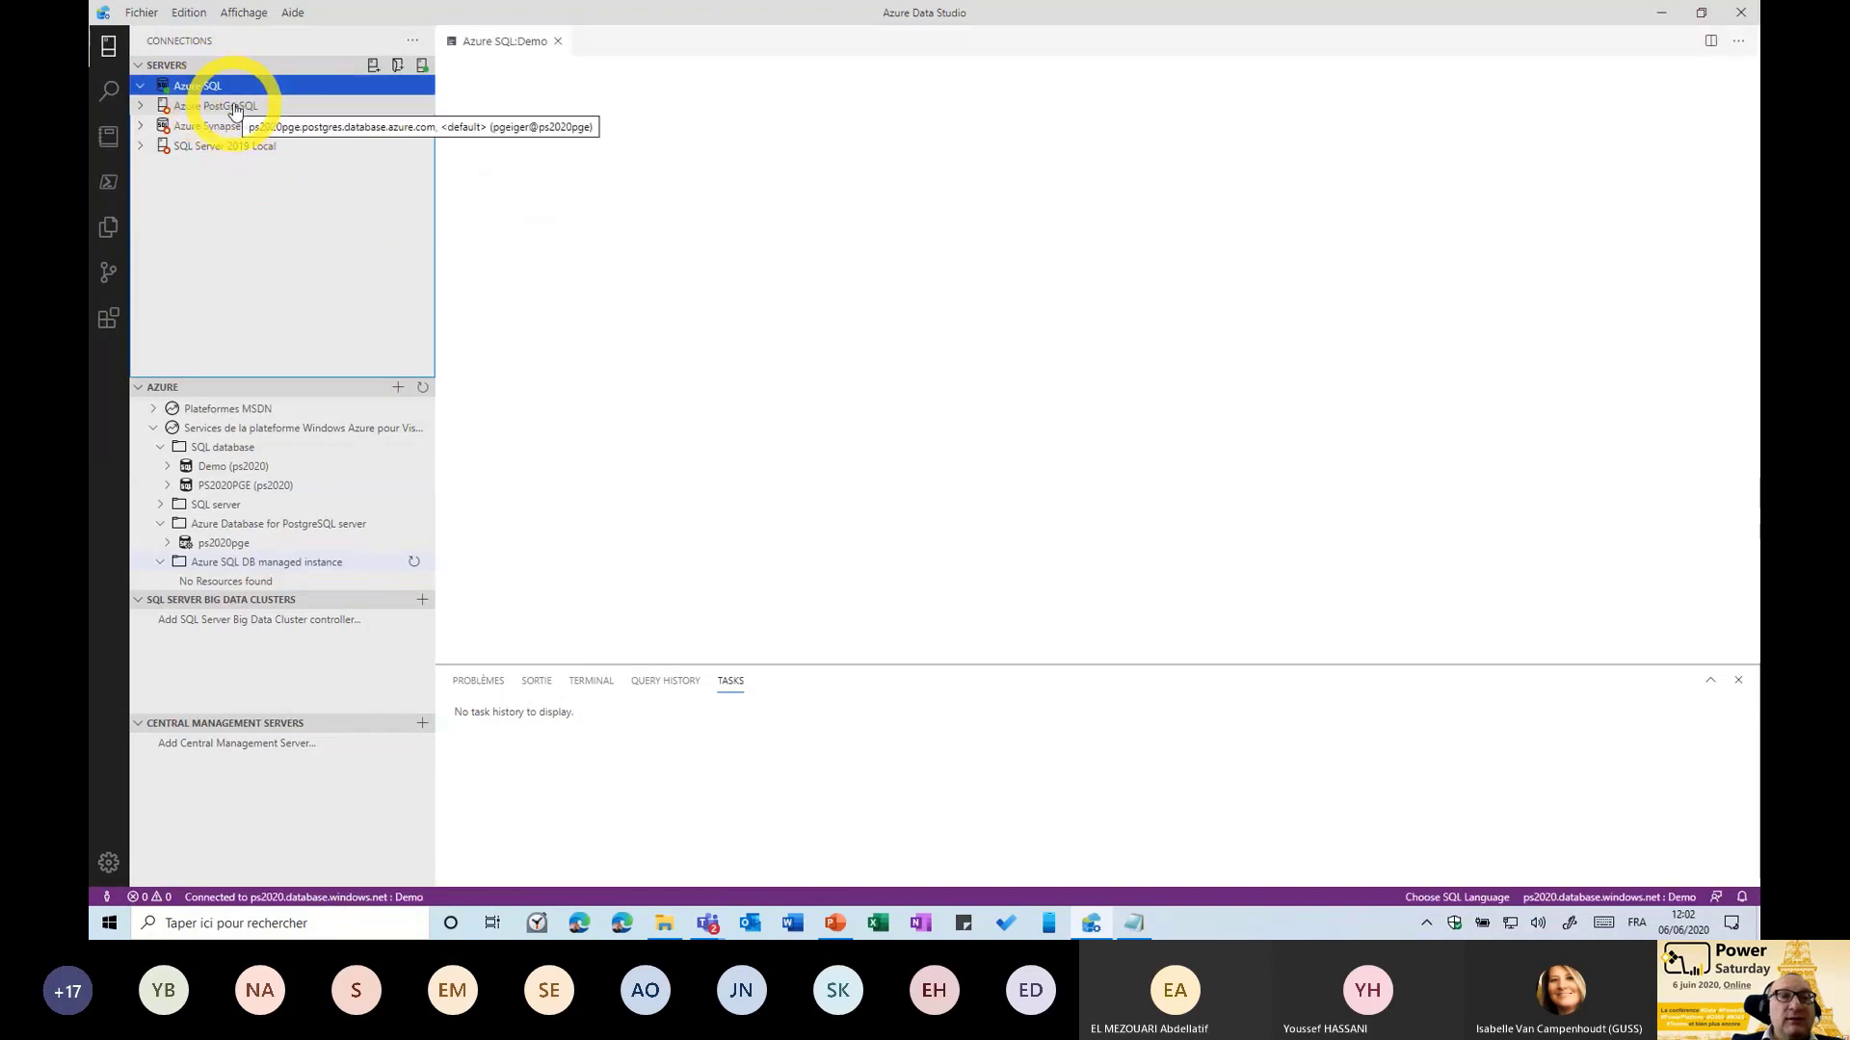
left_click(234, 108)
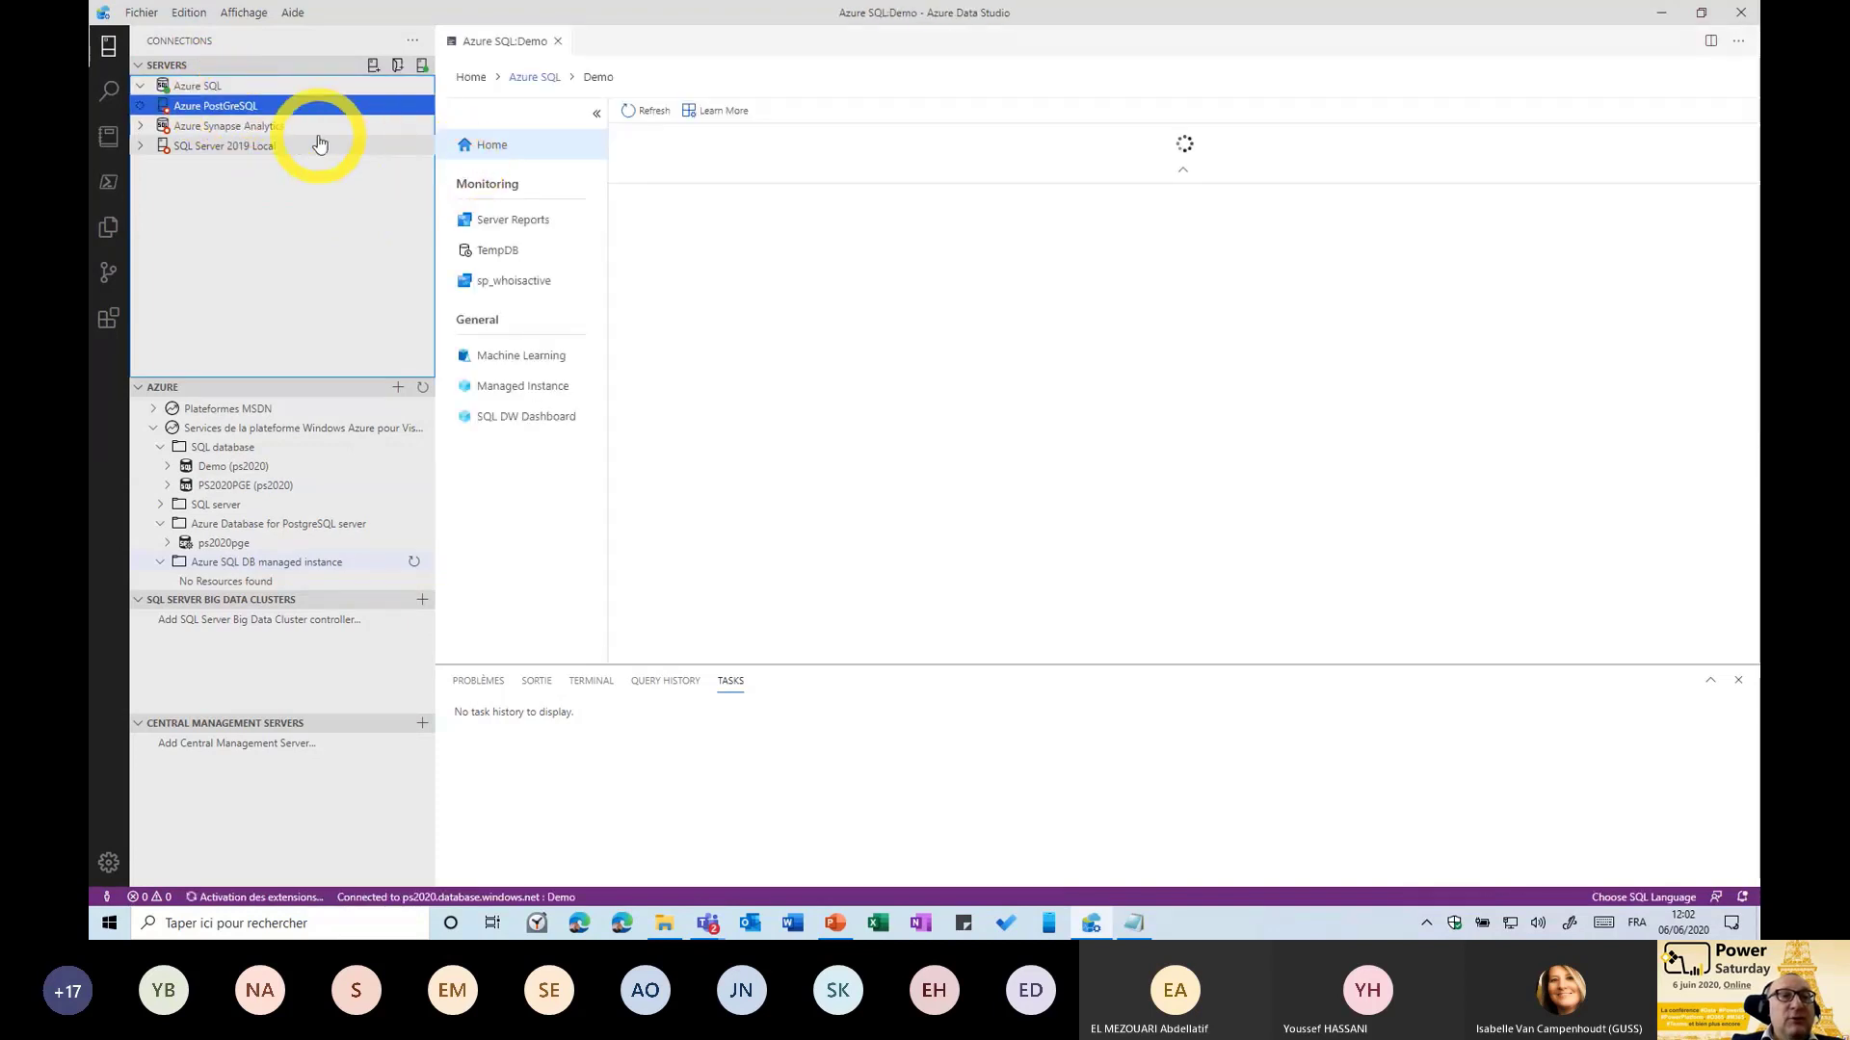
left_click(266, 128)
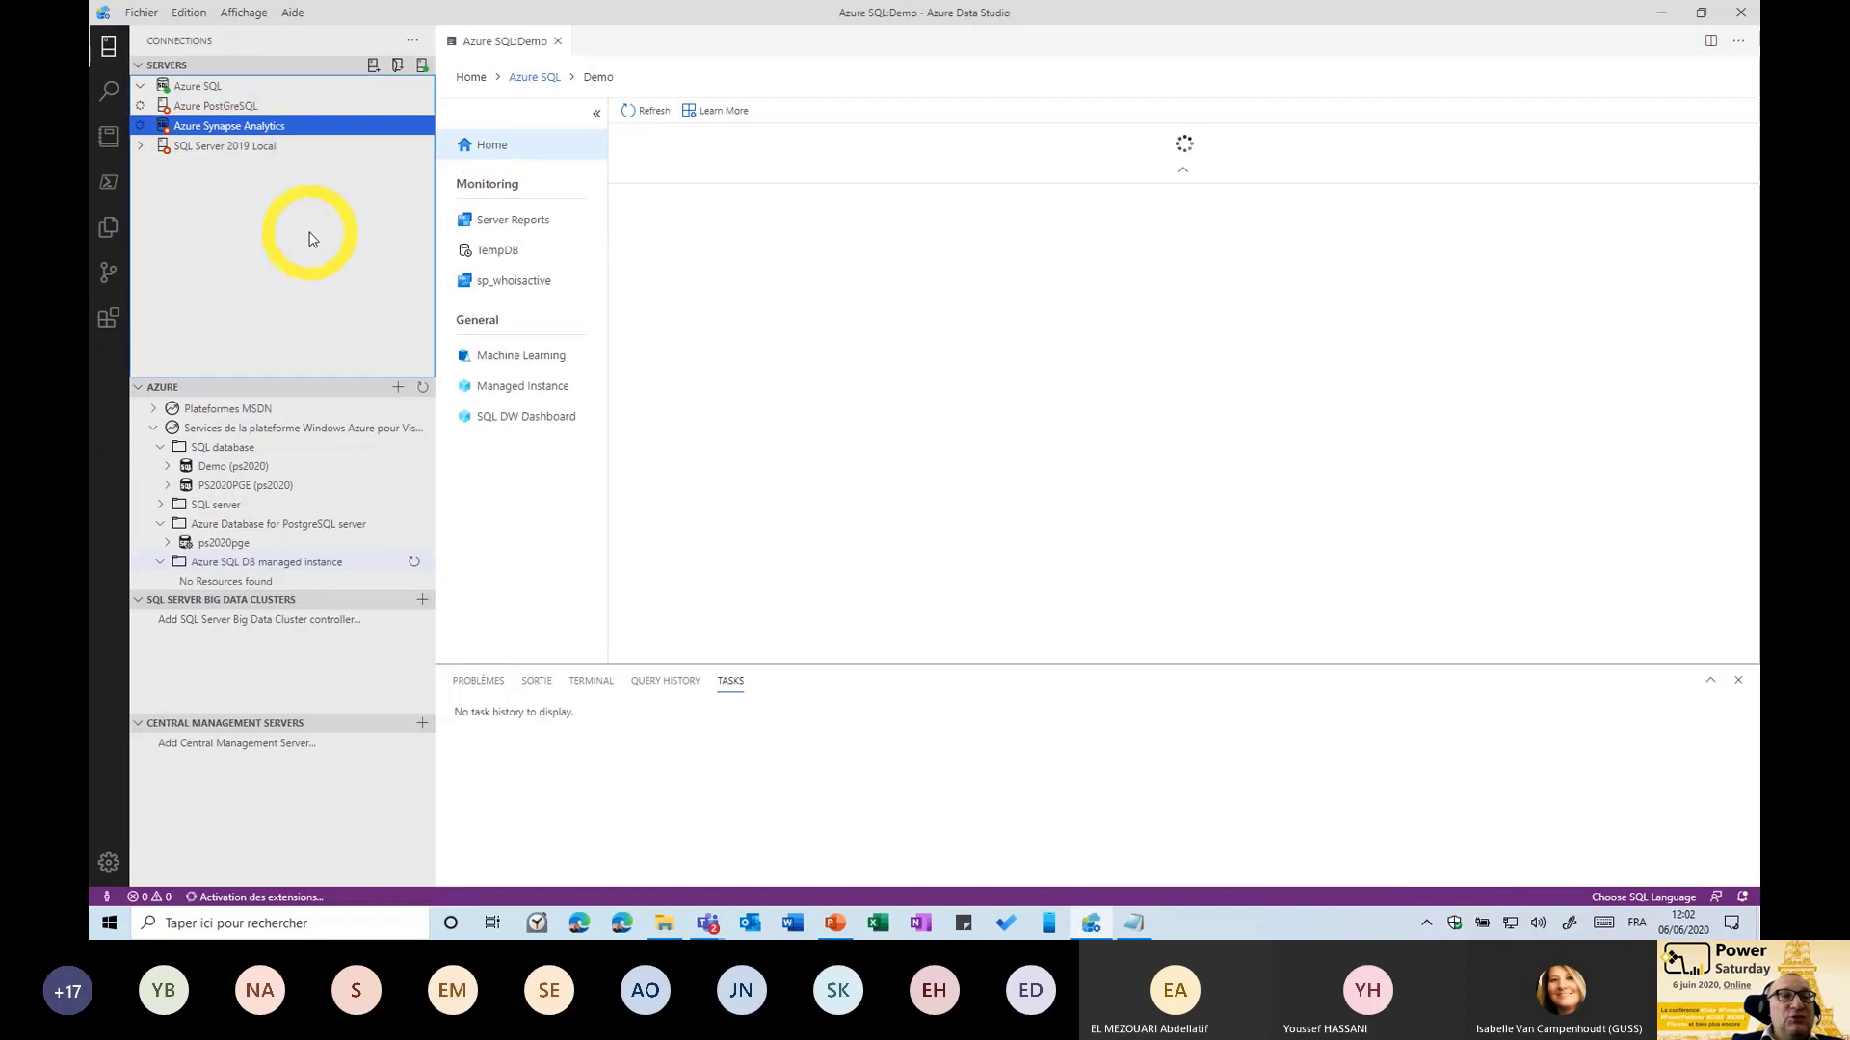
left_click(252, 147)
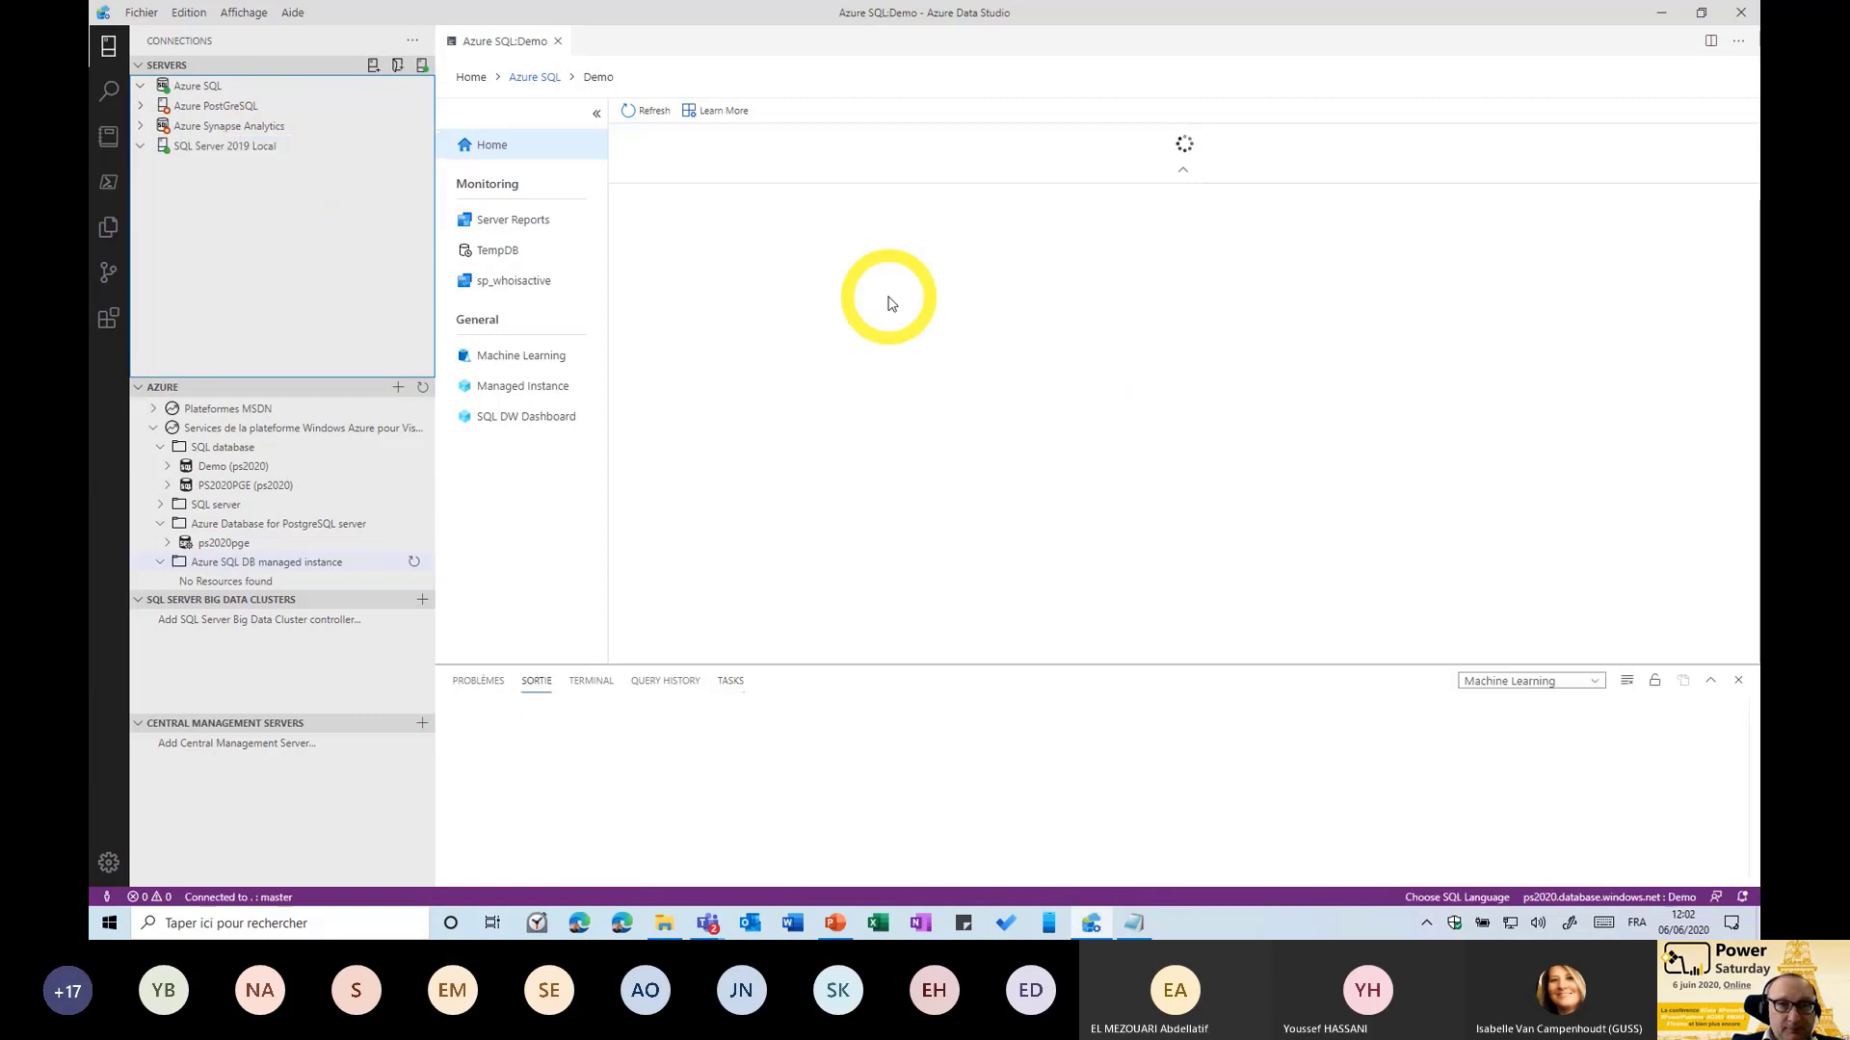
left_click(231, 106)
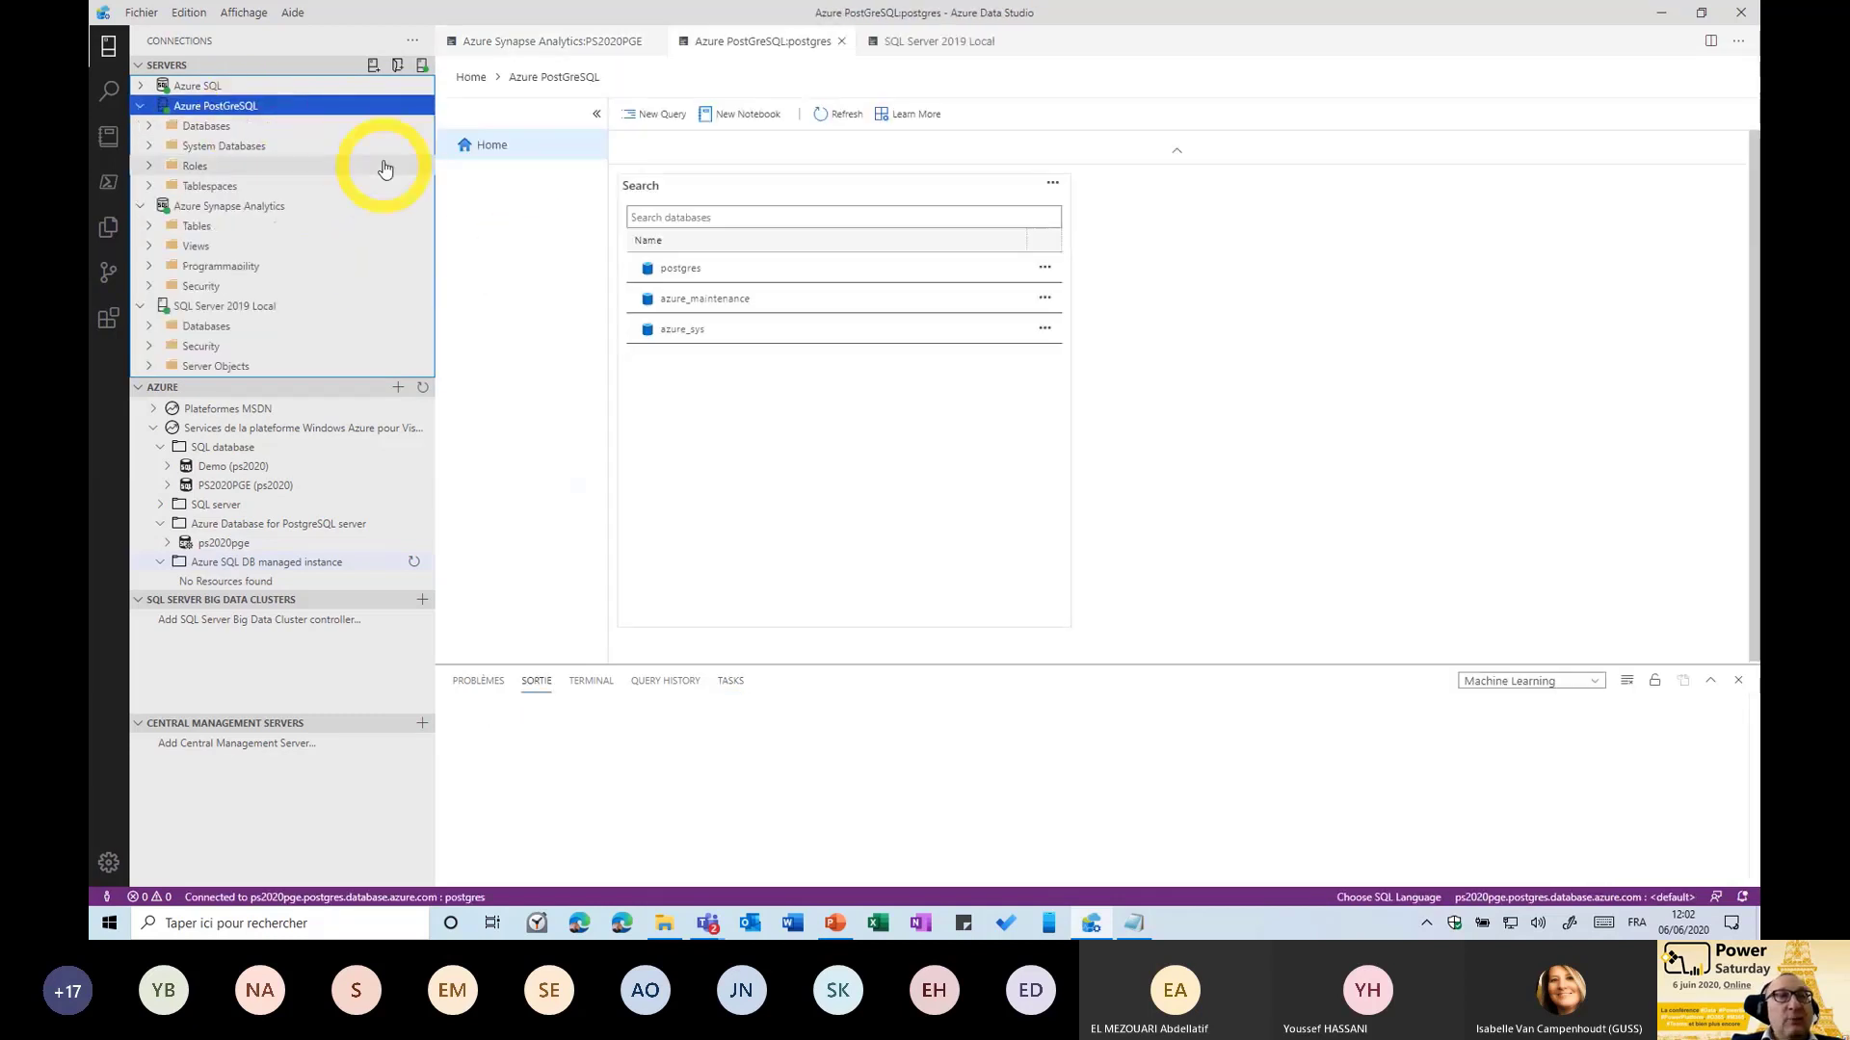
Start a new server connection and view the saved connections and the available connection and authentication types.
left_click(373, 70)
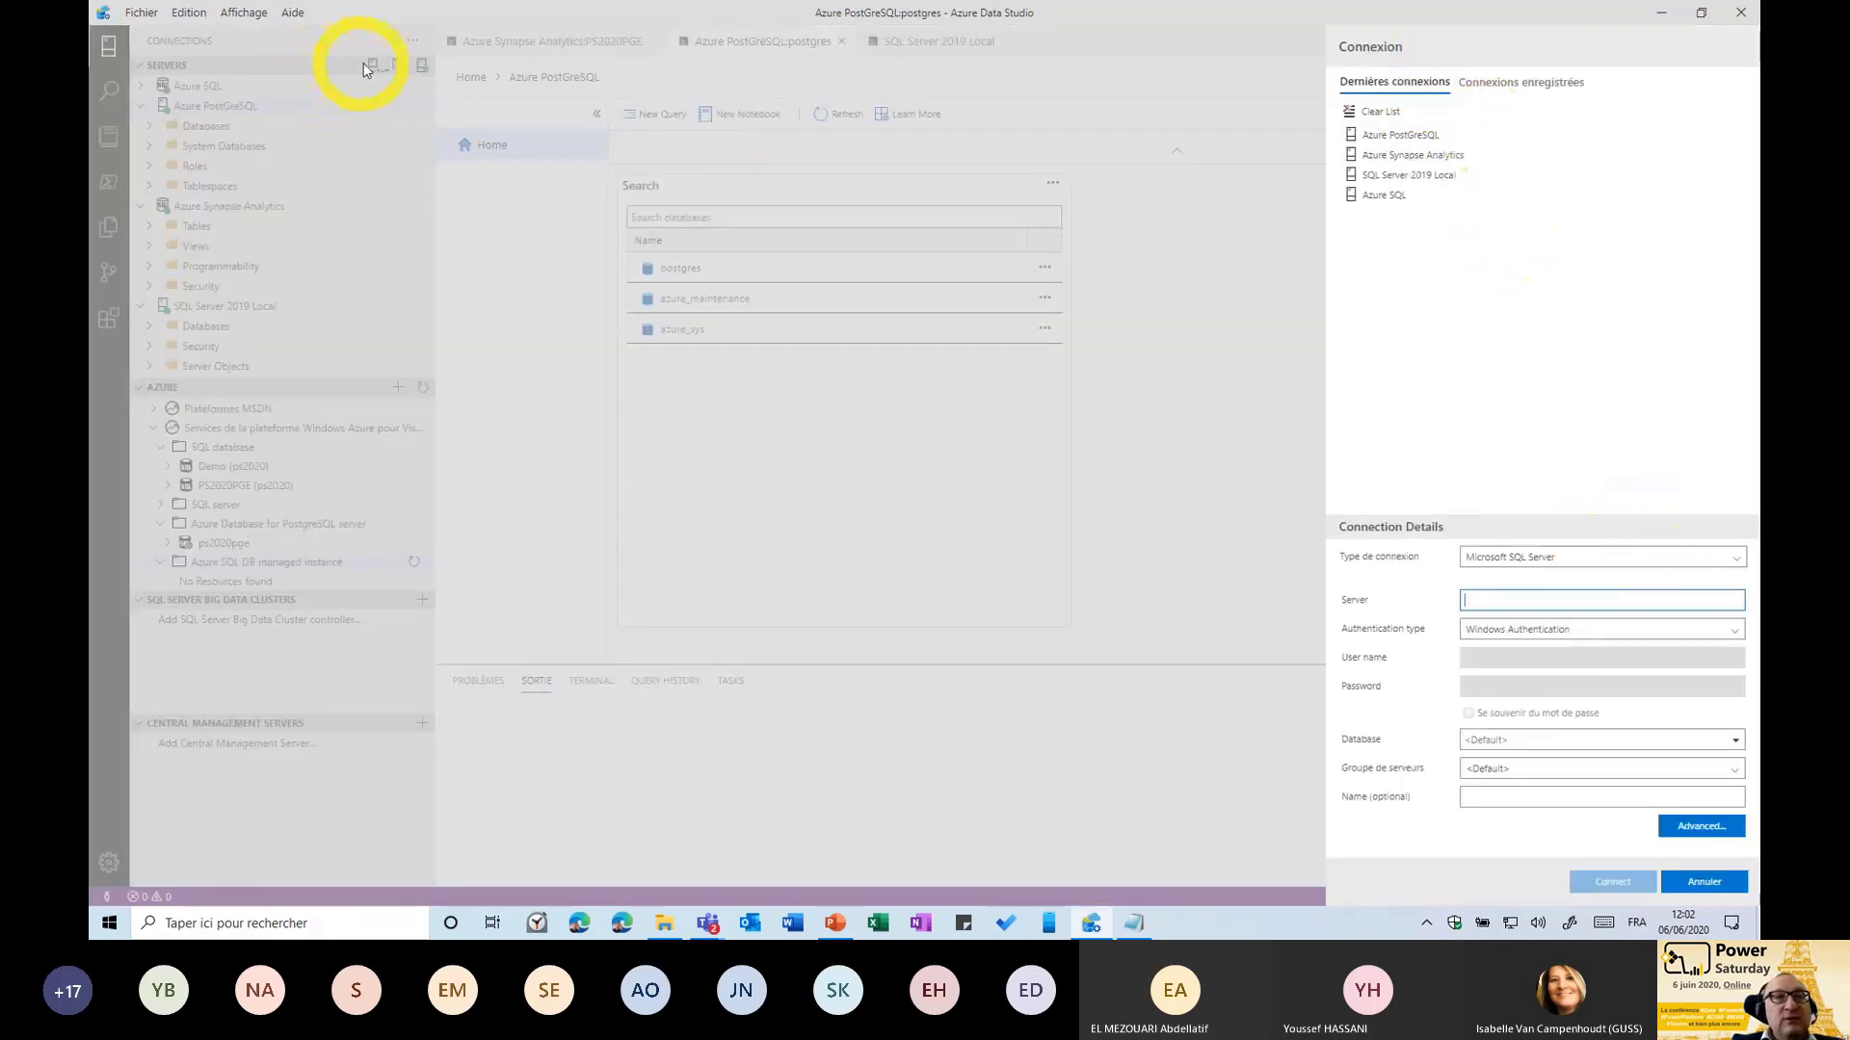
key("Escape")
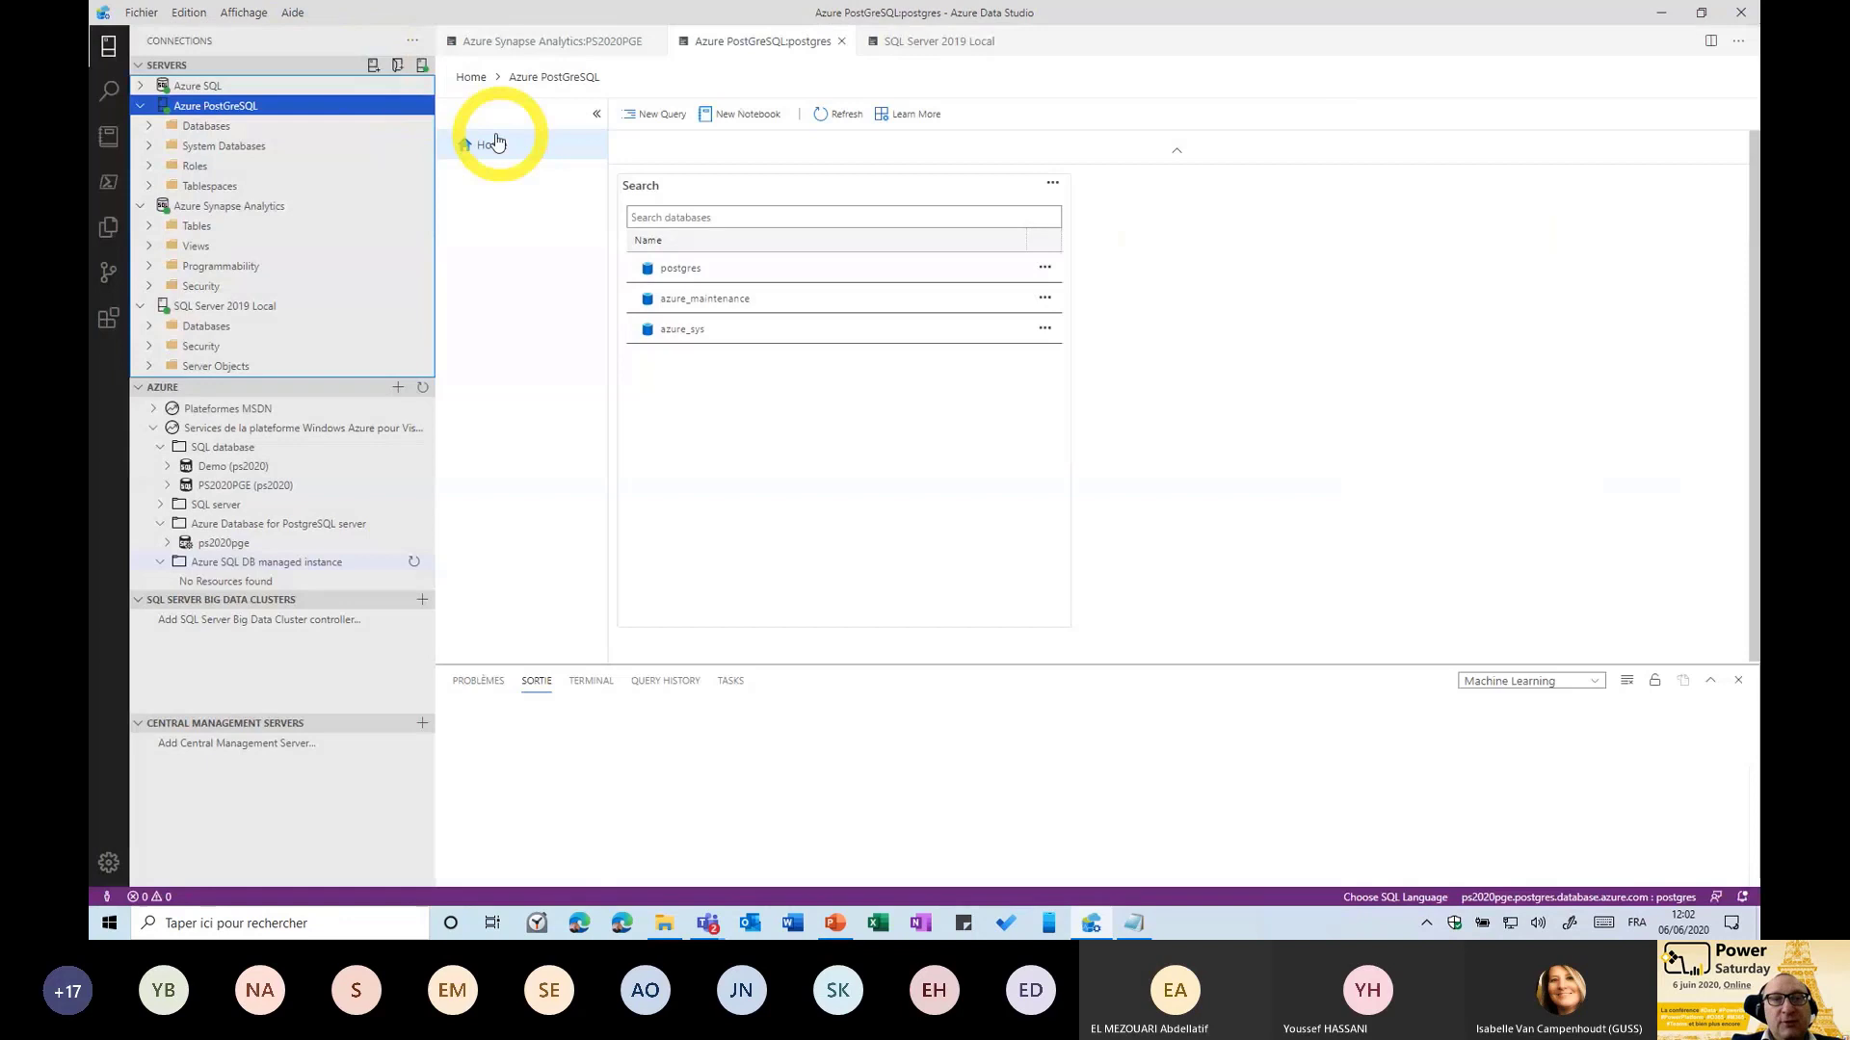
left_click(374, 67)
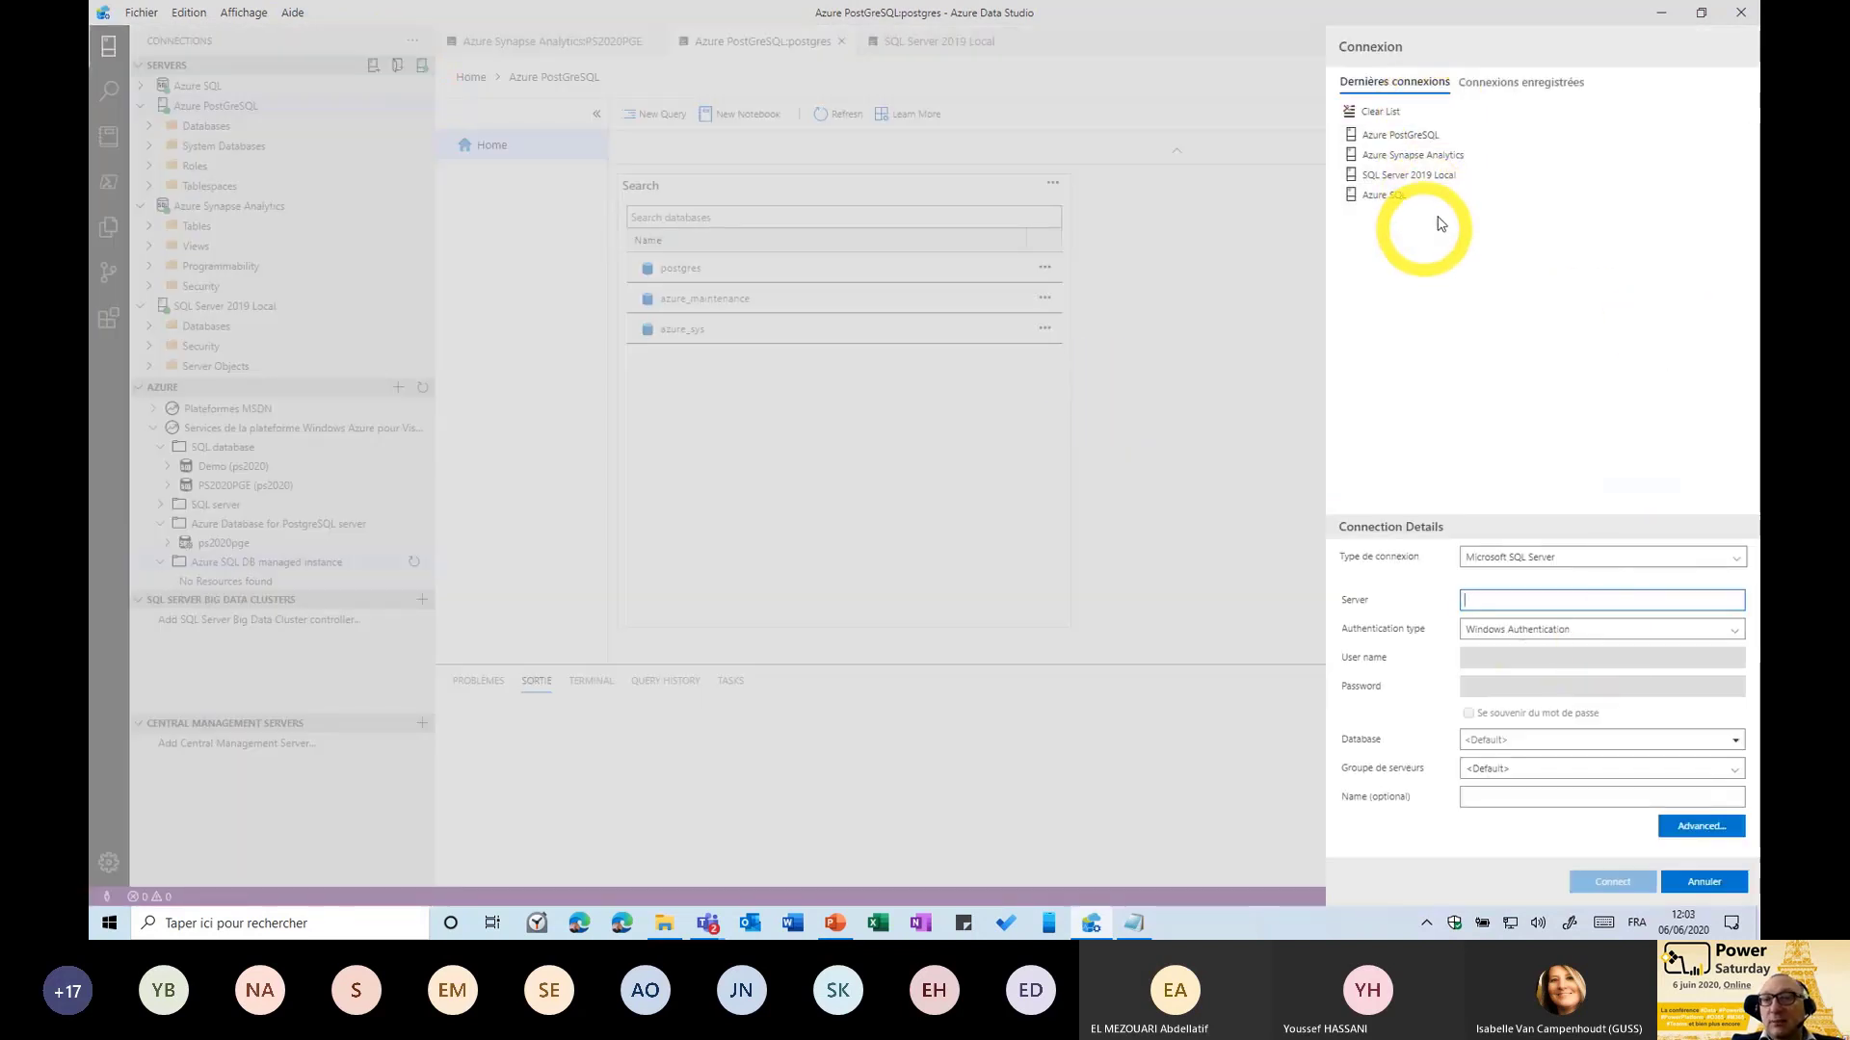
left_click(1520, 82)
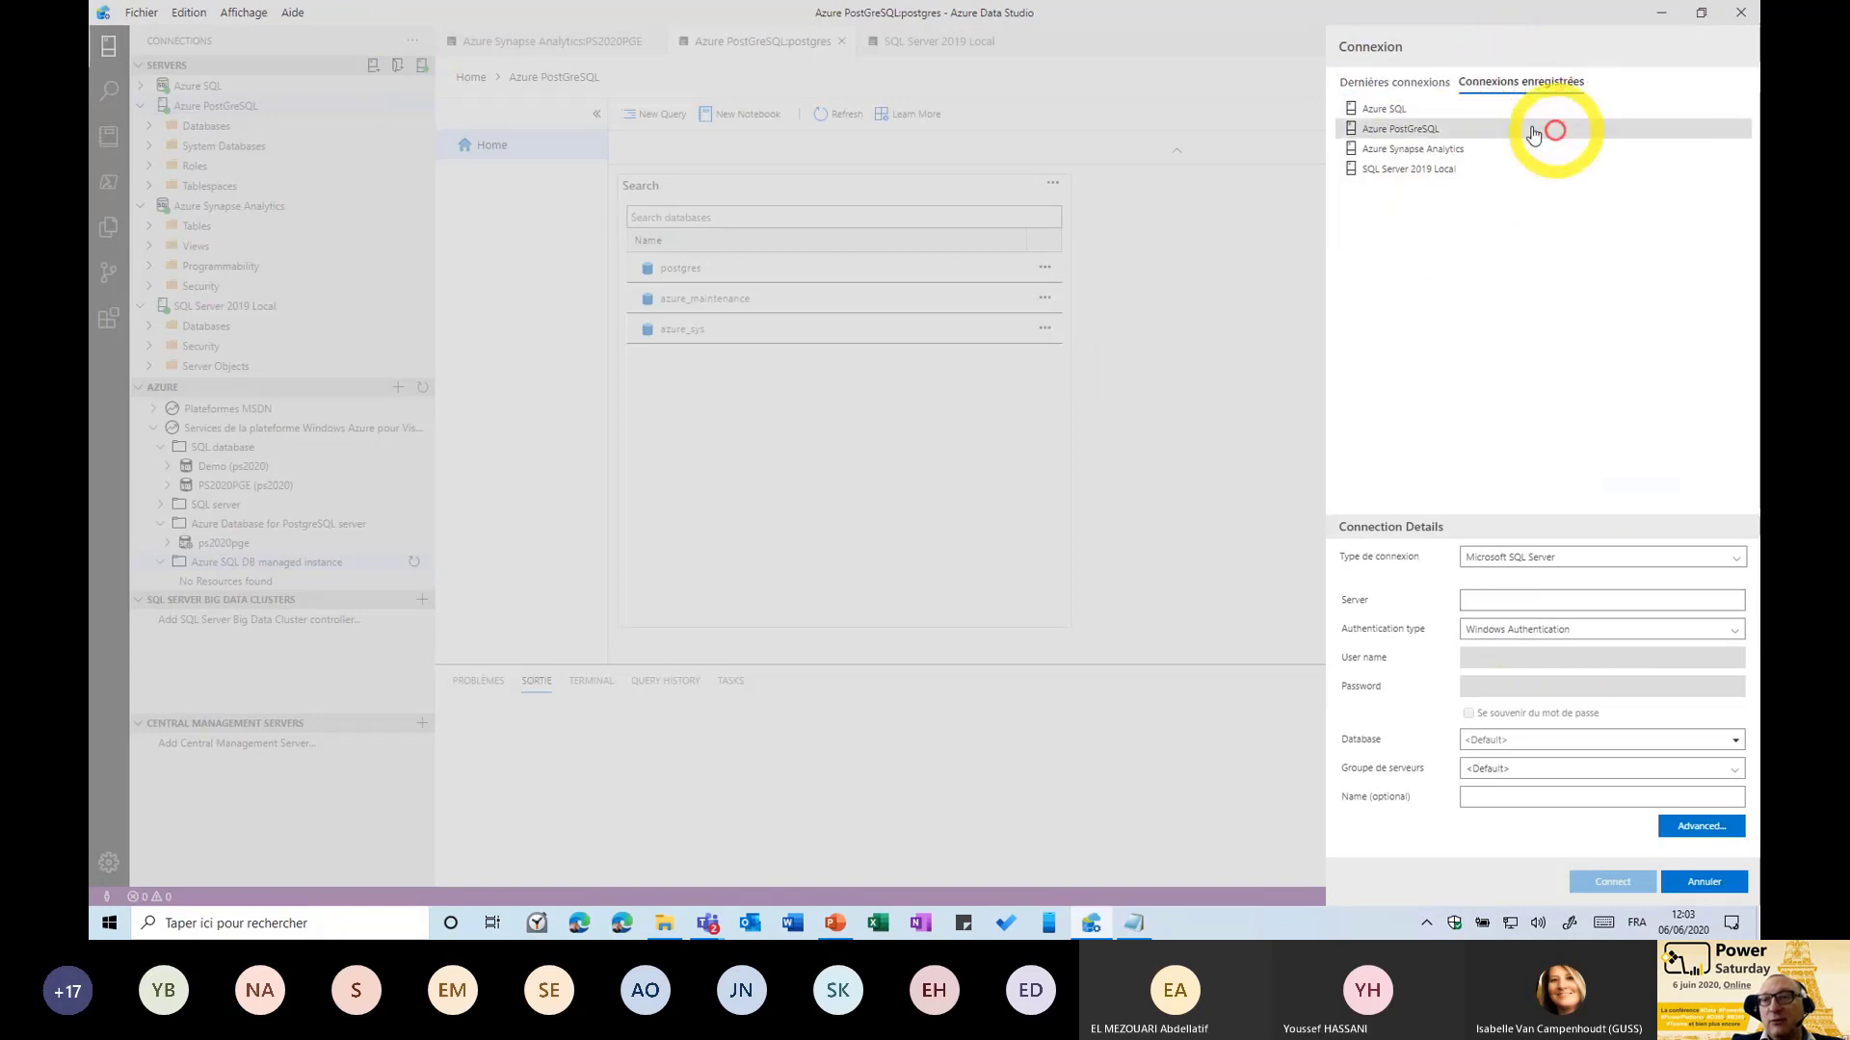
left_click(1570, 557)
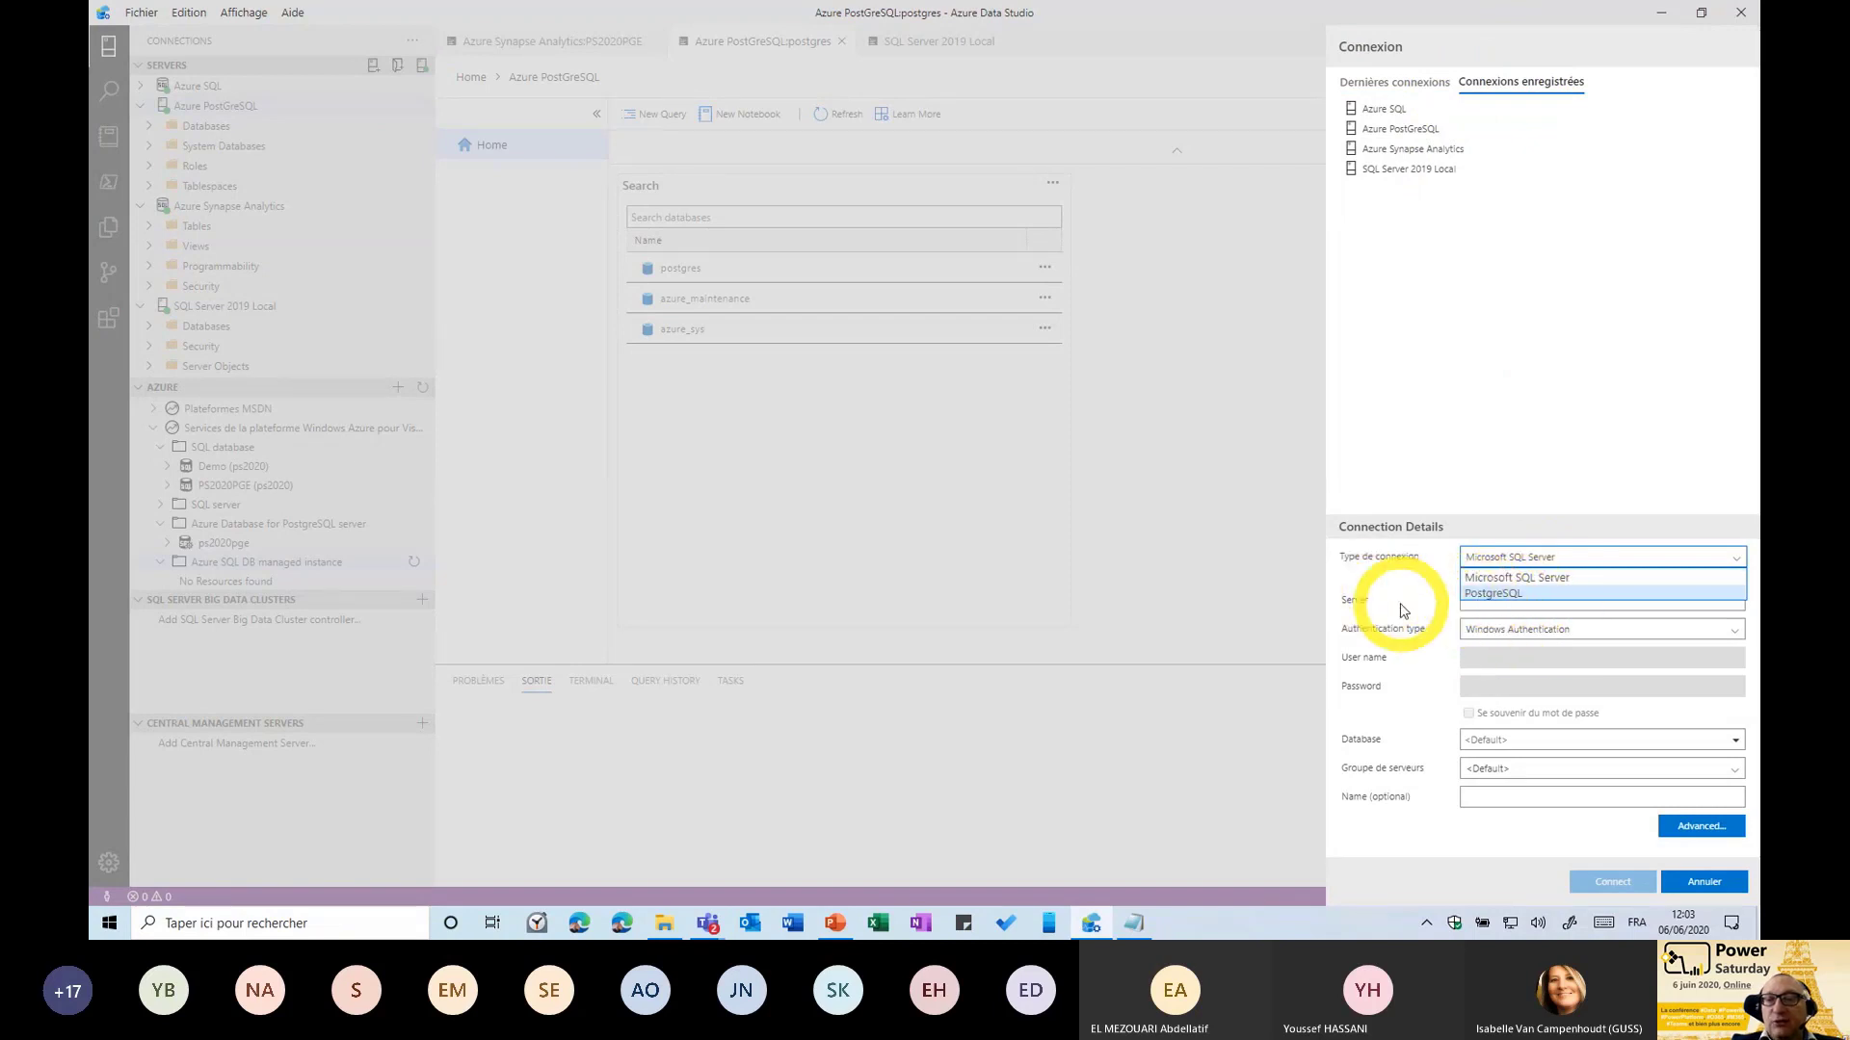
left_click(1512, 603)
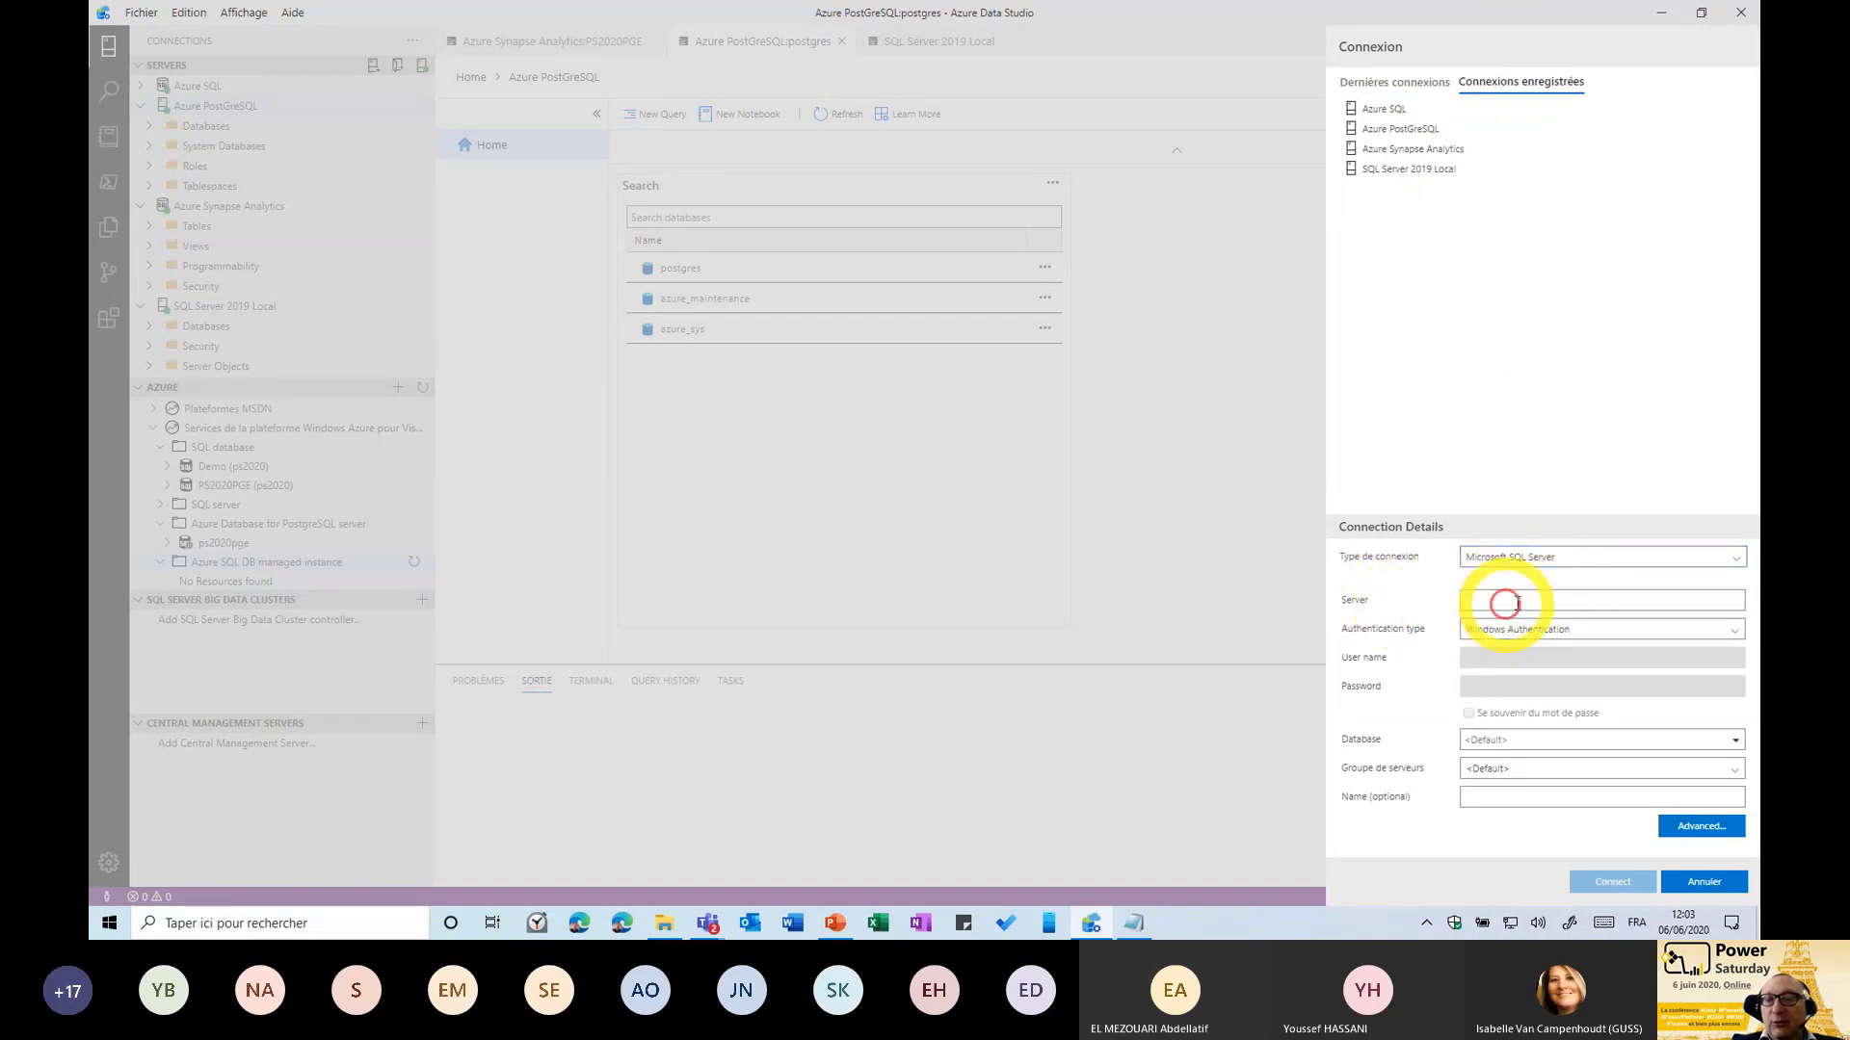
left_click(1587, 630)
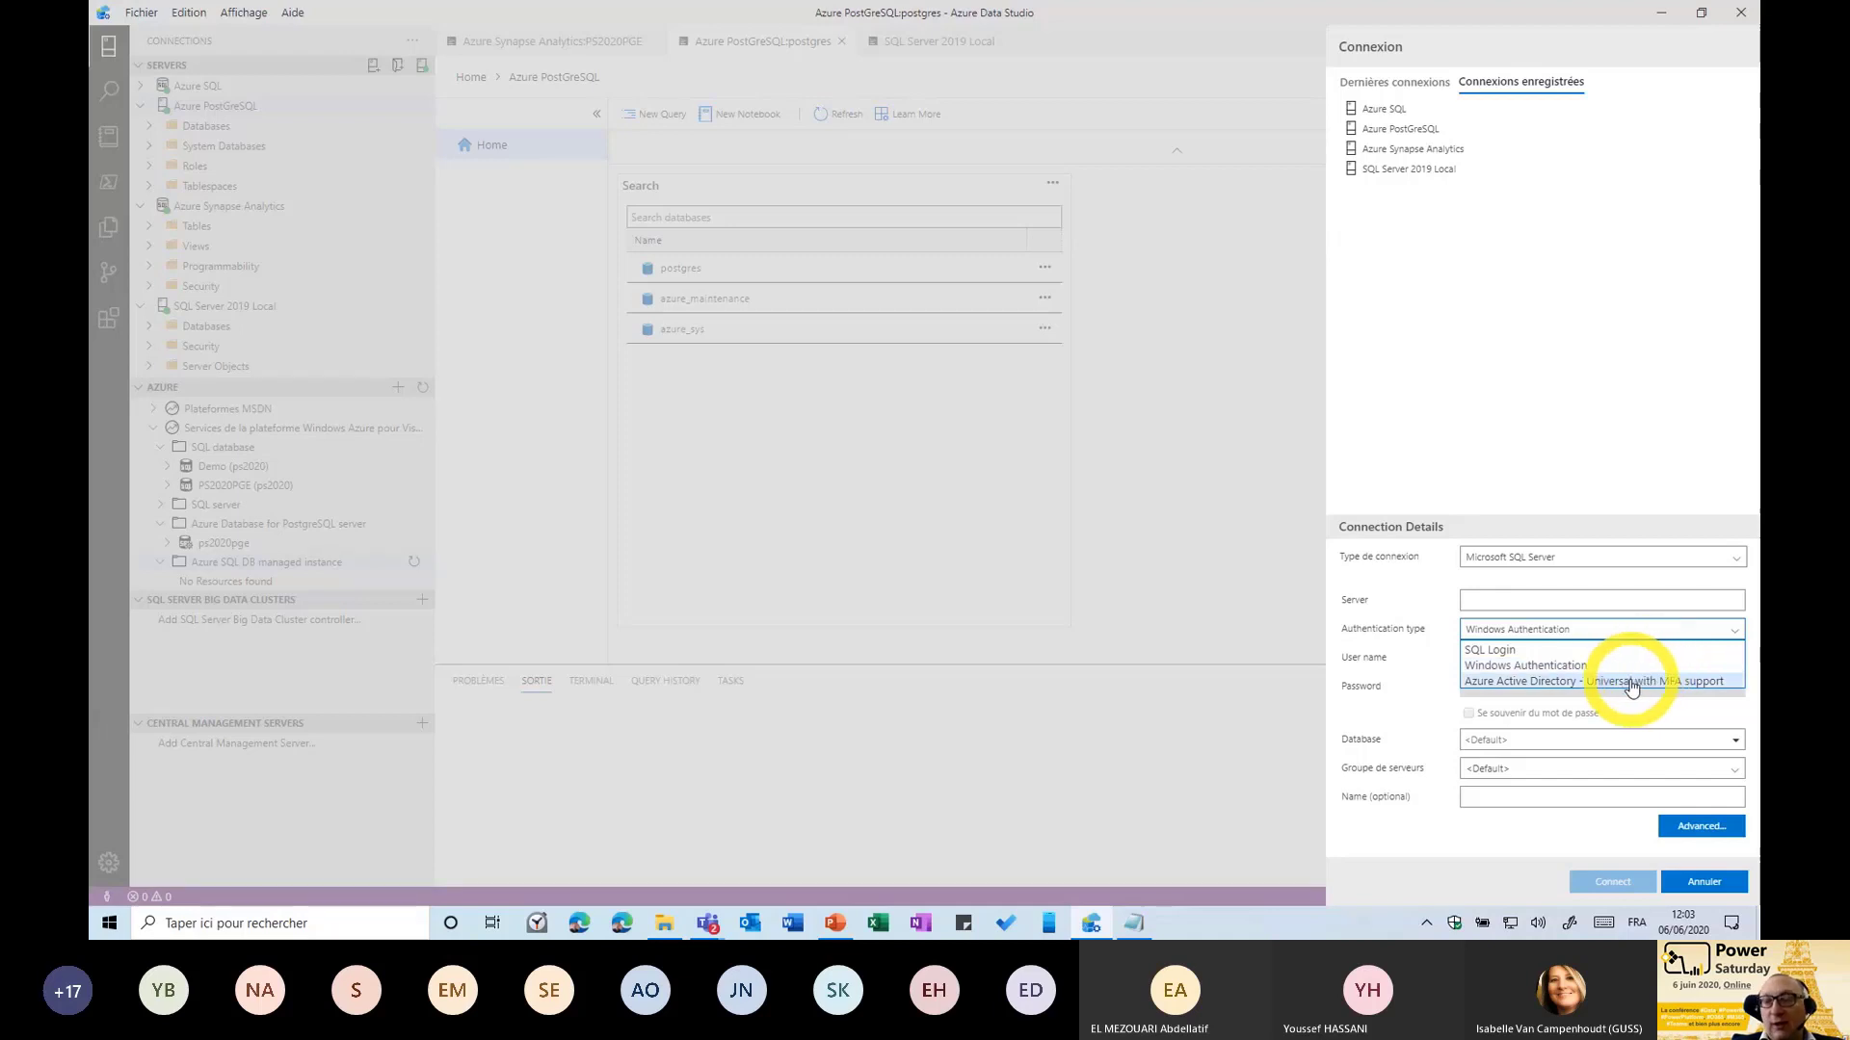
left_click(1408, 694)
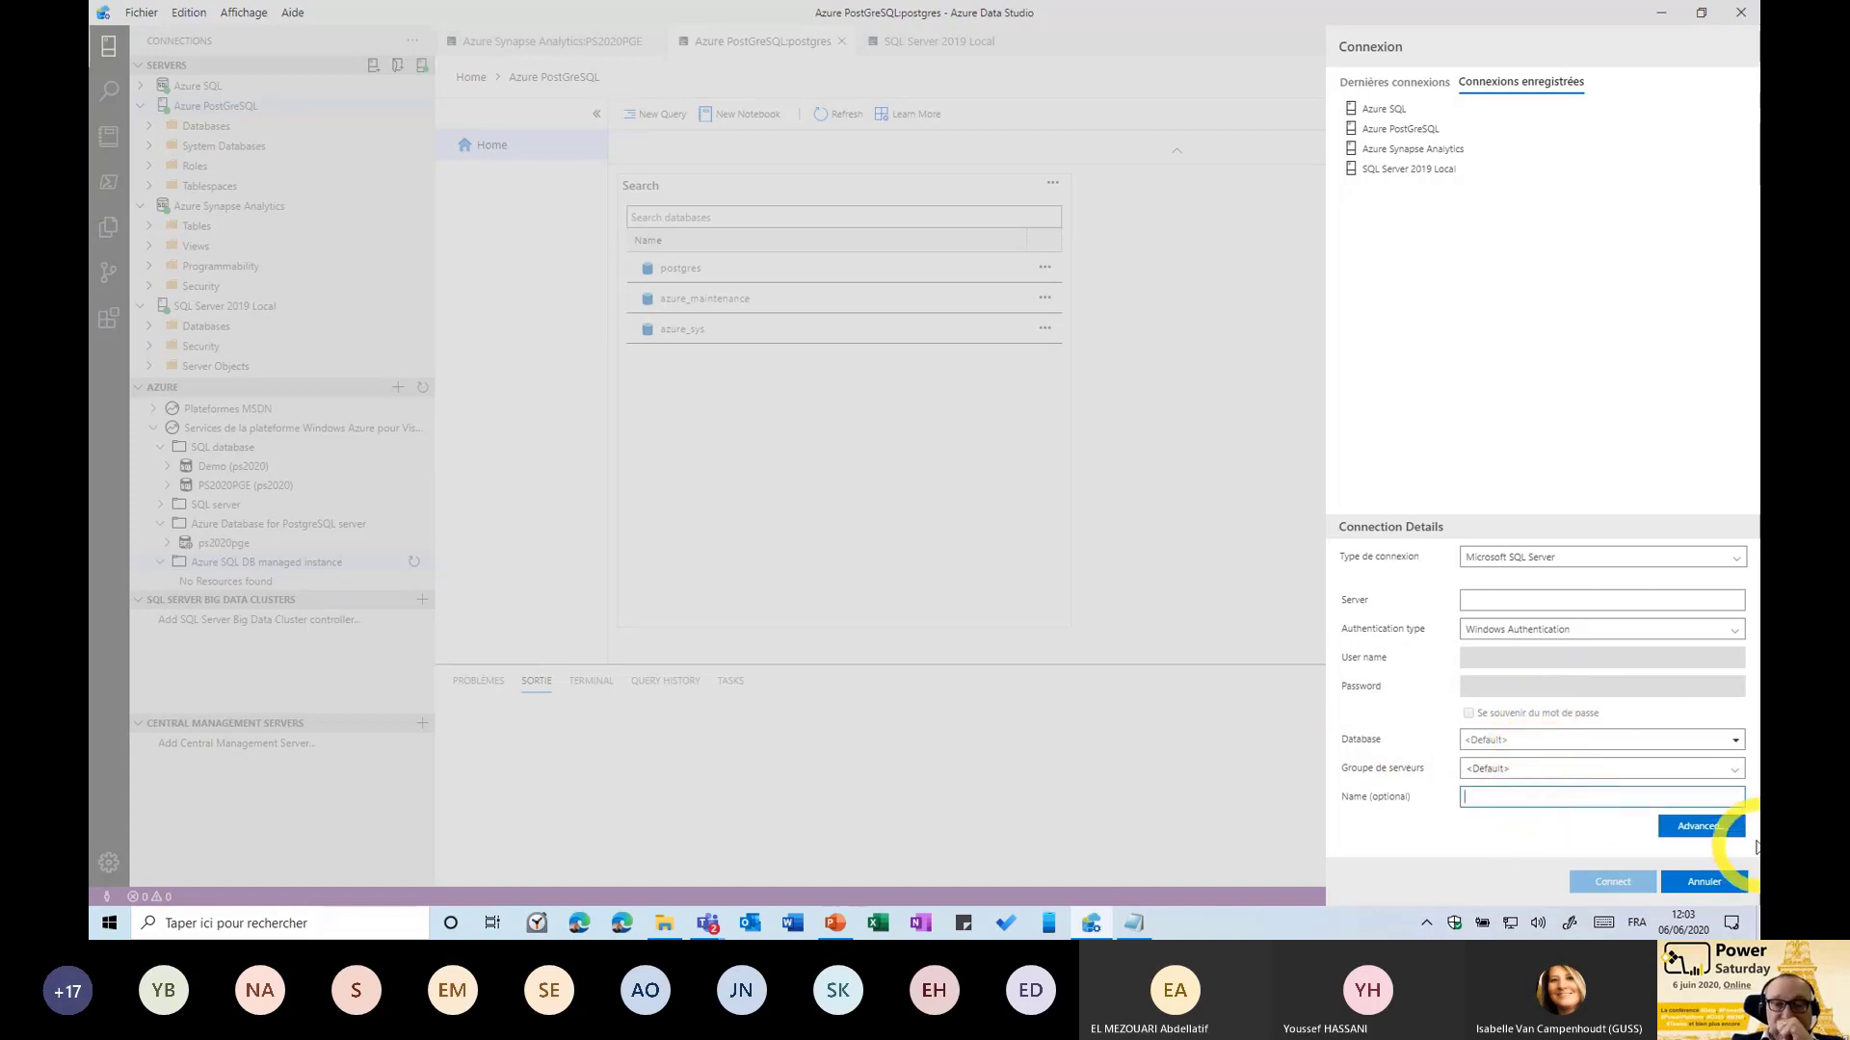
View the advanced connection properties, discard them and cancel the new connection.
left_click(1702, 826)
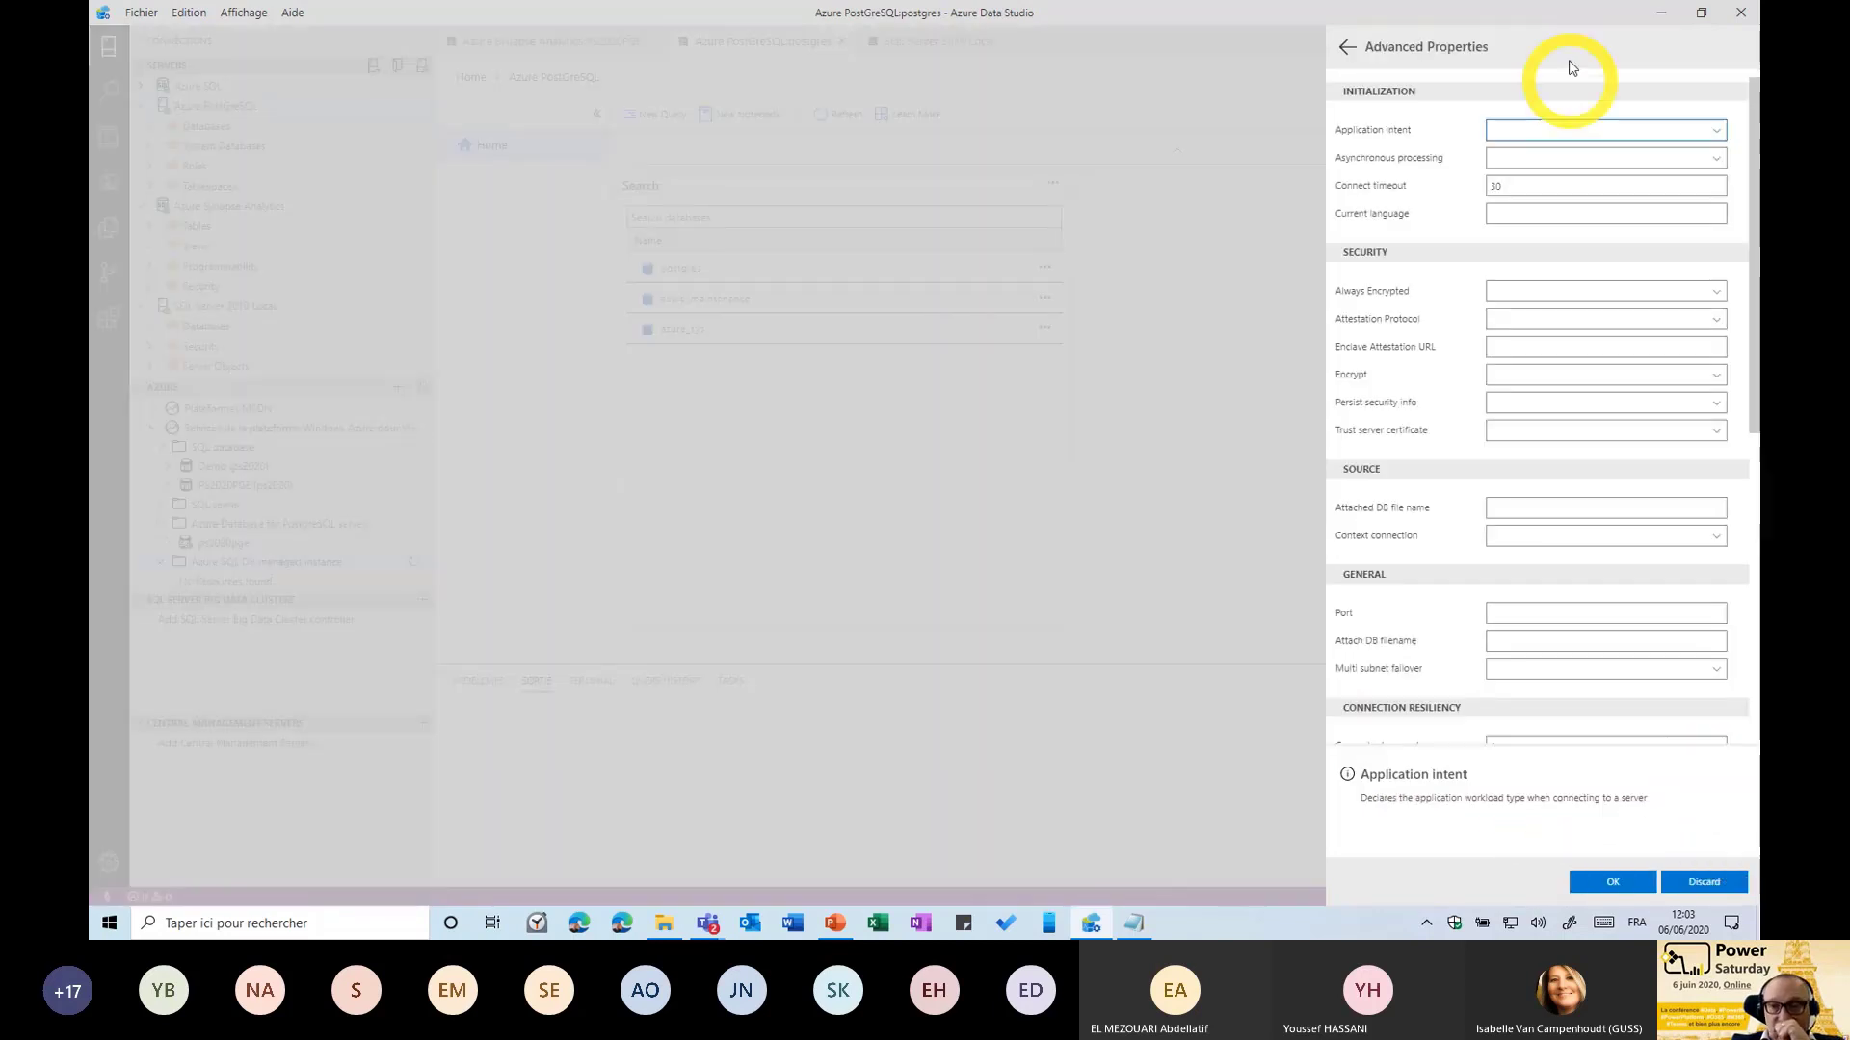
left_click(1701, 887)
left_click(1701, 879)
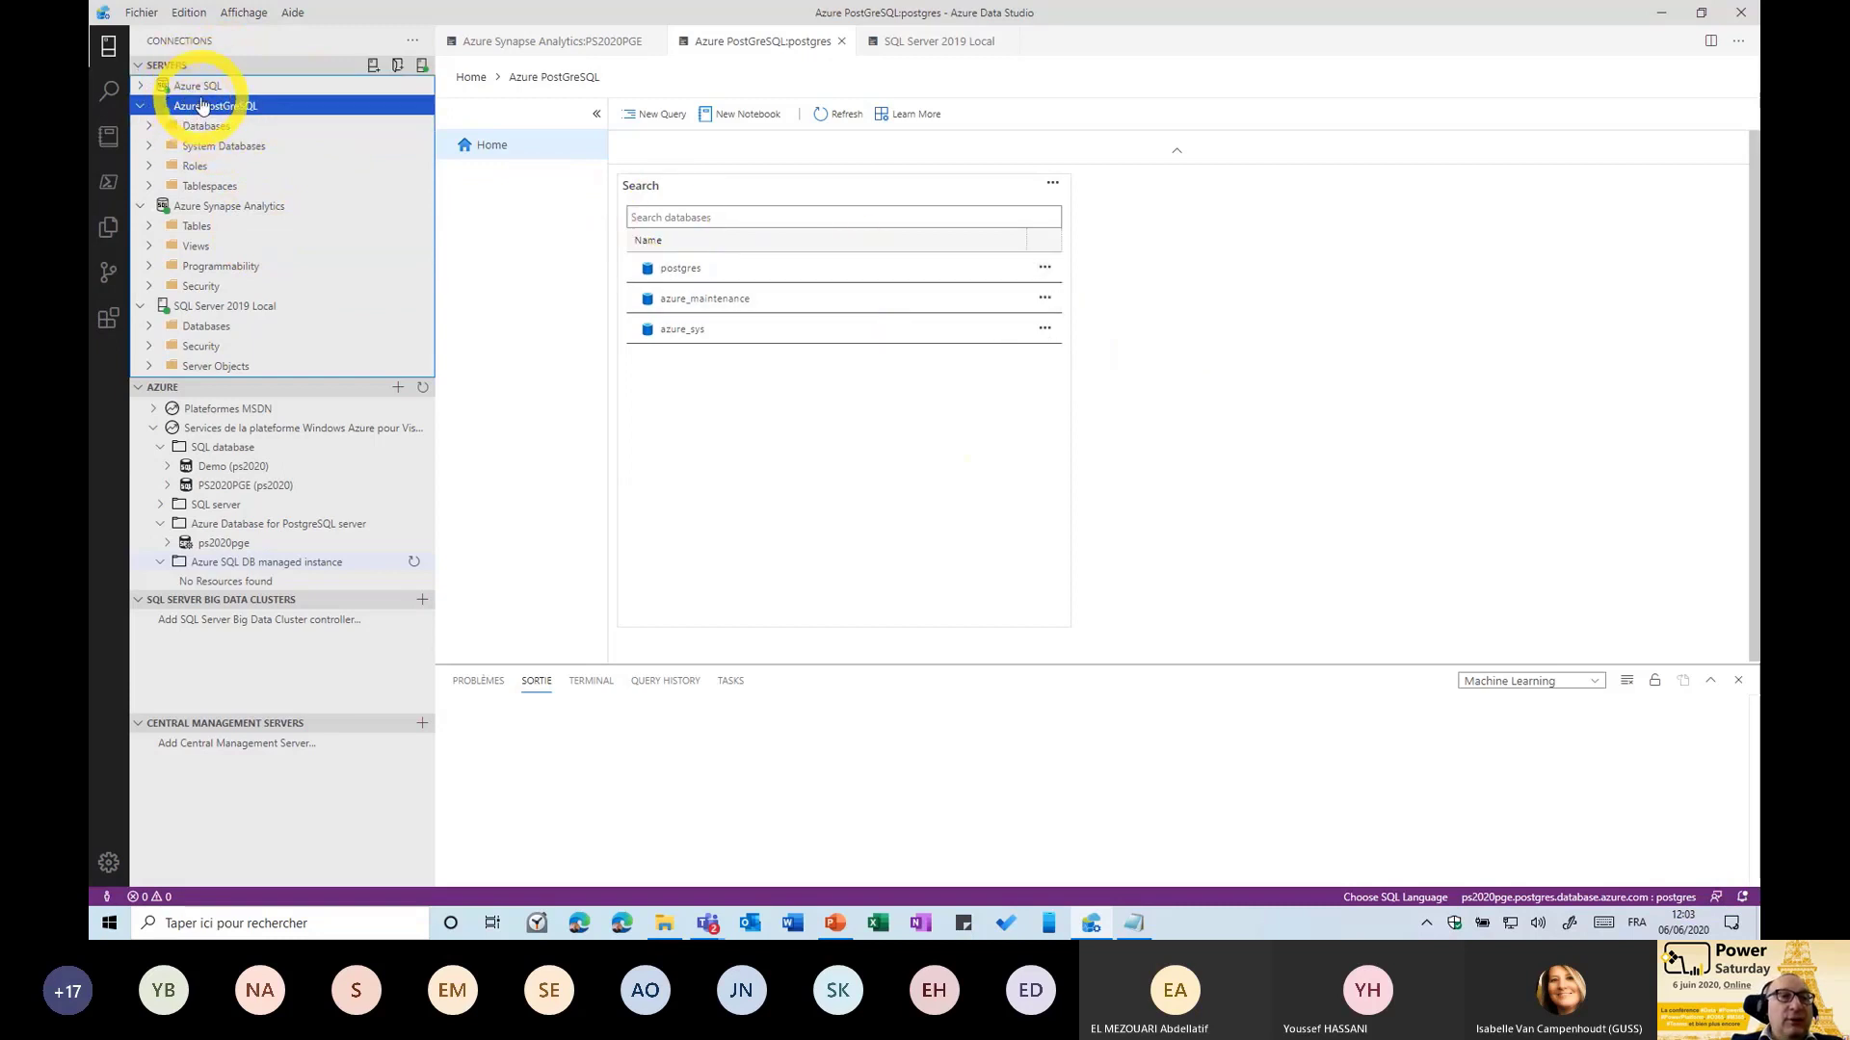
Display the general server properties of SQL Server 2019 Local and reposition the properties window.
left_click(286, 308)
right_click(286, 310)
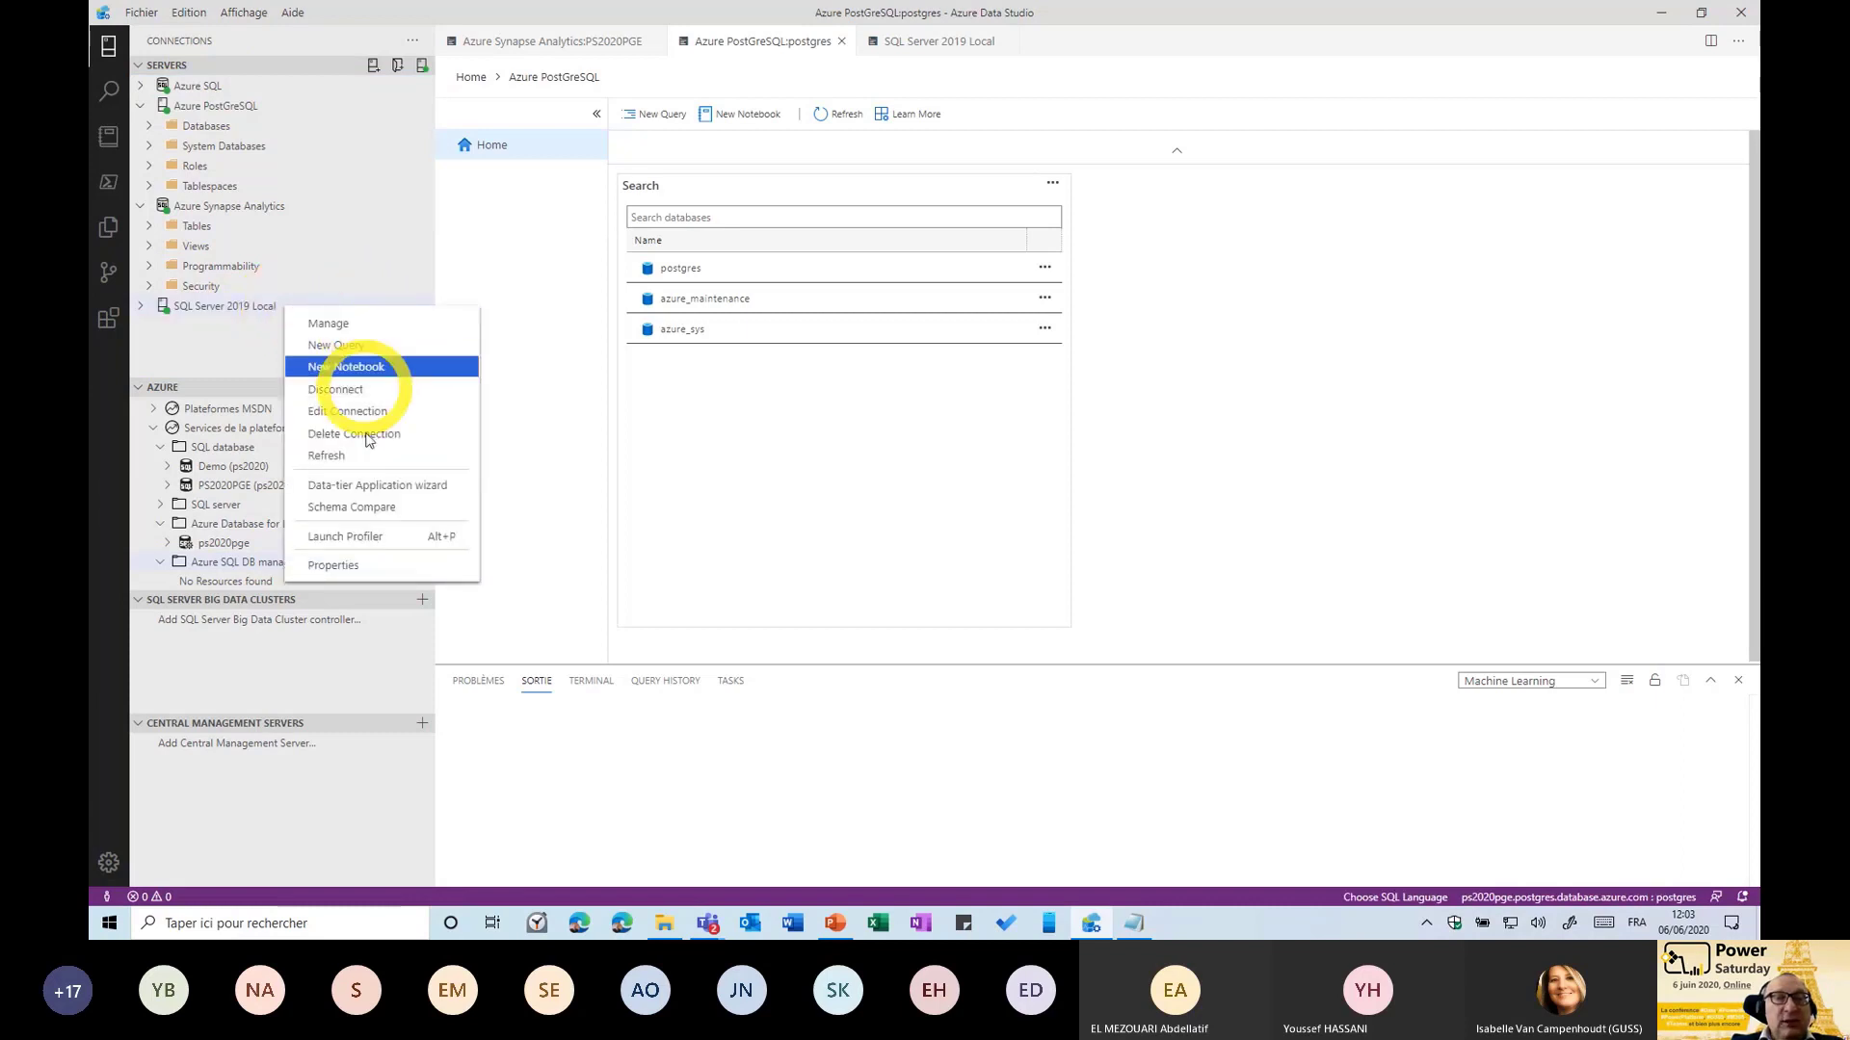
left_click(383, 569)
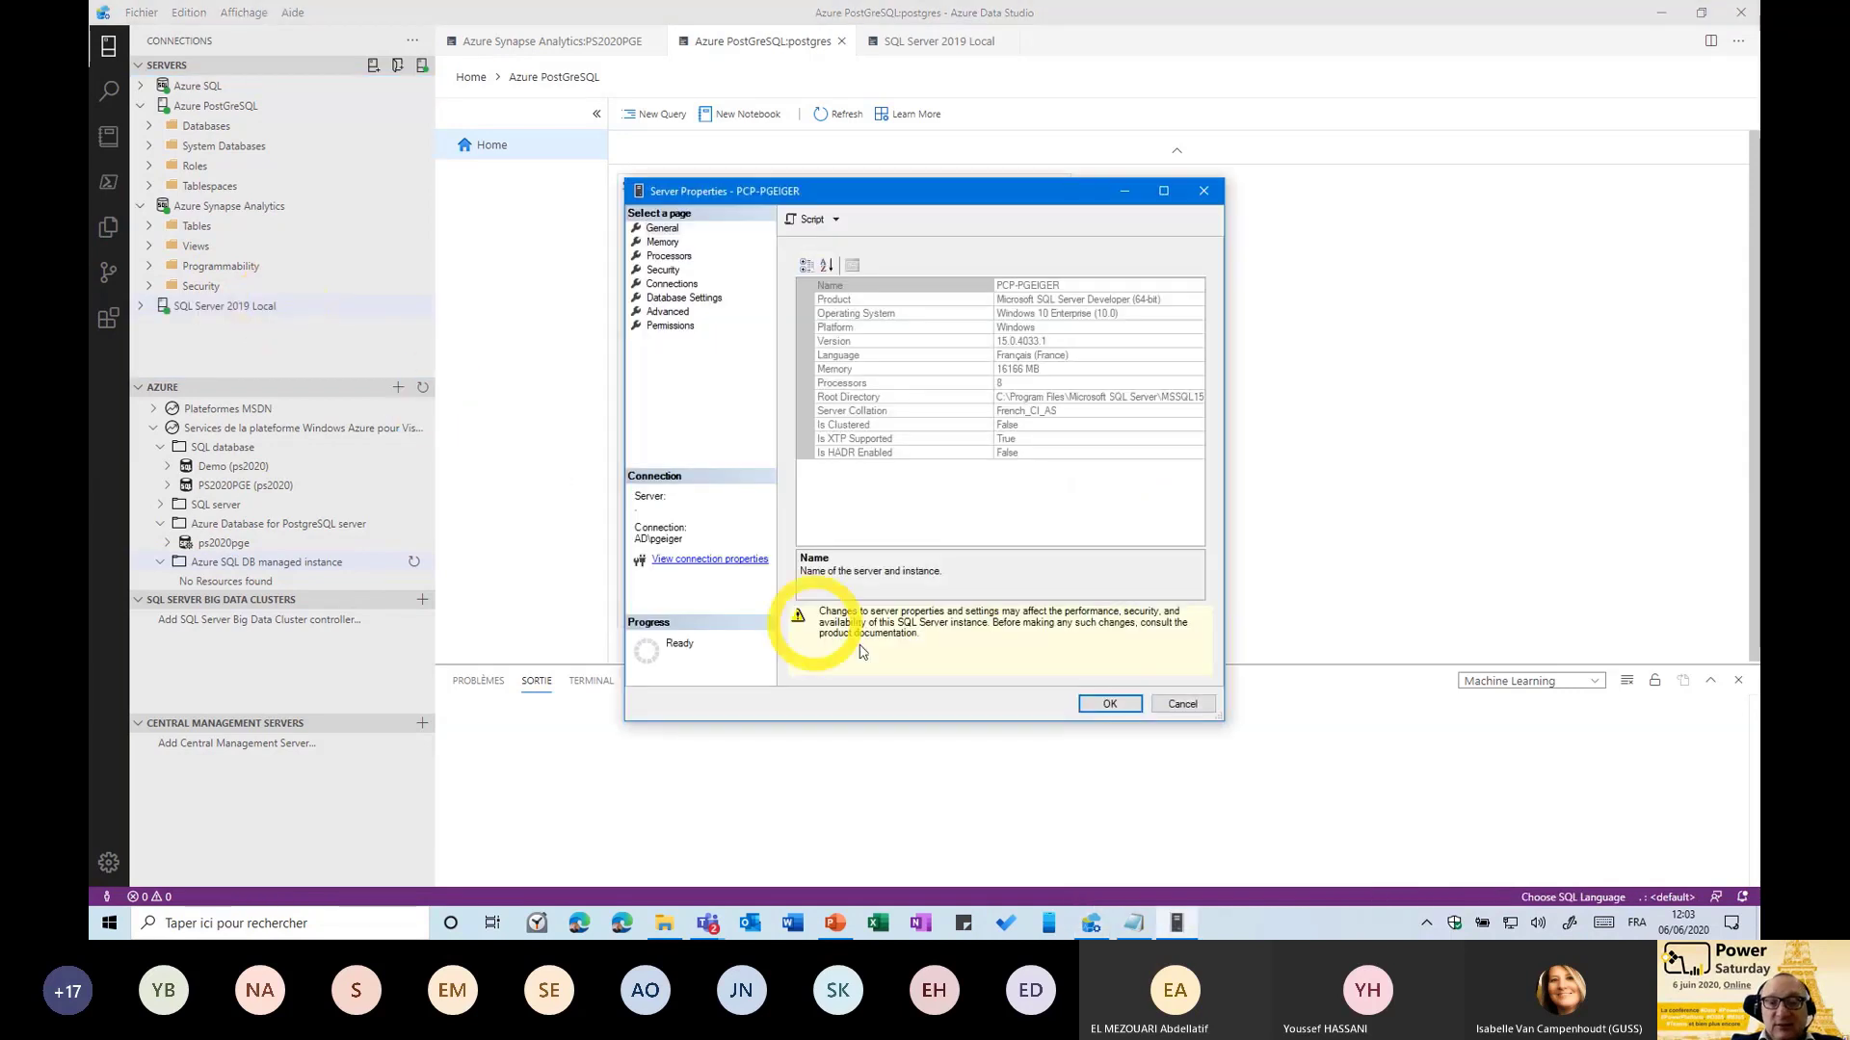
left_click_drag(727, 193, 1010, 214)
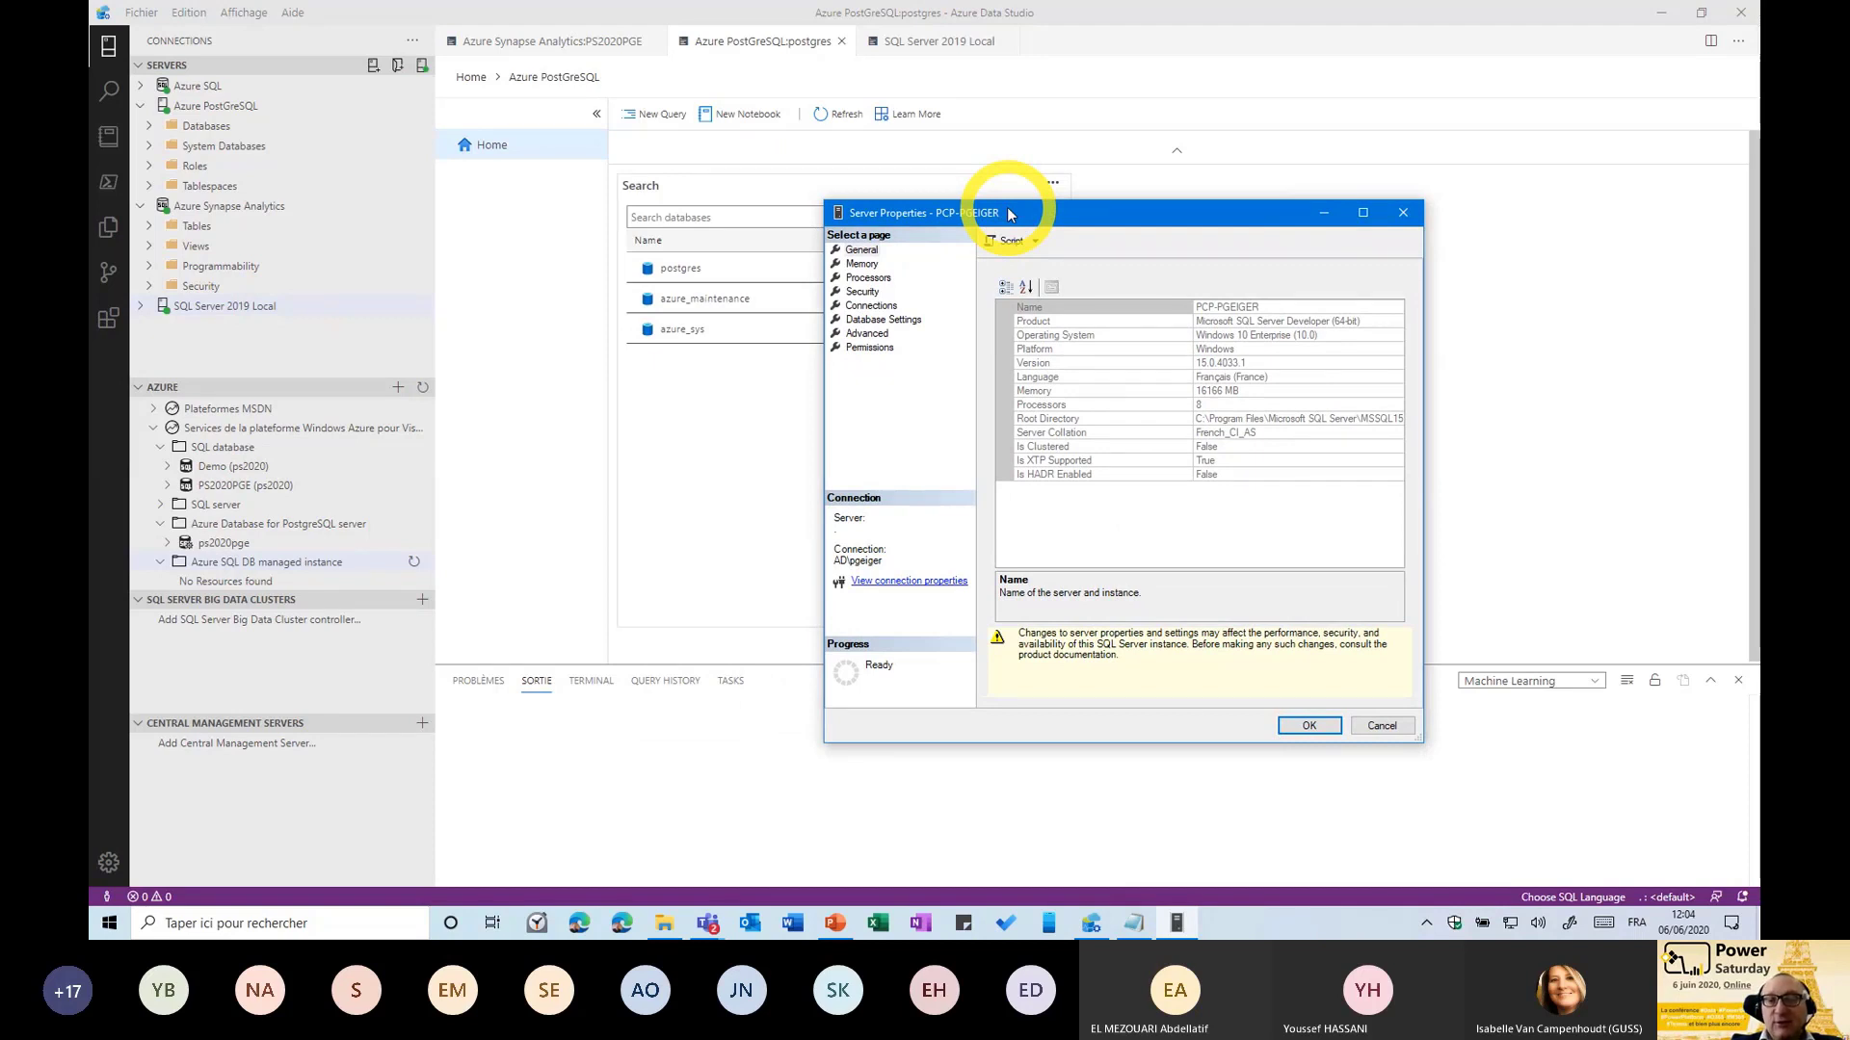
left_click_drag(1010, 214, 883, 163)
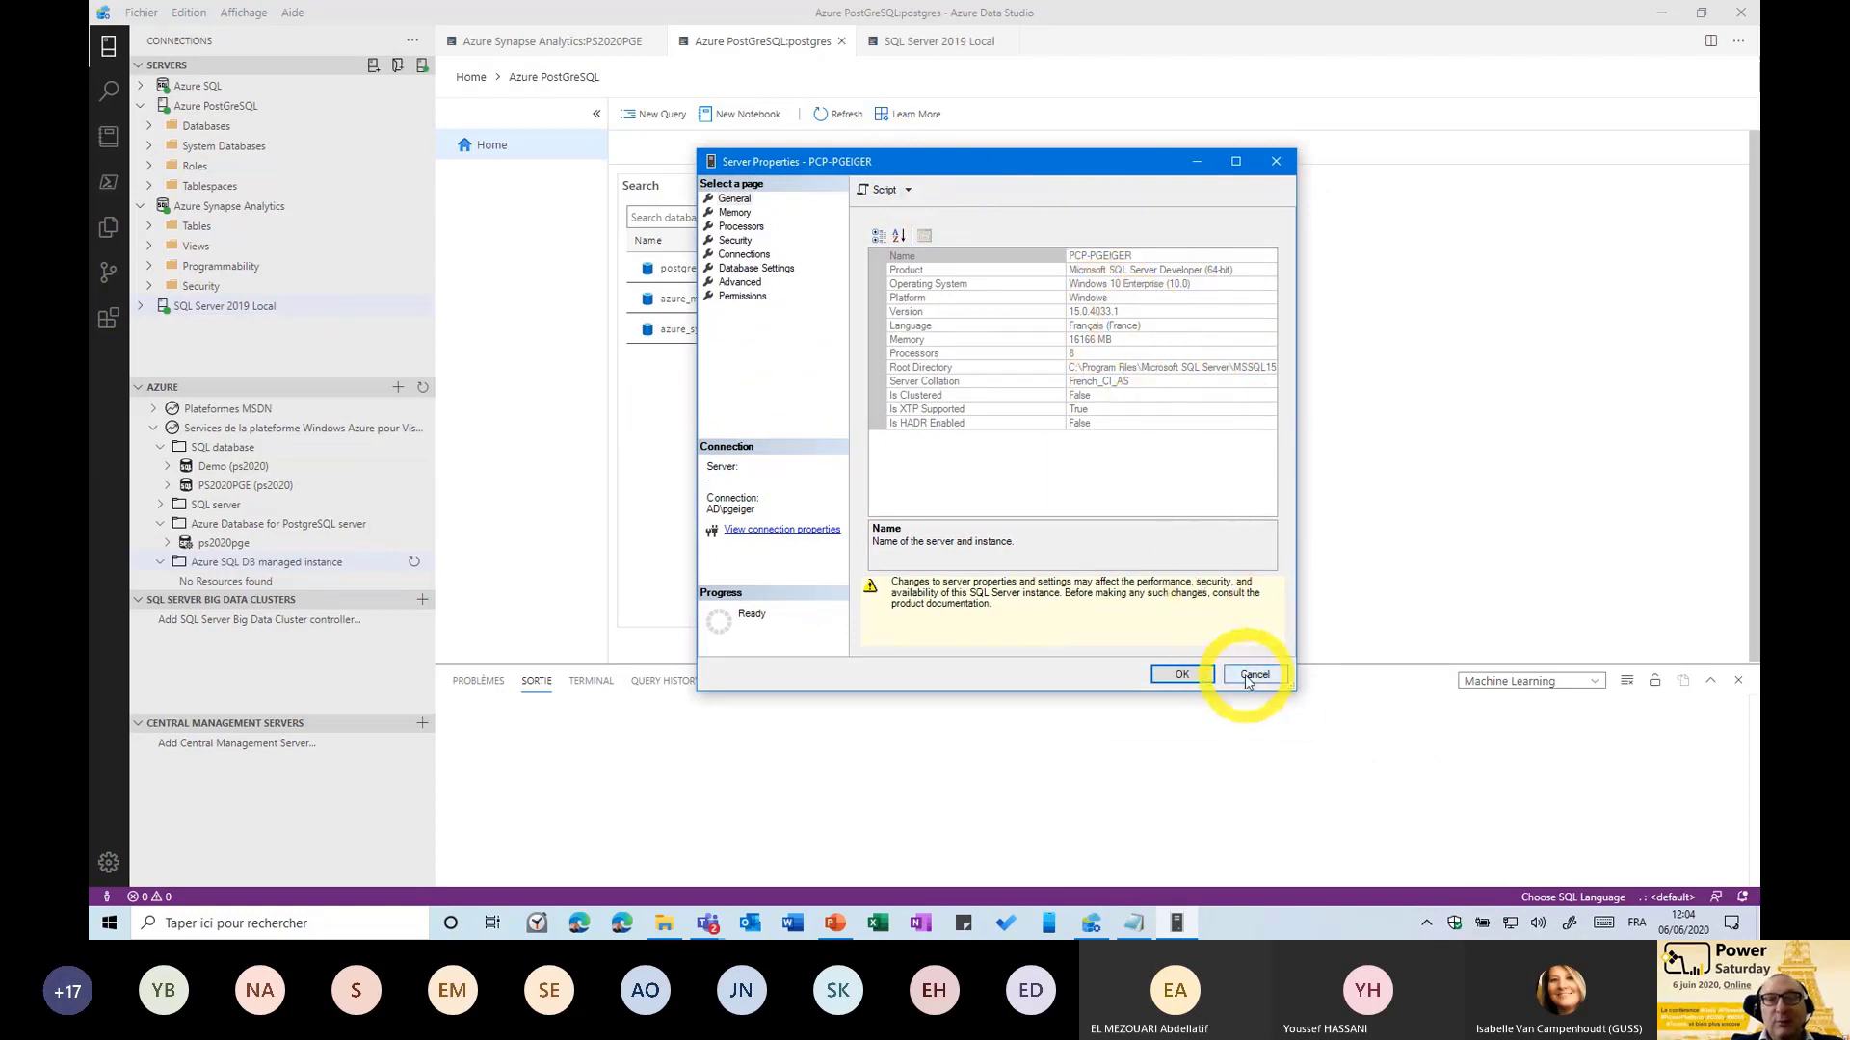
Look through the server property pages from Memory to Permissions and close the properties without applying changes.
left_click(735, 212)
left_click(742, 227)
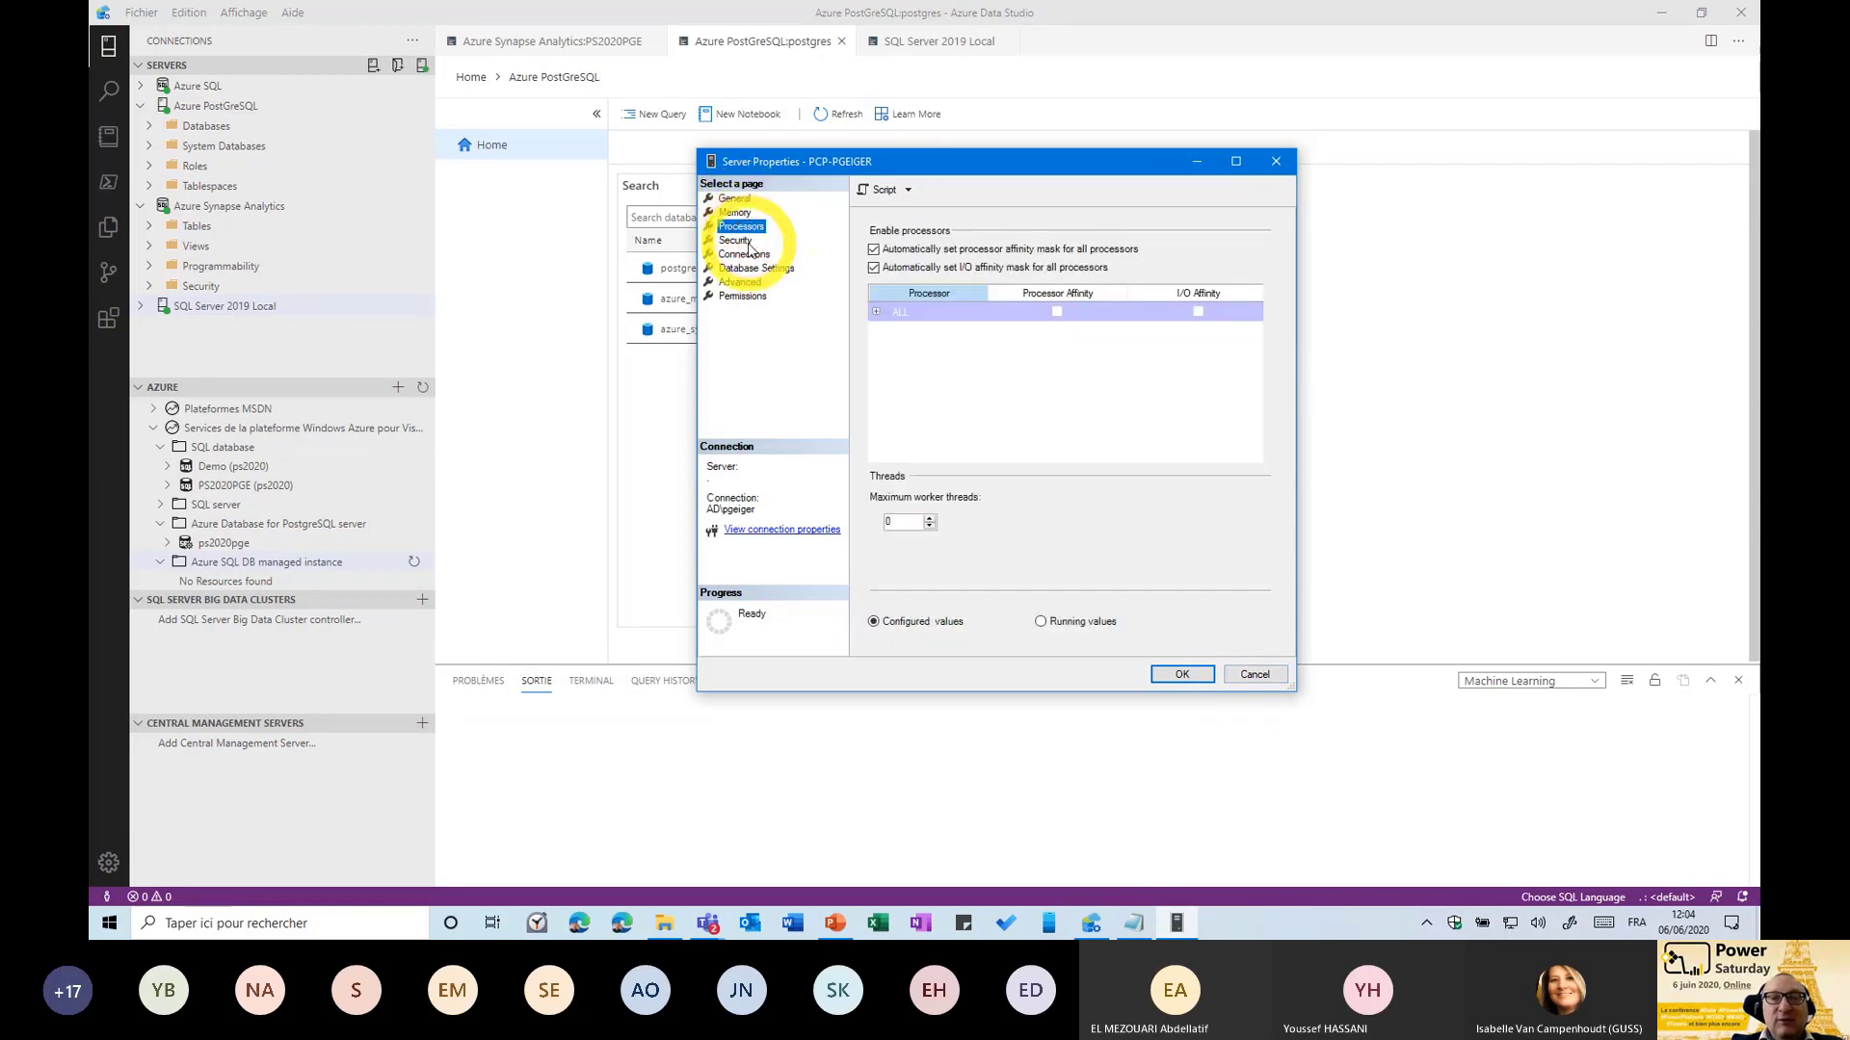
left_click(737, 241)
left_click(744, 254)
left_click(761, 268)
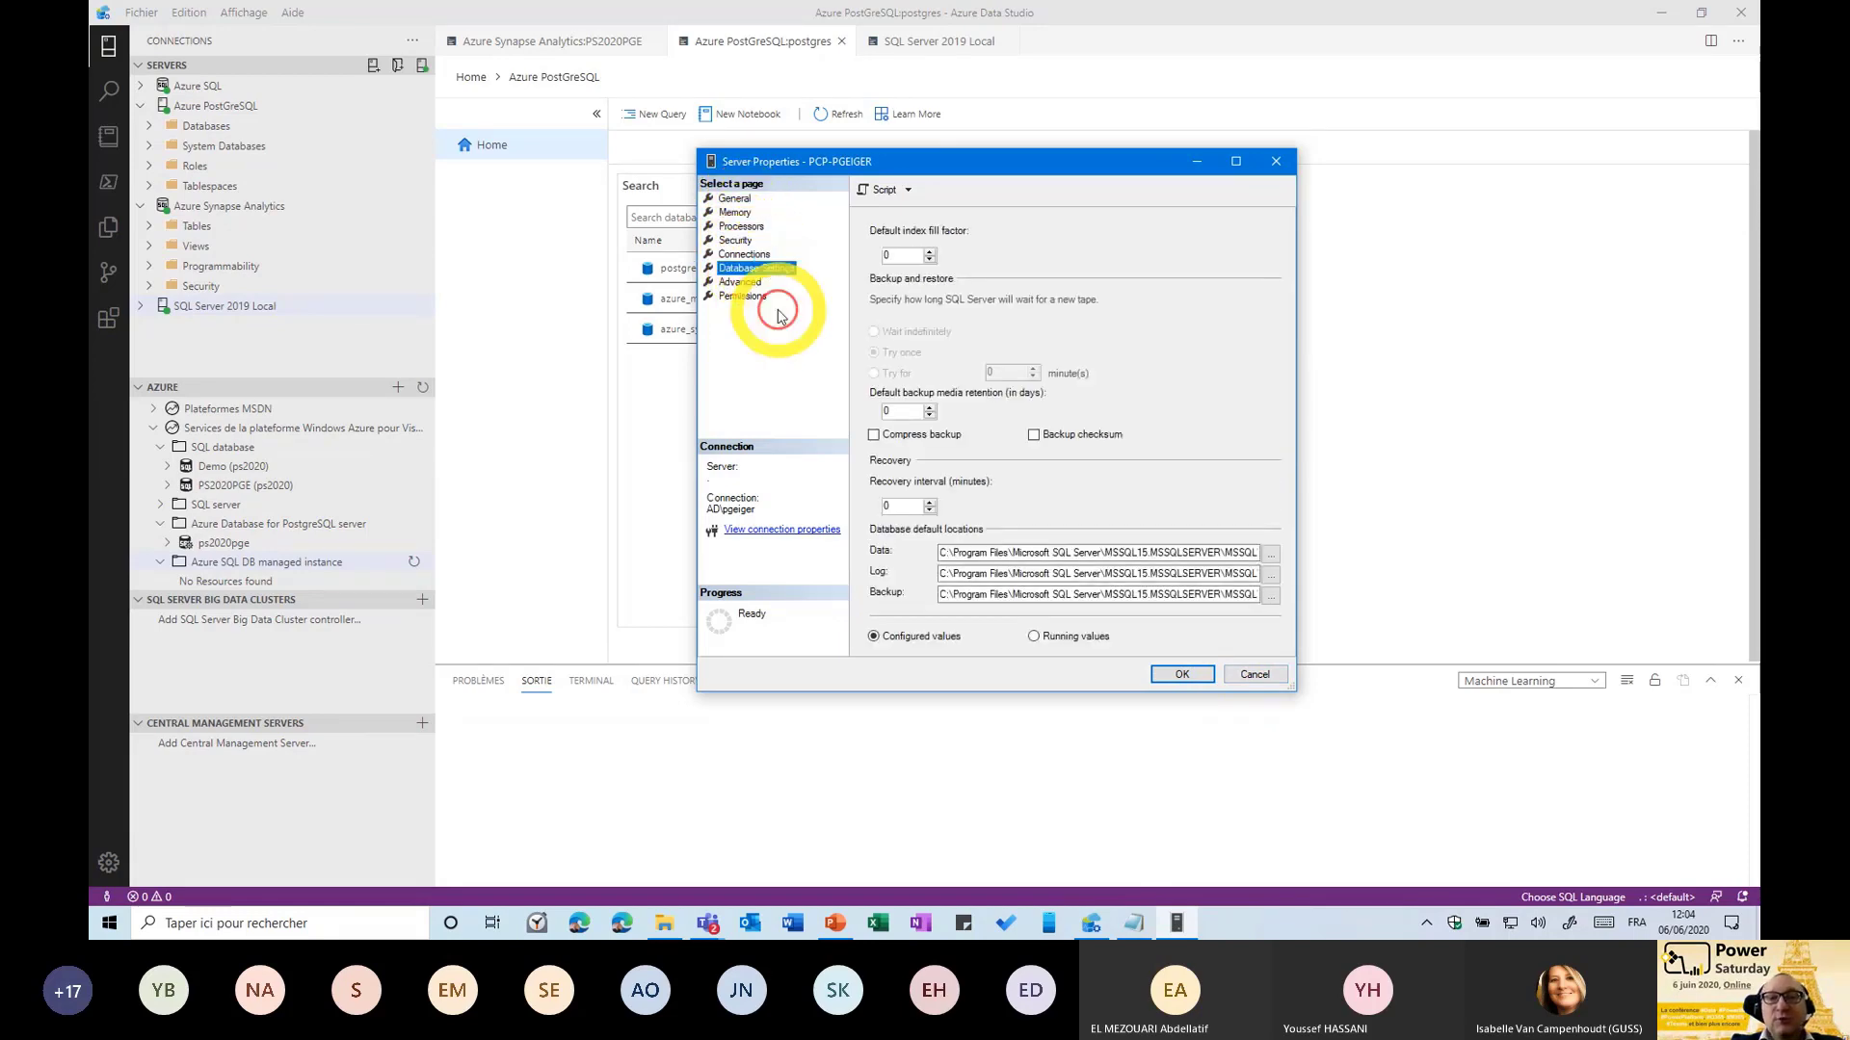
left_click(740, 282)
left_click(742, 296)
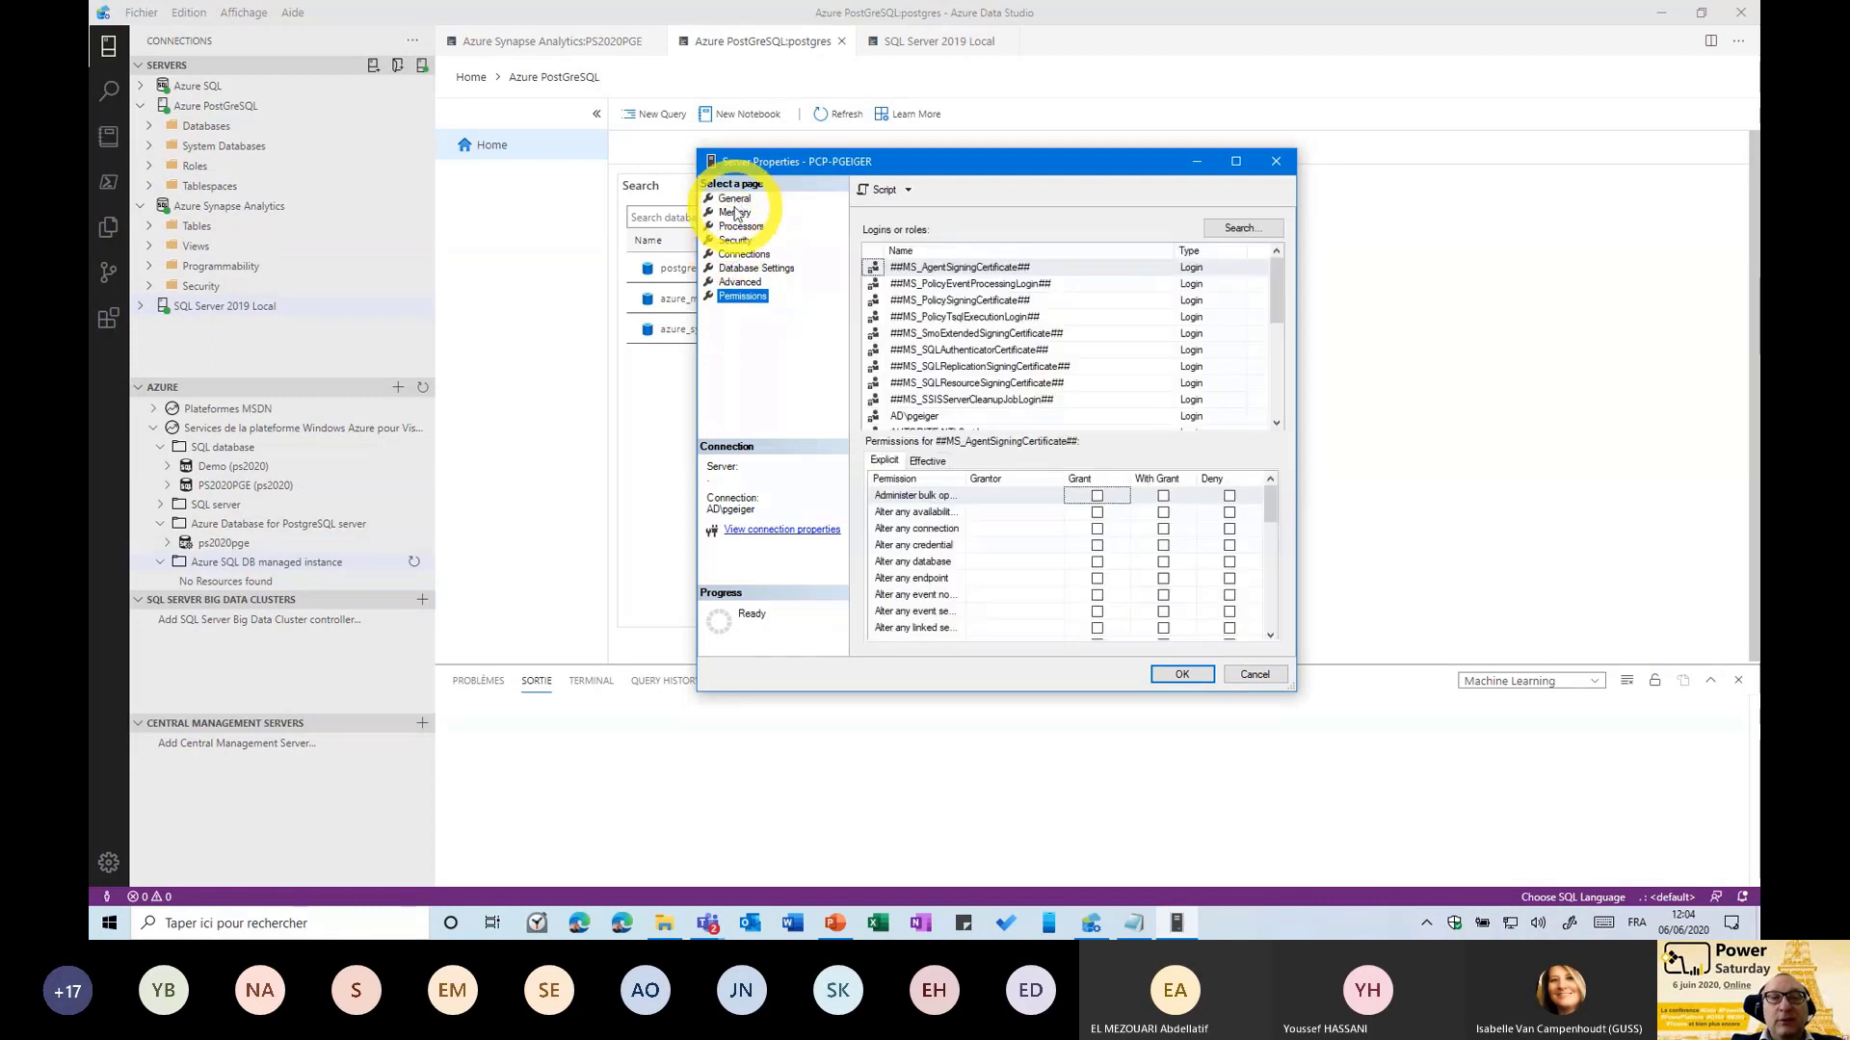
left_click(1253, 676)
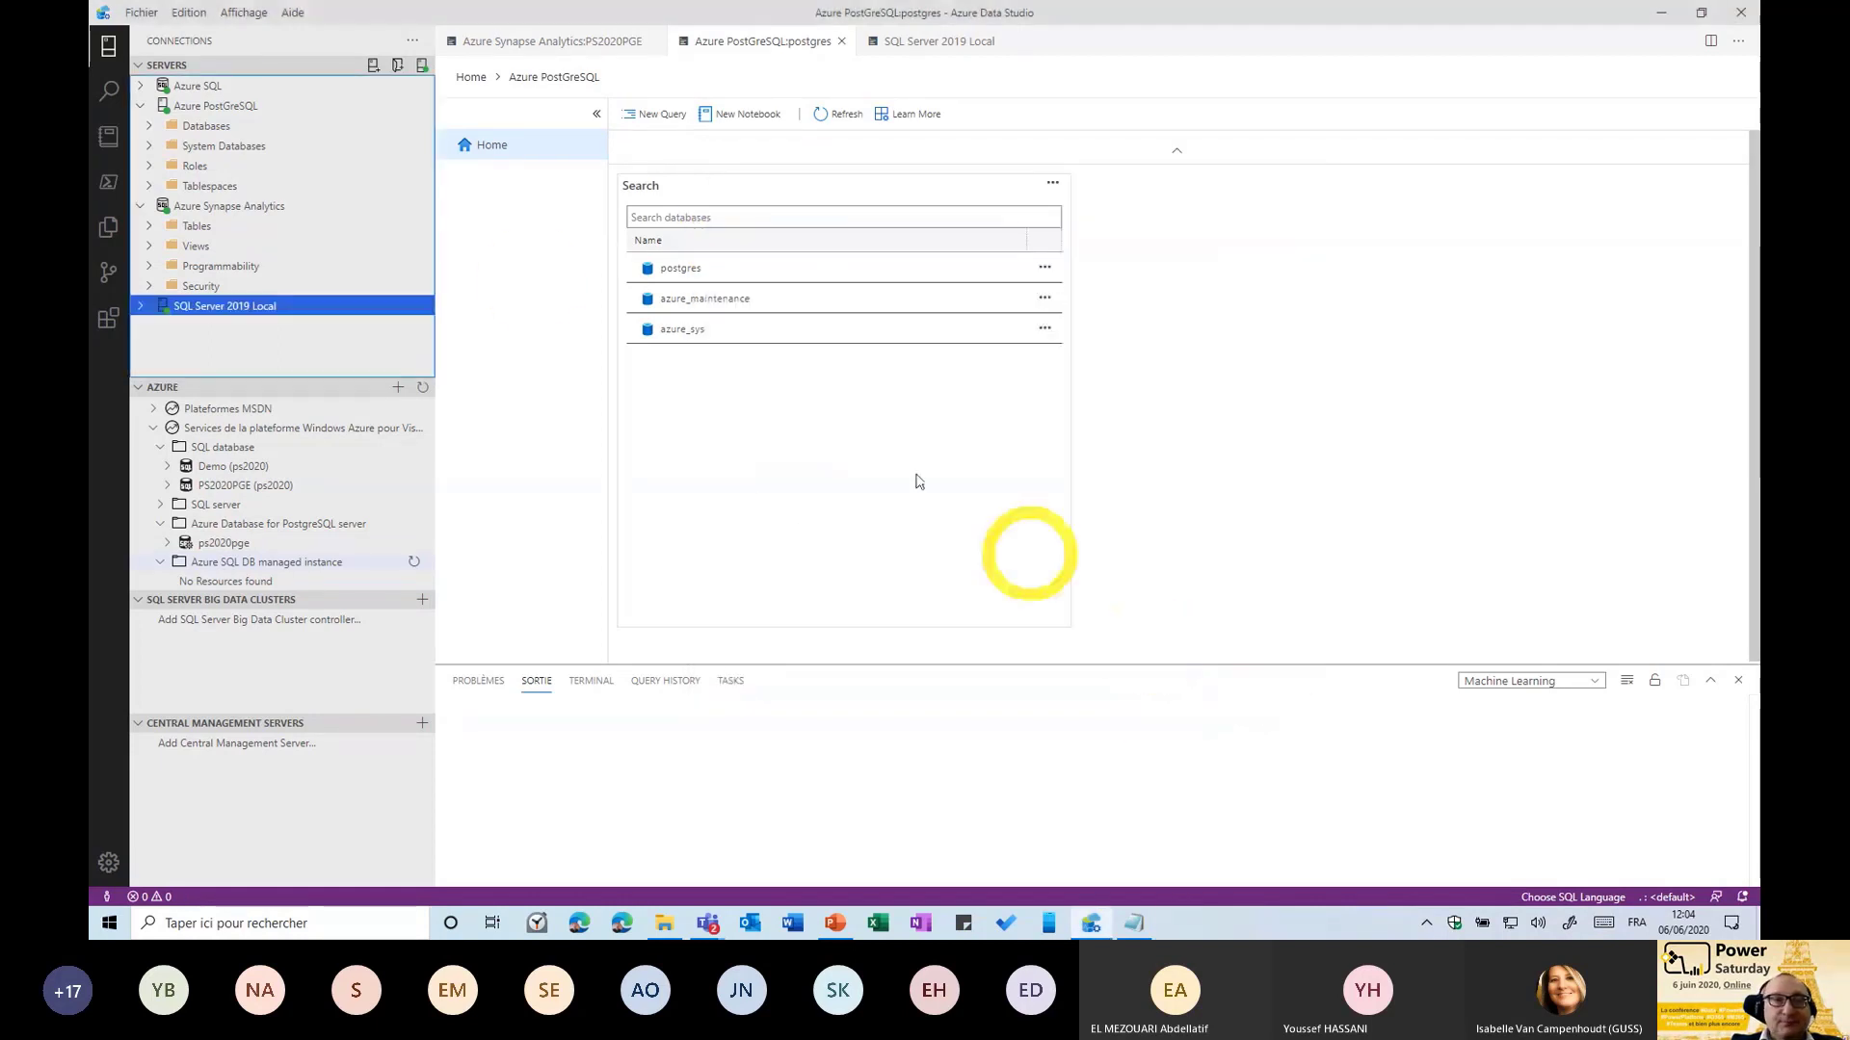
Open the management dashboard of SQL Server 2019 Local and examine the backup status and database size charts.
right_click(279, 307)
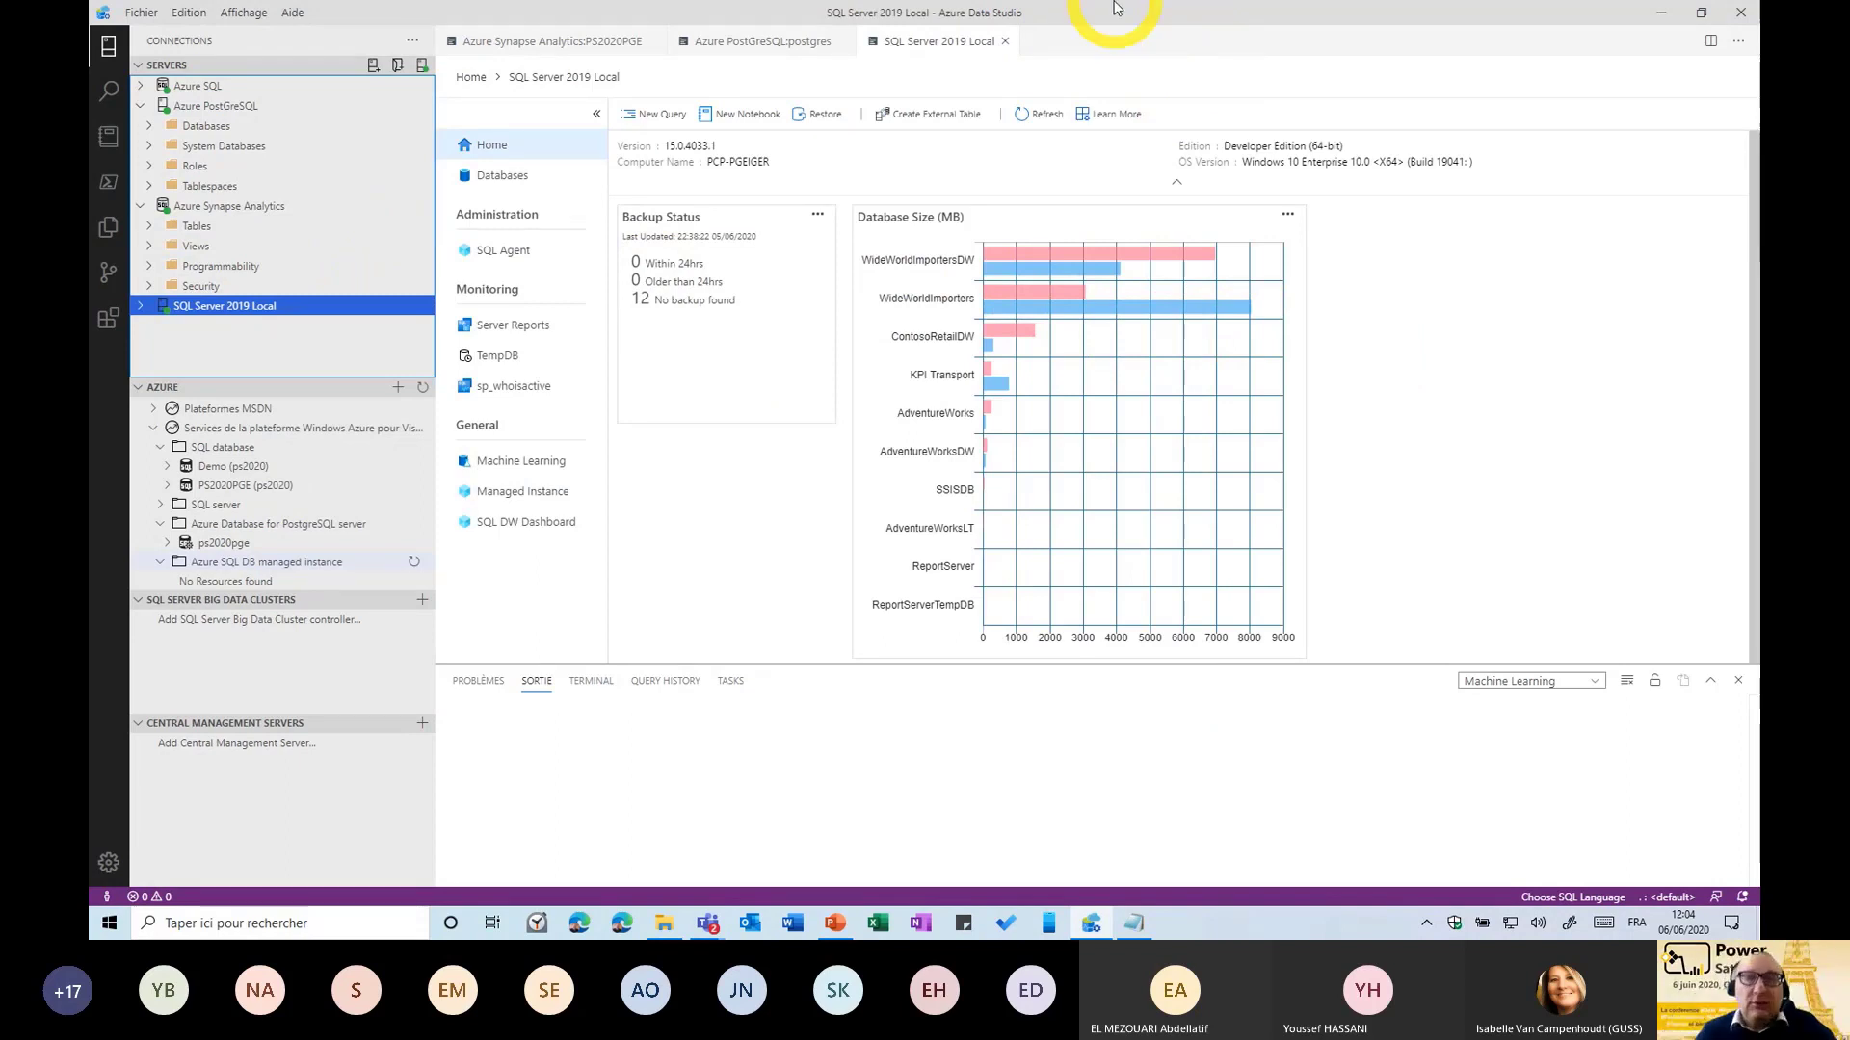
mouse_move(1115, 8)
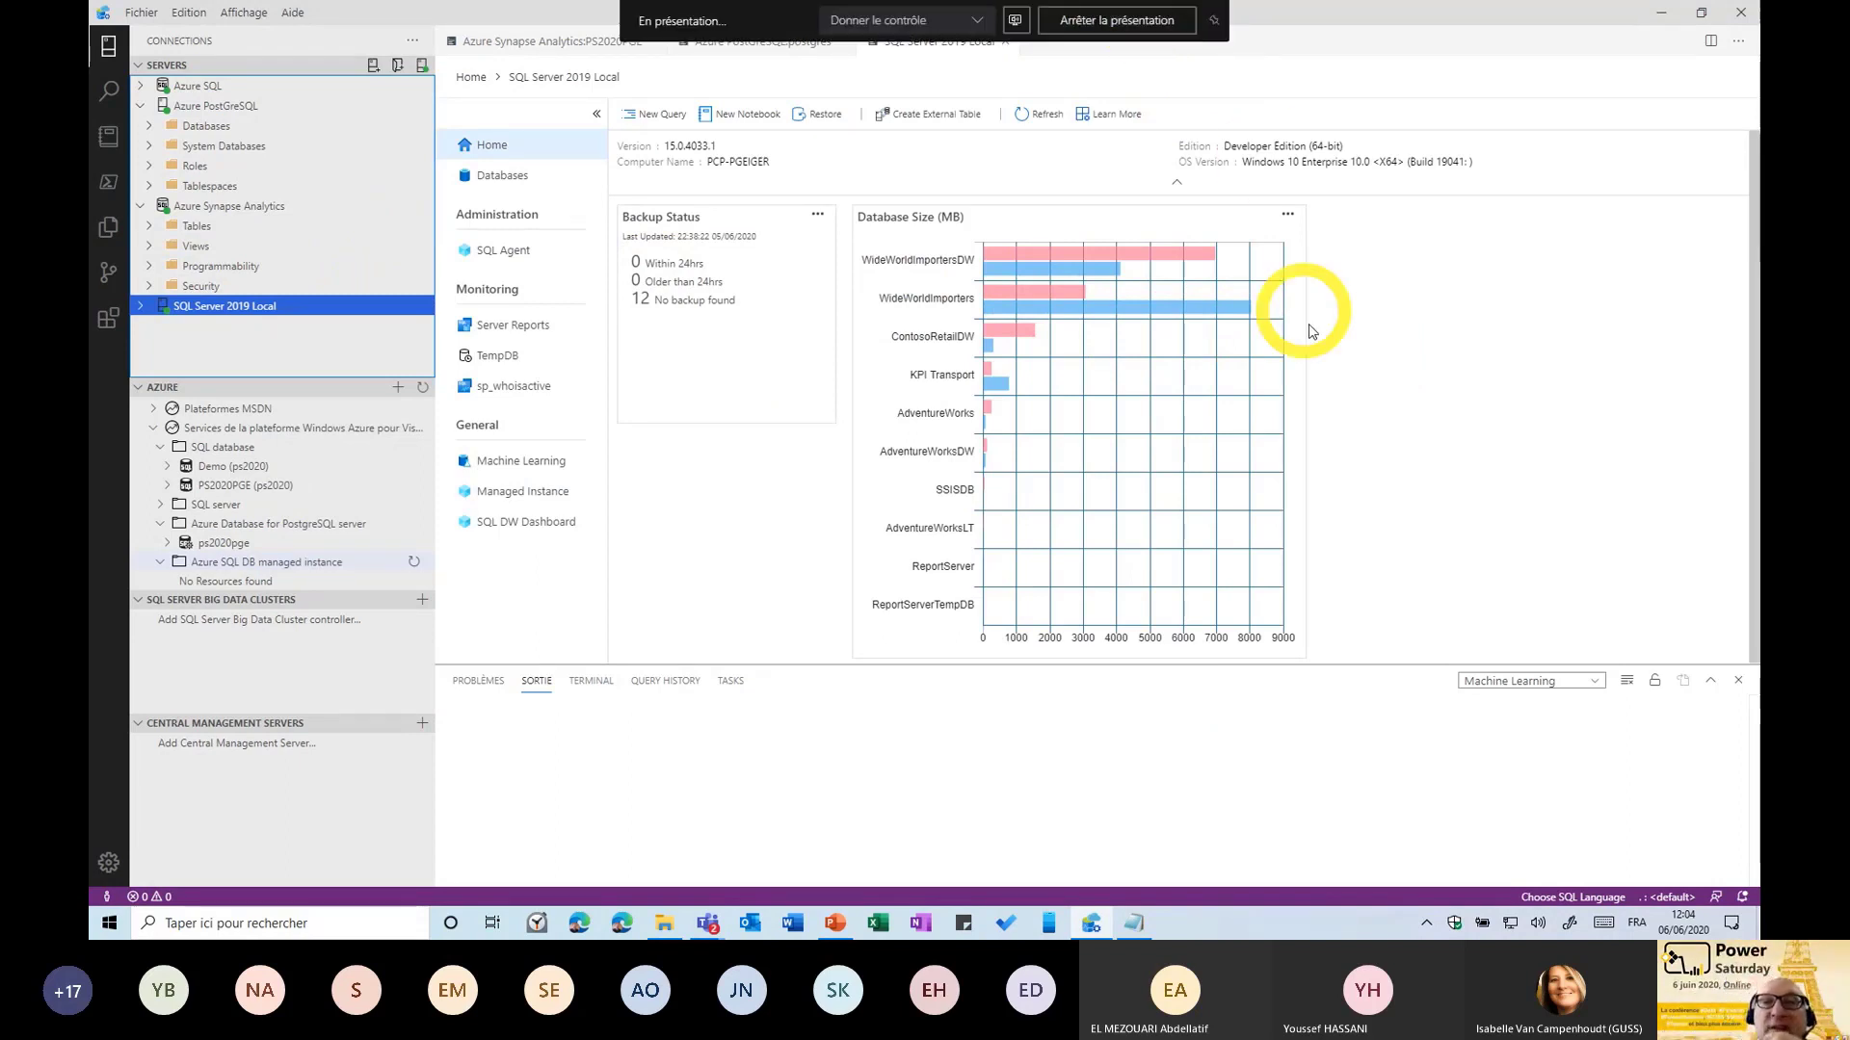
left_click(1353, 363)
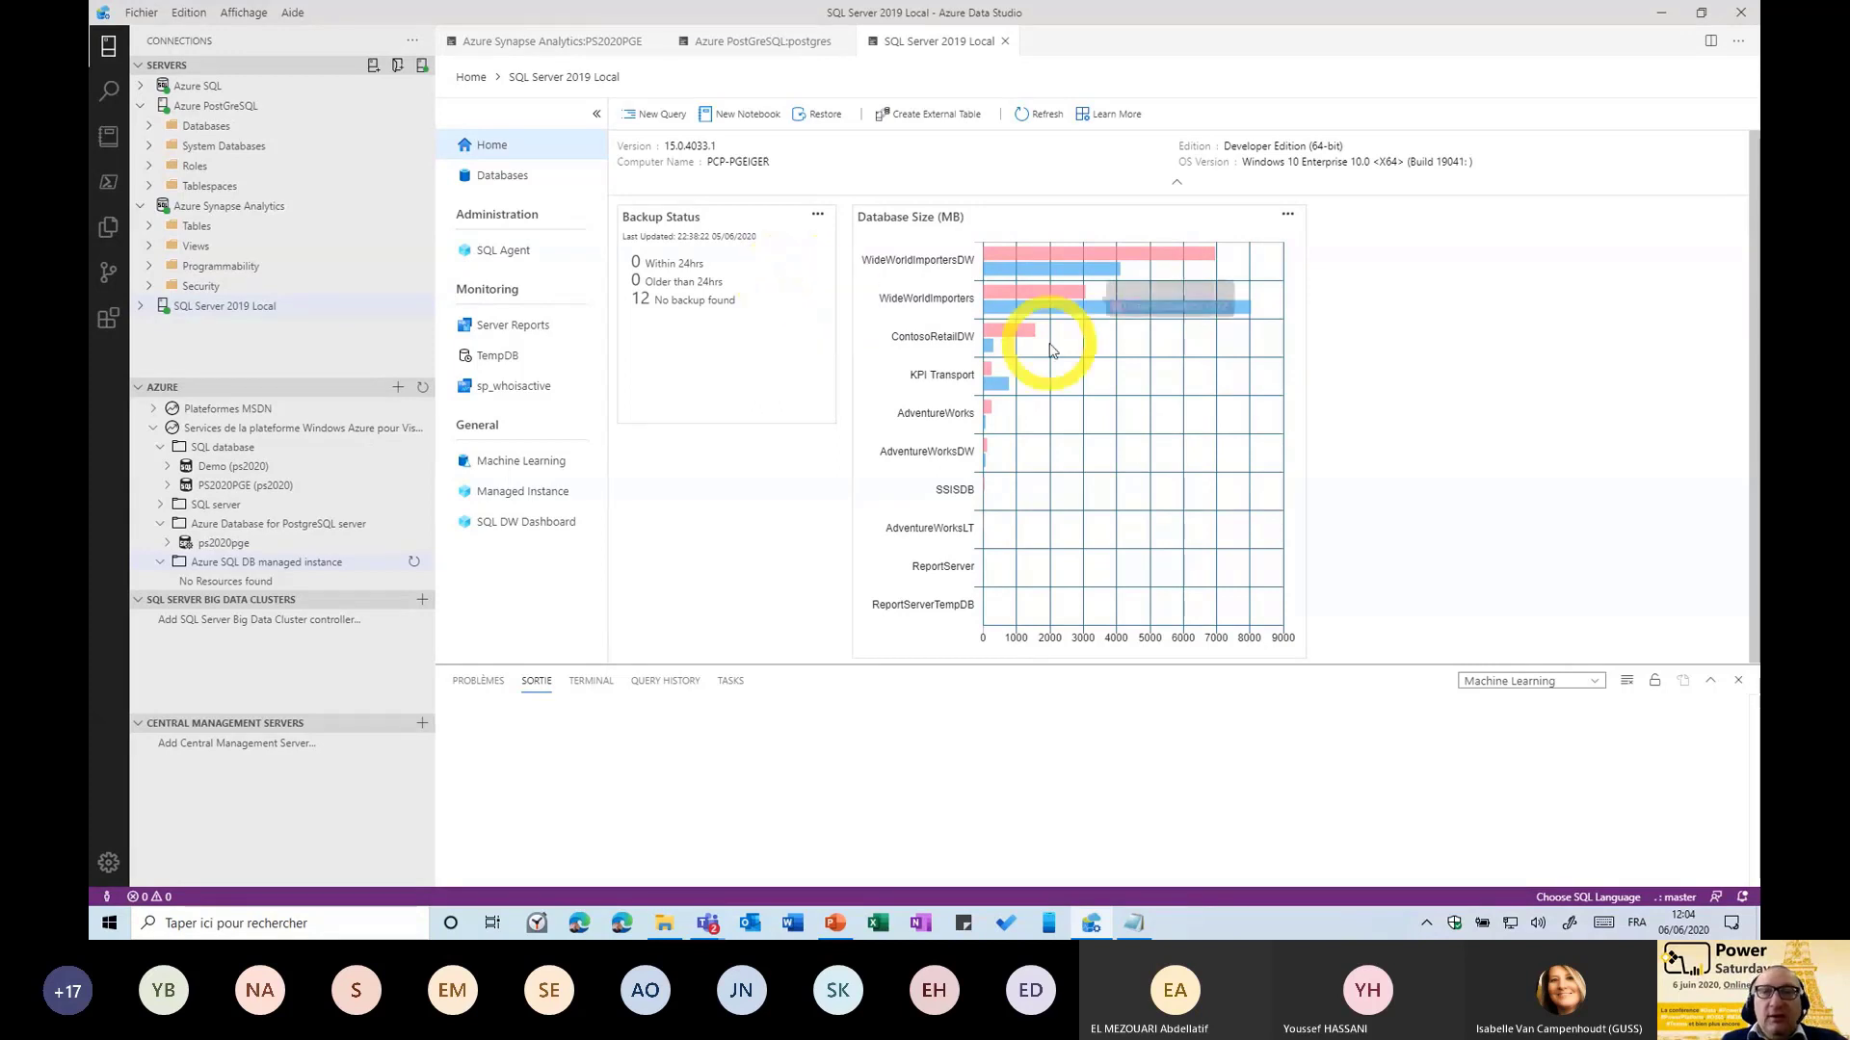
scroll(1099, 366, "down", 1)
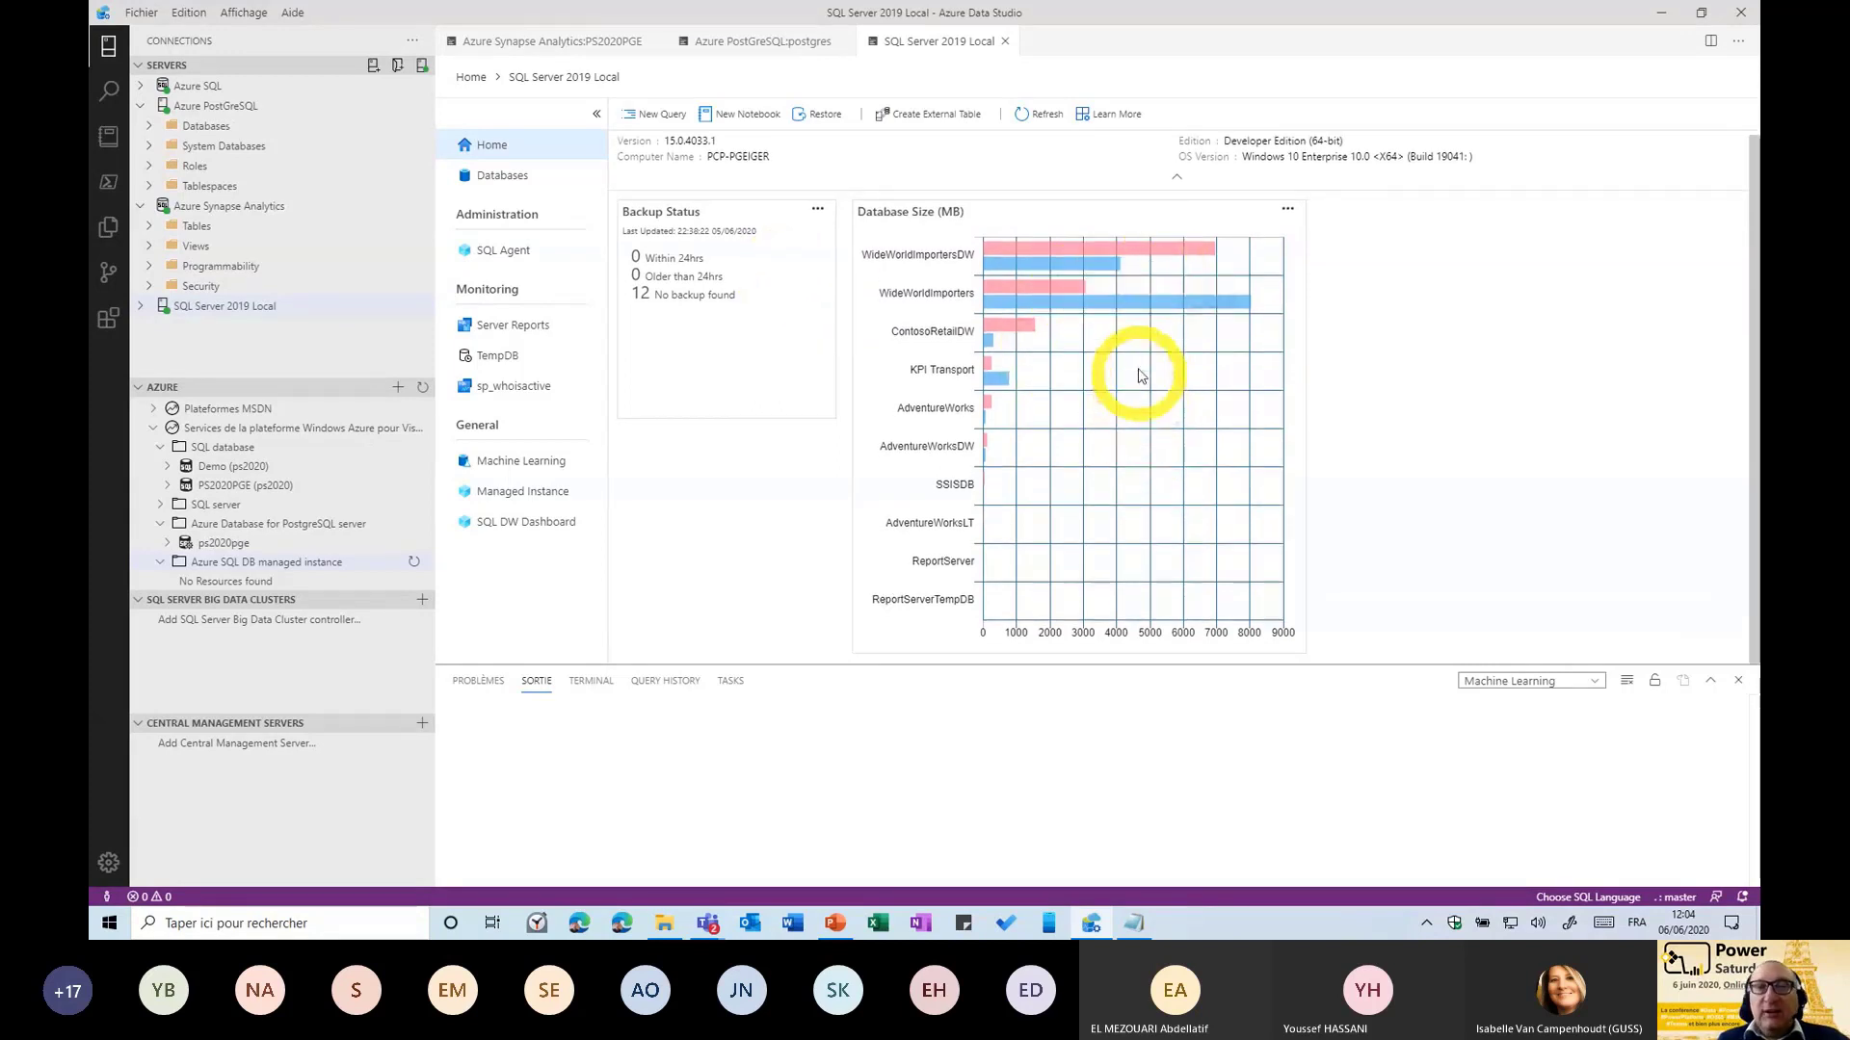
scroll(1093, 337, "up", 1)
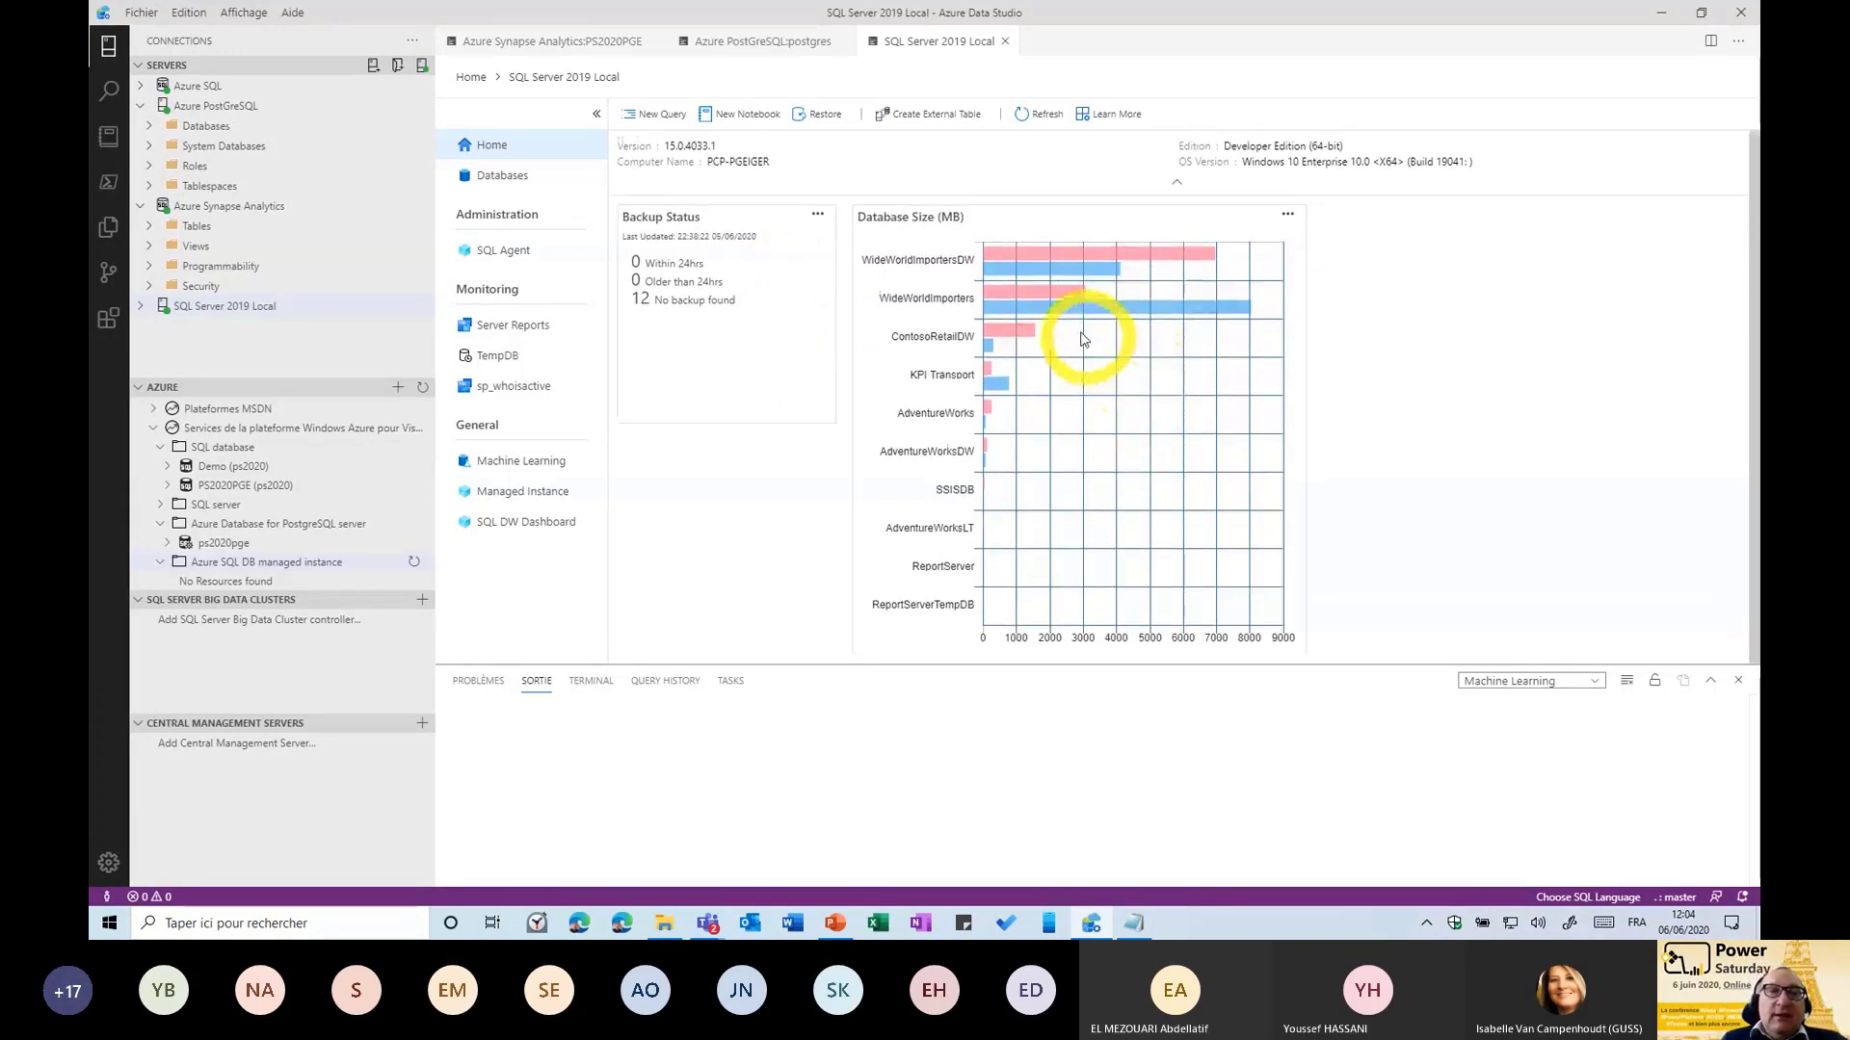
View the local server's database list, SQL Agent jobs and TempDB contention charts.
left_click(508, 177)
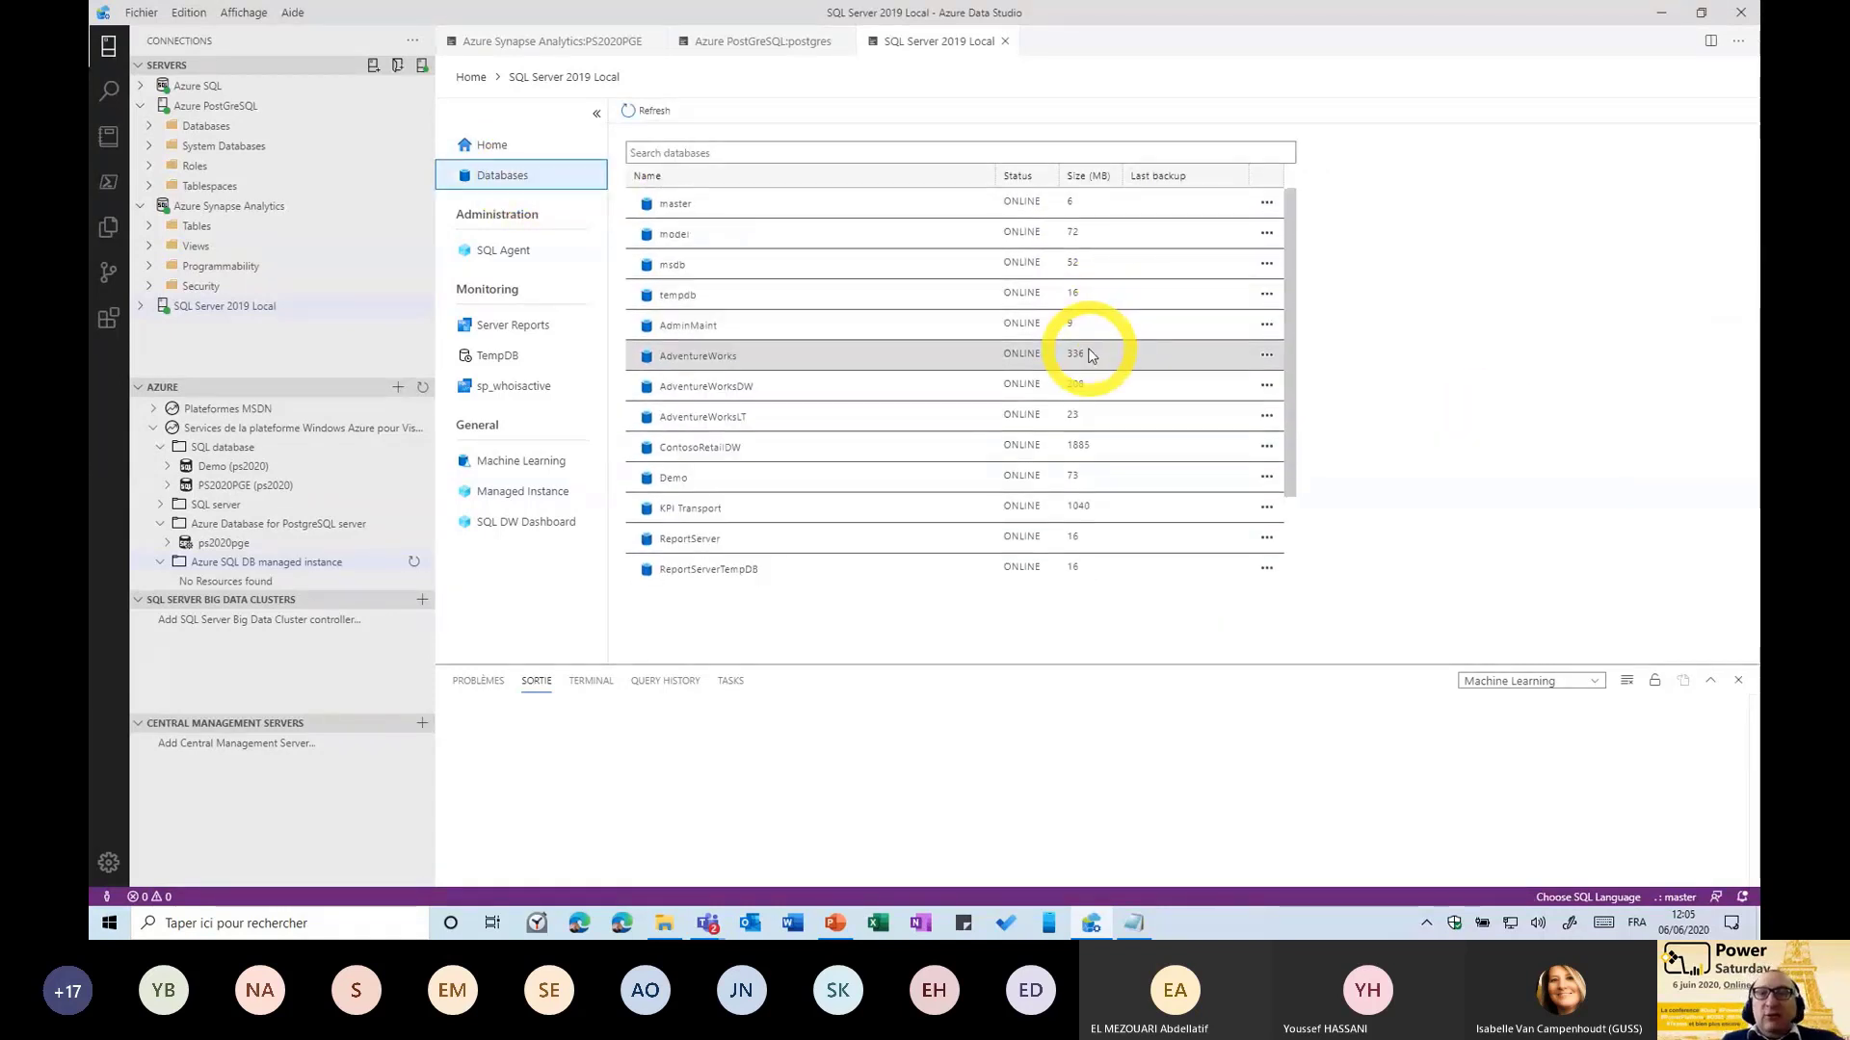
left_click(517, 253)
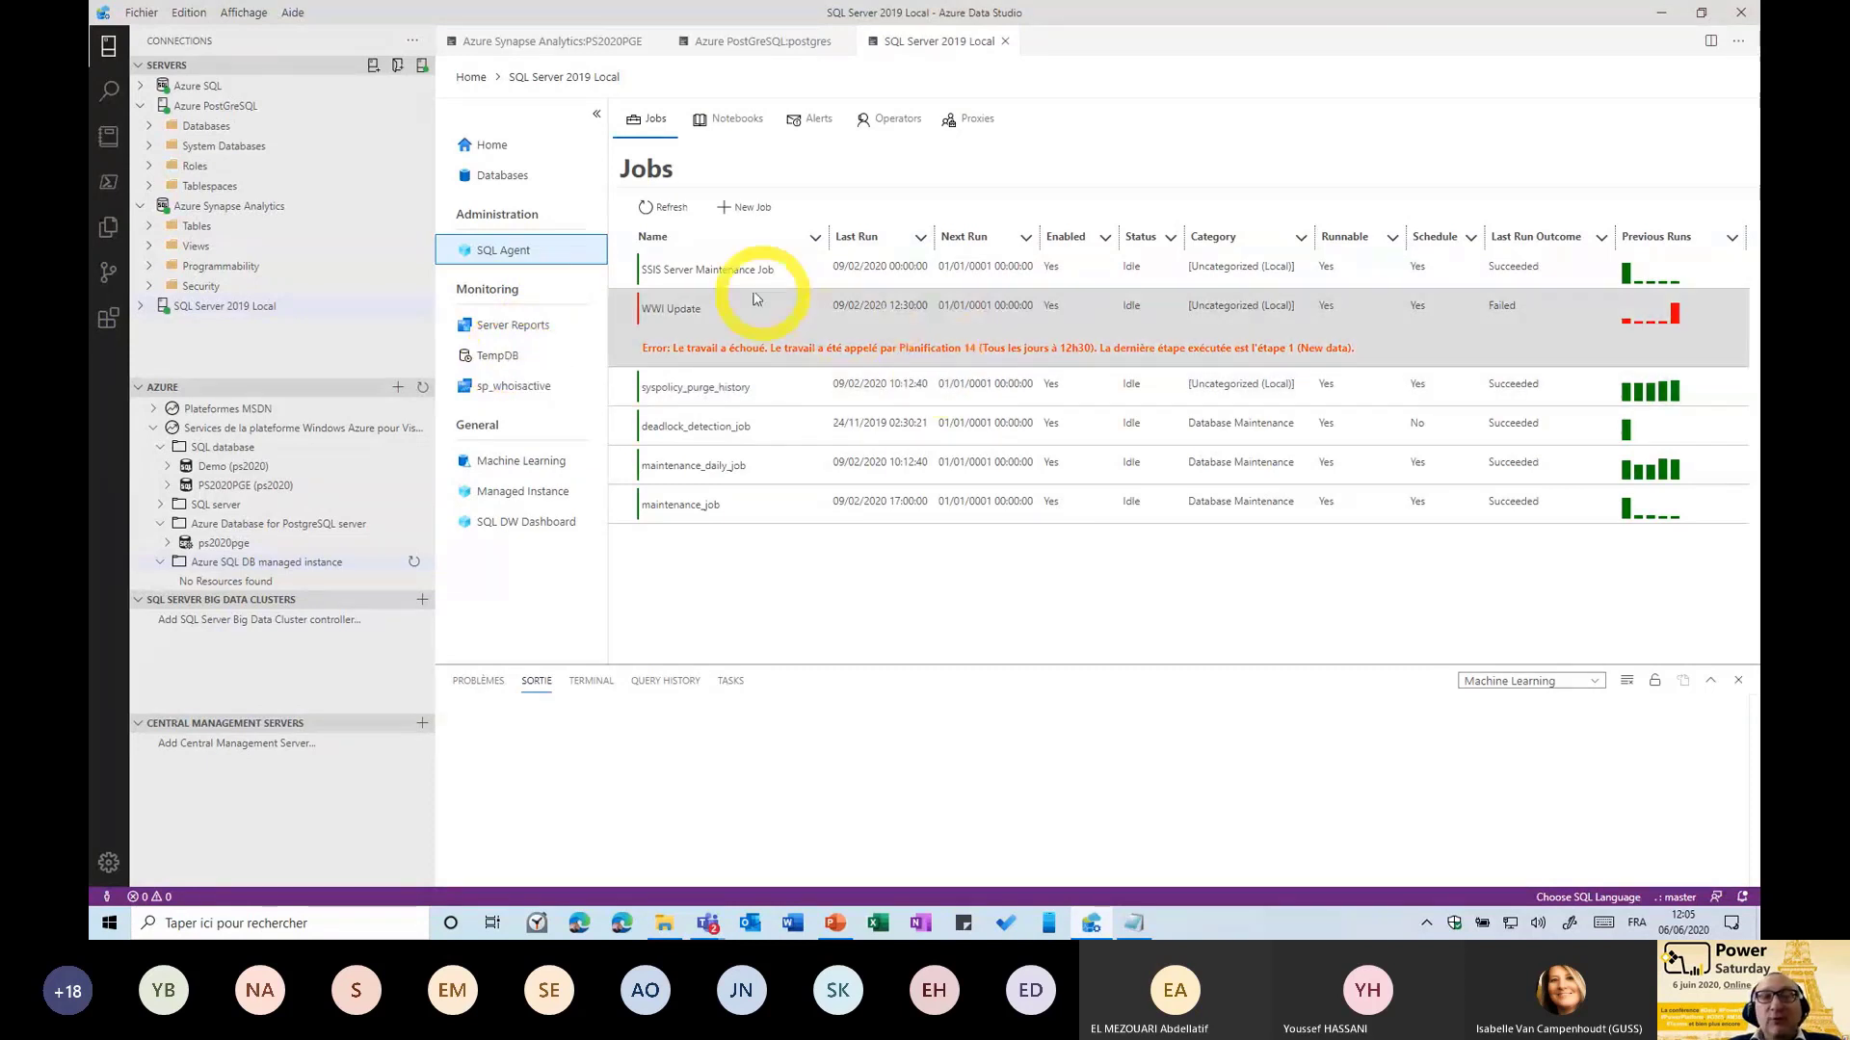
left_click(493, 357)
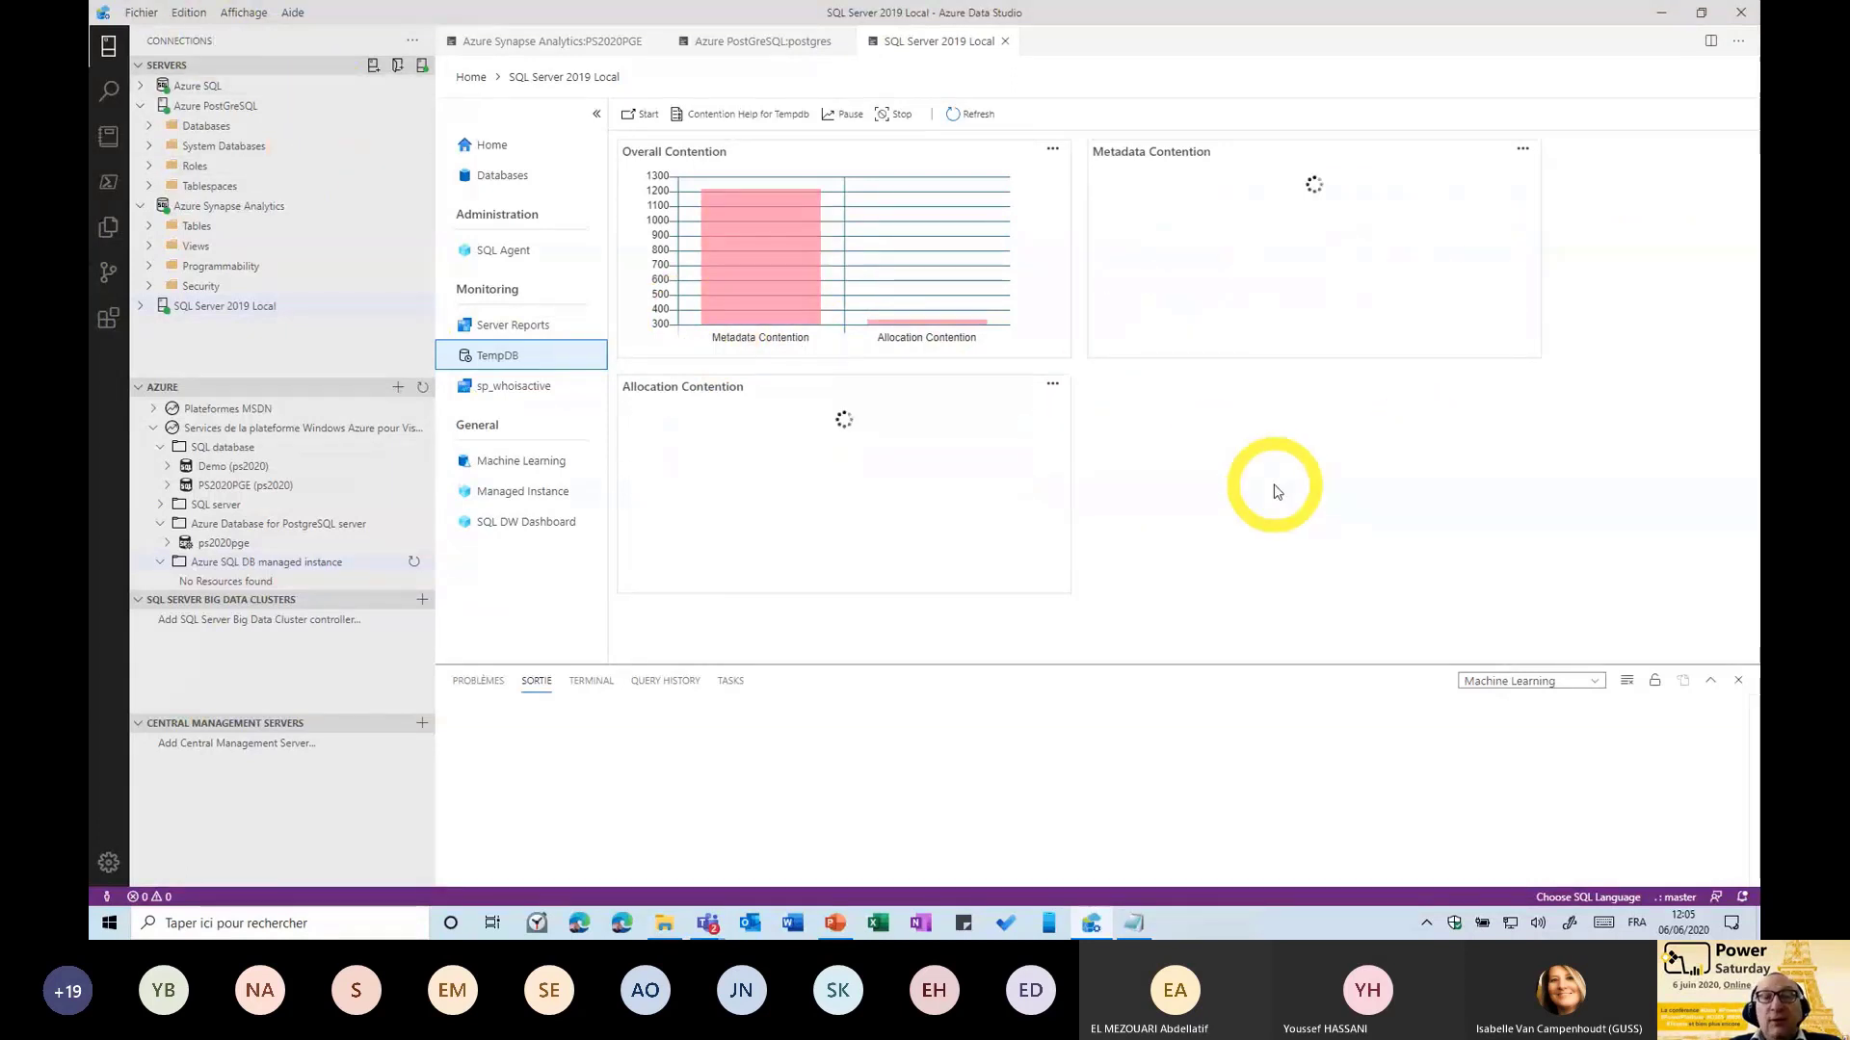
View the local server's sp_whoisactive charts and inspect the details of Top 10 CPU Usage.
left_click(498, 385)
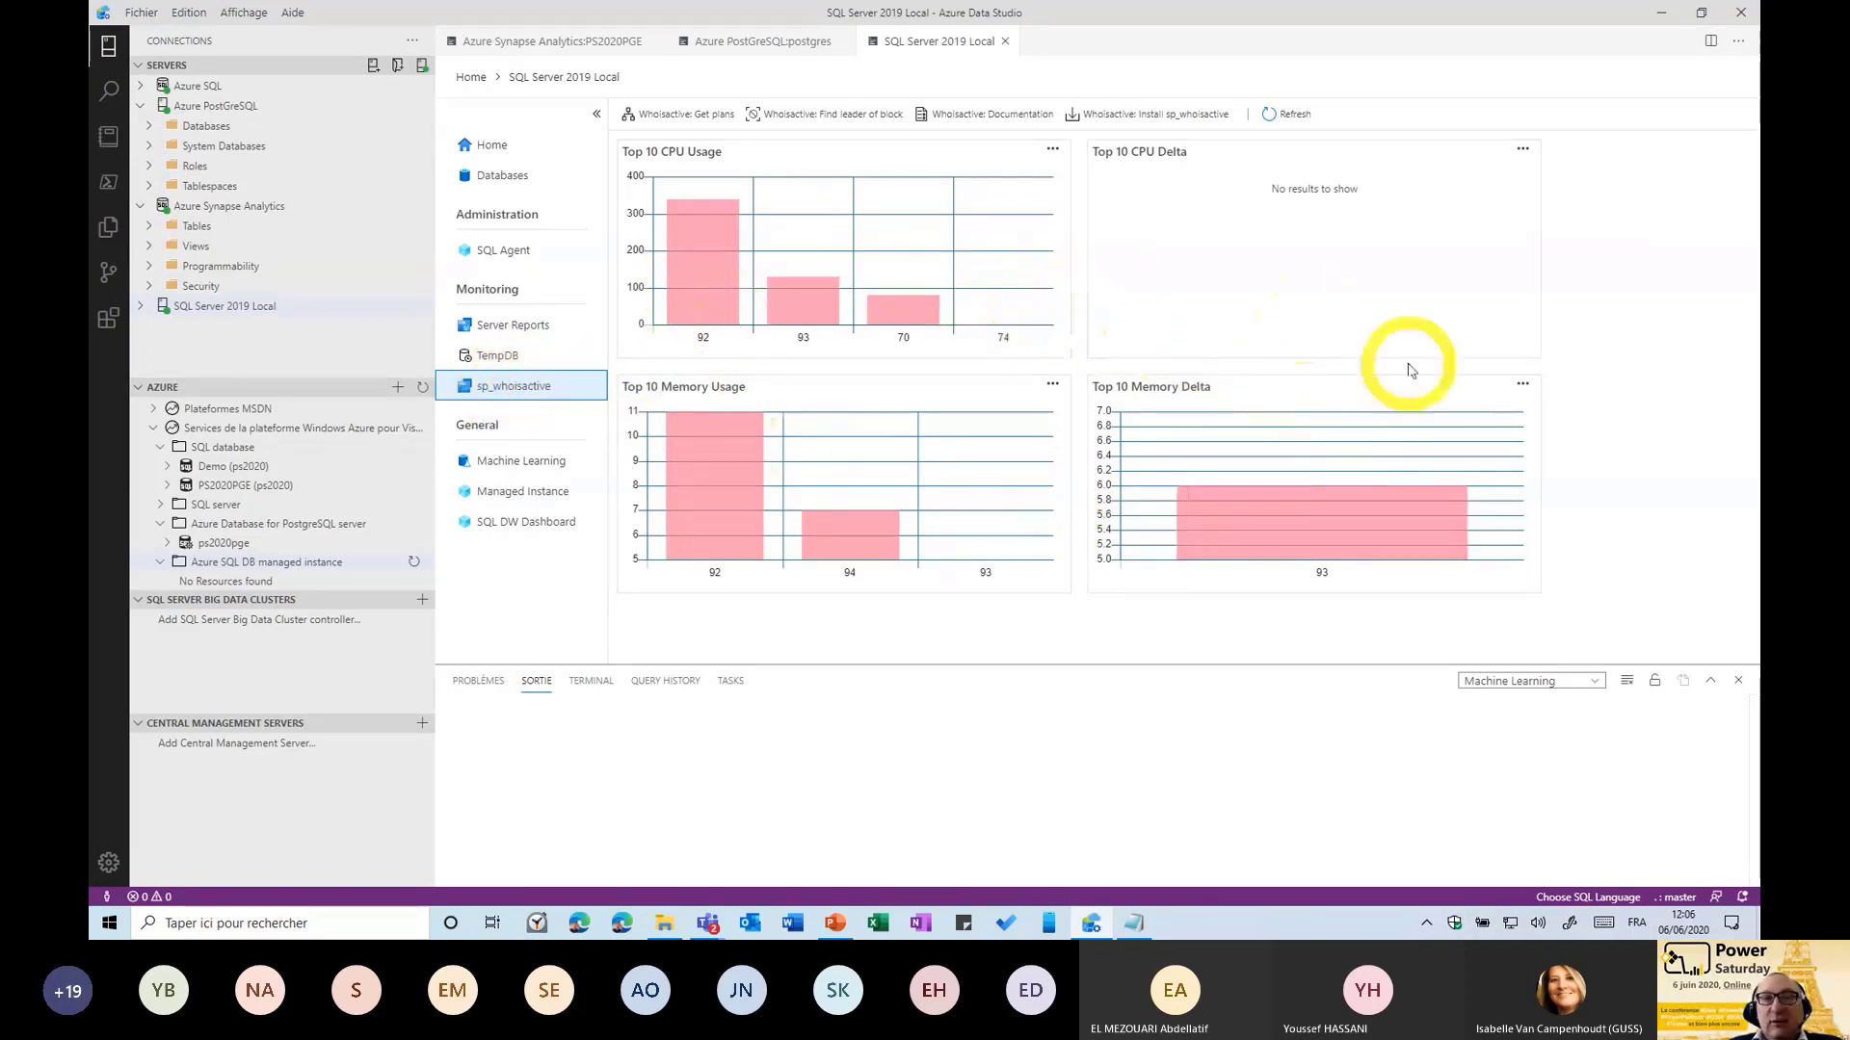
left_click(1054, 151)
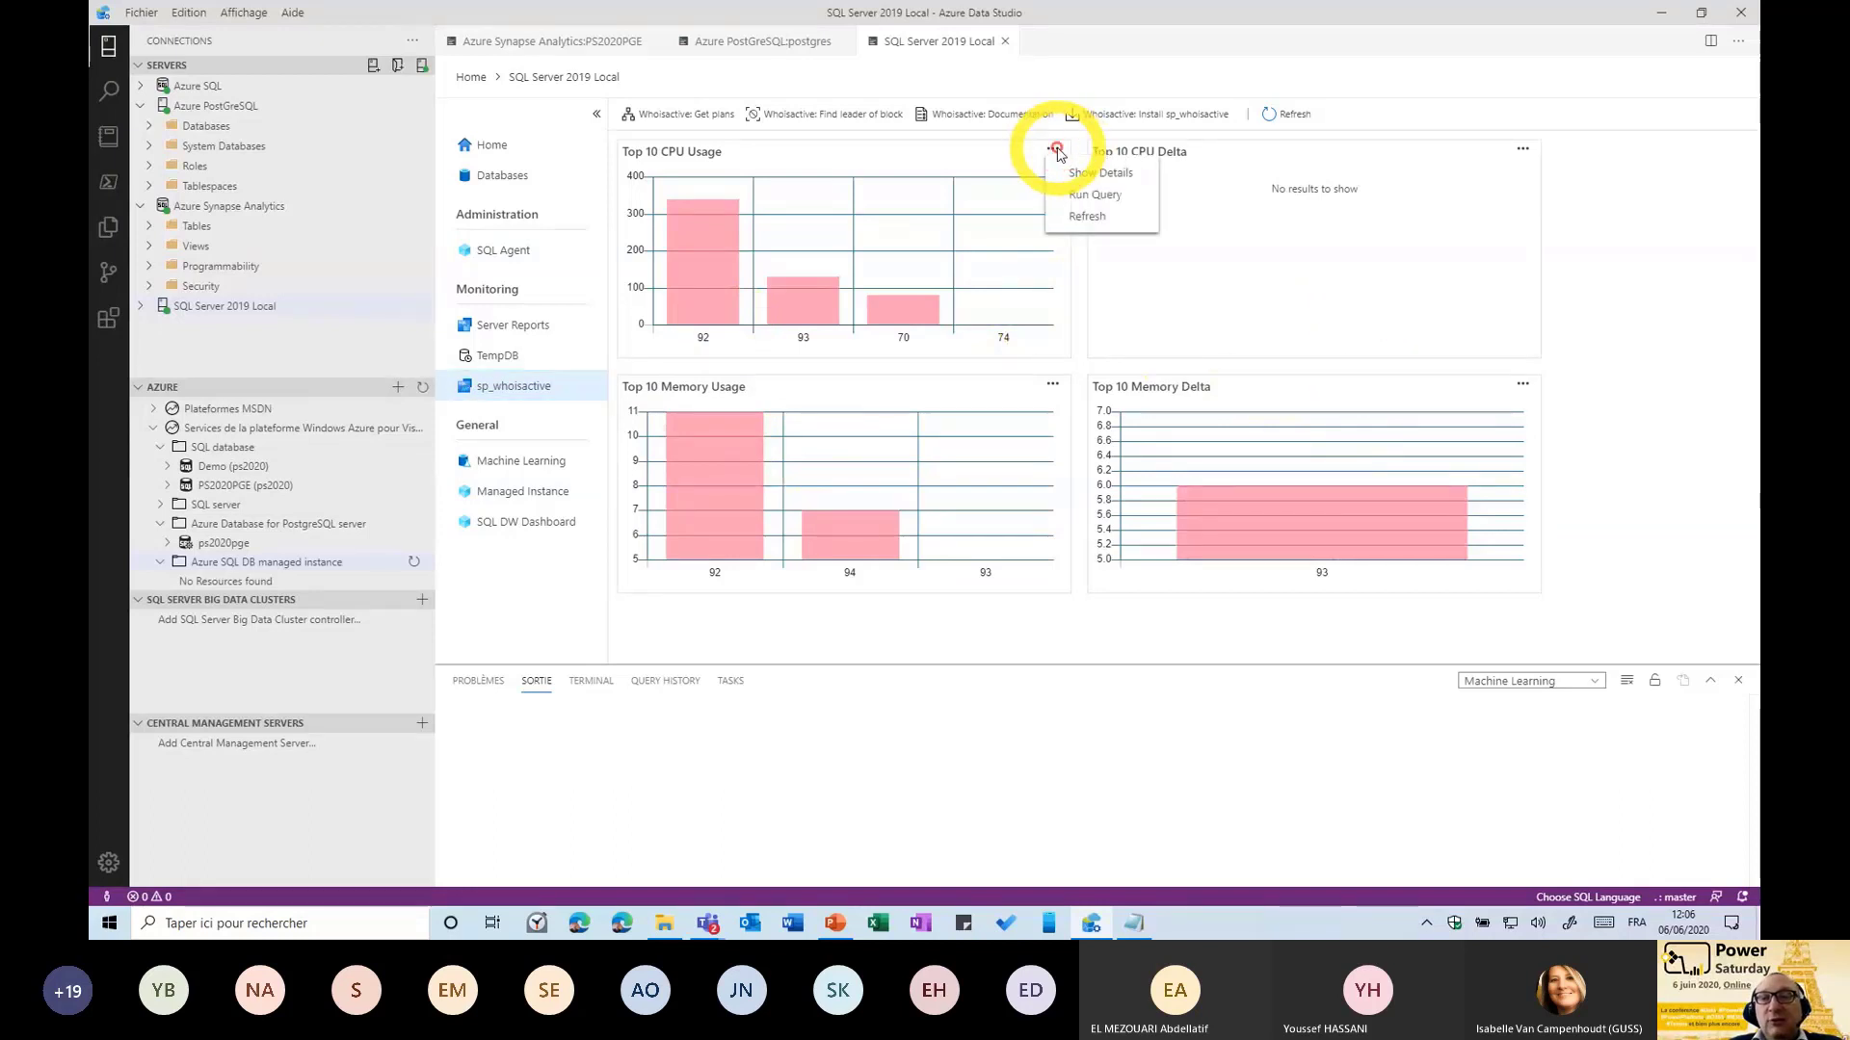
left_click(1115, 175)
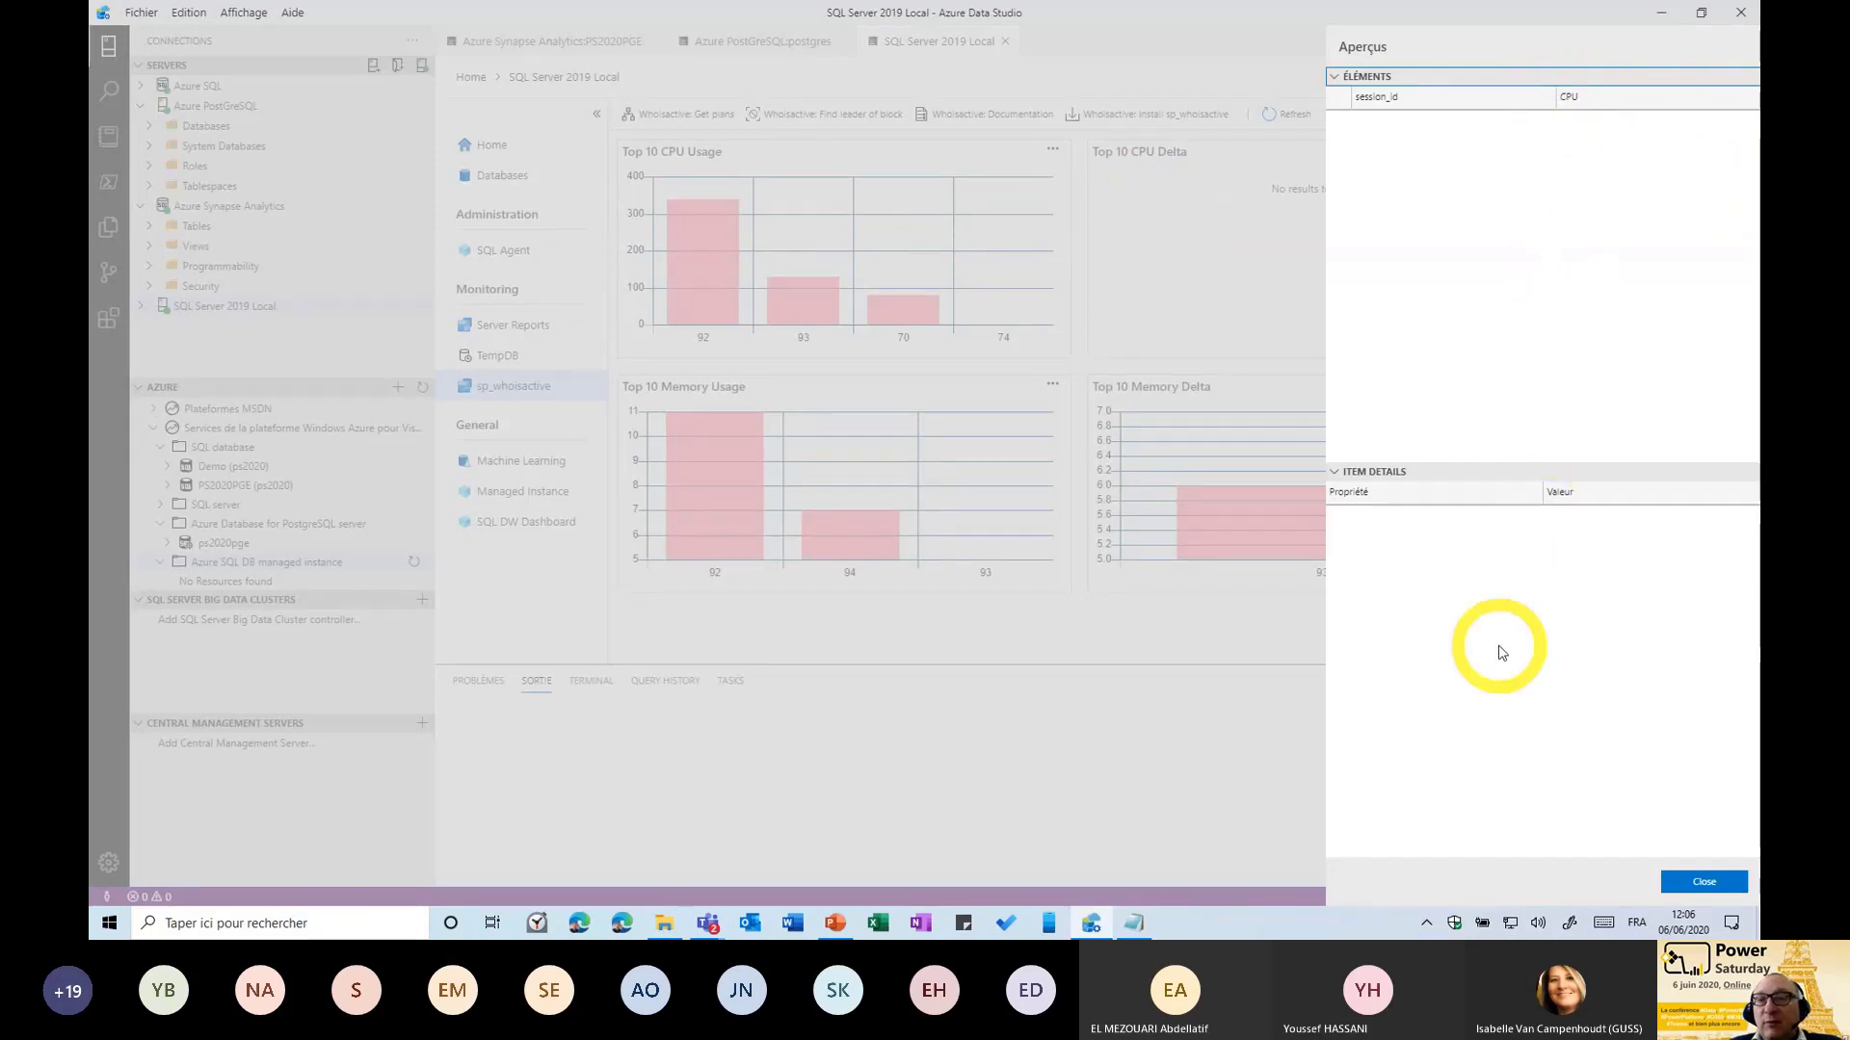
left_click(1704, 882)
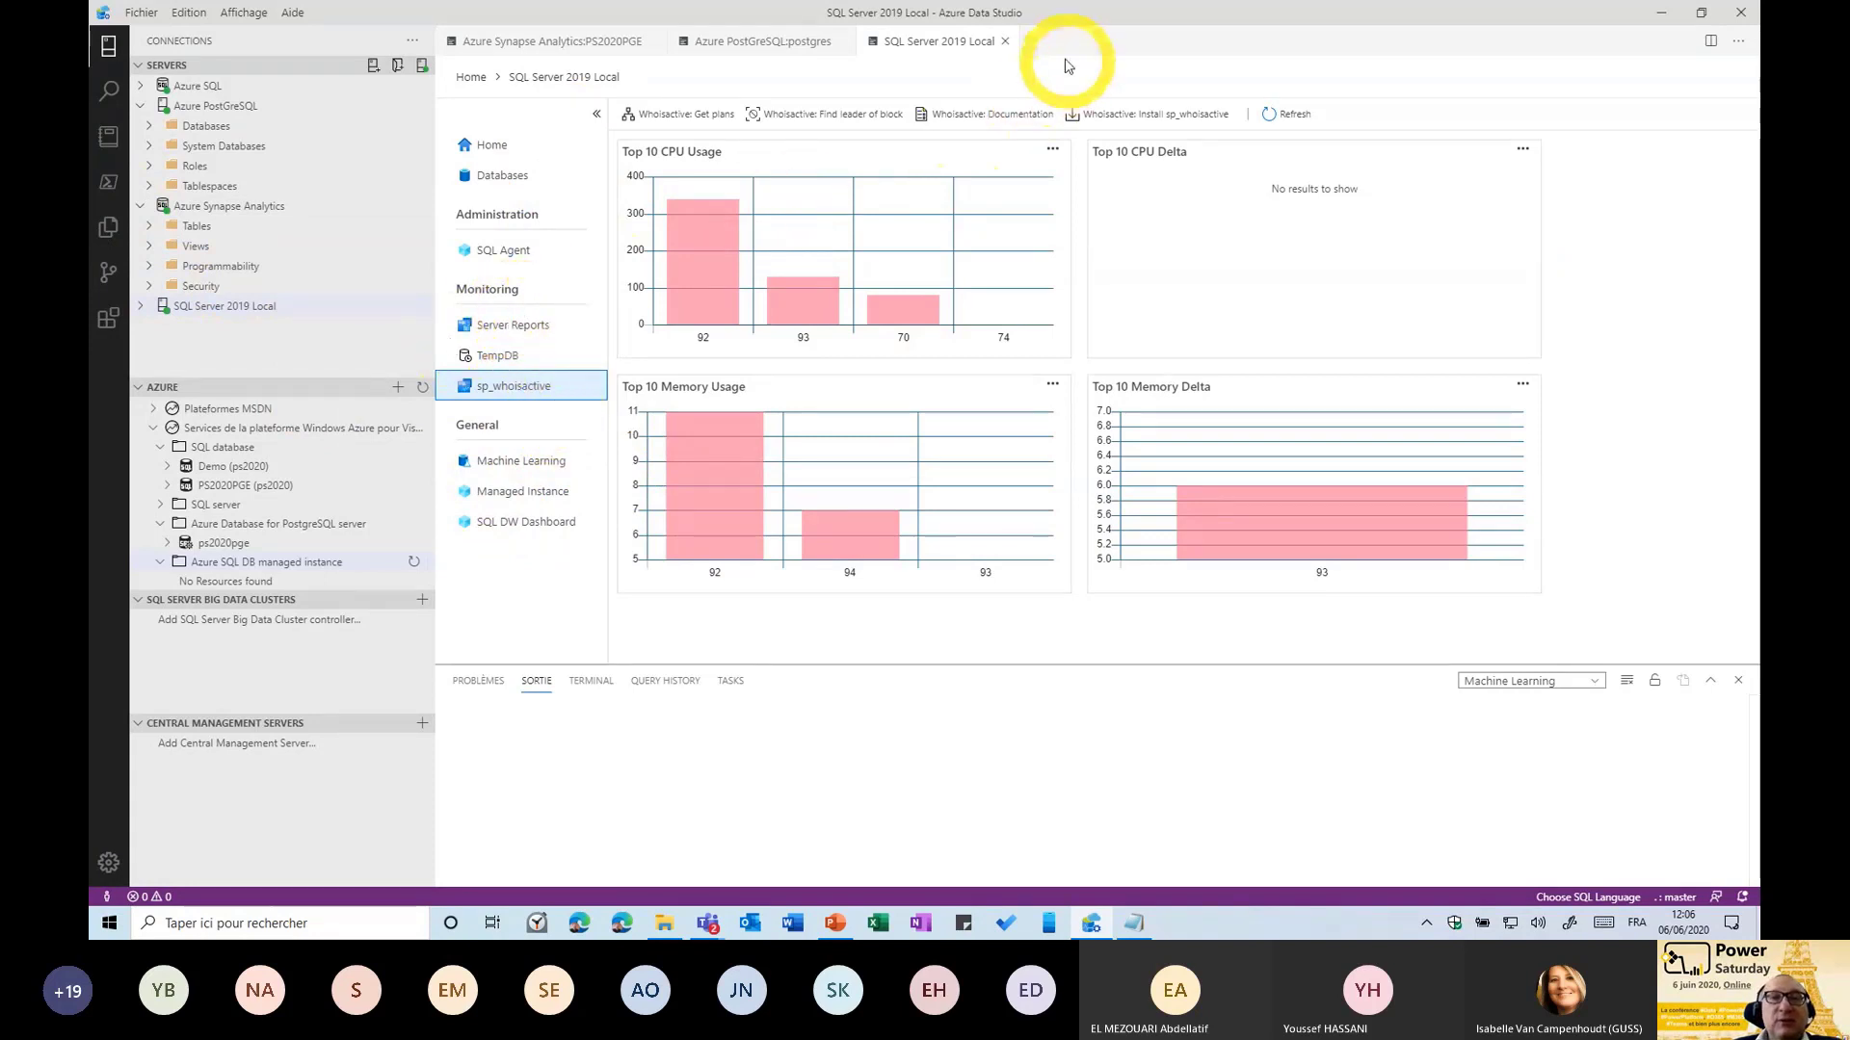
Close the open server dashboards, viewing the sp_whoisactive charts of the Azure SQL Demo database before closing its dashboard.
left_click(1005, 42)
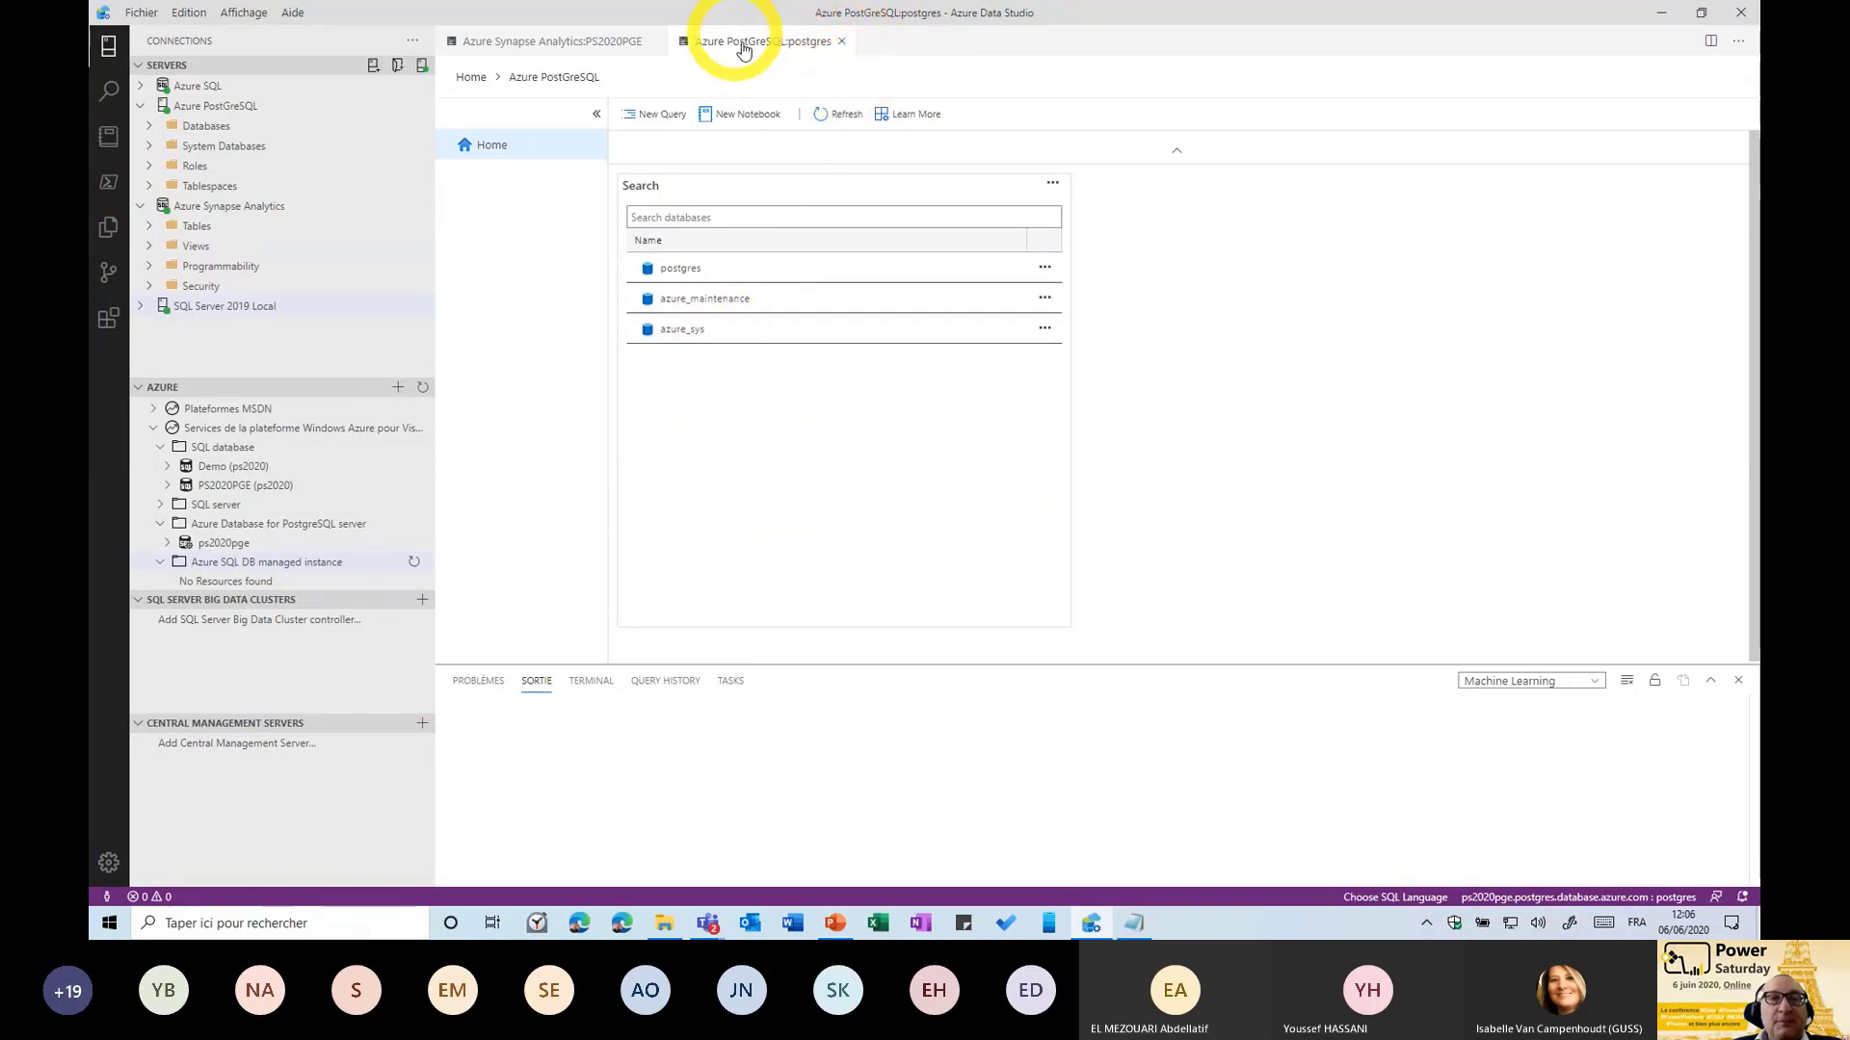
left_click(844, 43)
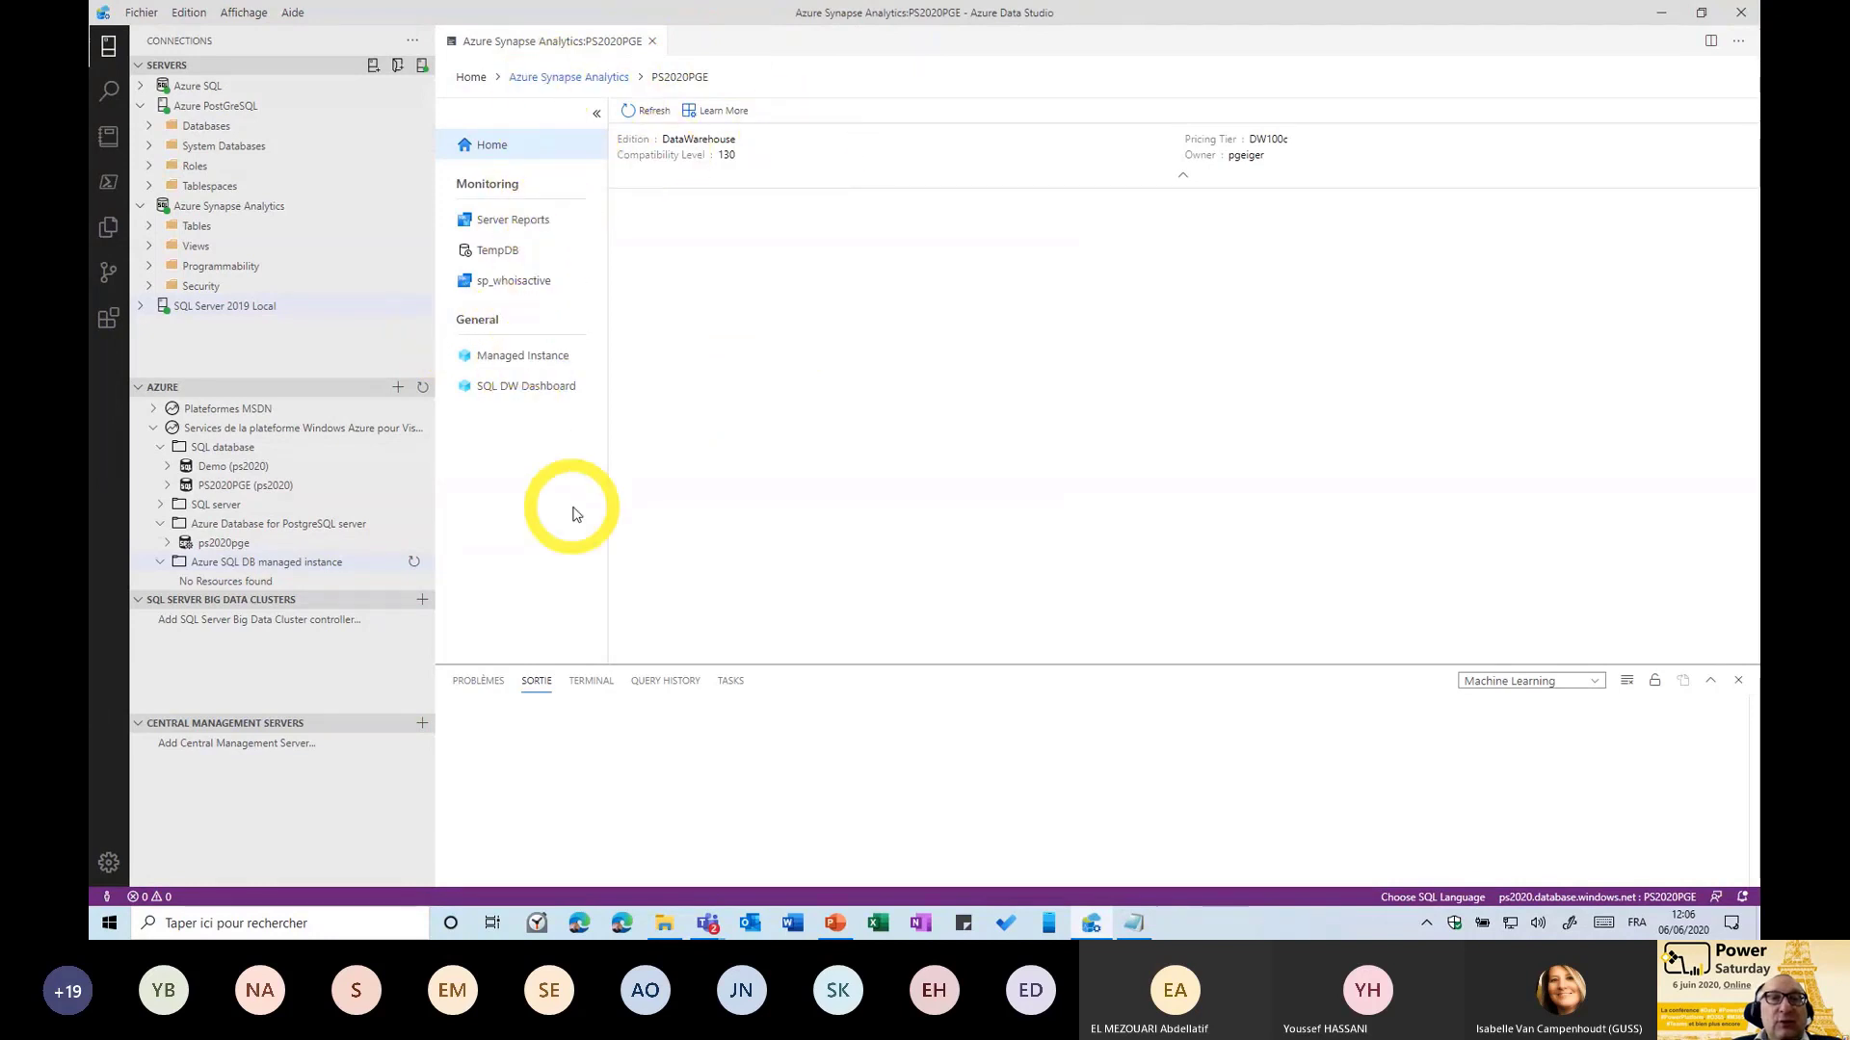
left_click(216, 87)
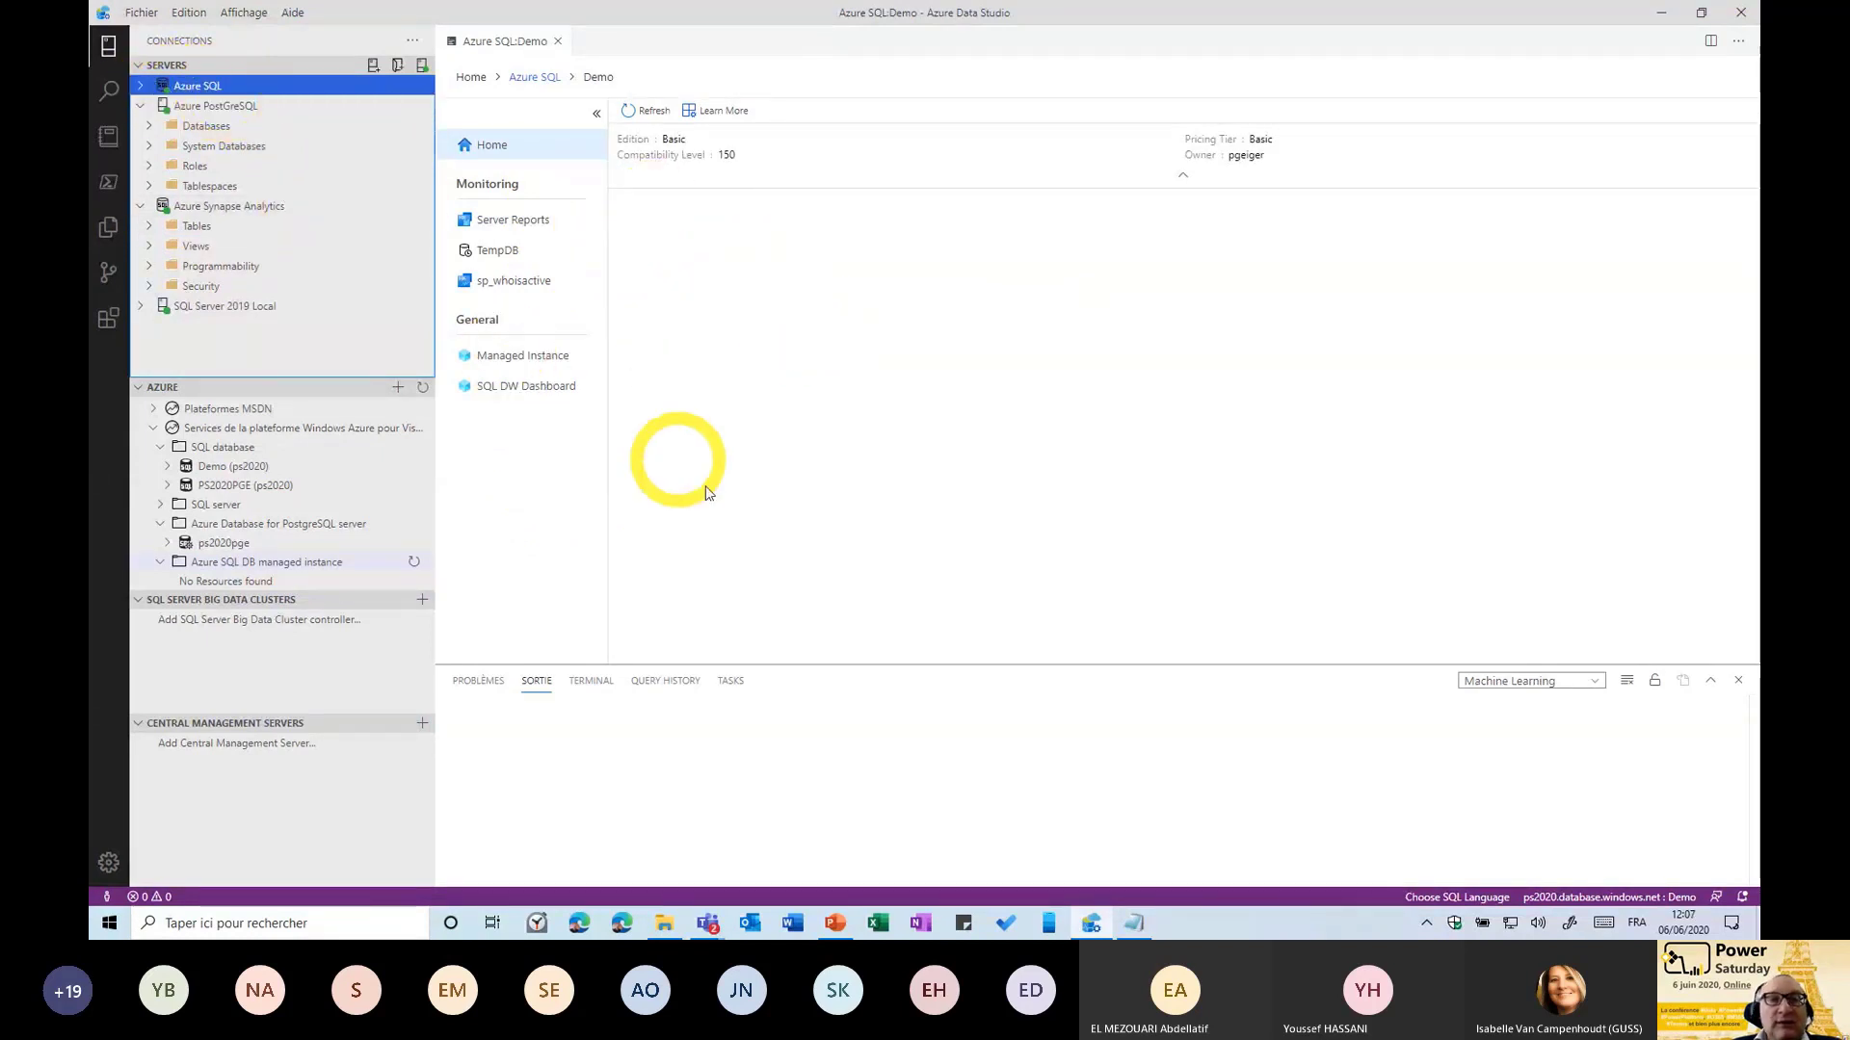
left_click(493, 281)
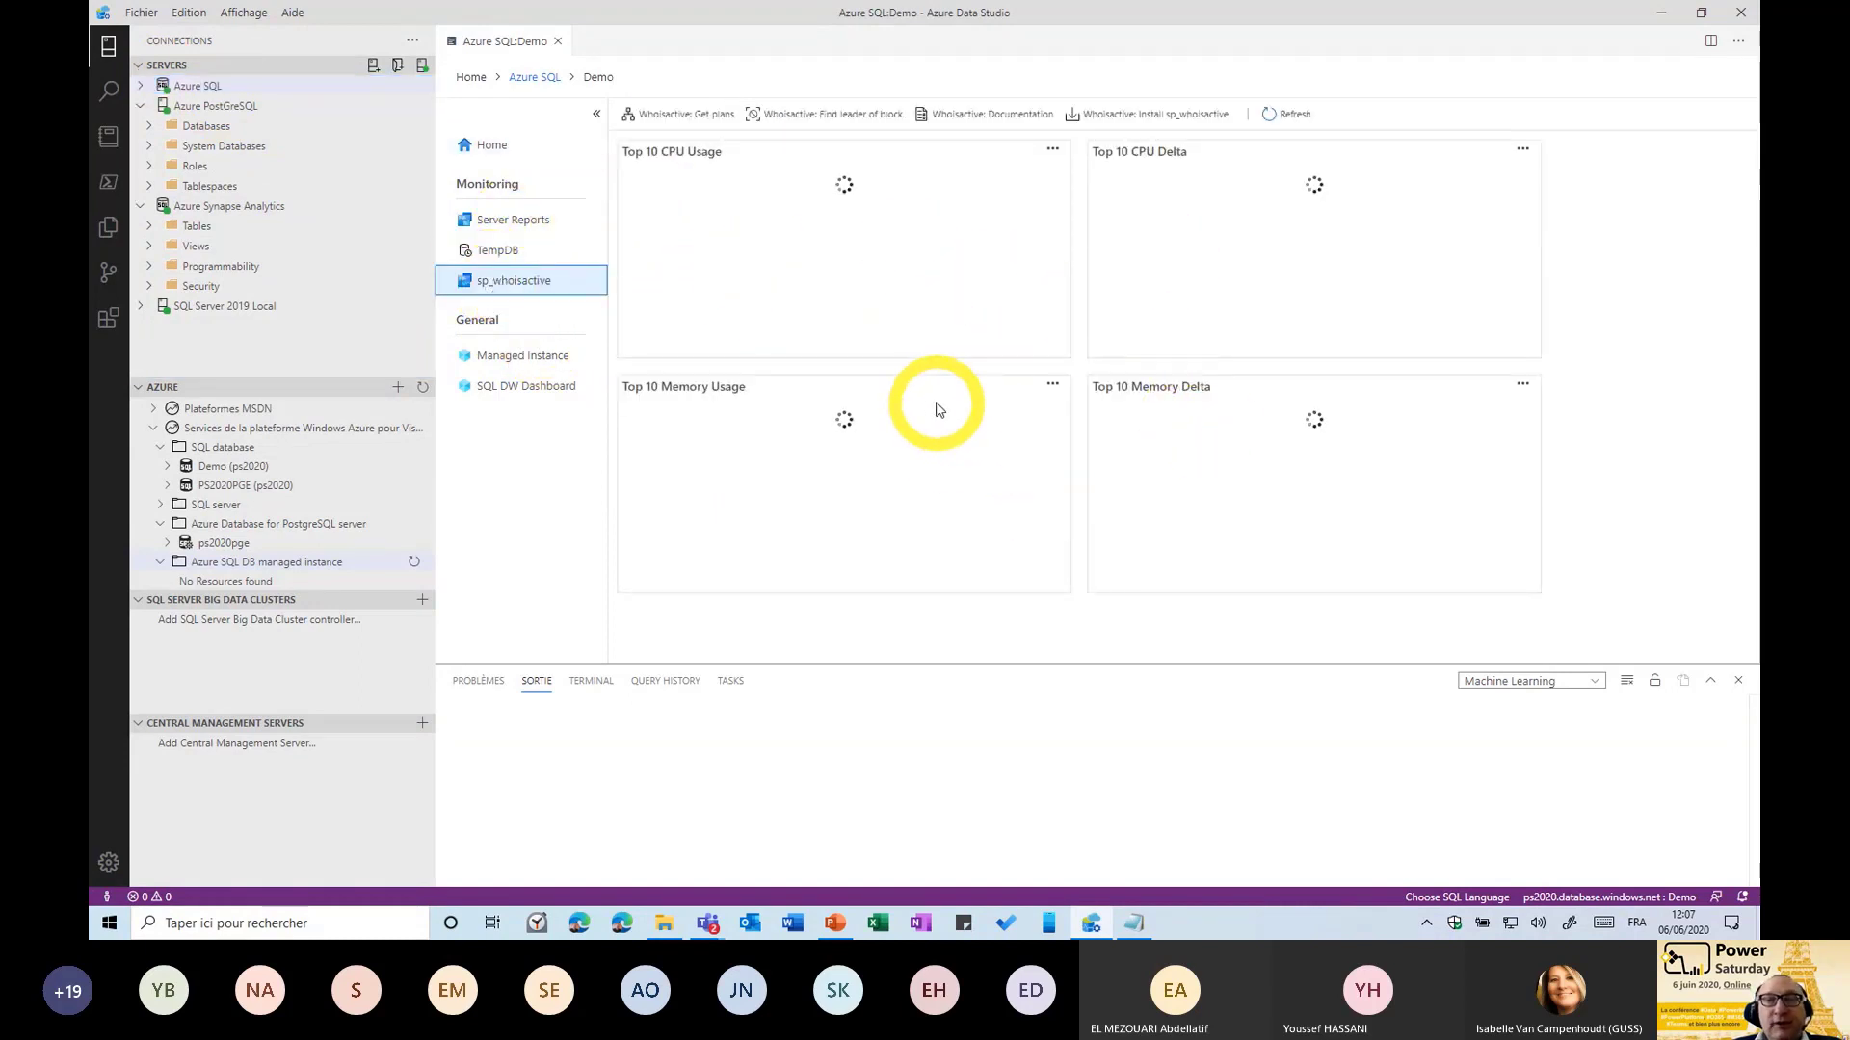
left_click(560, 42)
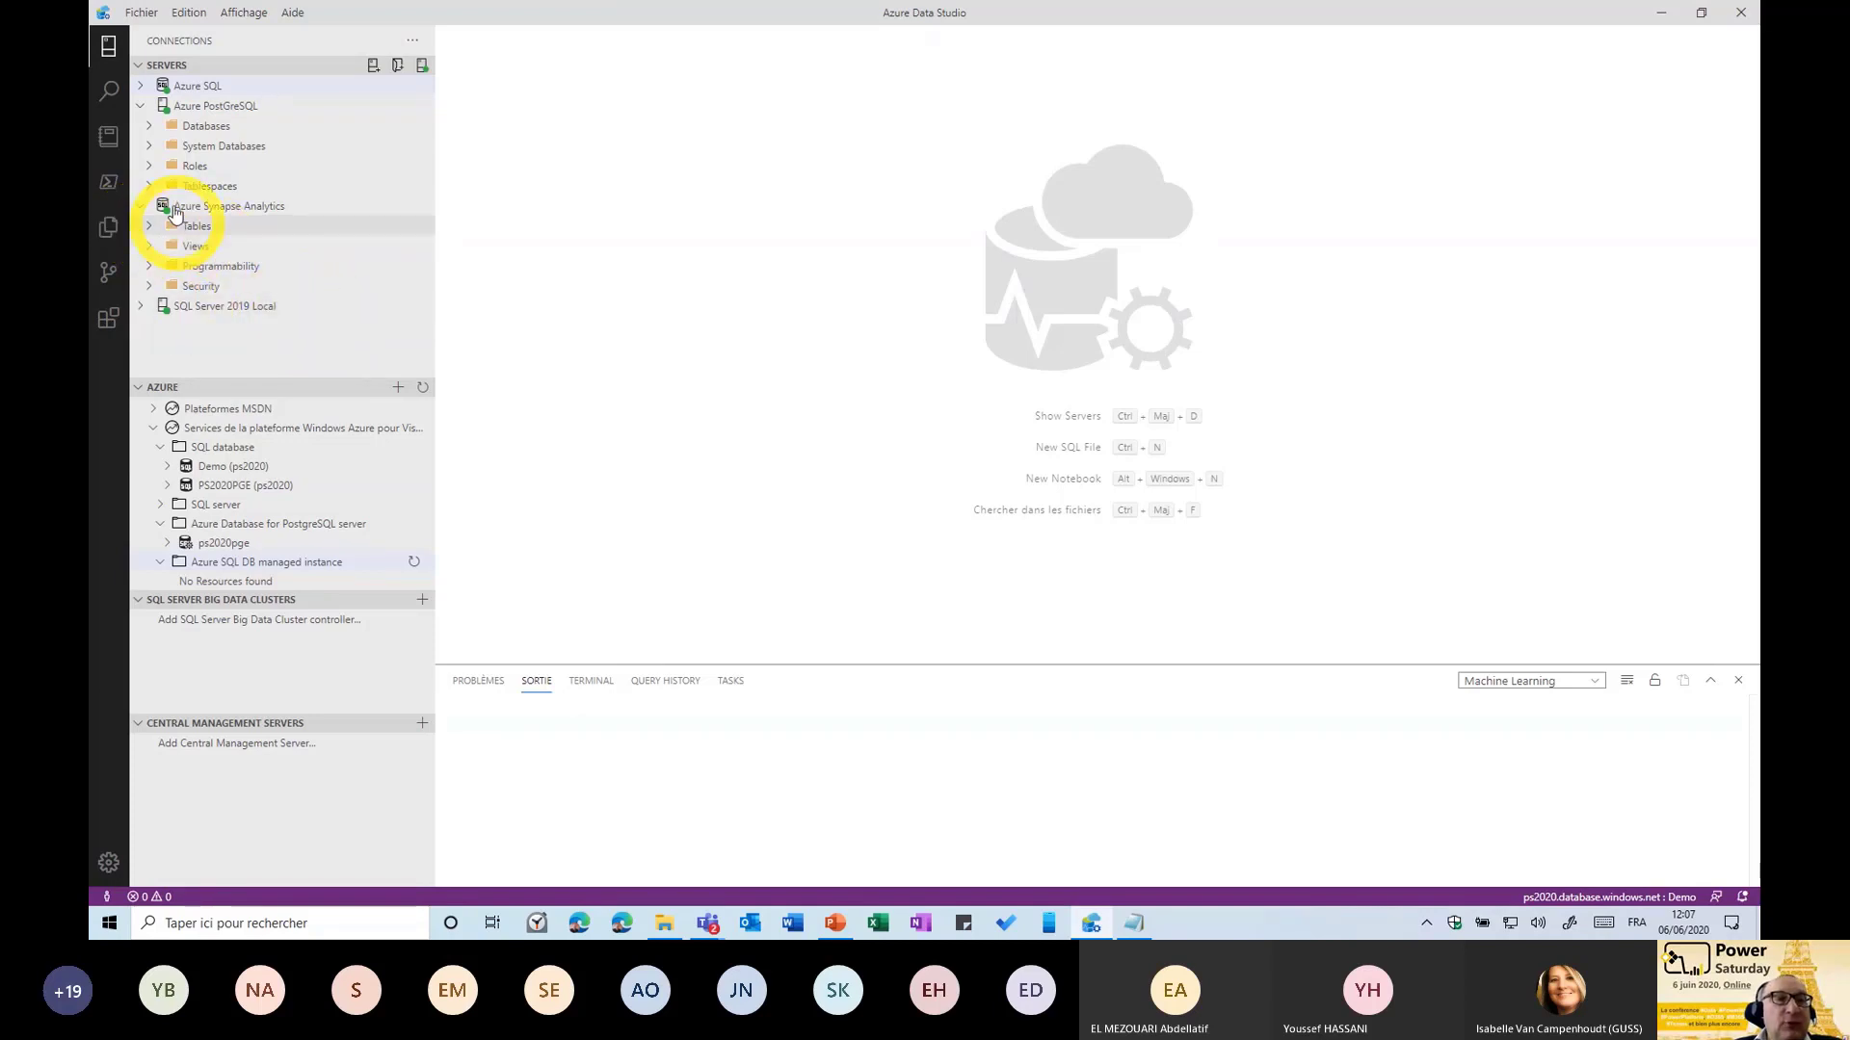
Collapse the Azure PostGreSQL and Azure Synapse Analytics servers and expand the Databases folder of SQL Server 2019 Local.
left_click(142, 107)
left_click(141, 126)
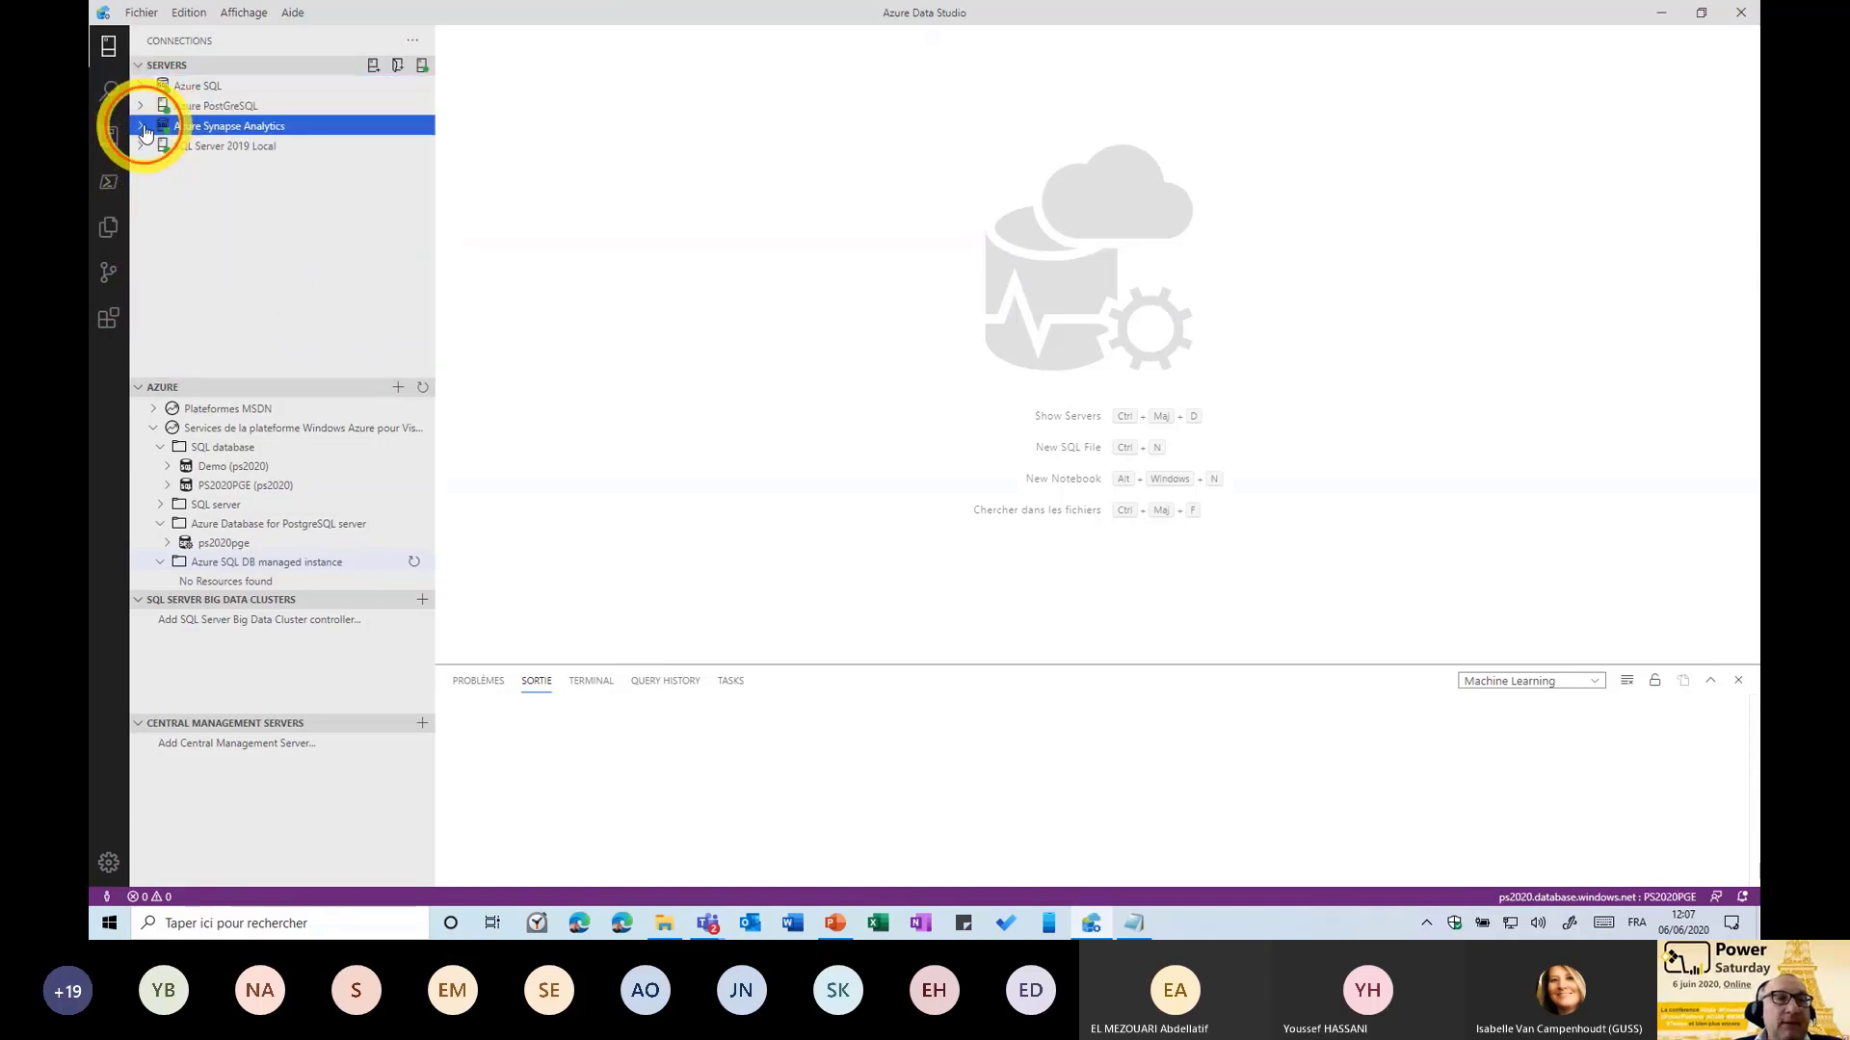
left_click(153, 147)
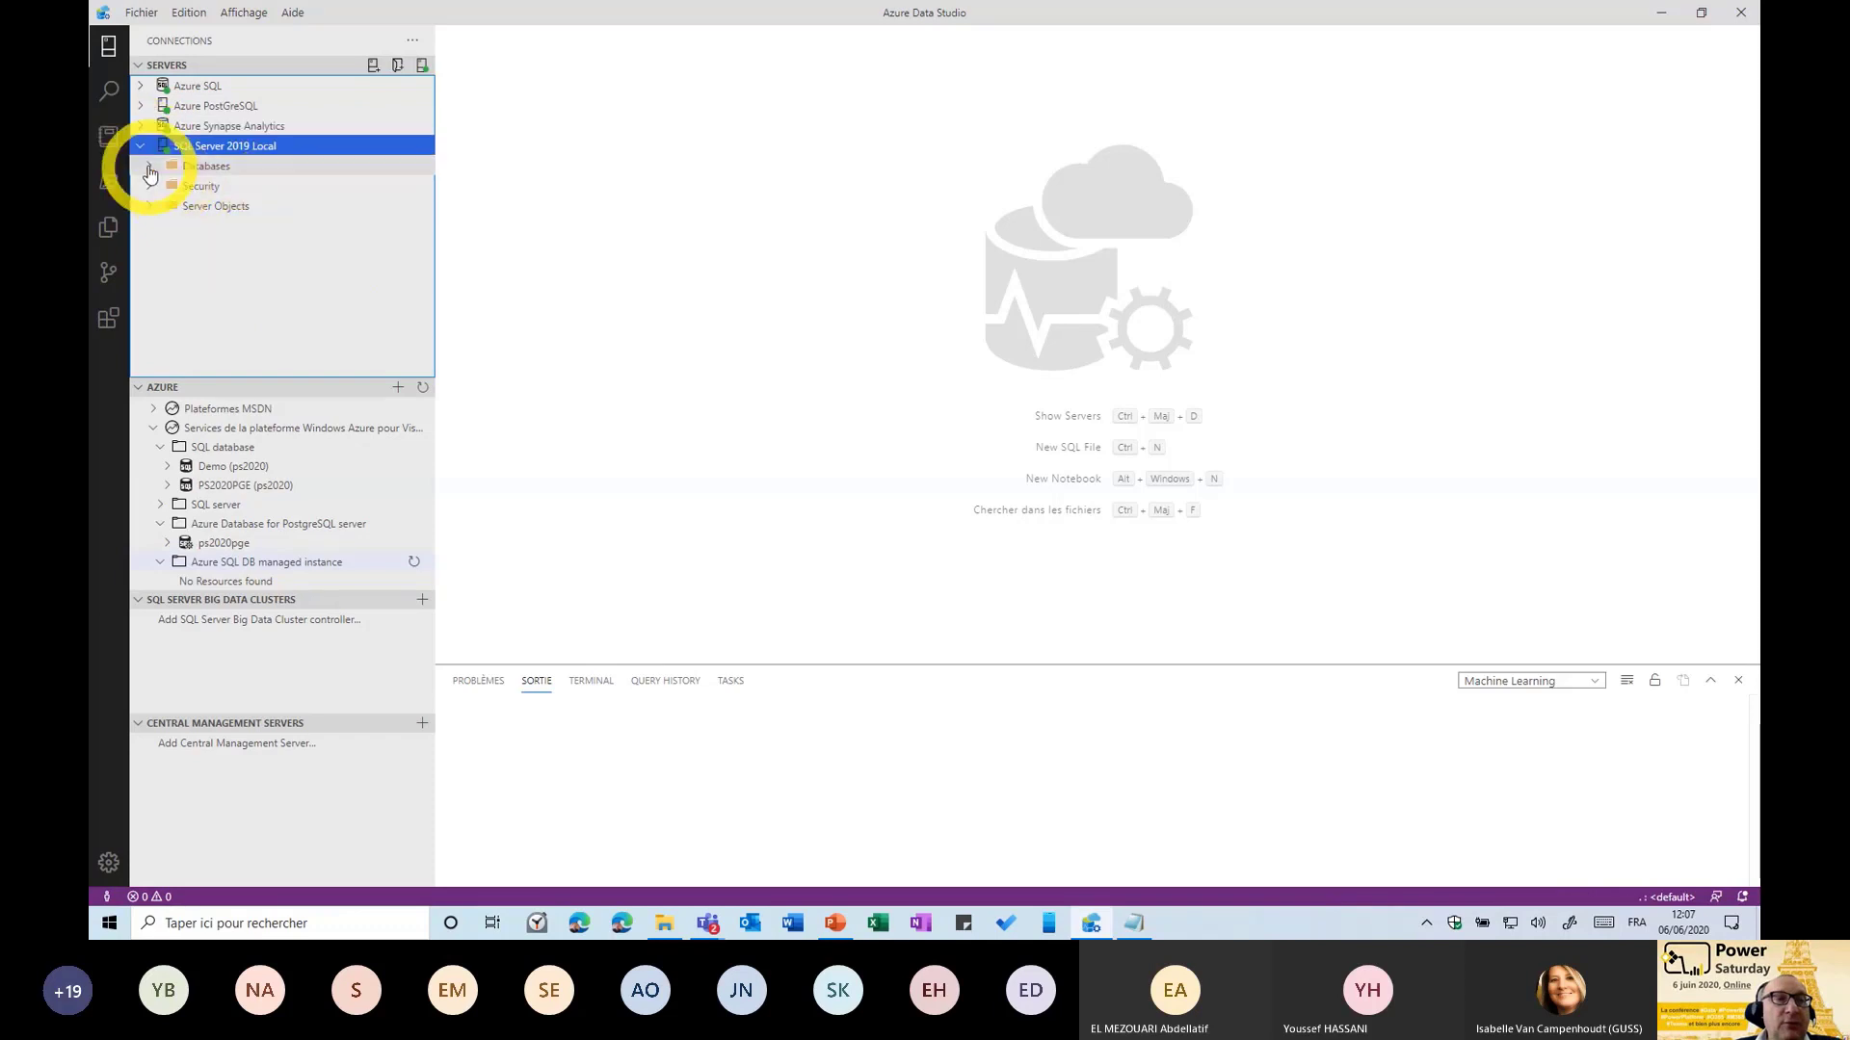
left_click(152, 165)
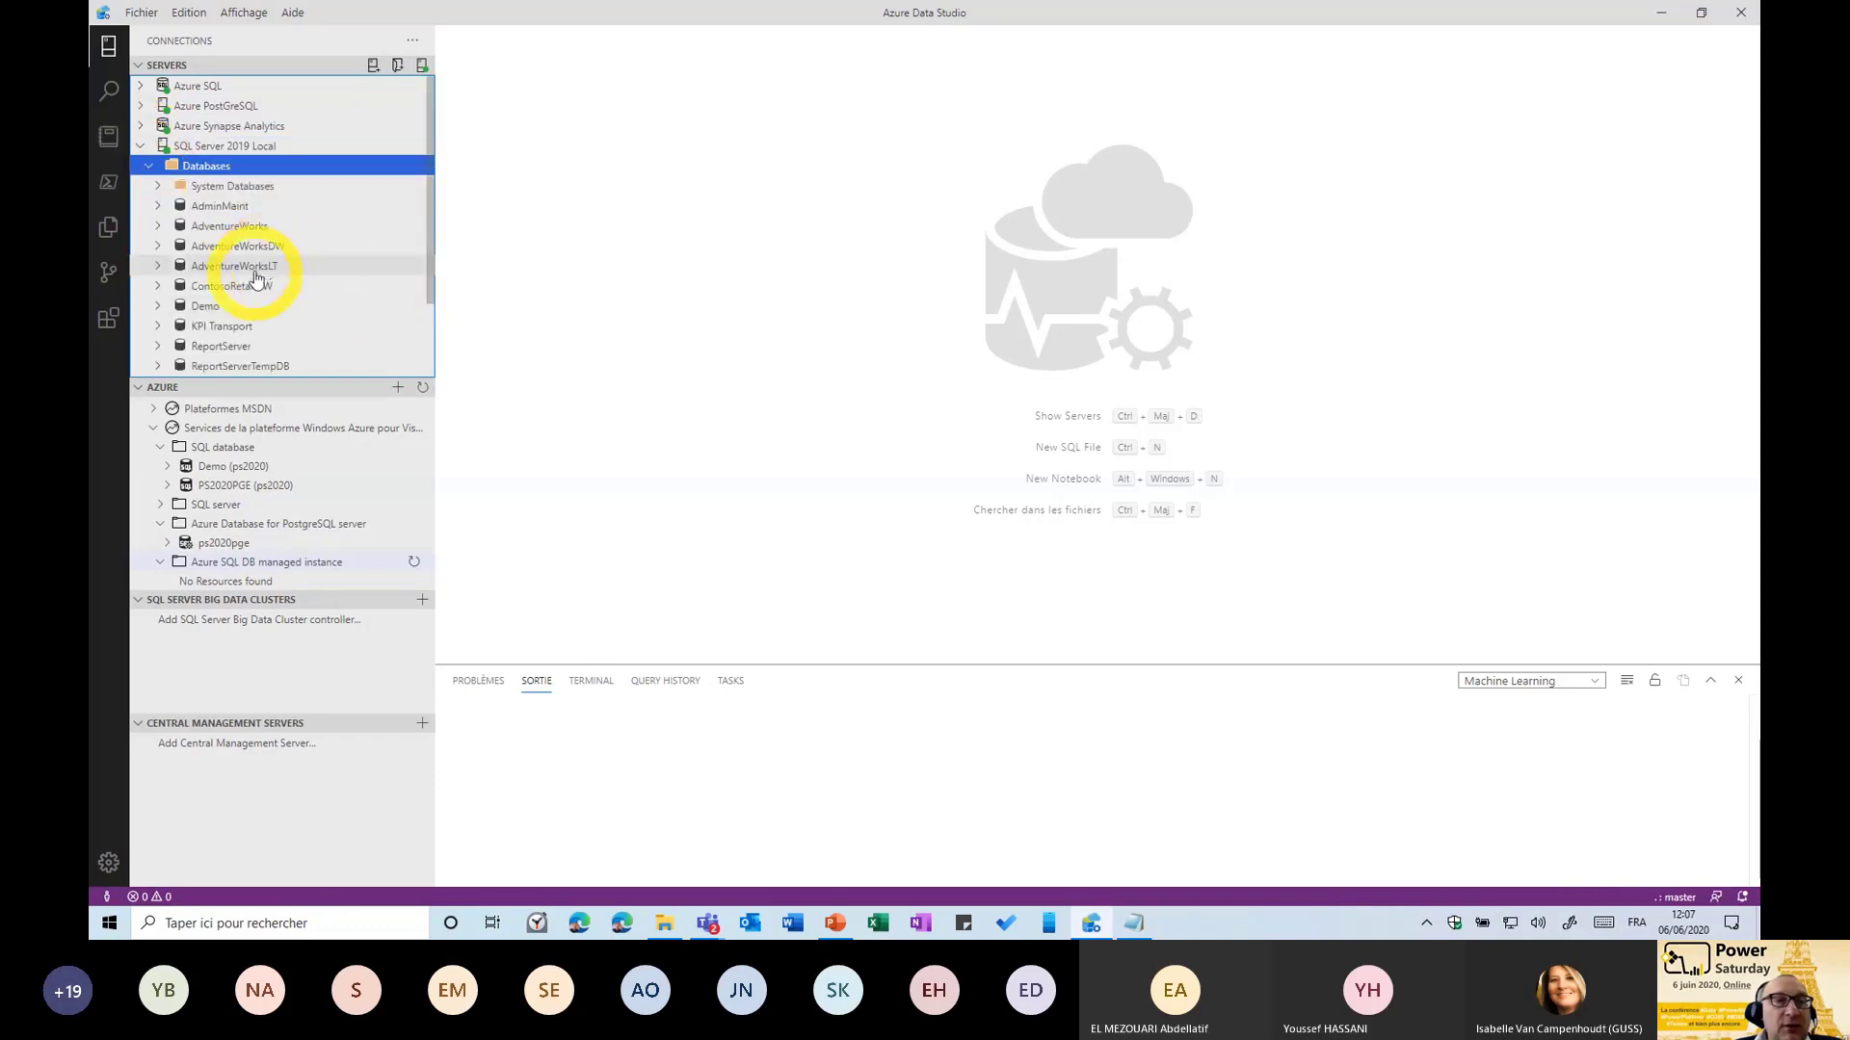
Open the management dashboard of the local AdventureWorksLT database and look over the commands available for that database.
right_click(256, 278)
left_click(328, 282)
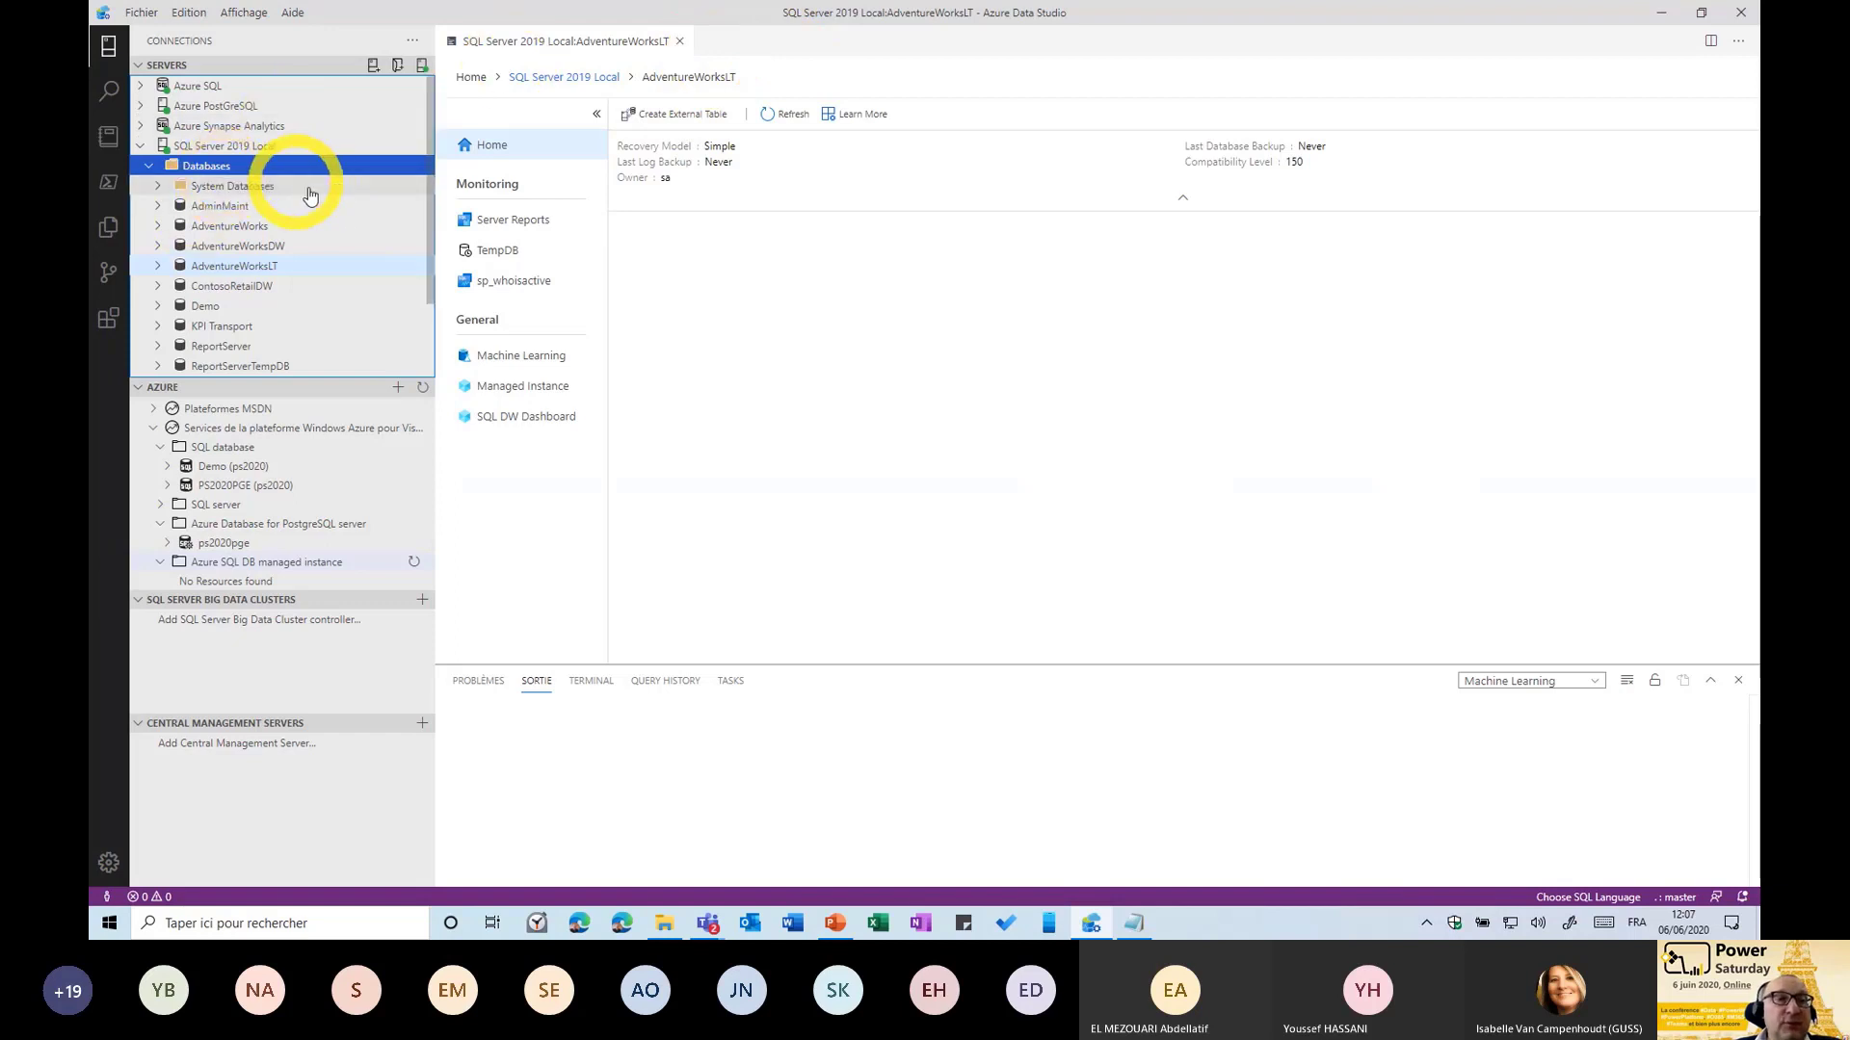
right_click(278, 268)
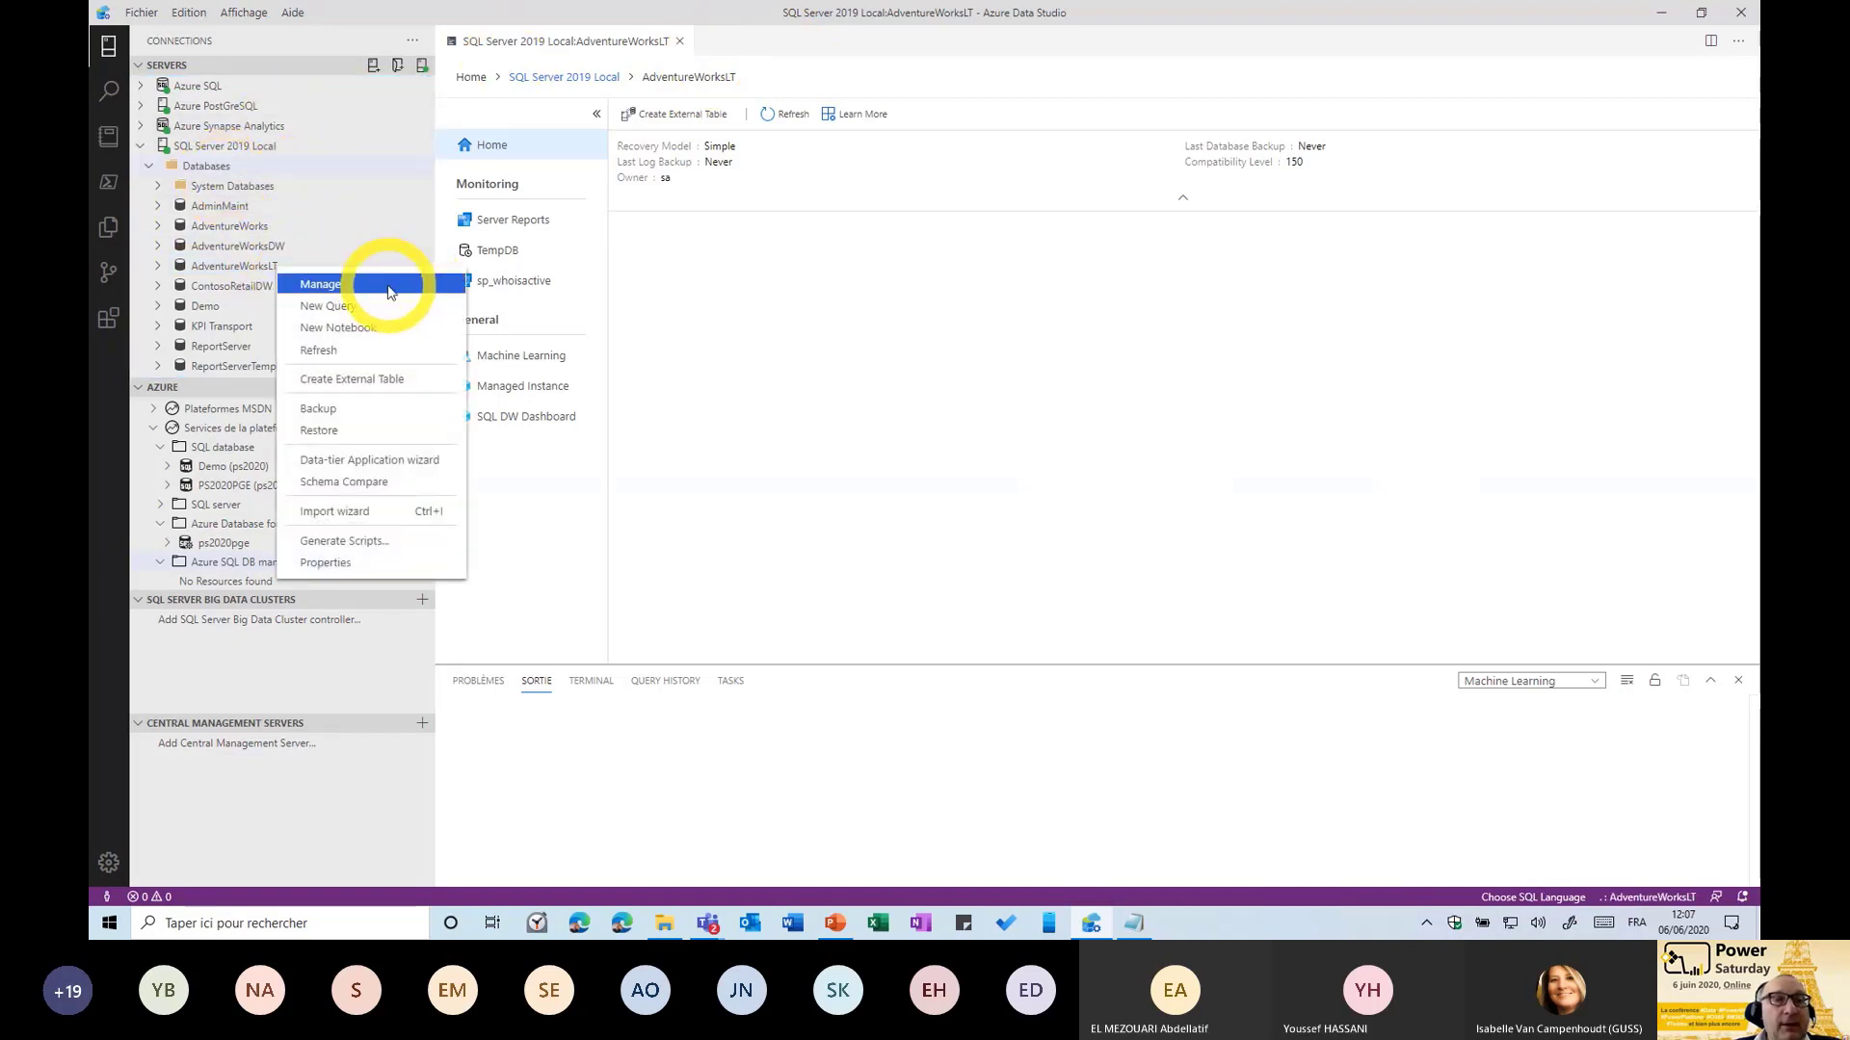
key("Escape")
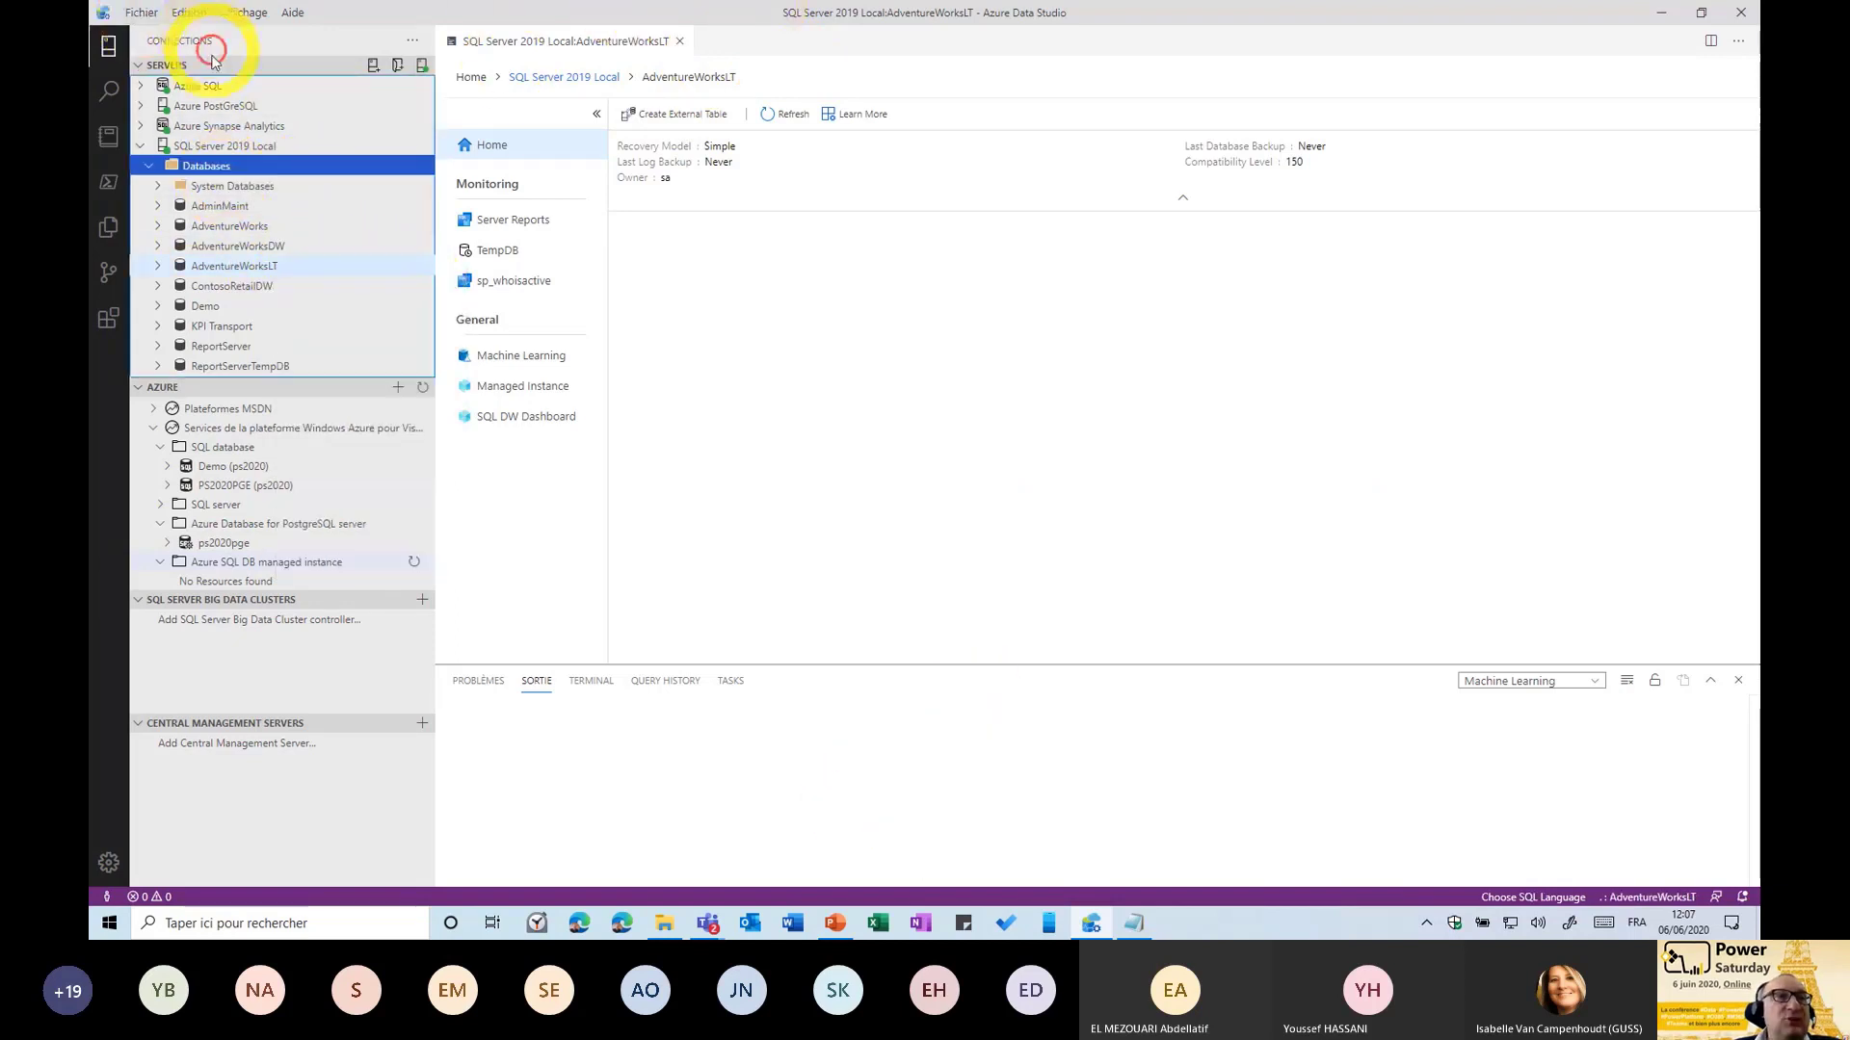
Open SQLQuery_1.sql from the Downloads folder and run the active sessions query on master.
left_click(152, 13)
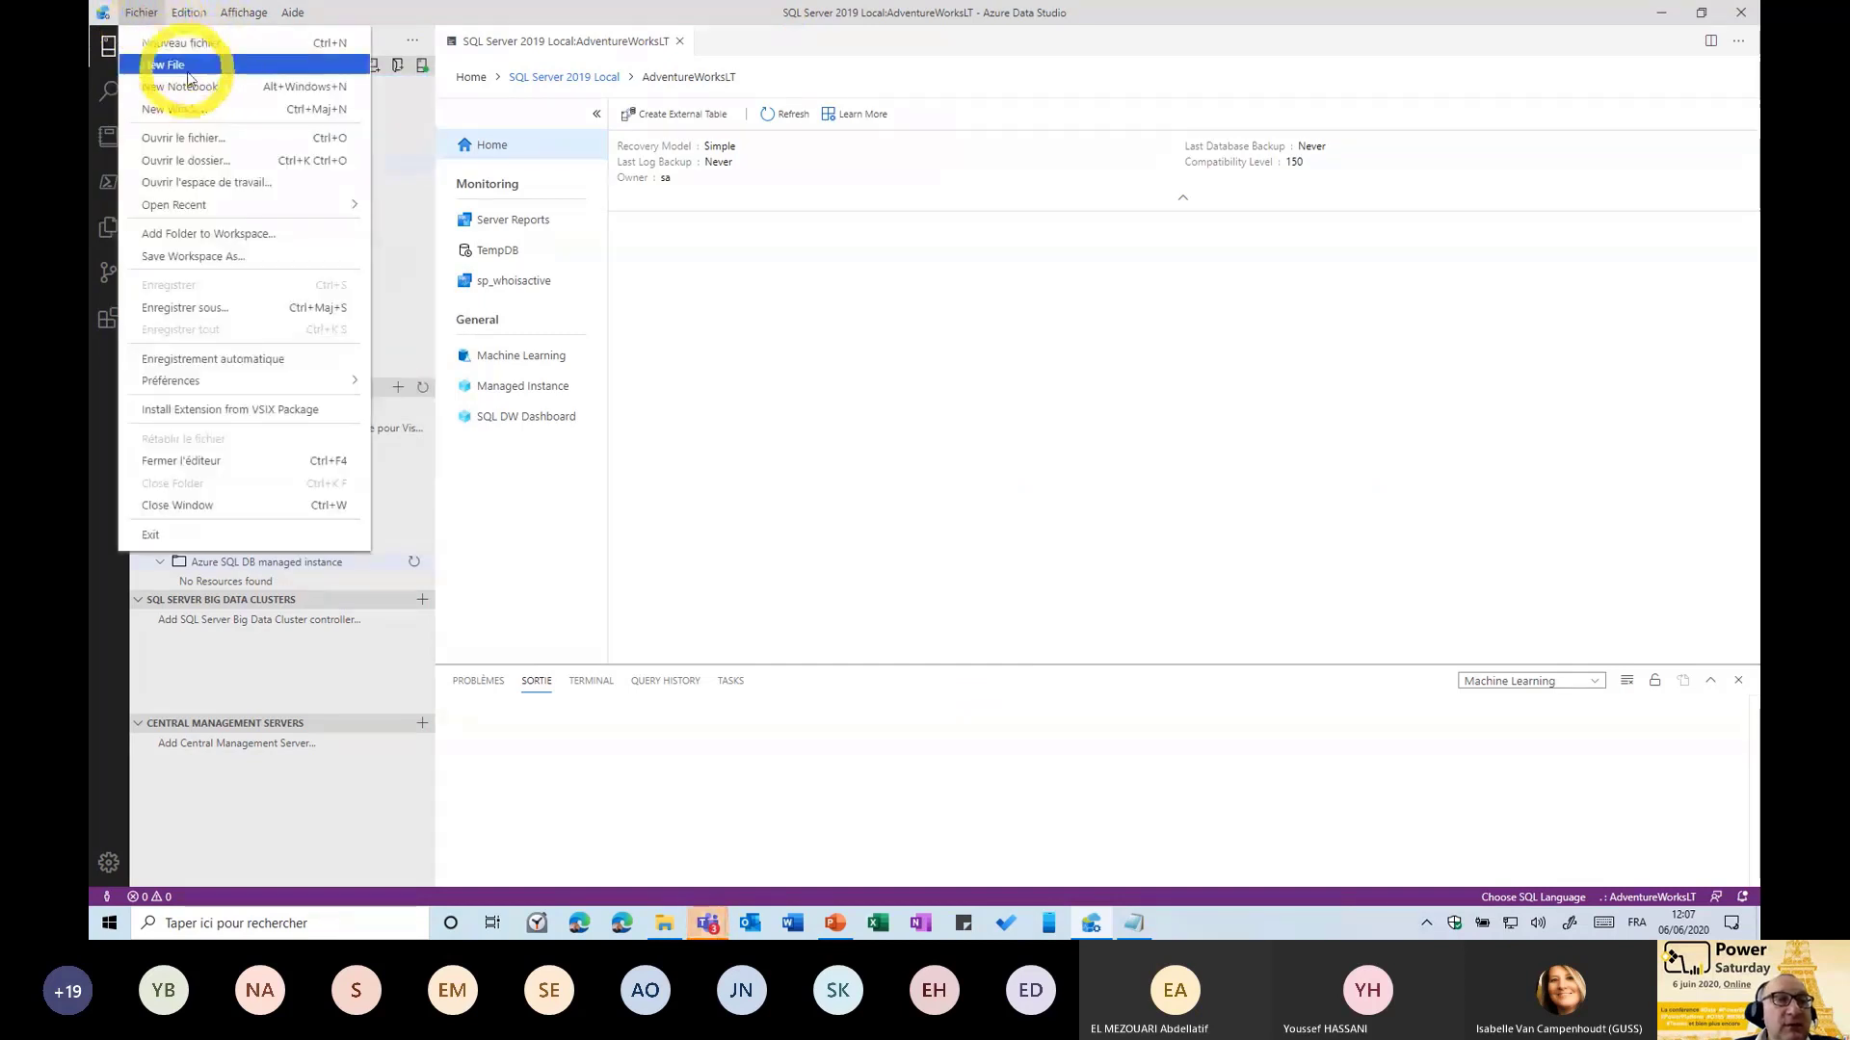
left_click(206, 140)
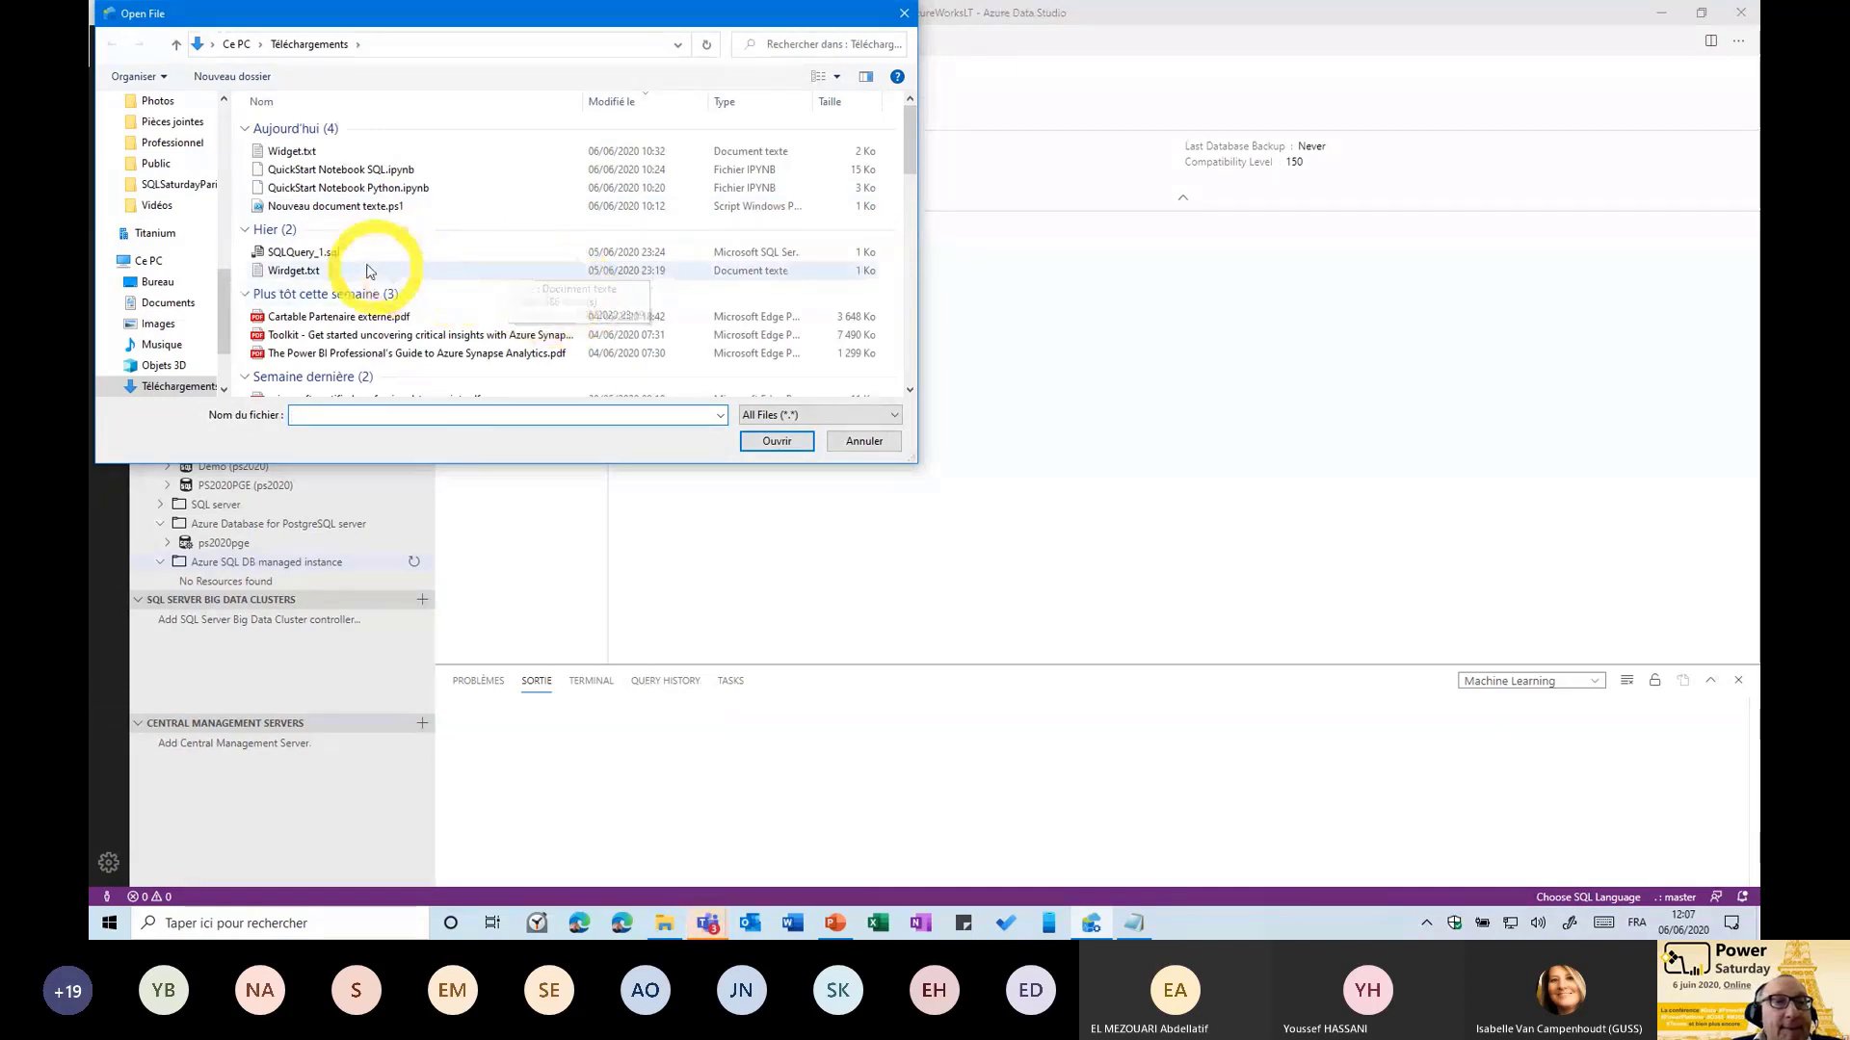
left_click(304, 252)
left_click(783, 443)
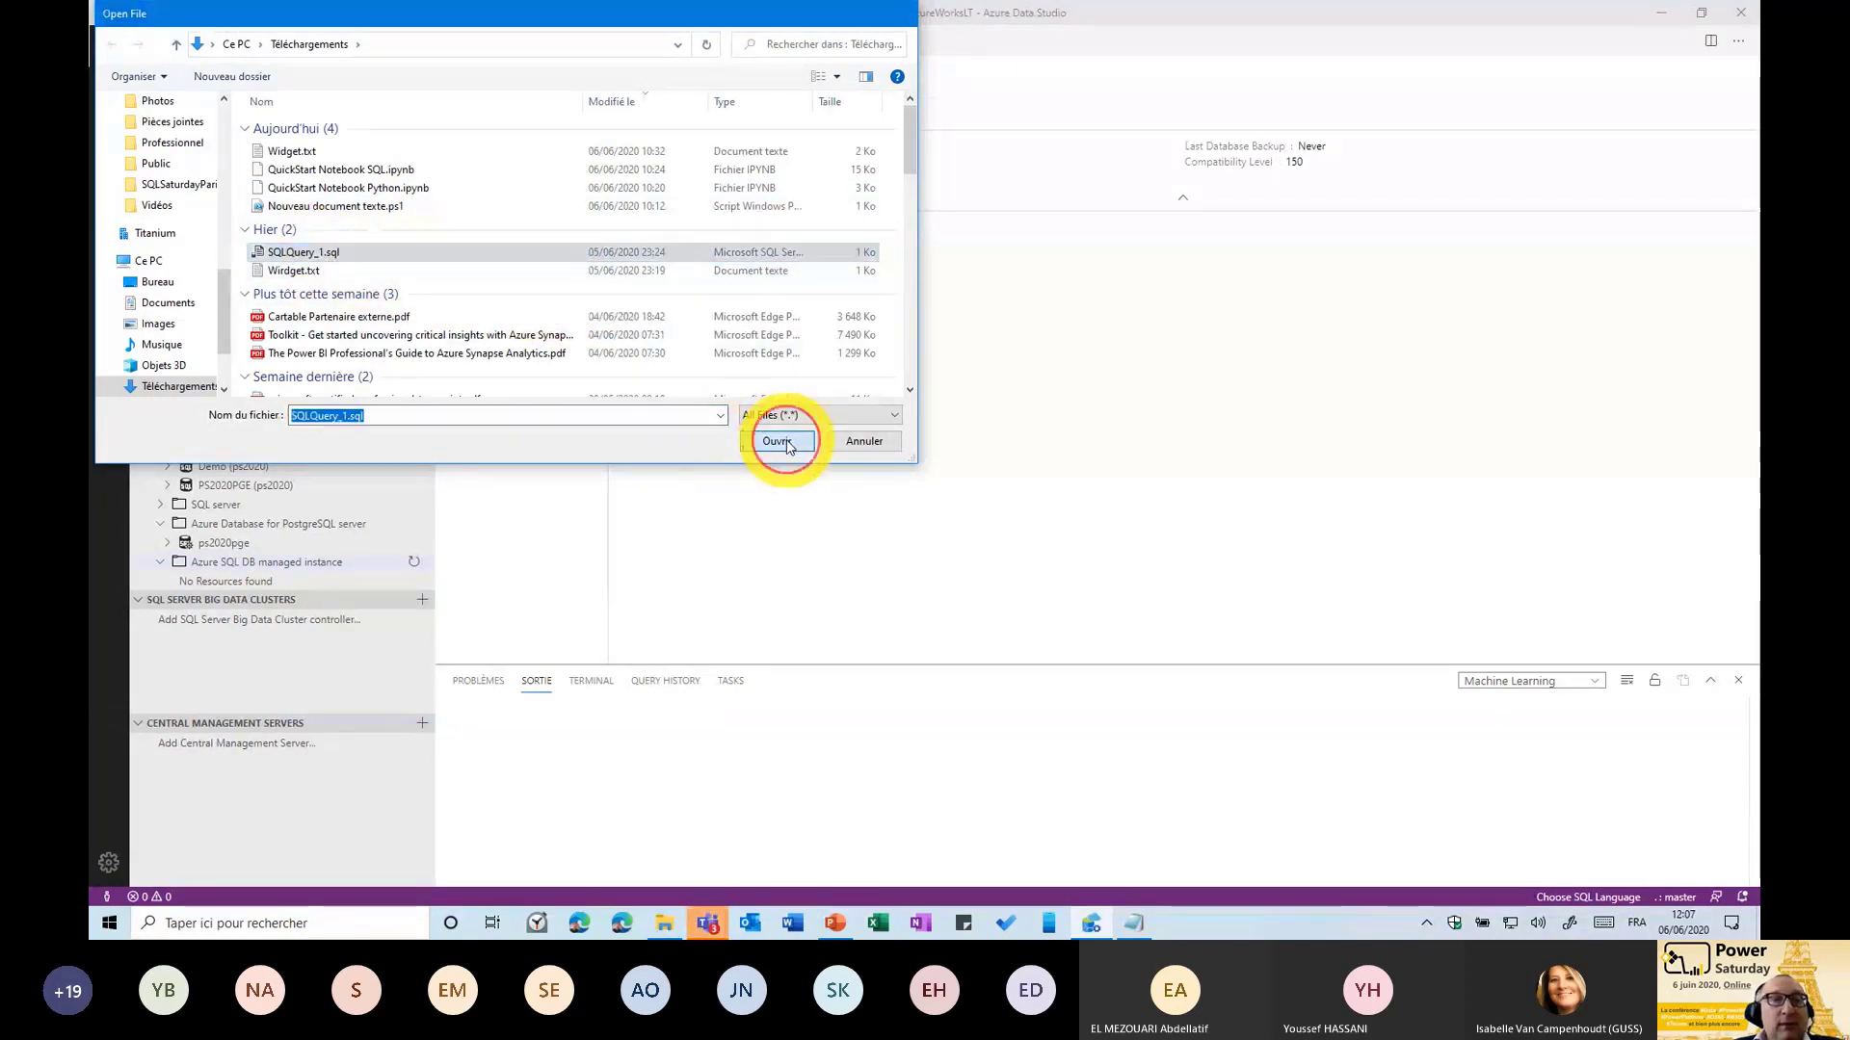
left_click(1173, 306)
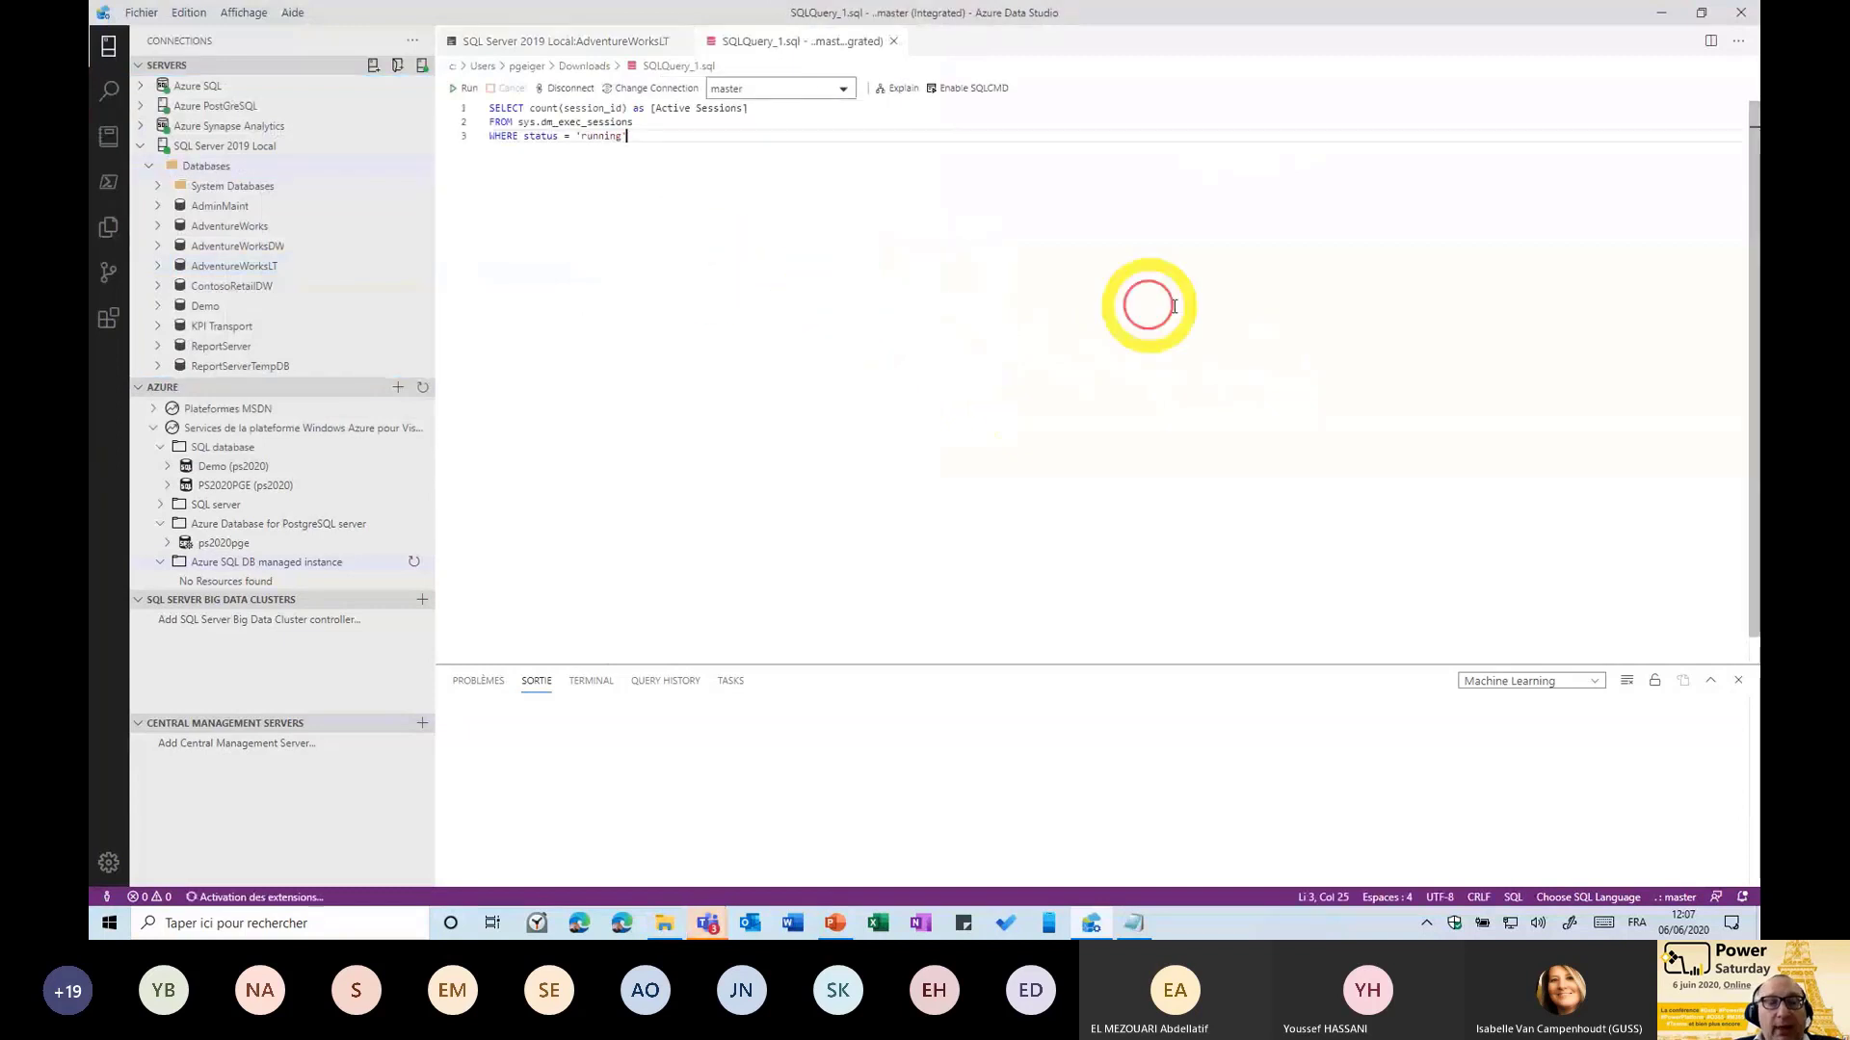
key("F5")
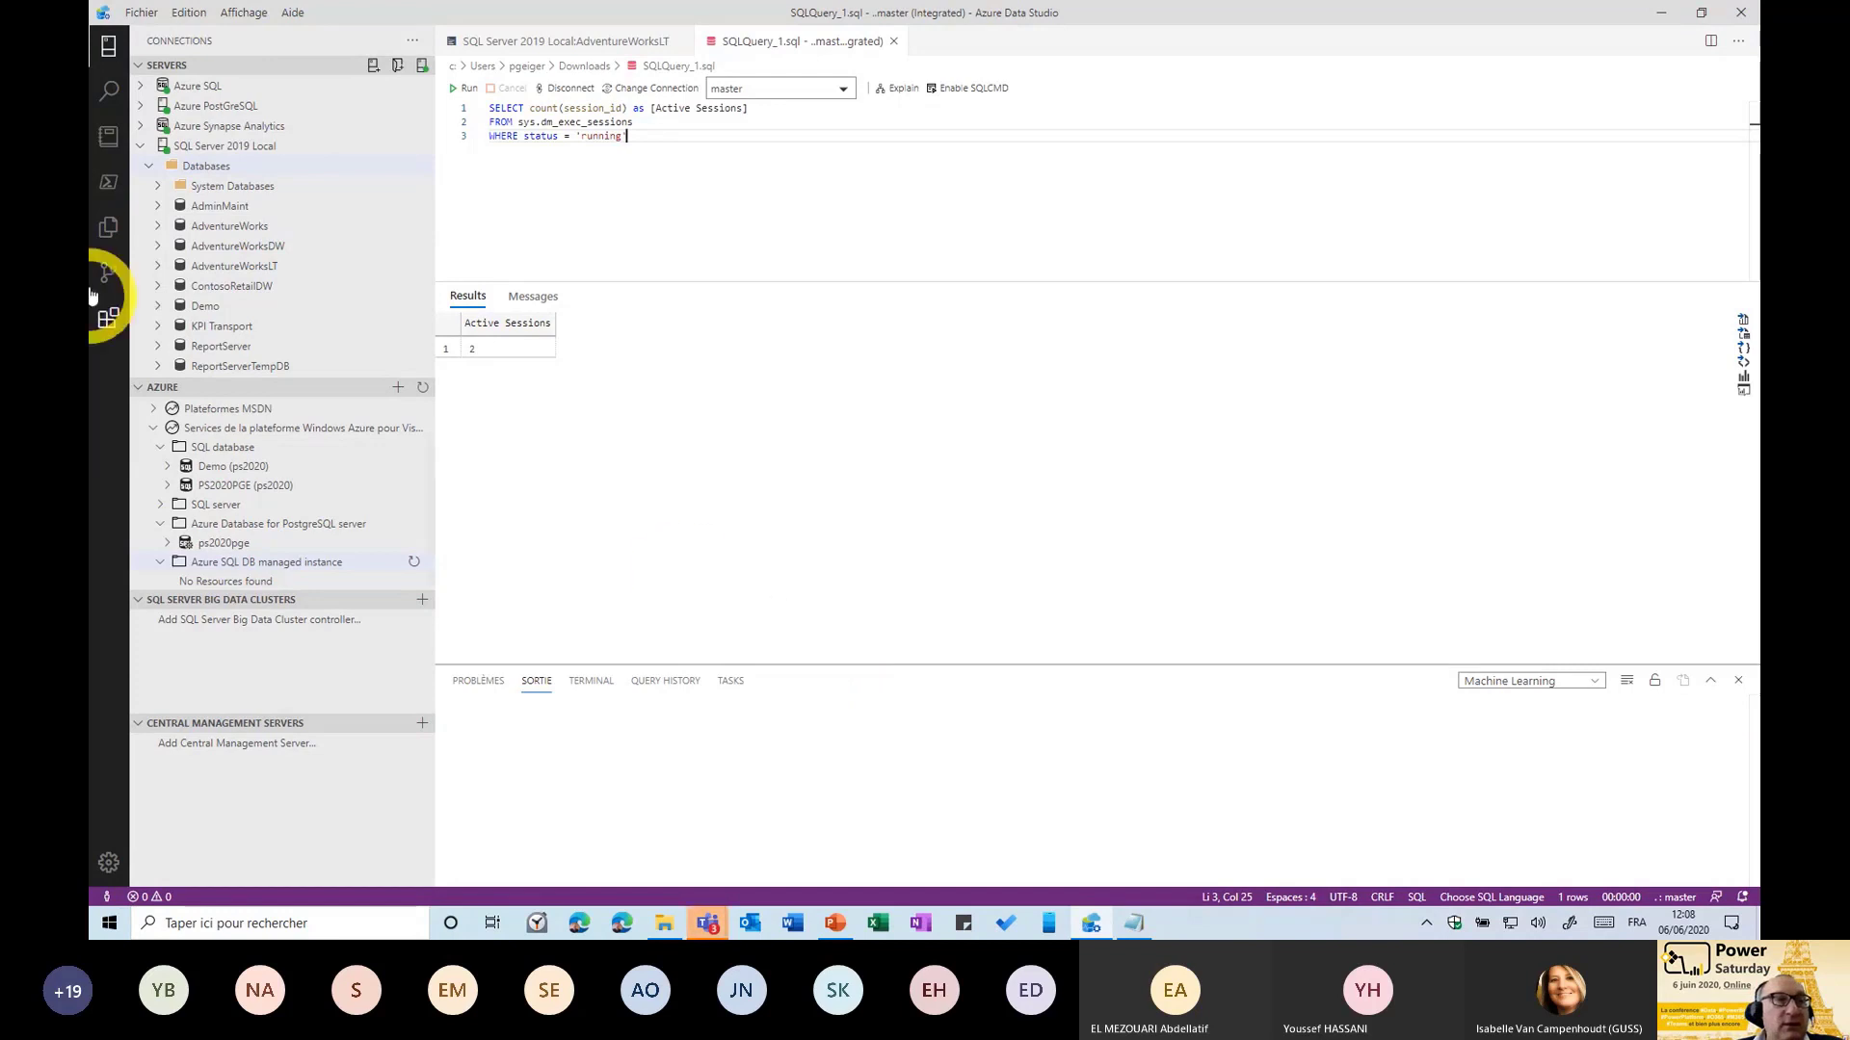
Look through the enabled extensions and search the extension marketplace for "dashb".
left_click(108, 319)
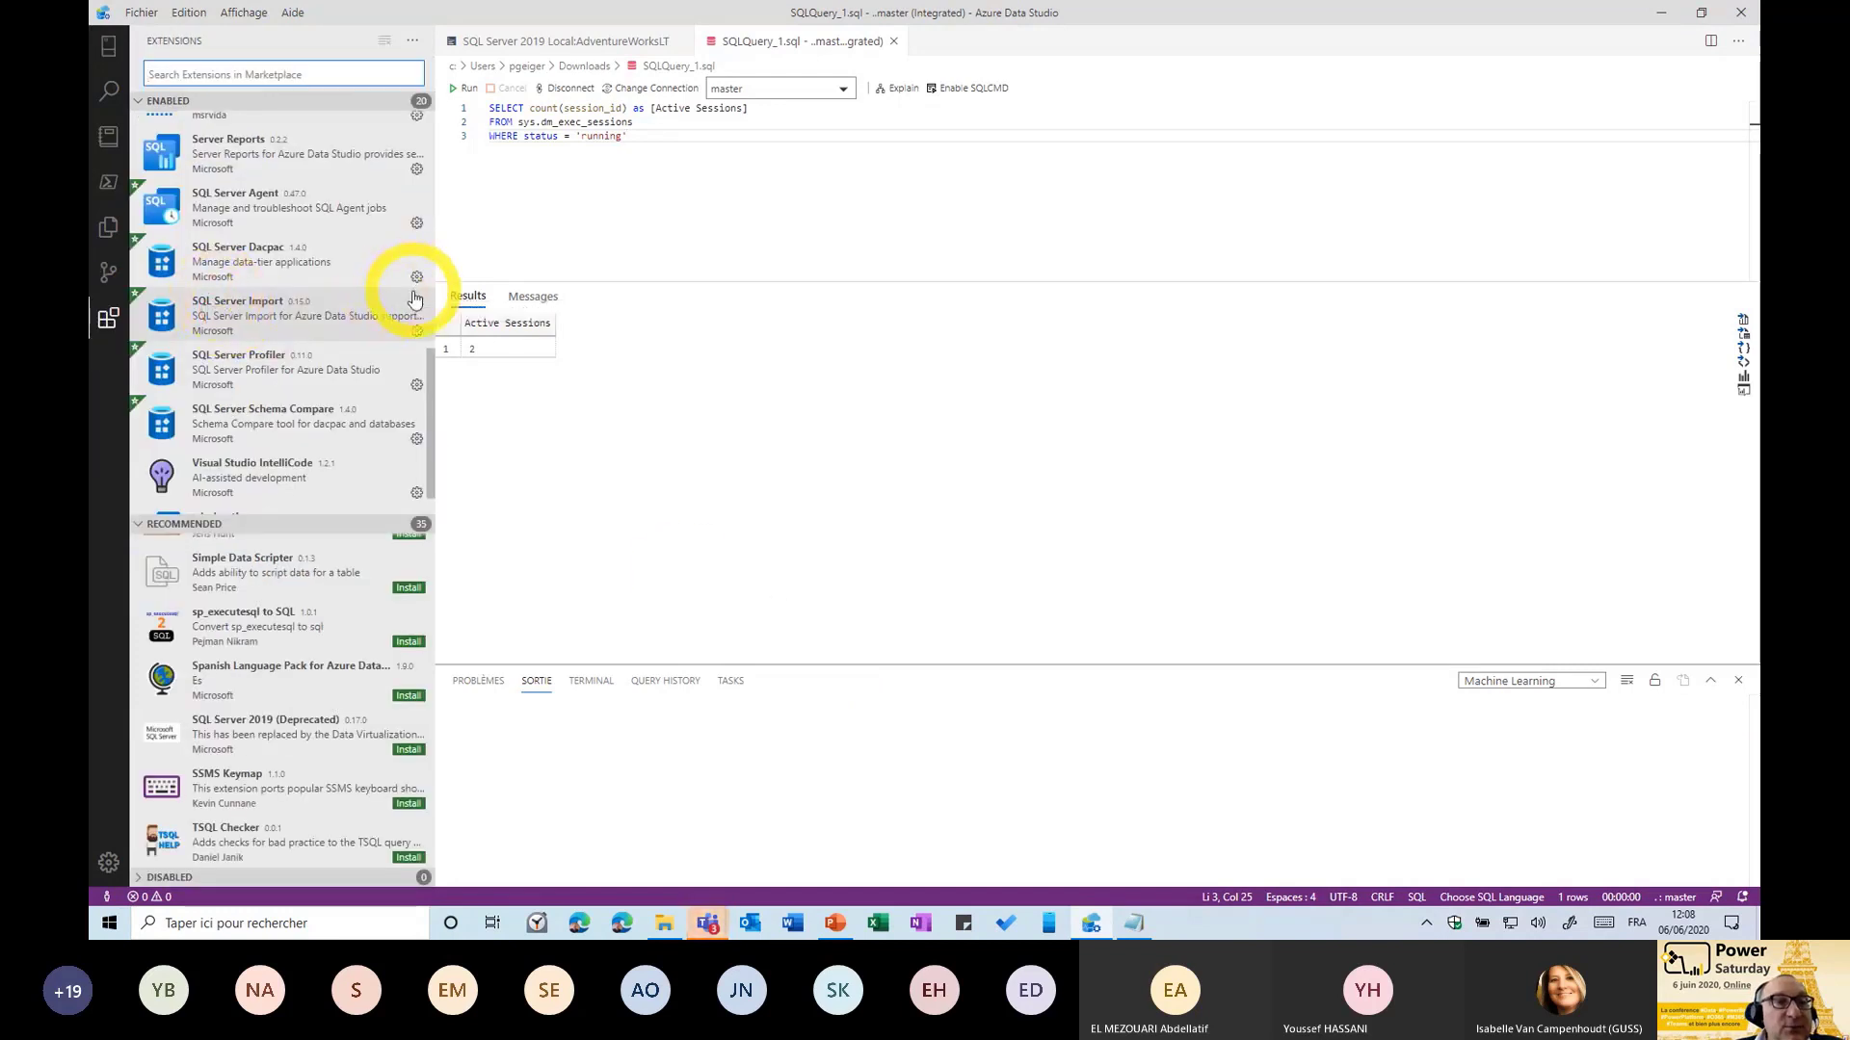
scroll(347, 285, "up", 4)
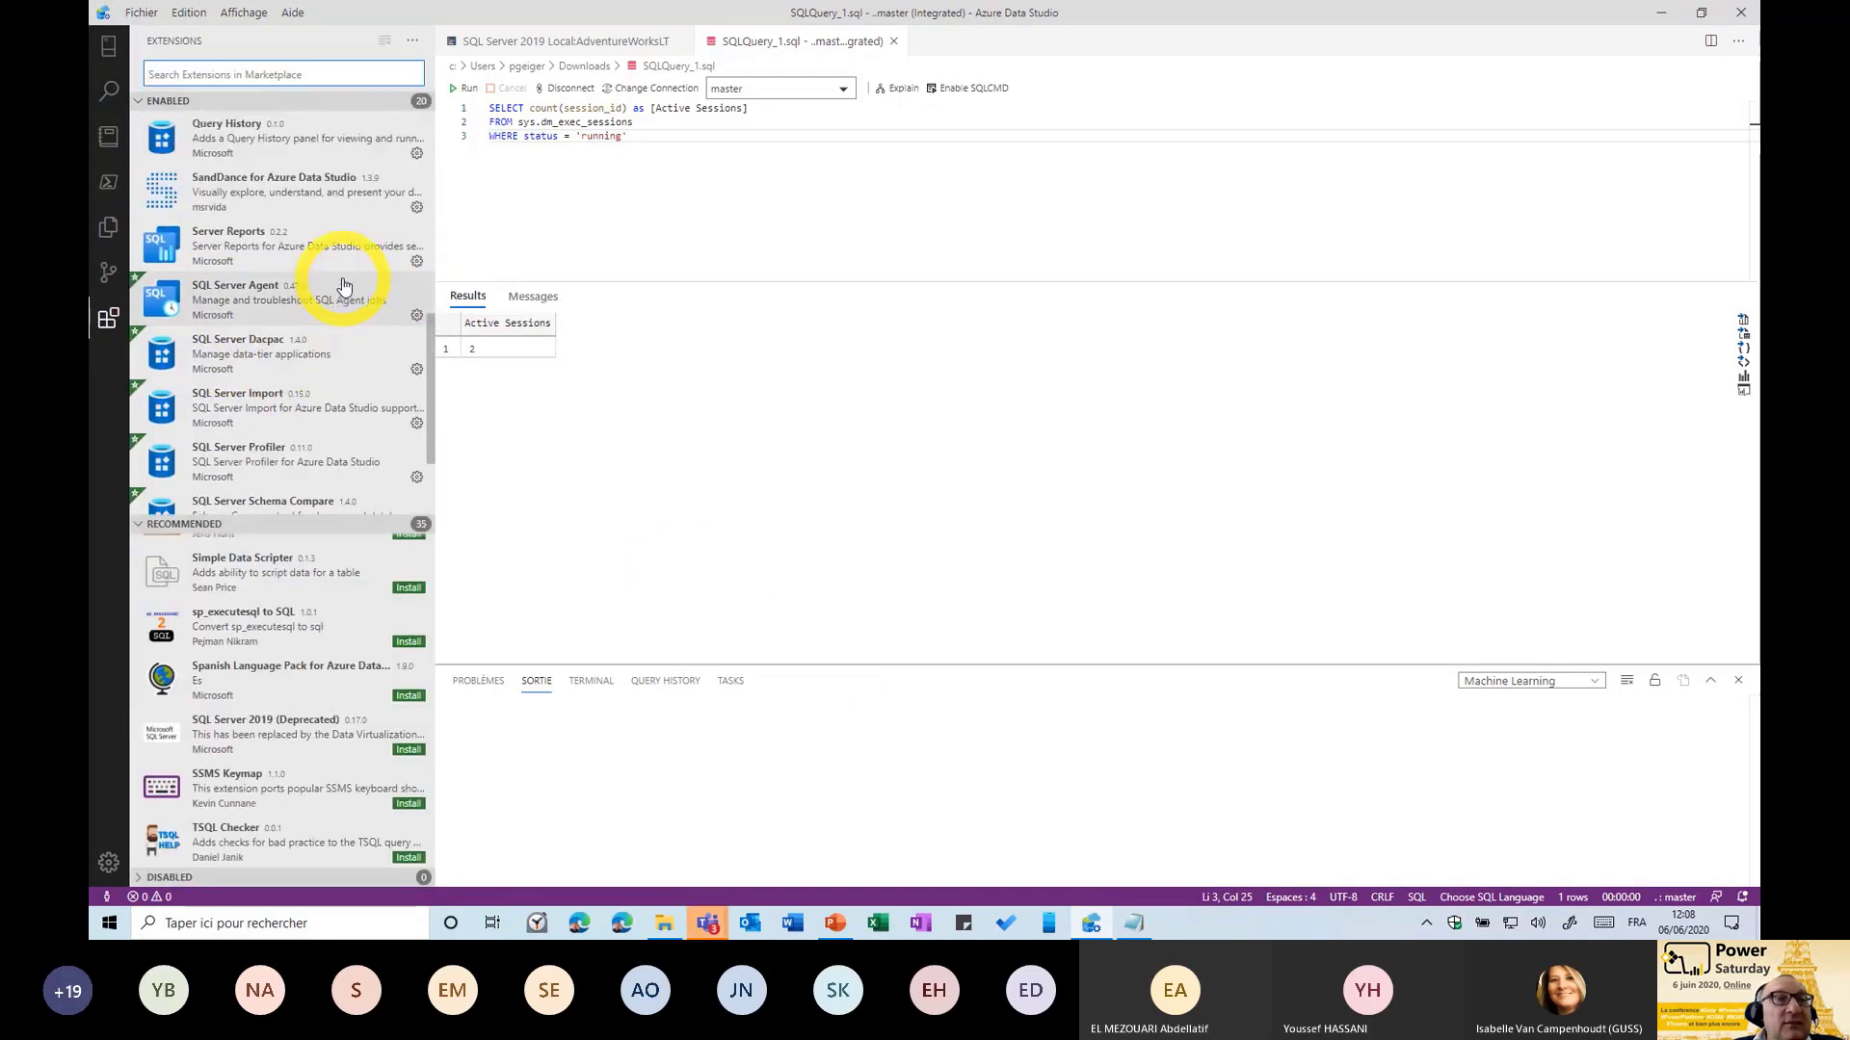
scroll(366, 283, "up", 3)
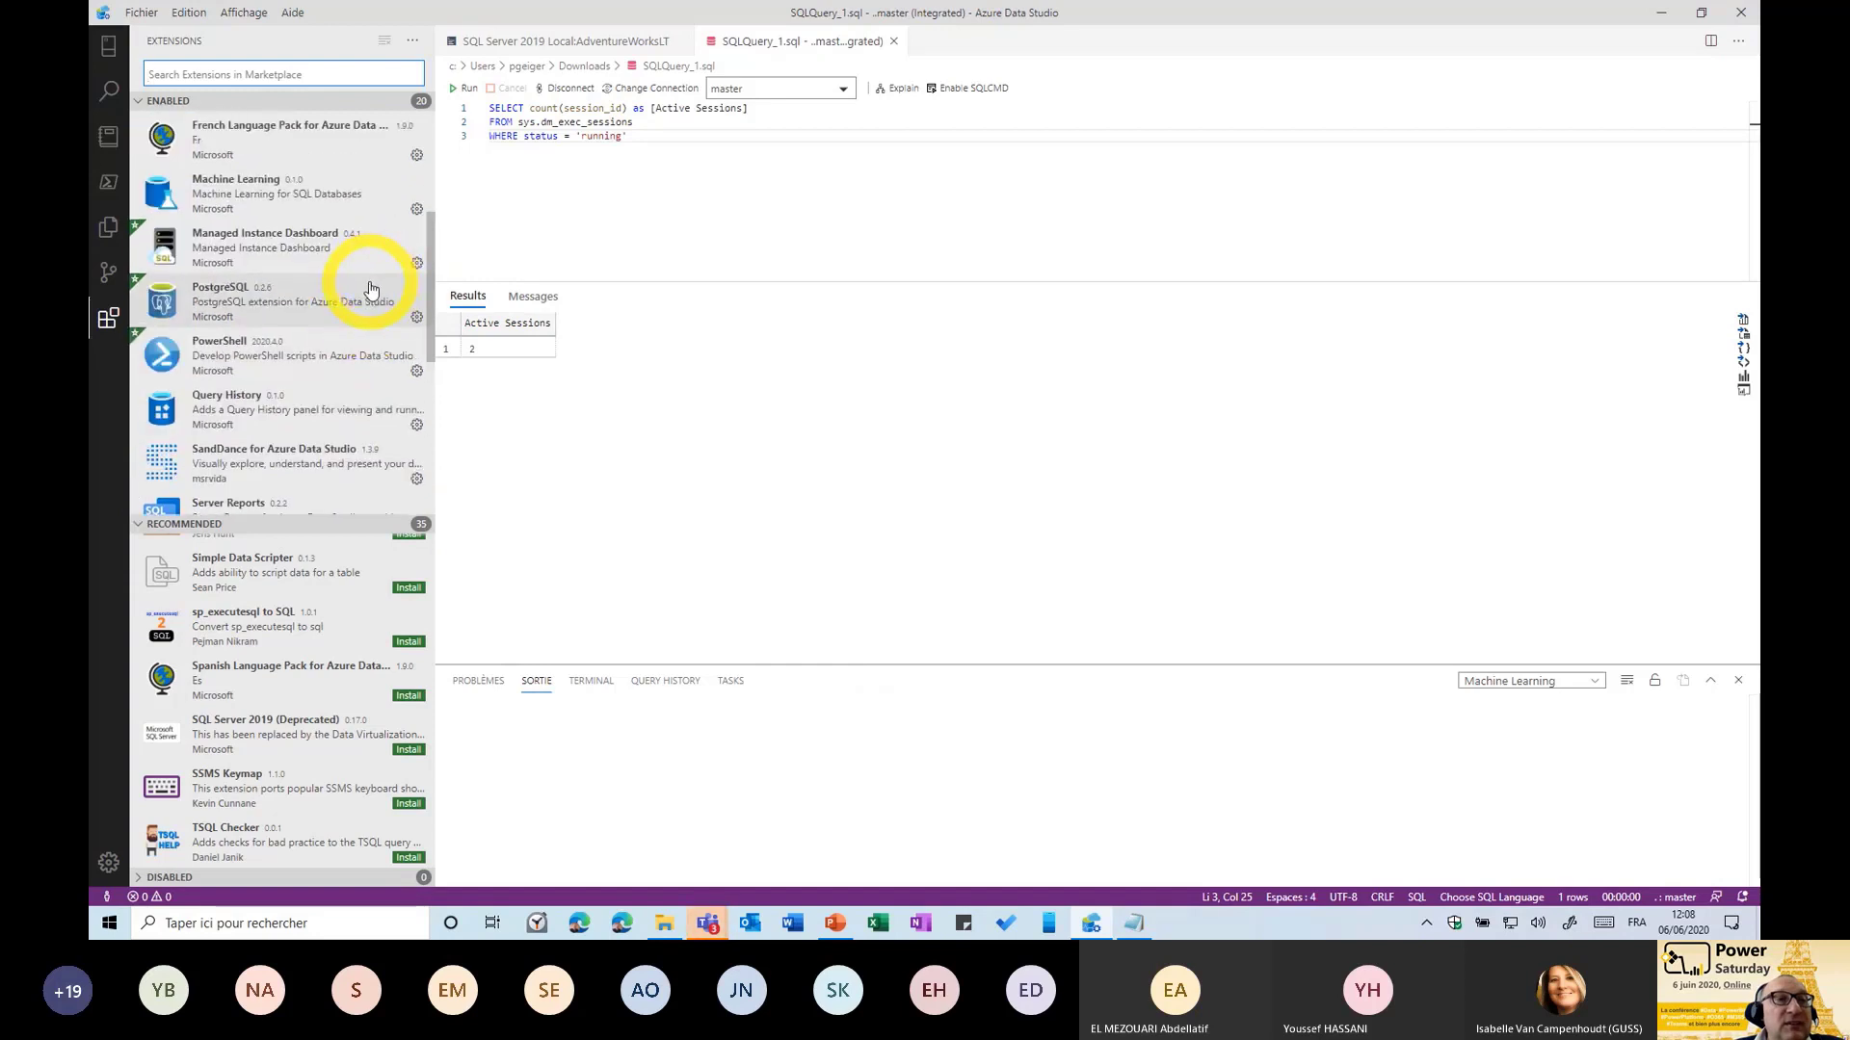
scroll(371, 289, "up", 5)
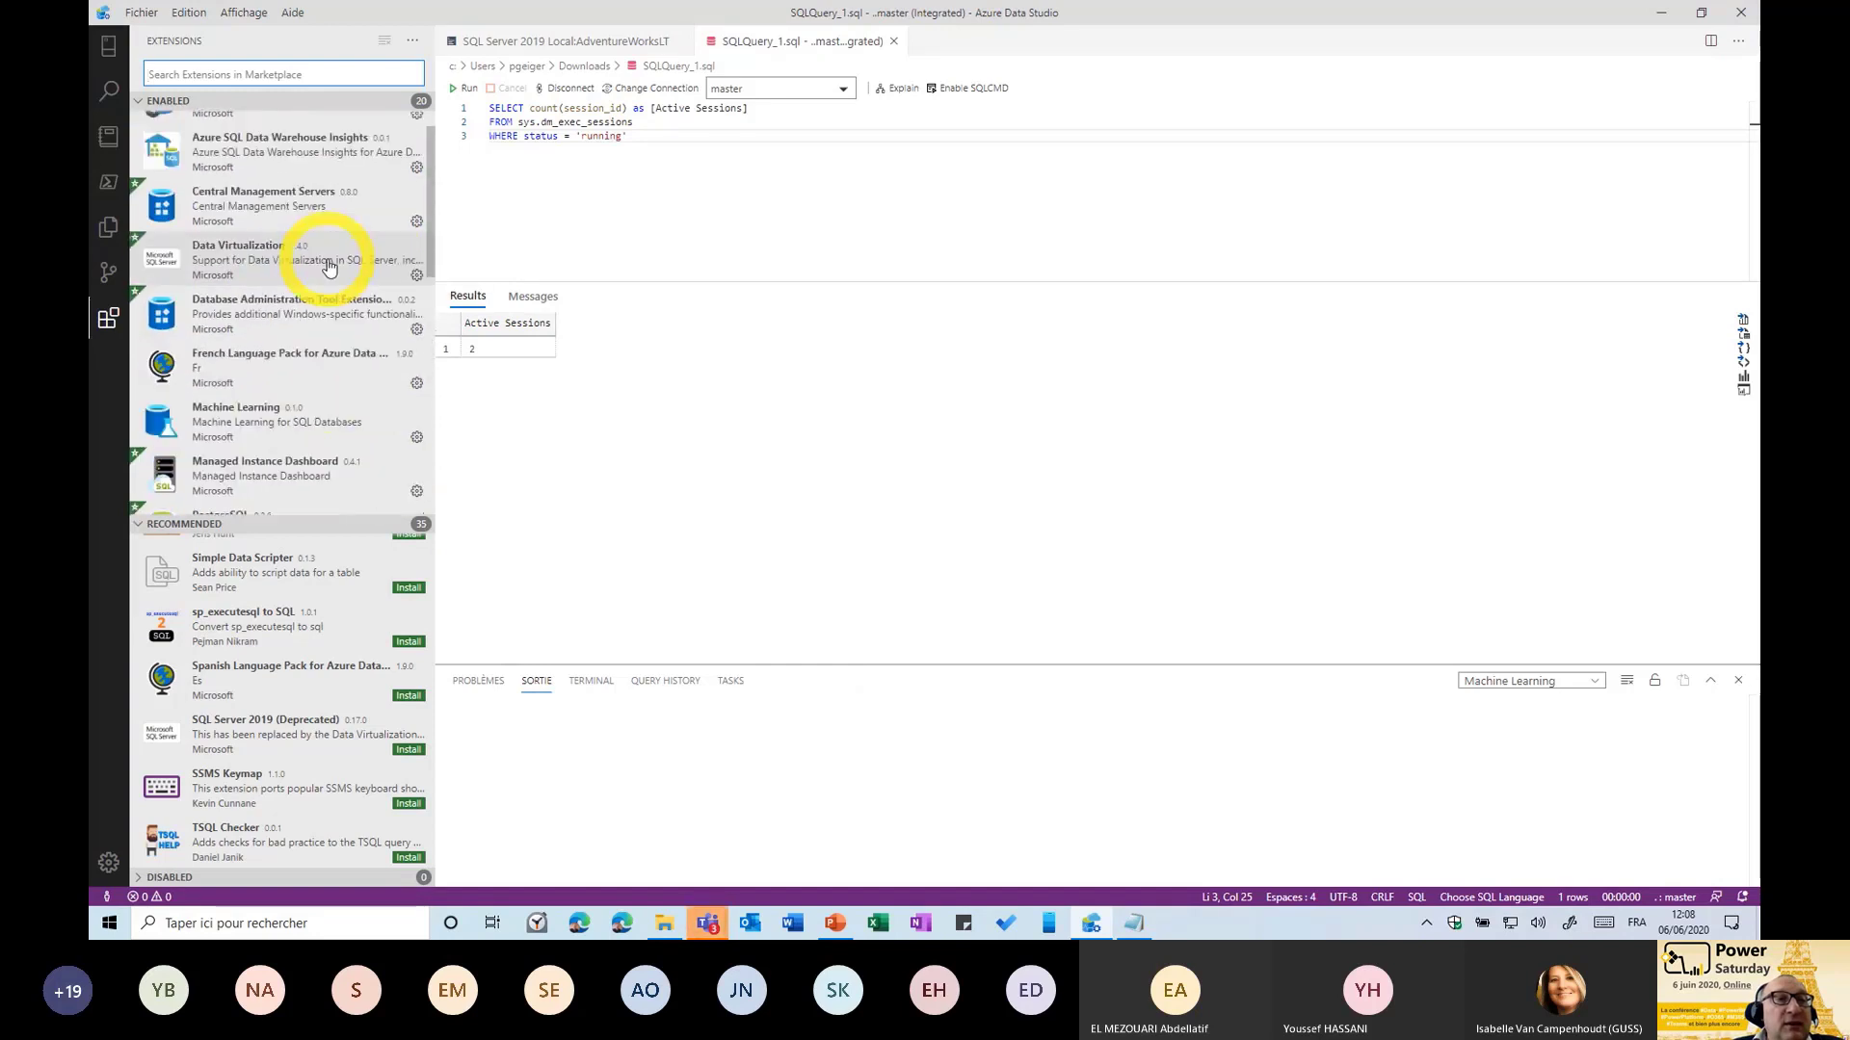
scroll(328, 267, "up", 2)
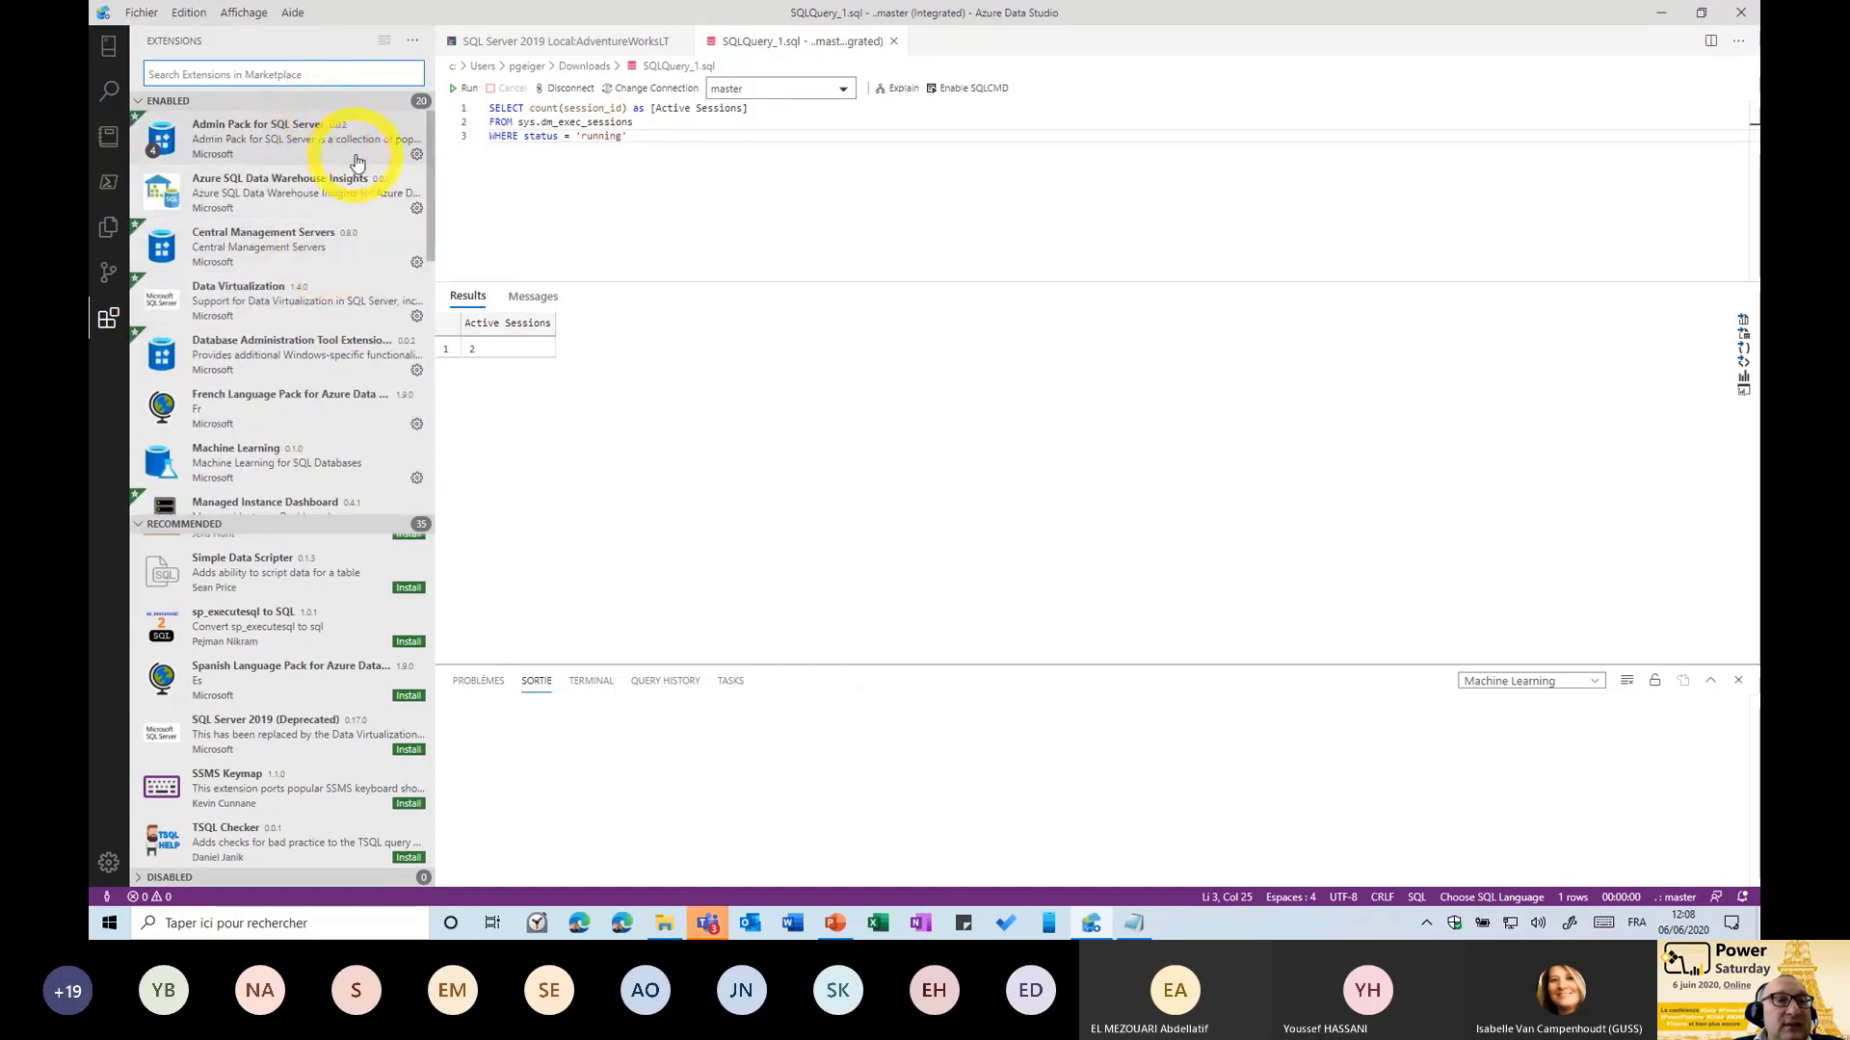
scroll(339, 260, "down", 1)
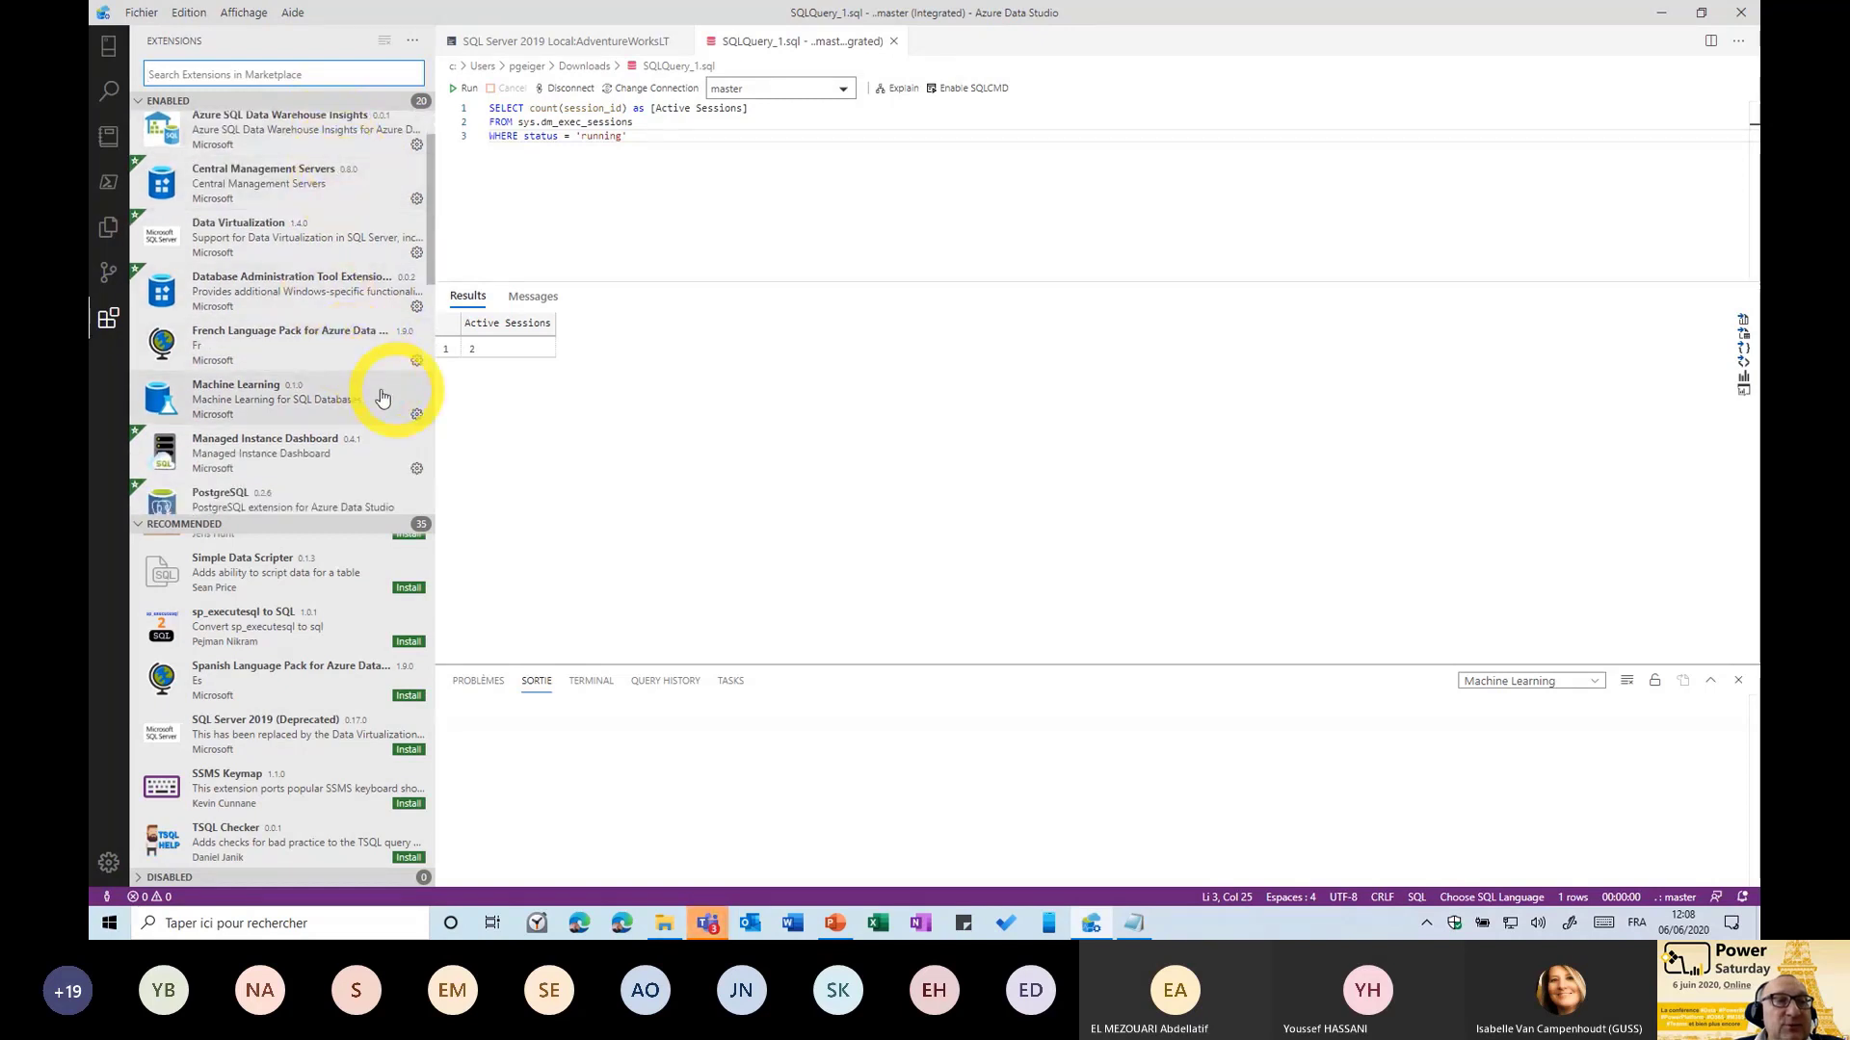
scroll(378, 383, "down", 7)
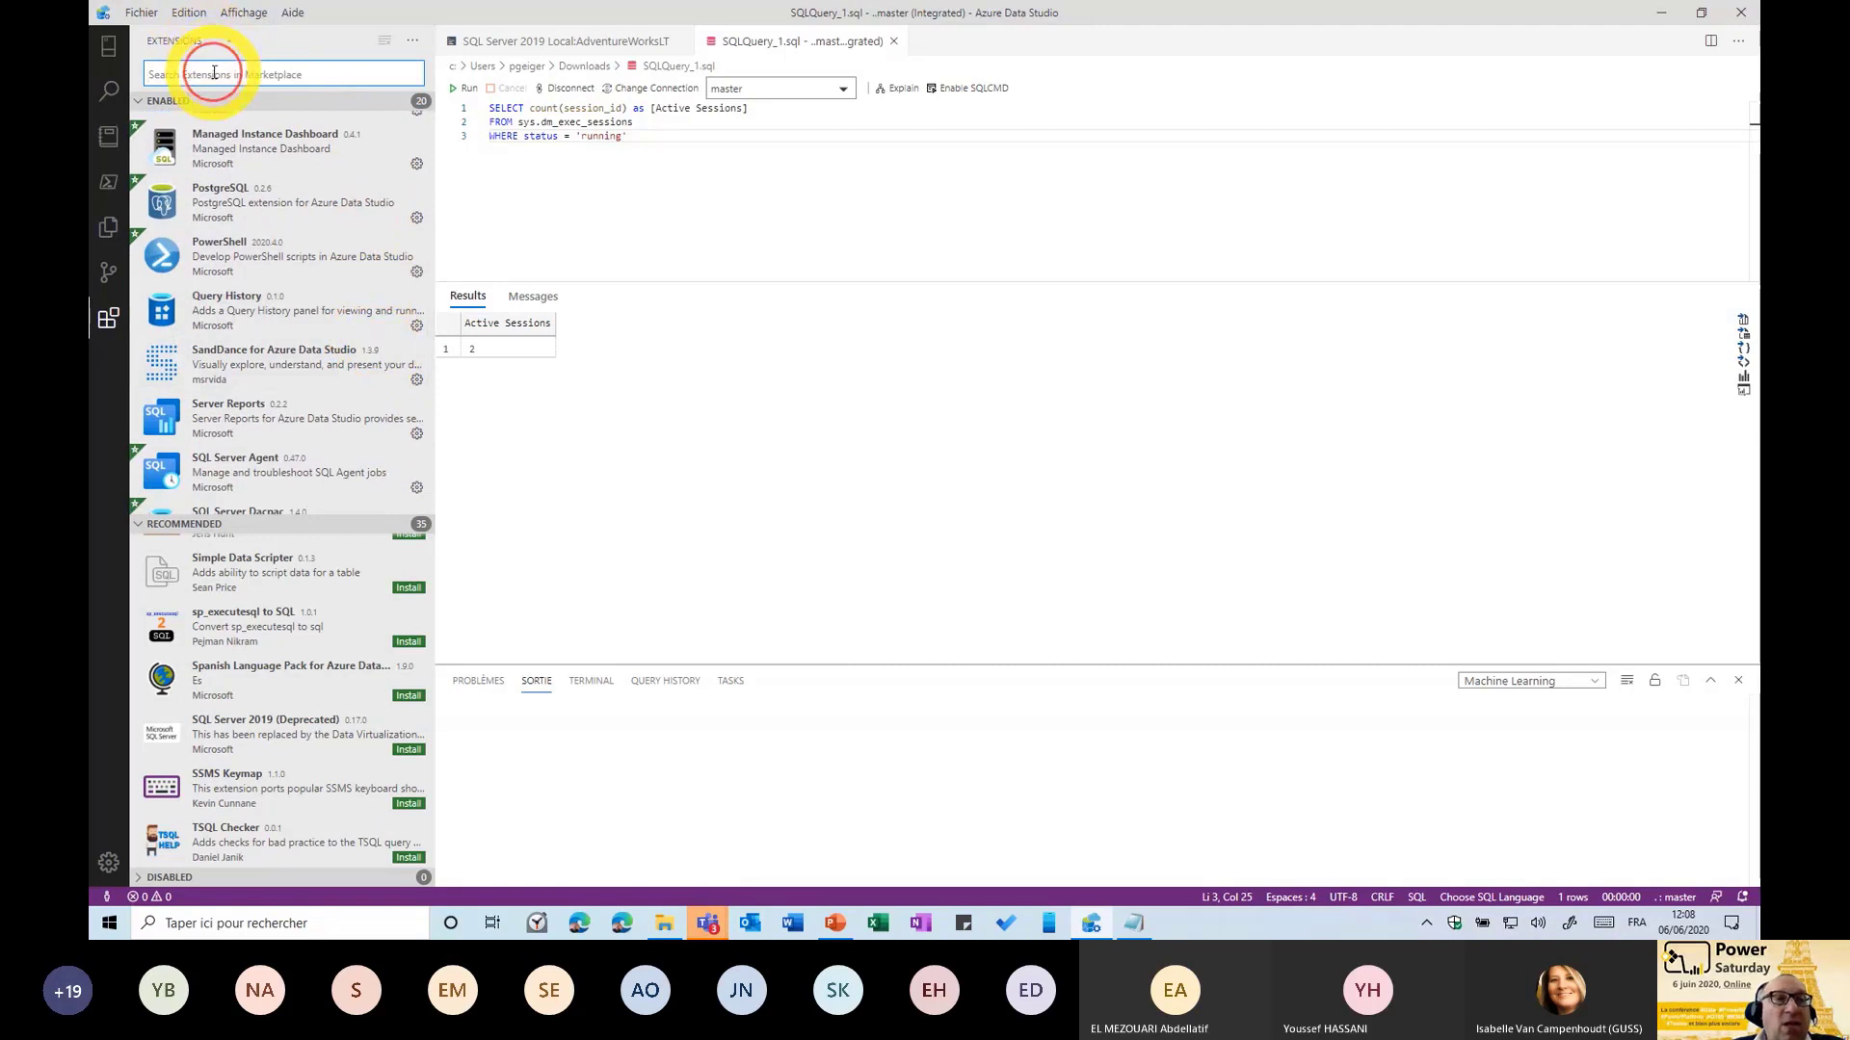
type("c")
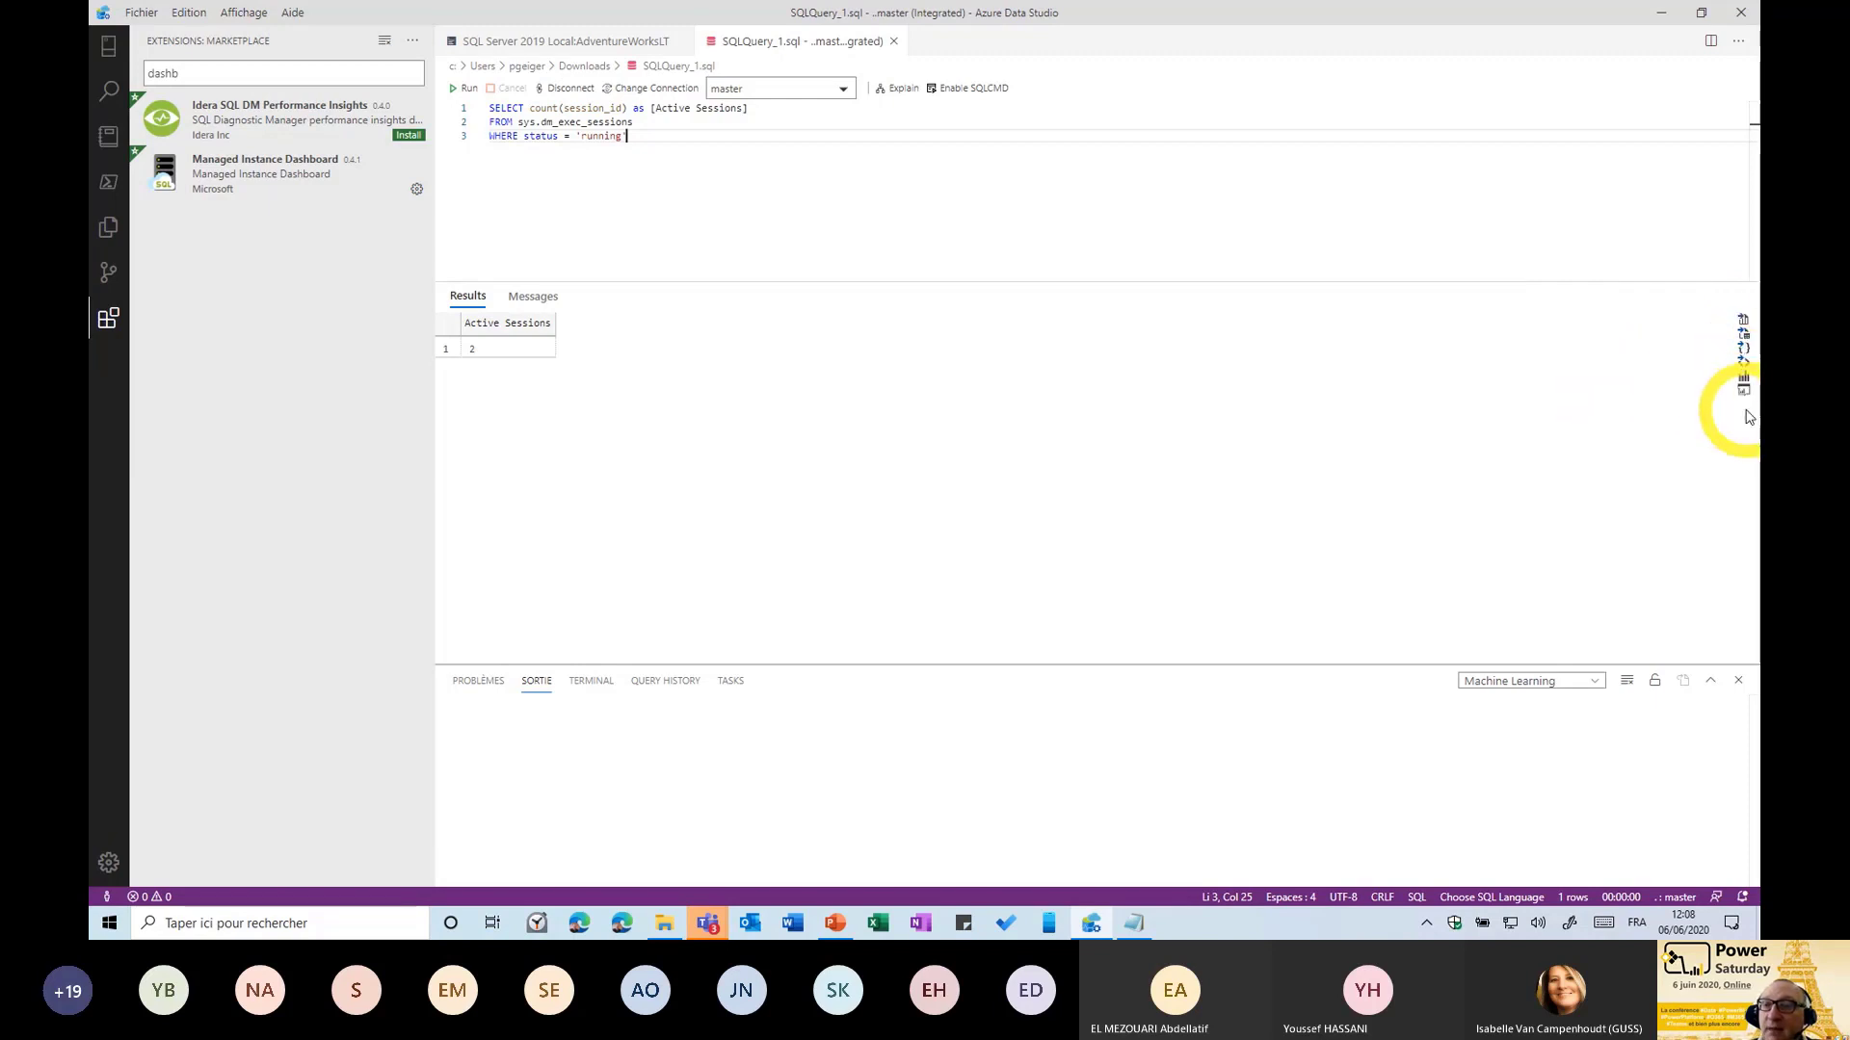
Chart the Active Sessions result as bars, create an insight from it and read through the generated widget JSON.
left_click(1743, 380)
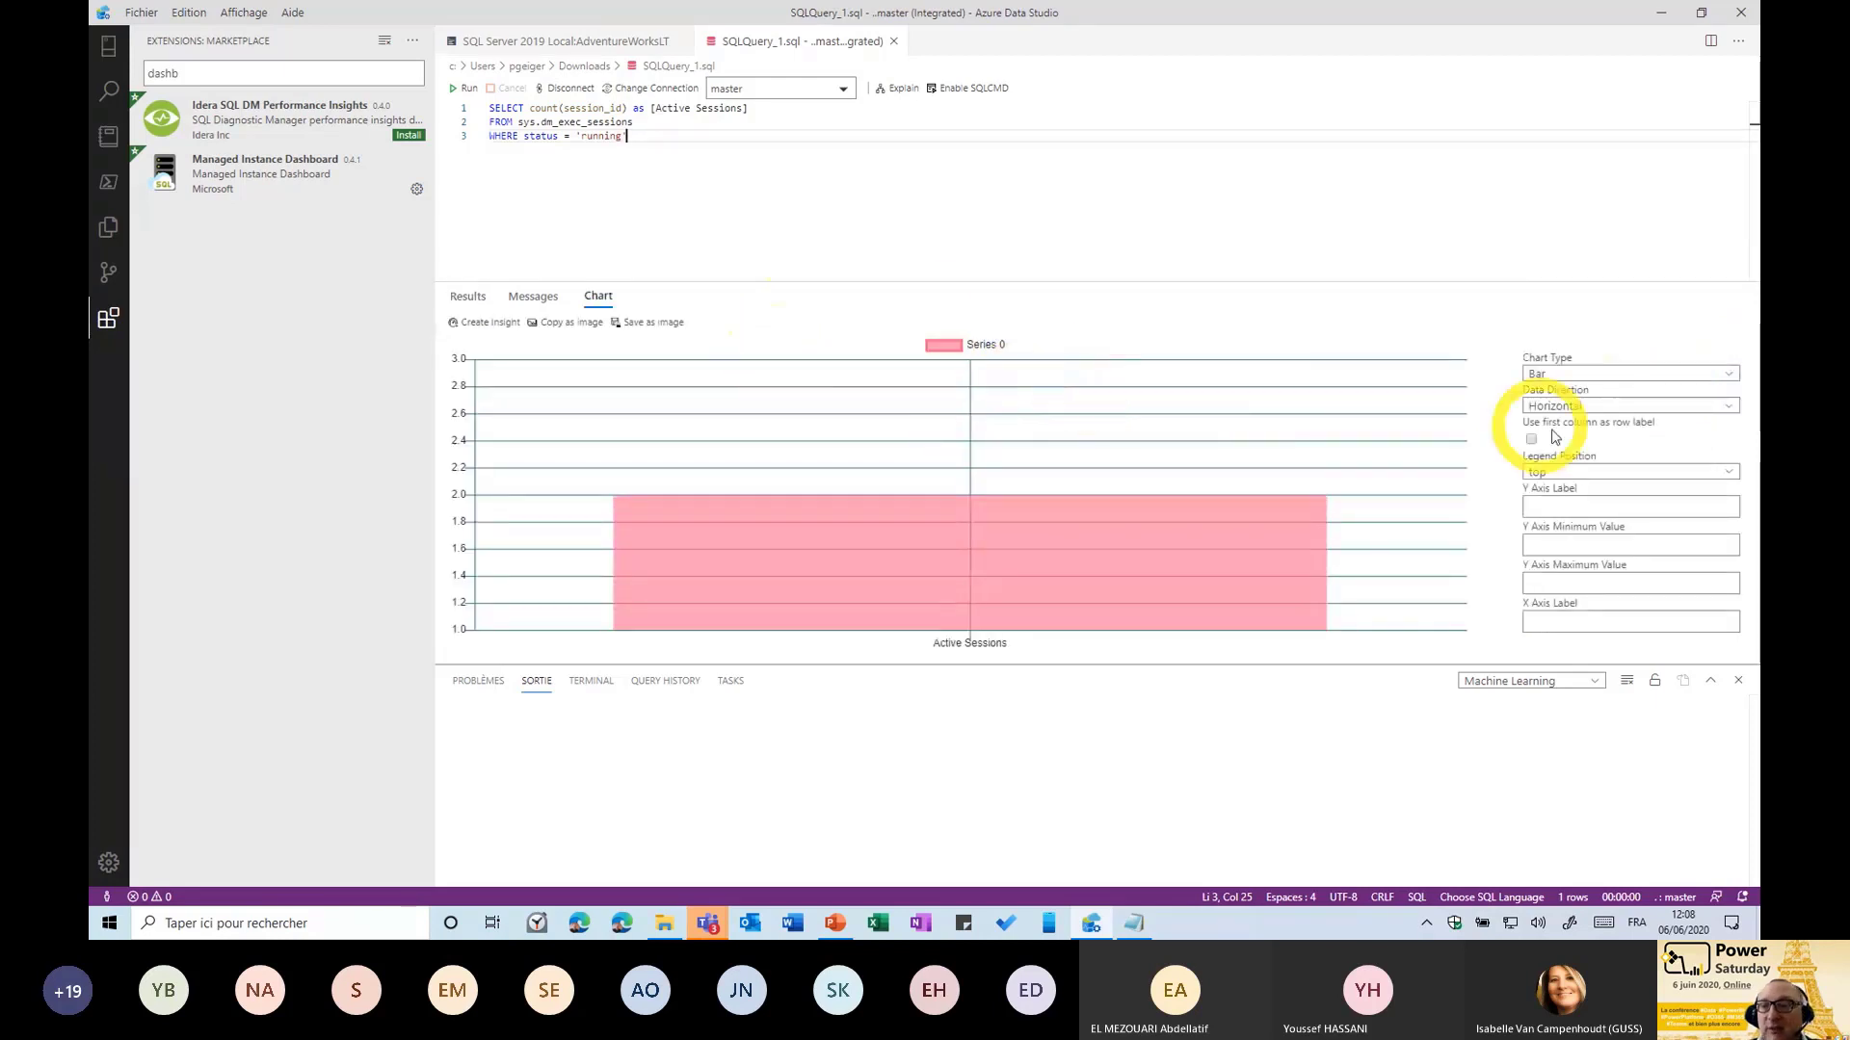
mouse_move(918, 602)
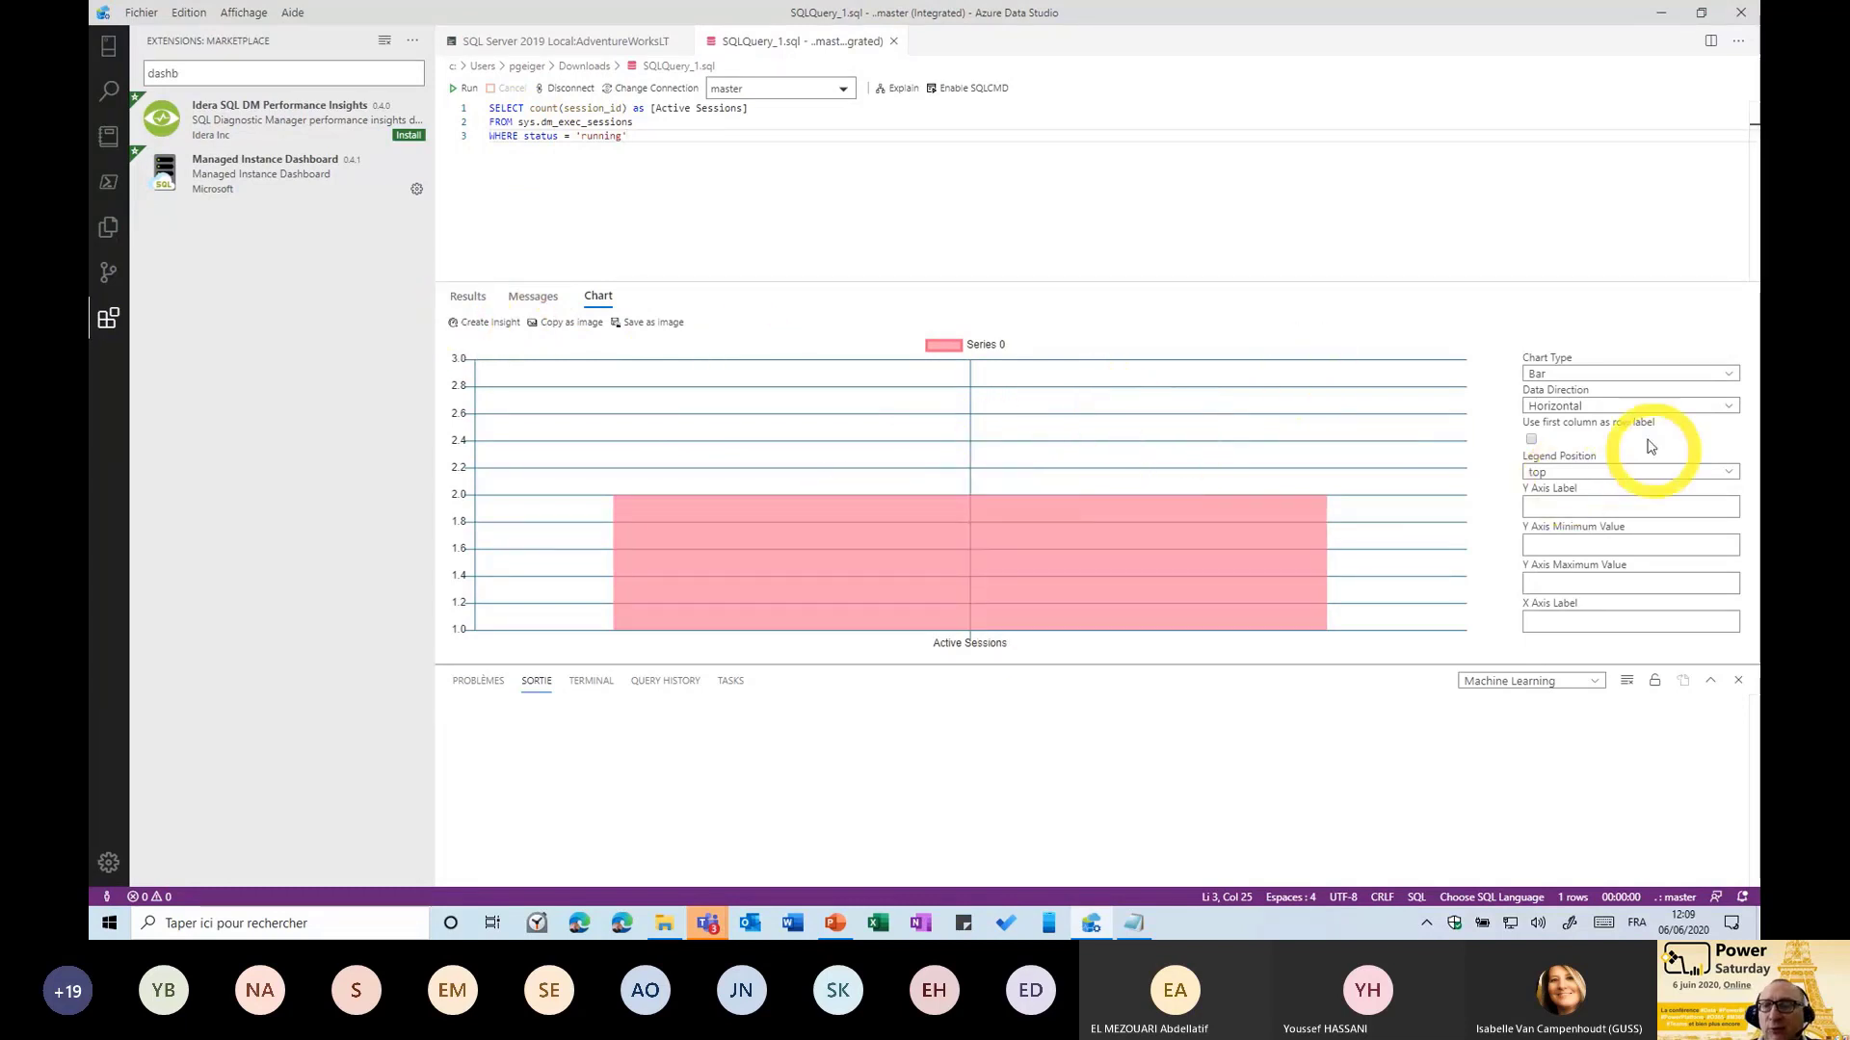
left_click(486, 324)
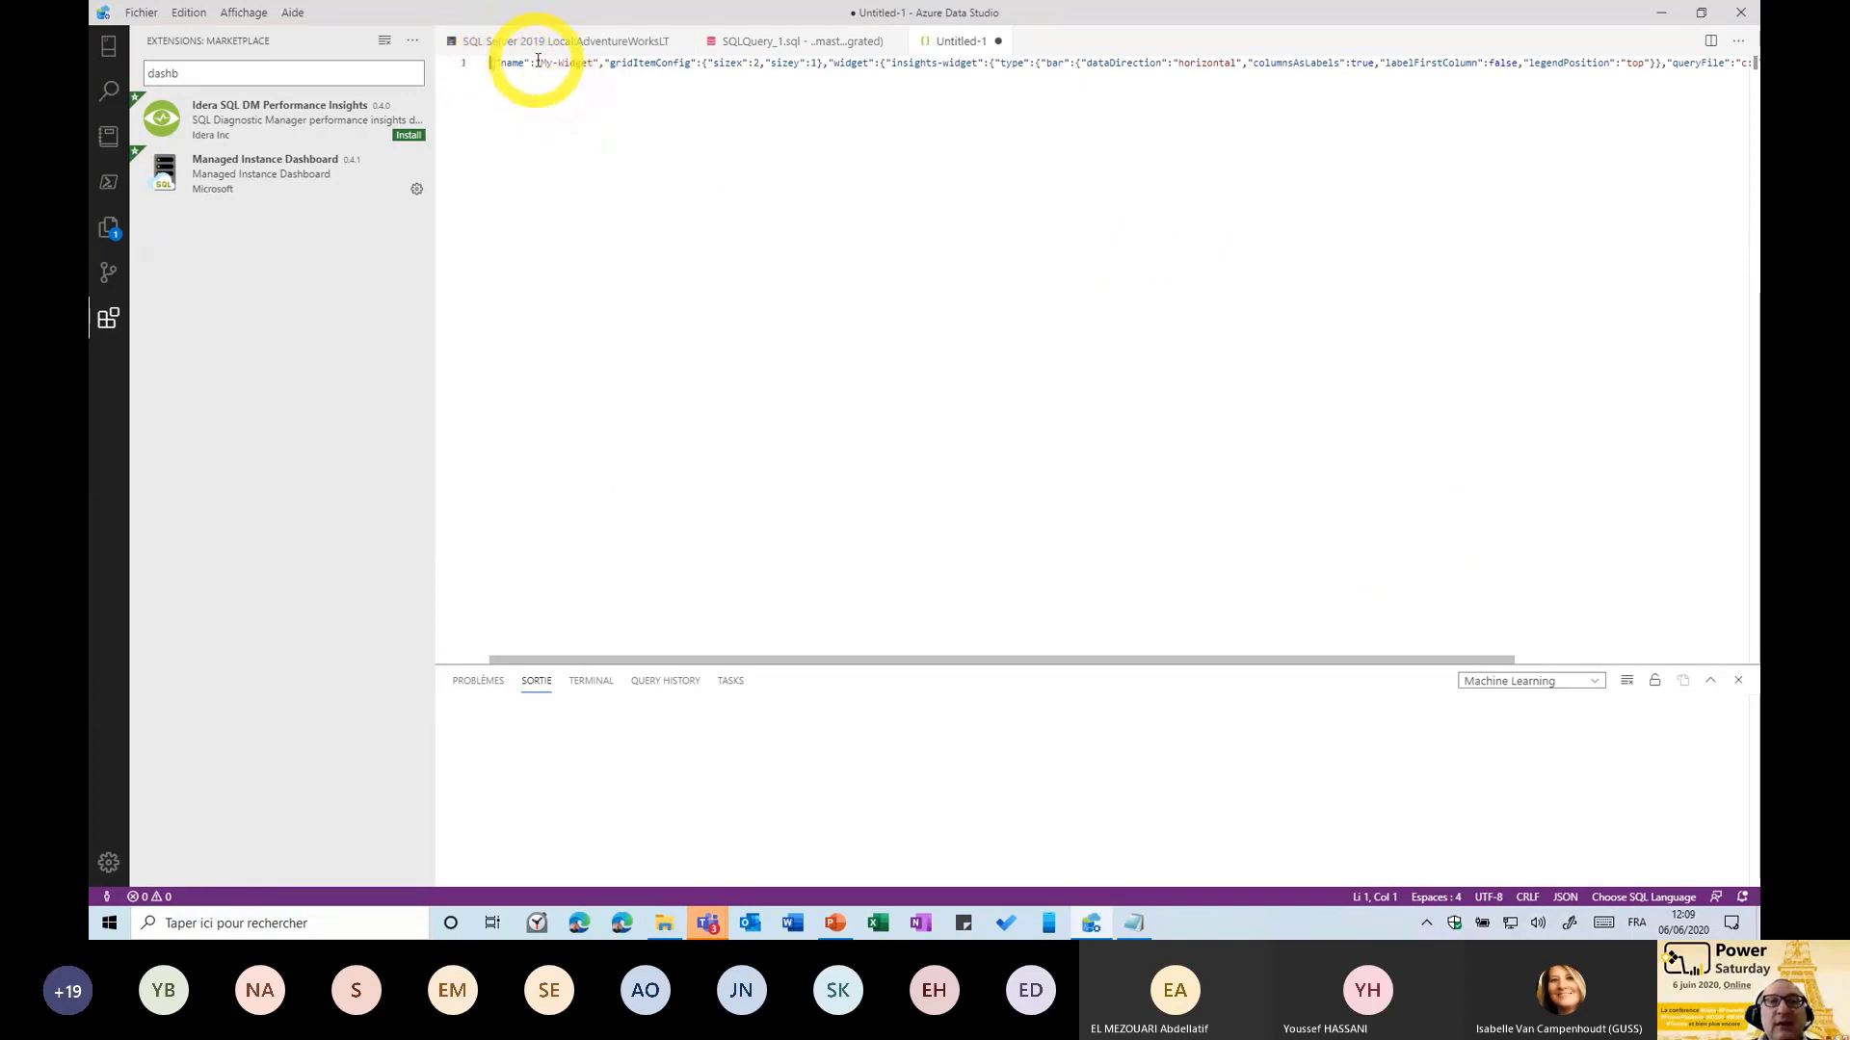
left_click_drag(1259, 657, 1614, 655)
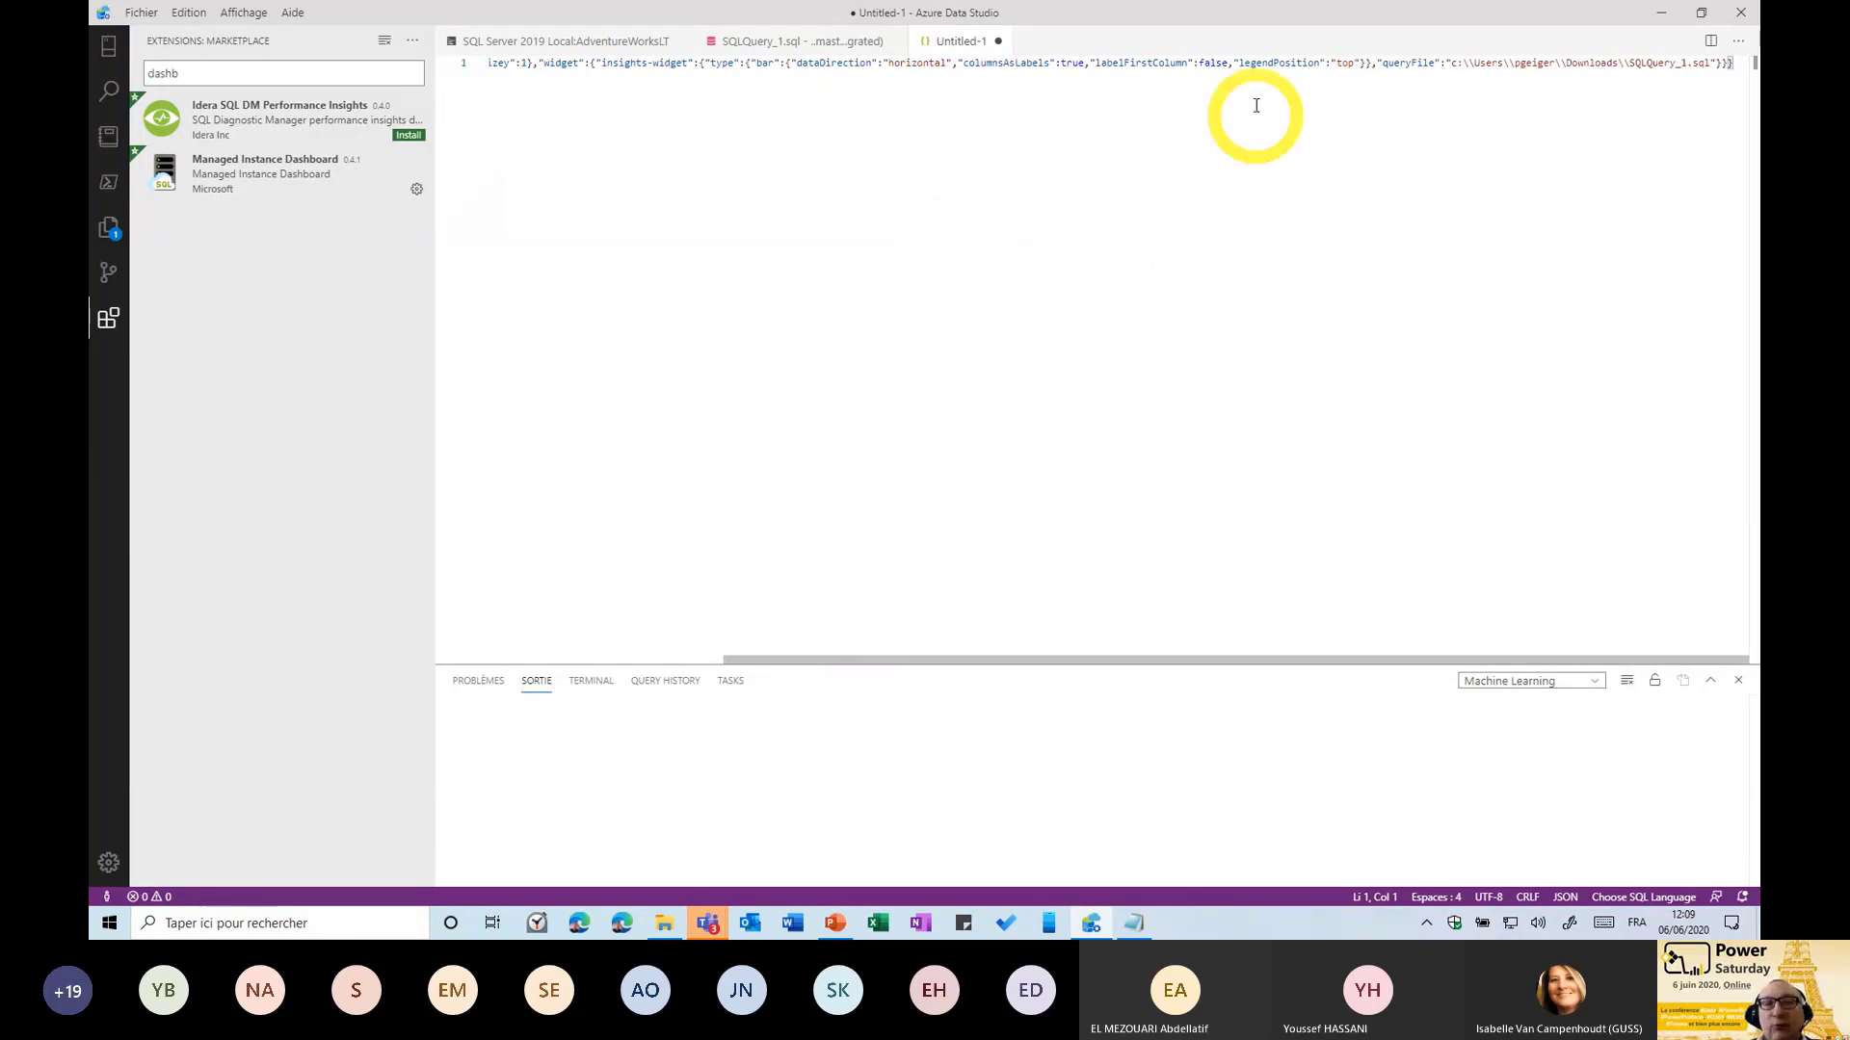
Switch to Widget.txt in Notepad, maximize it and select the My-Widget definition at the end of the file.
left_click(1133, 922)
scroll(747, 498, "down", 4)
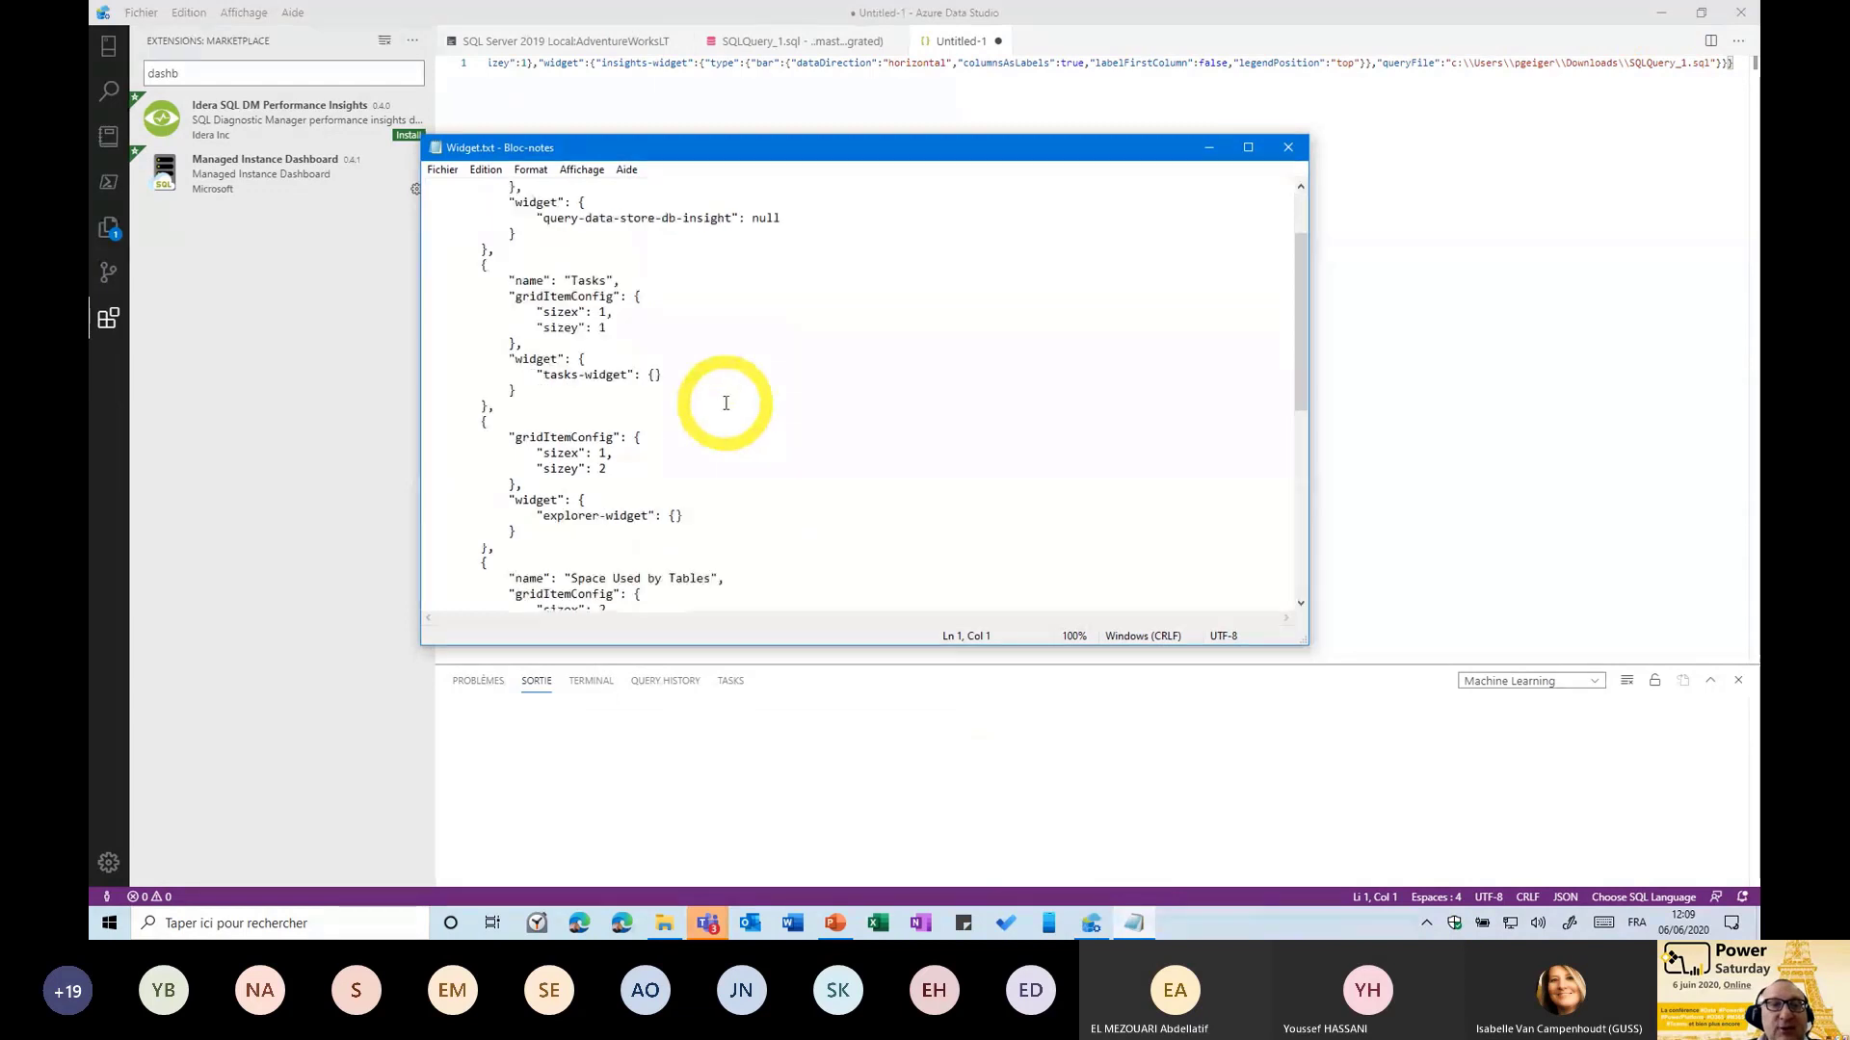
left_click(1248, 147)
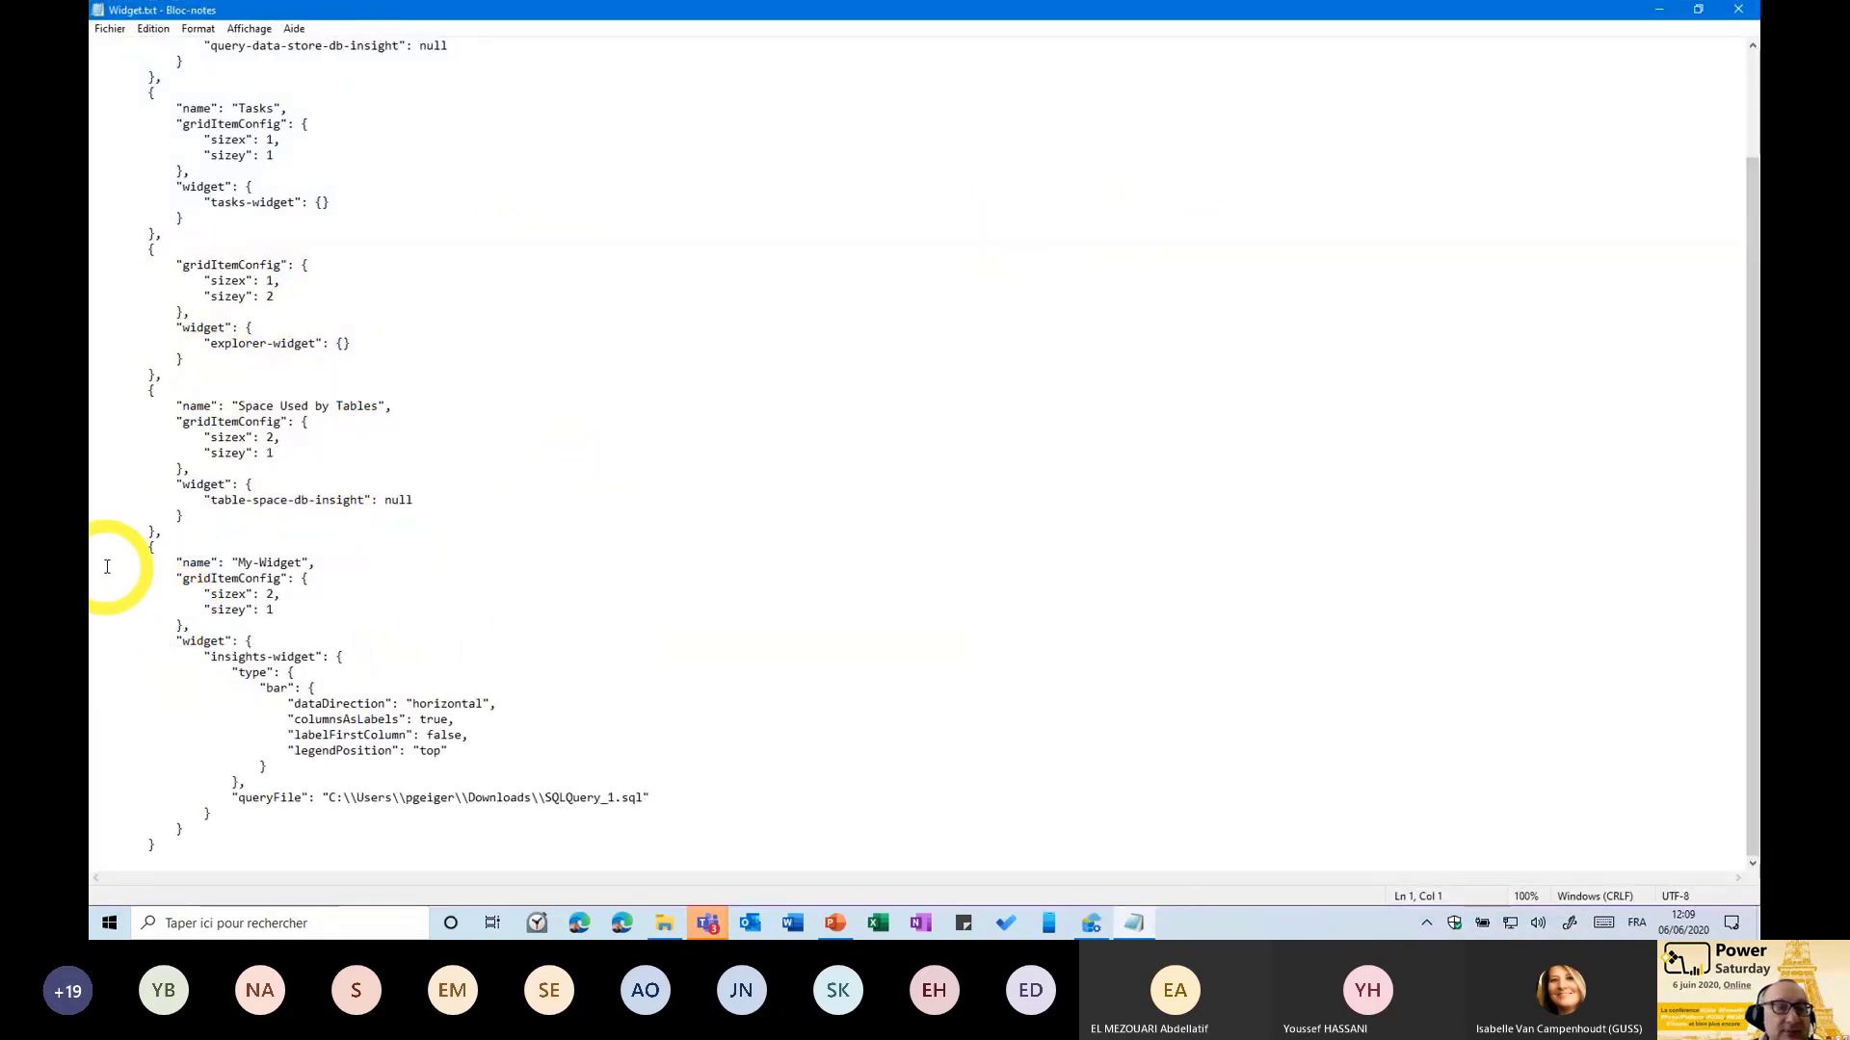
left_click_drag(107, 567, 412, 887)
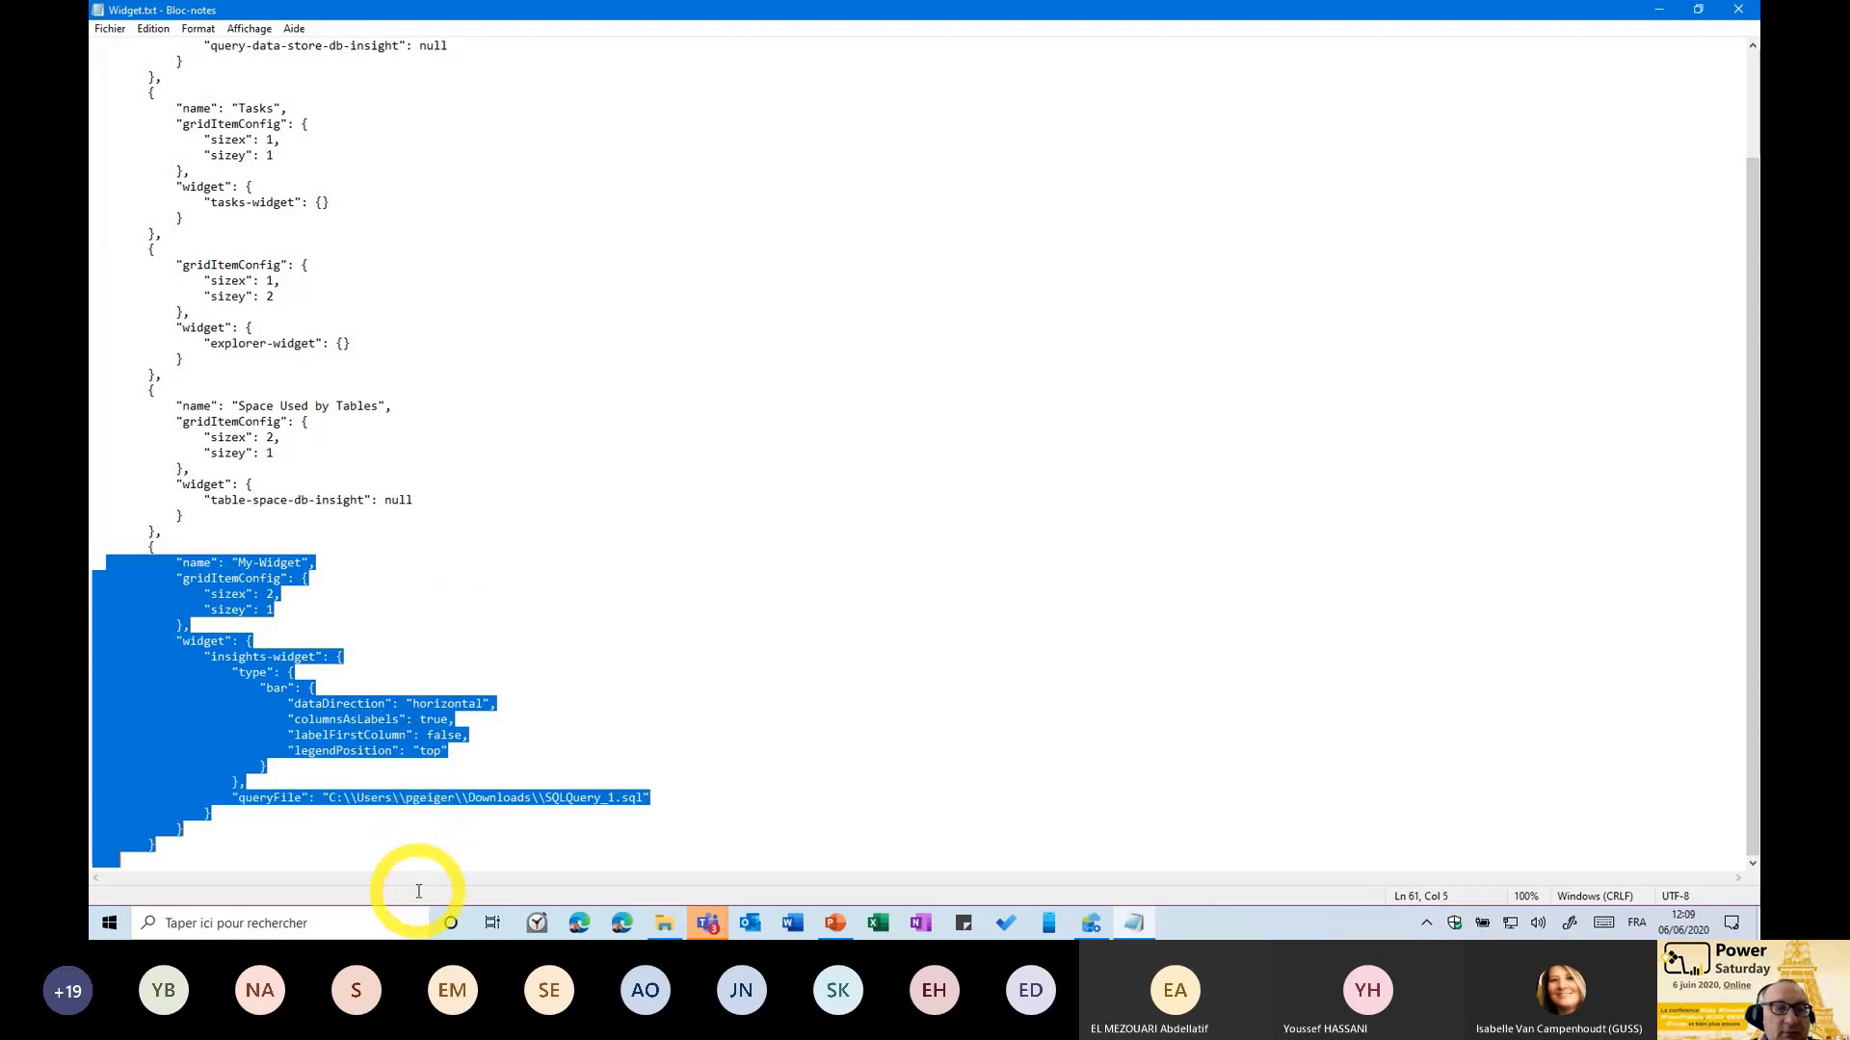
Check the queryFile path in Widget.txt, then copy all of its widget definitions and switch back to Azure Data Studio.
left_click(698, 763)
left_click_drag(412, 798, 693, 801)
left_click(678, 802)
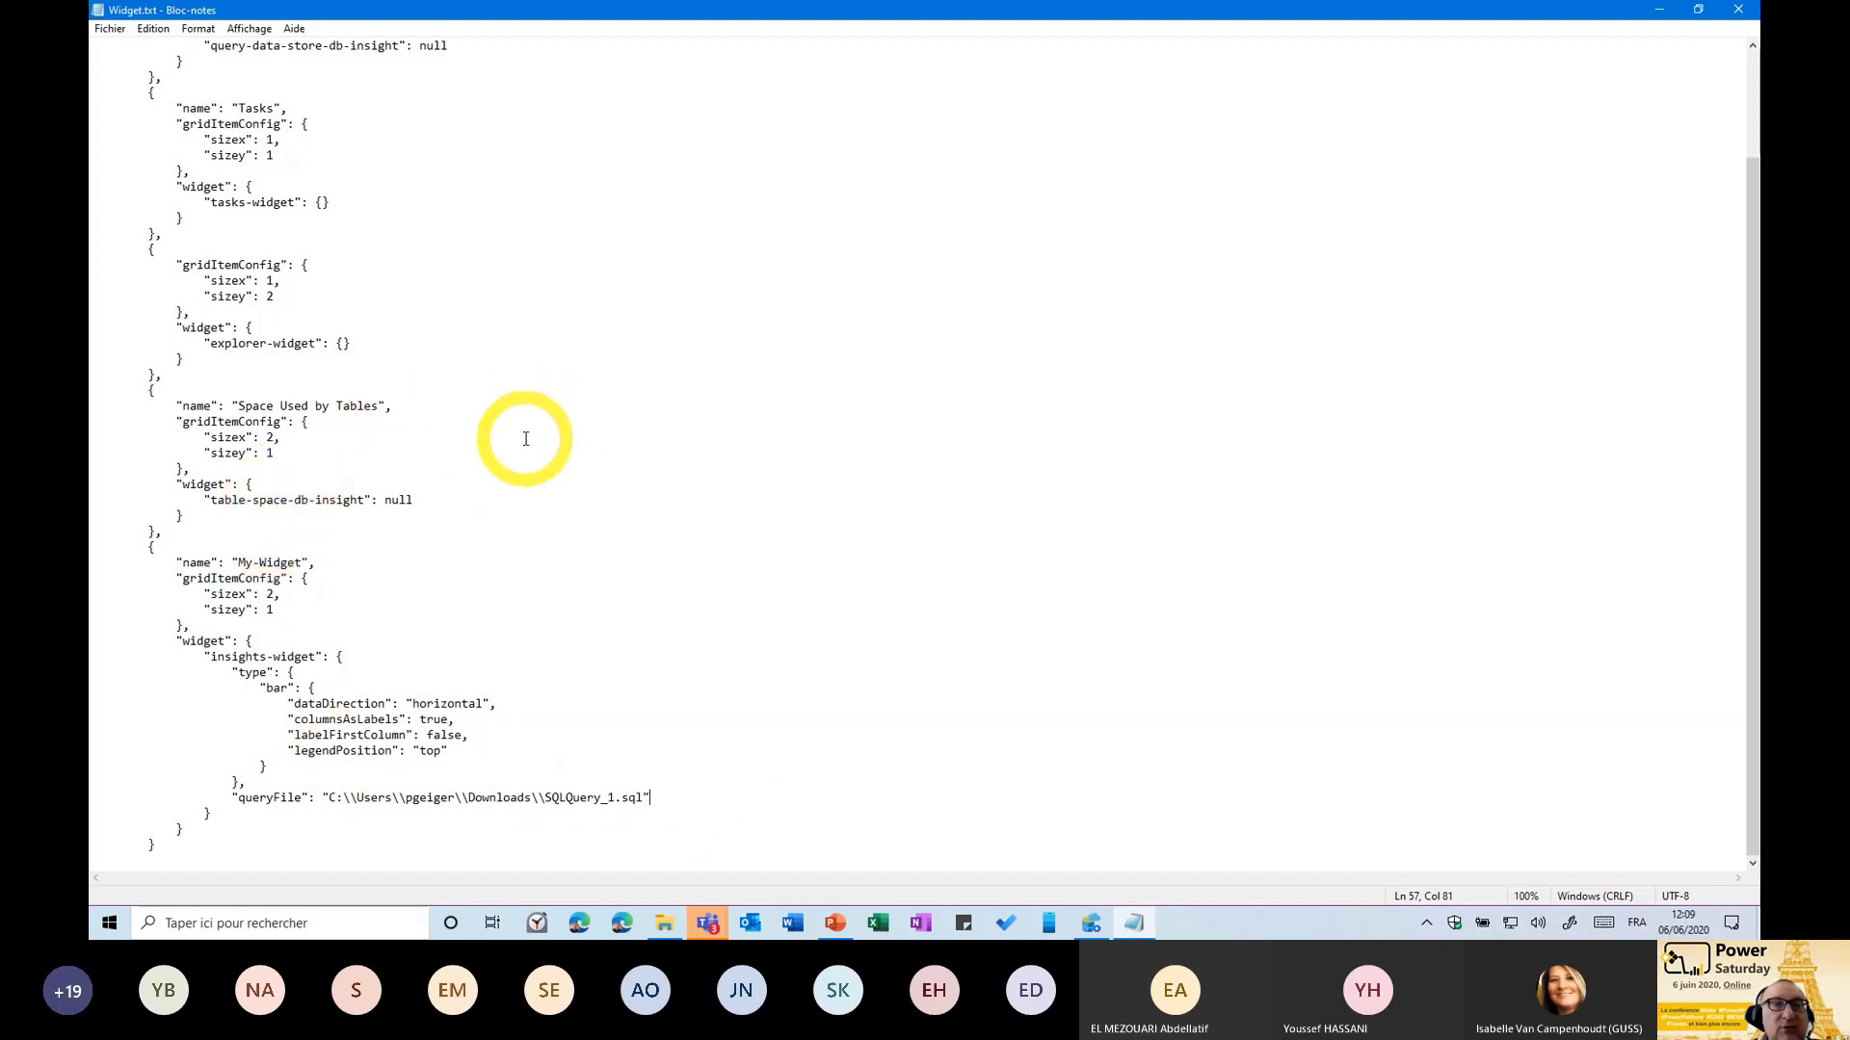
key("ctrl+a")
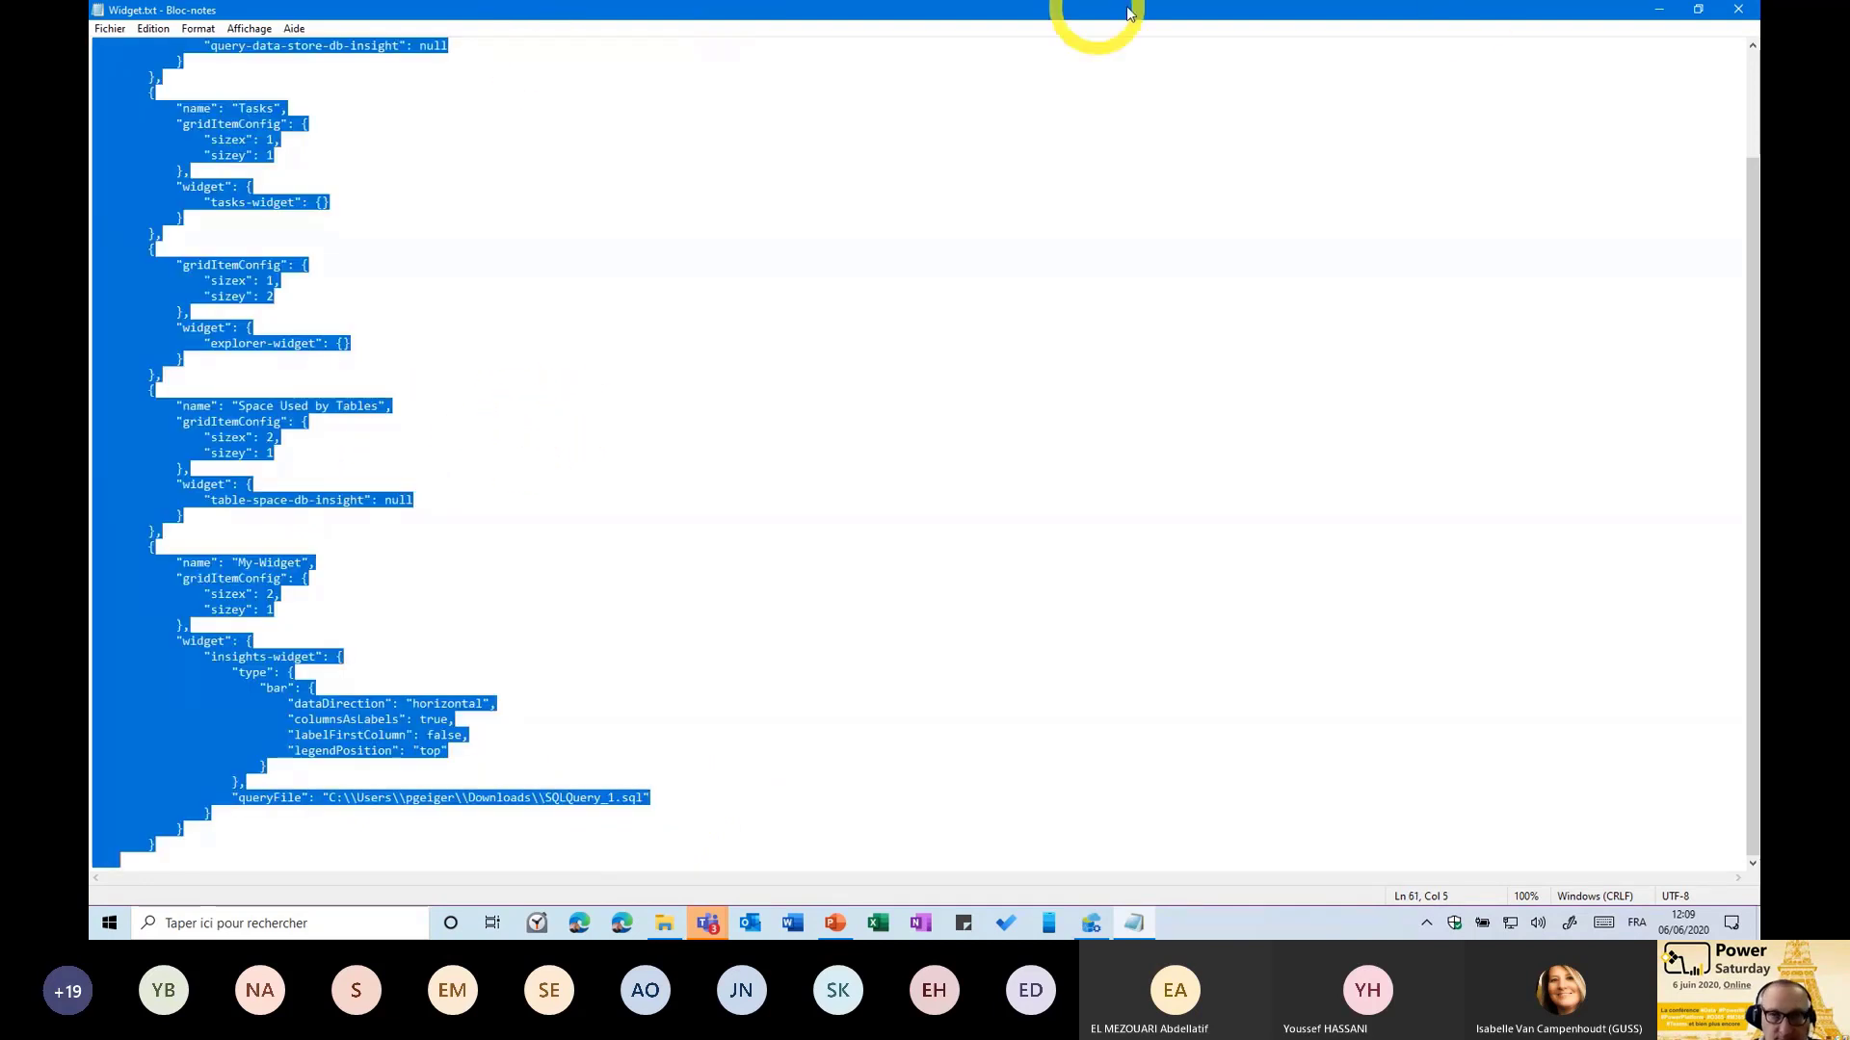
left_click(1659, 11)
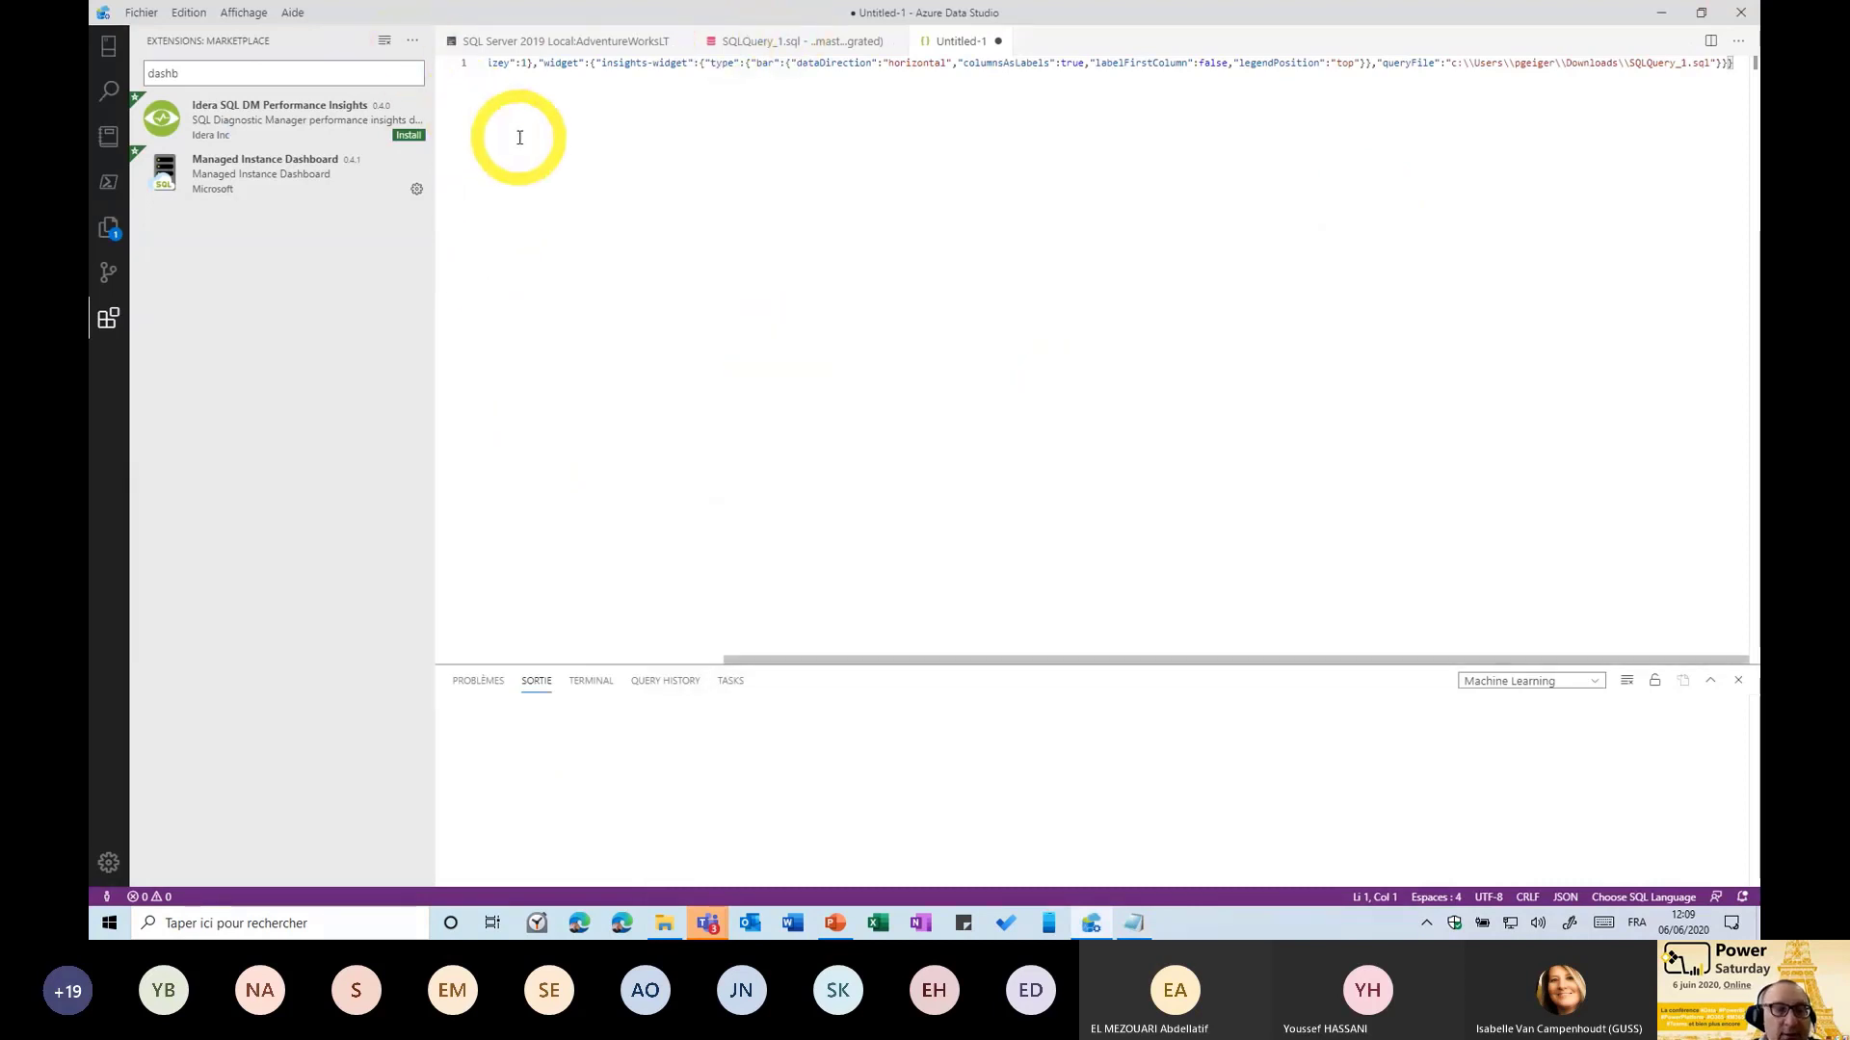
Search the settings for "dashb" and open the Dashboard Database Widgets setting for editing in settings.json.
left_click(109, 863)
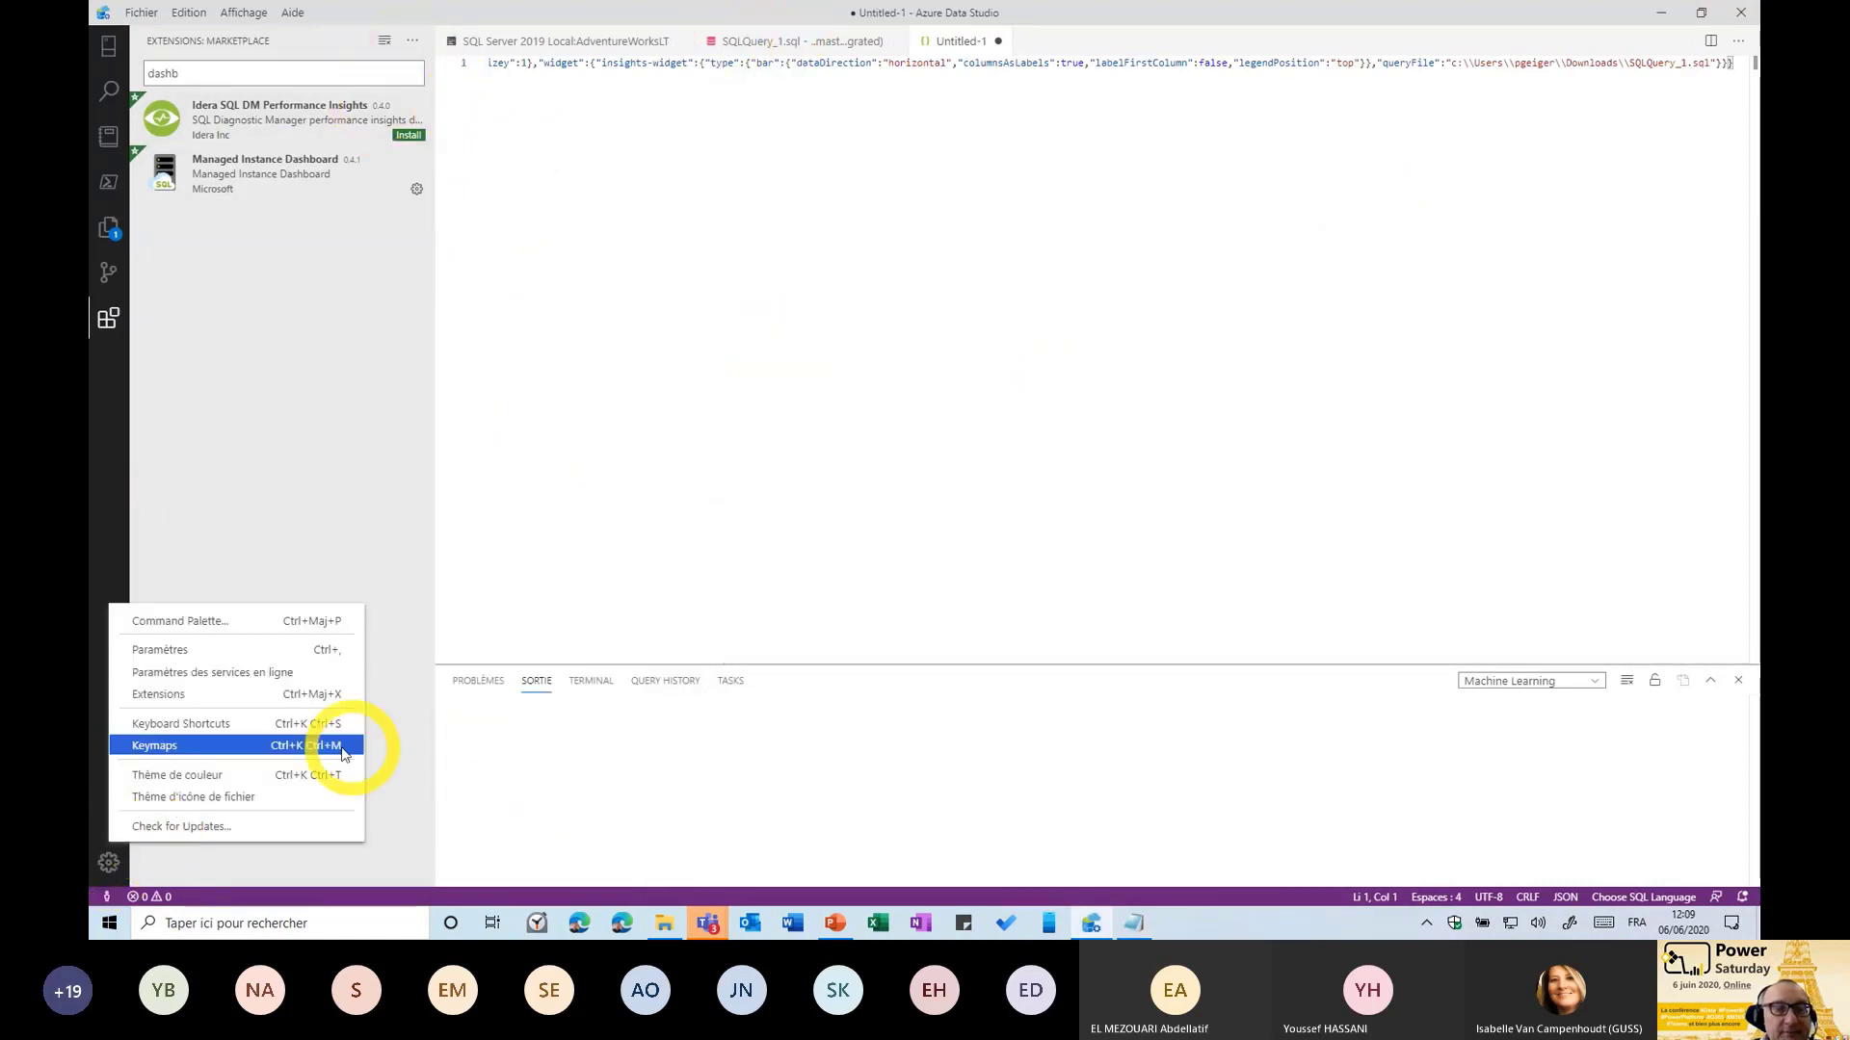
left_click(231, 653)
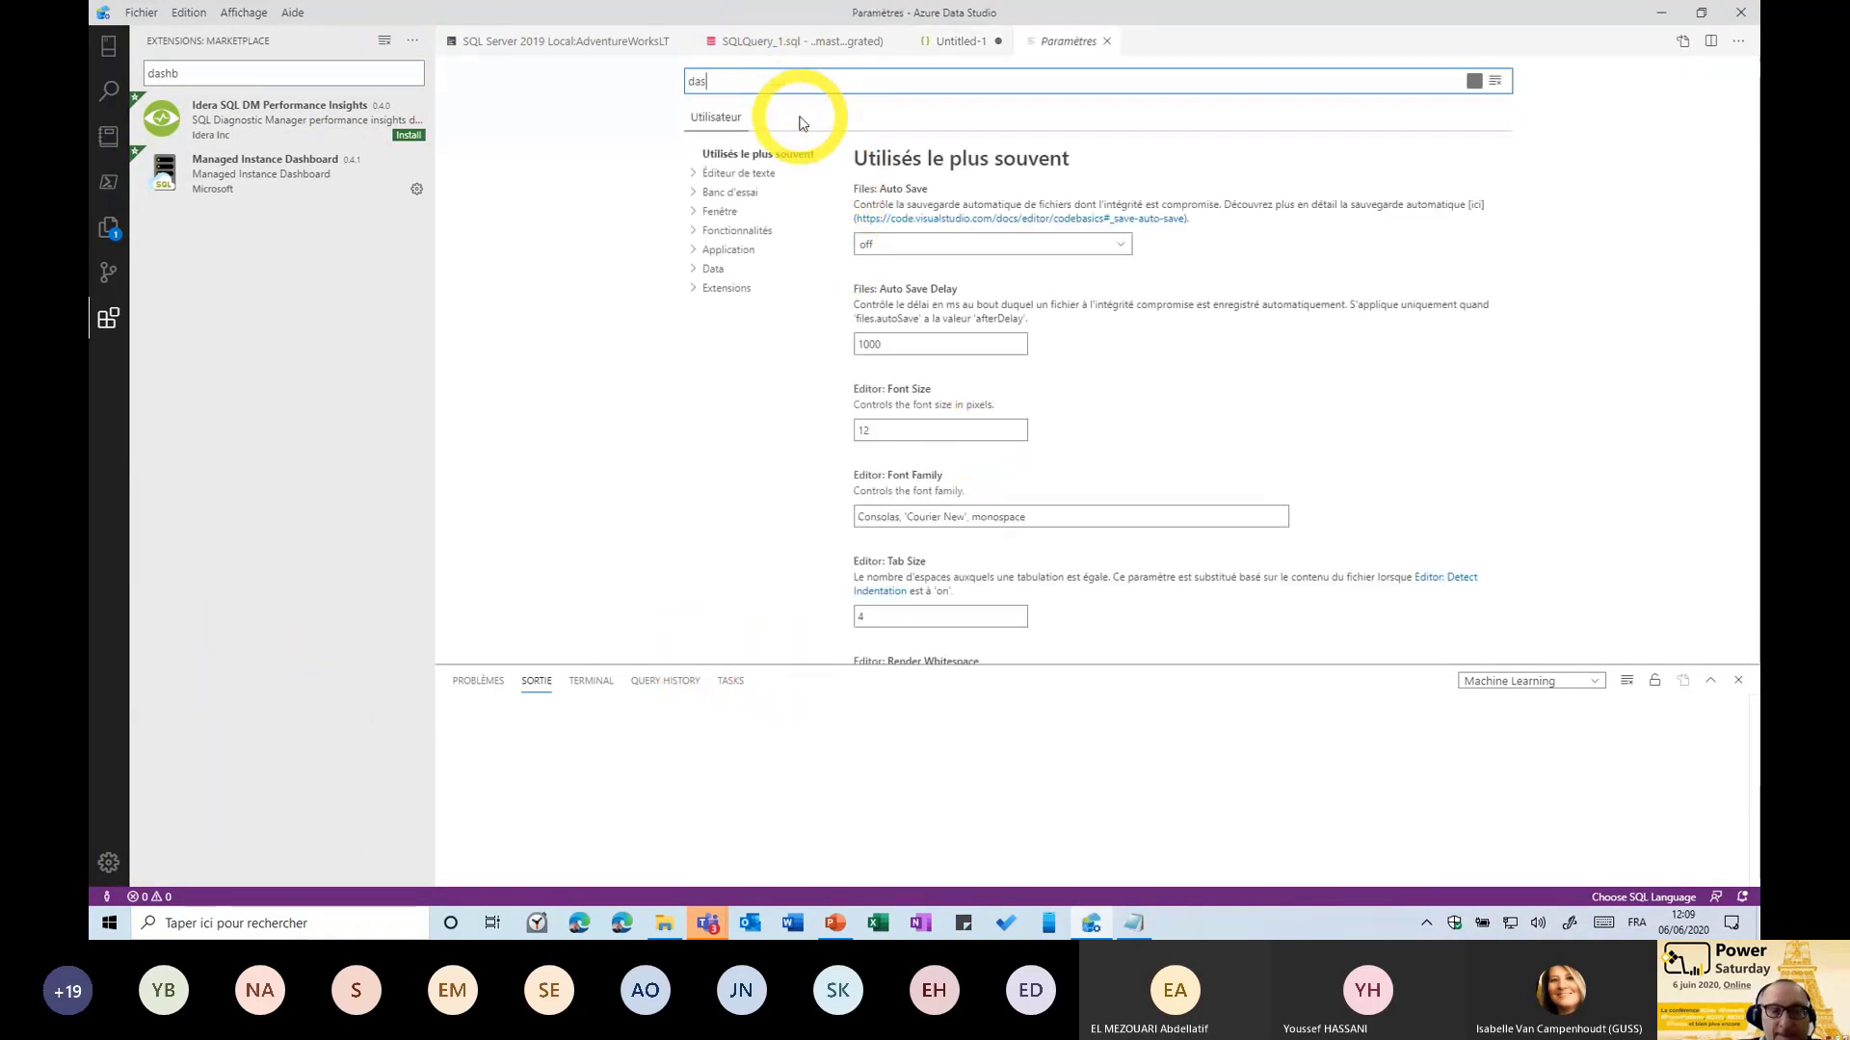
type("hb")
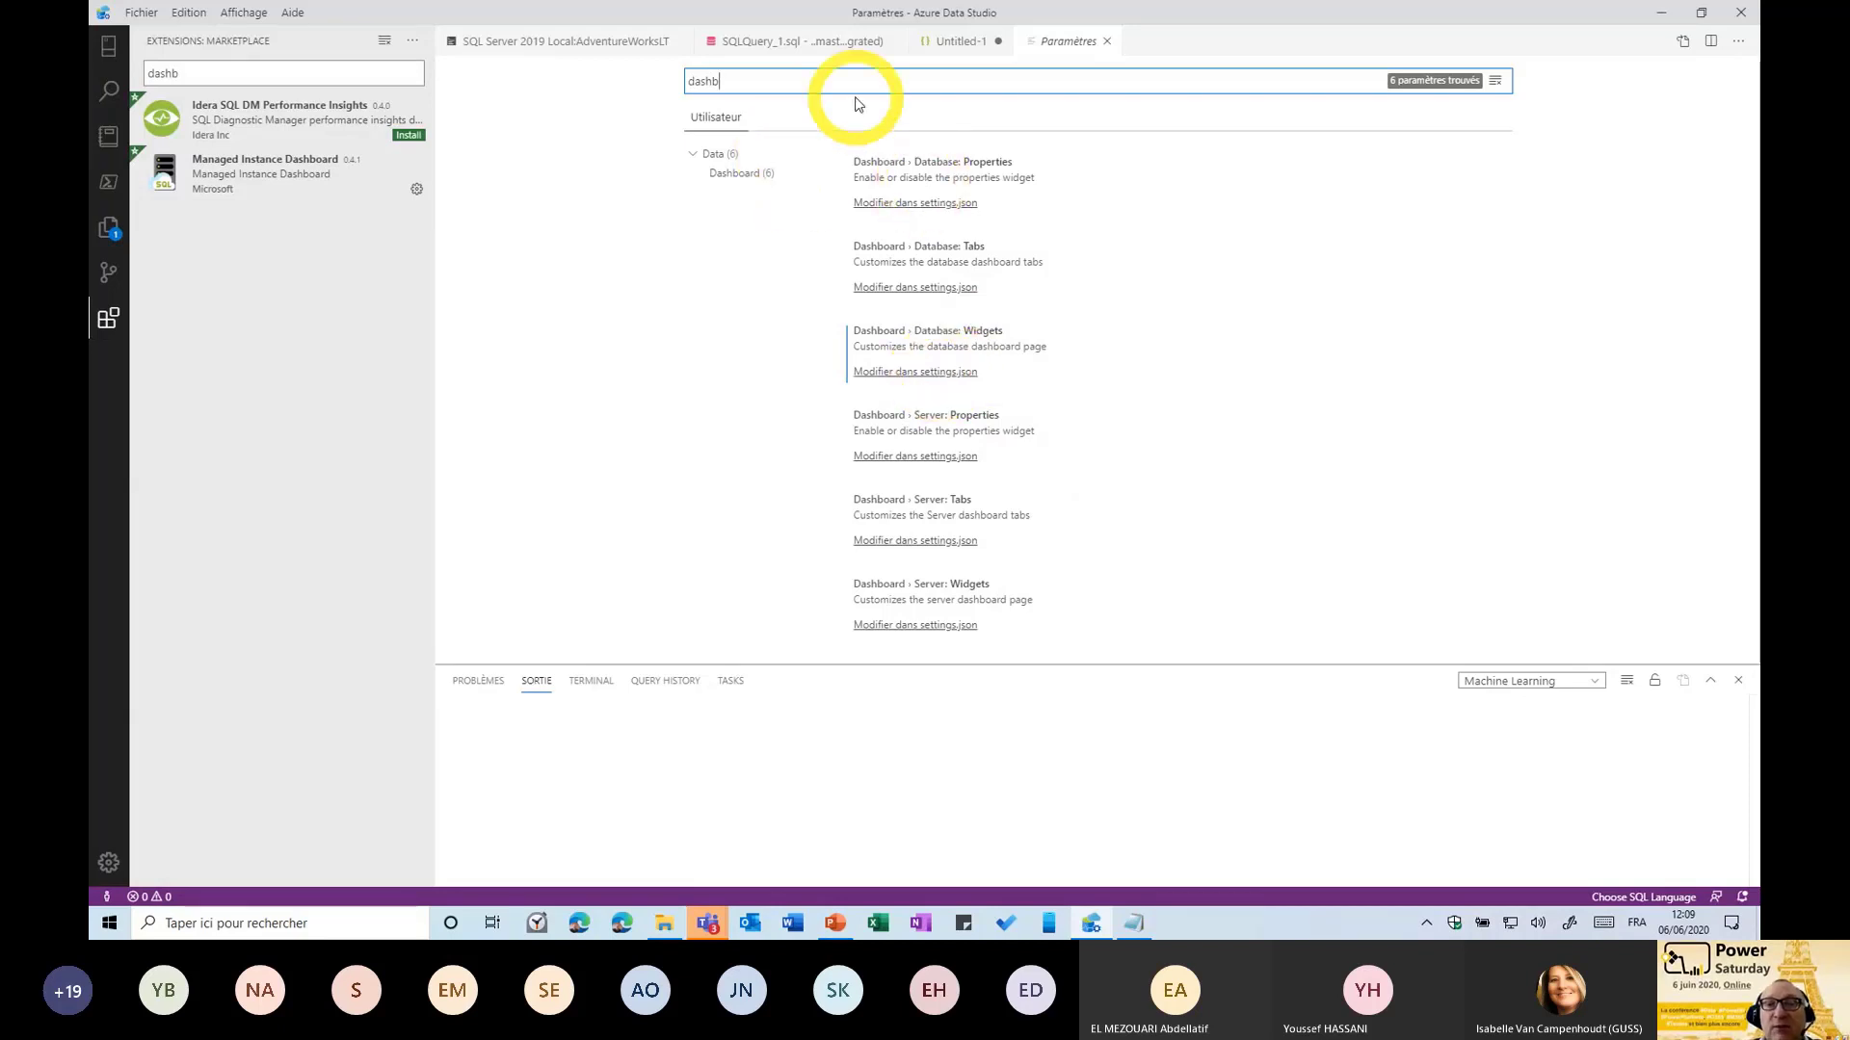
key("Escape")
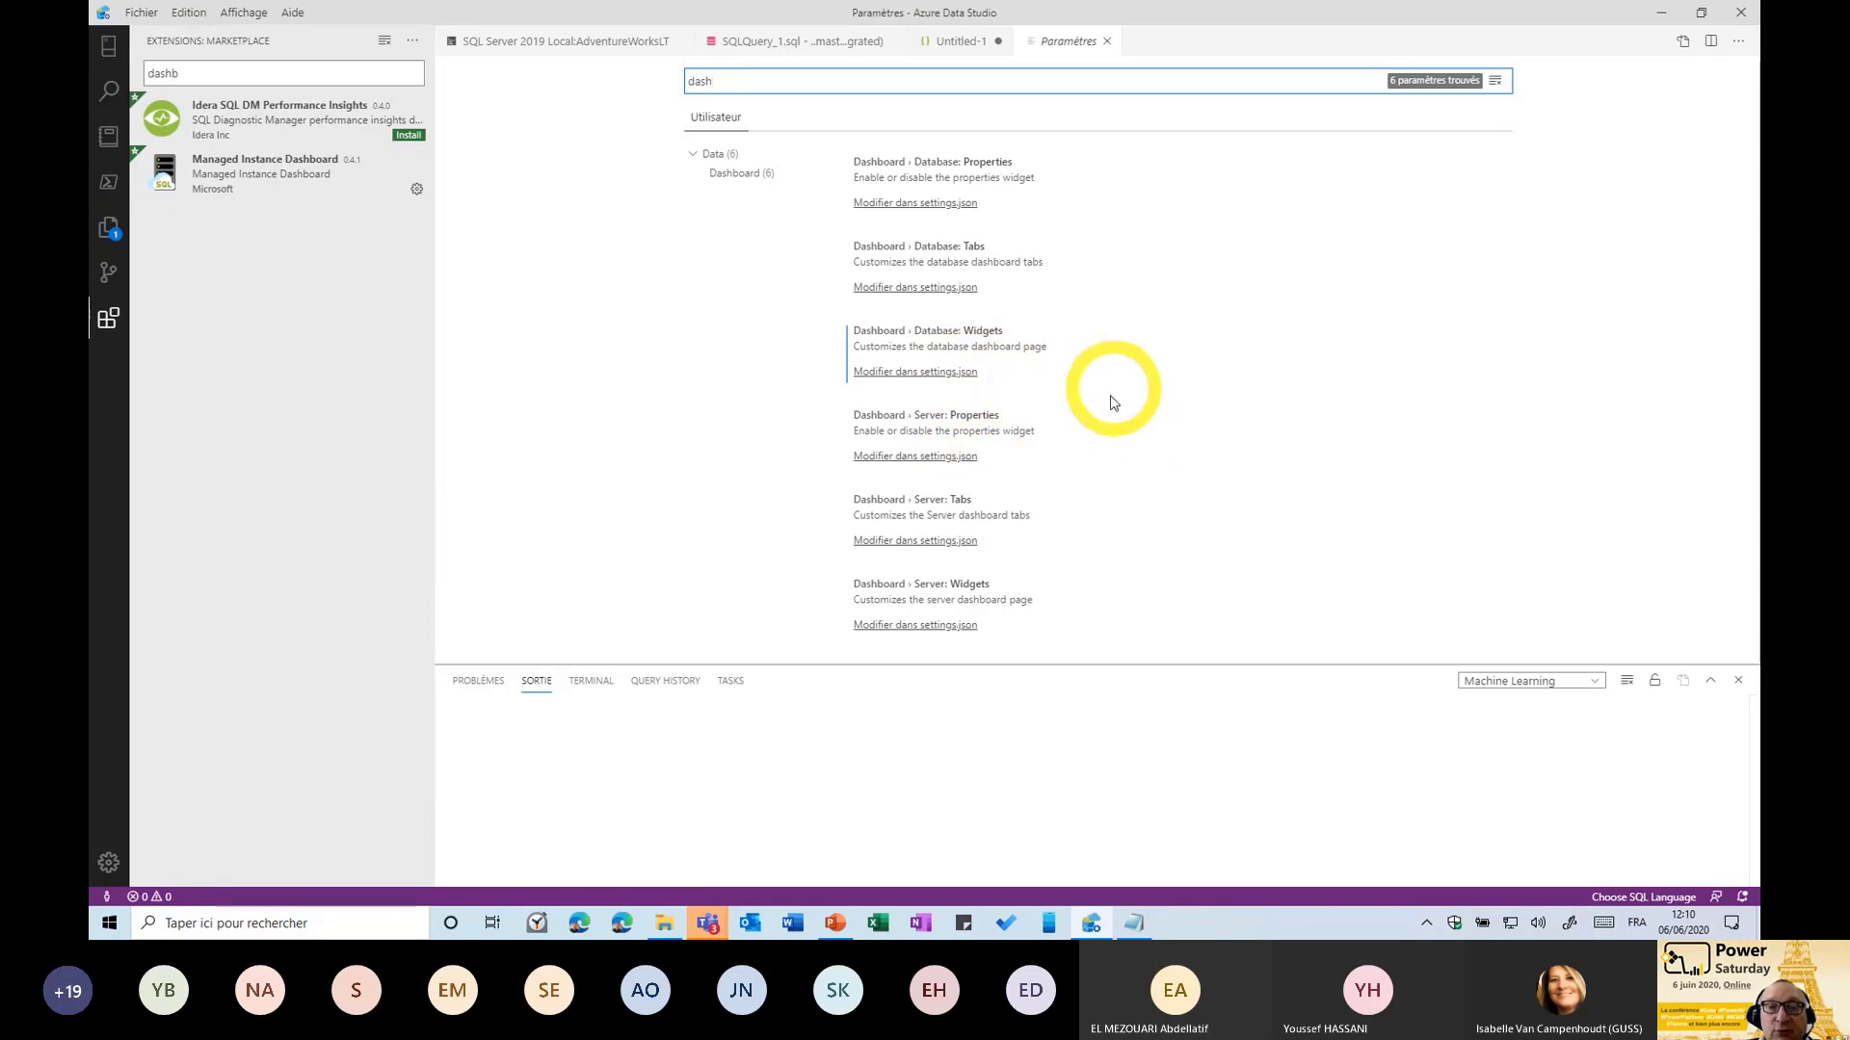
left_click(957, 376)
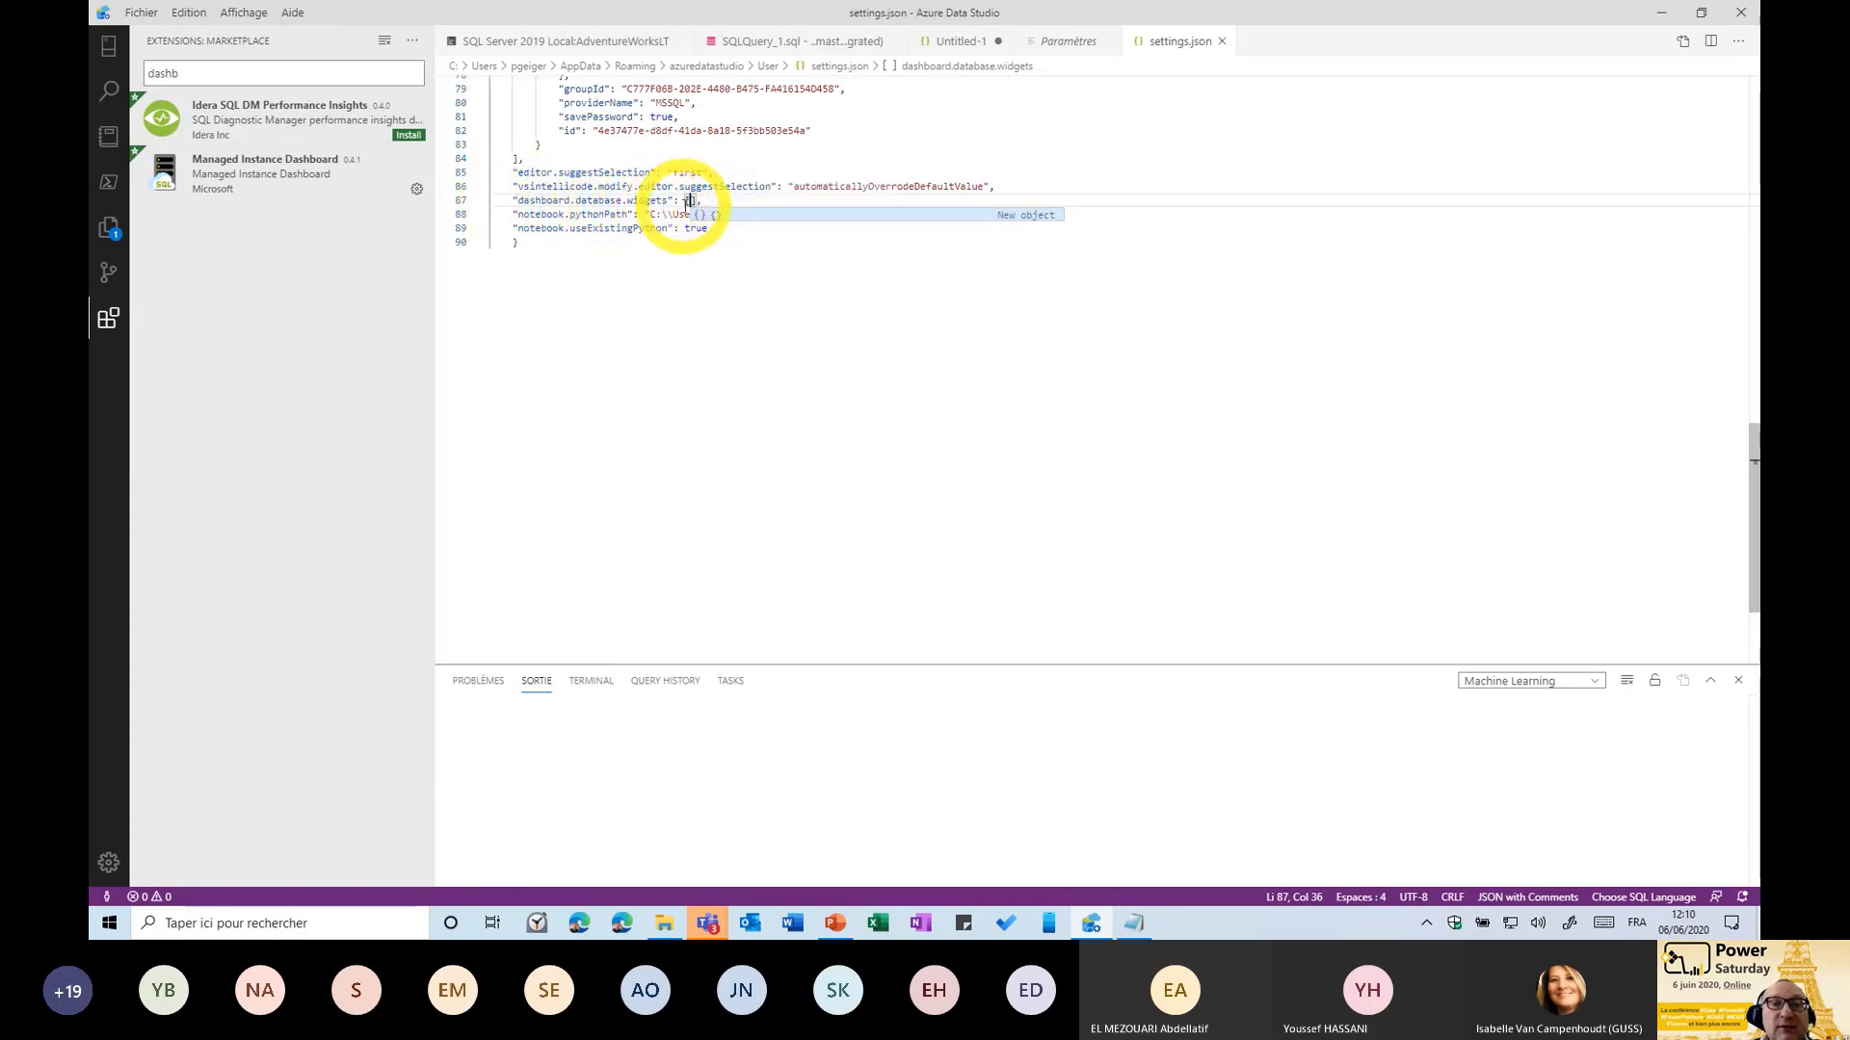
Paste the copied widget definitions as the value of dashboard.database.widgets, check the surrounding JSON, and close settings.json with its changes saved.
key("ctrl+v")
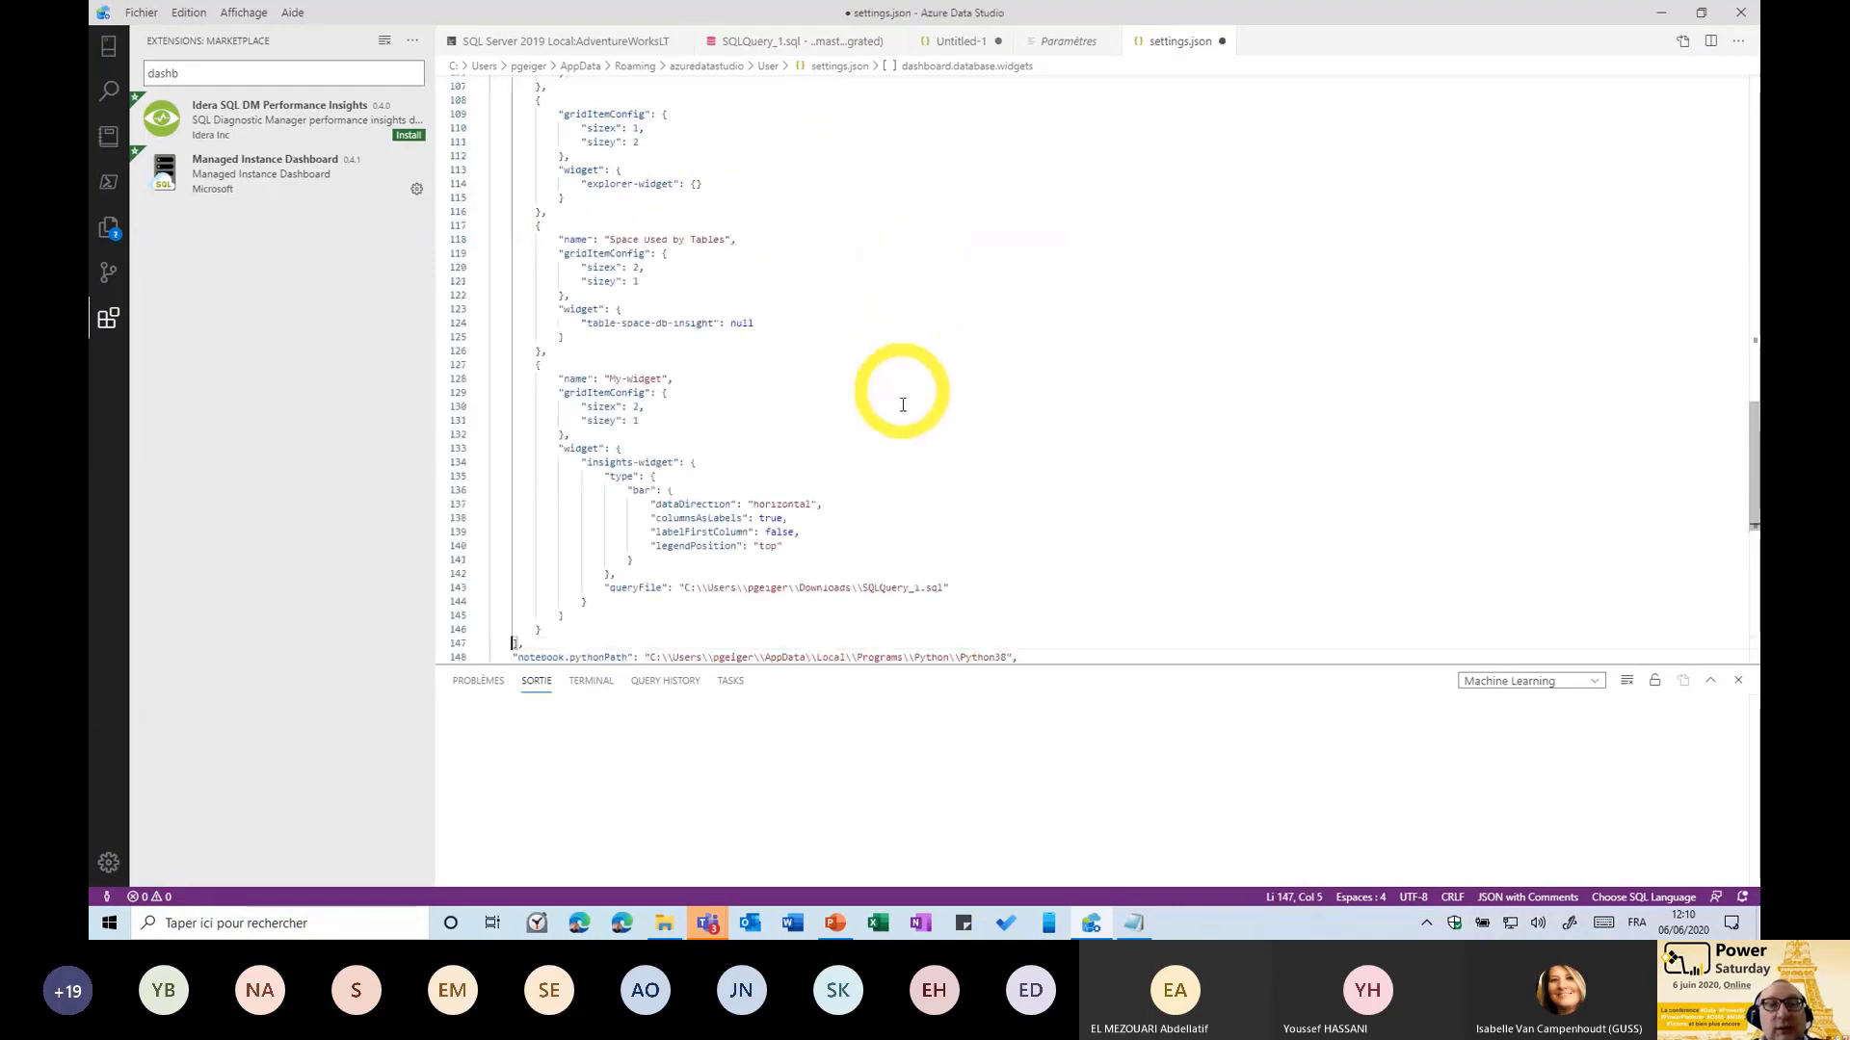
scroll(899, 383, "up", 15)
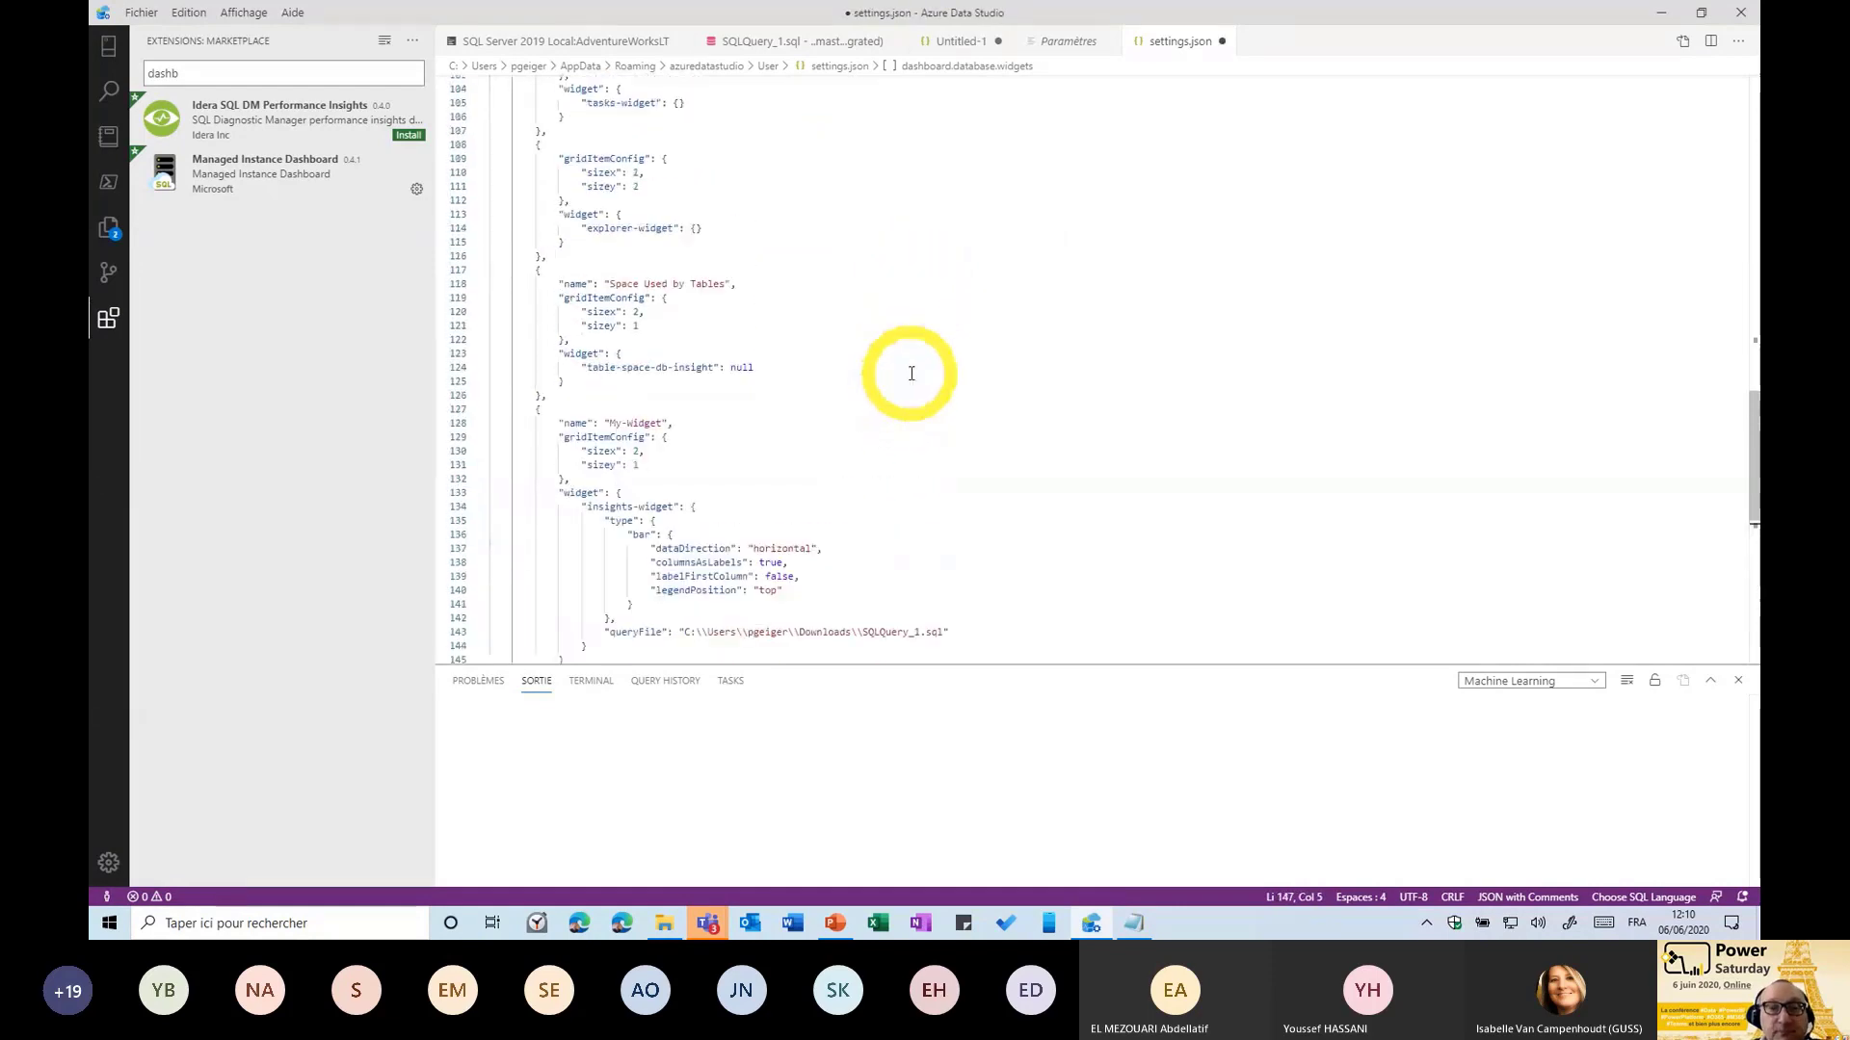
scroll(921, 369, "up", 1)
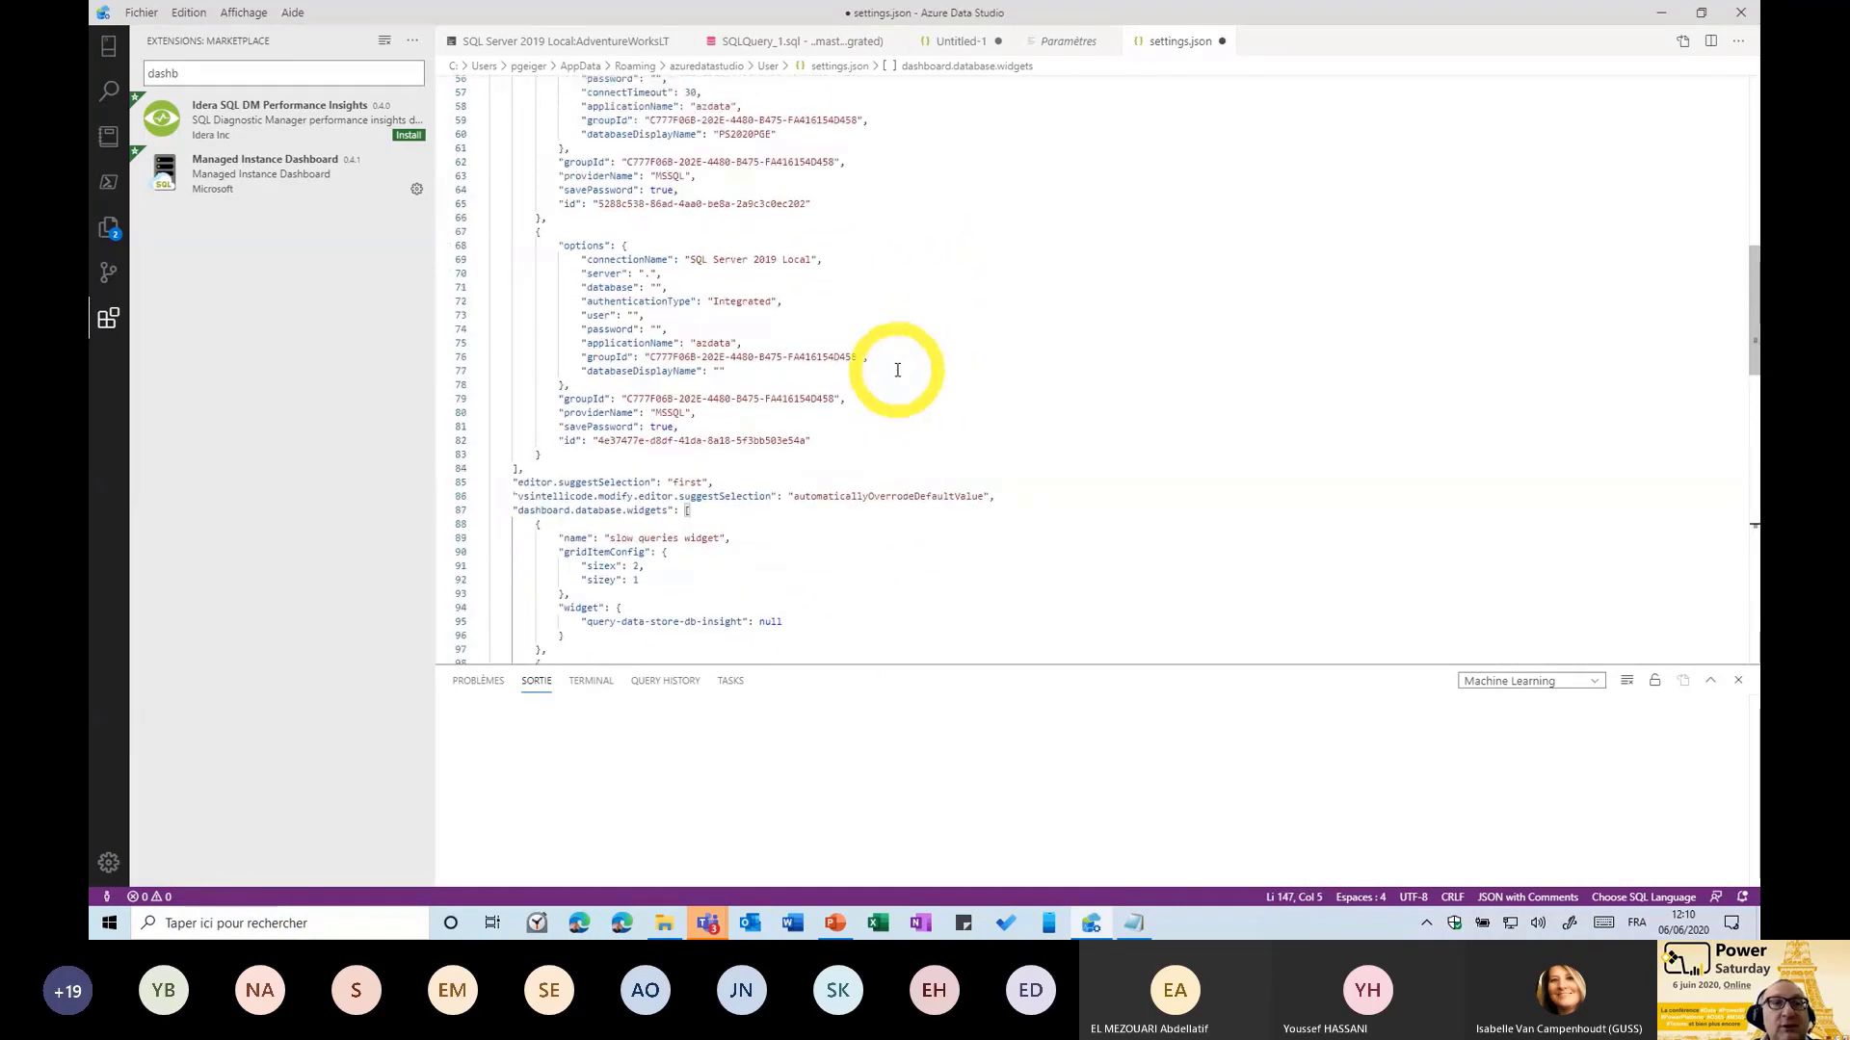
scroll(975, 247, "up", 4)
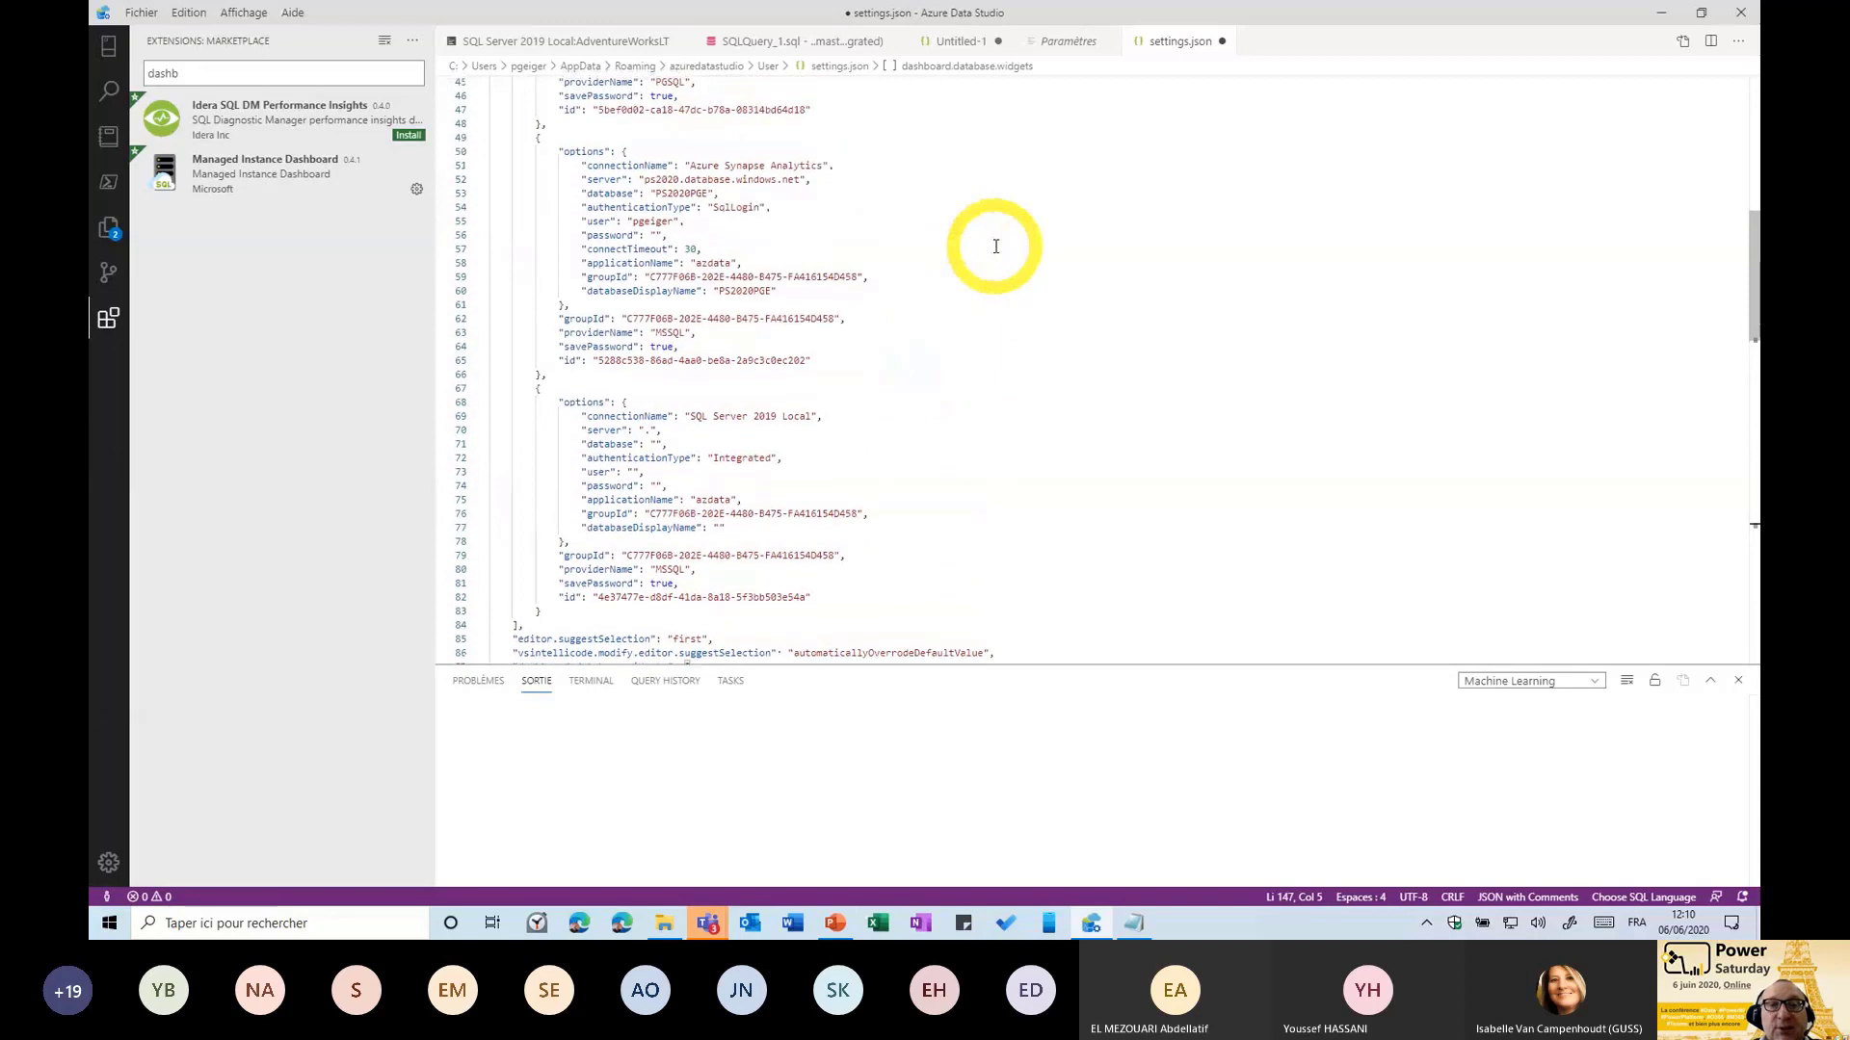
left_click(1221, 43)
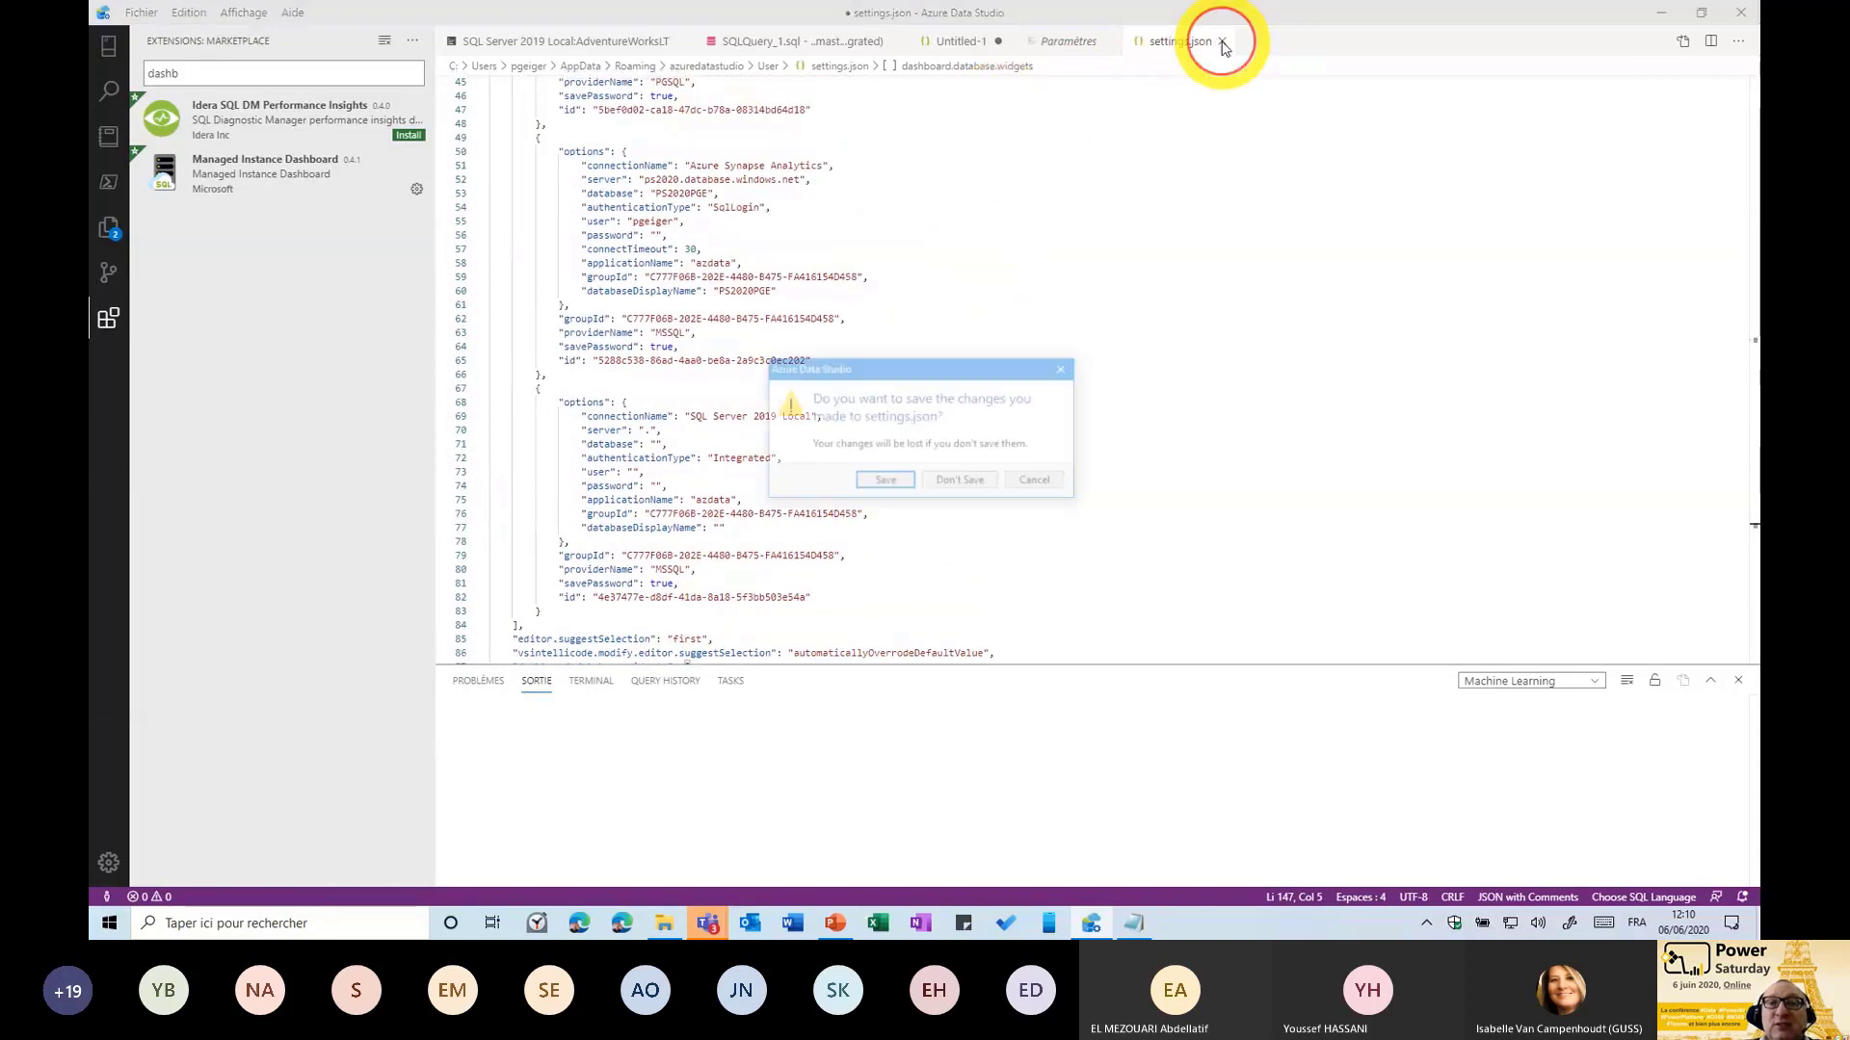
left_click(927, 479)
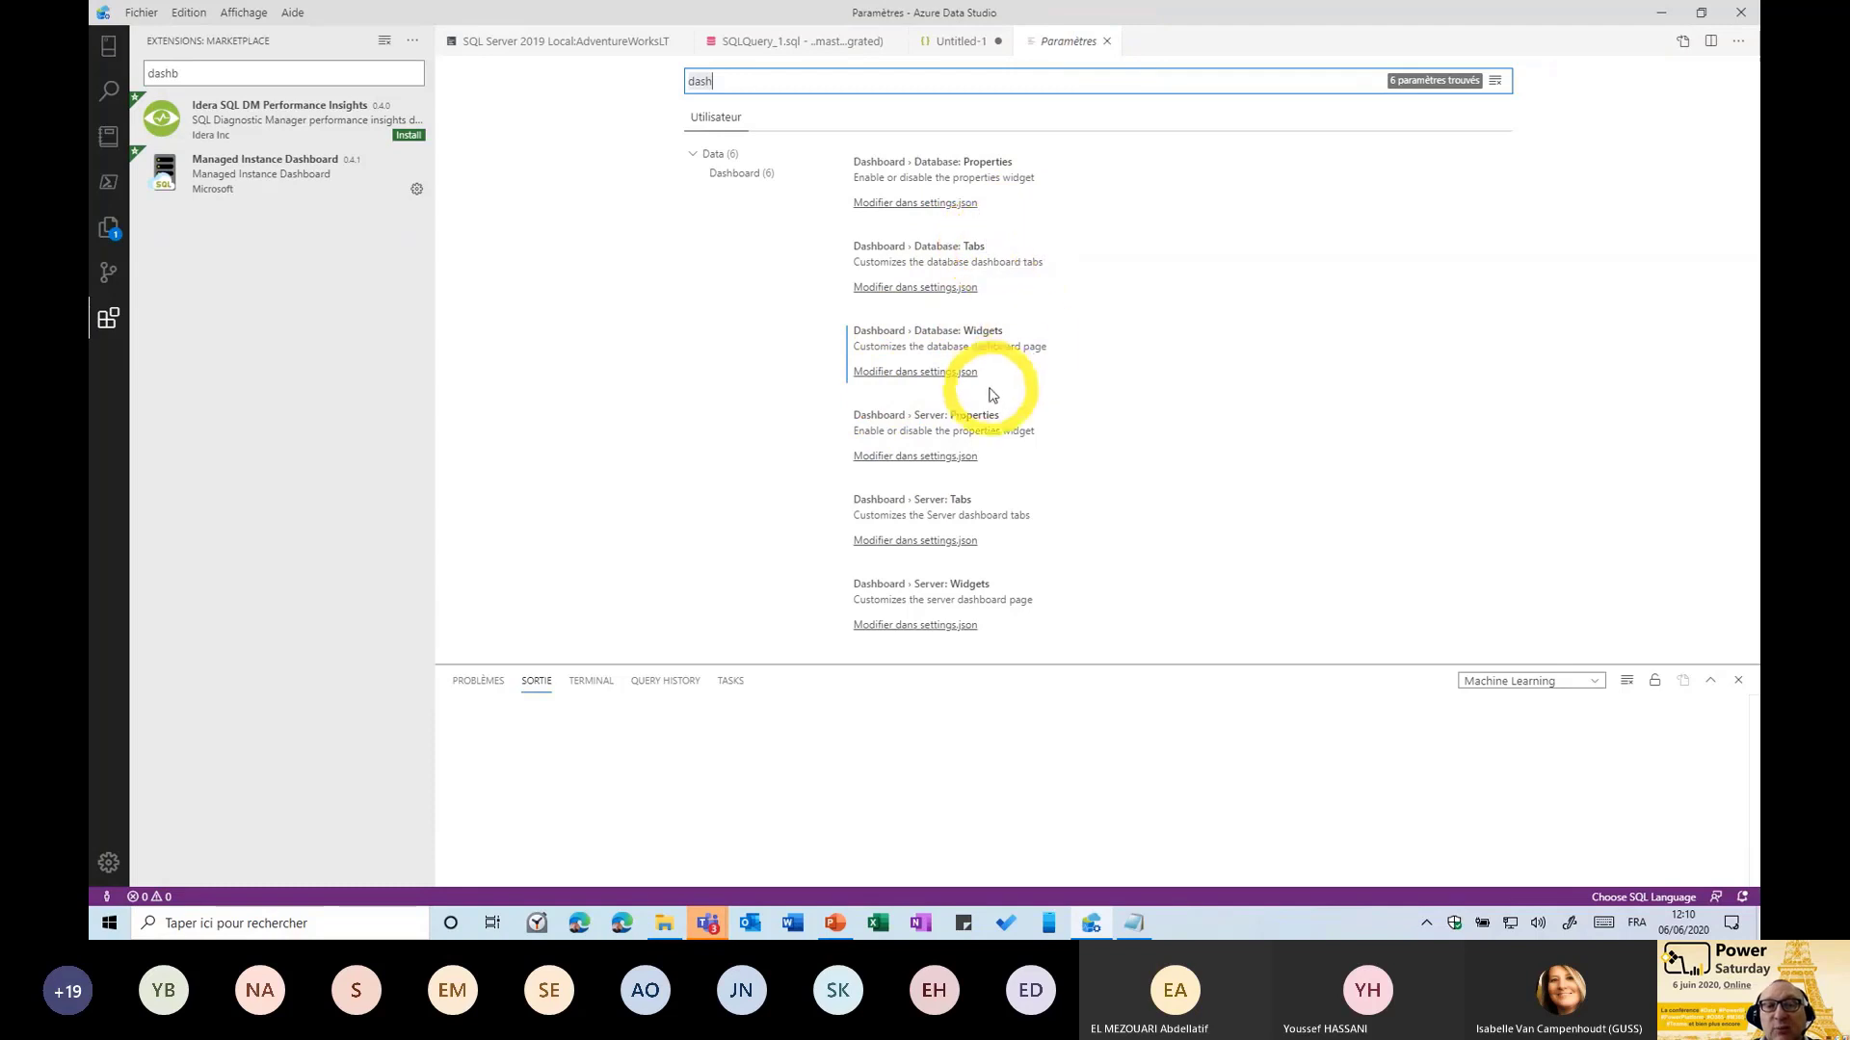
Clear the settings search, look through the most commonly used settings and close the settings page.
left_click(743, 82)
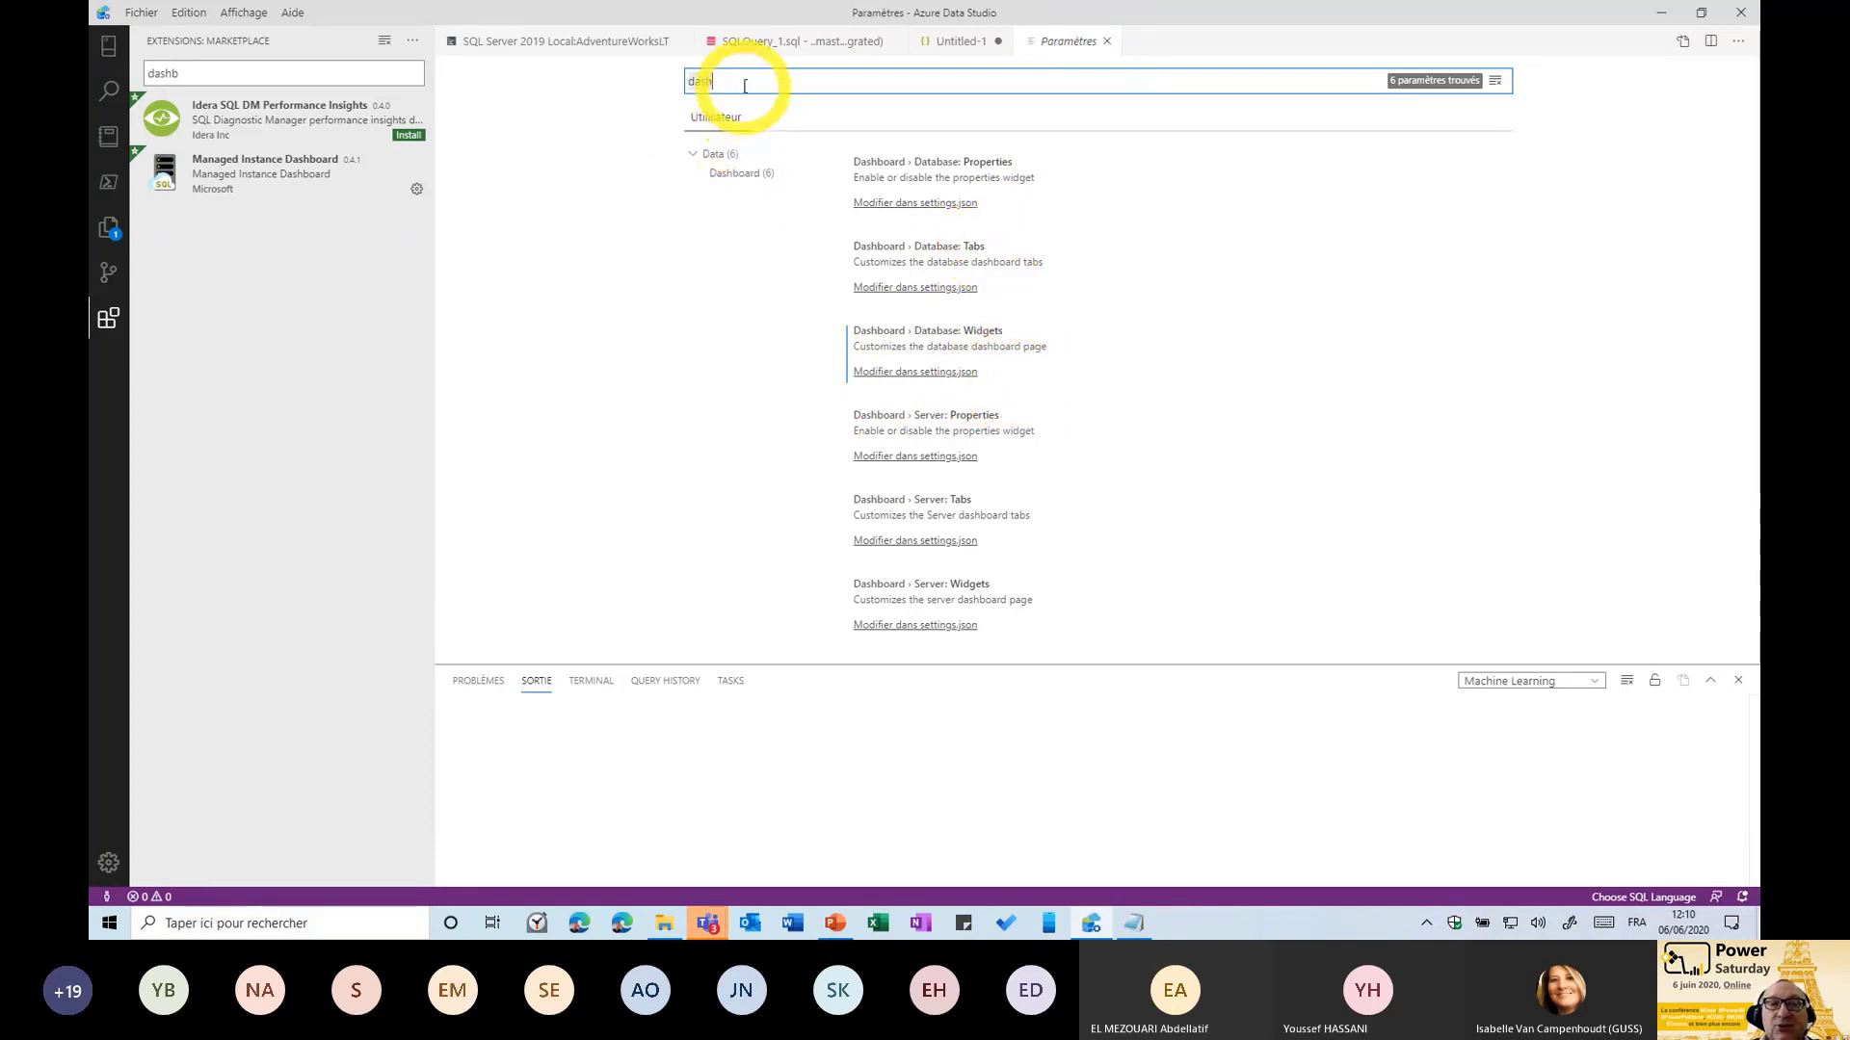
key("ctrl+a")
key("BackSpace")
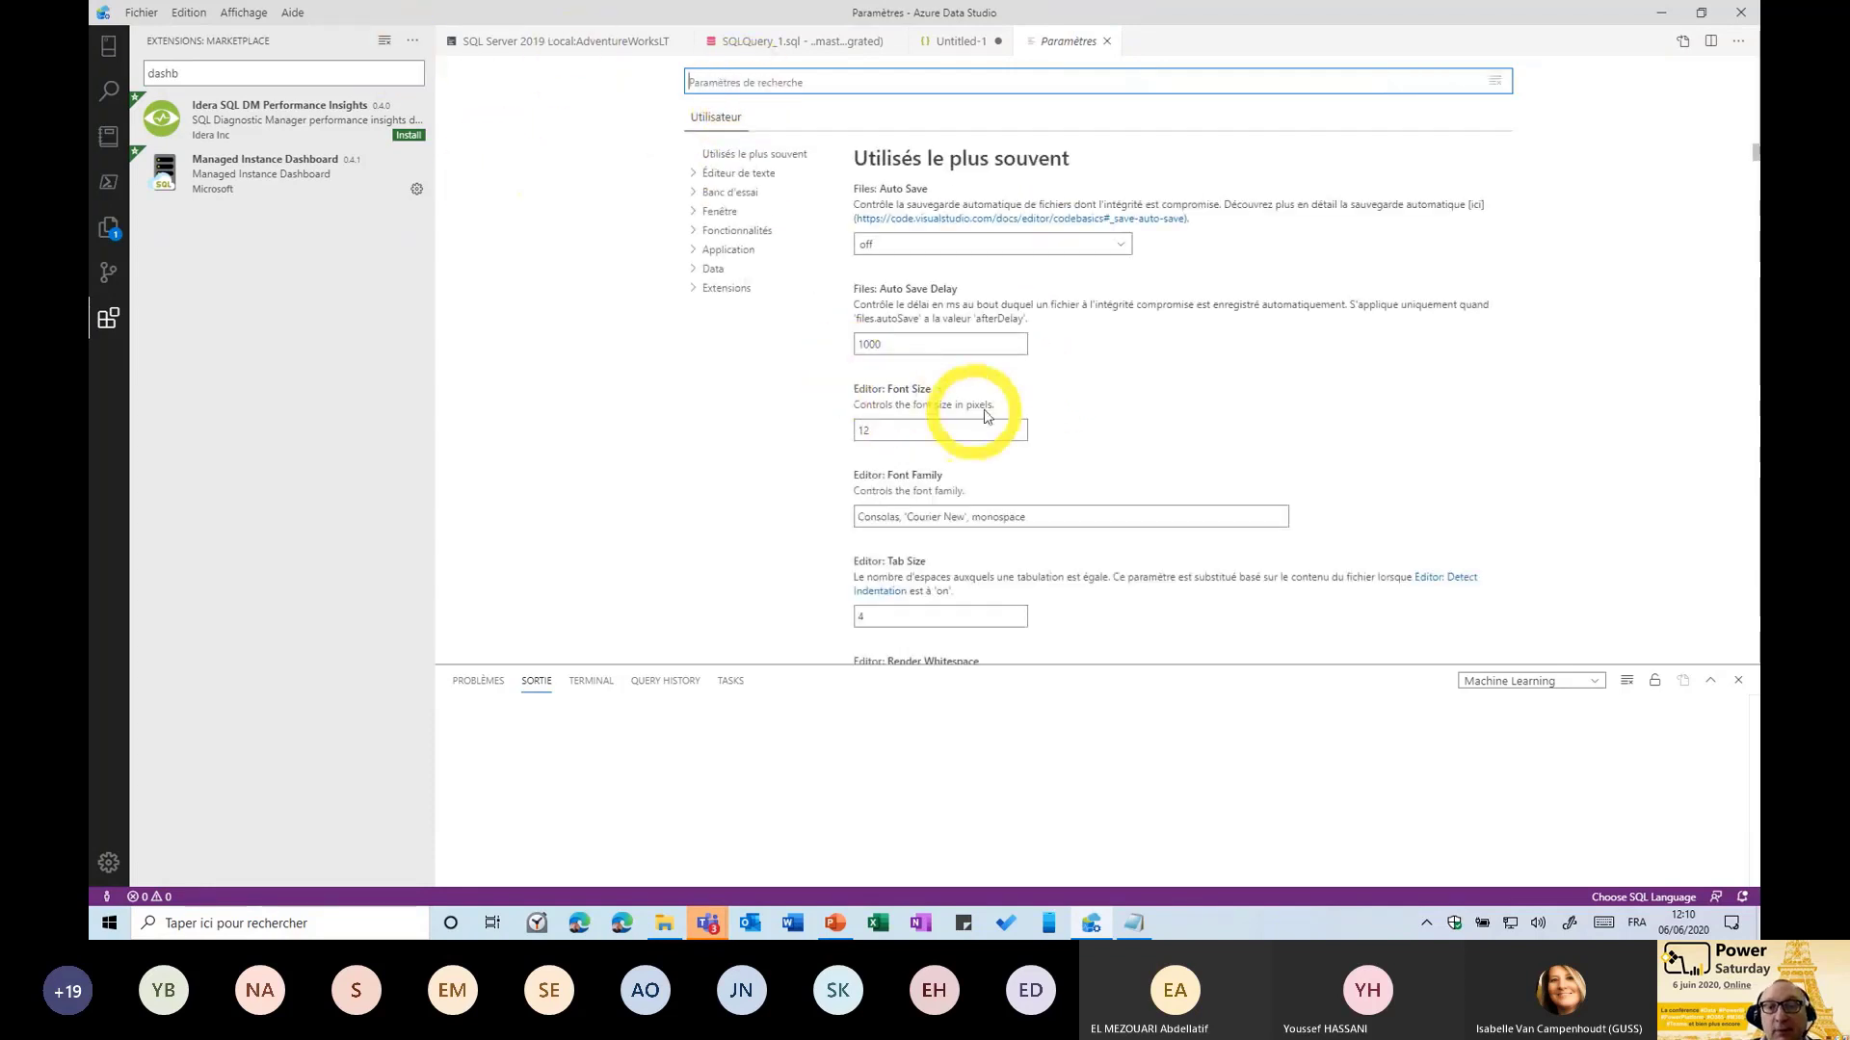
scroll(973, 405, "down", 5)
scroll(977, 390, "down", 1)
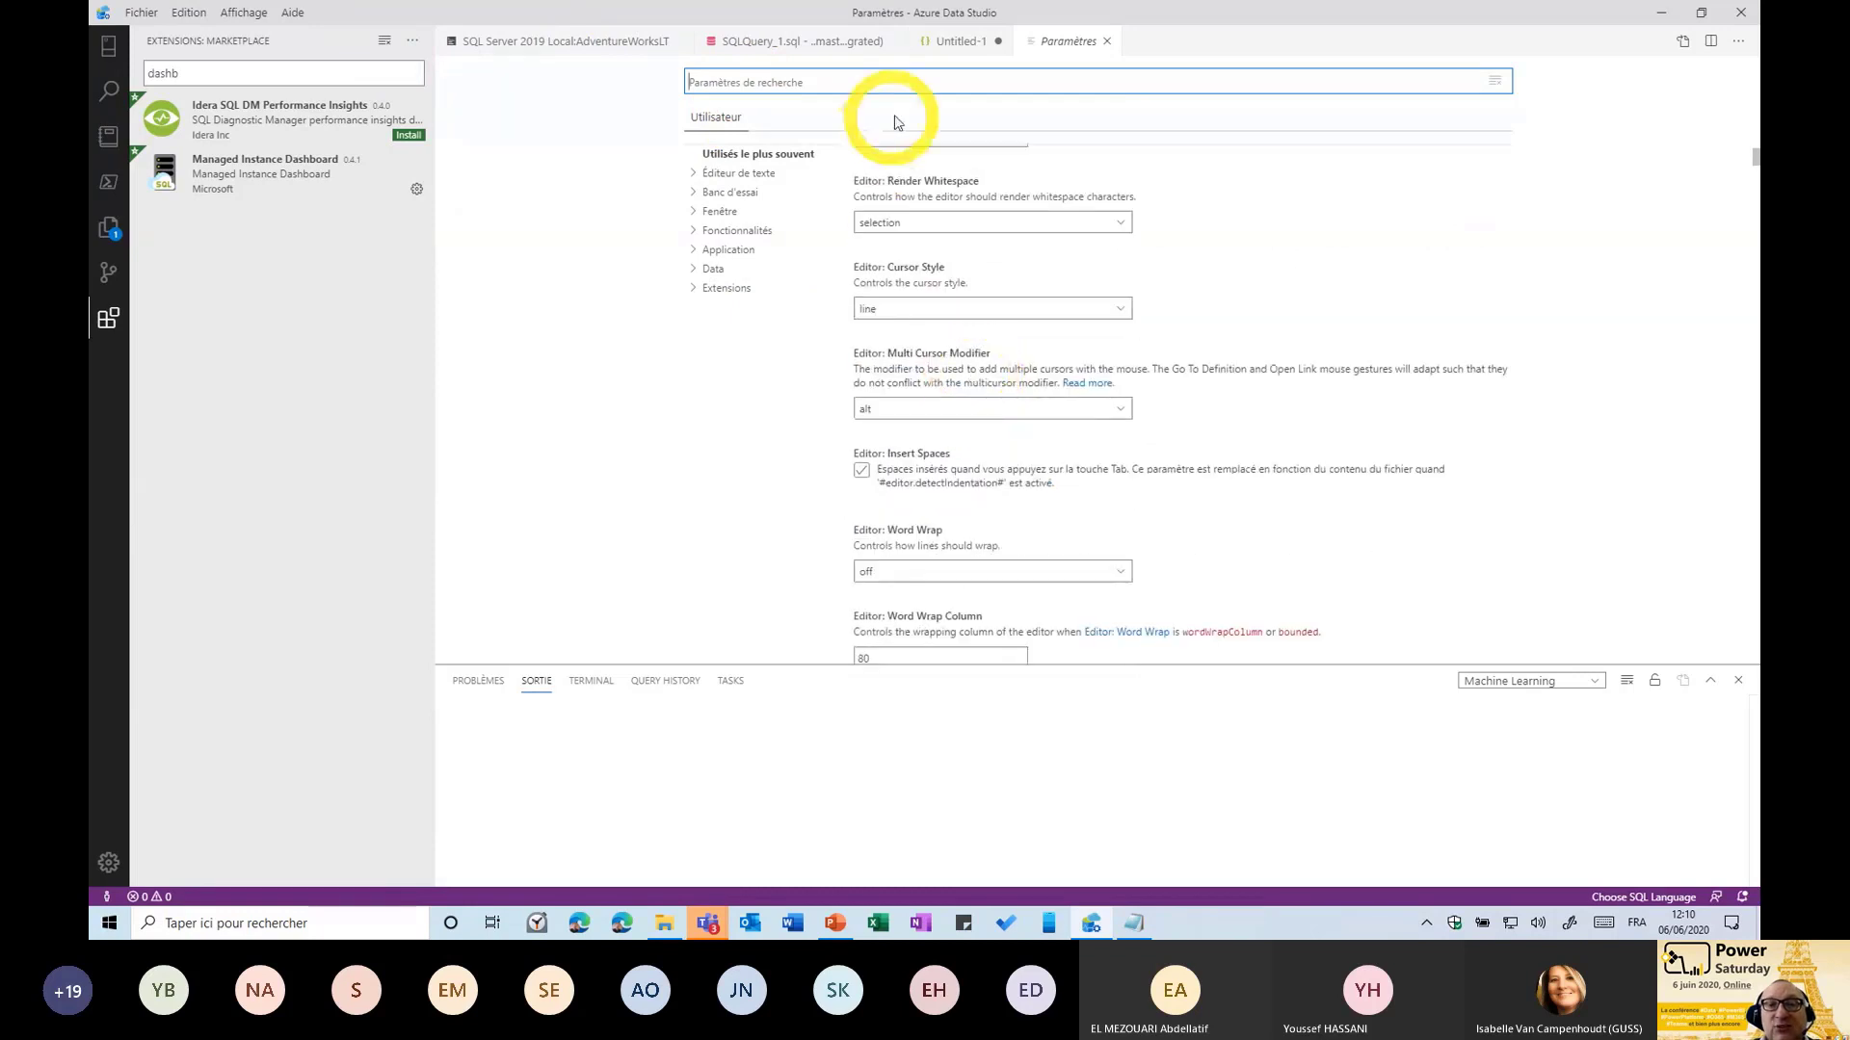
left_click(1107, 42)
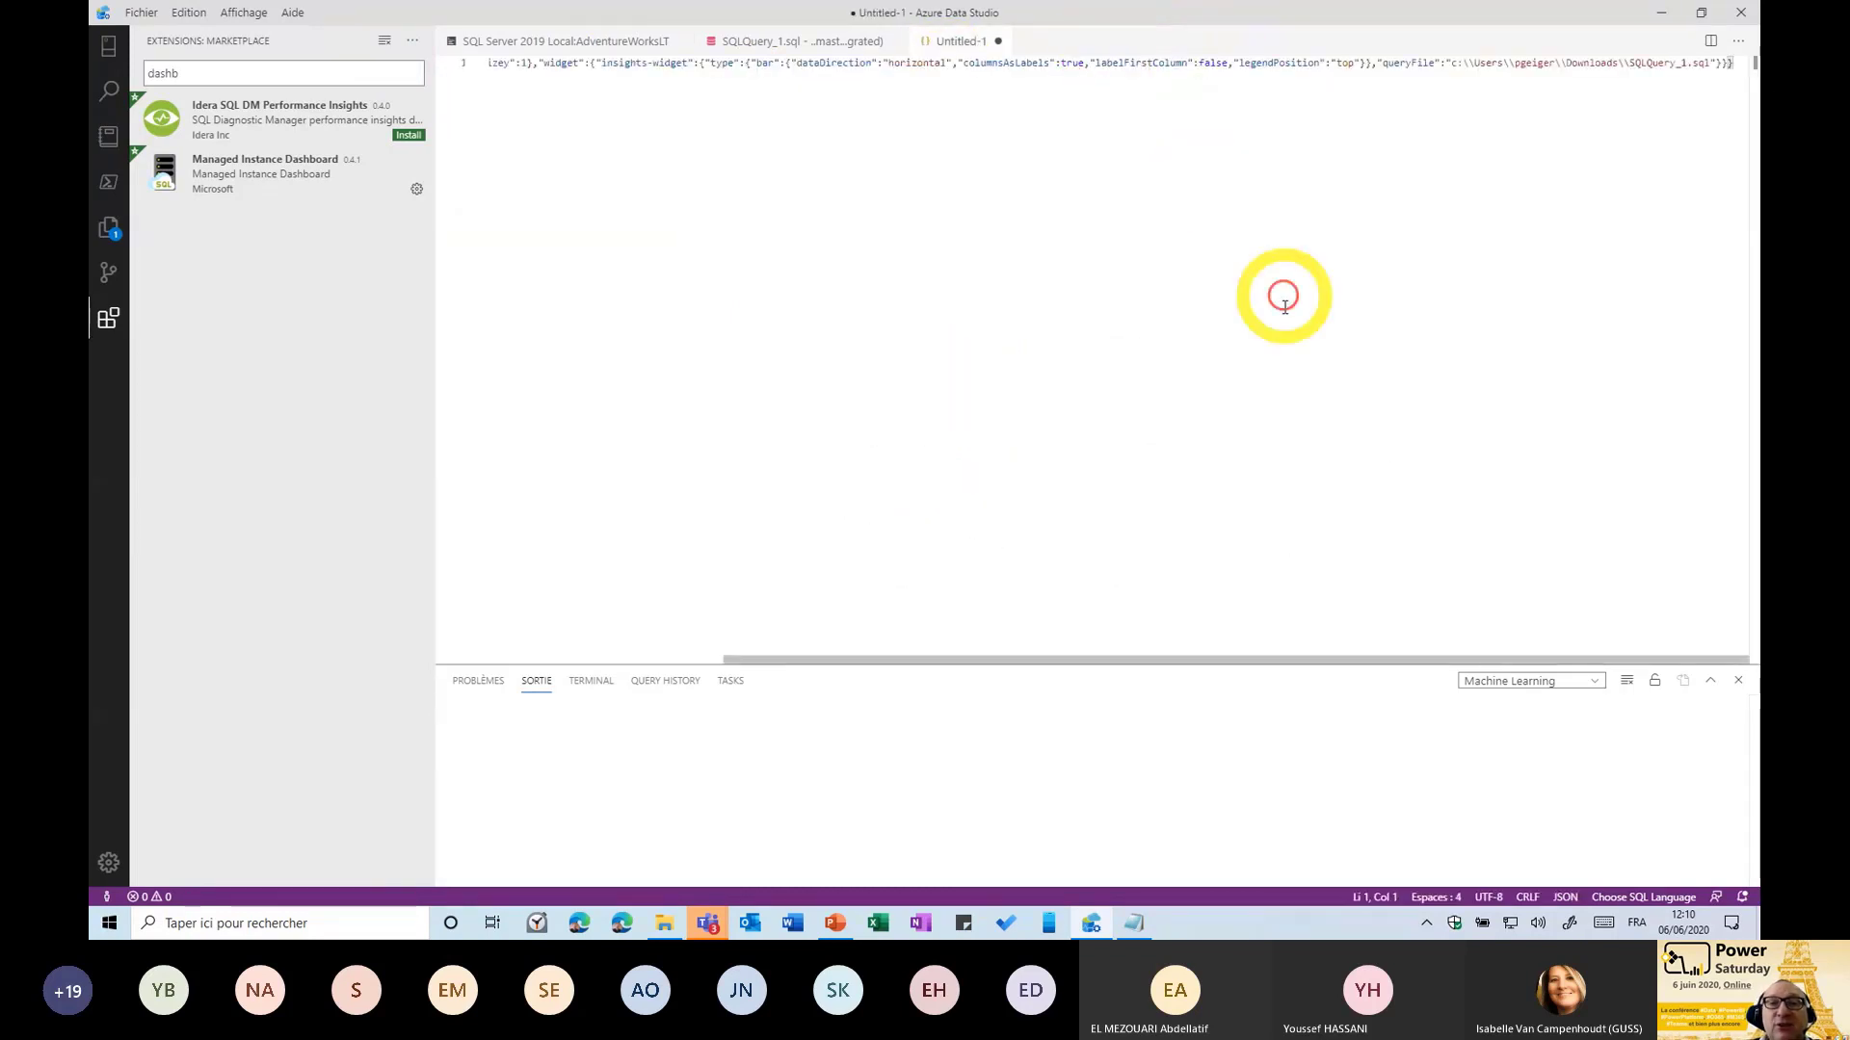
Close Untitled-1 without saving it and close SQLQuery_1.sql.
left_click(1001, 45)
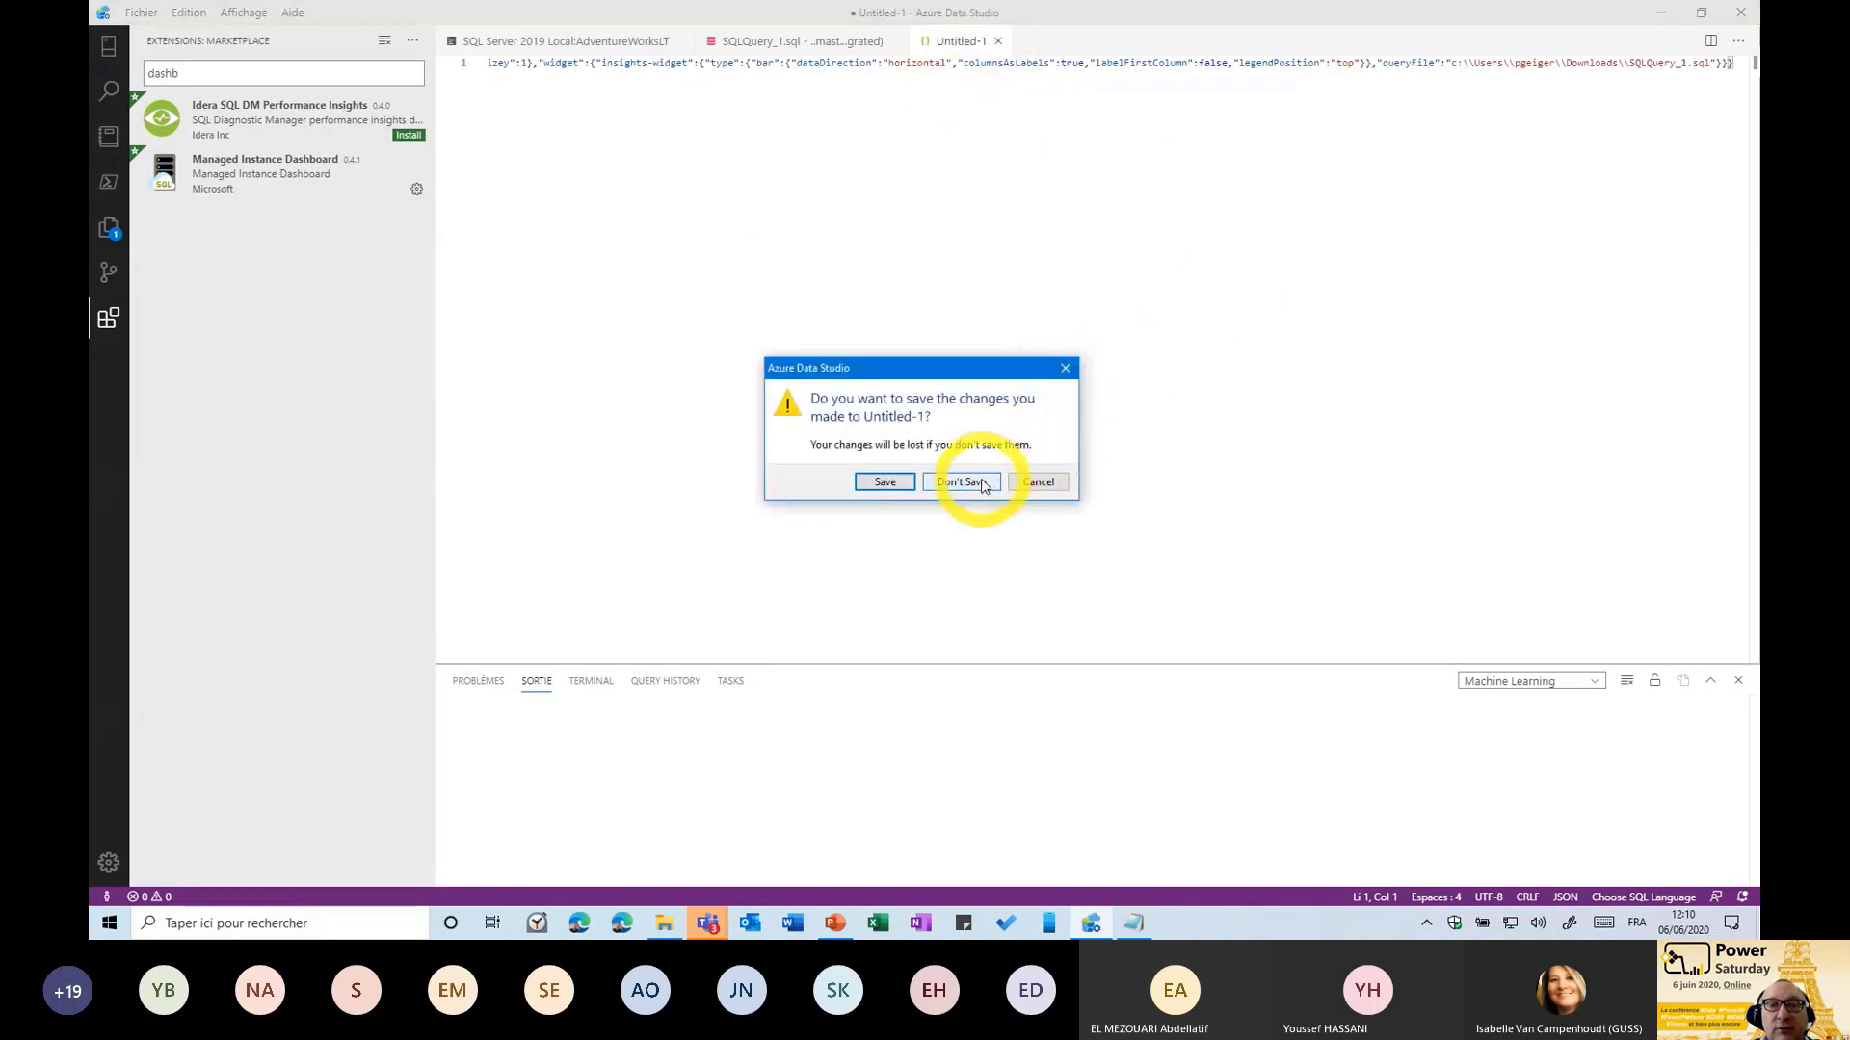
left_click(963, 482)
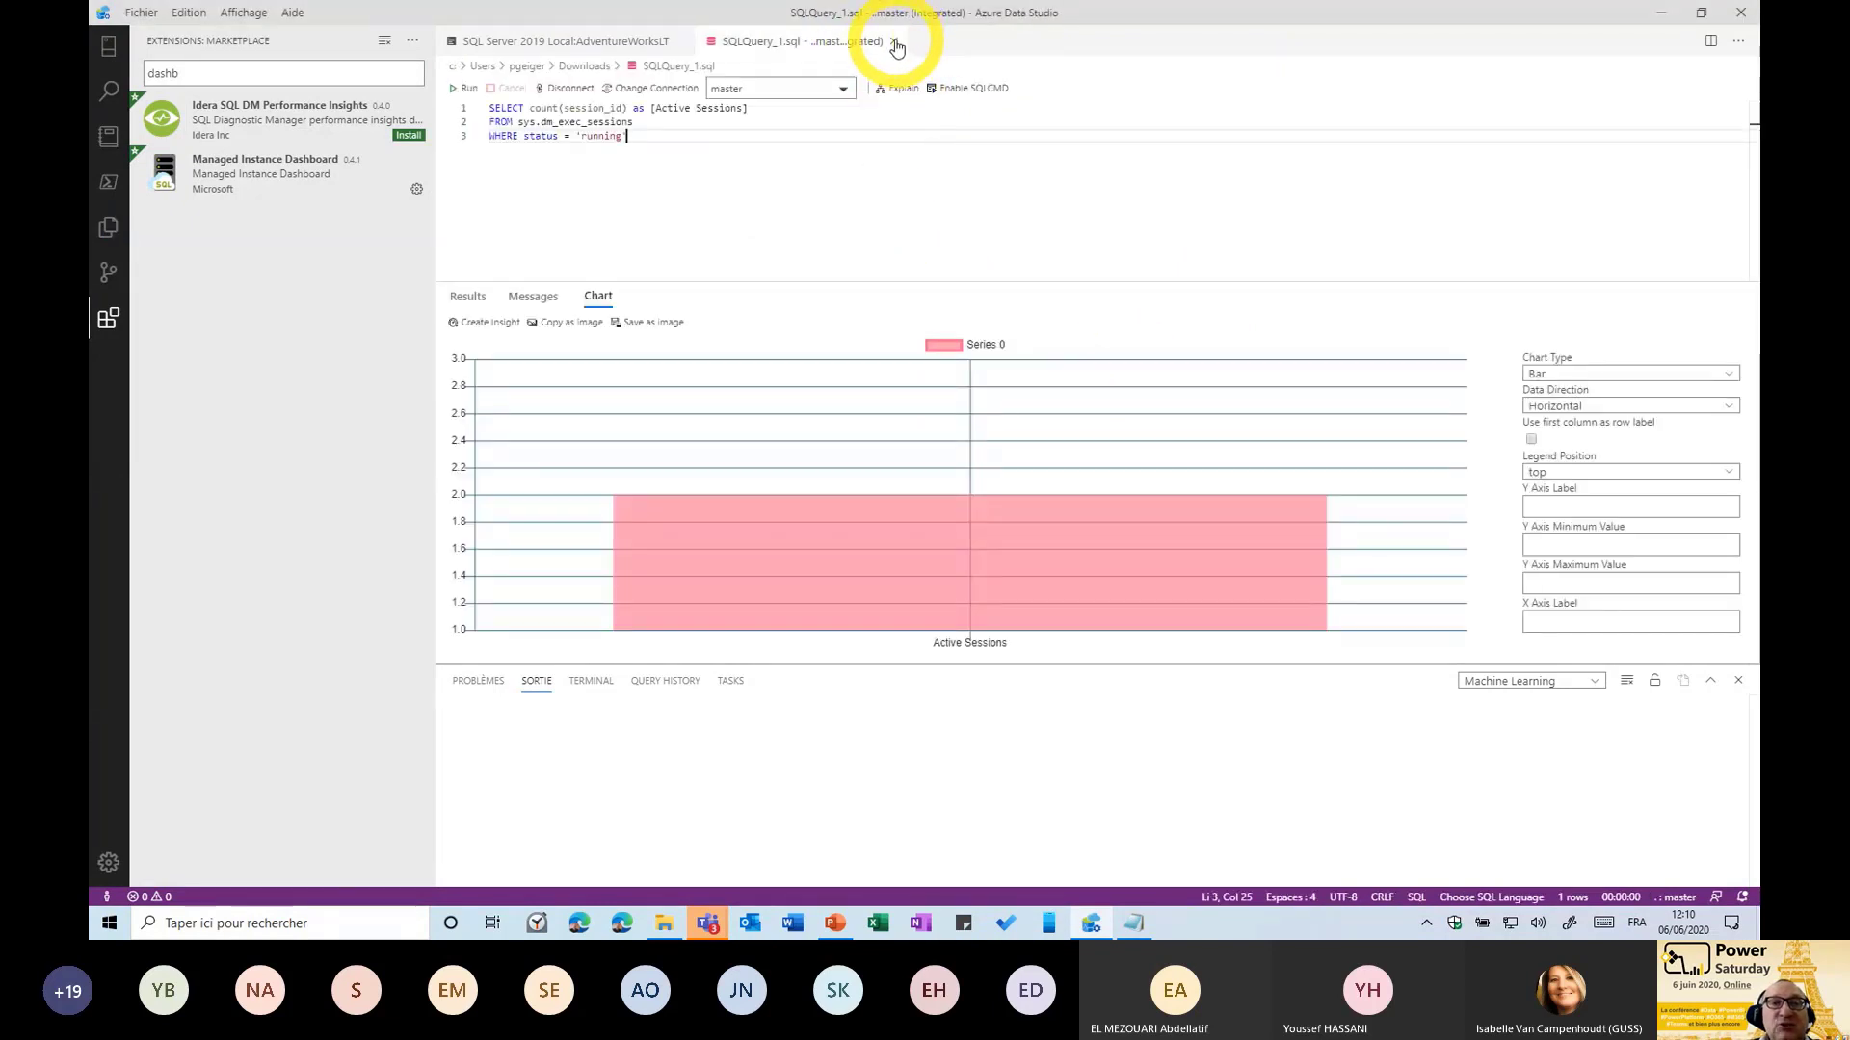
left_click(894, 42)
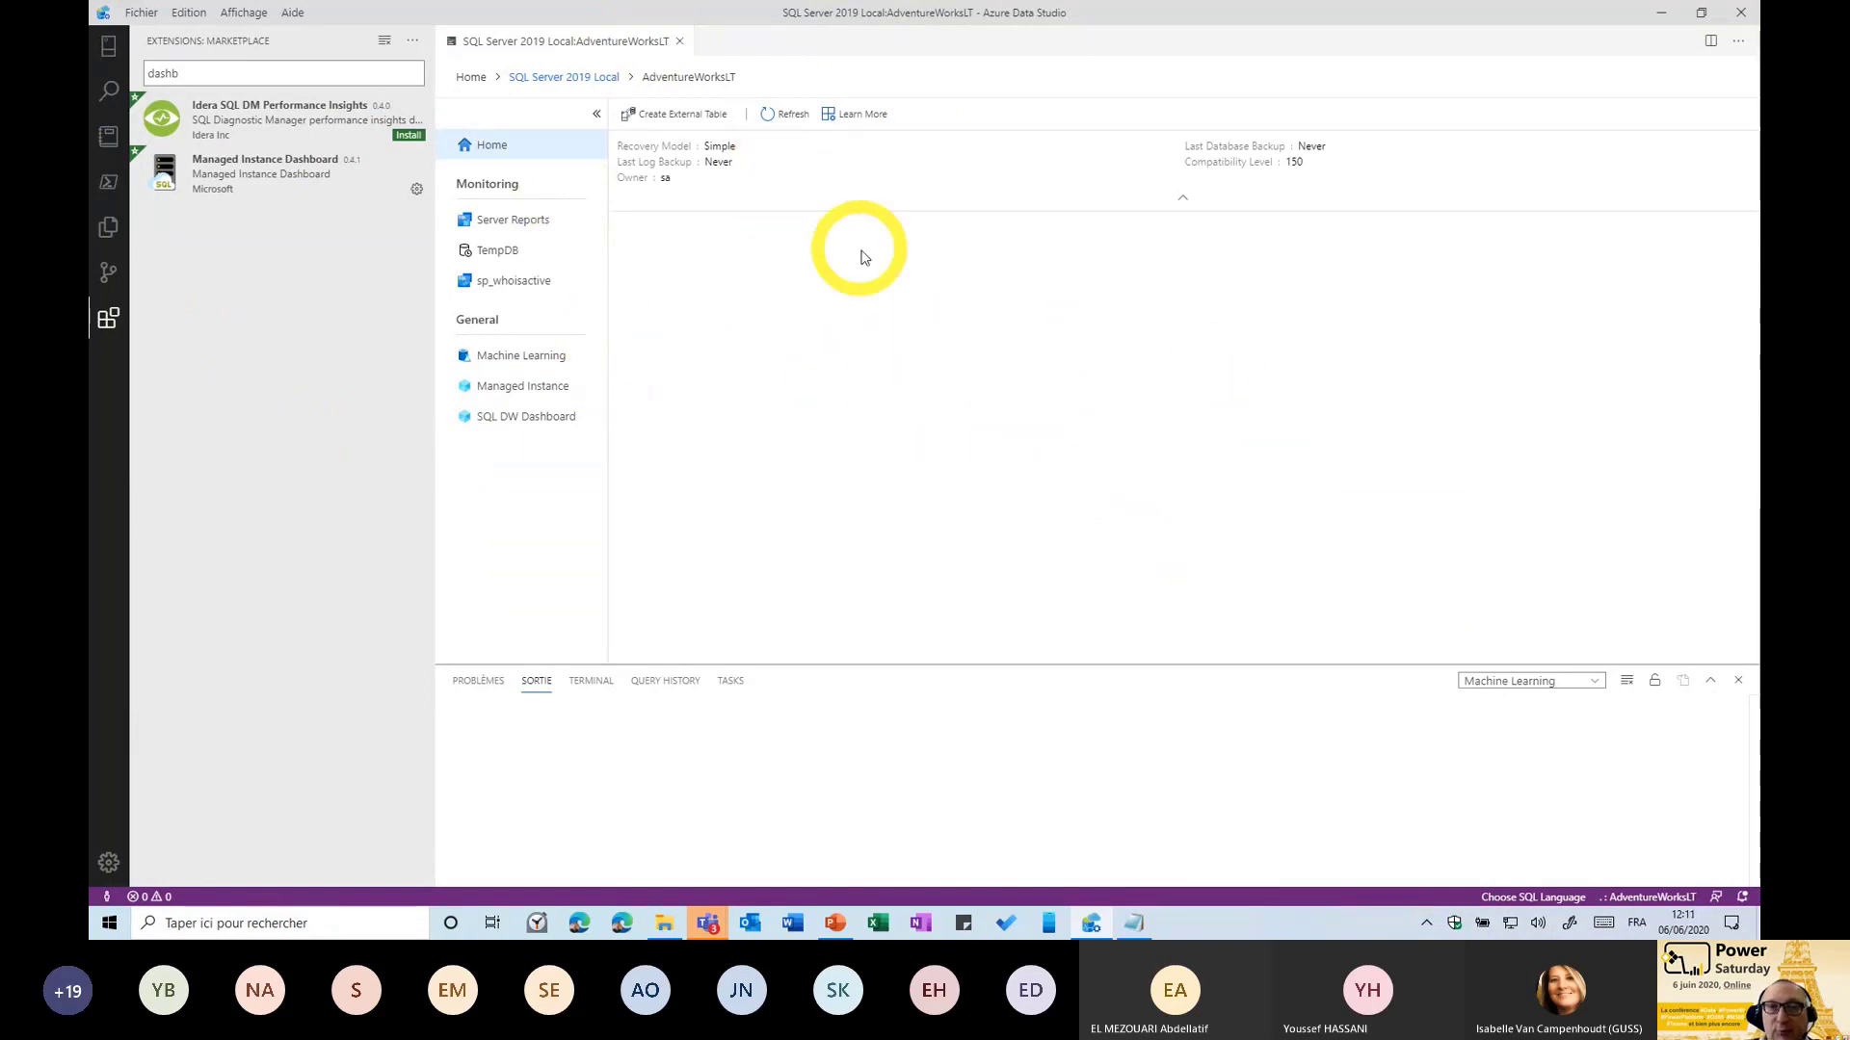
Close the AdventureWorksLT dashboard and reopen it by managing that database under SQL Server 2019 Local.
left_click(680, 41)
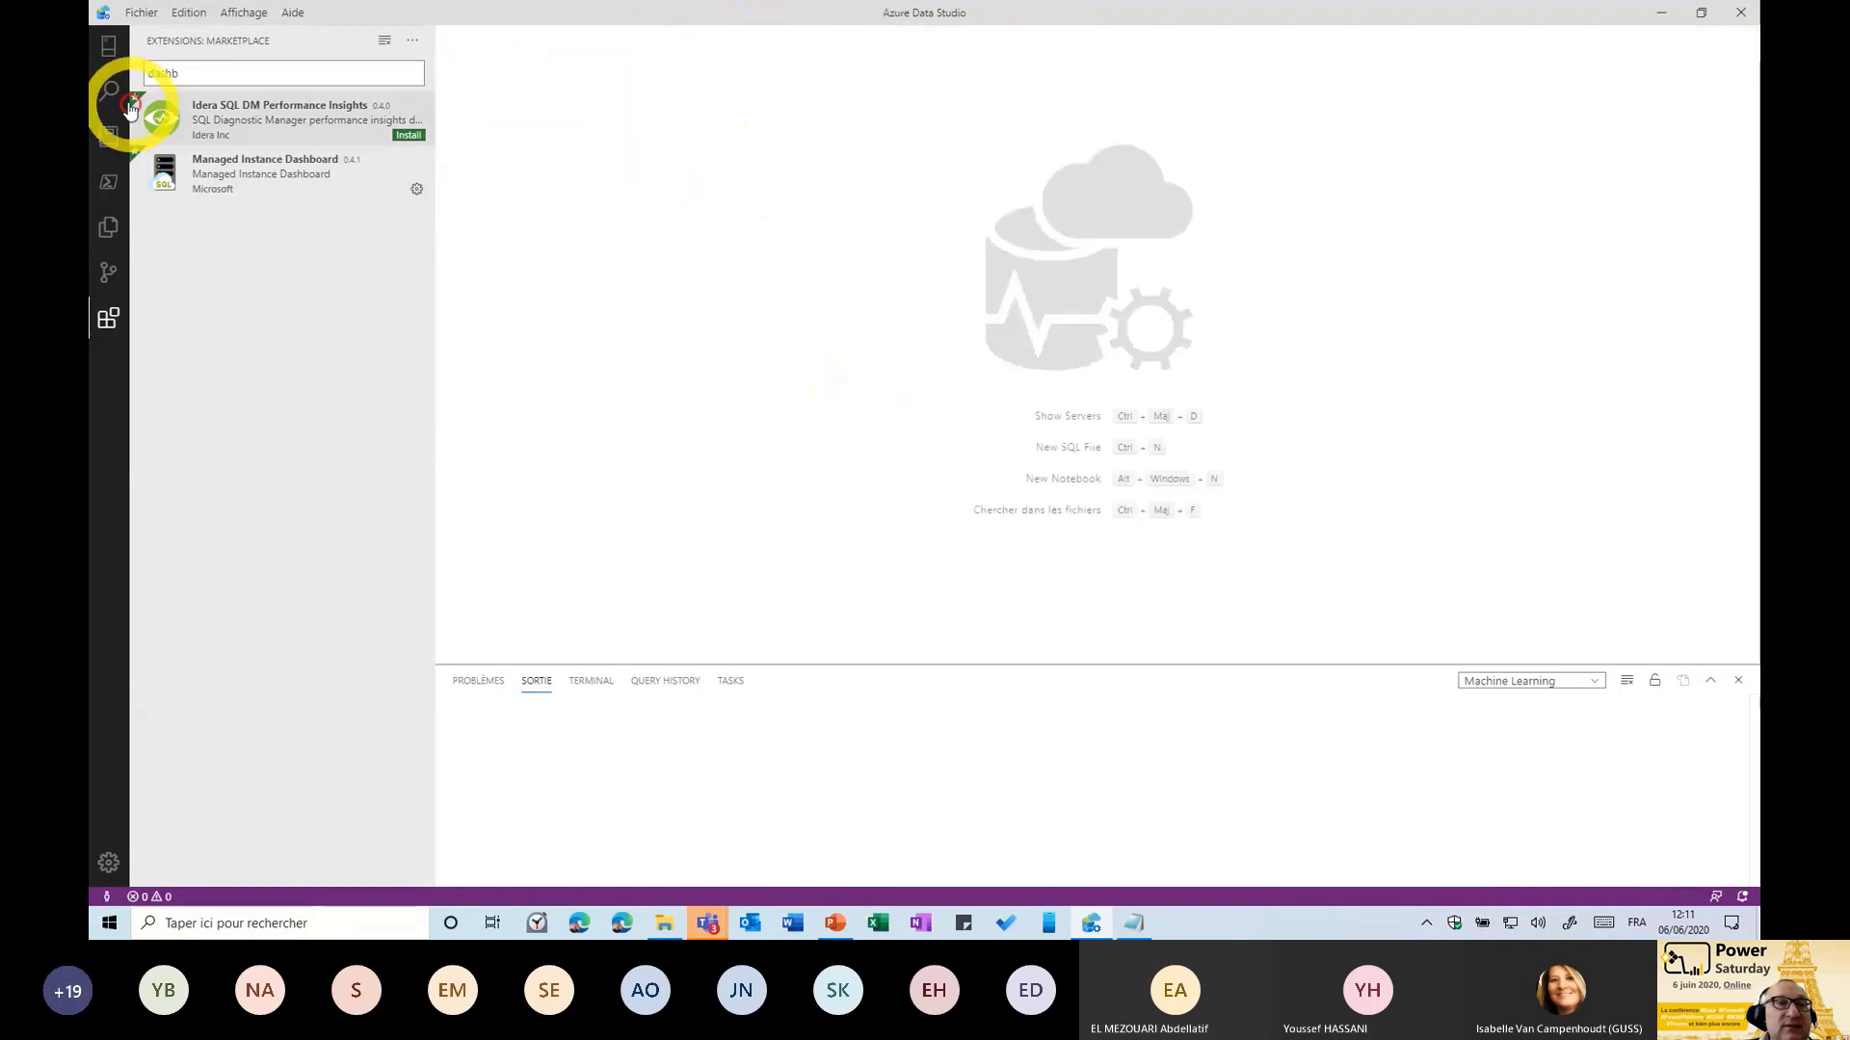
left_click(108, 45)
right_click(269, 263)
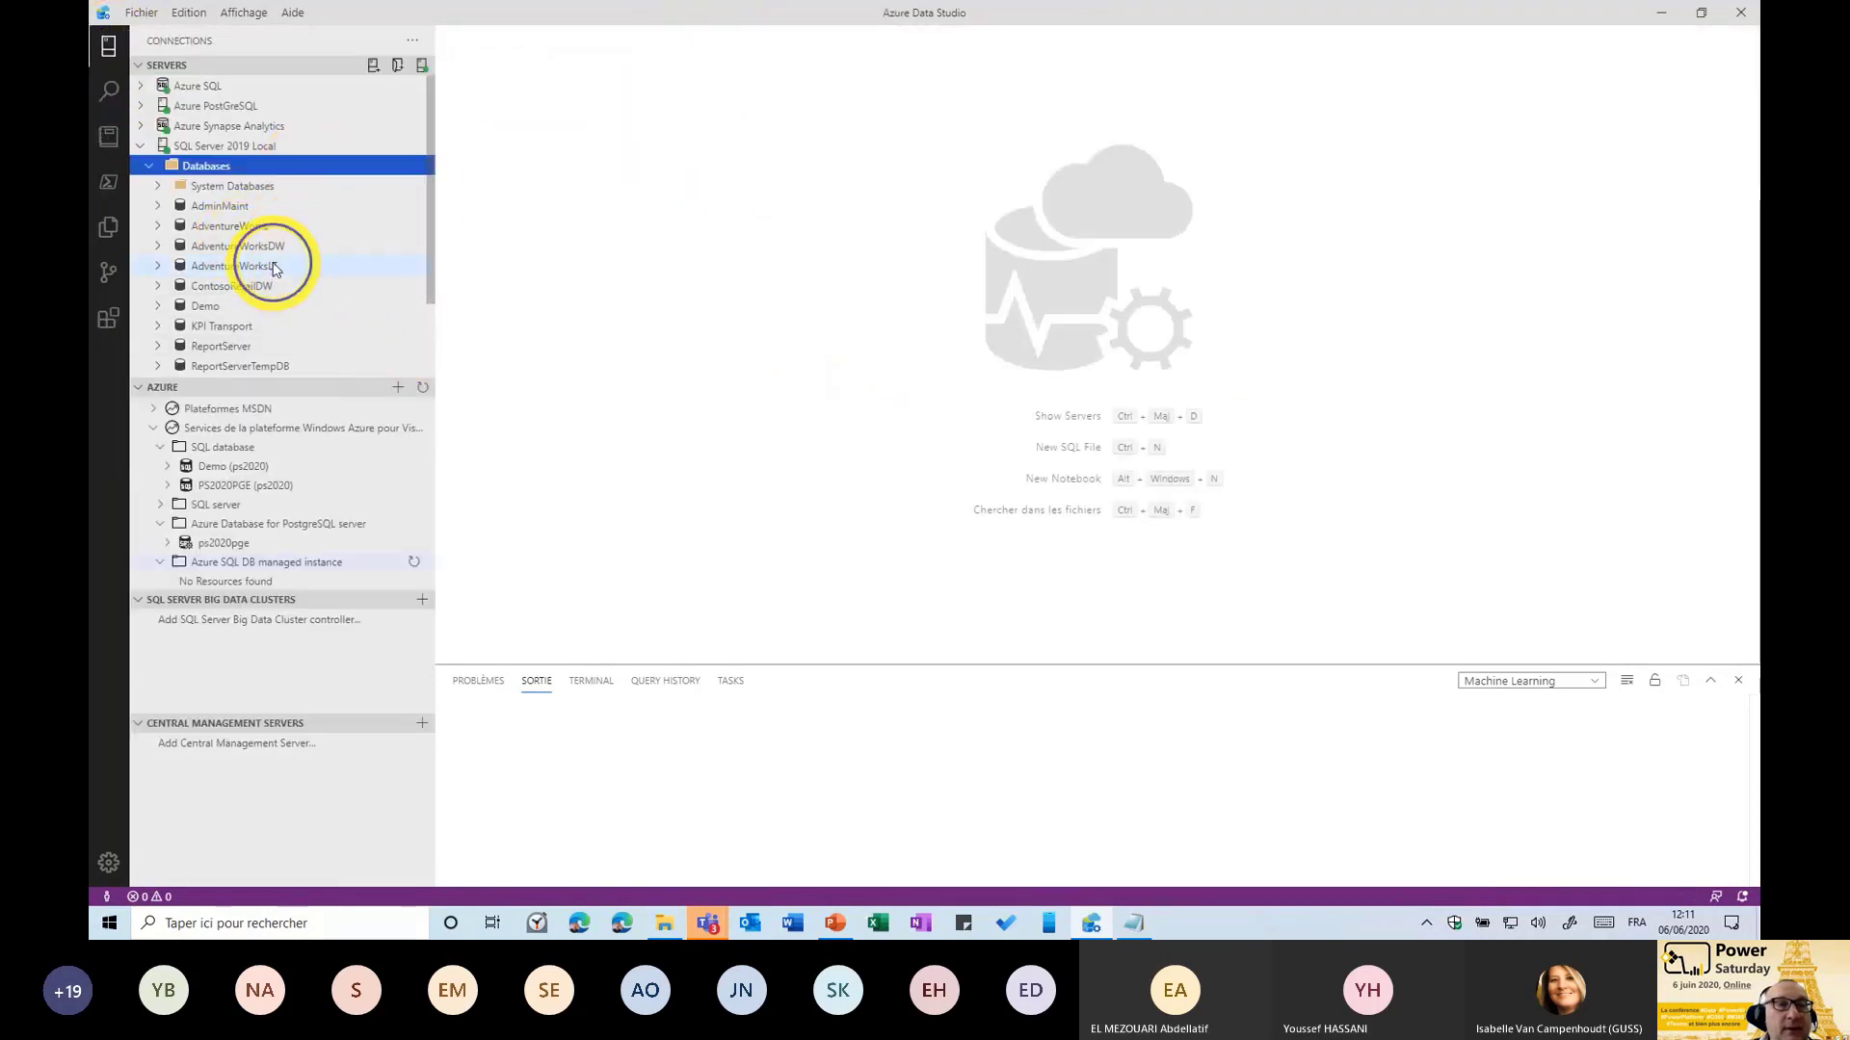
left_click(380, 278)
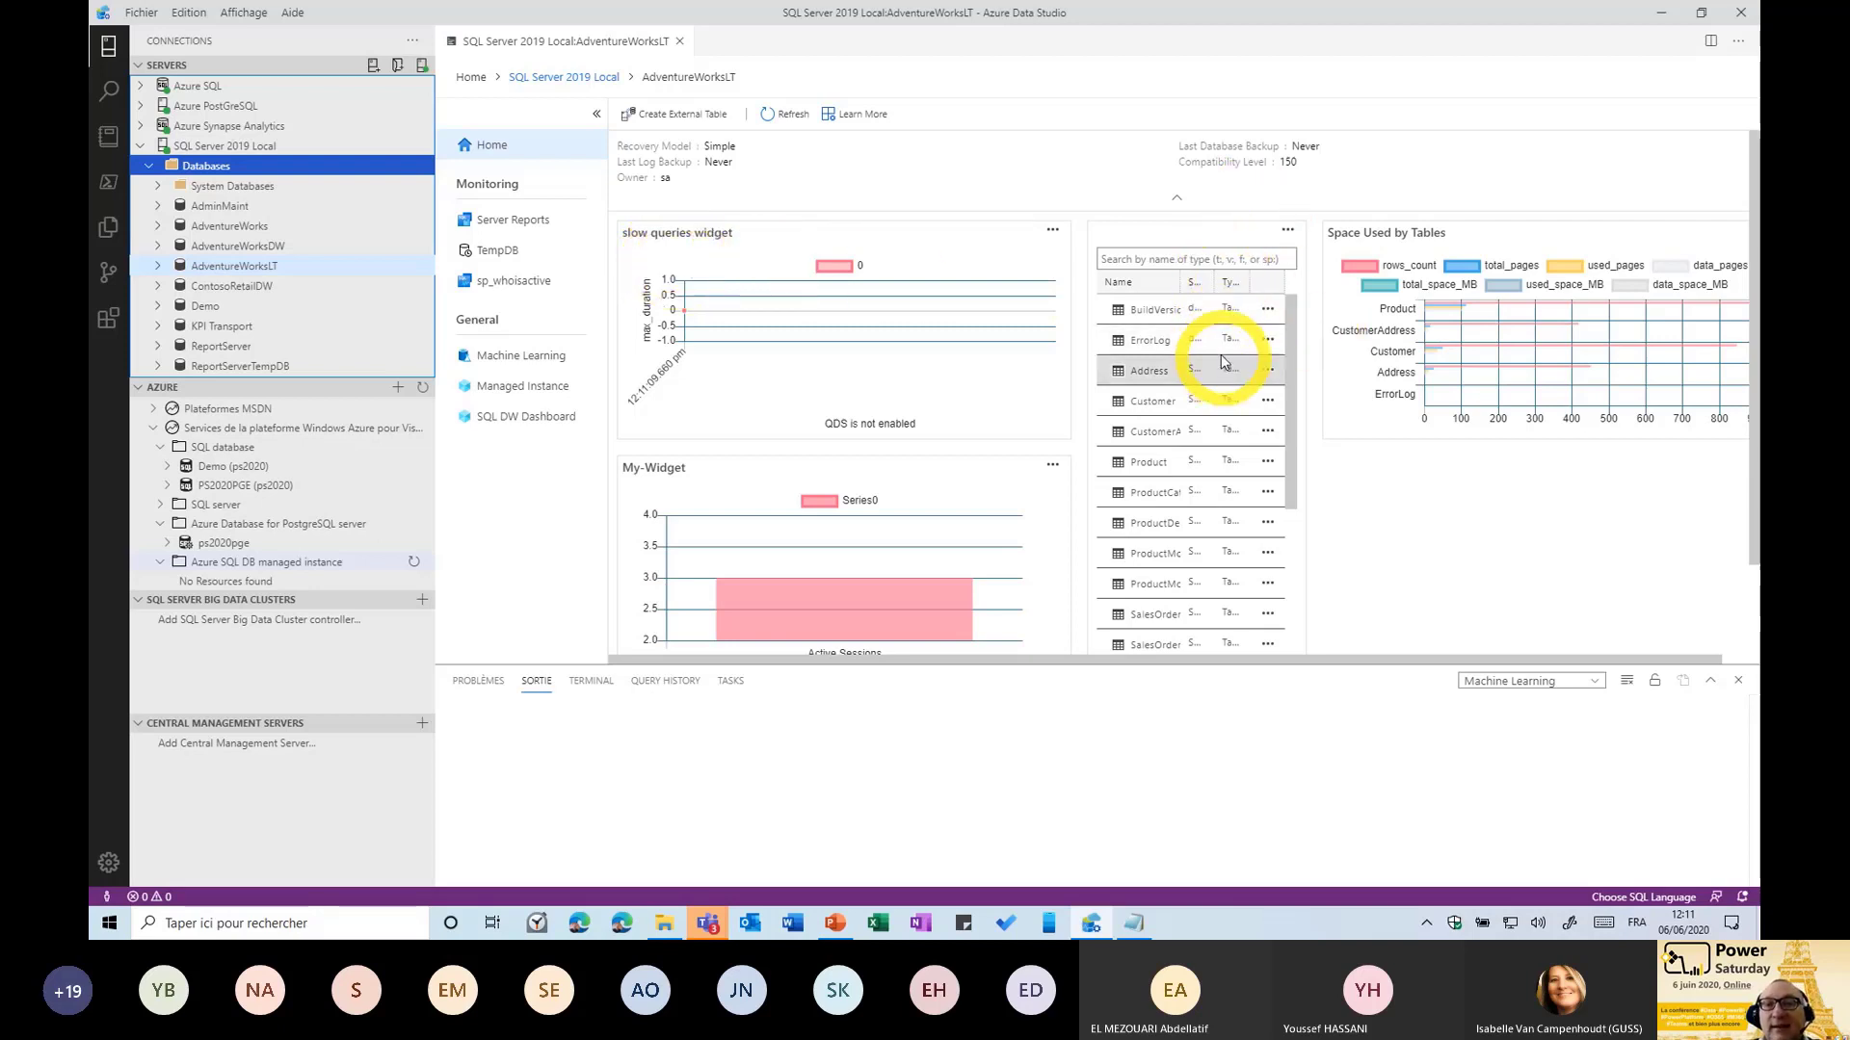
Examine the AdventureWorksLT home dashboard's widgets, including the table list and the My-Widget active sessions chart.
scroll(1252, 489, "down", 1)
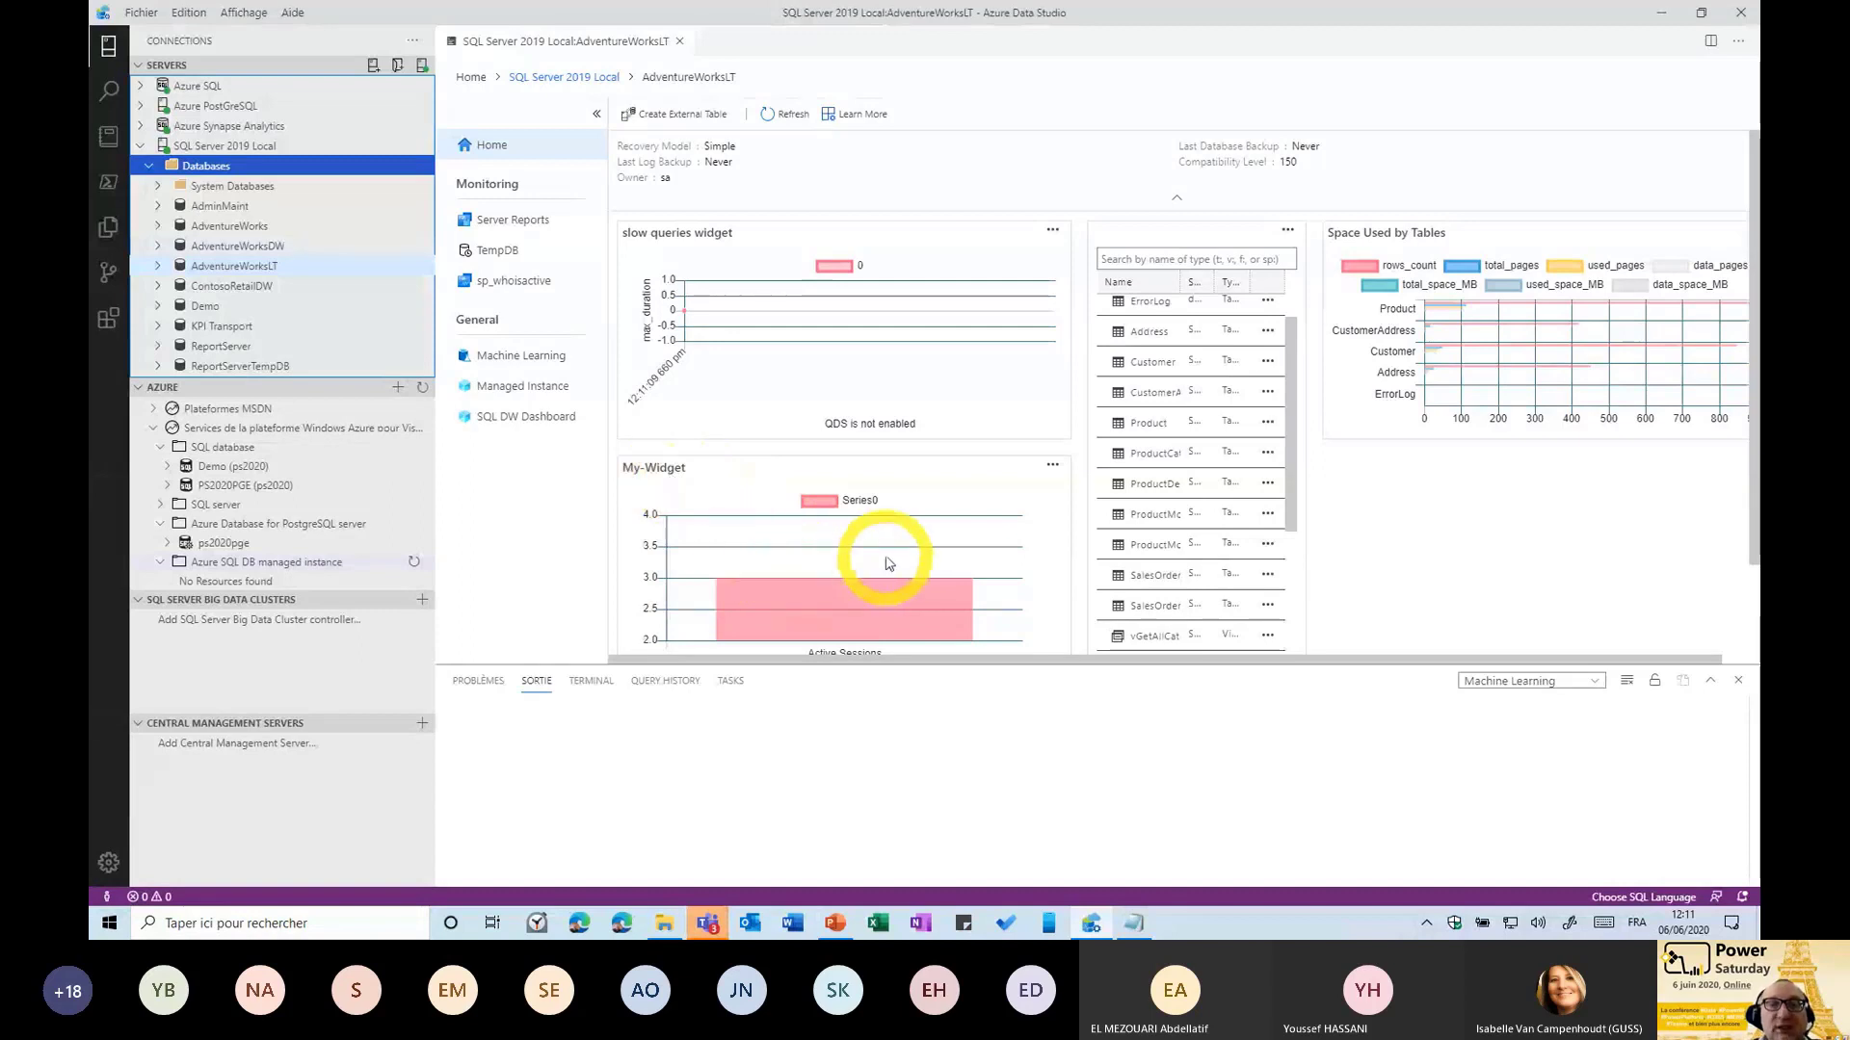
scroll(862, 578, "down", 1)
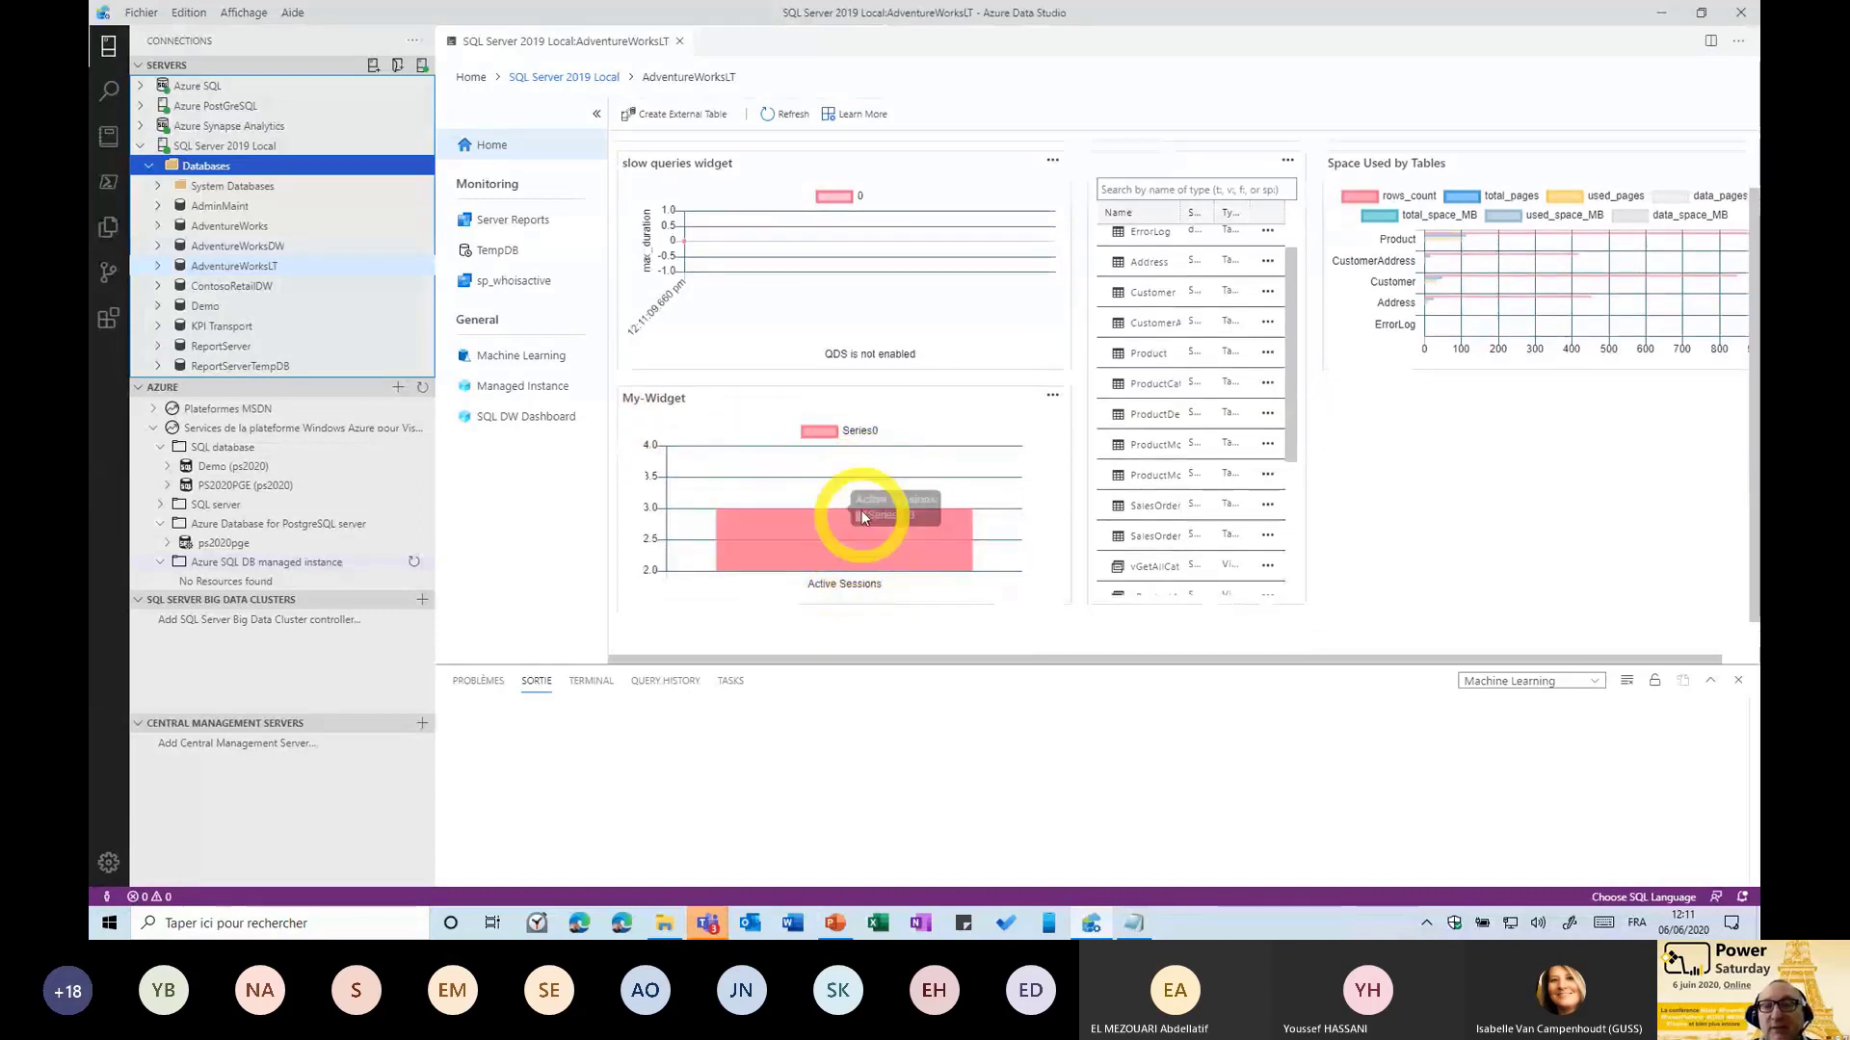
scroll(825, 467, "up", 1)
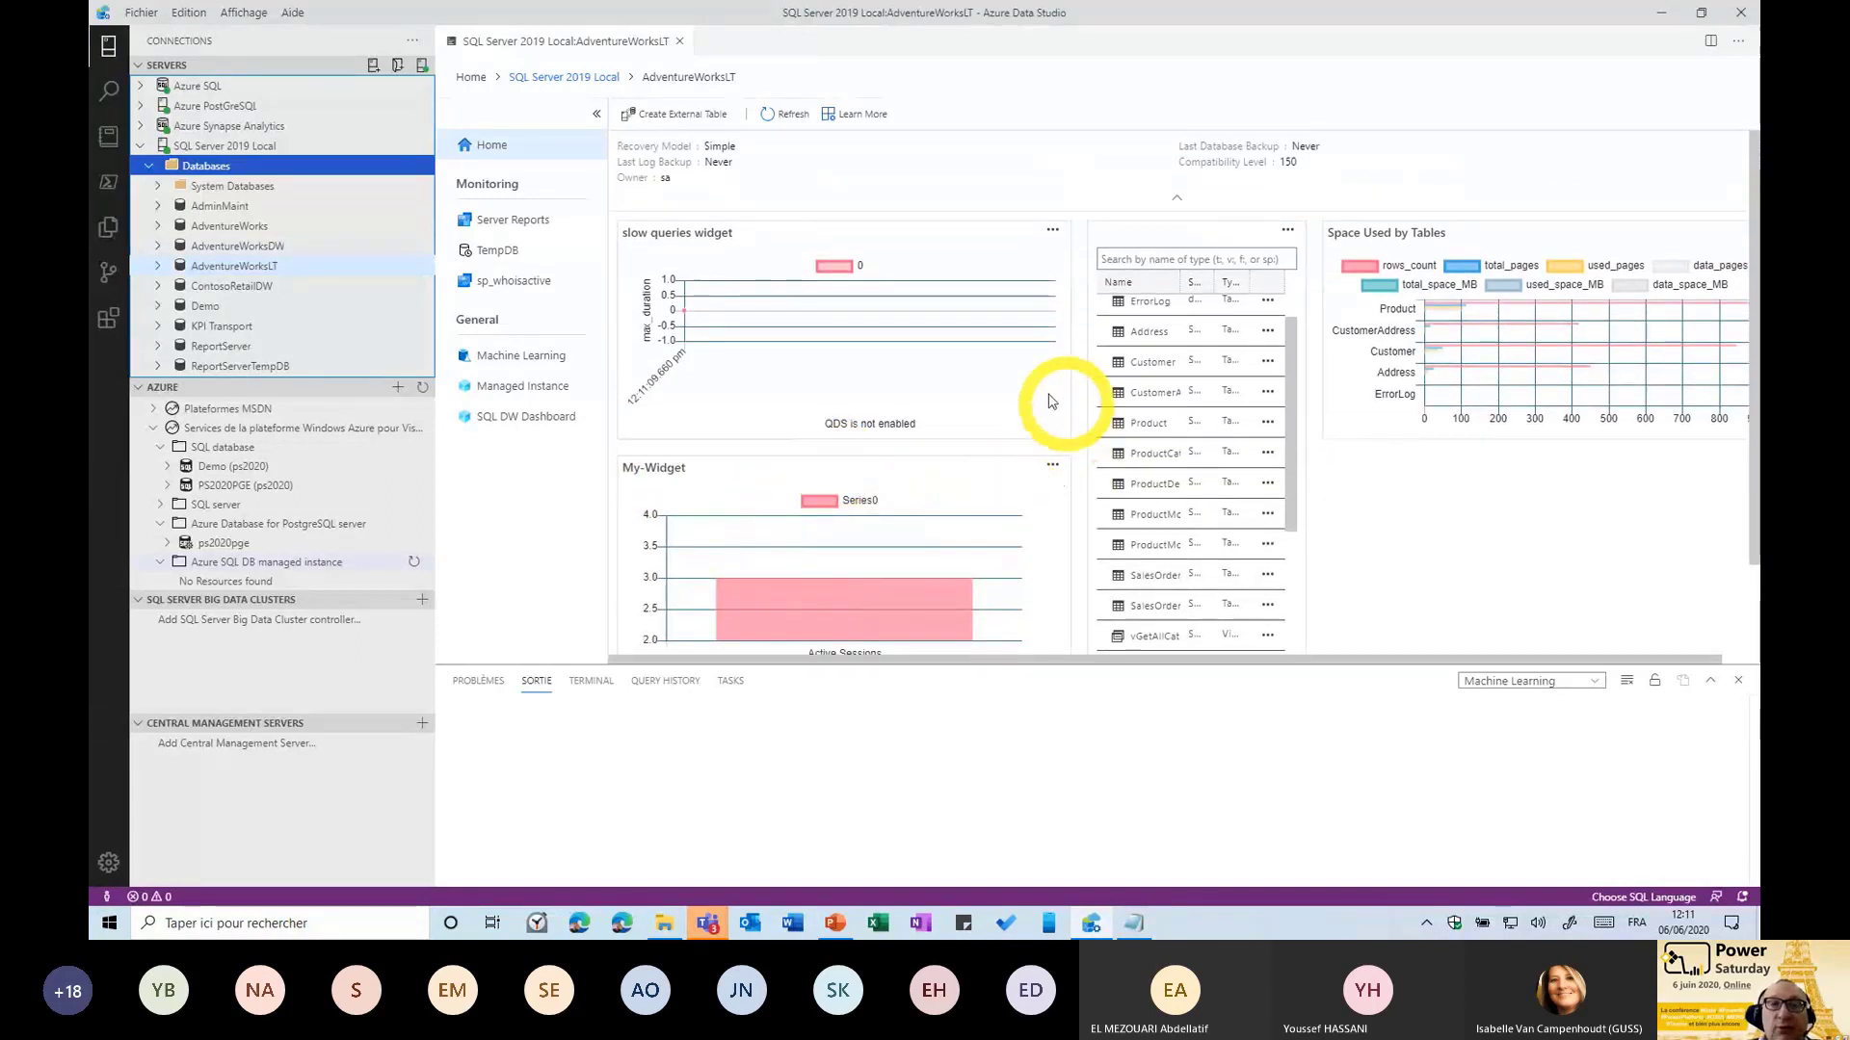
scroll(809, 539, "down", 1)
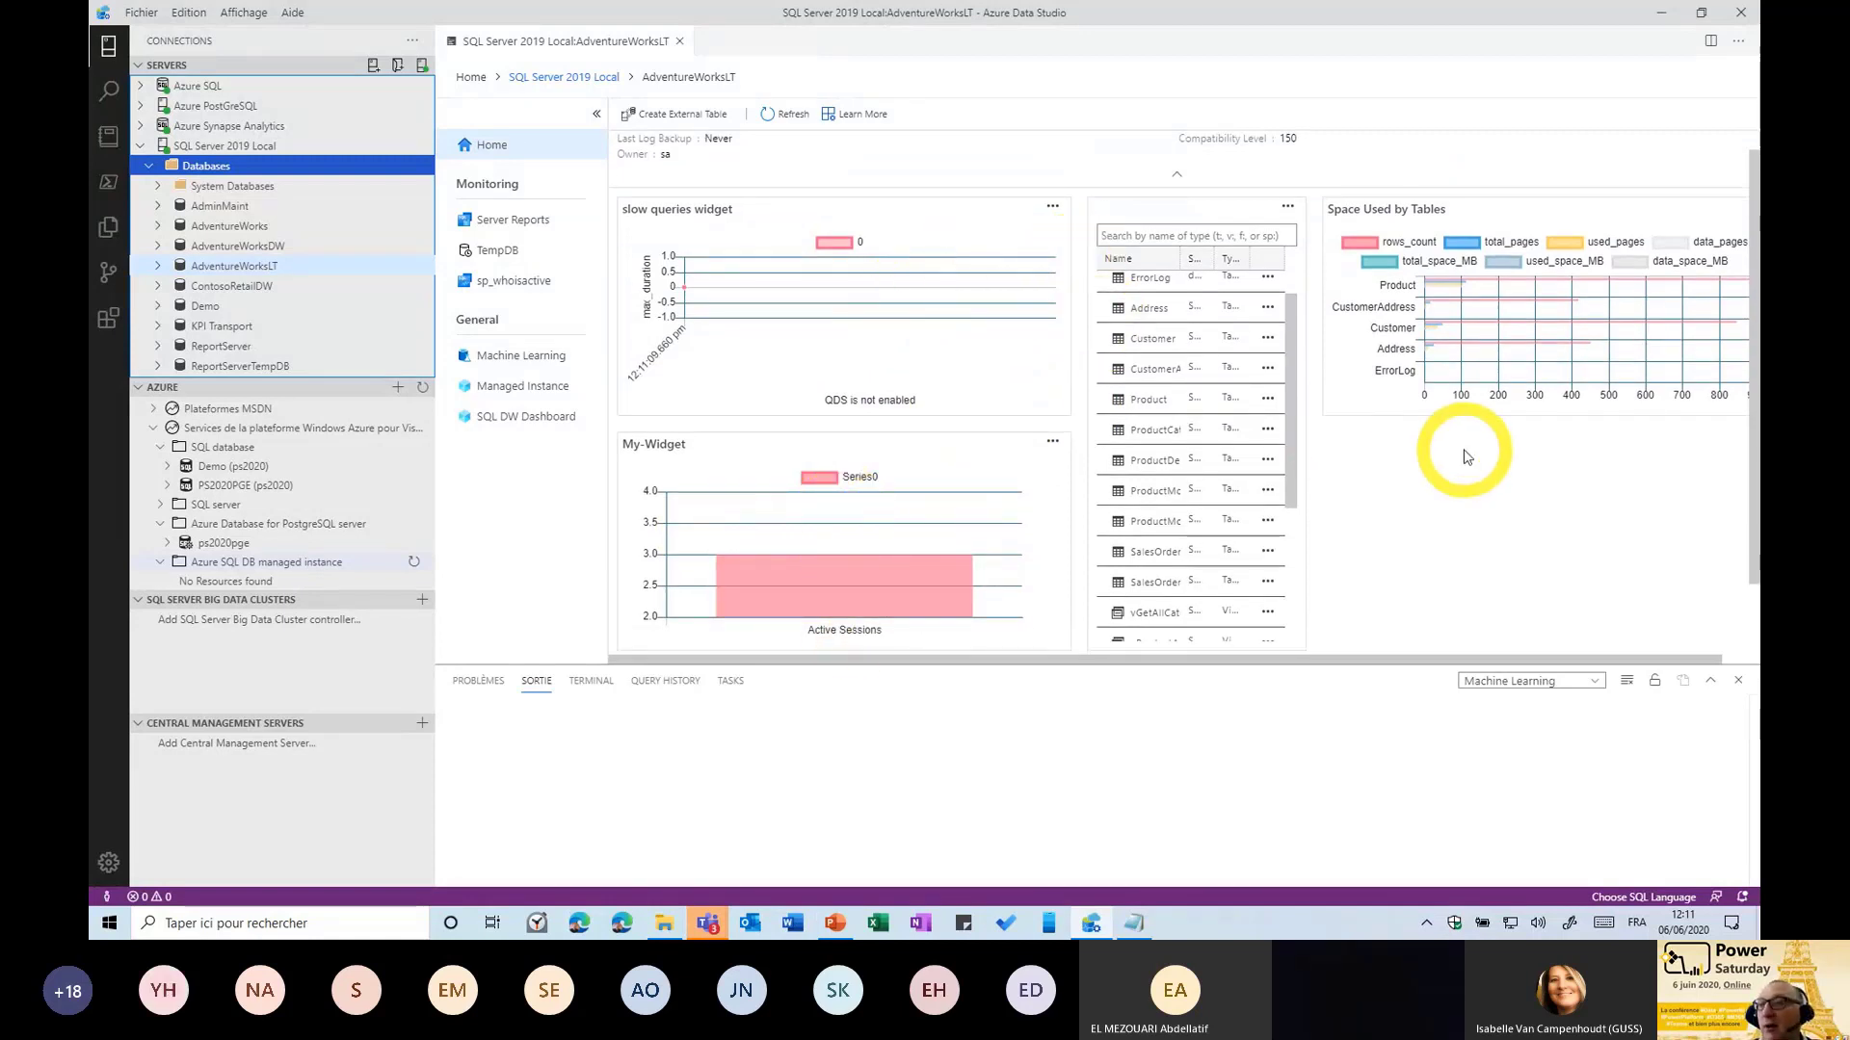
scroll(1048, 330, "up", 1)
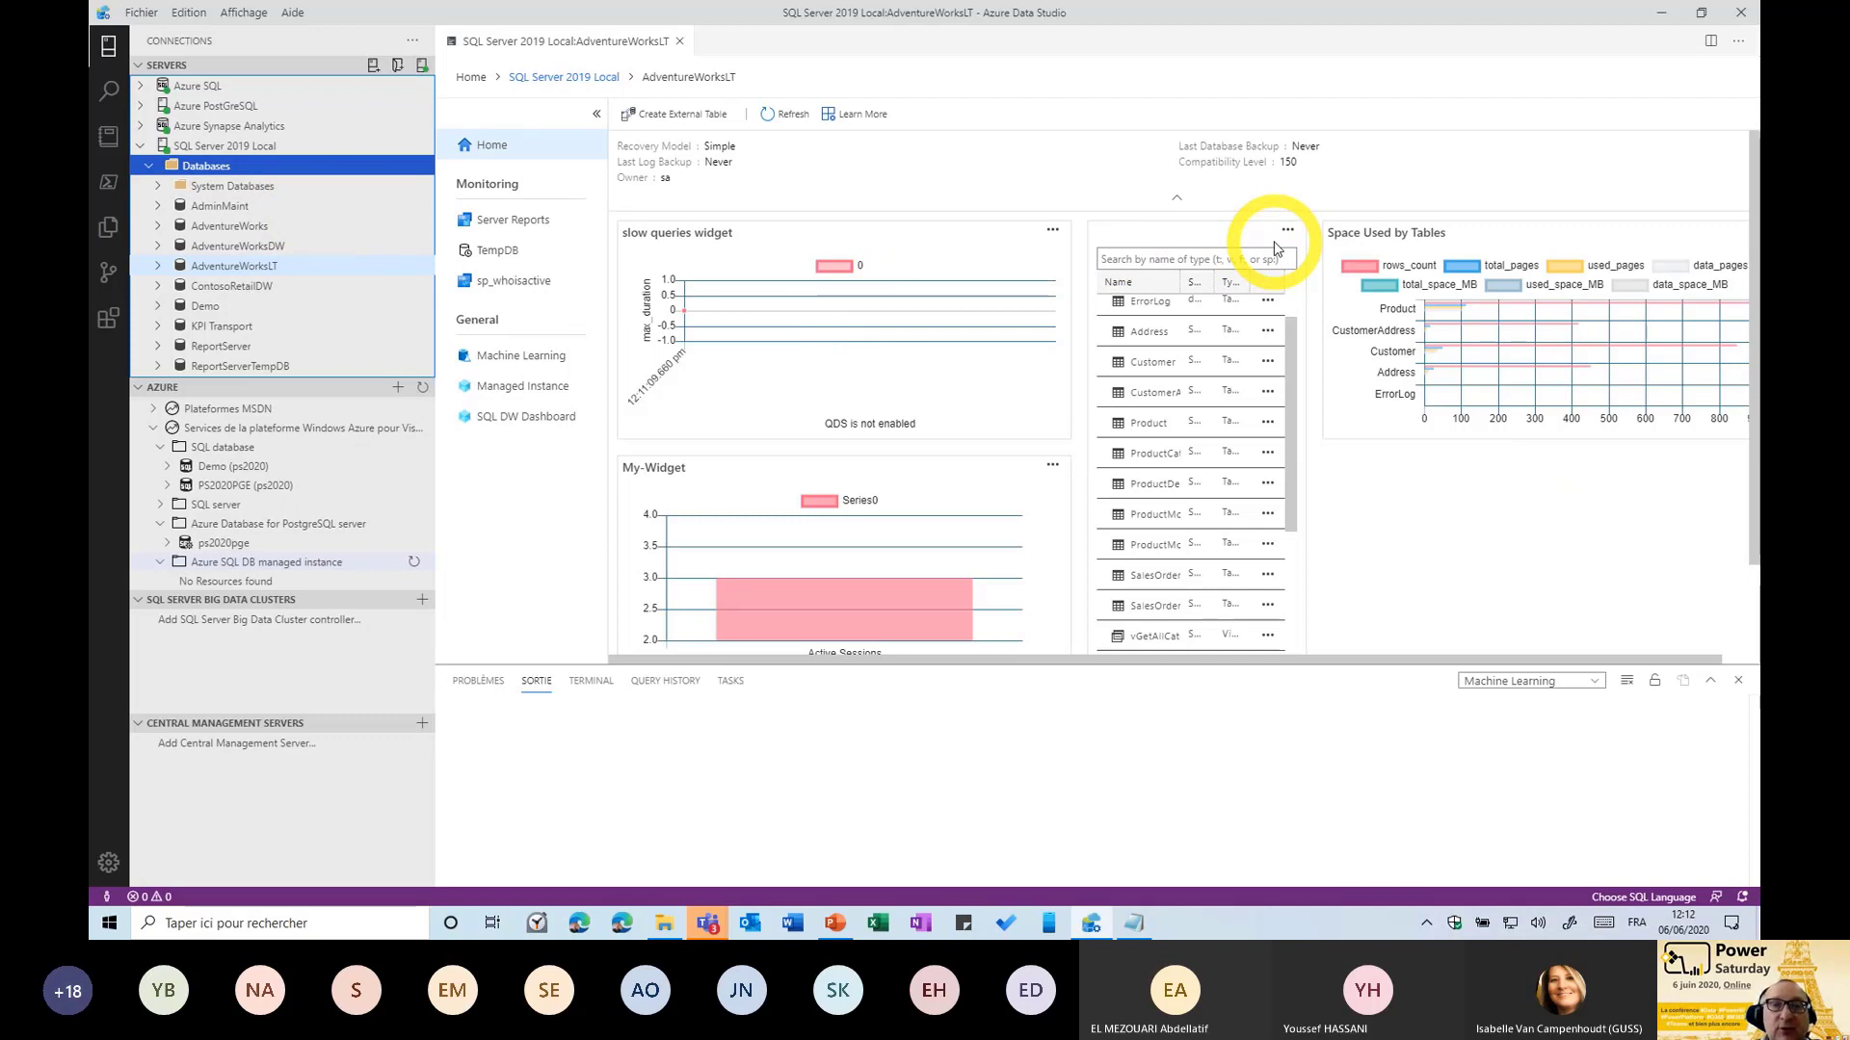
View the slow queries widget's details and look at the actions offered by the Space Used by Tables and table search widgets.
left_click(1052, 231)
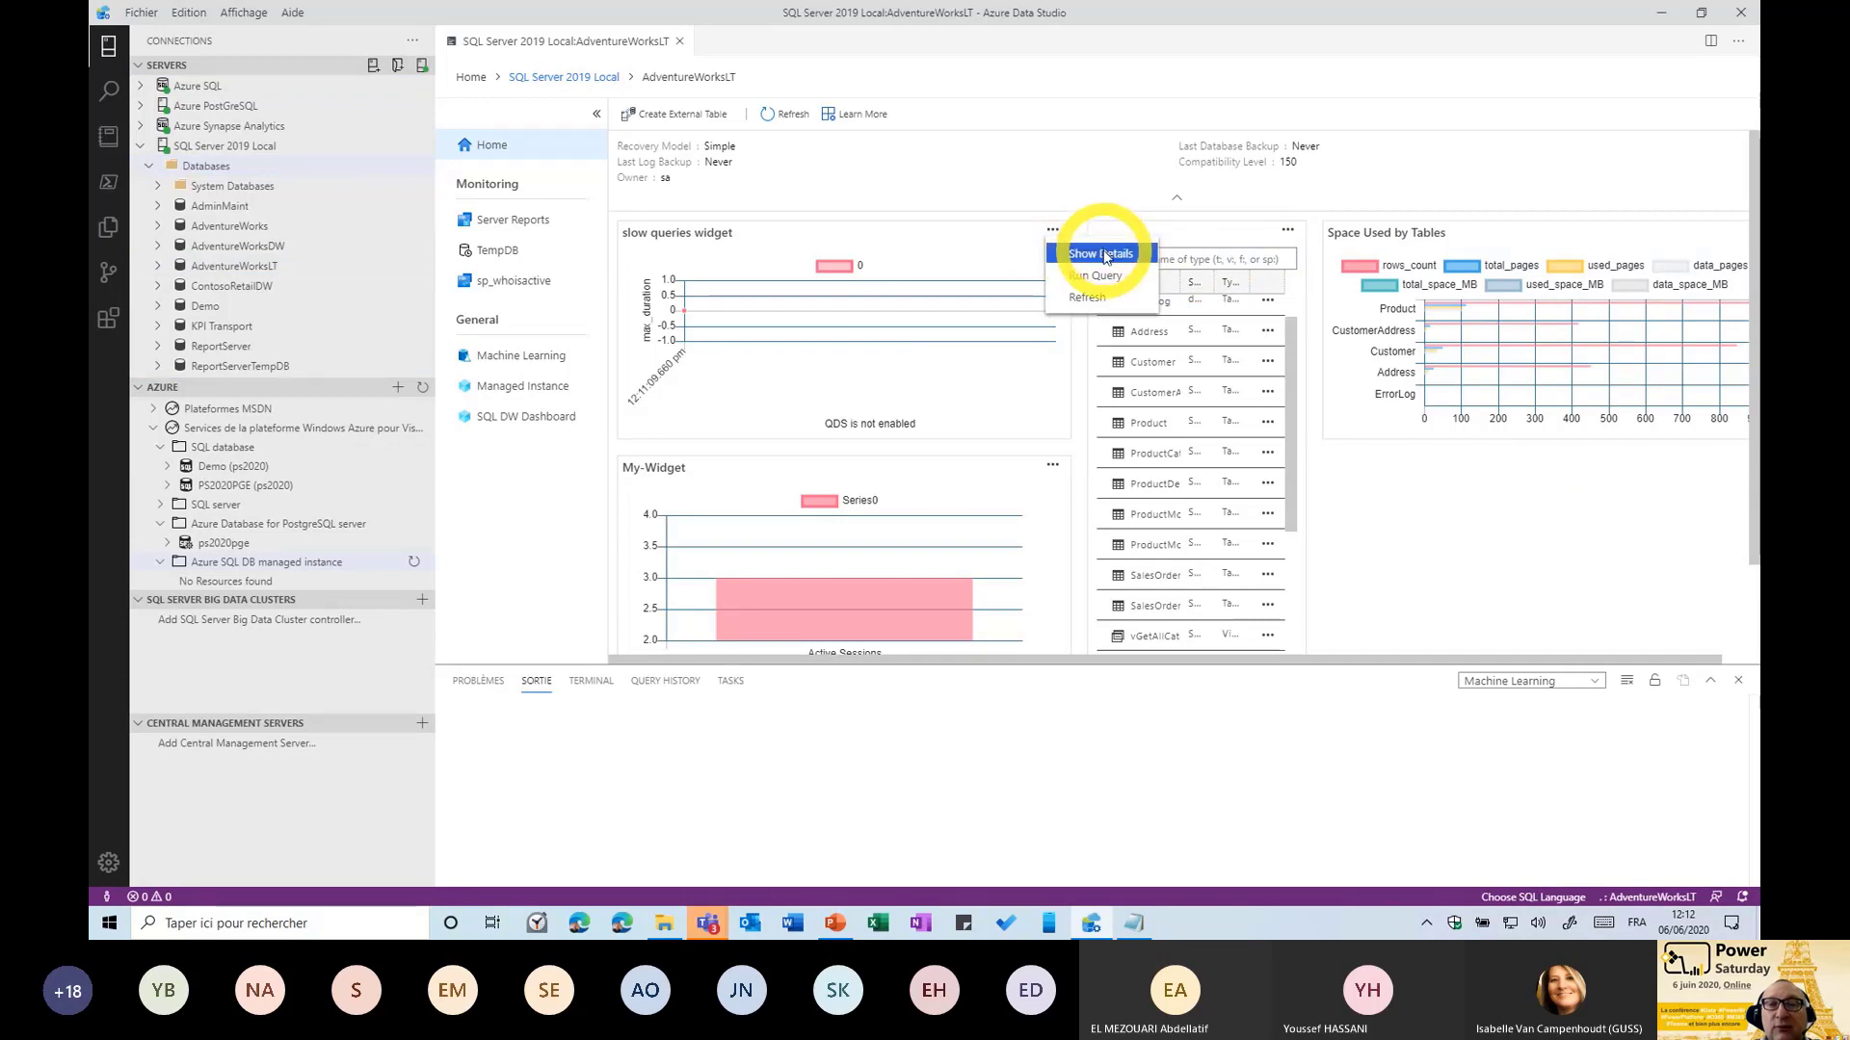
left_click(1104, 255)
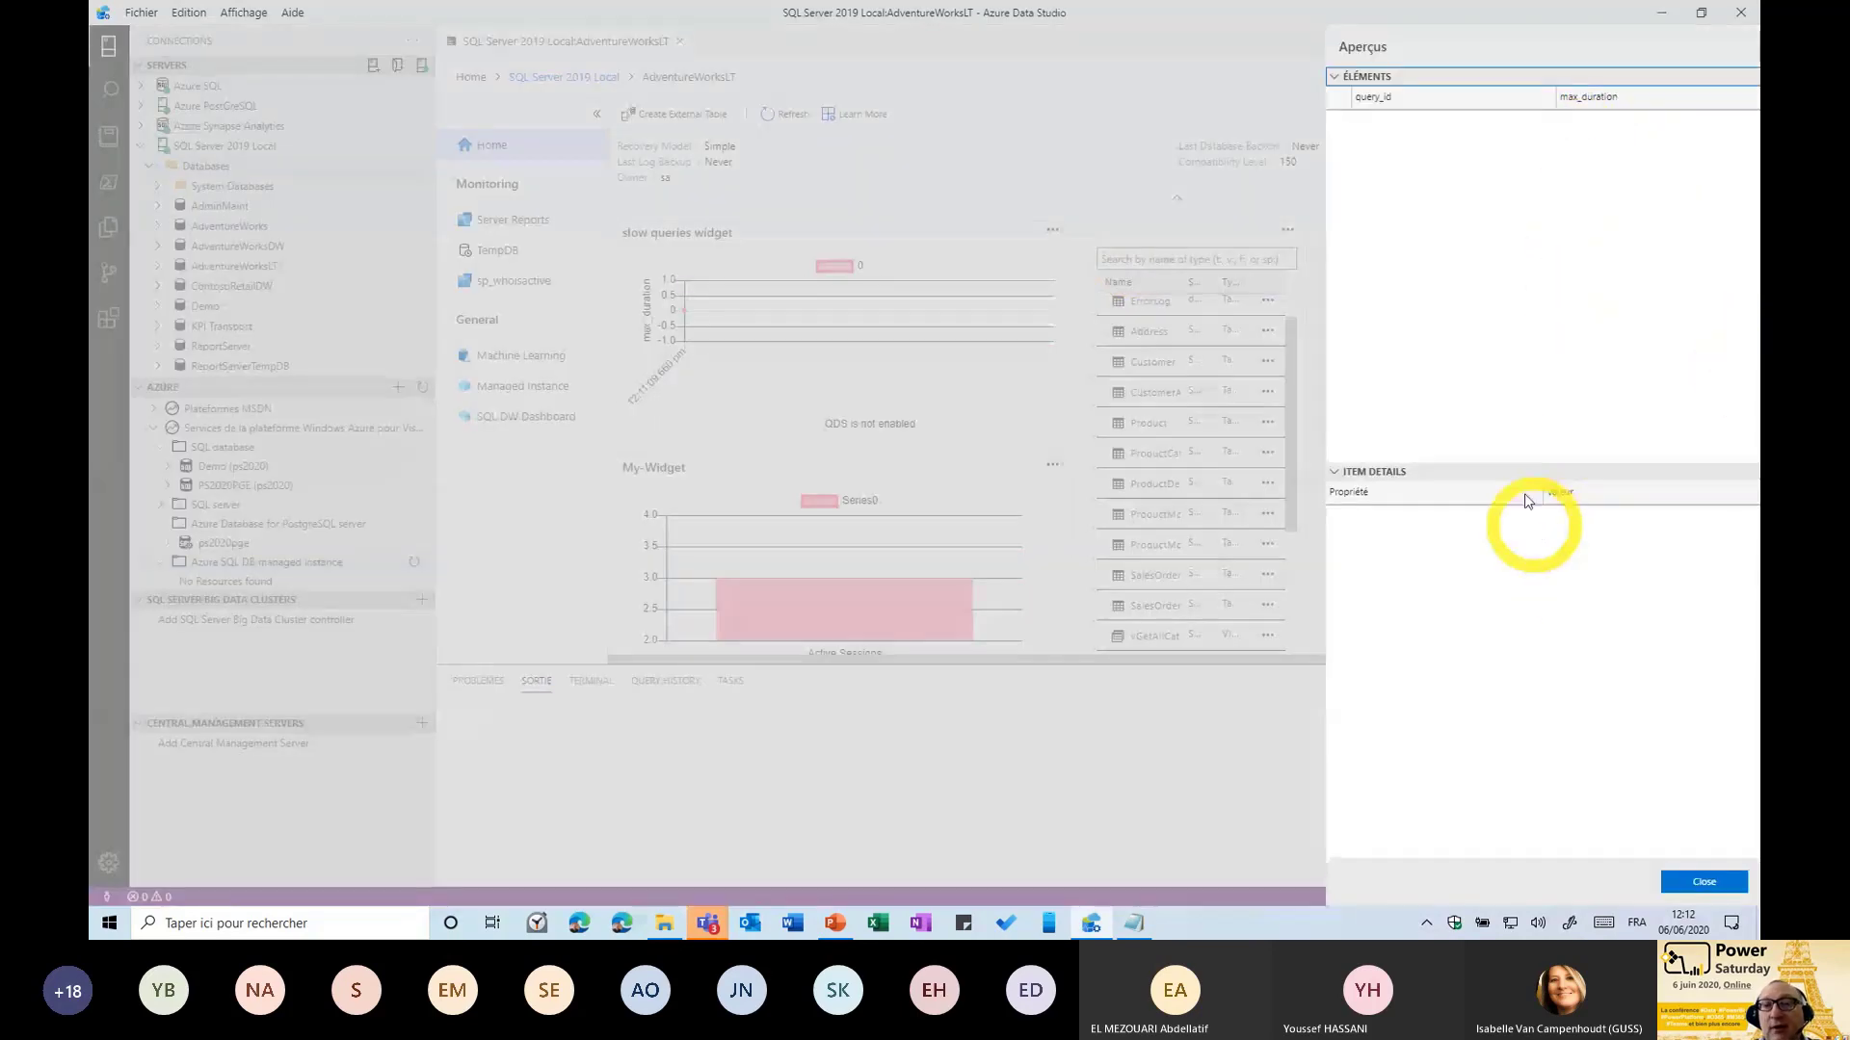
left_click(1704, 882)
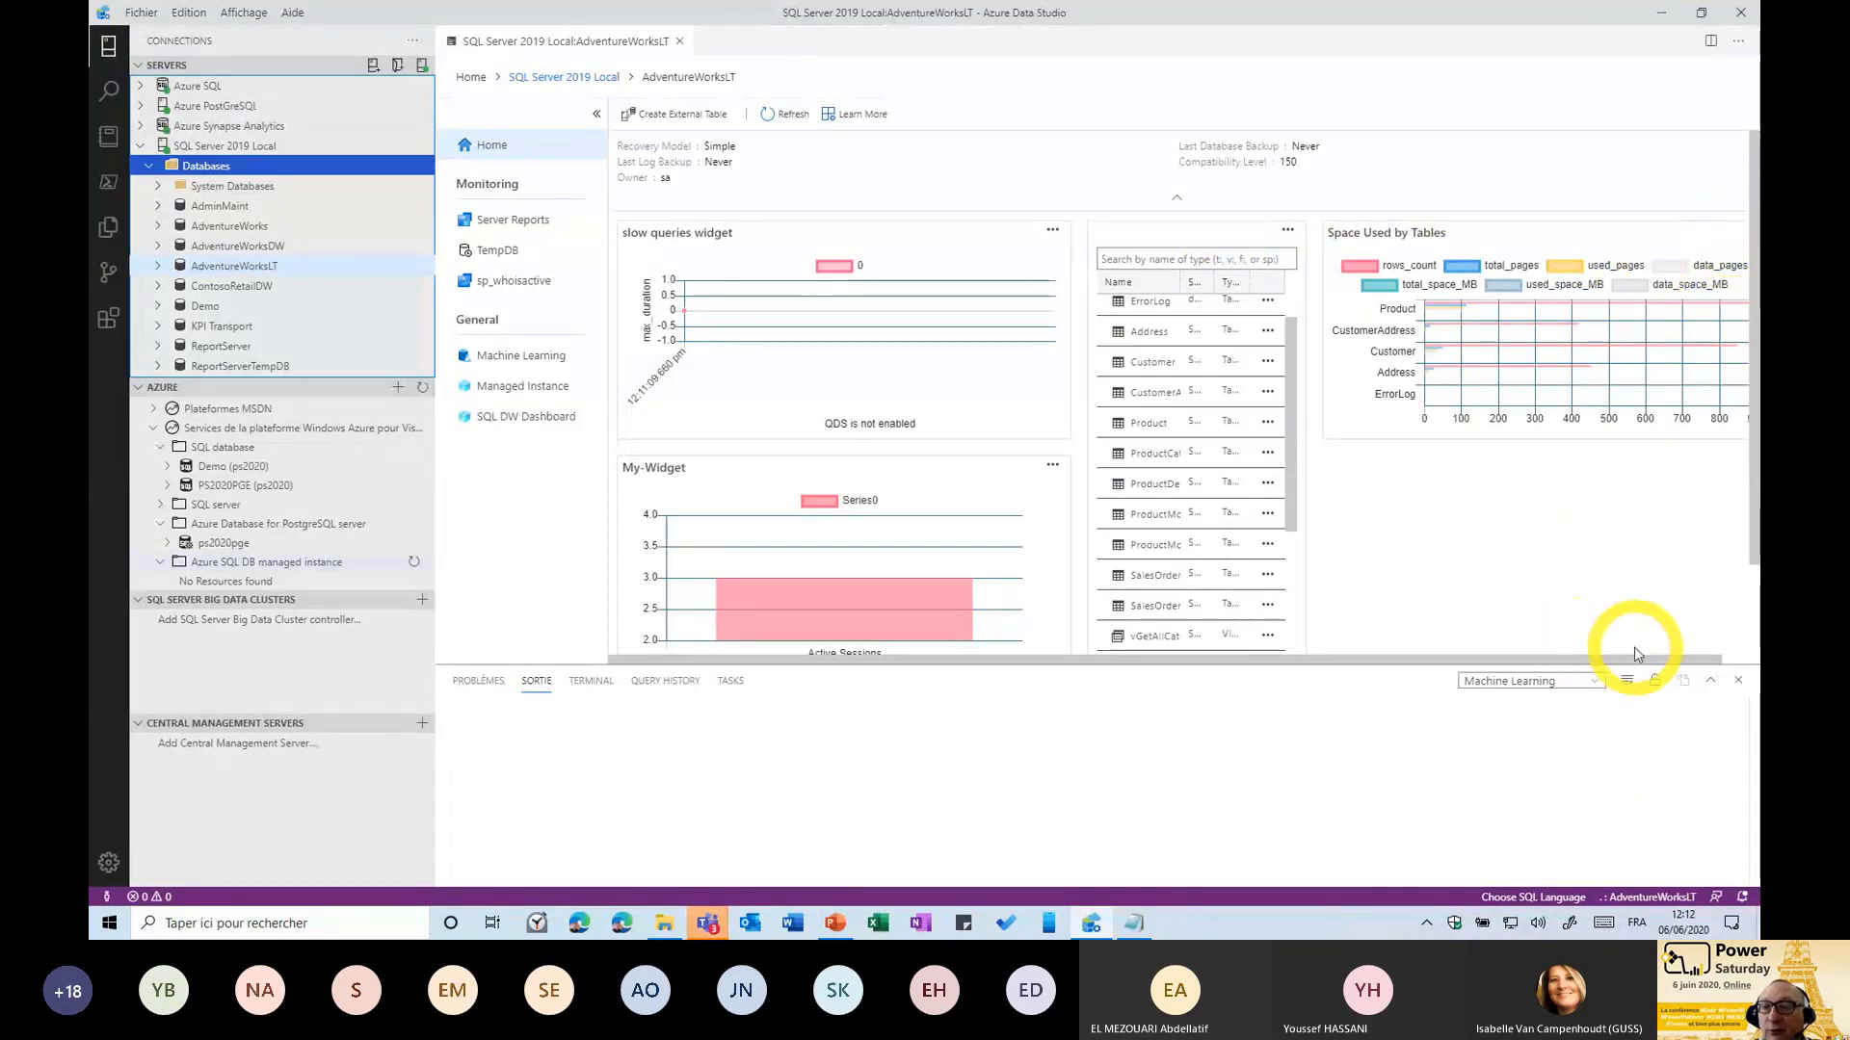
left_click_drag(1638, 658, 1666, 659)
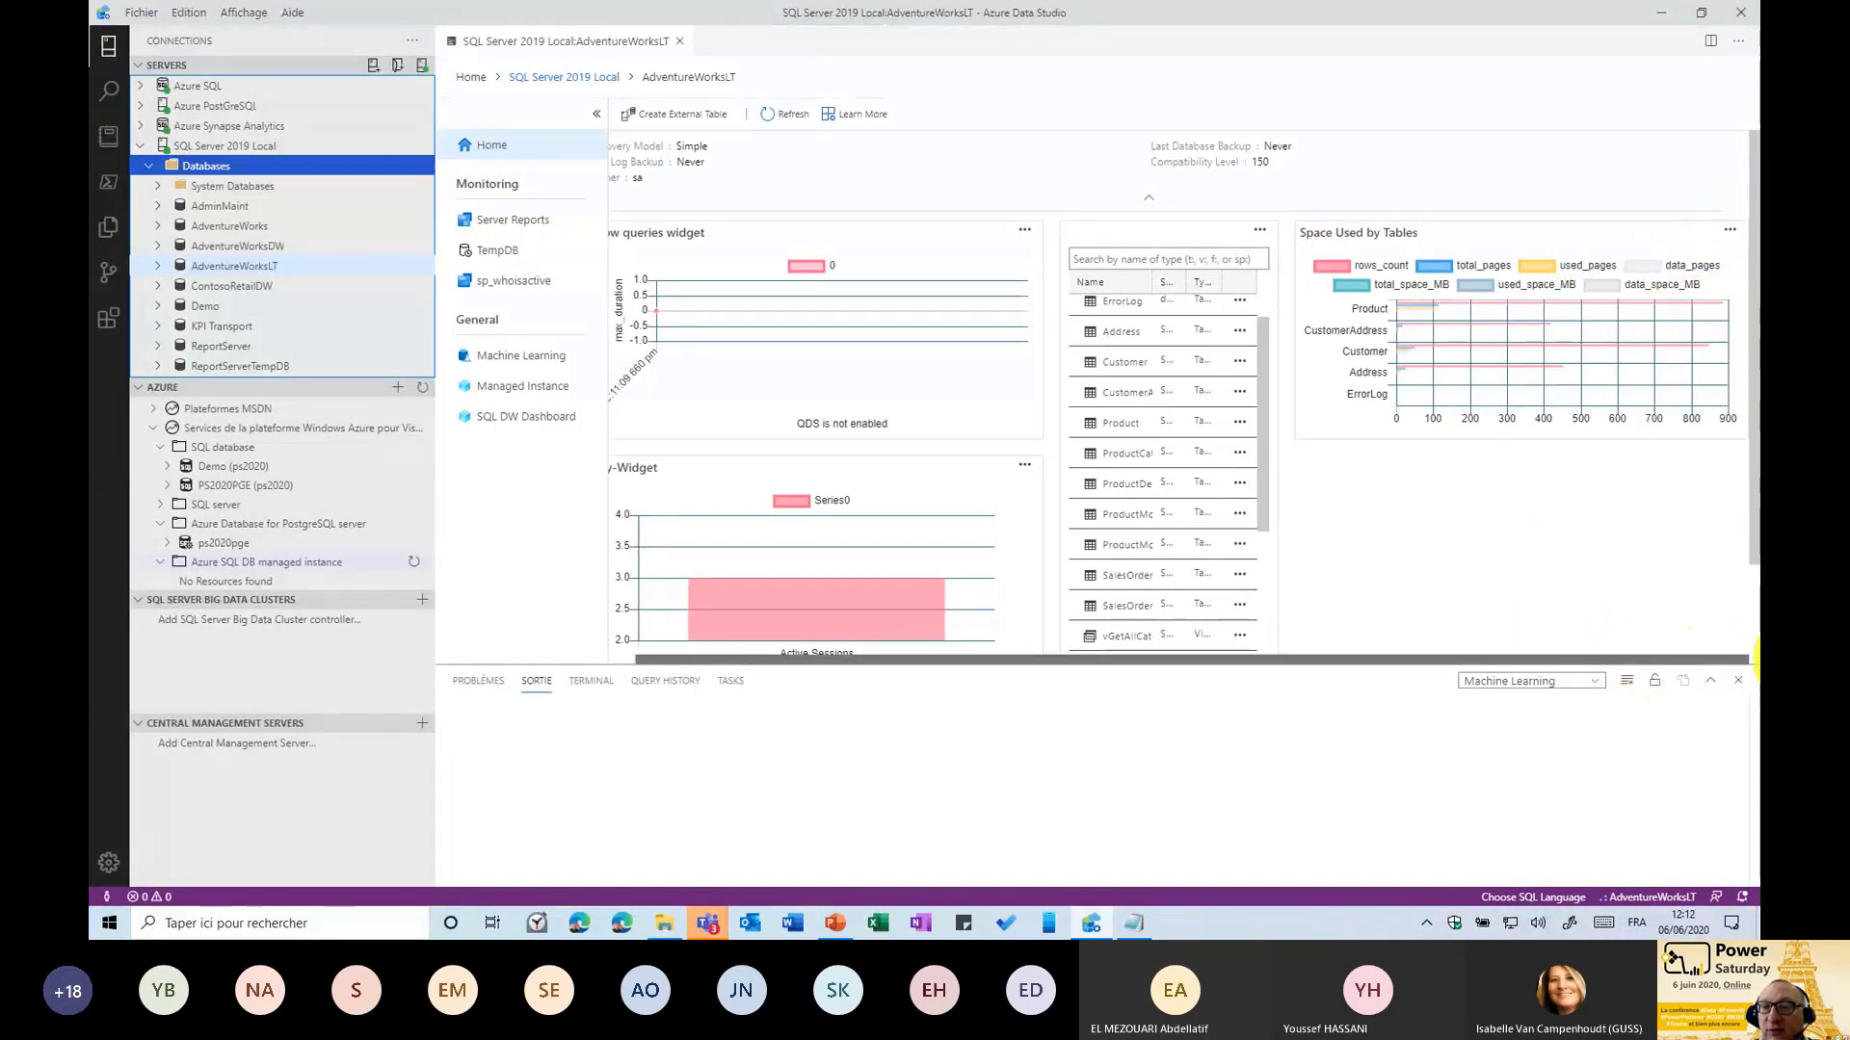
left_click(1729, 234)
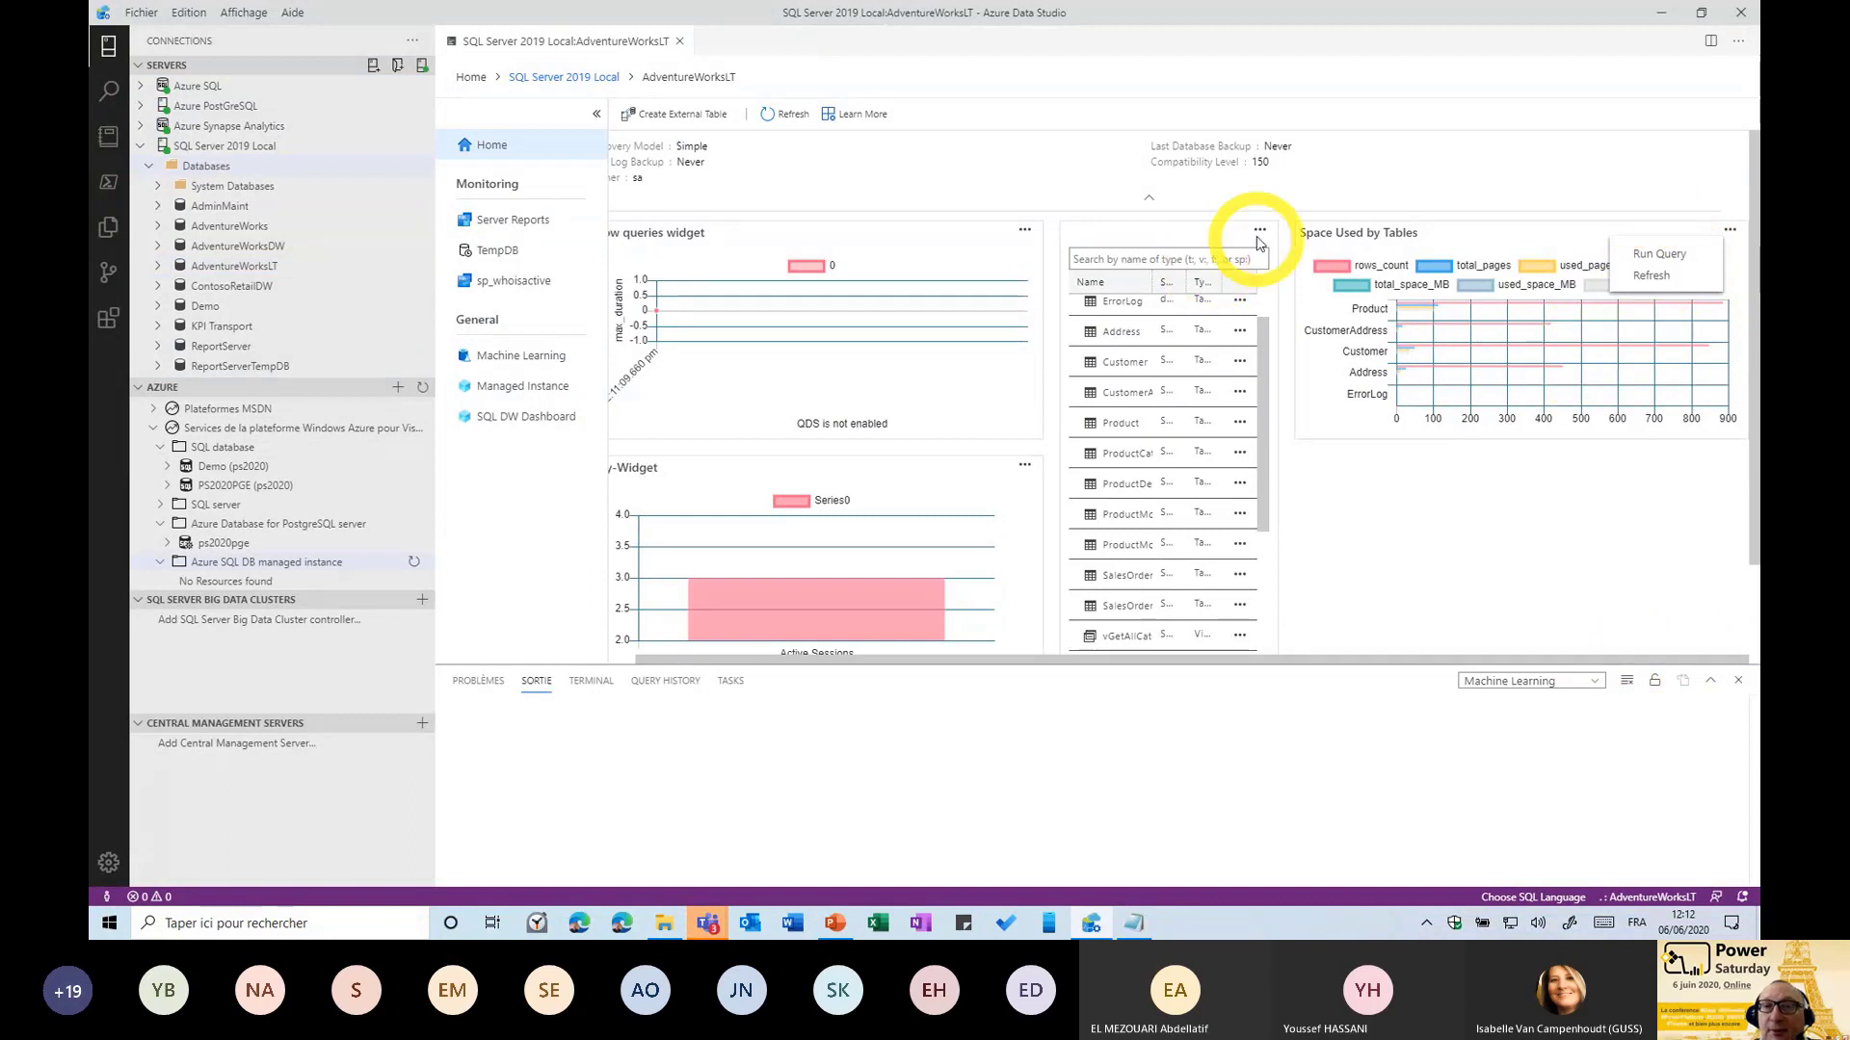
key("Escape")
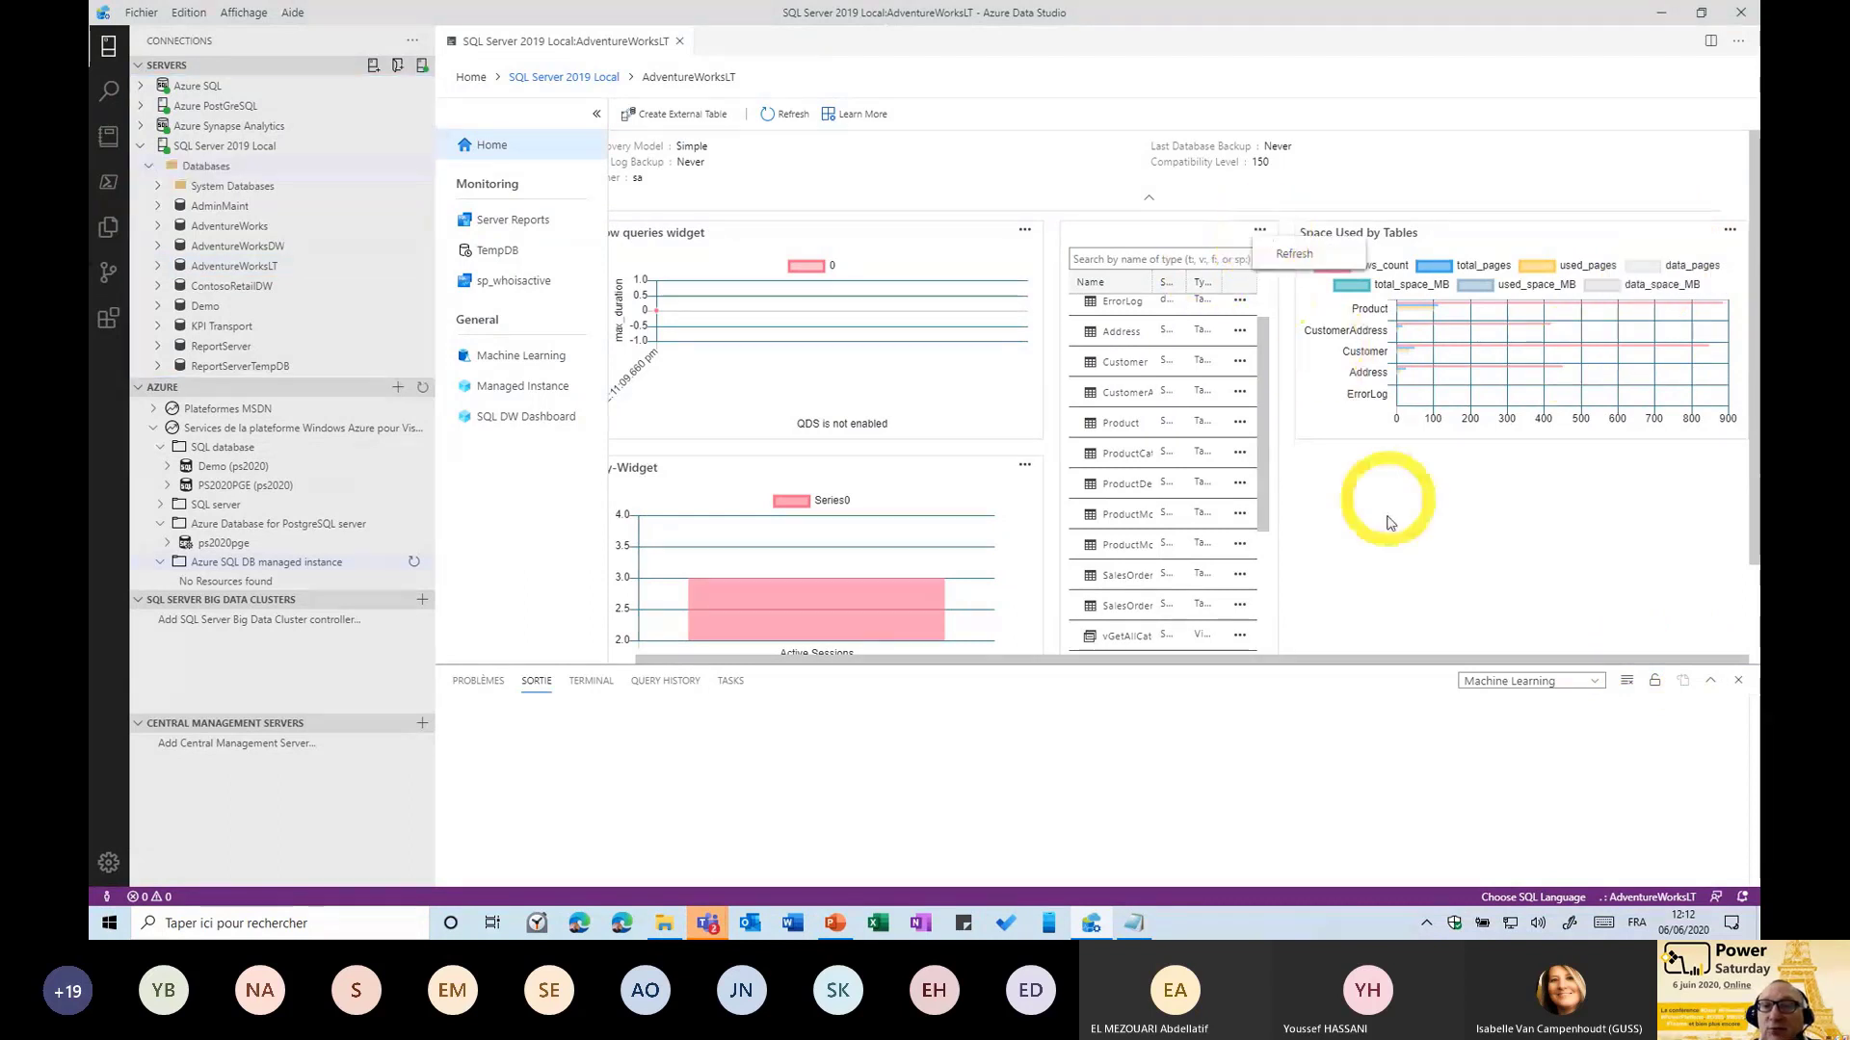
Open a new query on the AdventureWorksLT database and write "select color, count(*) FROM".
left_click(872, 369)
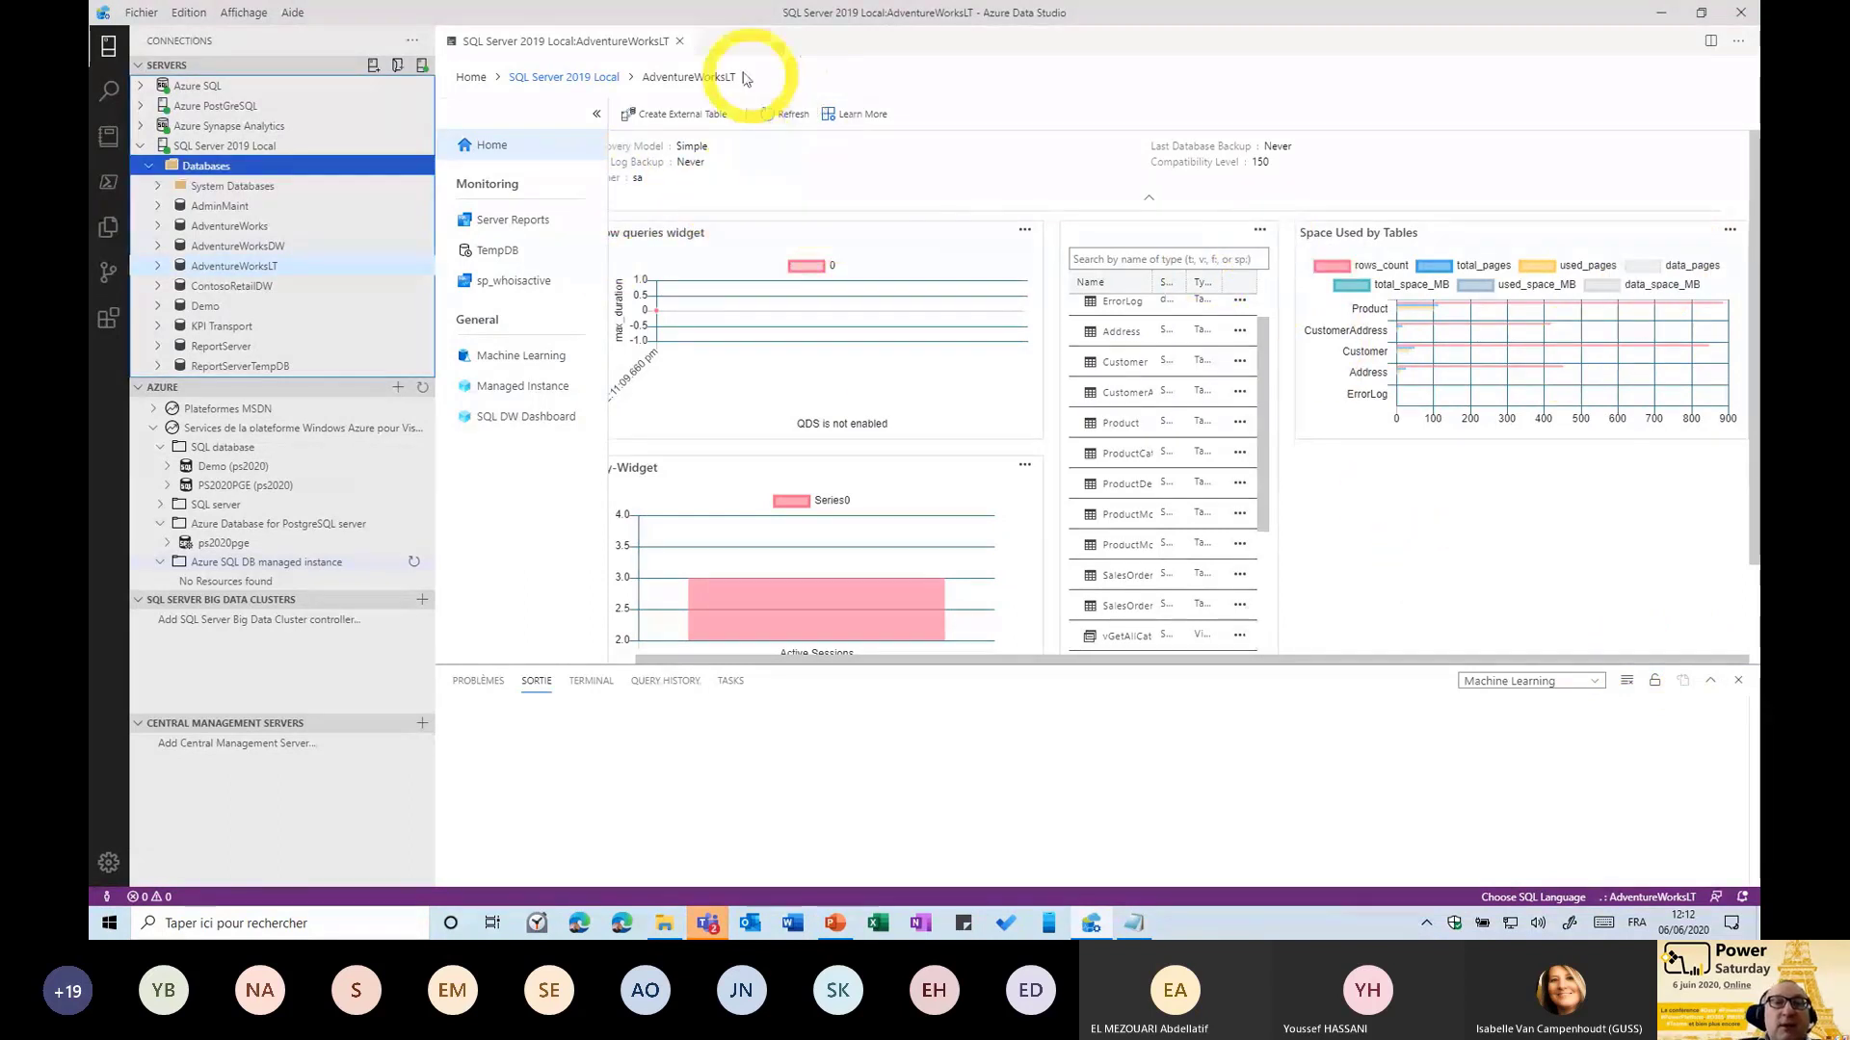
right_click(318, 270)
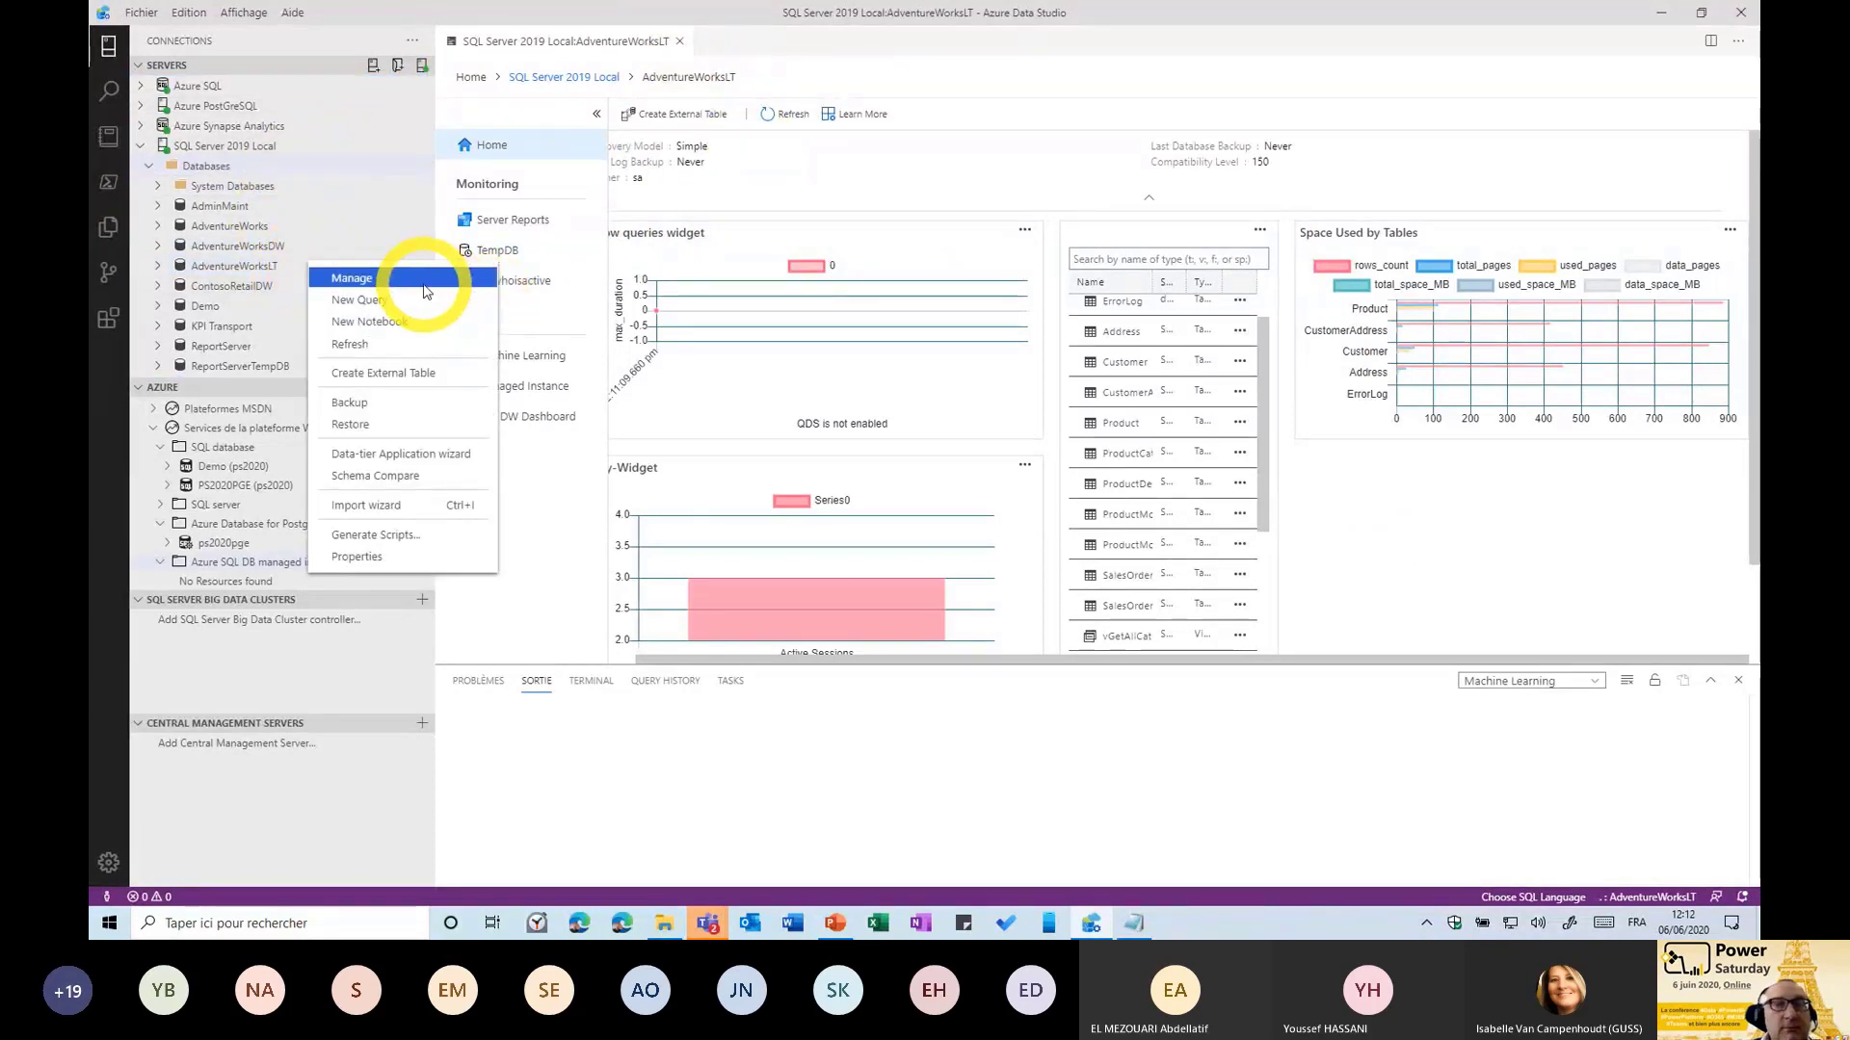
left_click(380, 305)
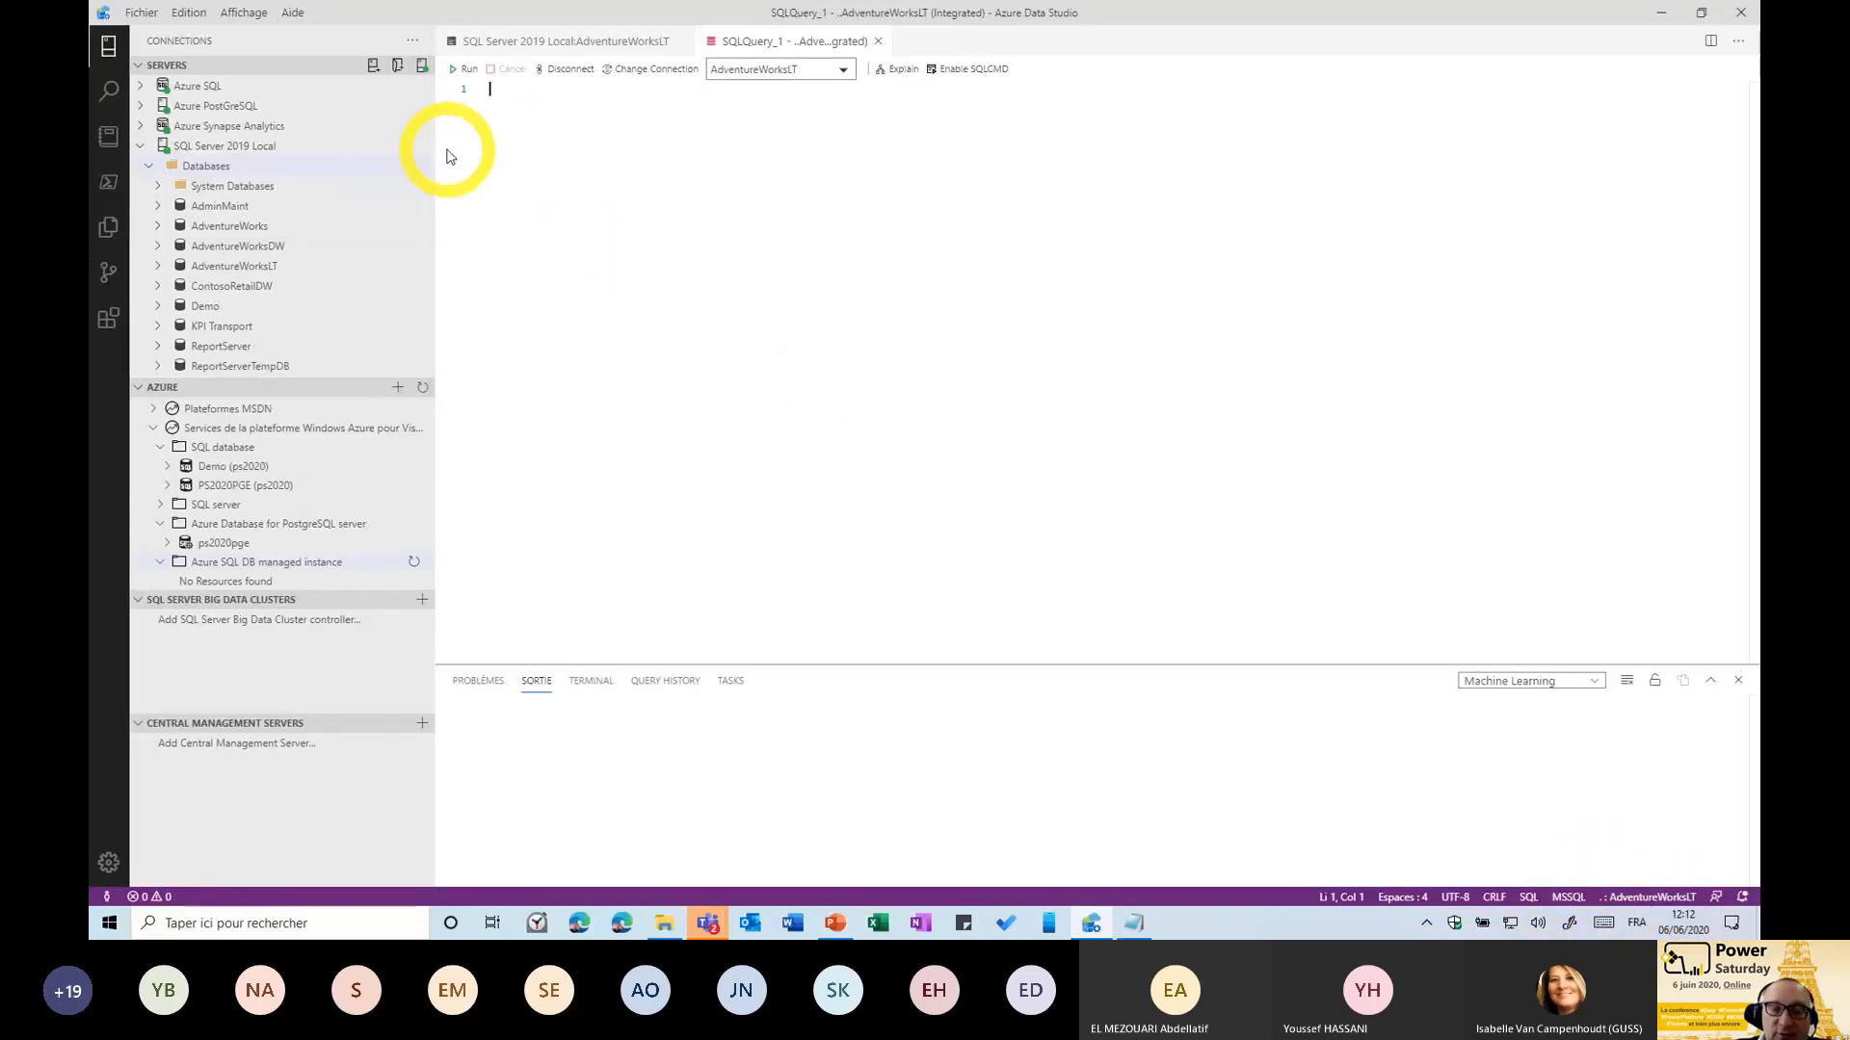
type("select c")
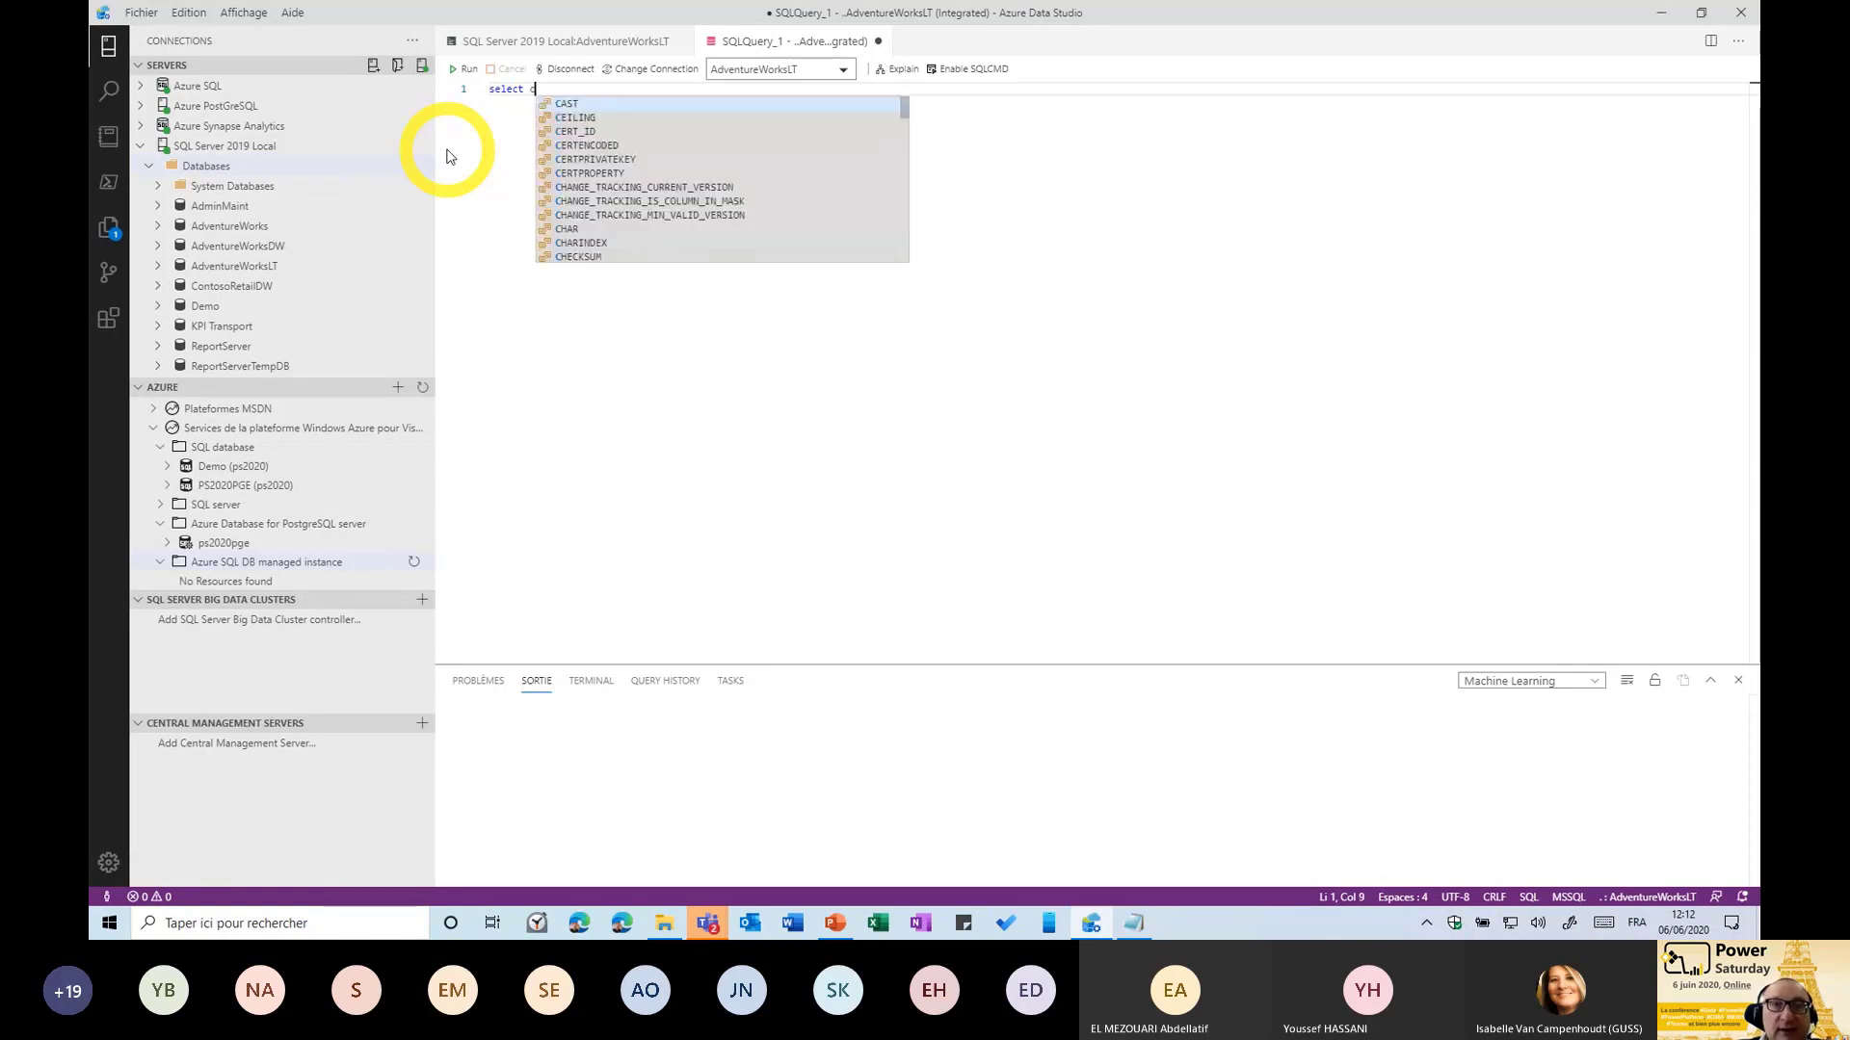
type("olor")
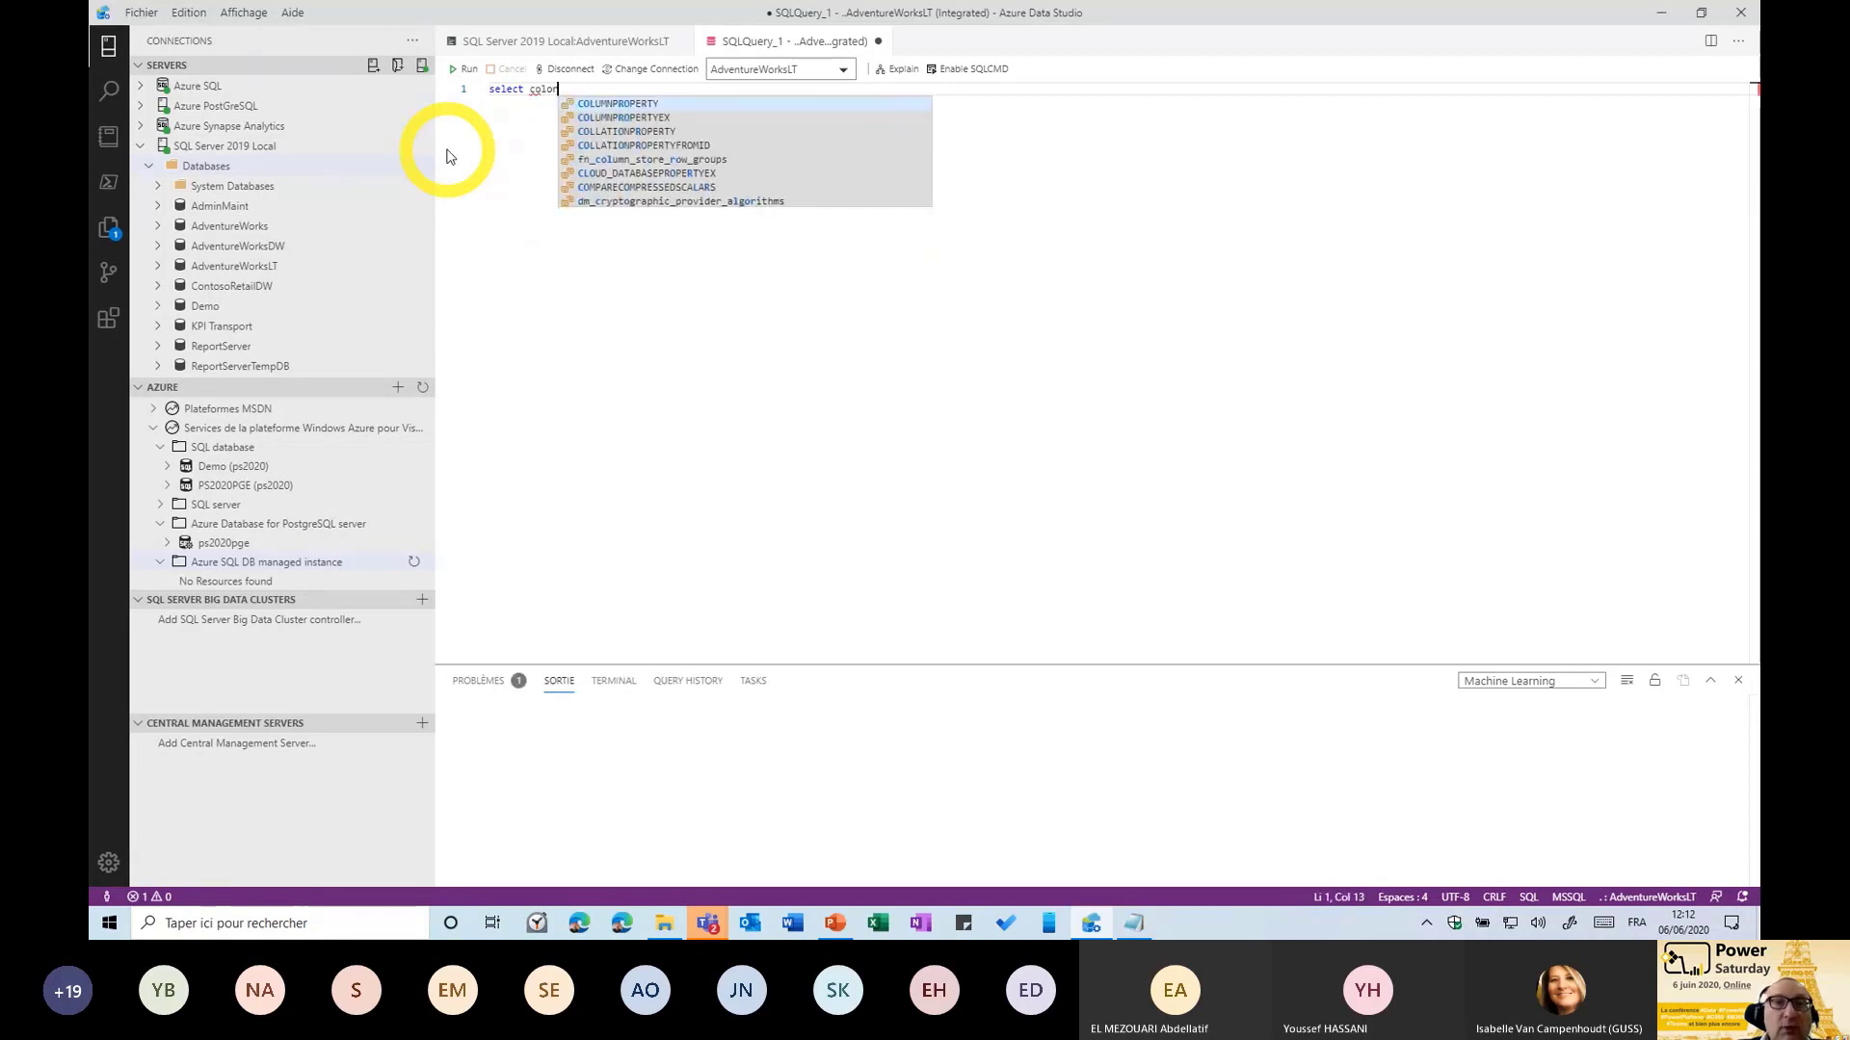
type(", coun")
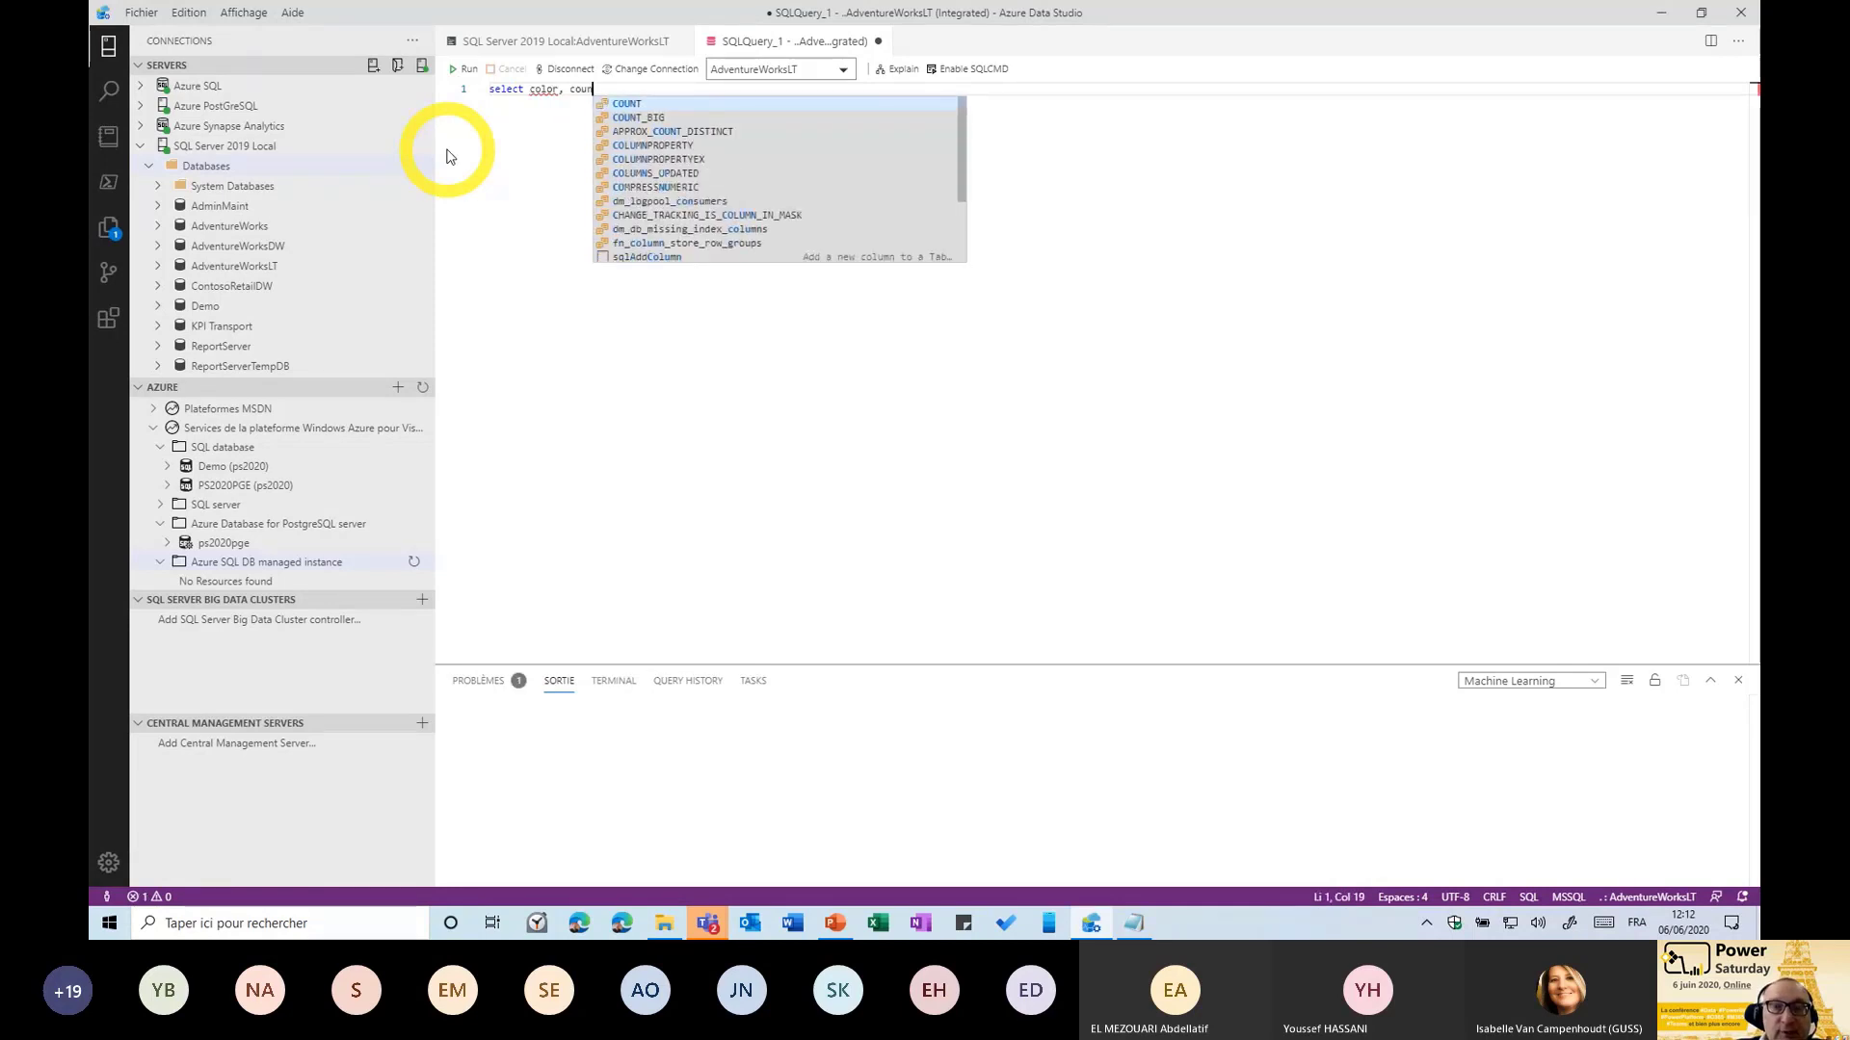
type("t(")
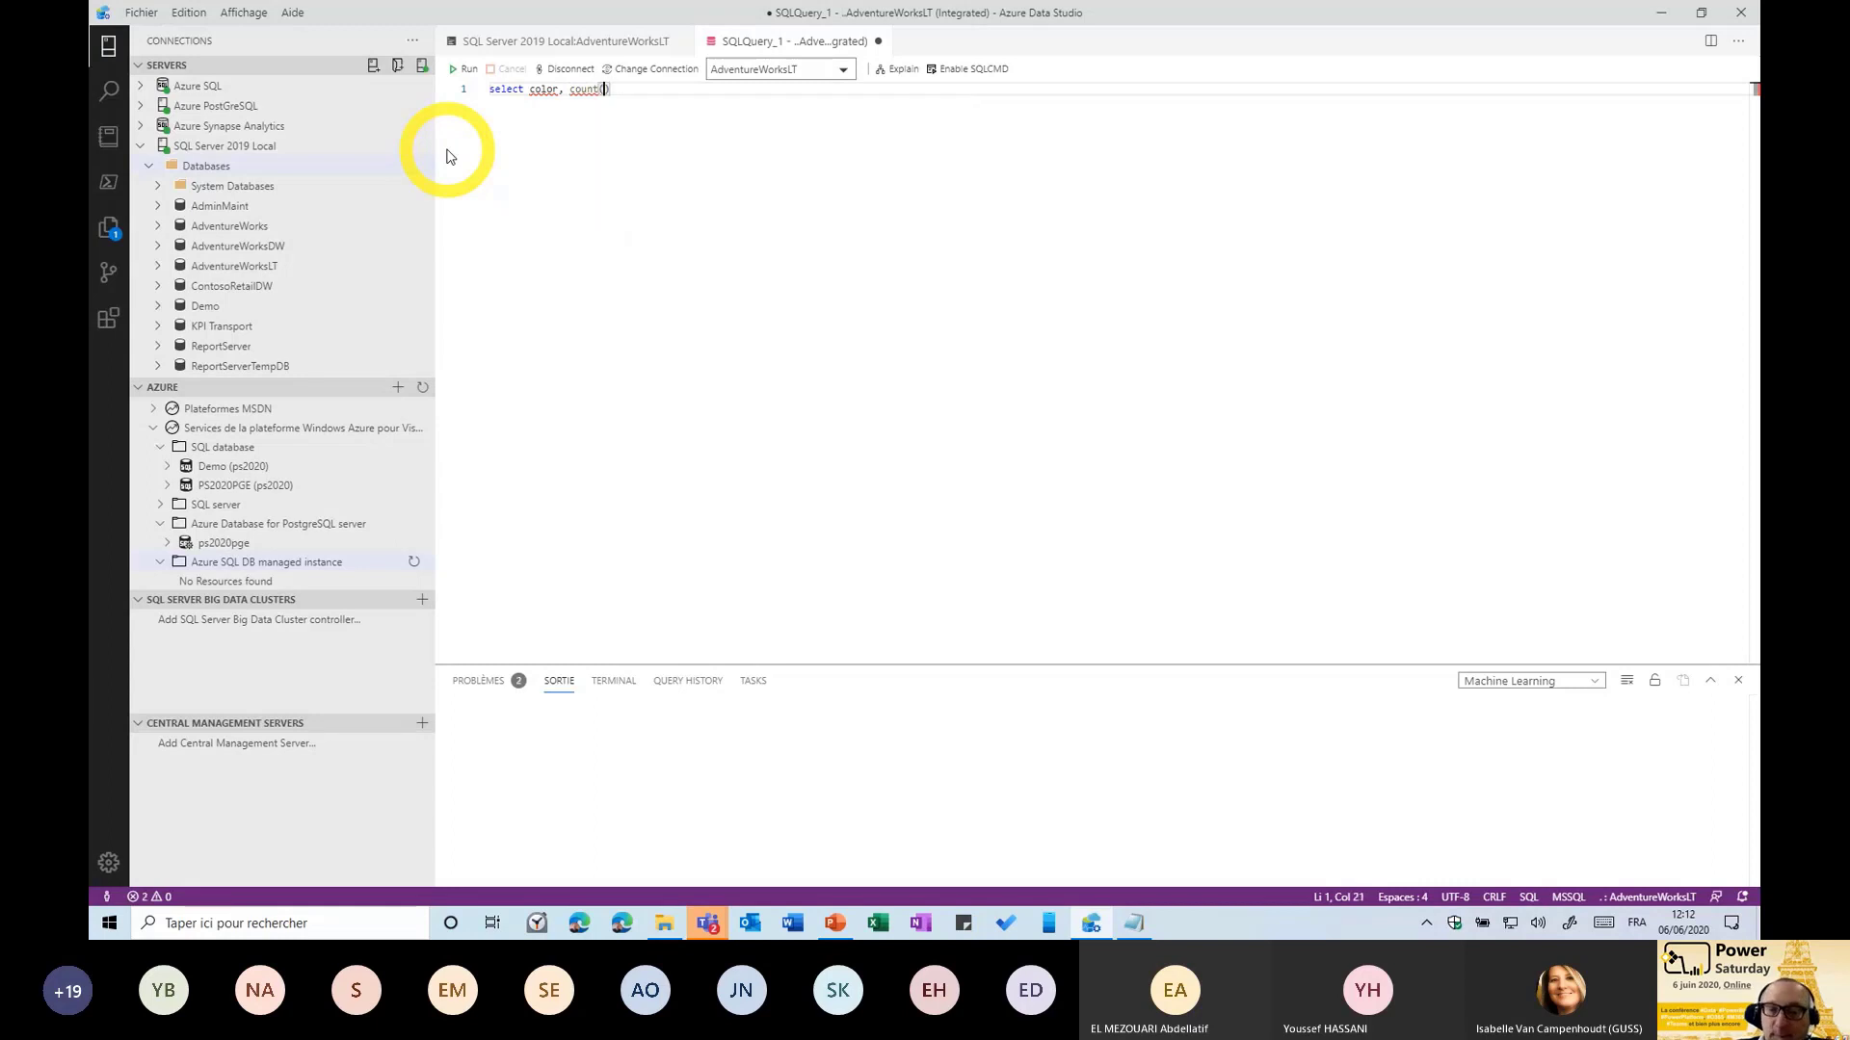
type("*) fro")
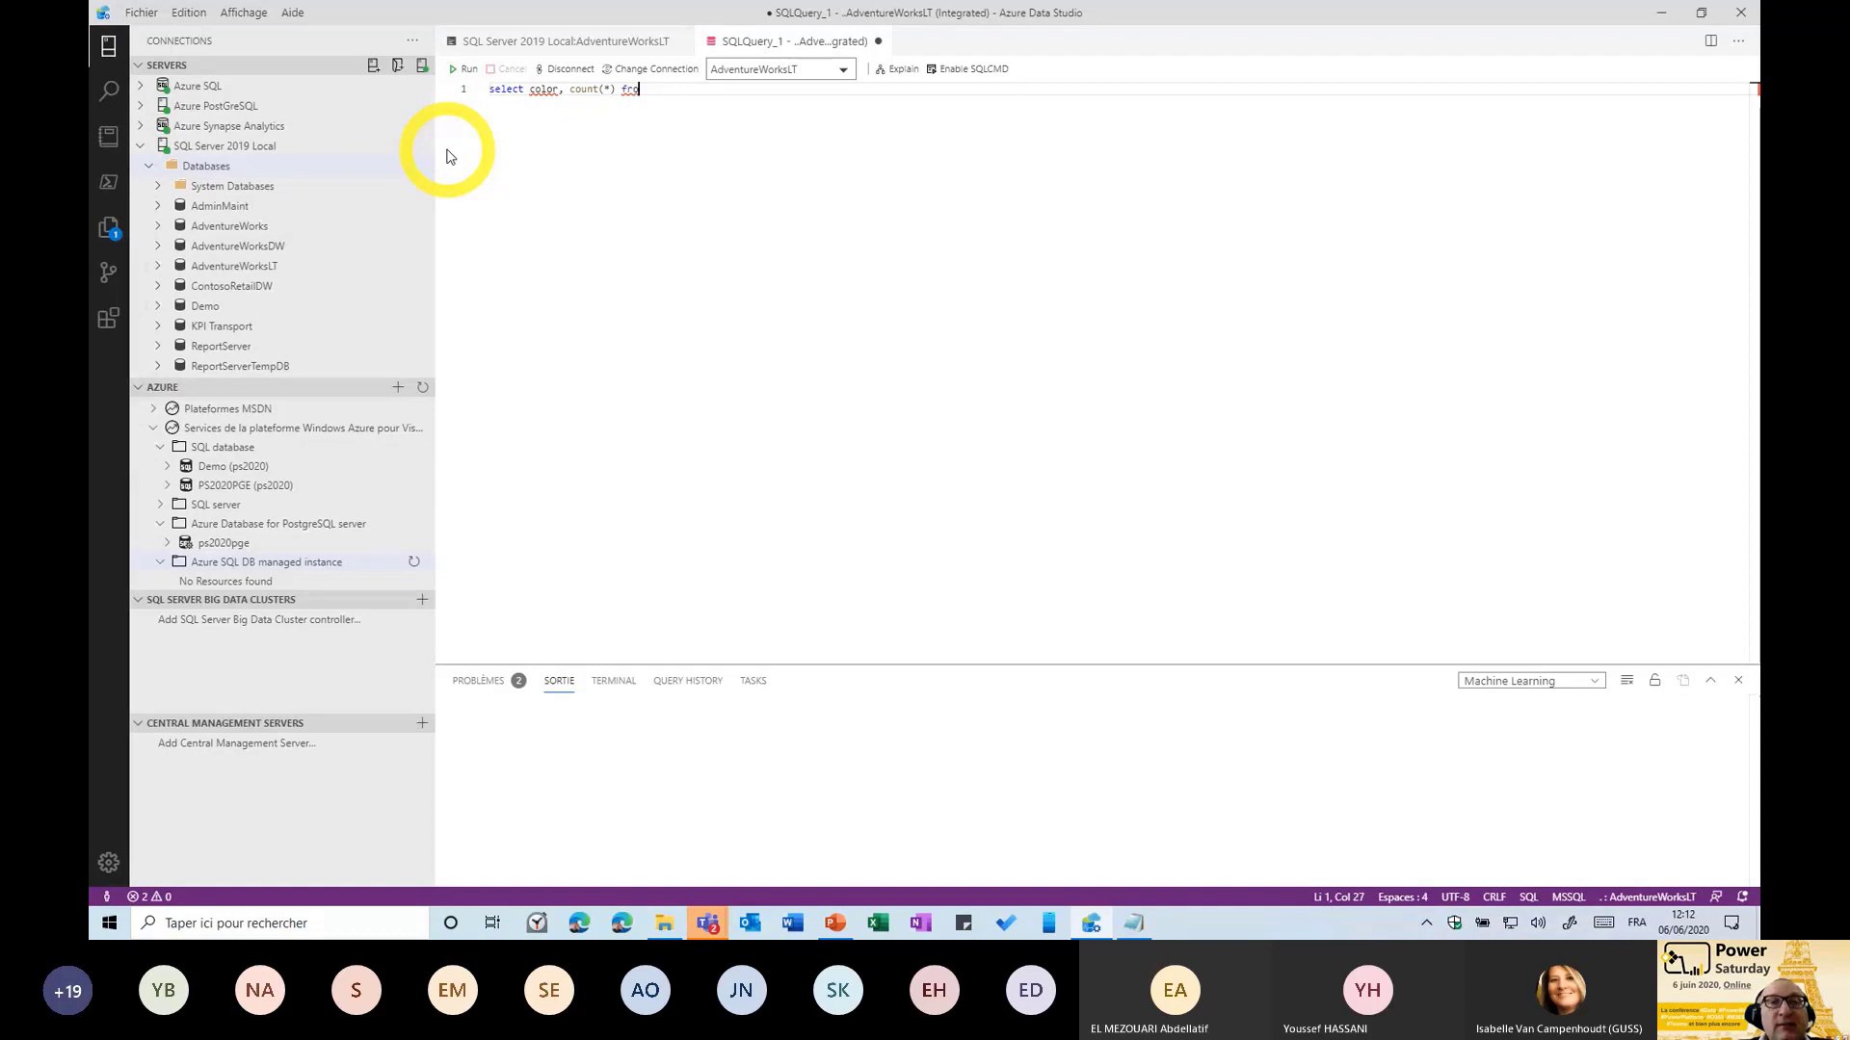
type("m o")
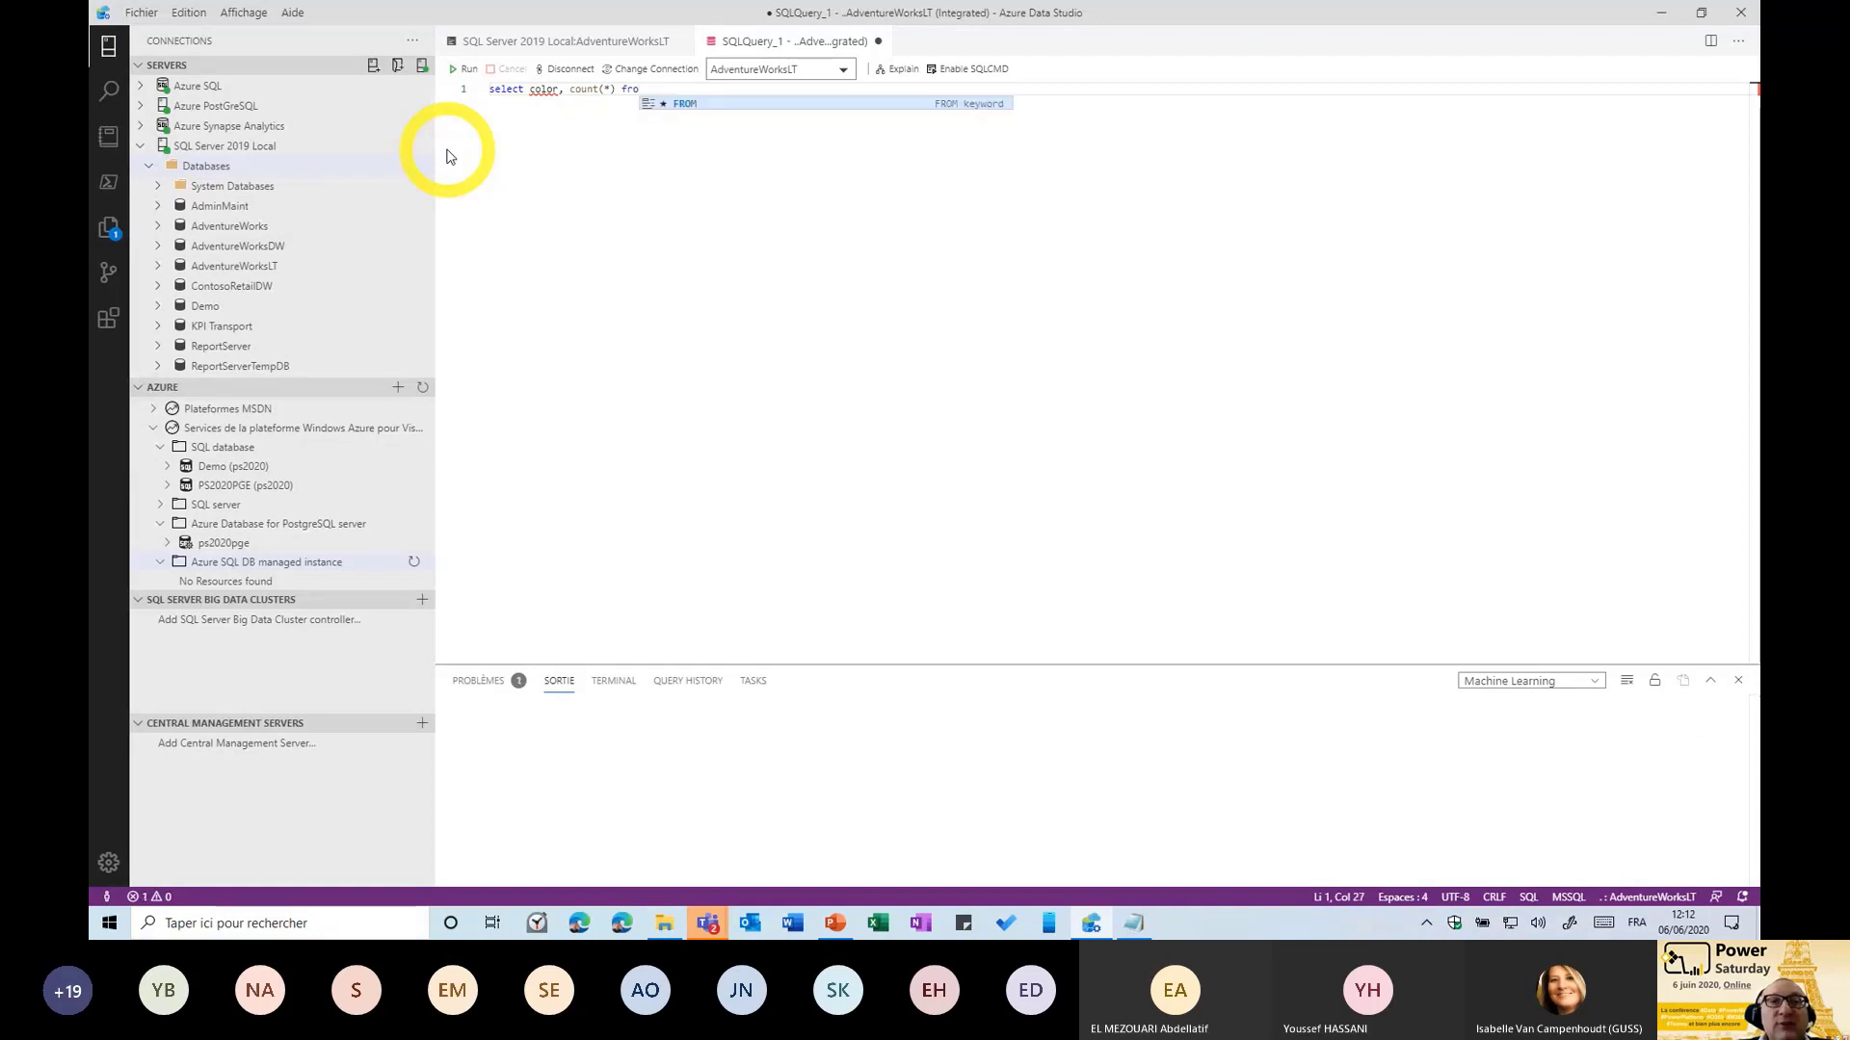
left_click(687, 106)
left_click(865, 267)
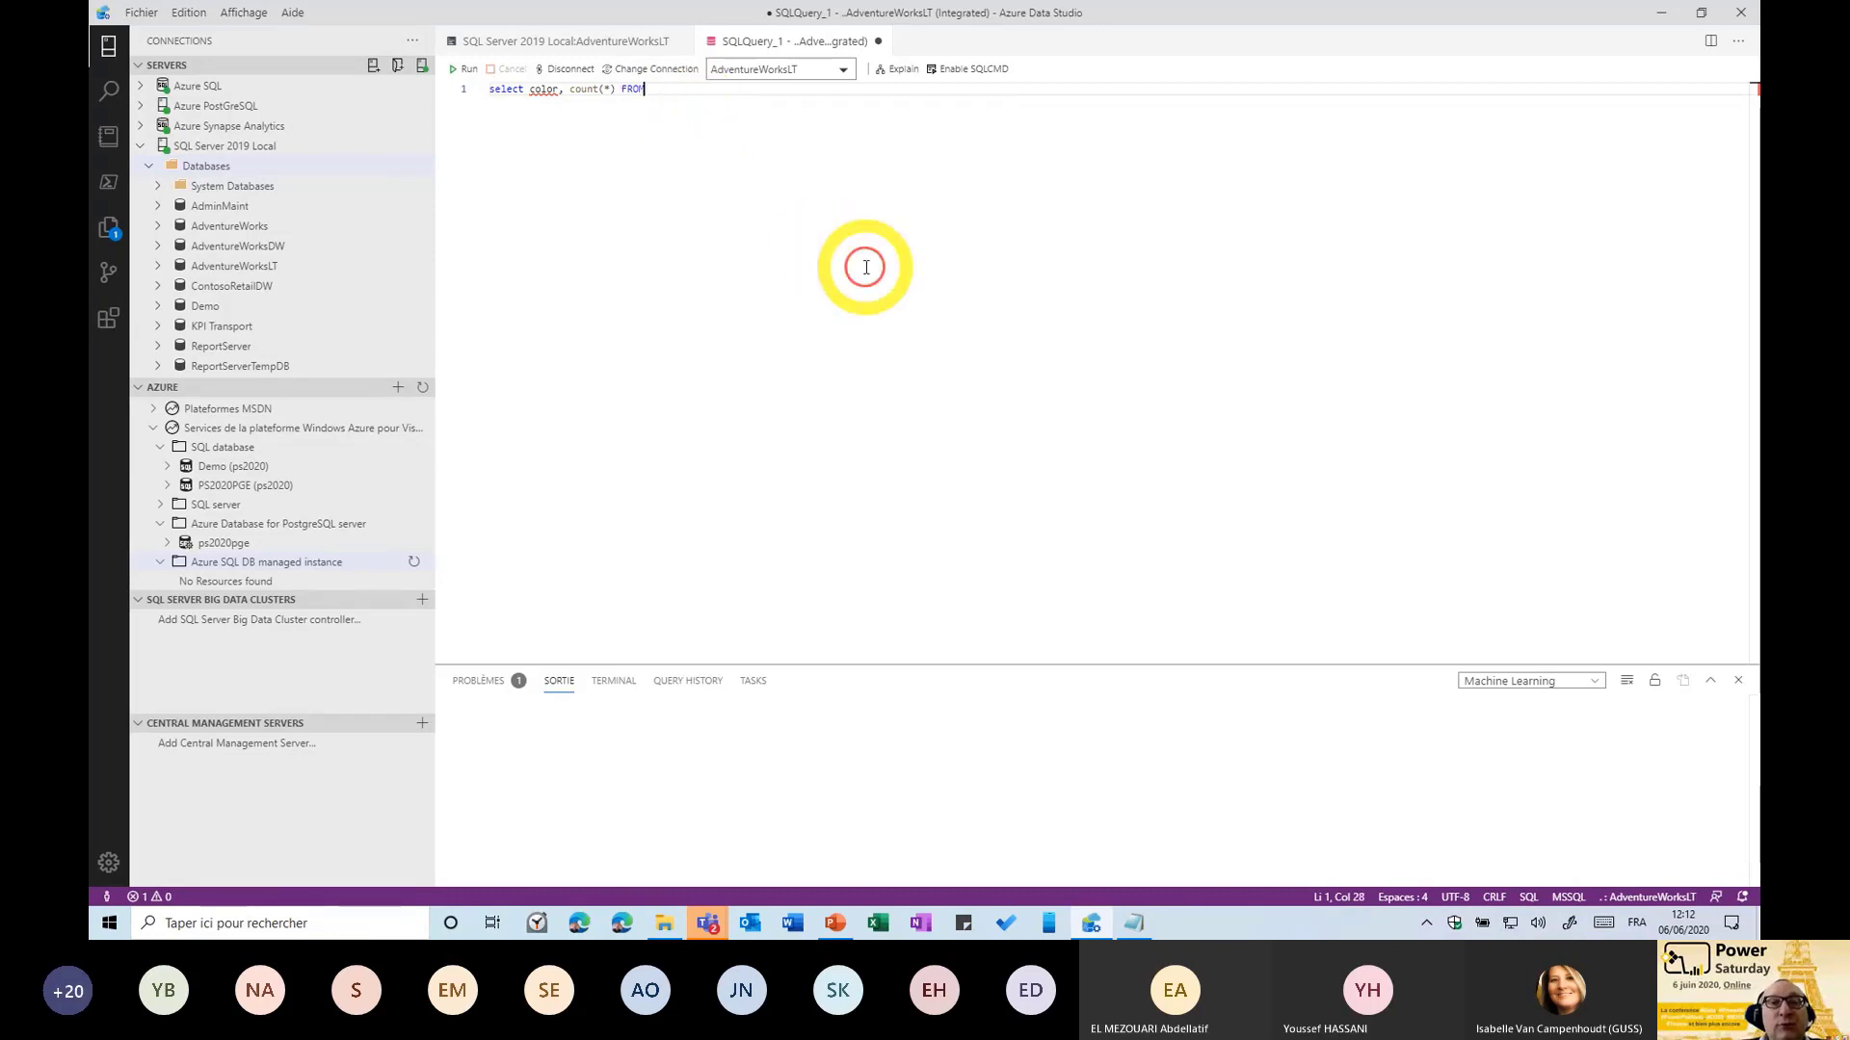
Complete the query's FROM clause with the table SalesLT.Product.
type("sal")
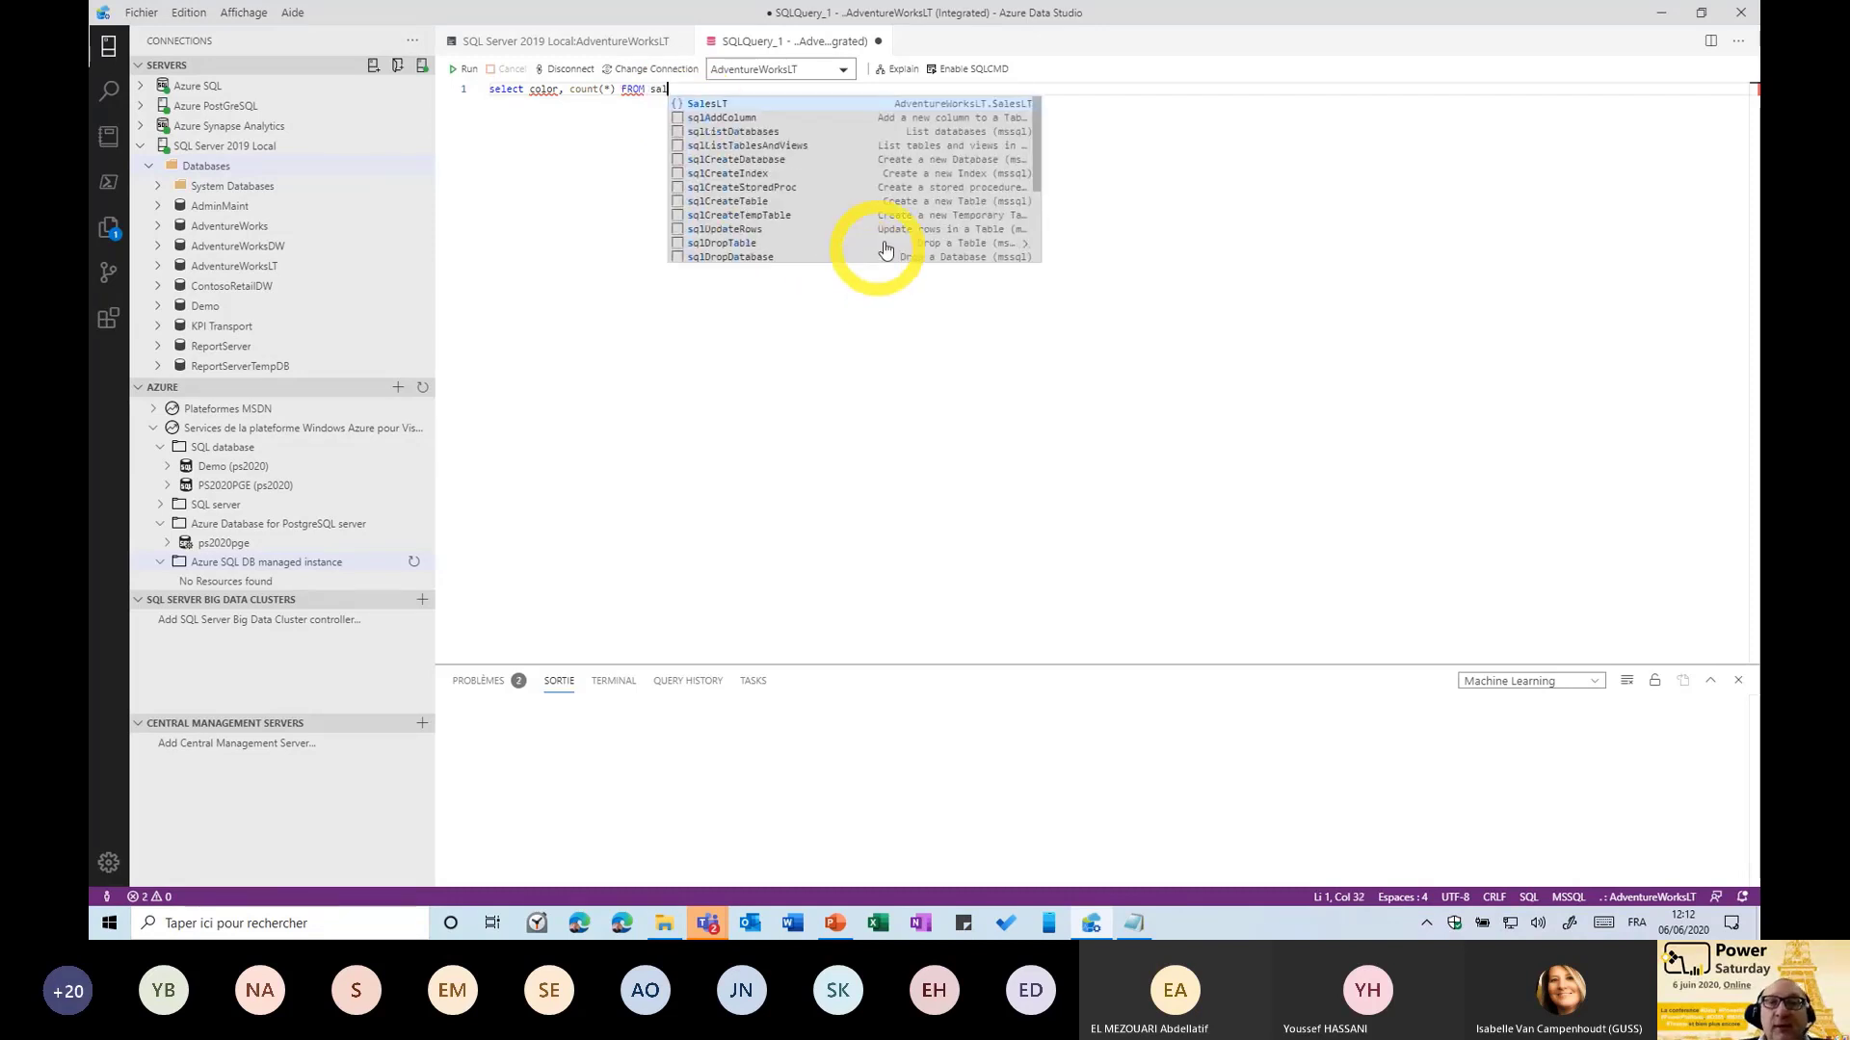
left_click(711, 104)
left_click(1096, 207)
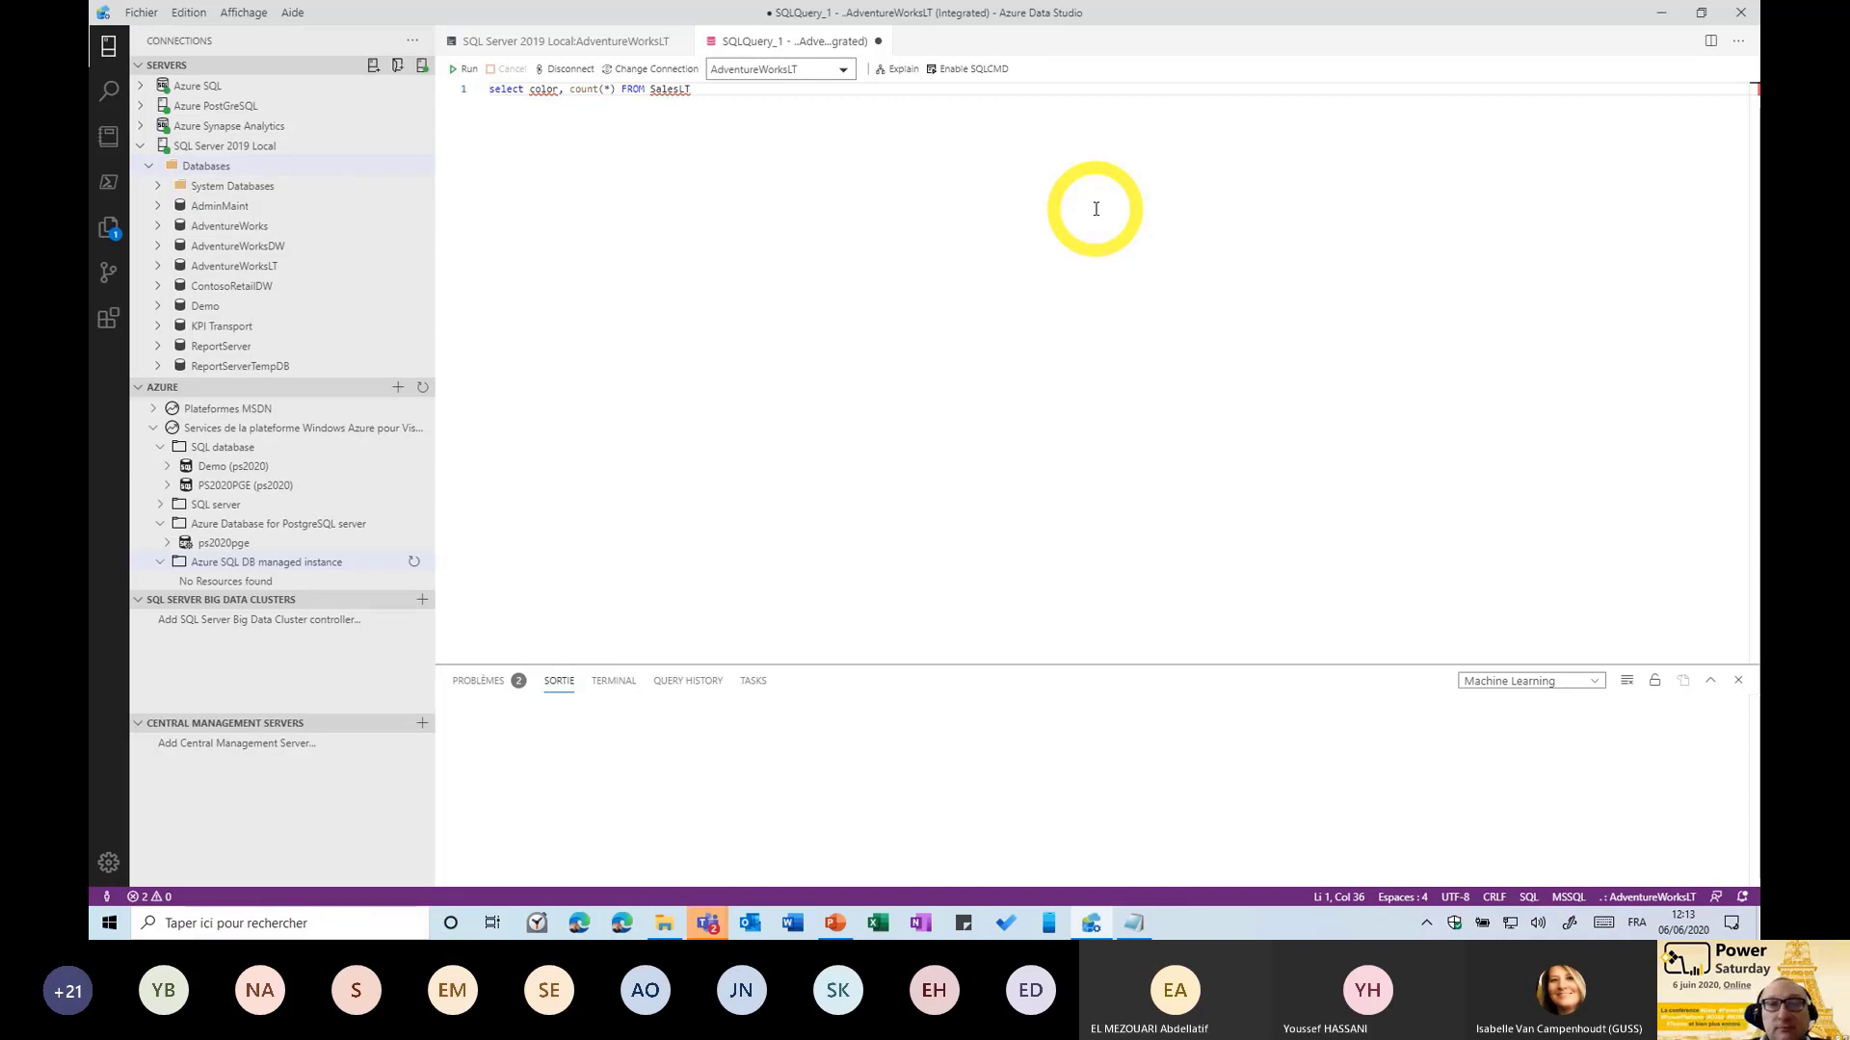
type(".")
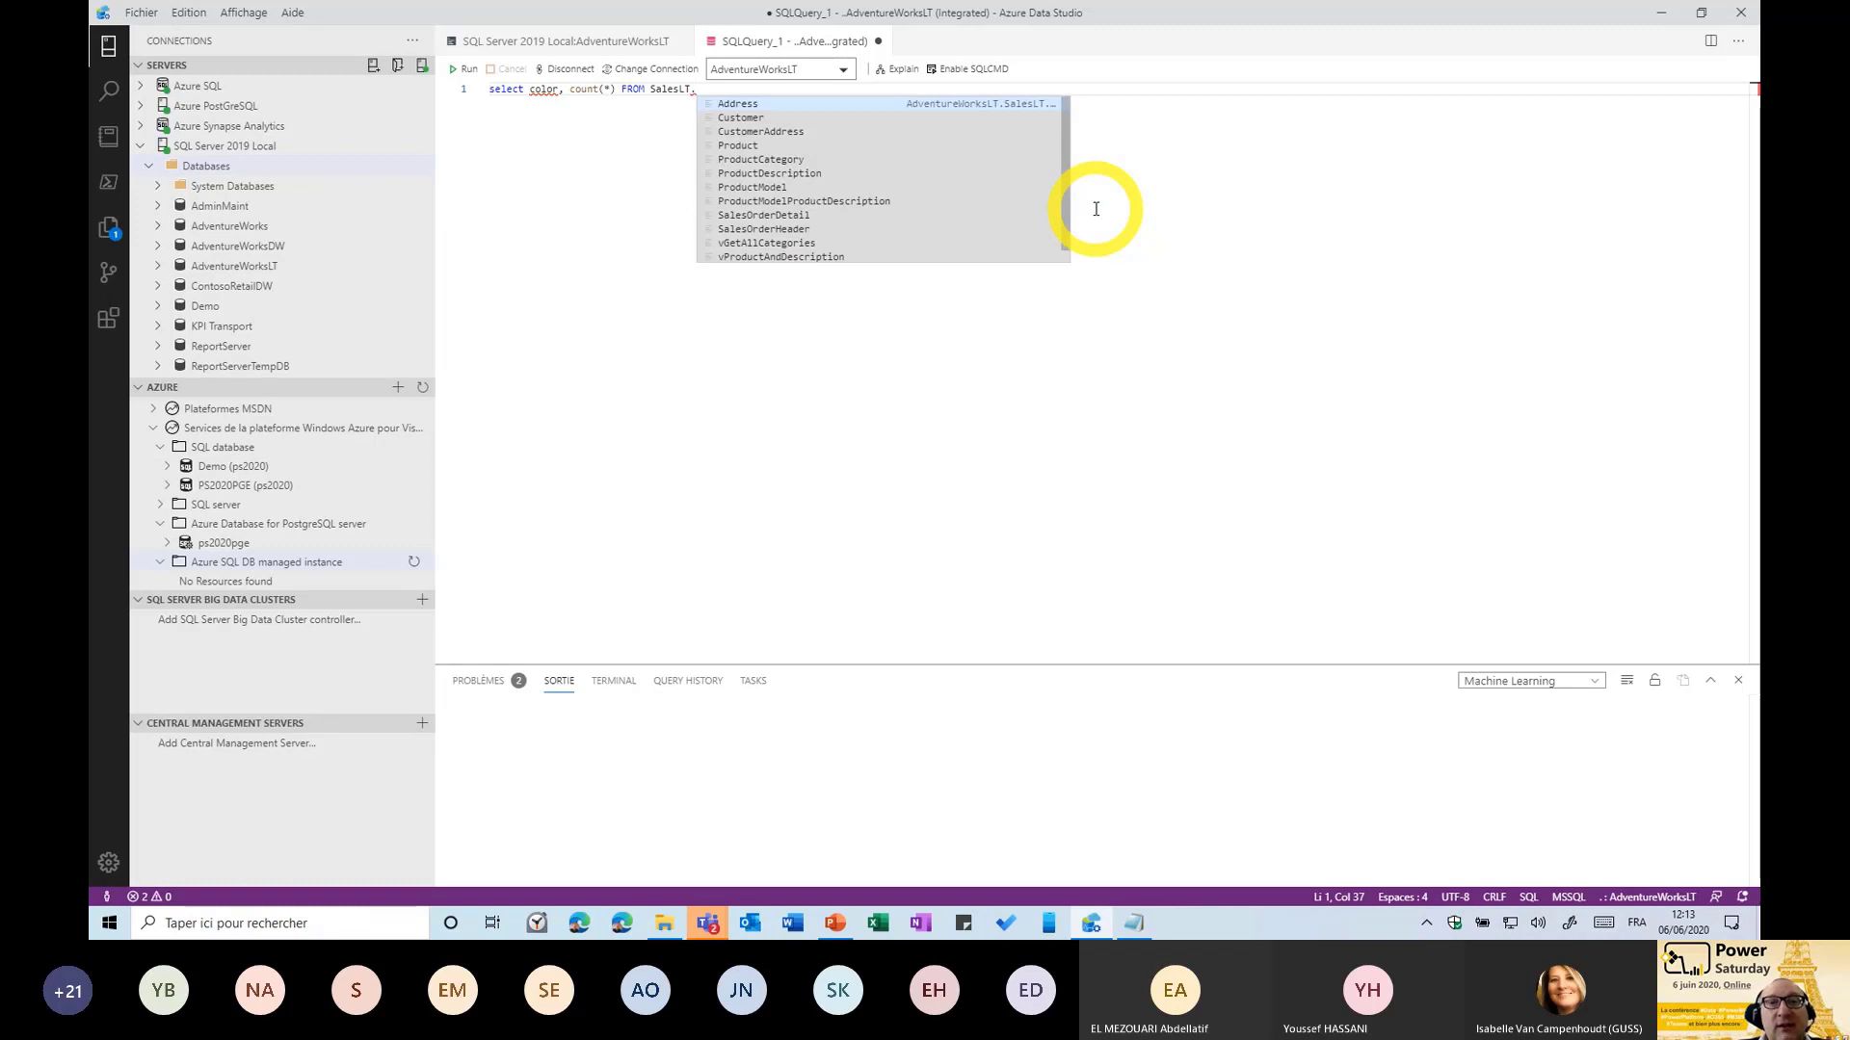
type("Pro")
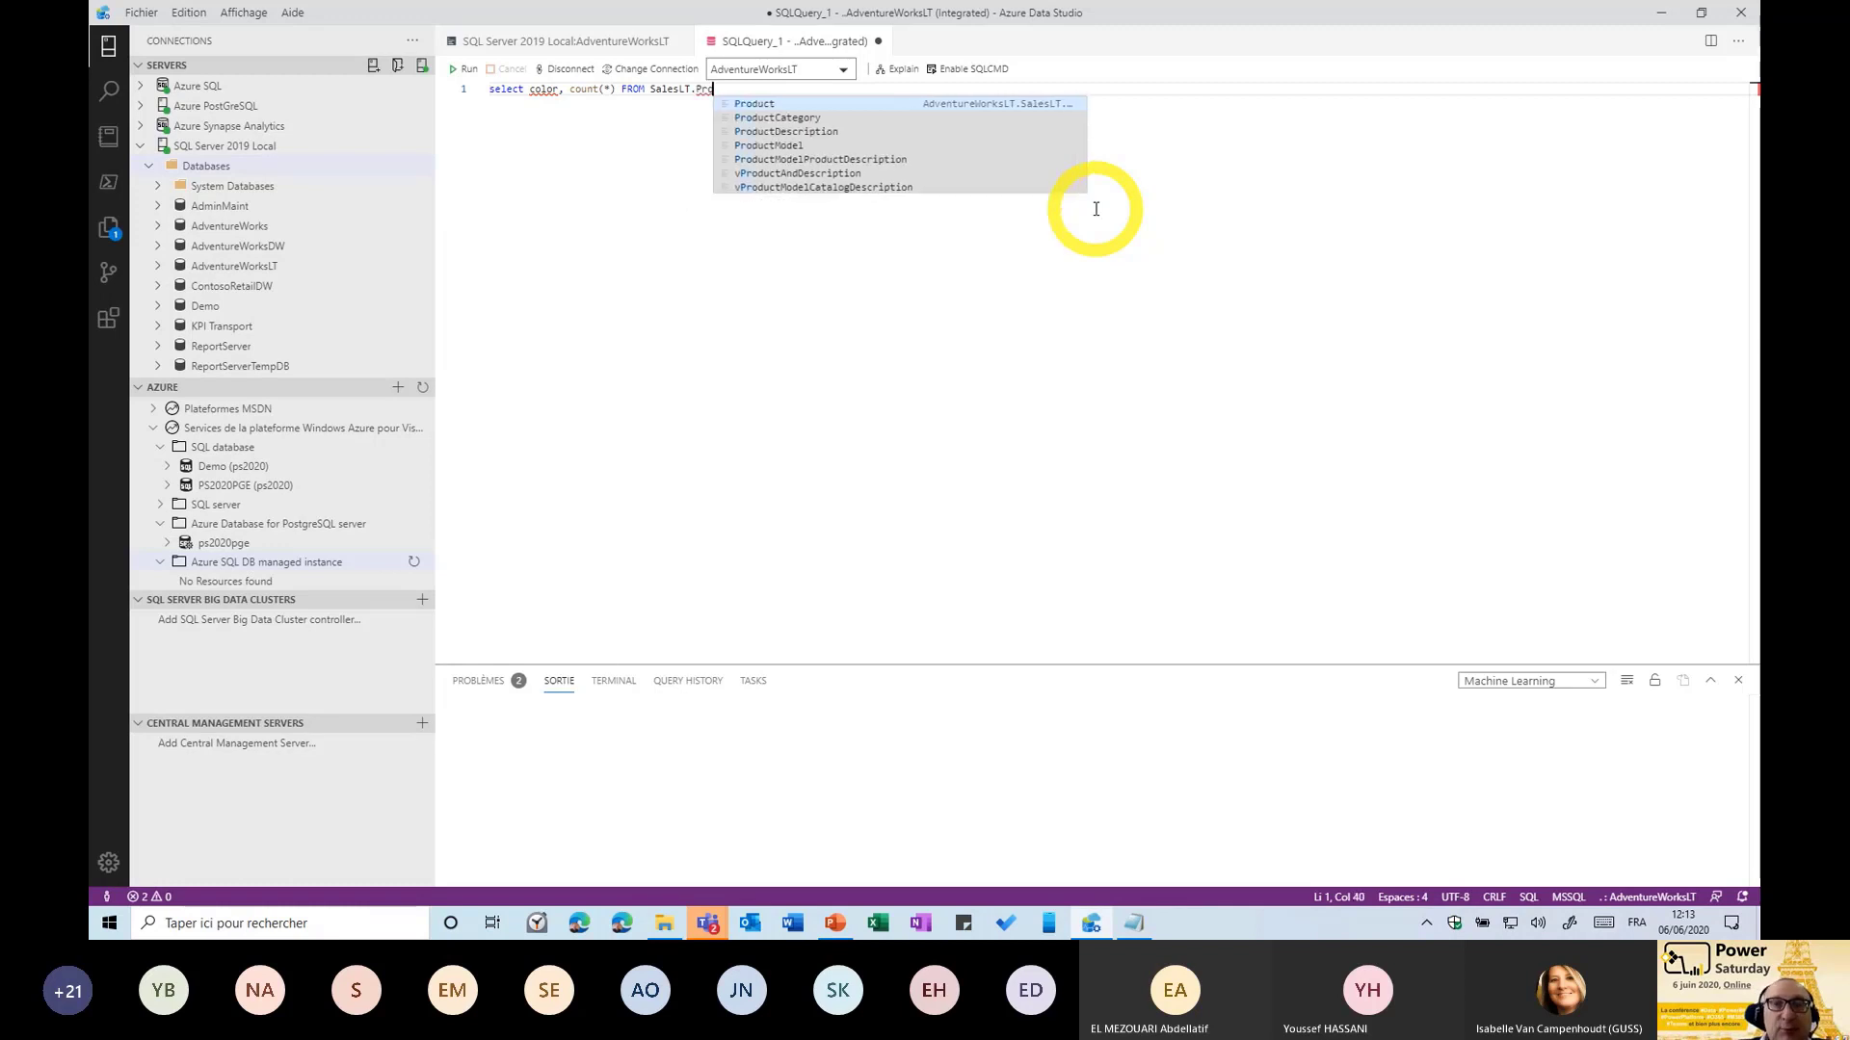
left_click(775, 104)
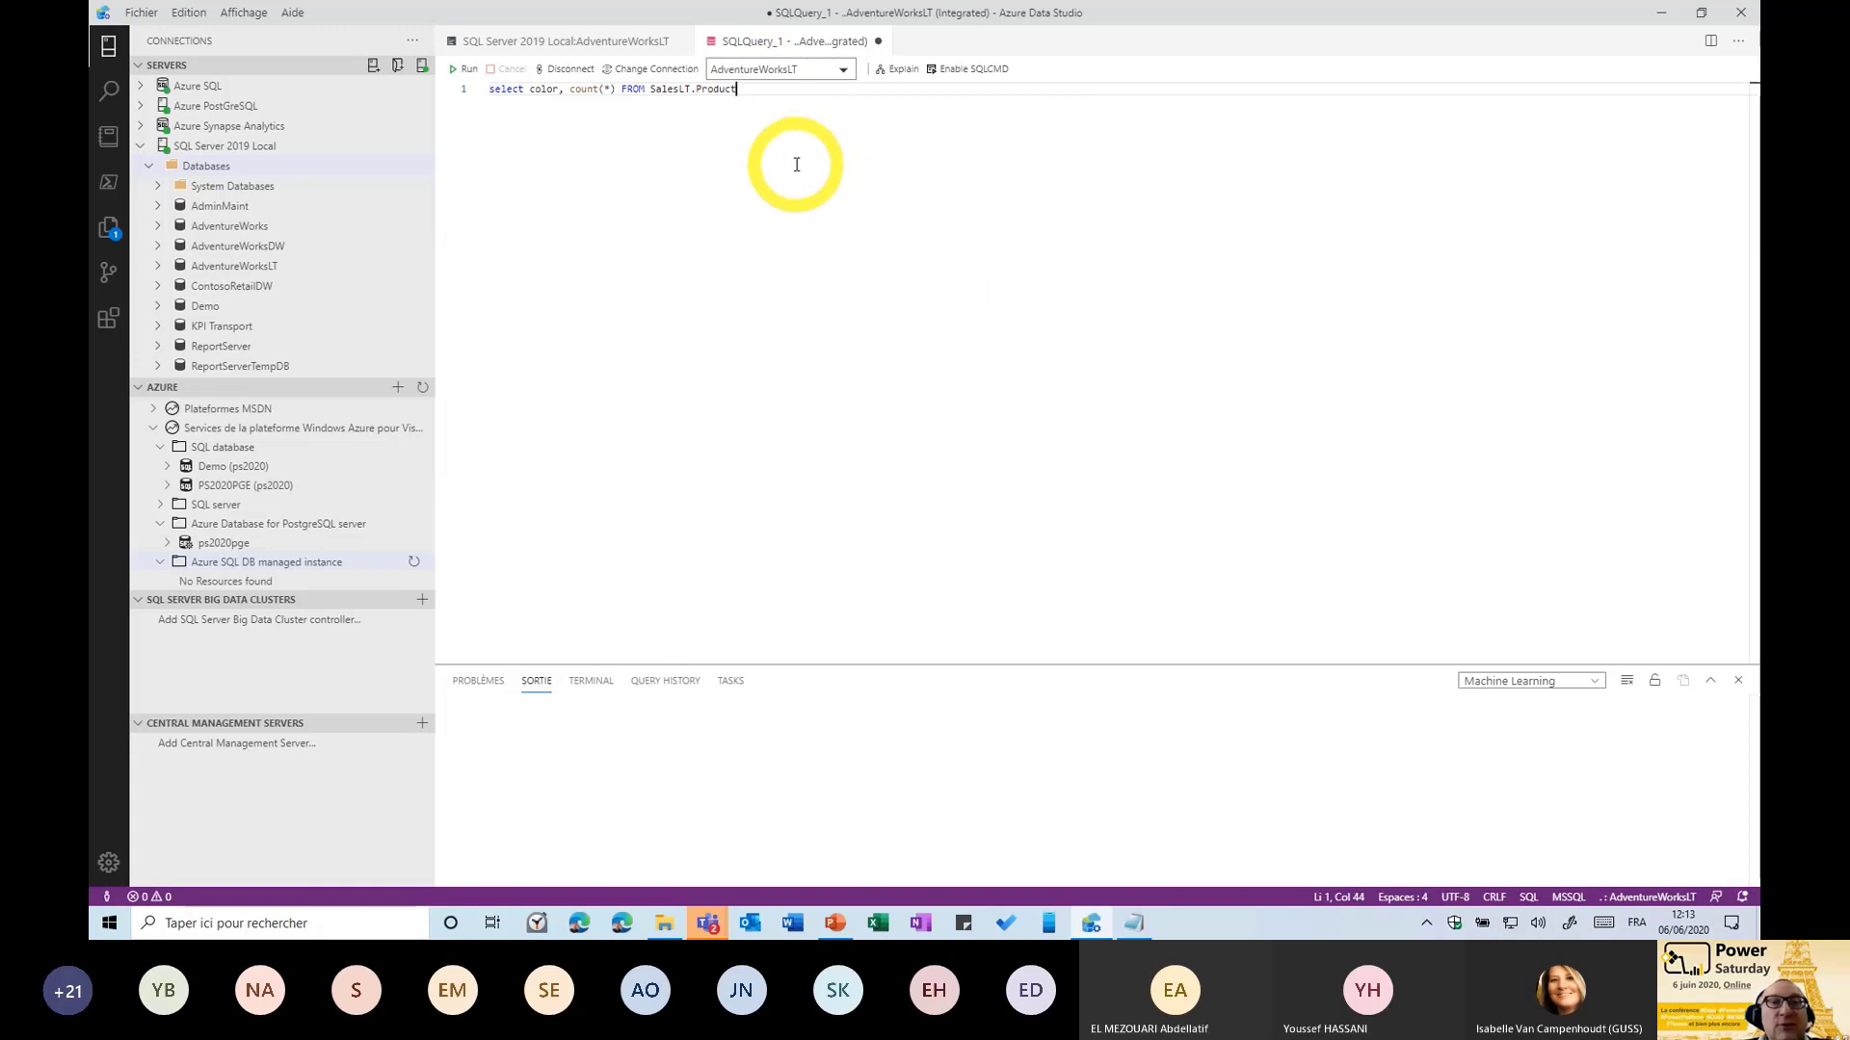
Try to run the color count query on SalesLT.Product.
key("F5")
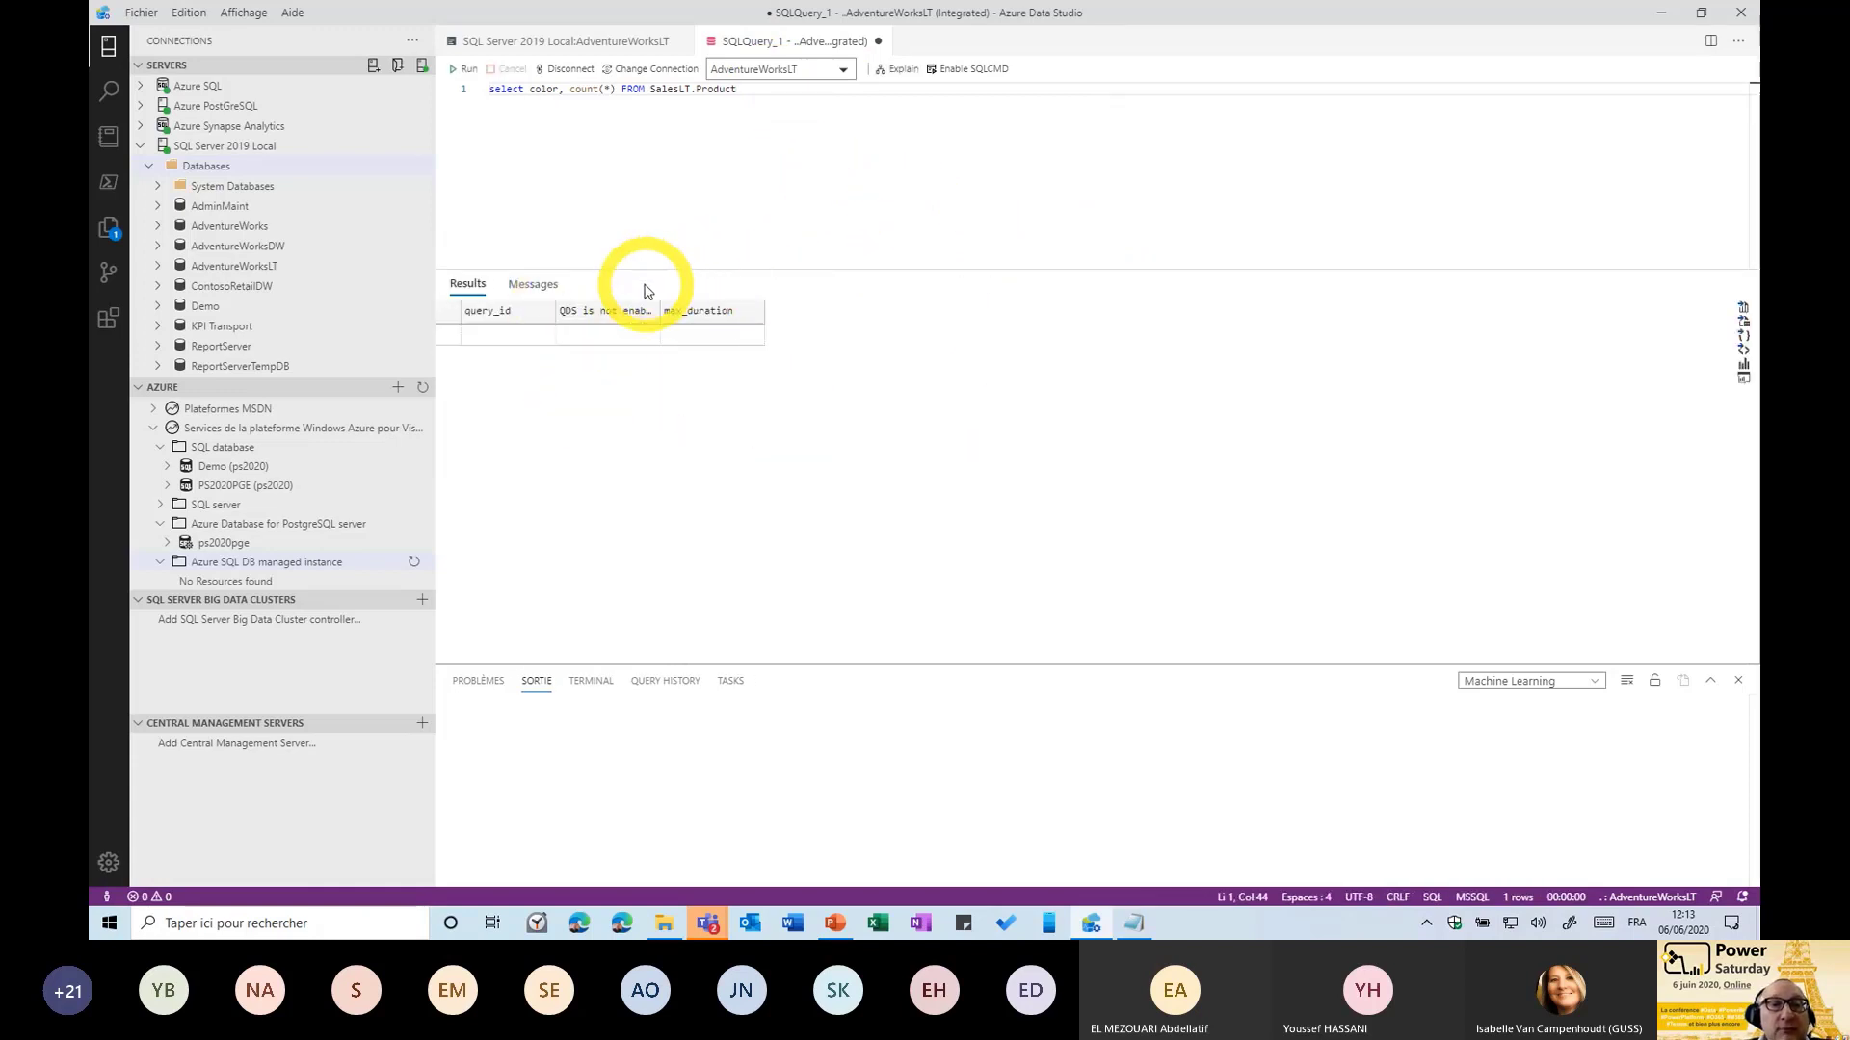
left_click(721, 173)
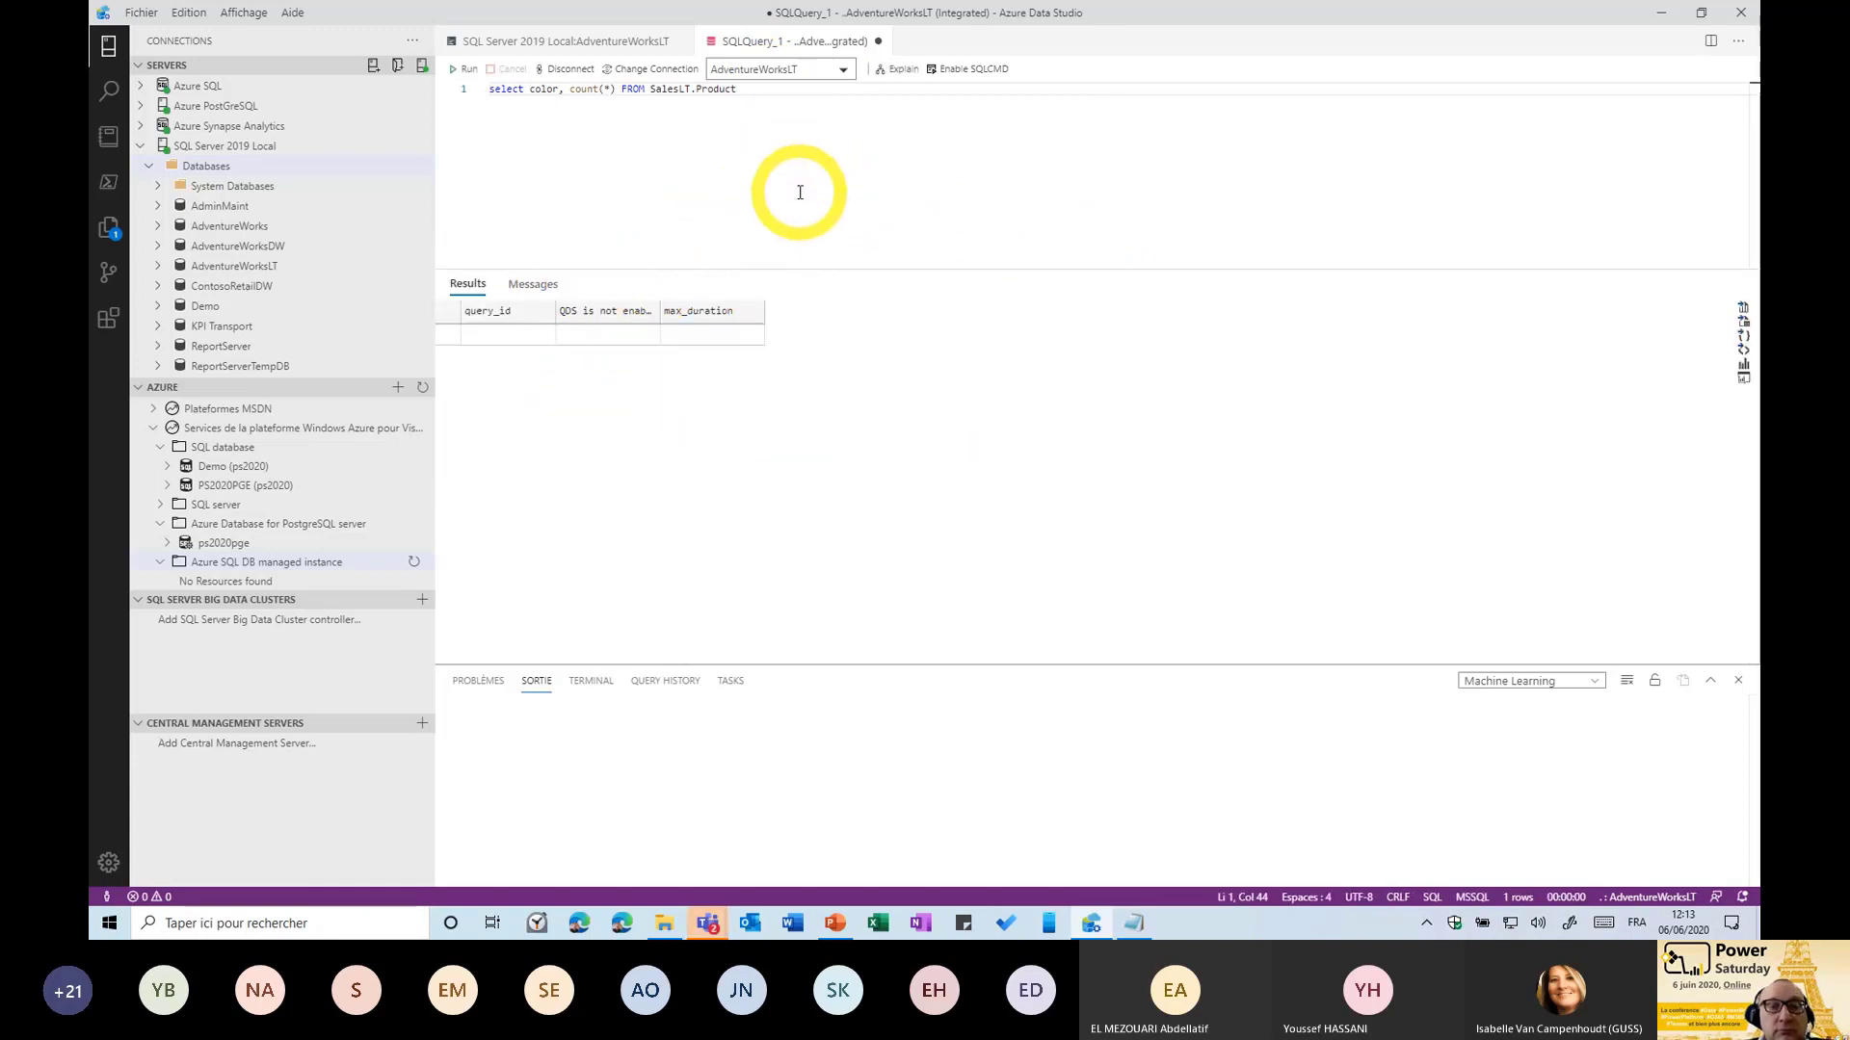
key("F5")
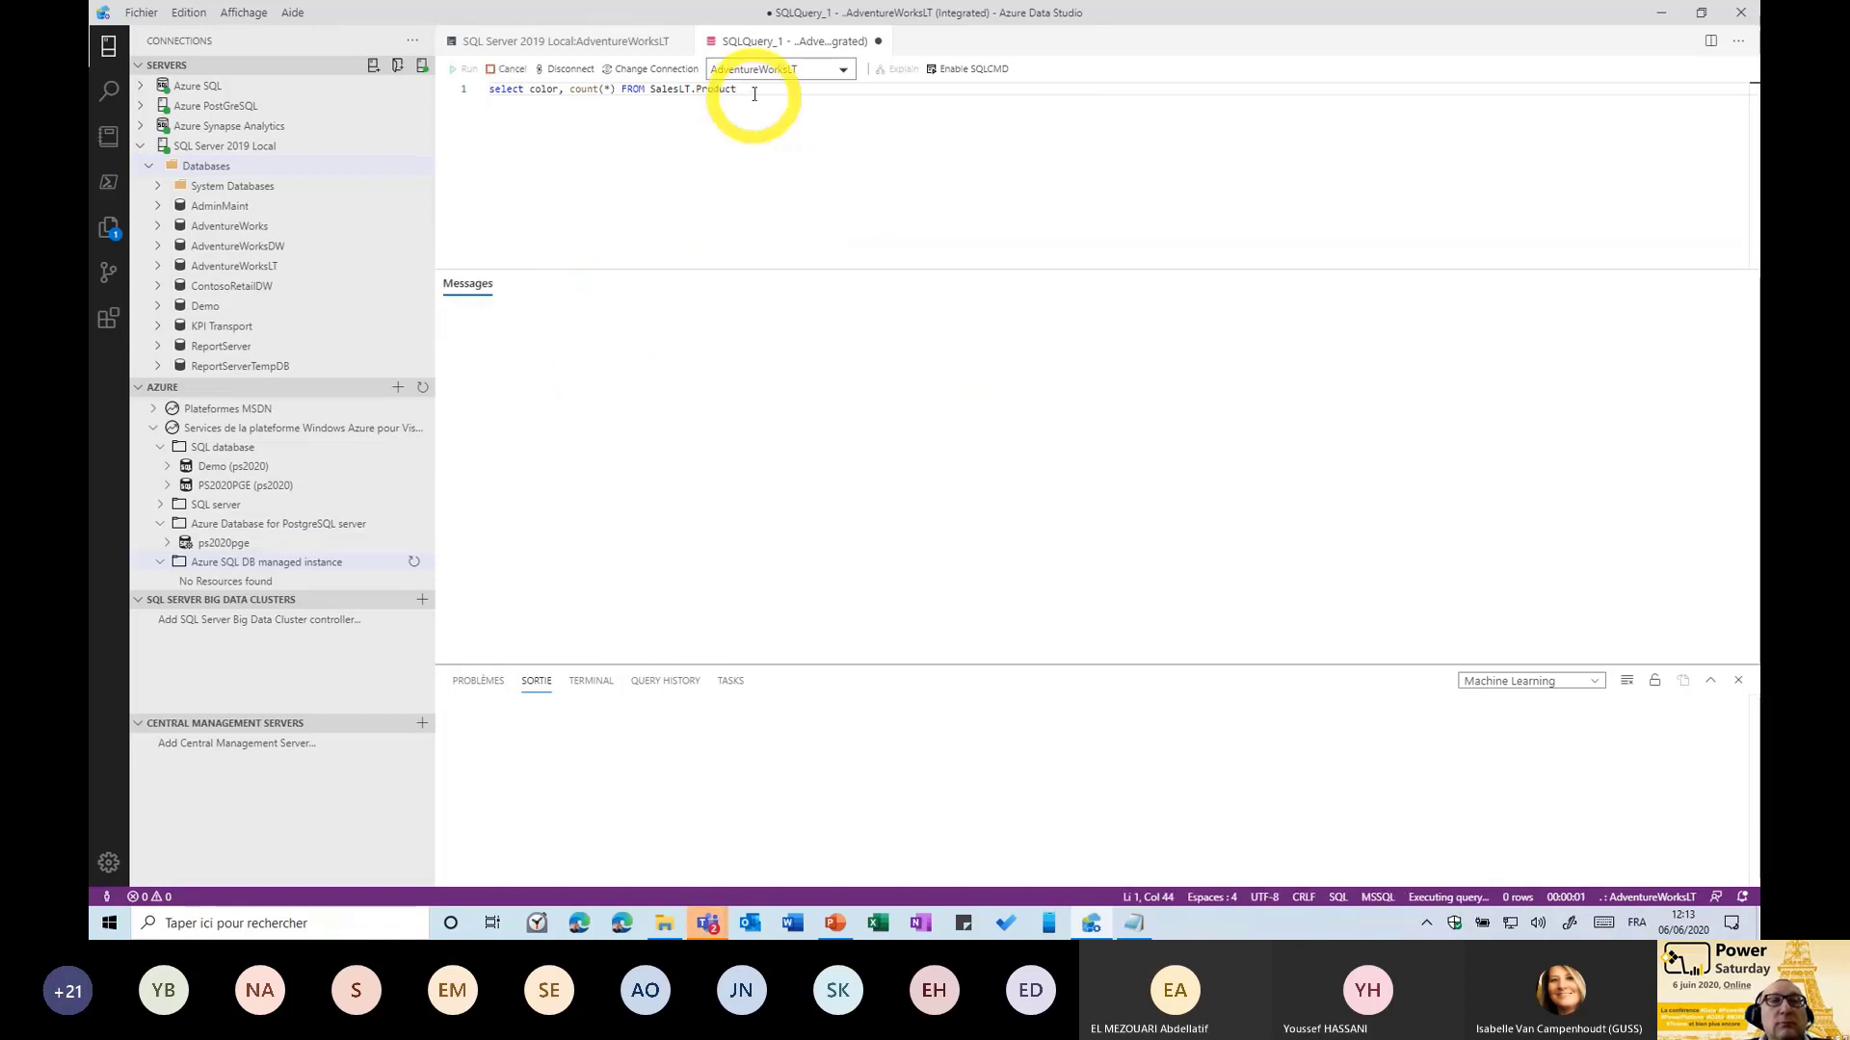
Copy the query text, replace its editor with a fresh AdventureWorksLT query containing that text, and run it.
left_click_drag(743, 90, 413, 85)
key("ctrl+c")
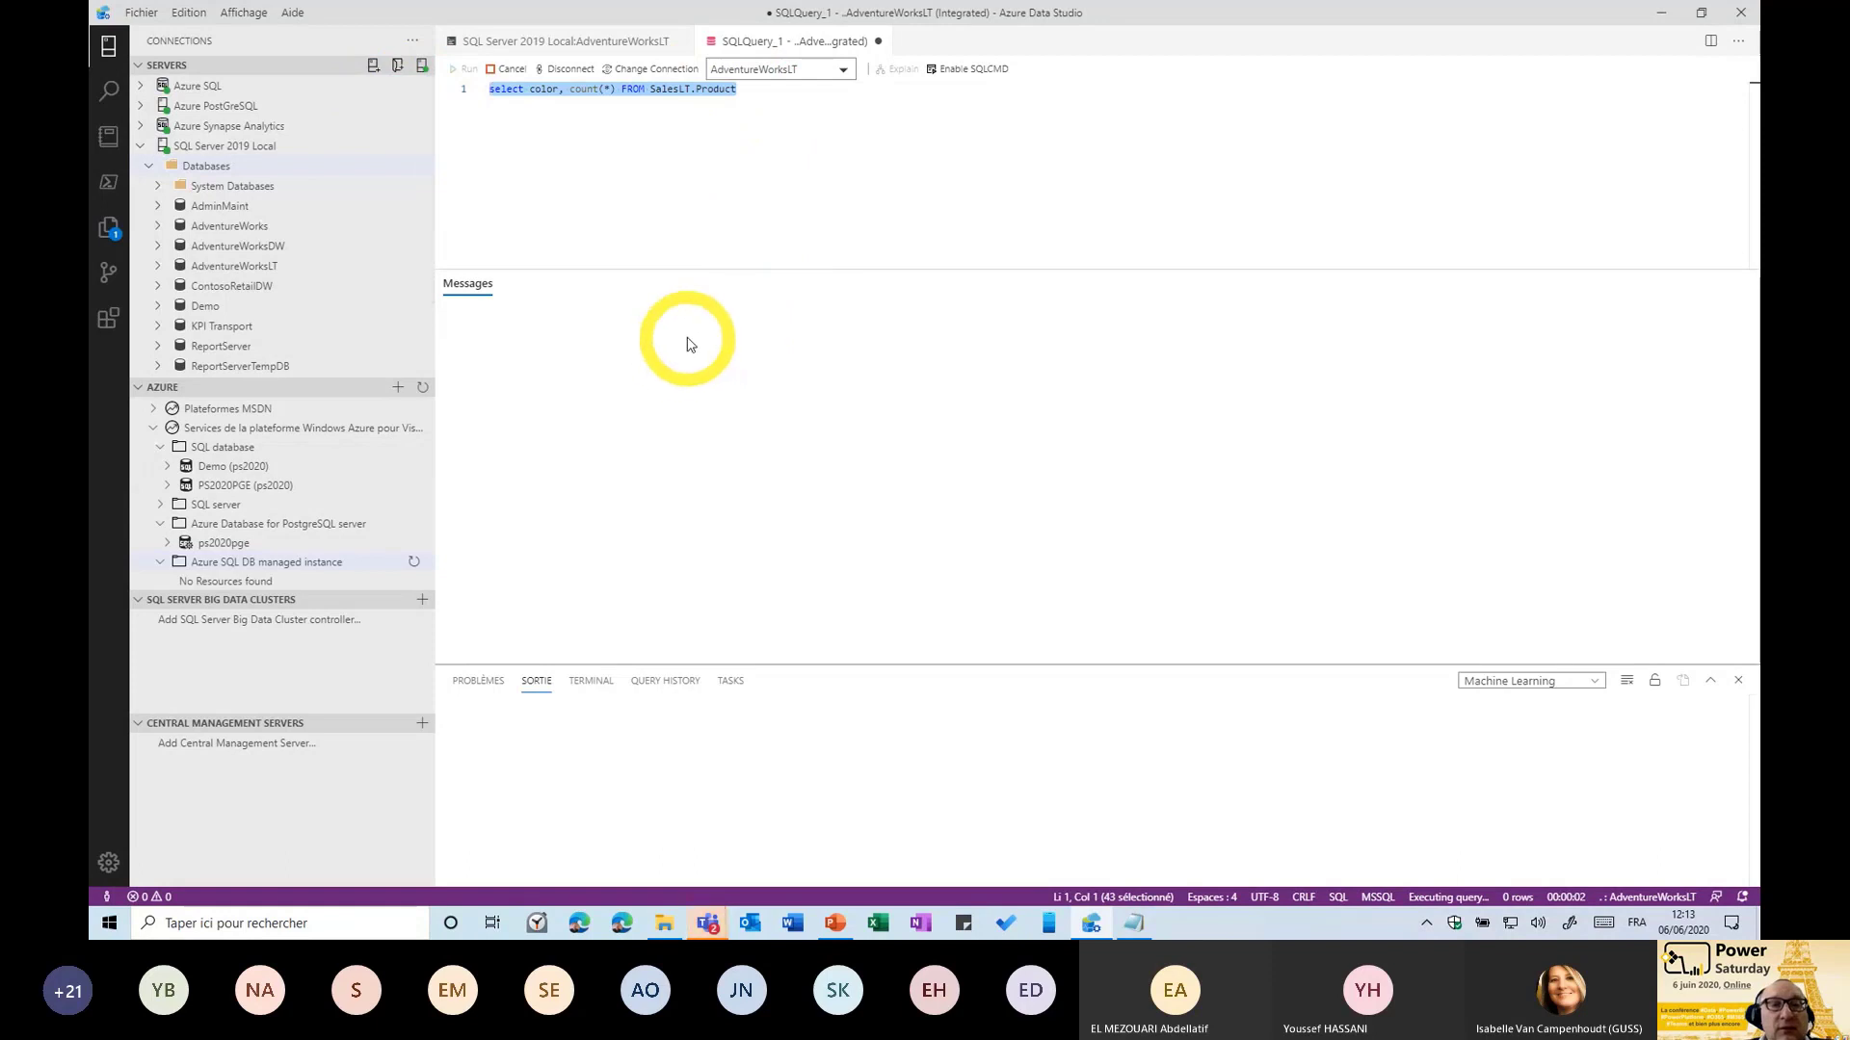
left_click(878, 40)
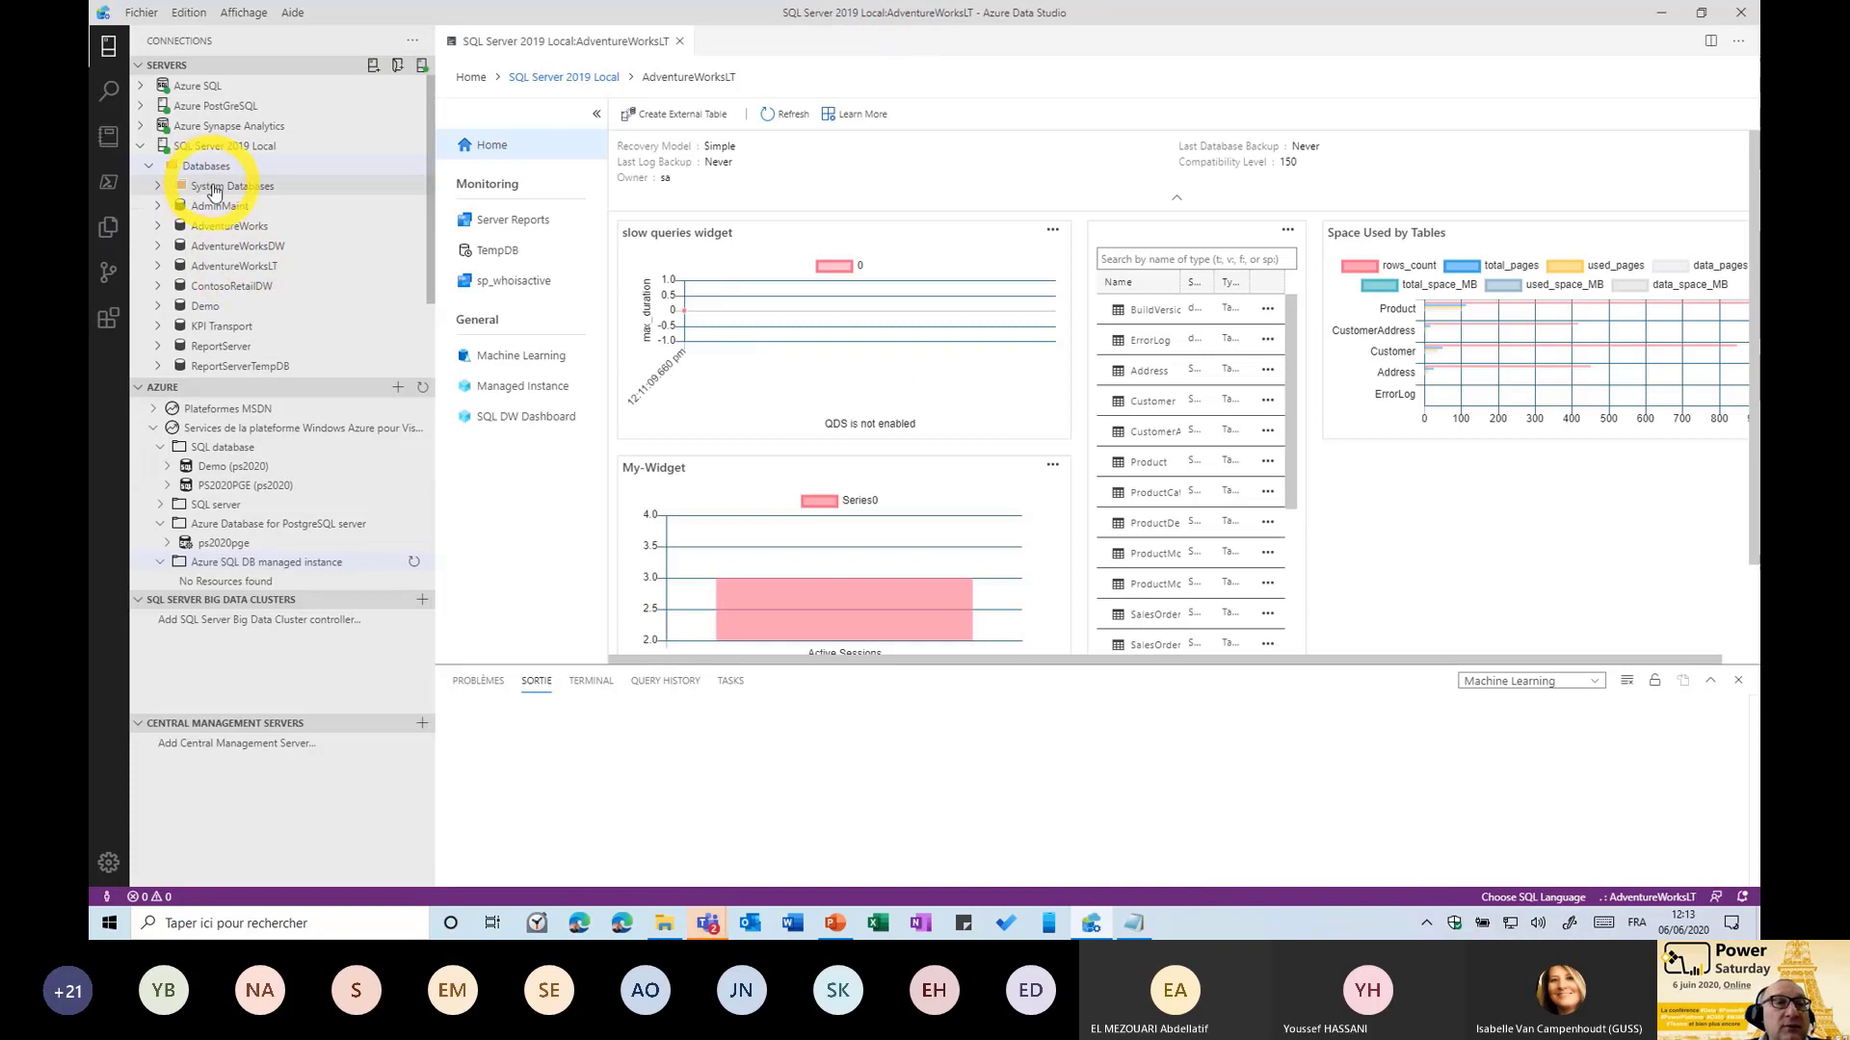
right_click(276, 274)
left_click(349, 310)
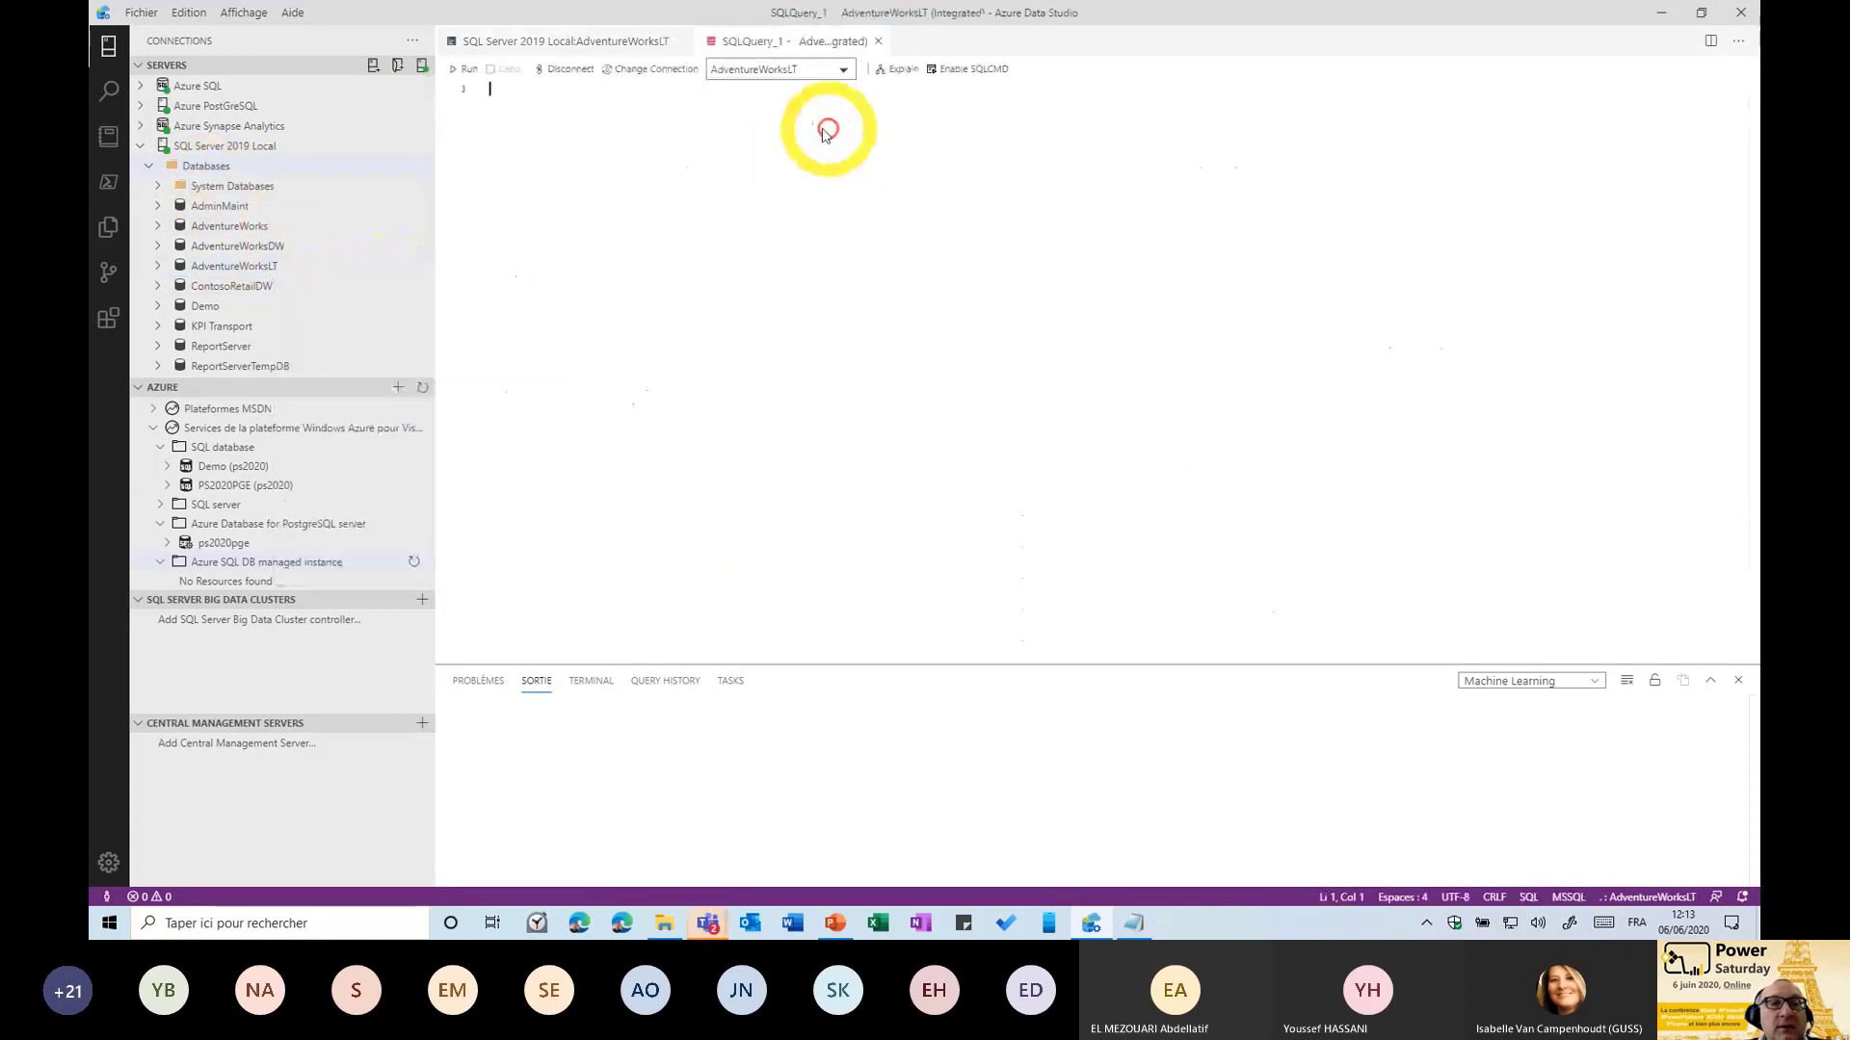
key("ctrl+v")
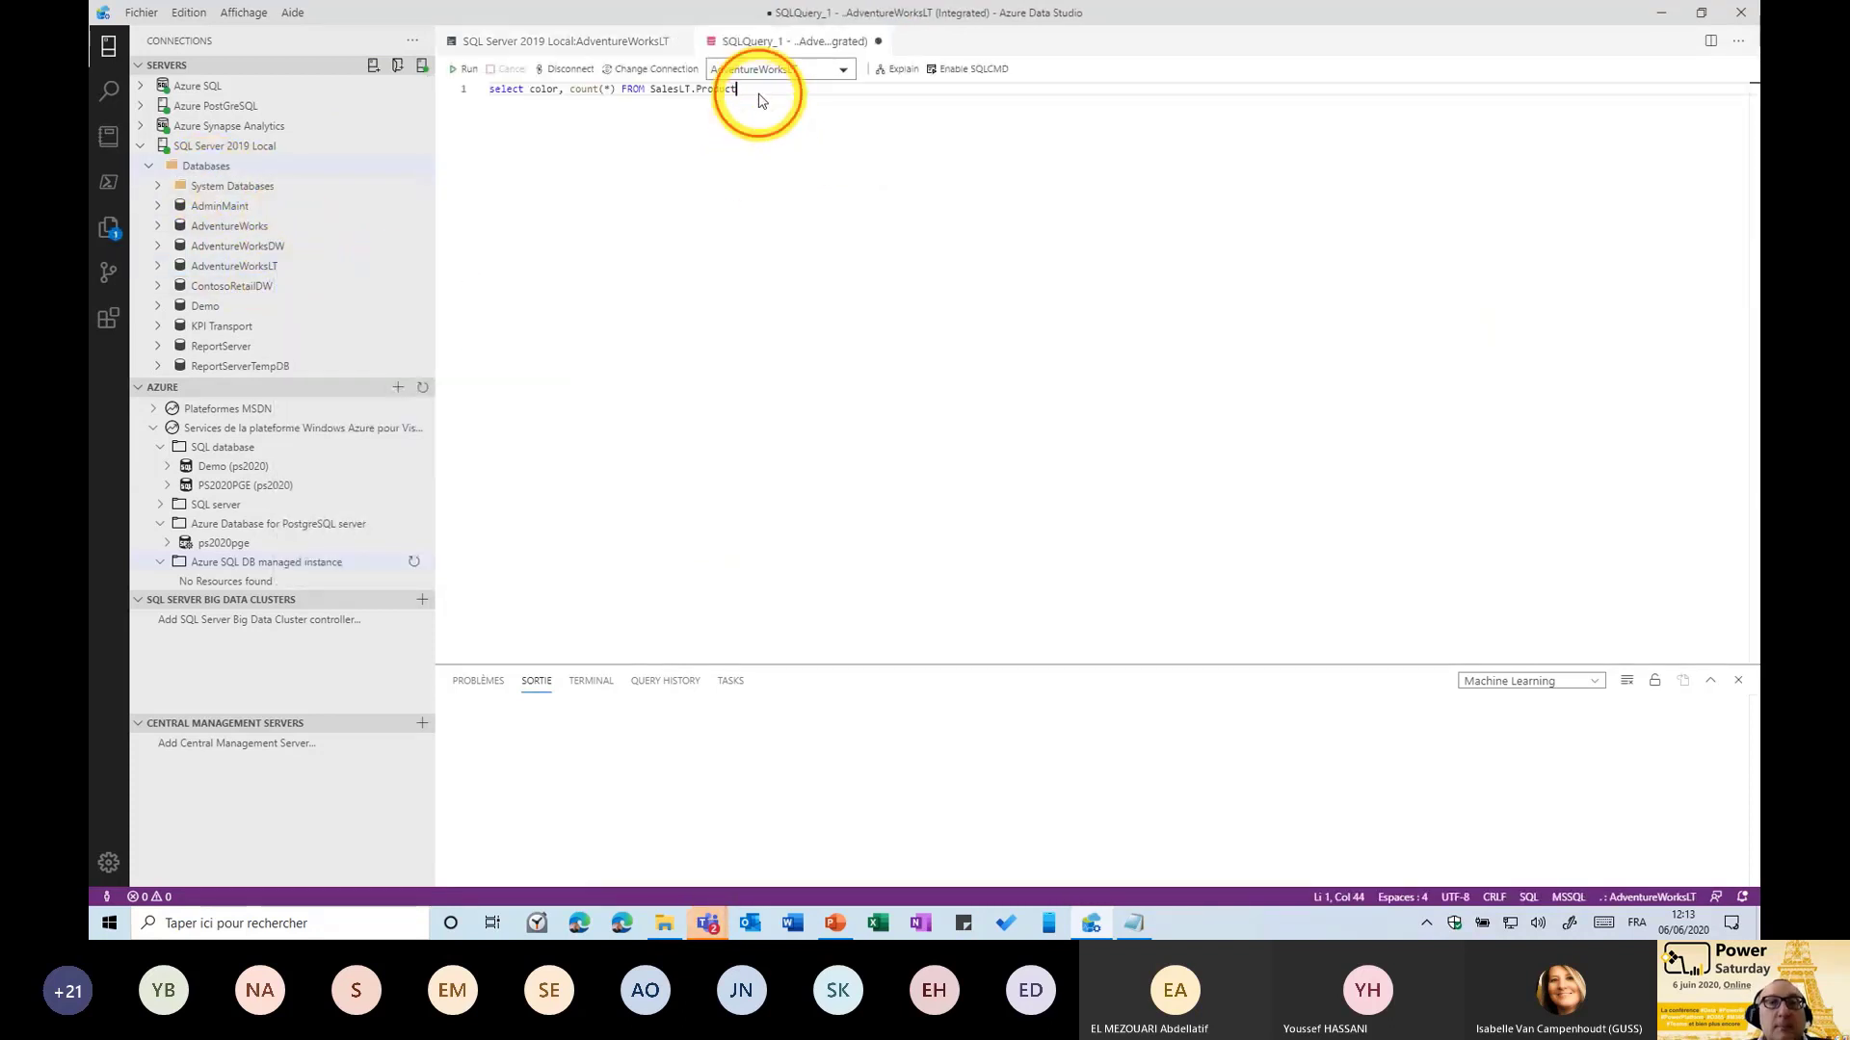
left_click_drag(755, 100, 460, 101)
key("F5")
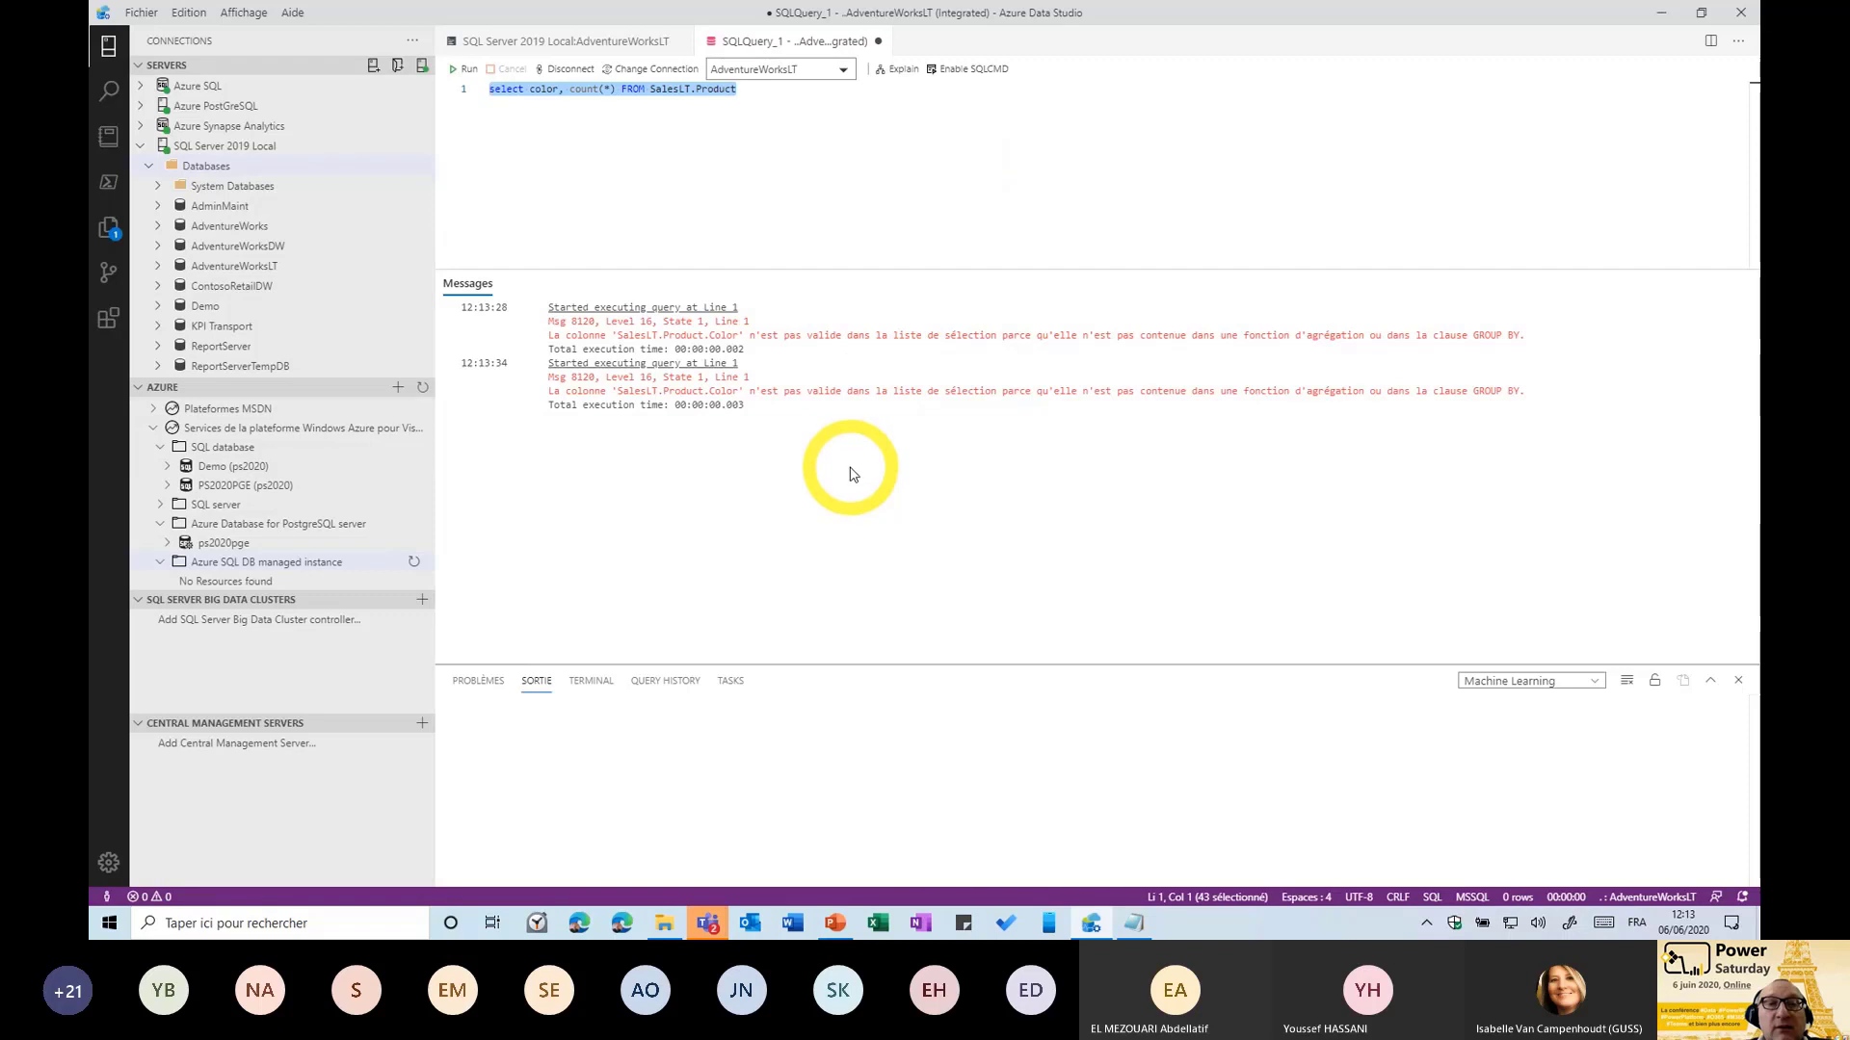
Append GROUP BY Color to the SalesLT.Product query and run the whole statement.
left_click(782, 129)
type("G")
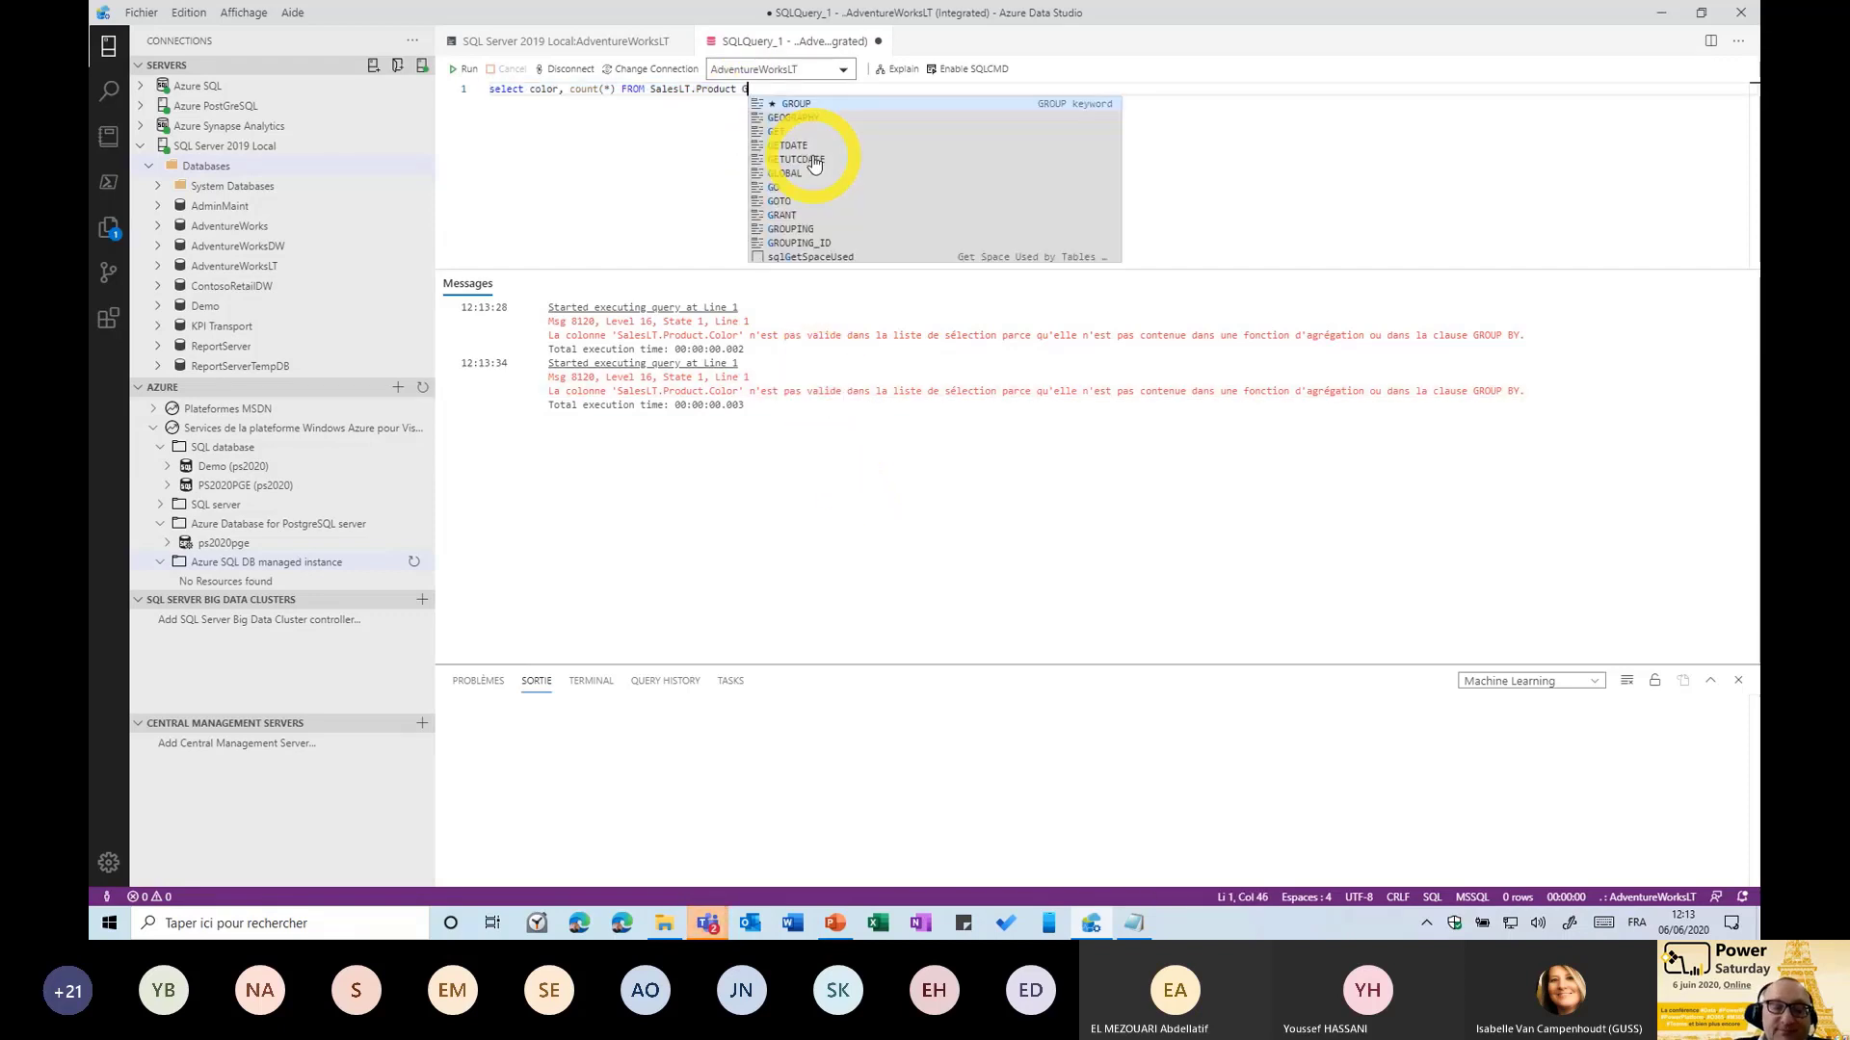
type("ROUP B")
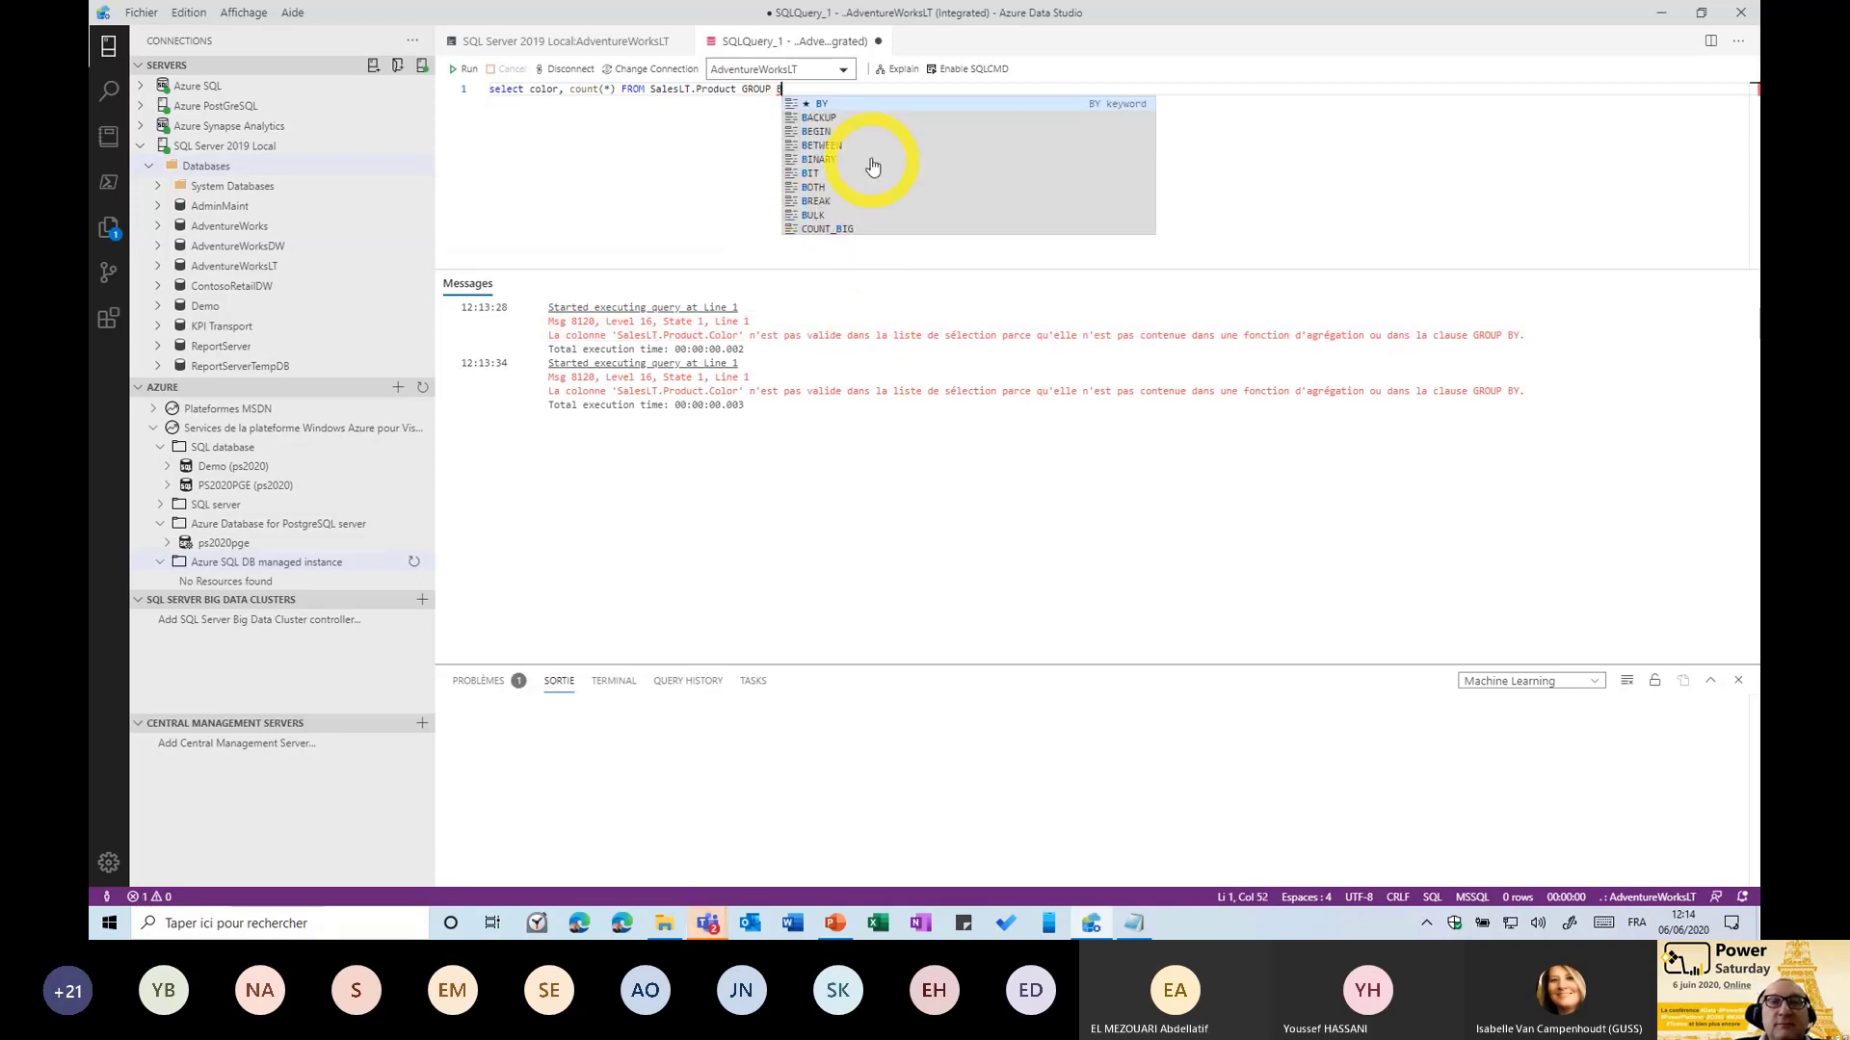
left_click(821, 104)
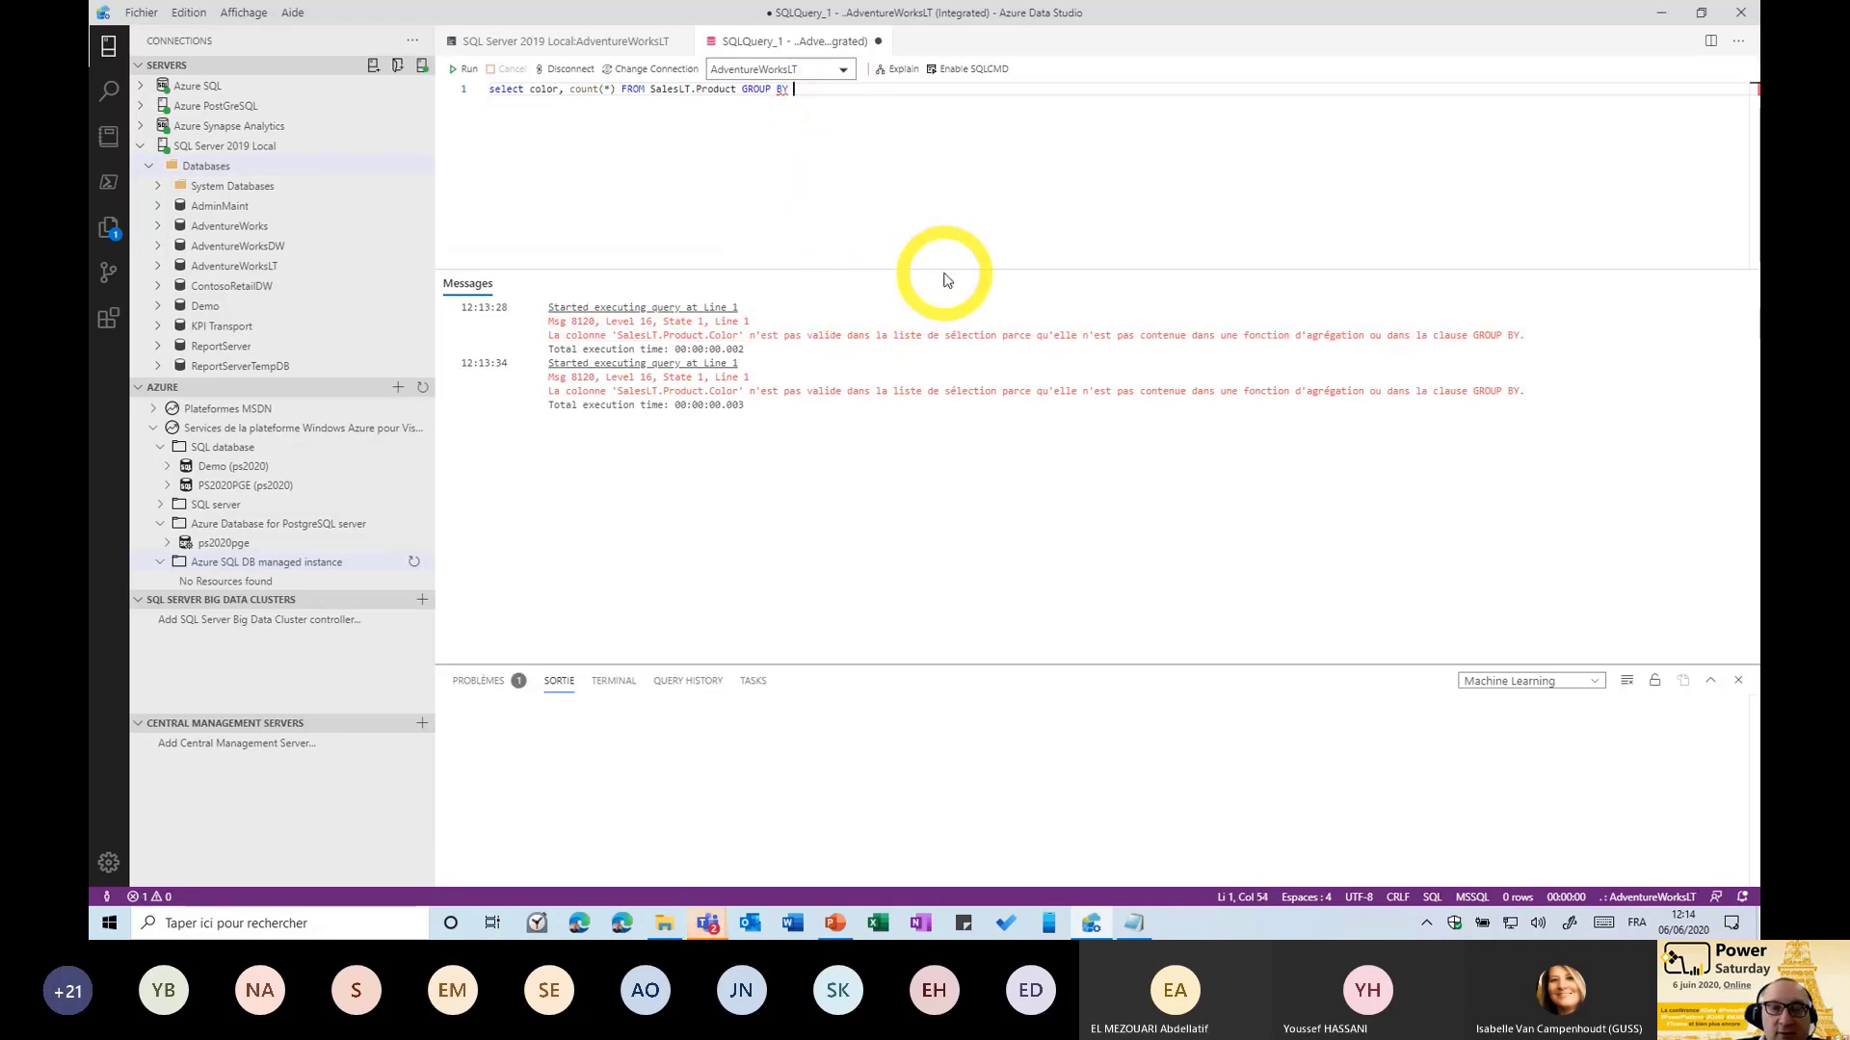
type("color")
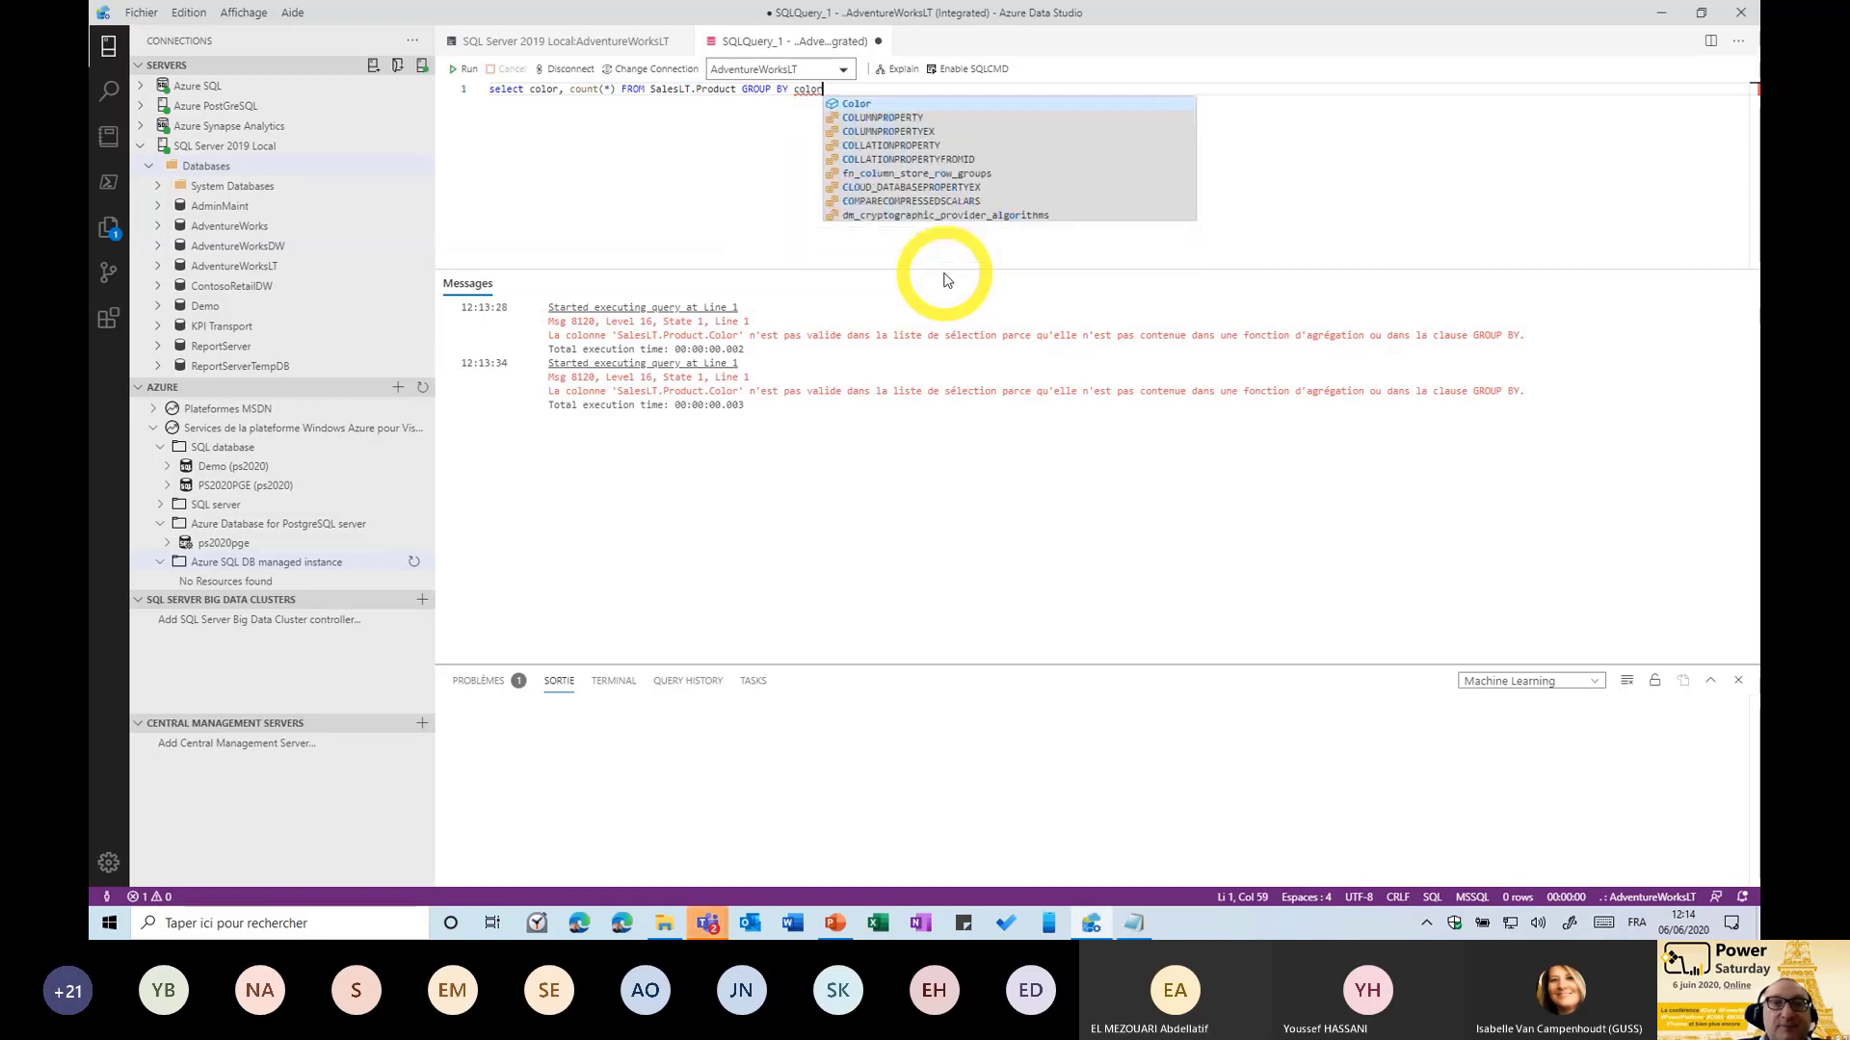
left_click(853, 103)
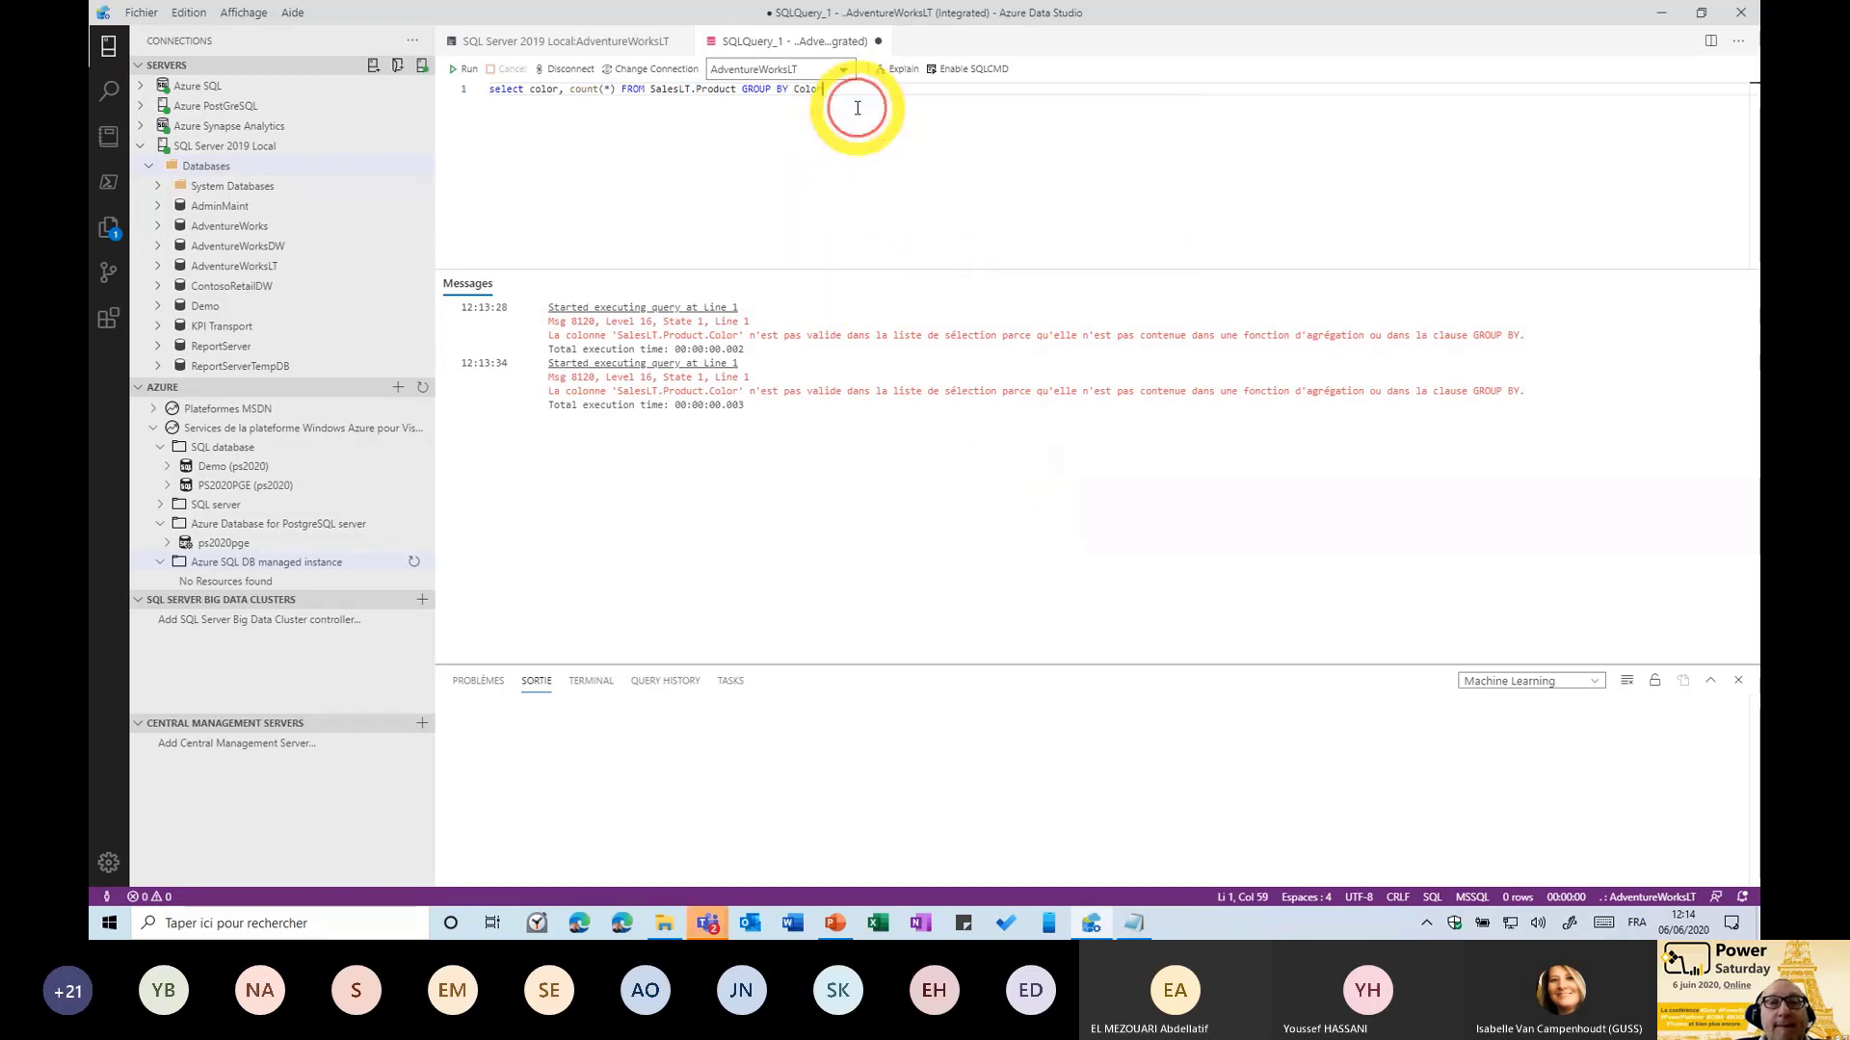
left_click_drag(848, 93, 457, 99)
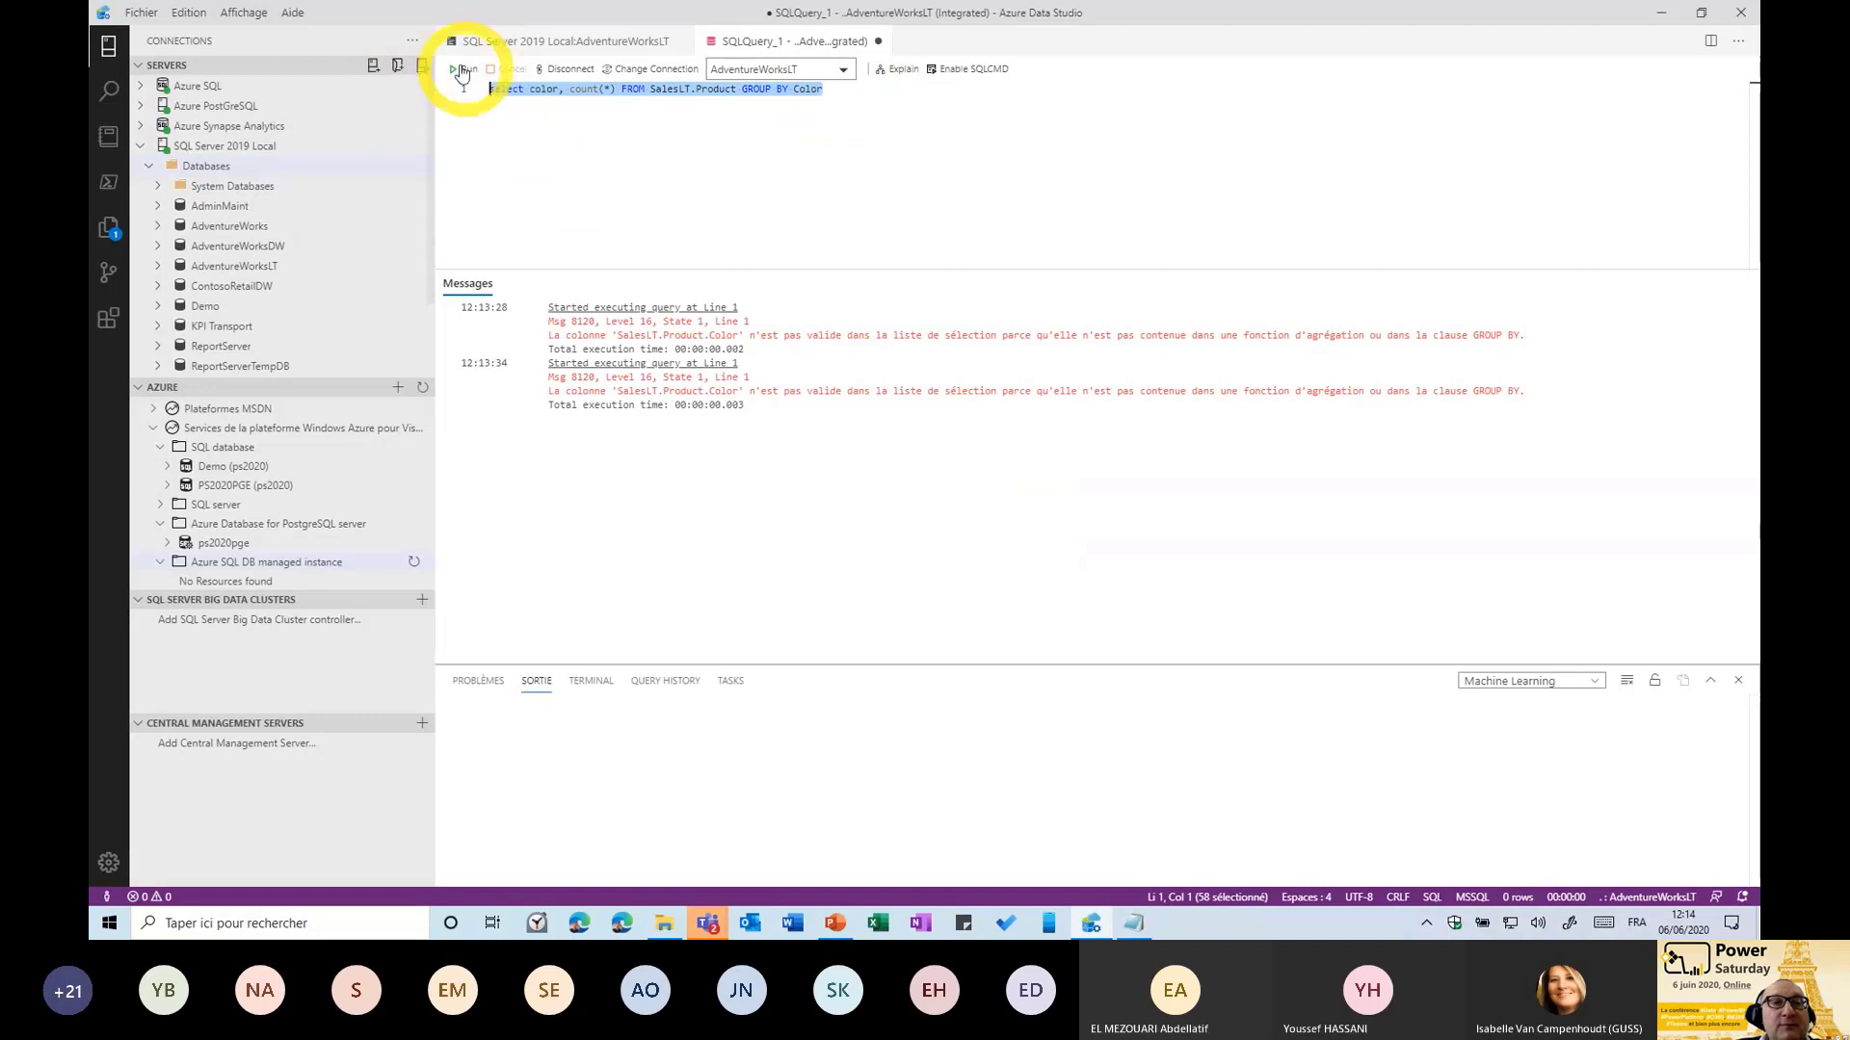
left_click(466, 69)
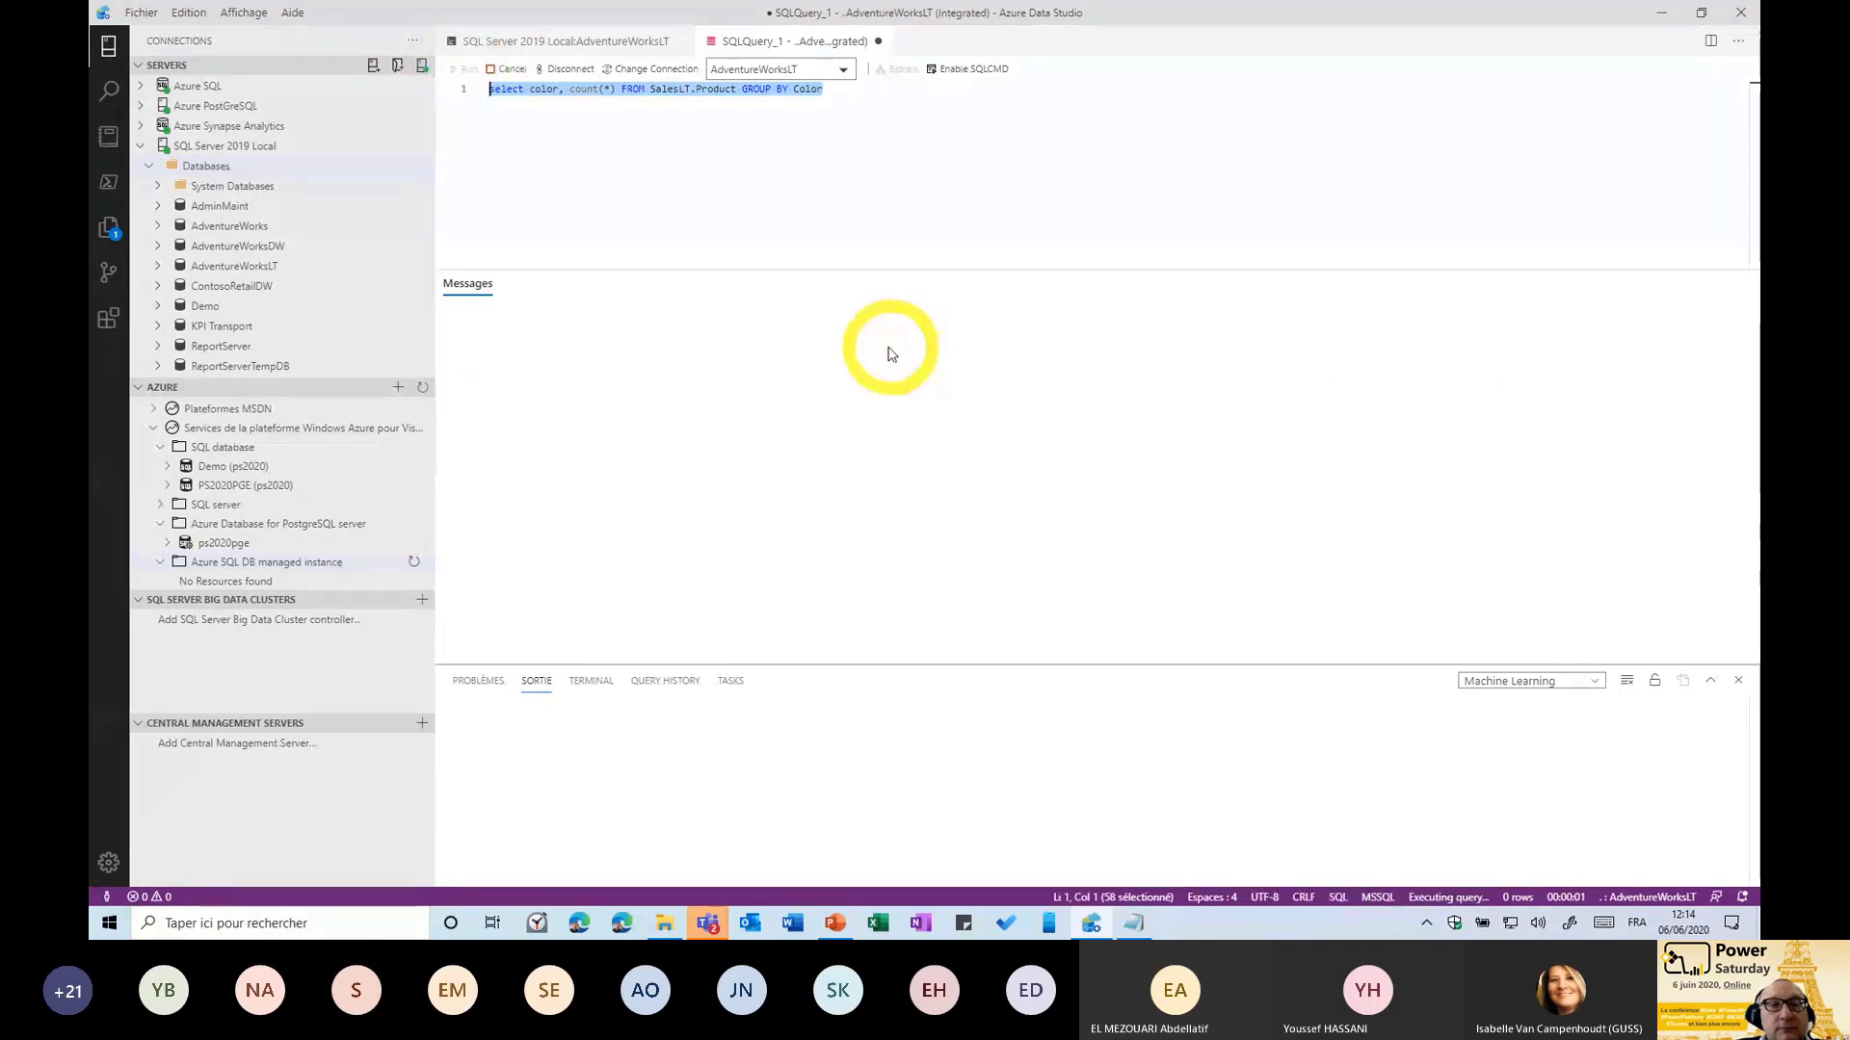
Copy the full grouped color count statement, then empty the query editor and close it.
left_click(651, 187)
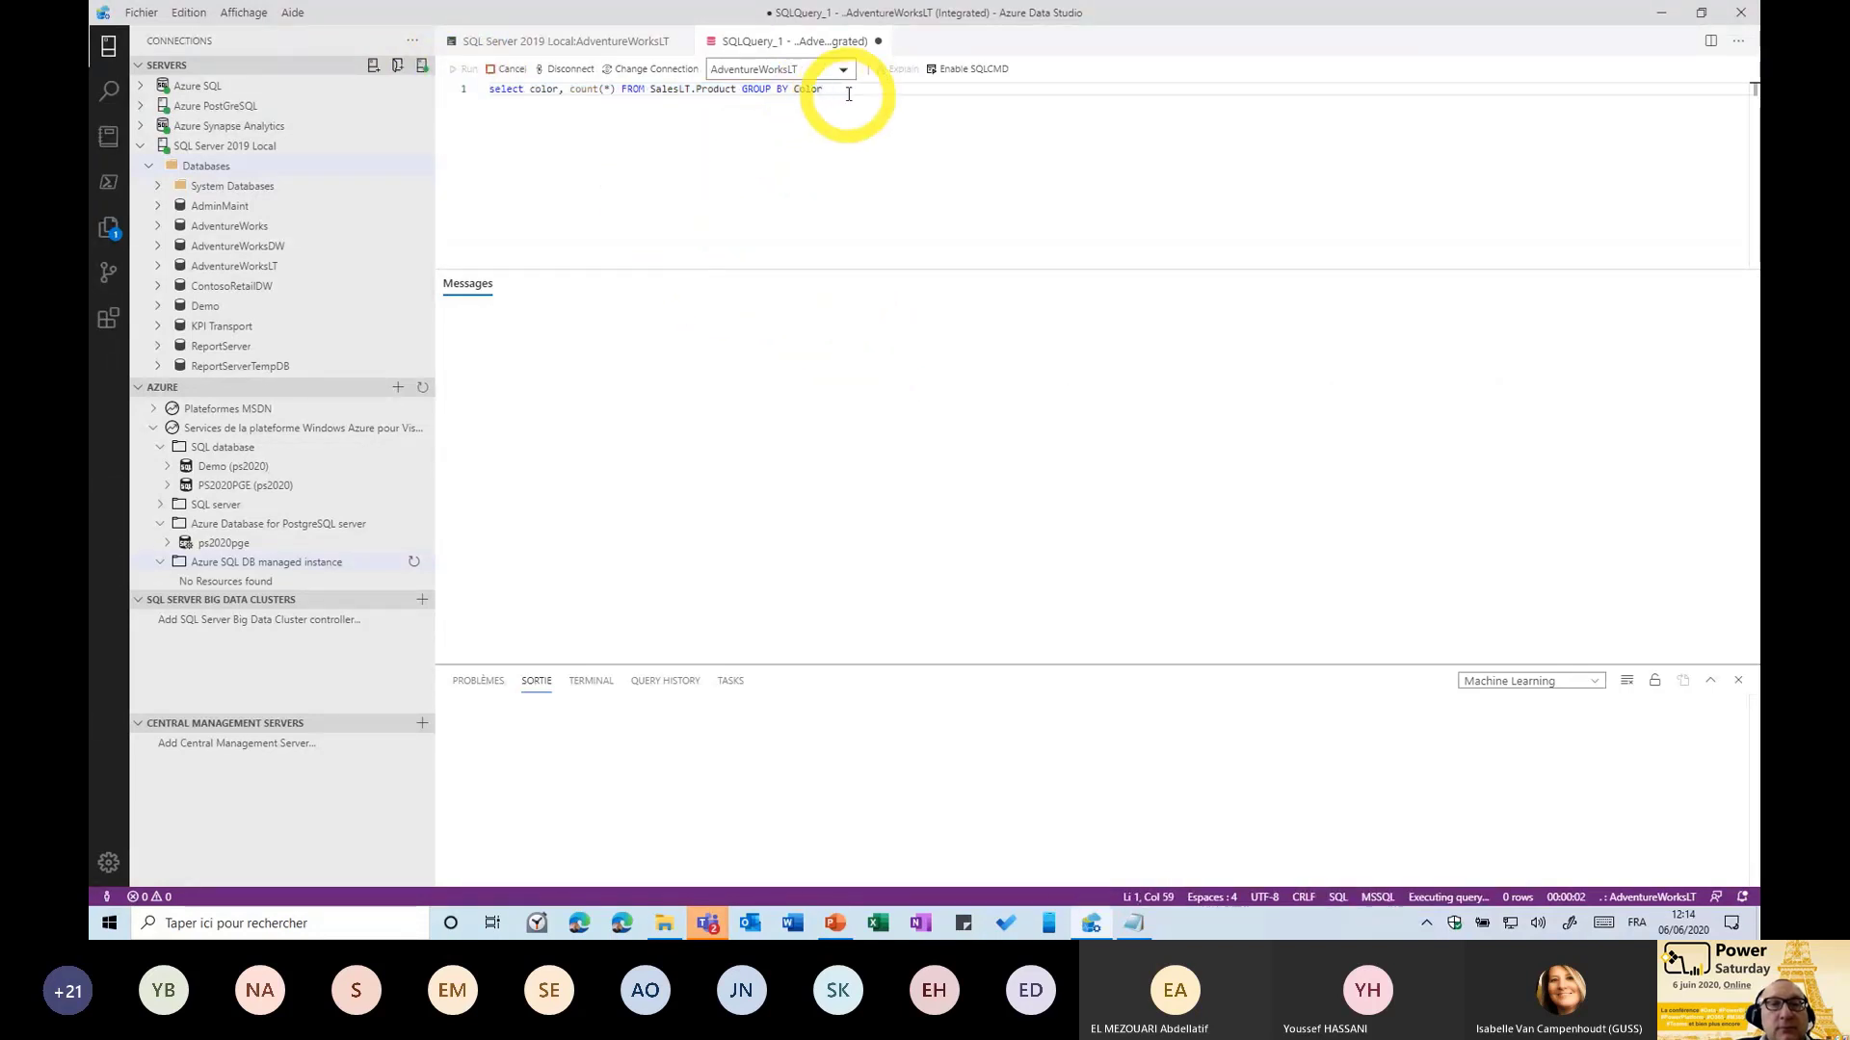
left_click_drag(849, 94, 466, 91)
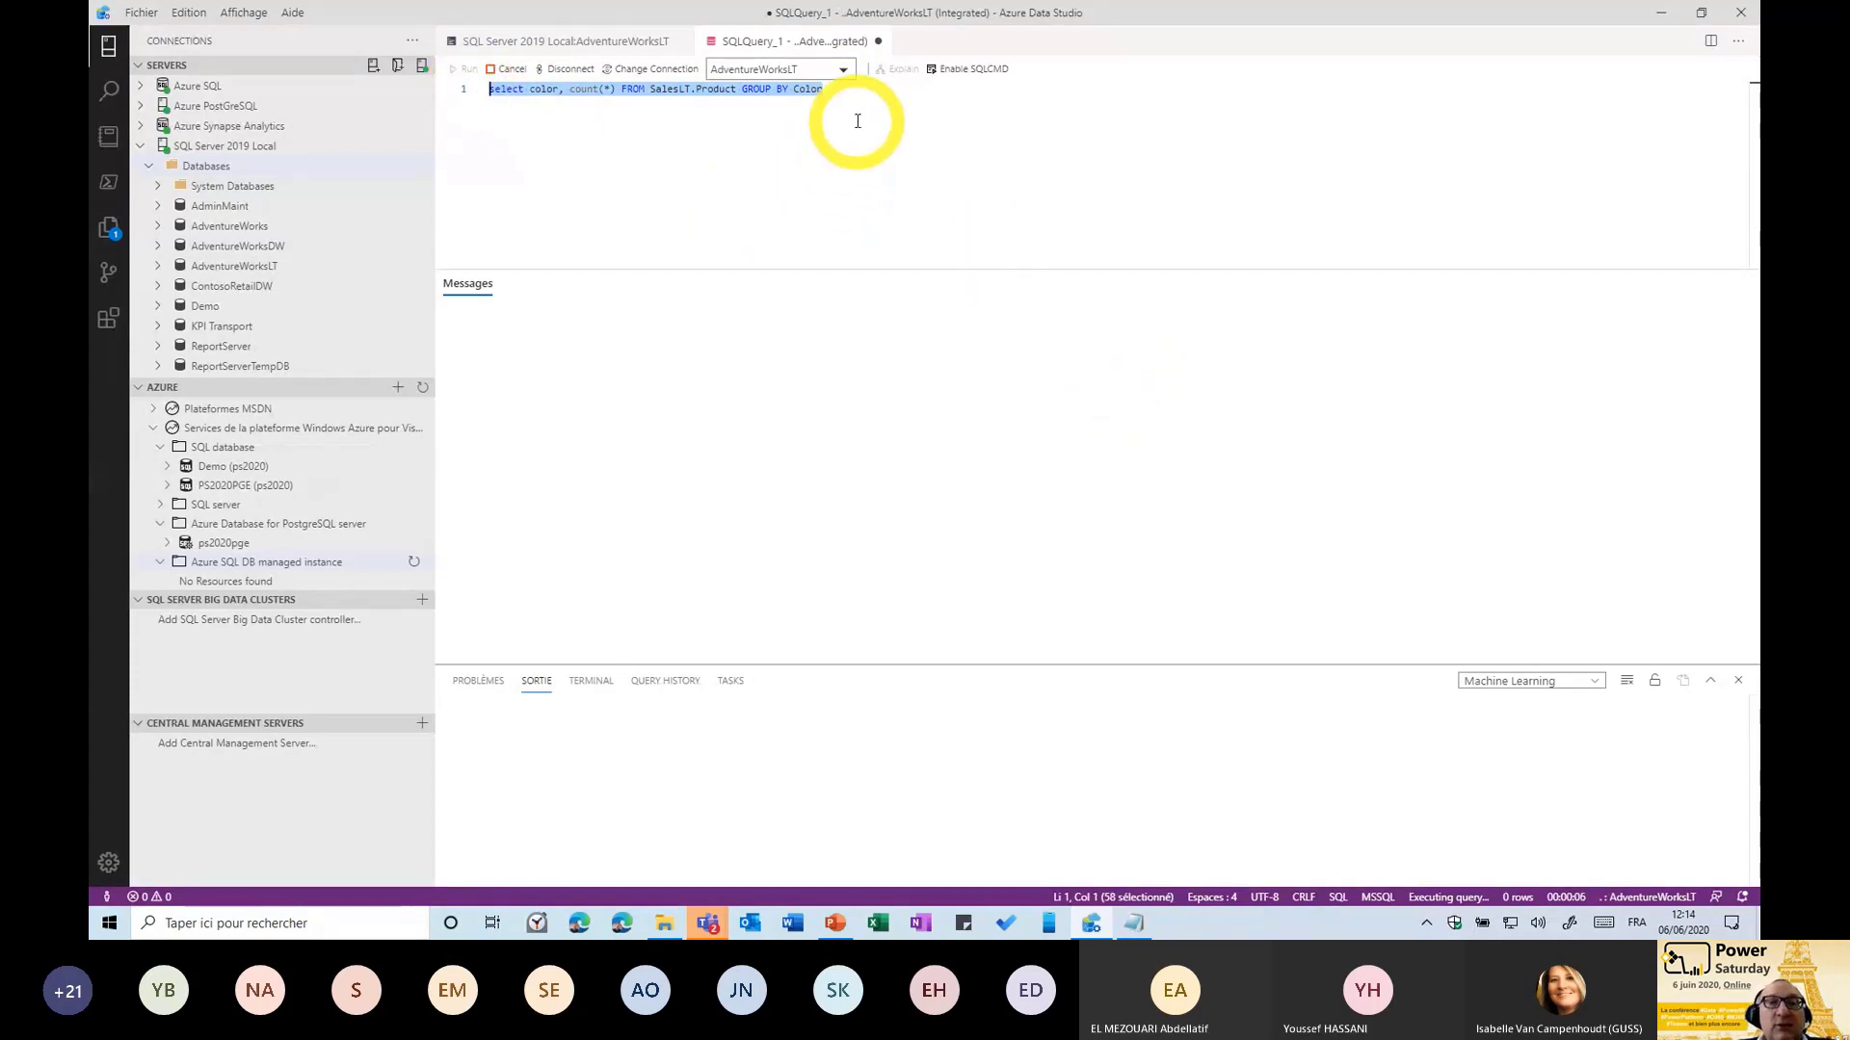
left_click_drag(846, 90, 479, 91)
key("ctrl+c")
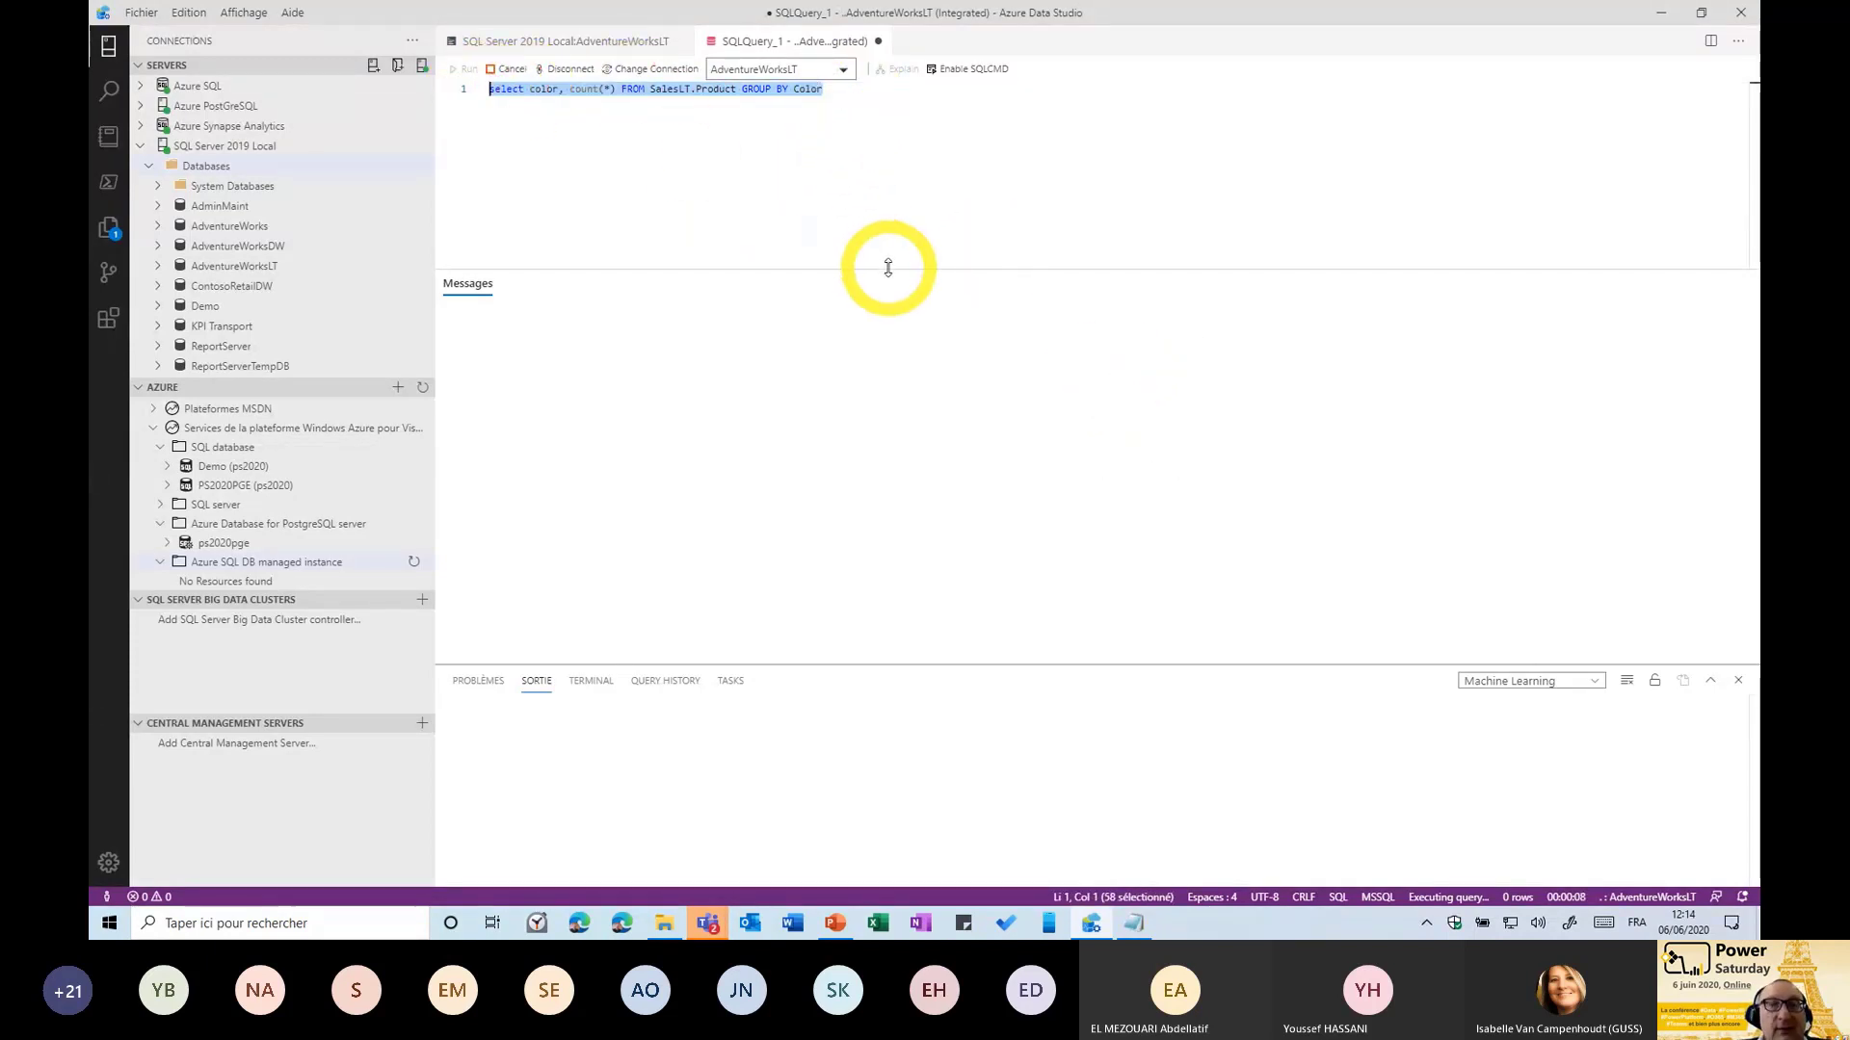
key("Delete")
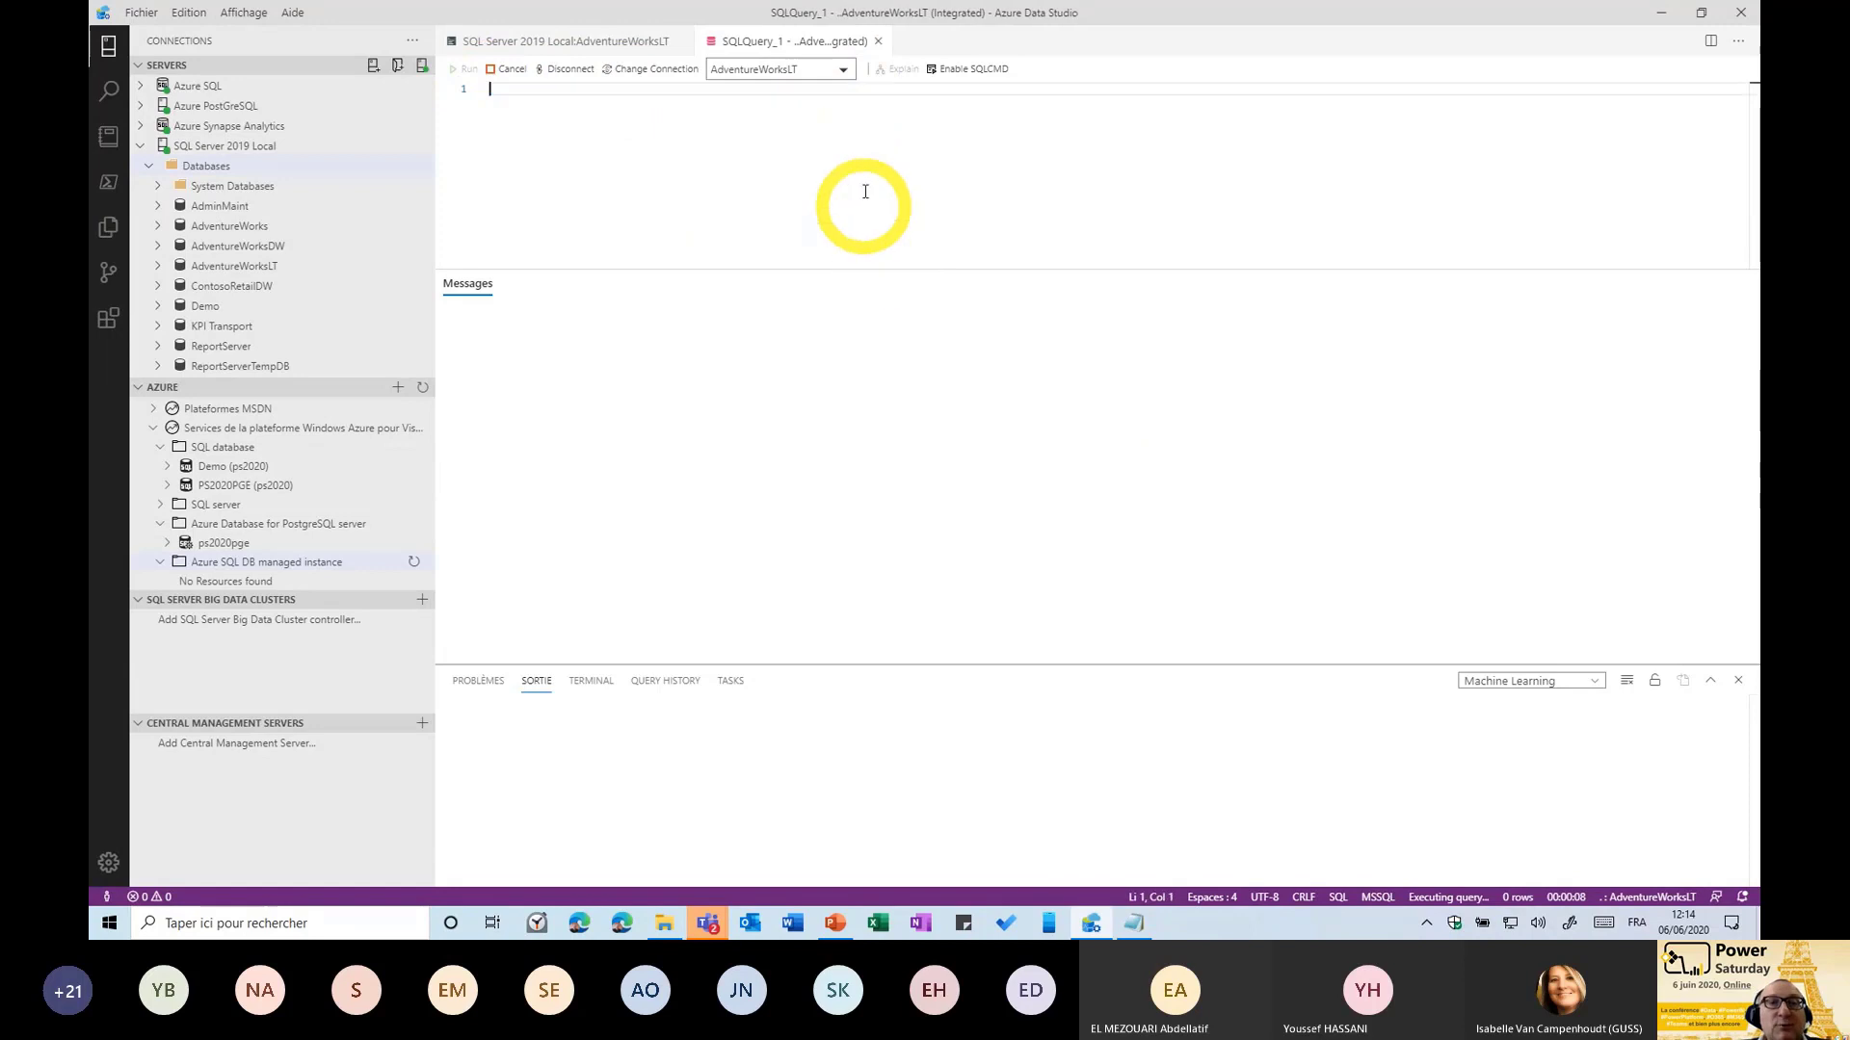
left_click(879, 43)
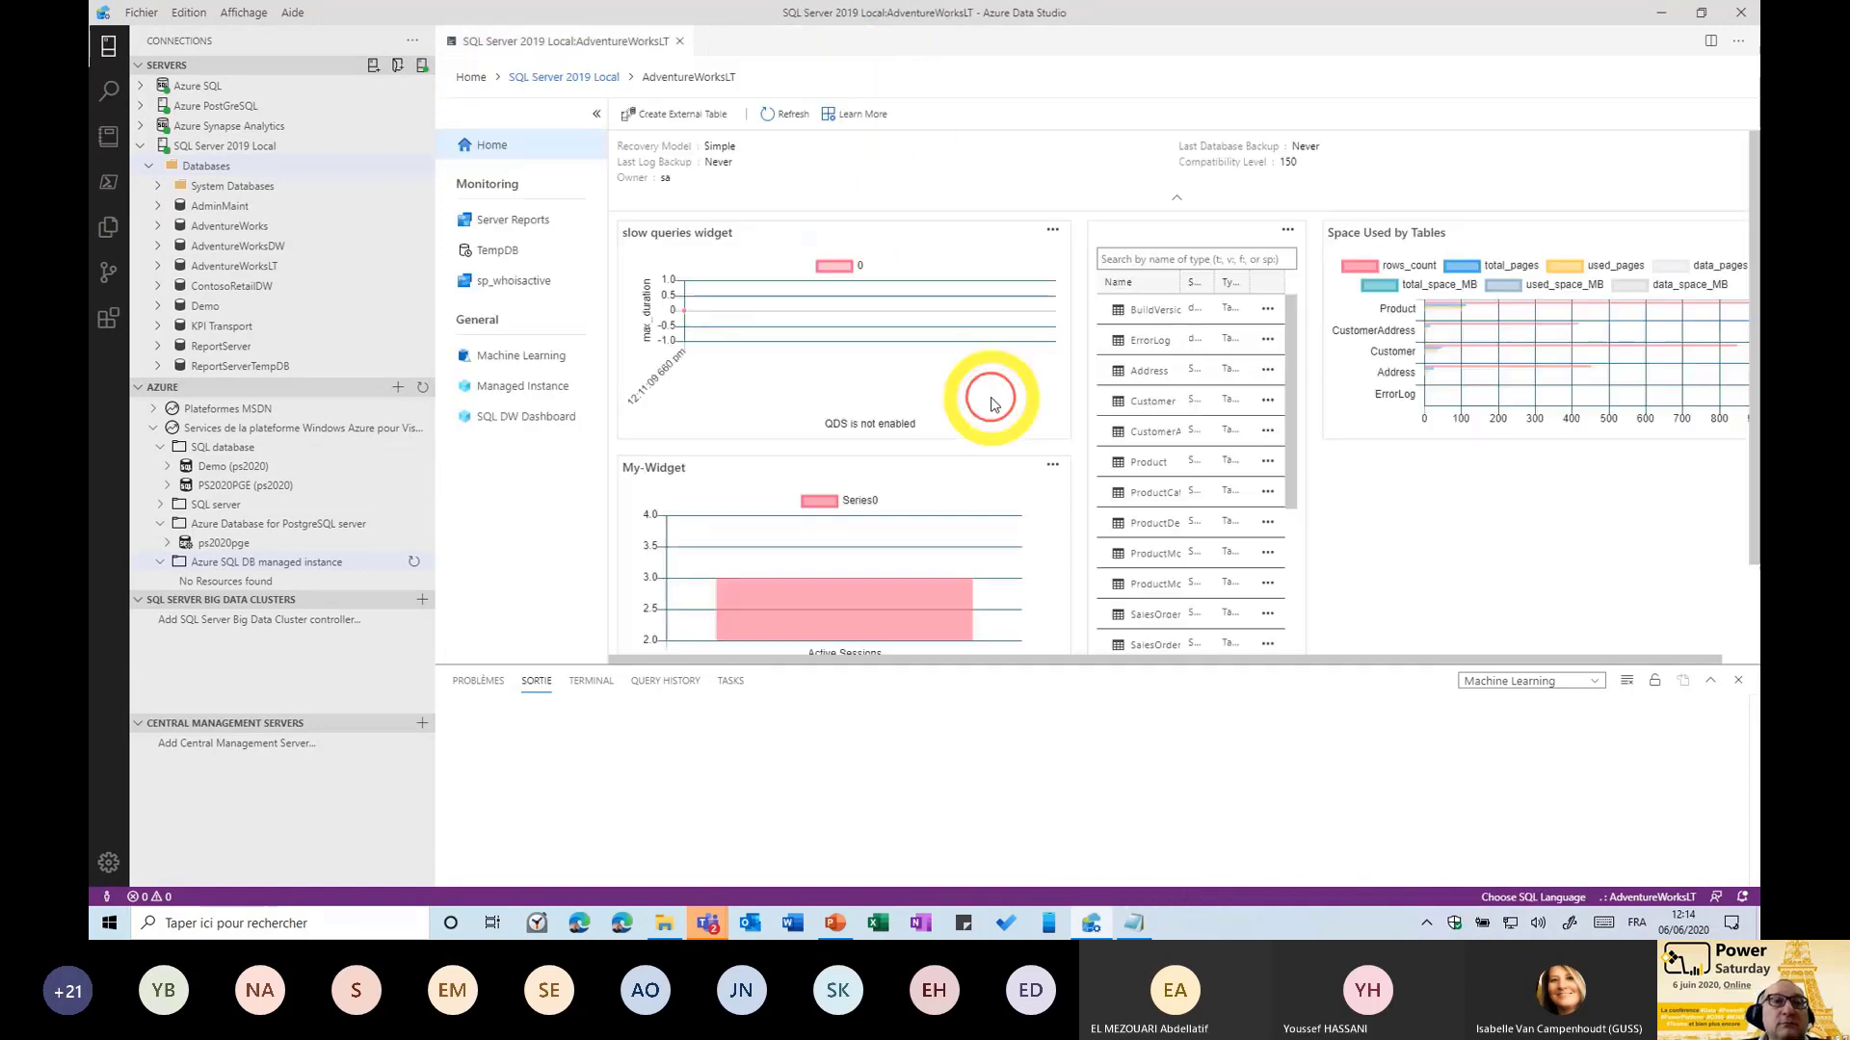
Open a new query on AdventureWorksLT containing the copied grouped color count statement, and run the whole statement.
right_click(277, 273)
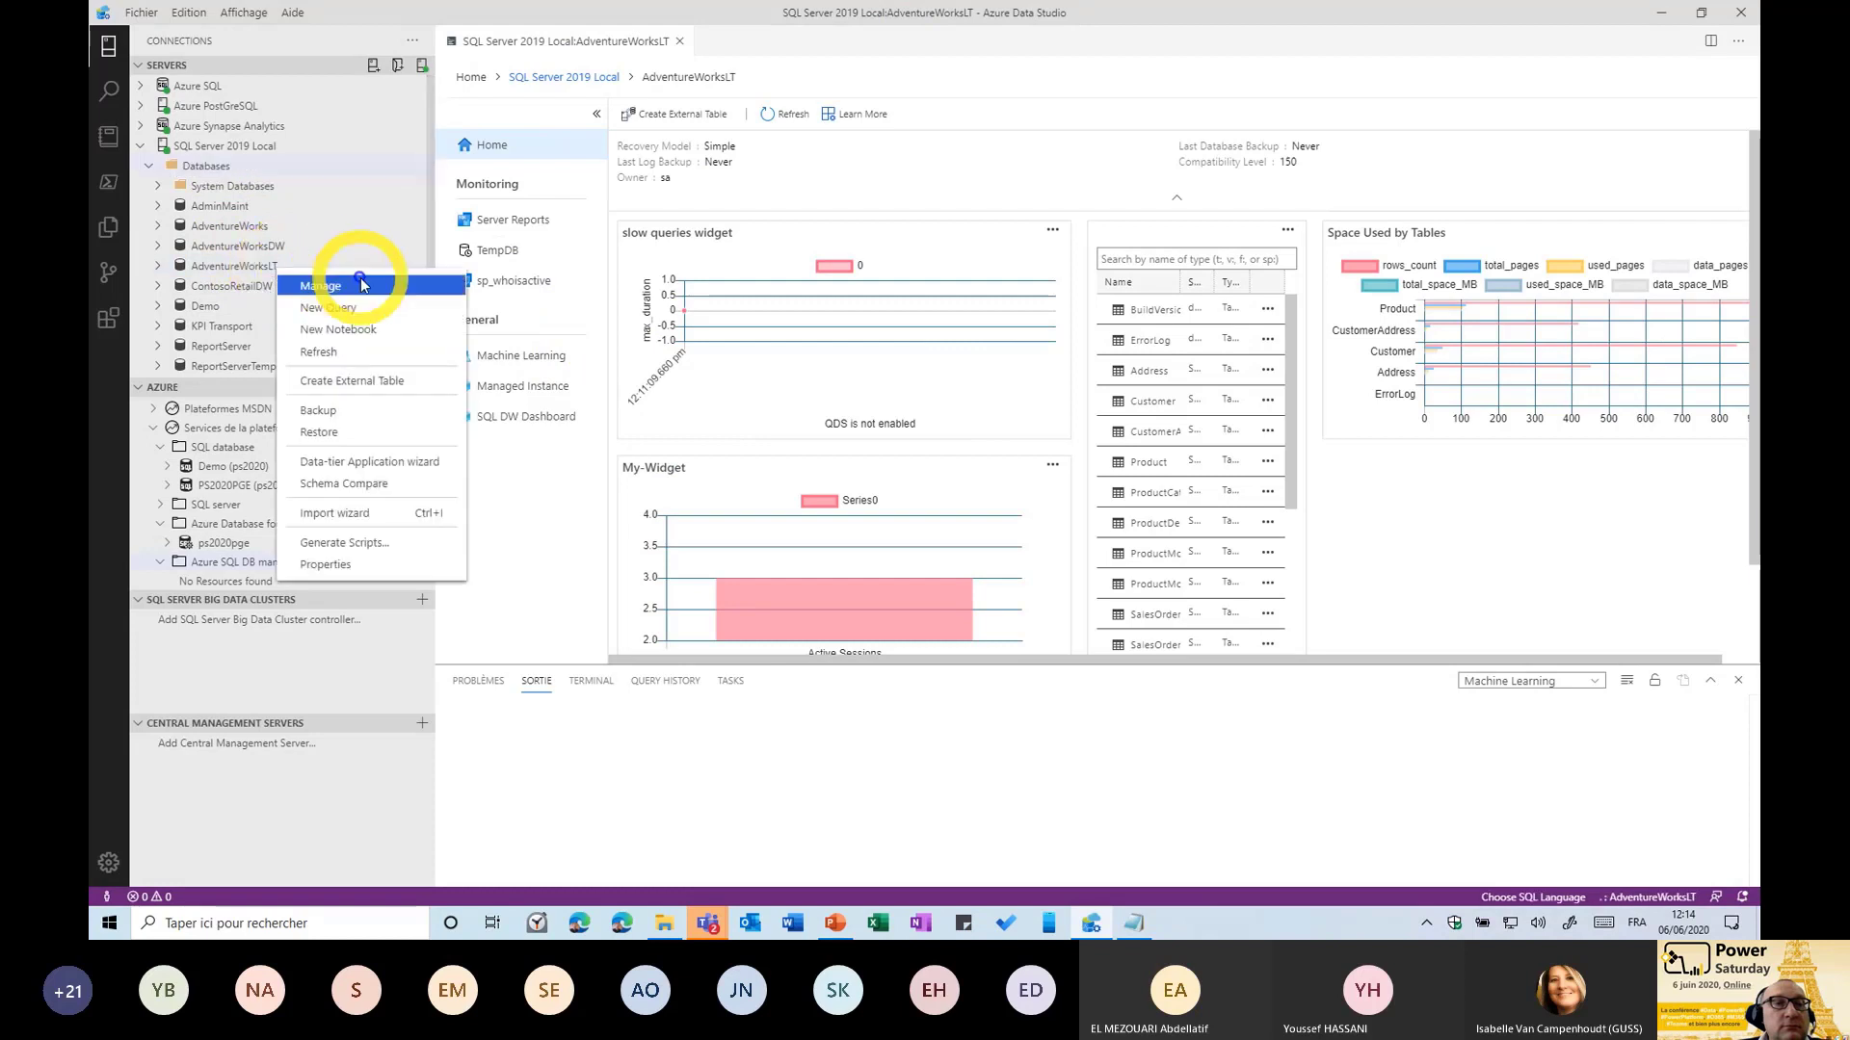
left_click(363, 309)
key("ctrl+v")
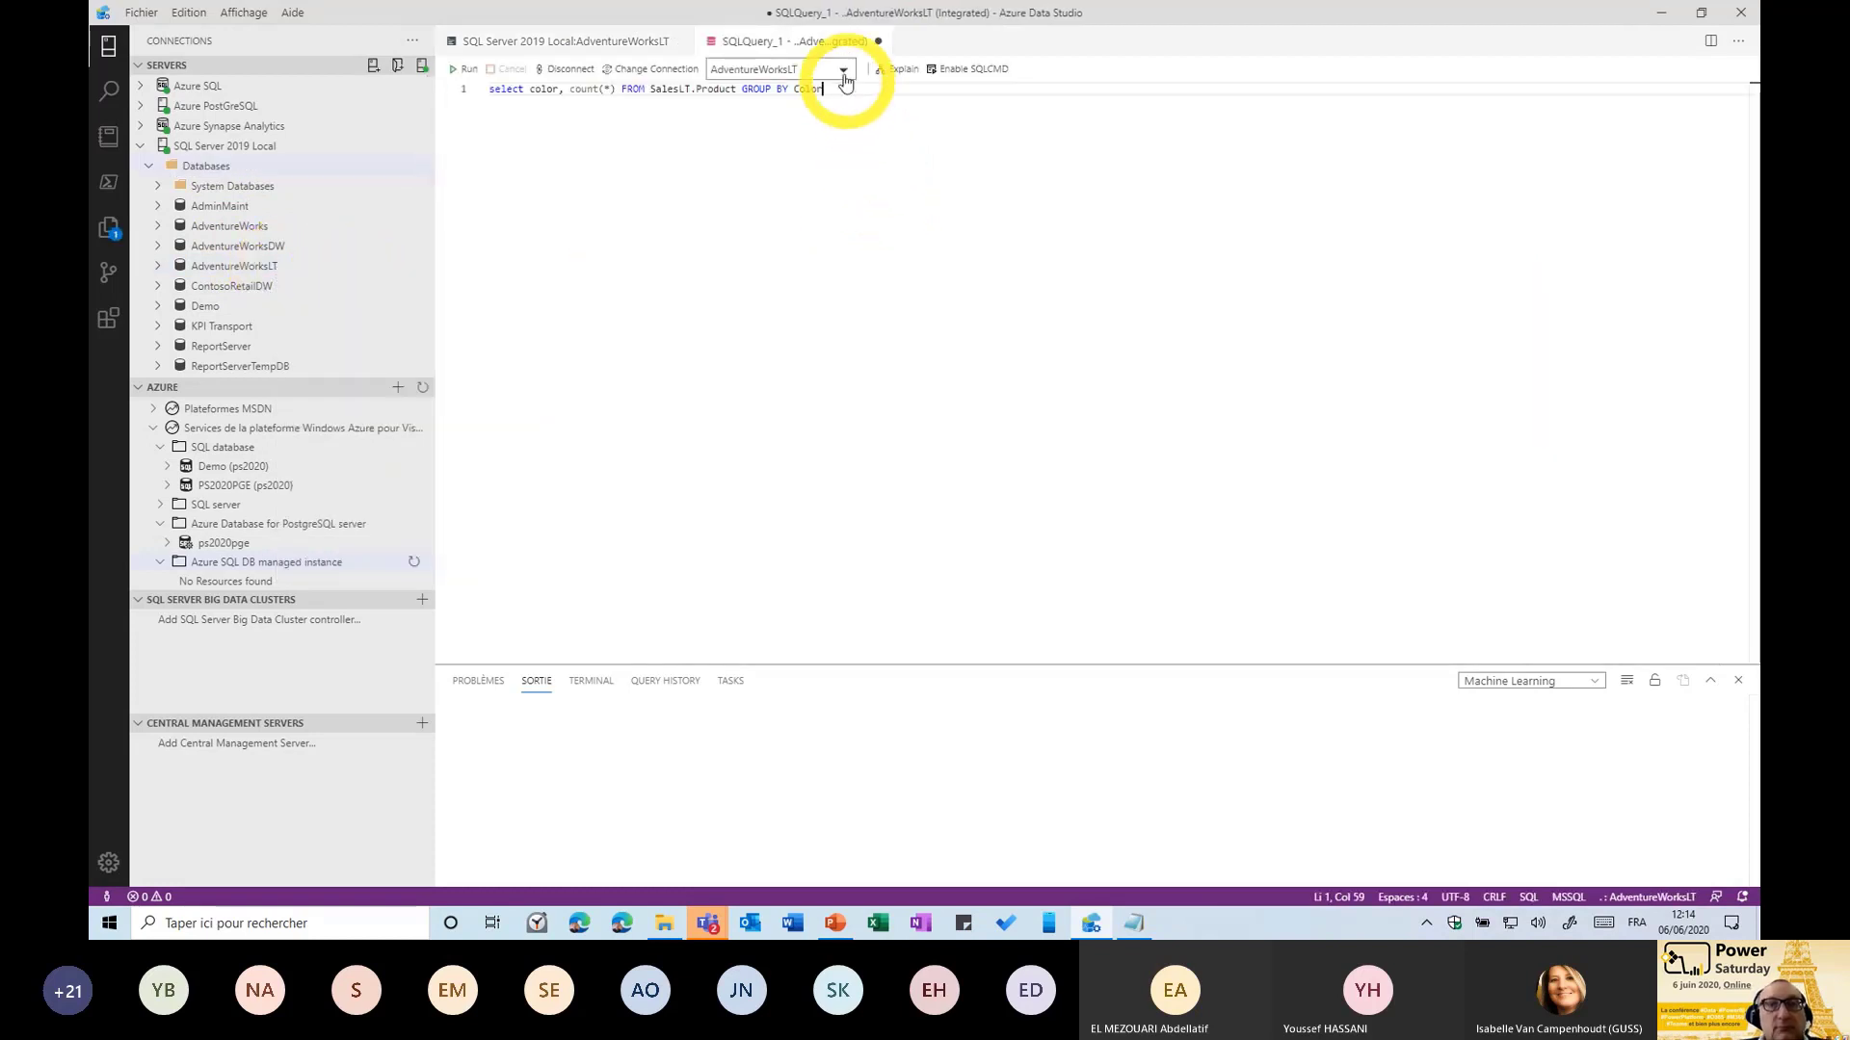
left_click_drag(844, 89, 486, 88)
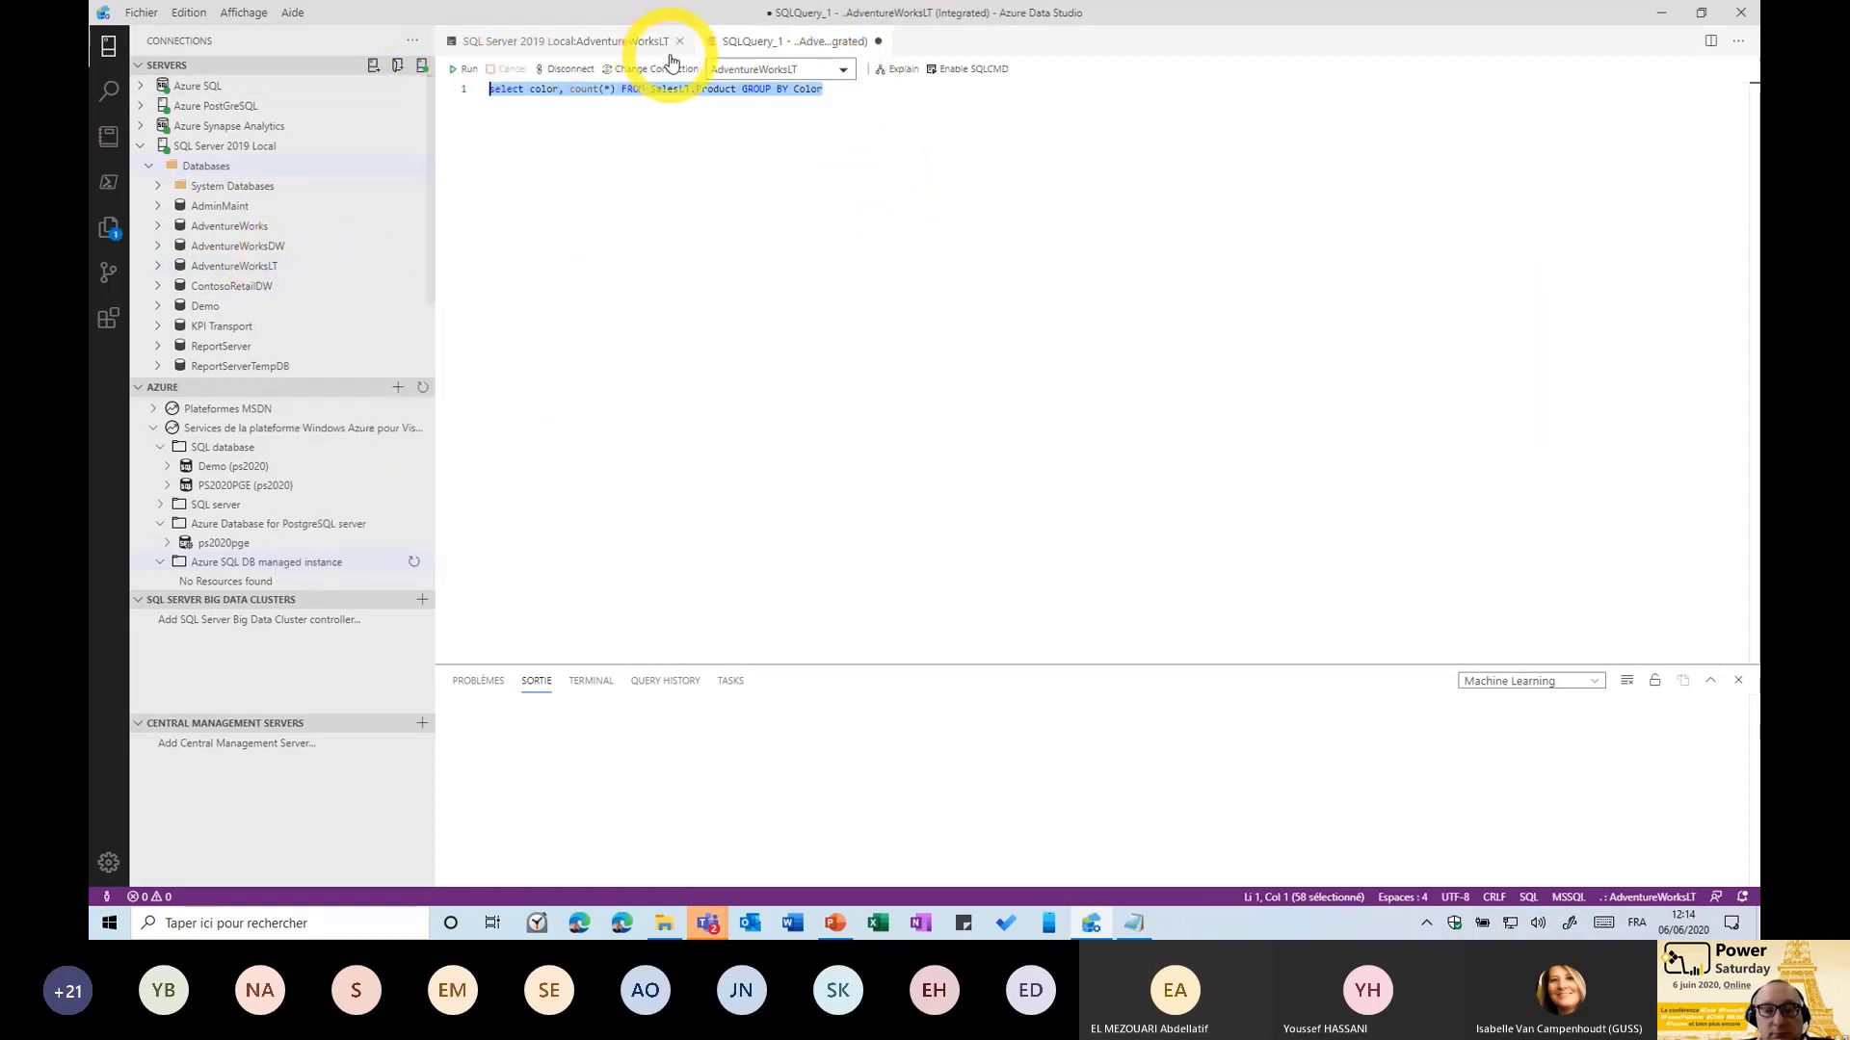
key("F5")
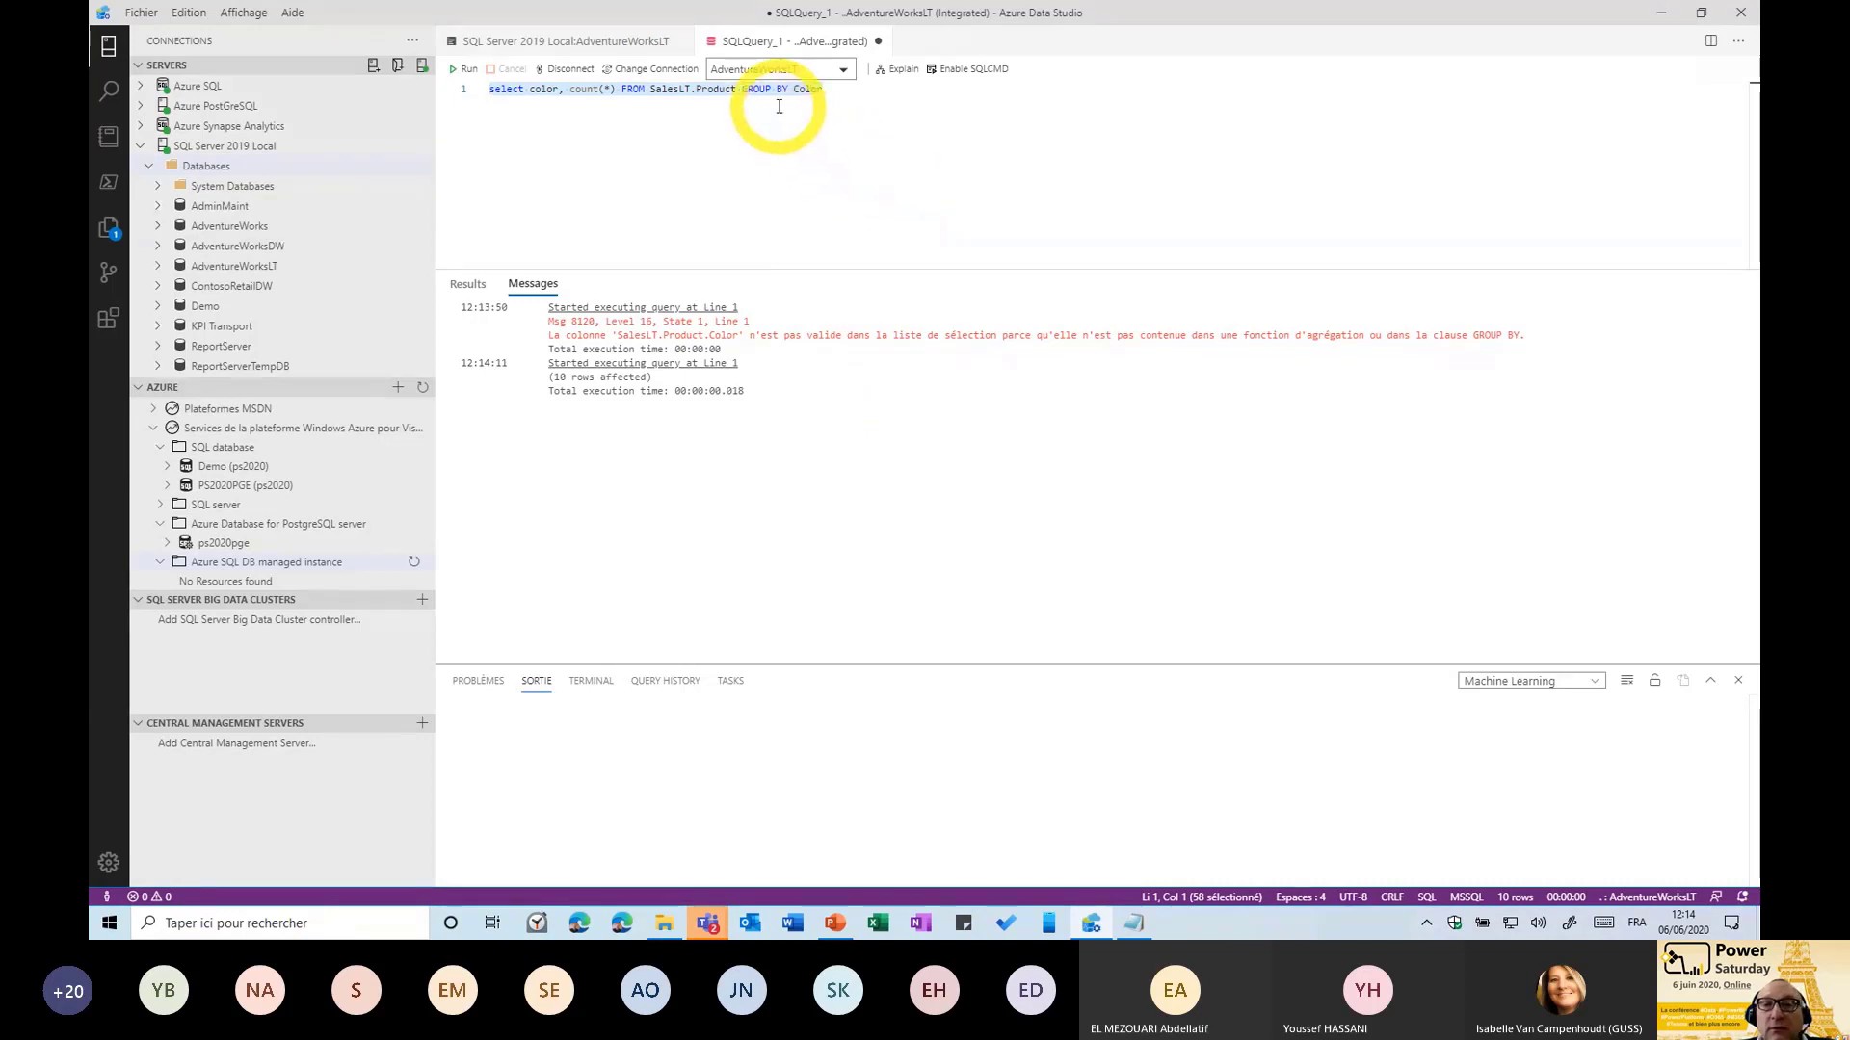
Try running the whole color count statement again and rewrite its GROUP BY column as lowercase color.
left_click(847, 99)
left_click_drag(848, 93, 454, 90)
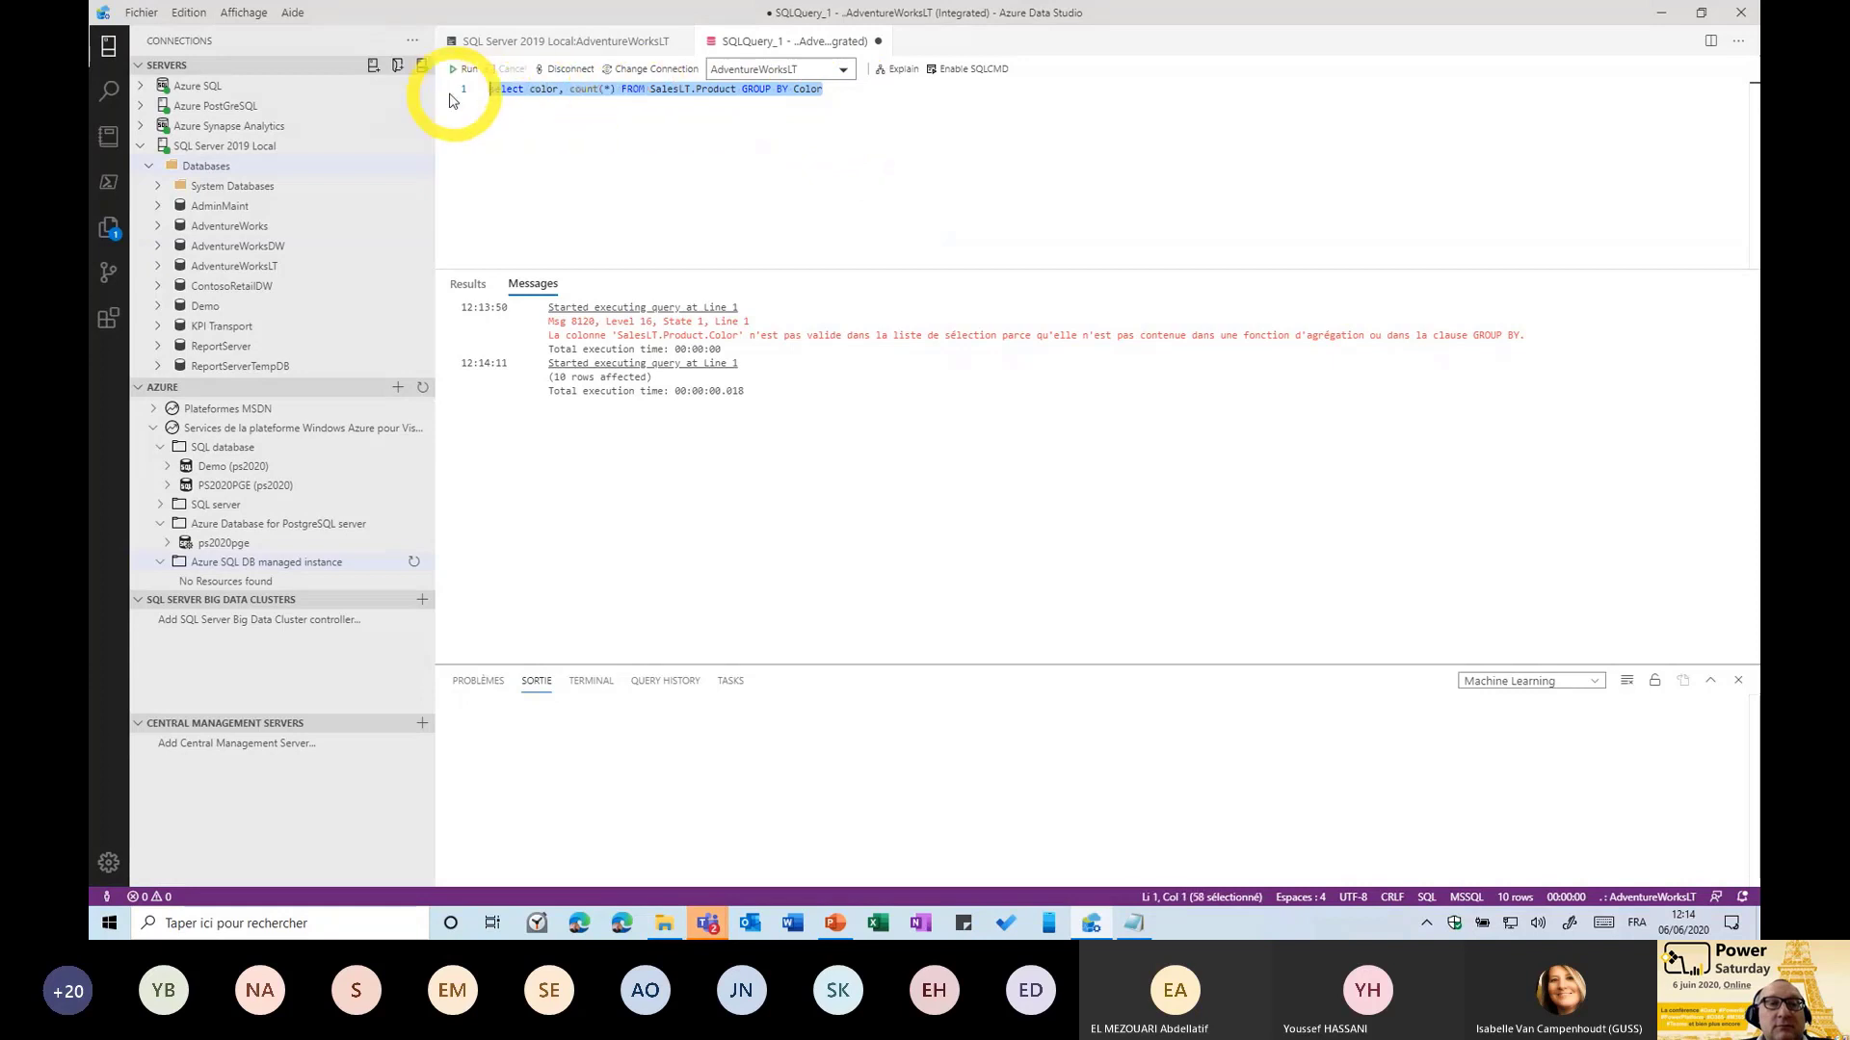
key("F5")
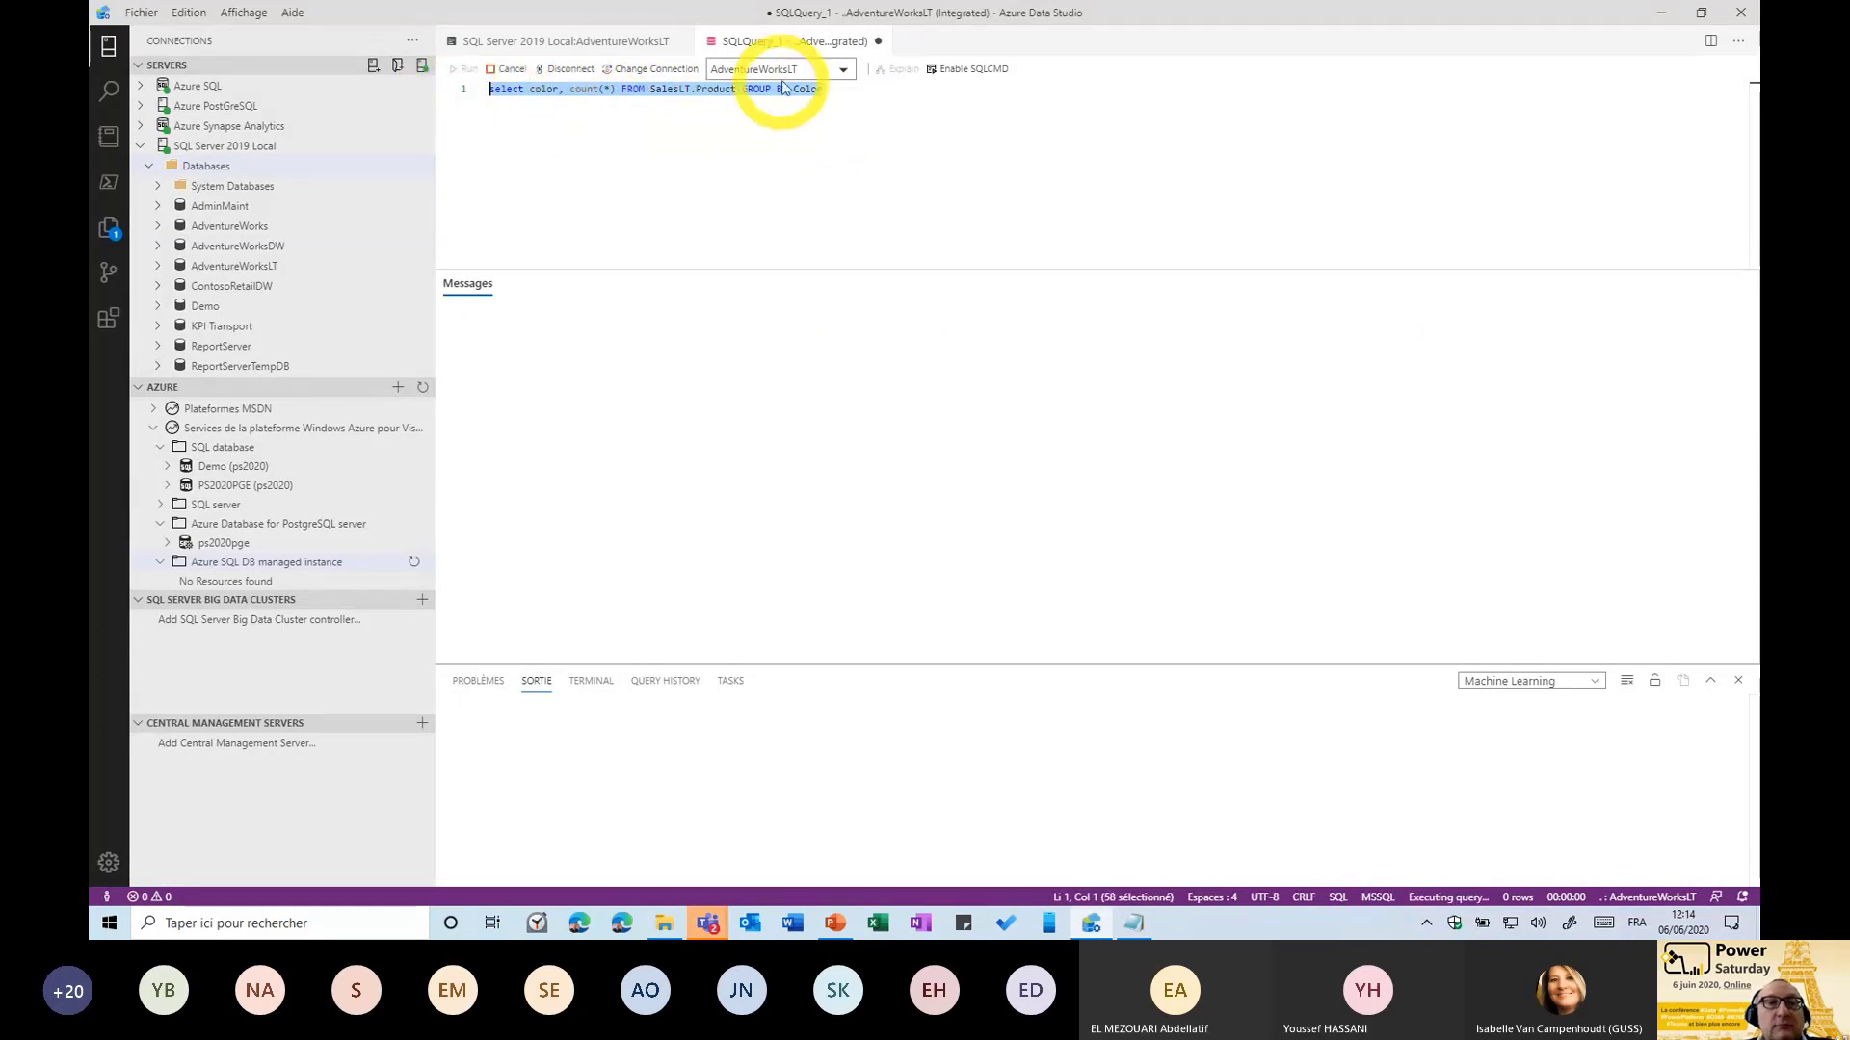
left_click(857, 97)
left_click_drag(859, 97, 457, 104)
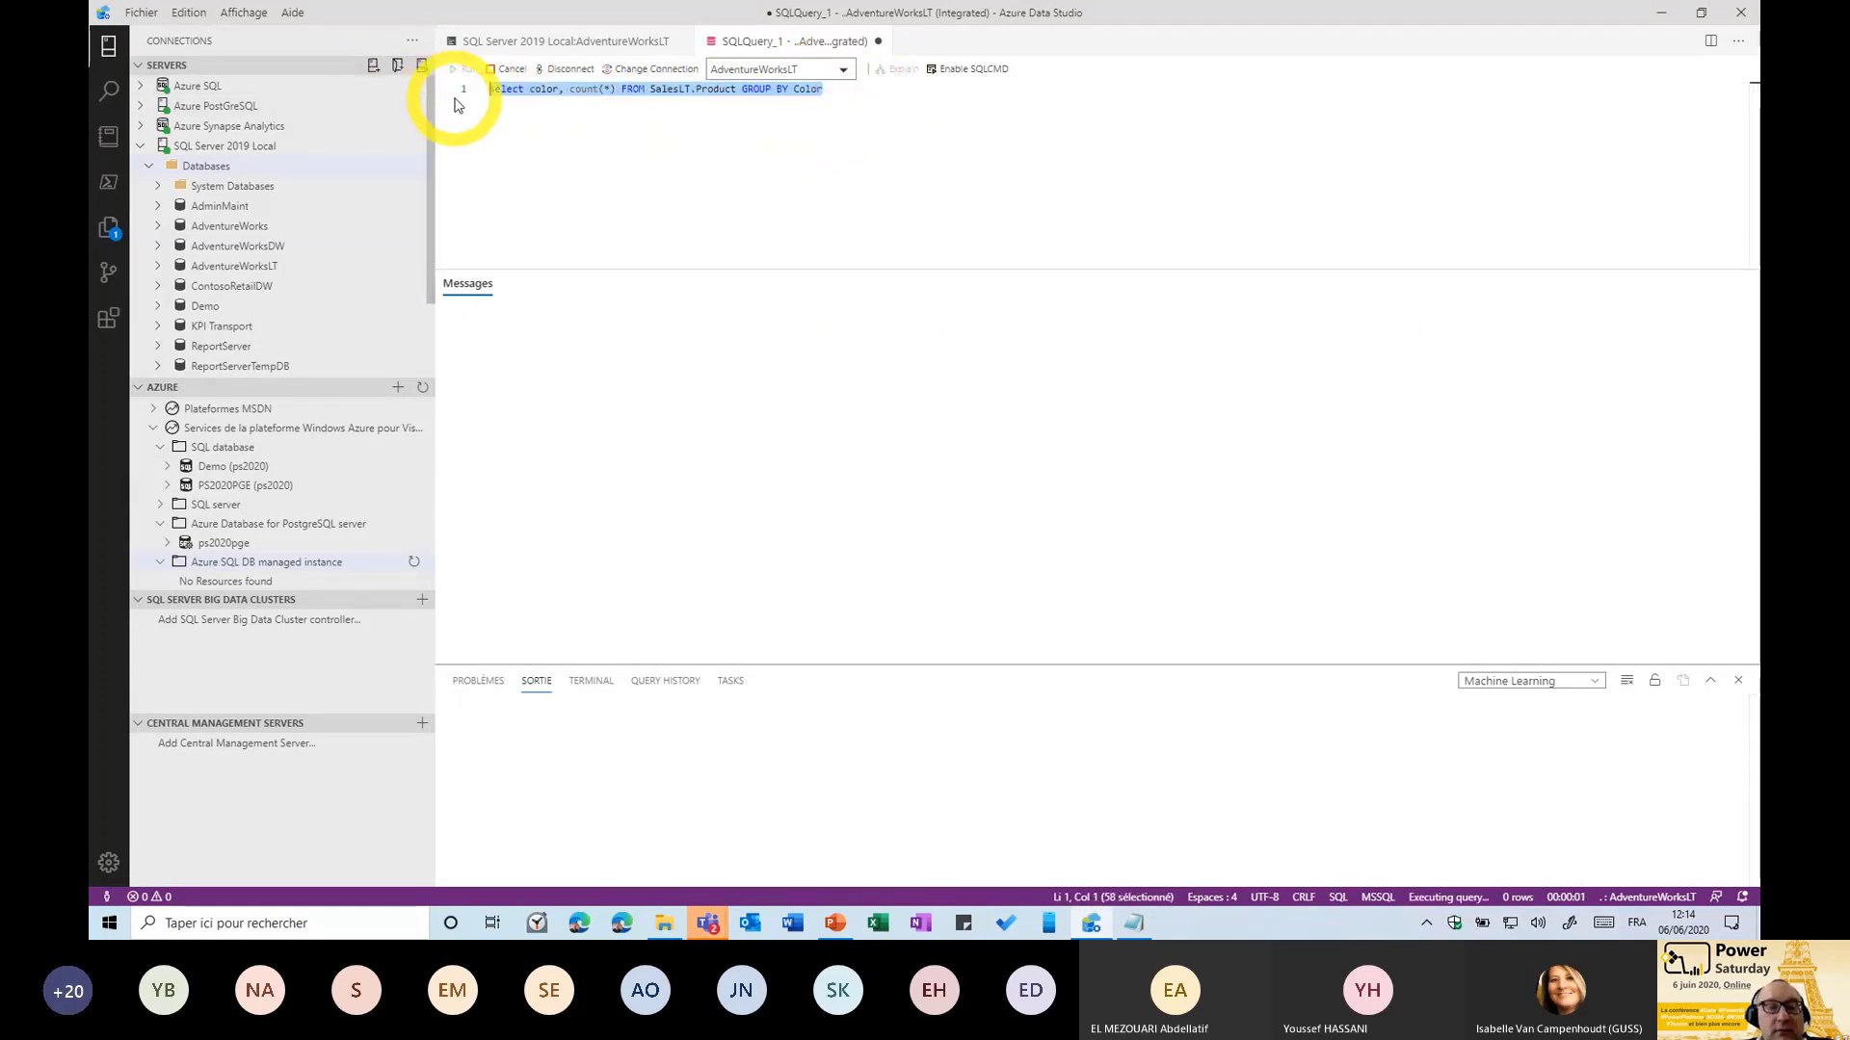
left_click(685, 180)
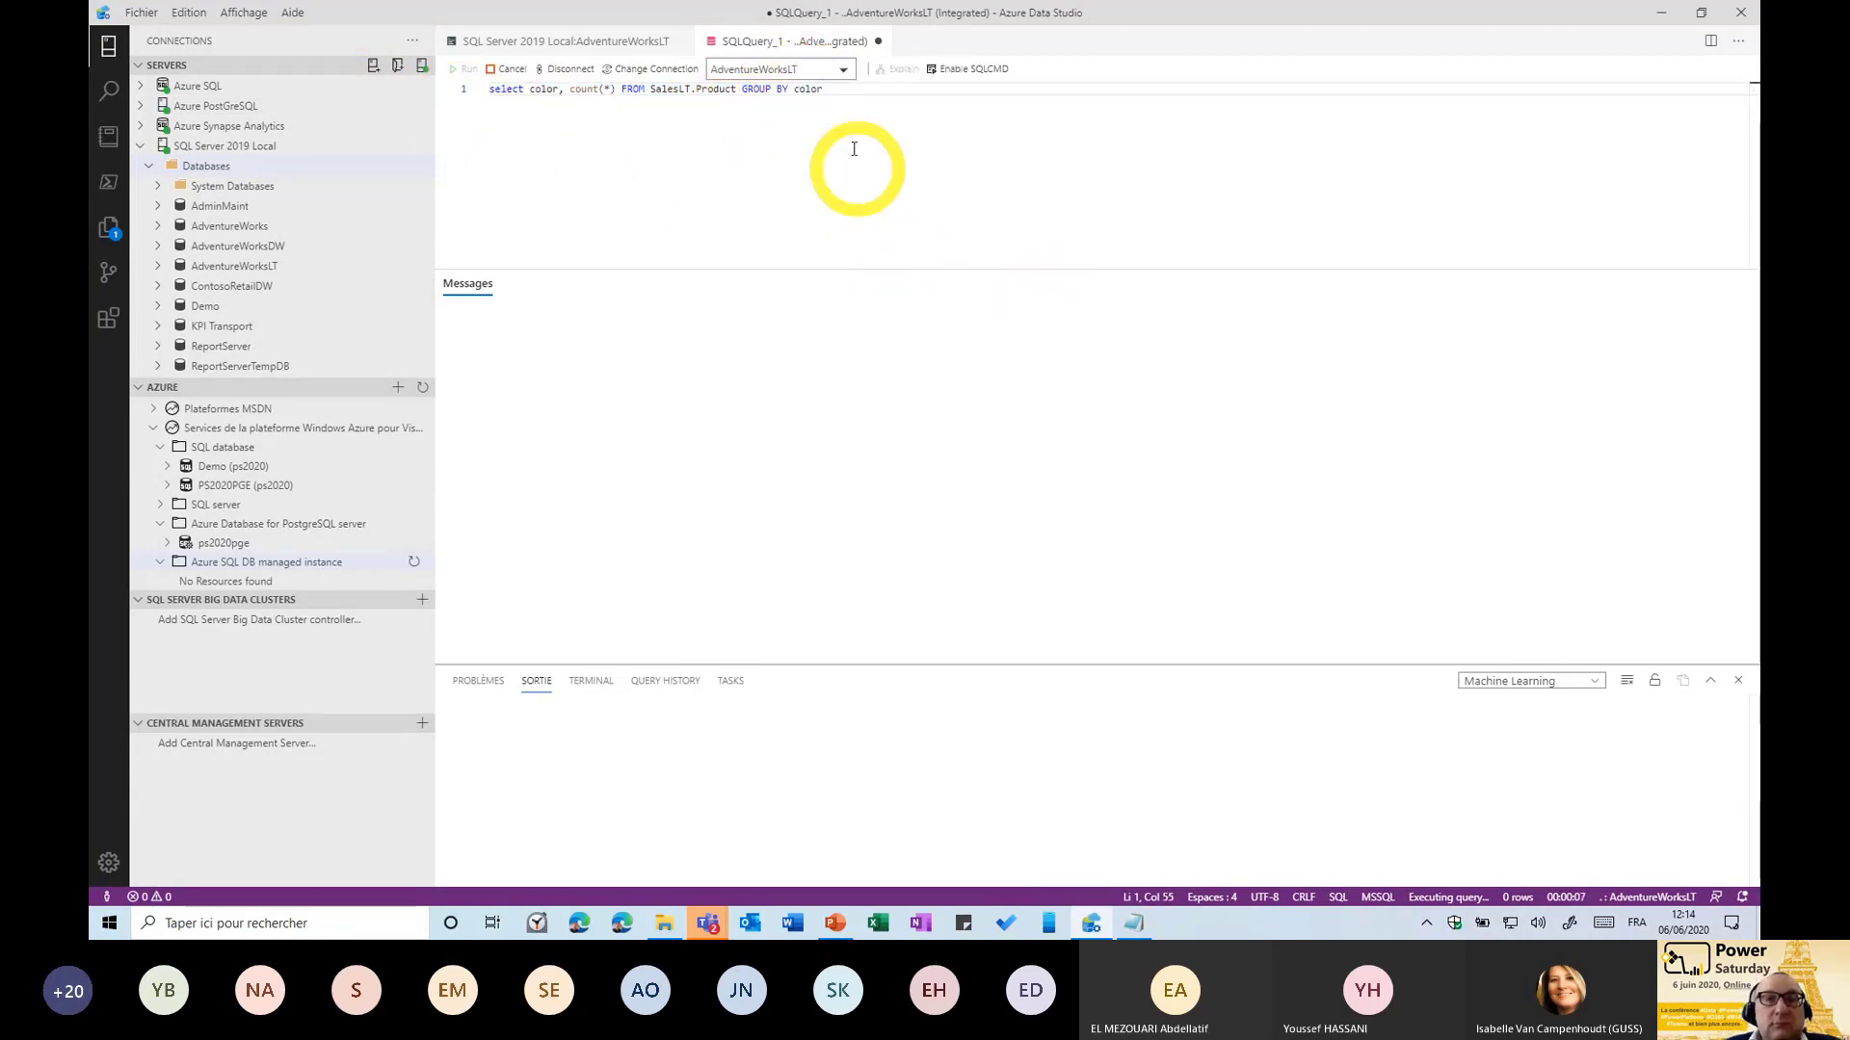
Copy the revised GROUP BY color statement, clear it from the query editor and close that editor.
left_click_drag(847, 88, 116, 96)
key("ctrl+c")
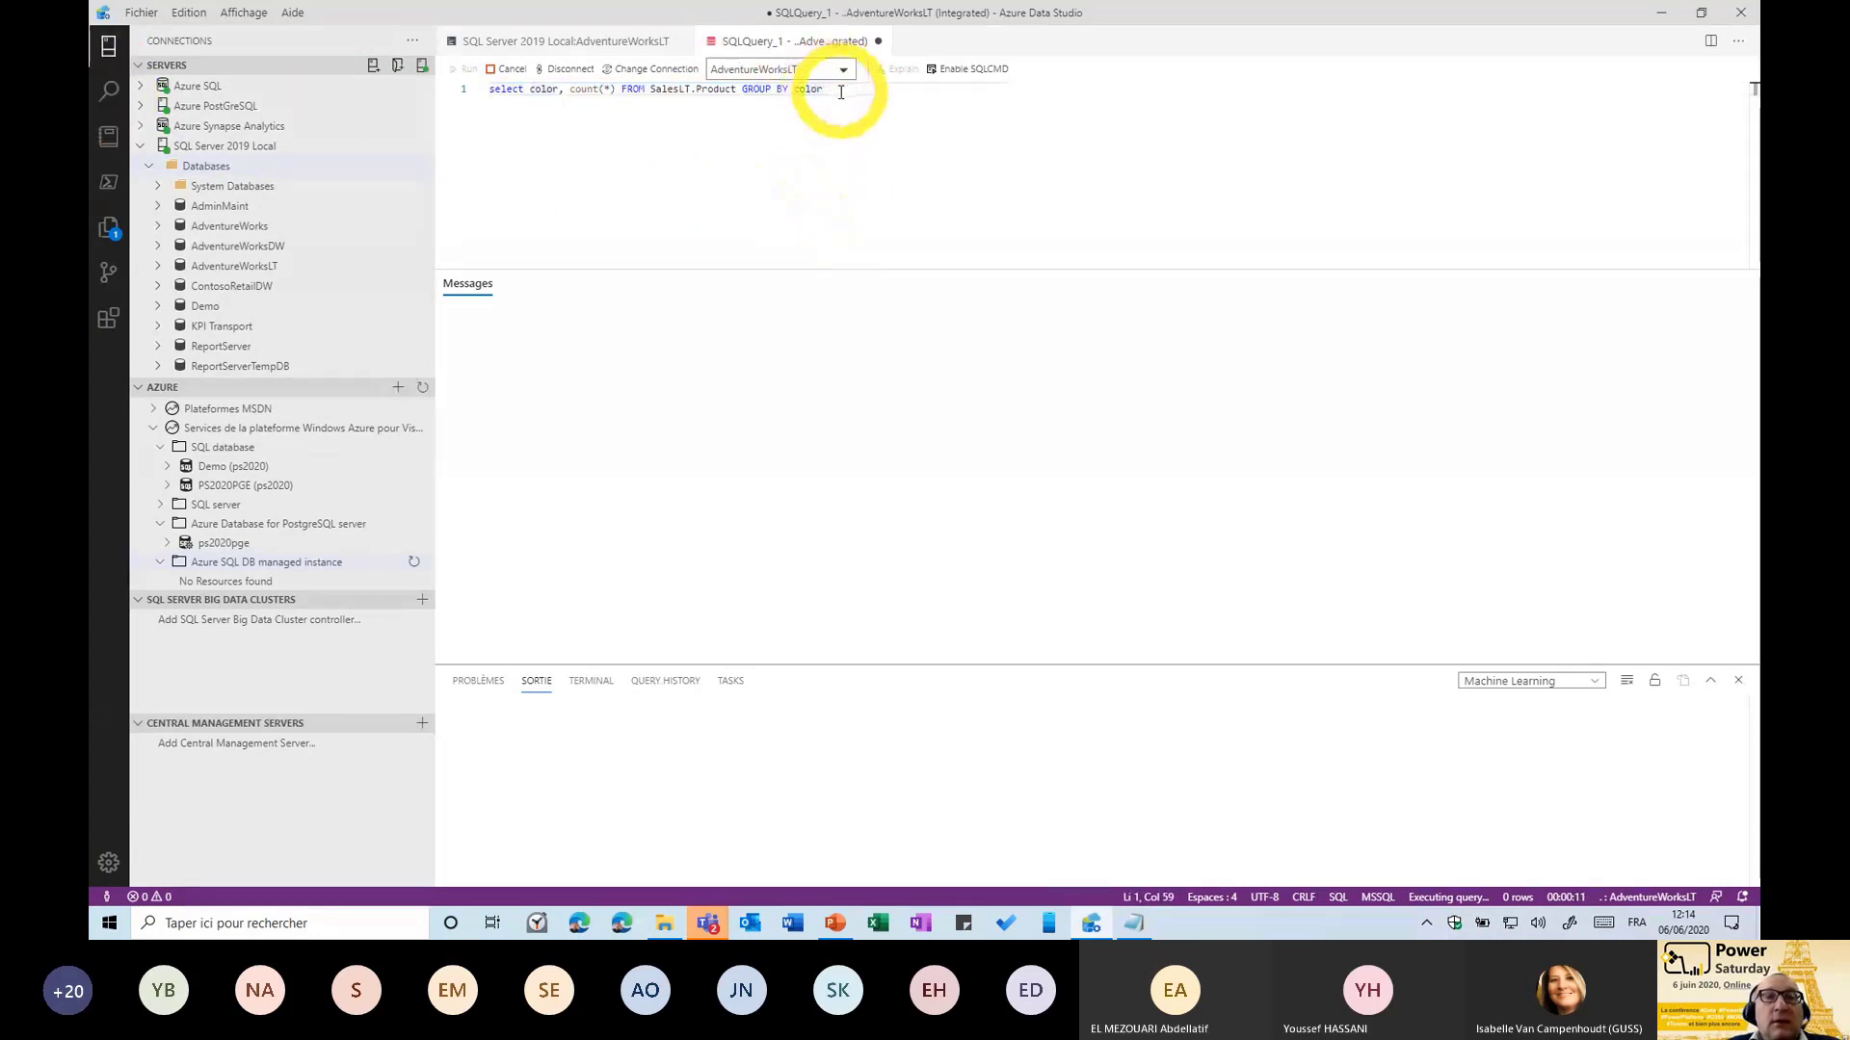
left_click(369, 100)
key("Delete")
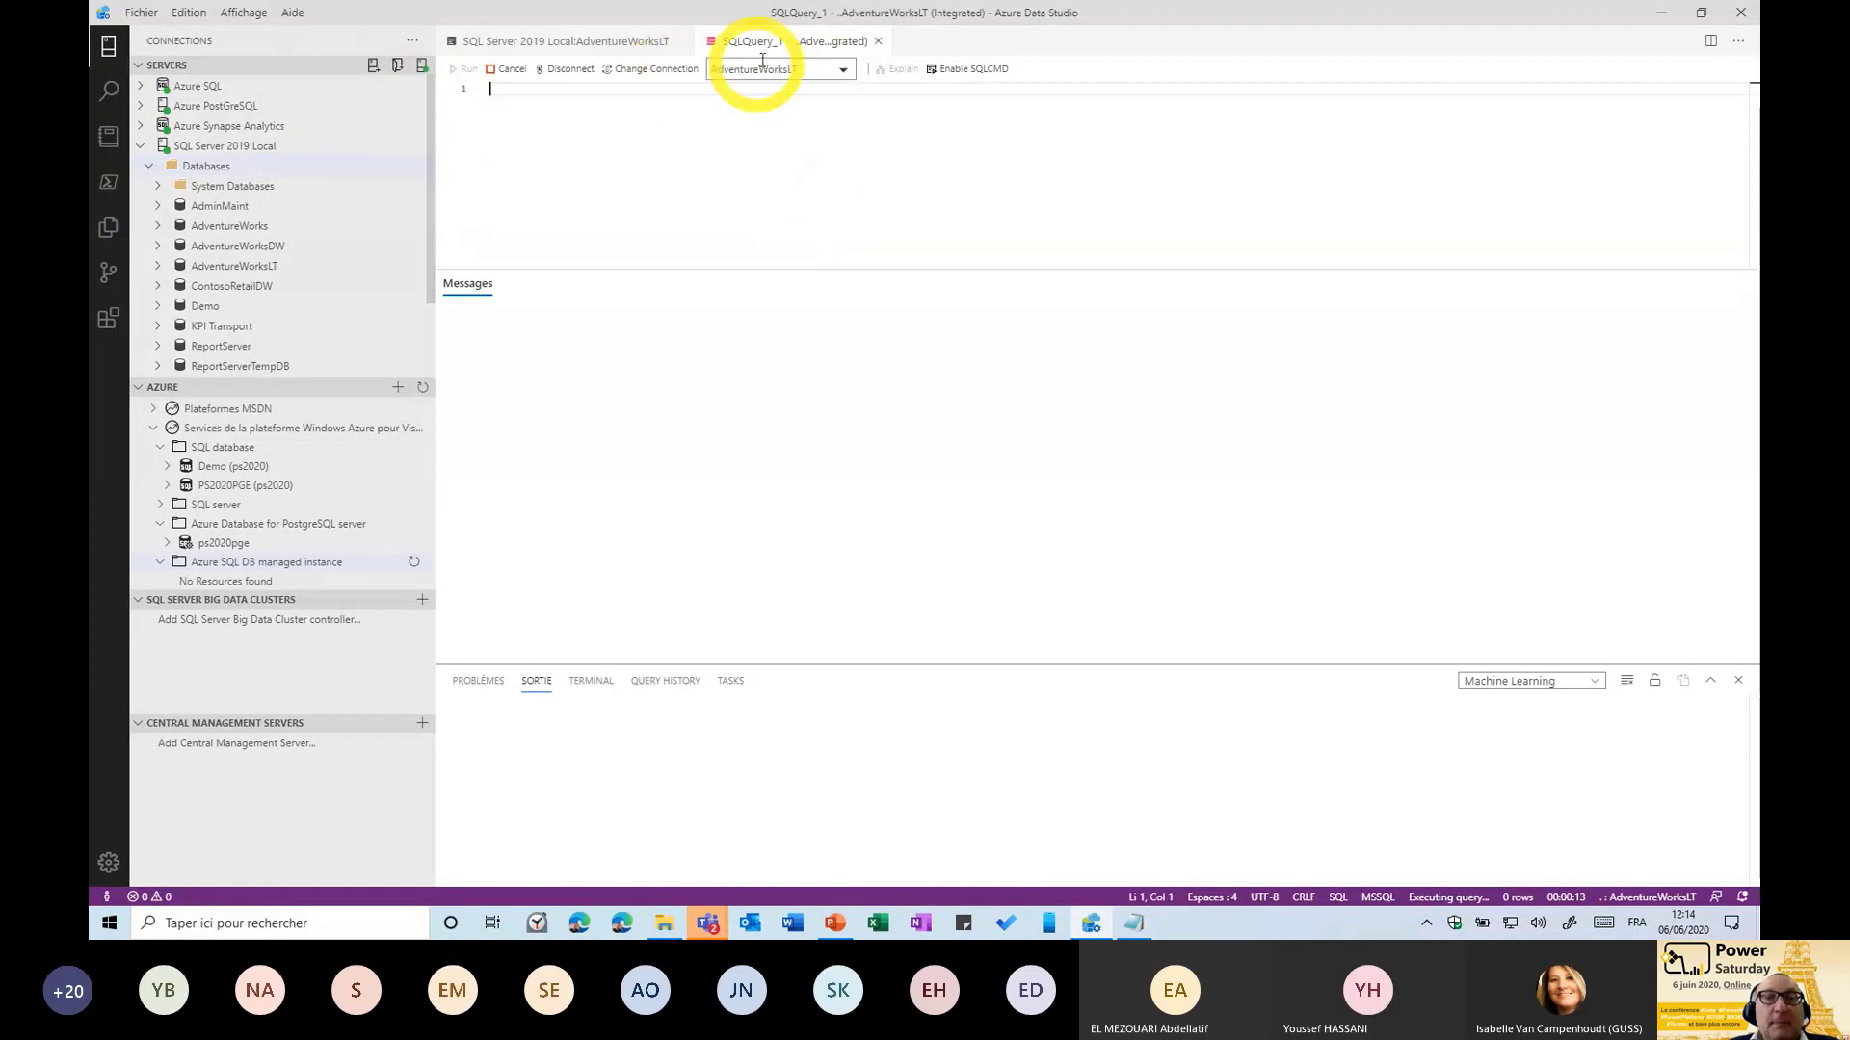
left_click(877, 41)
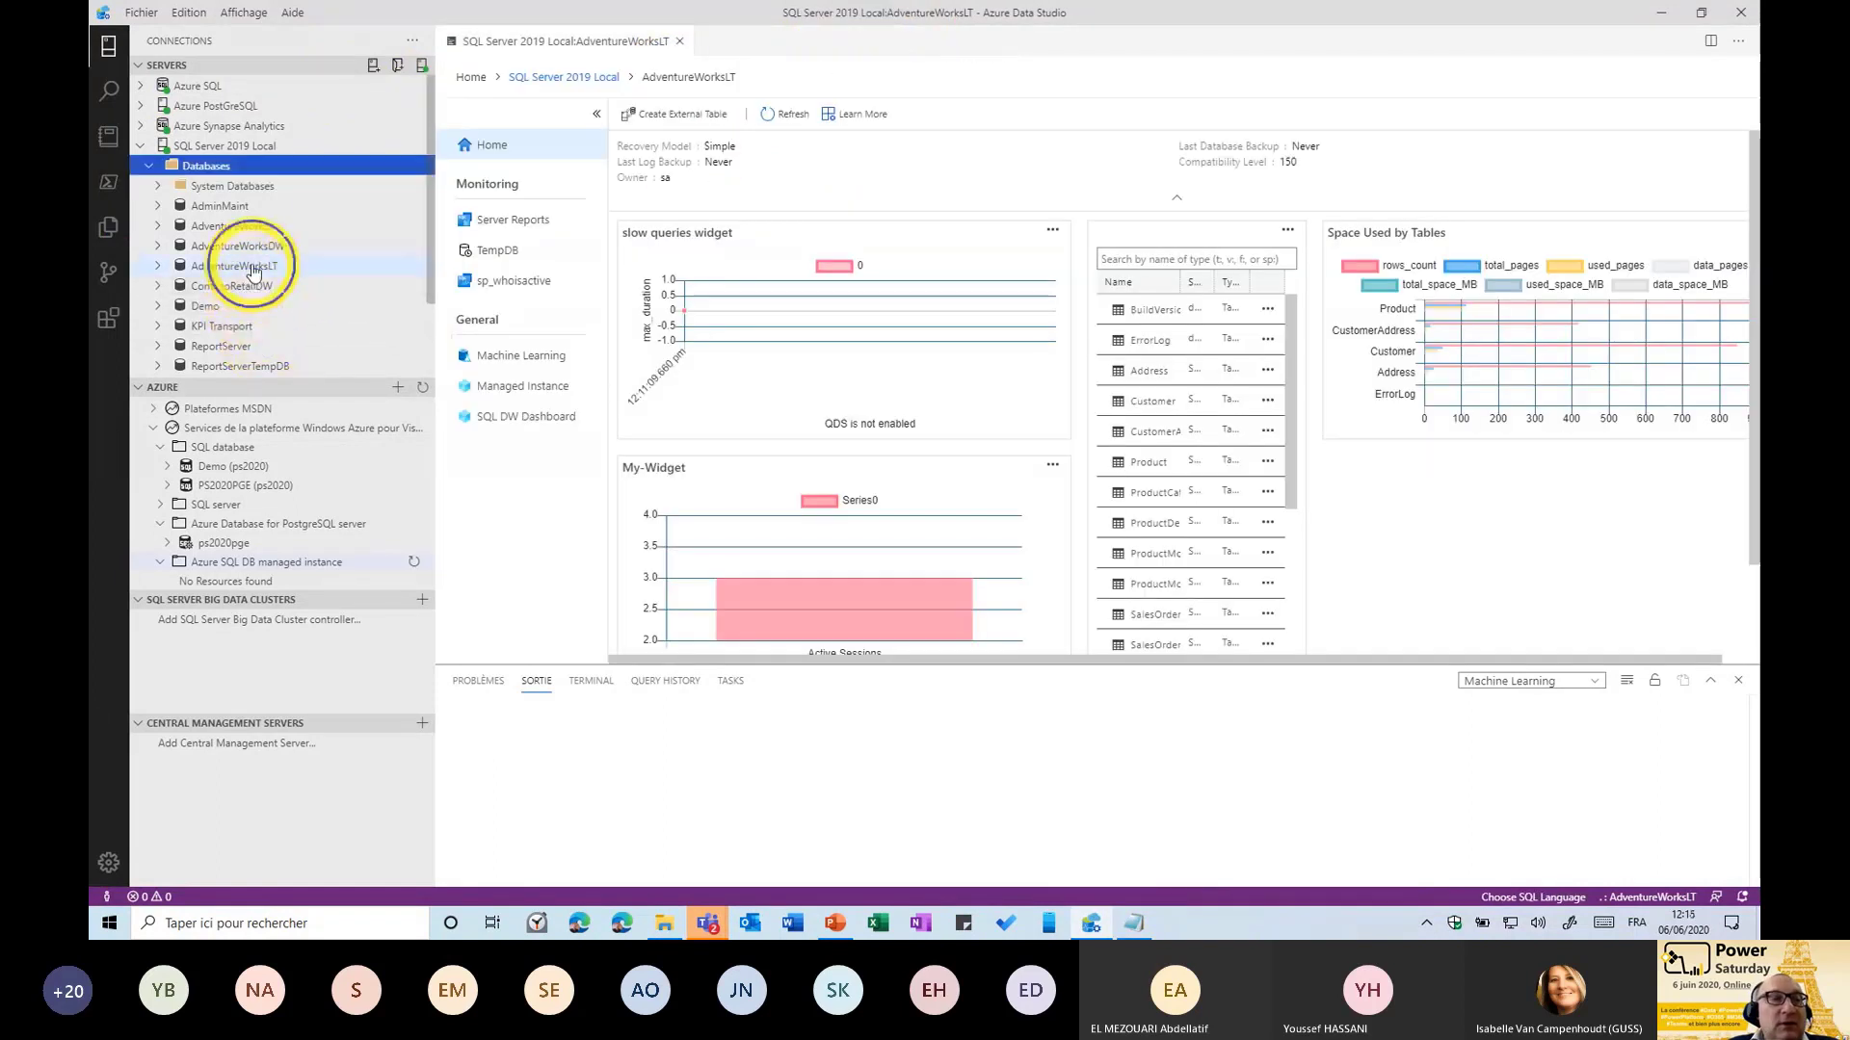
Create a fresh AdventureWorksLT query, paste the GROUP BY color statement into it and run it.
right_click(254, 268)
left_click(356, 286)
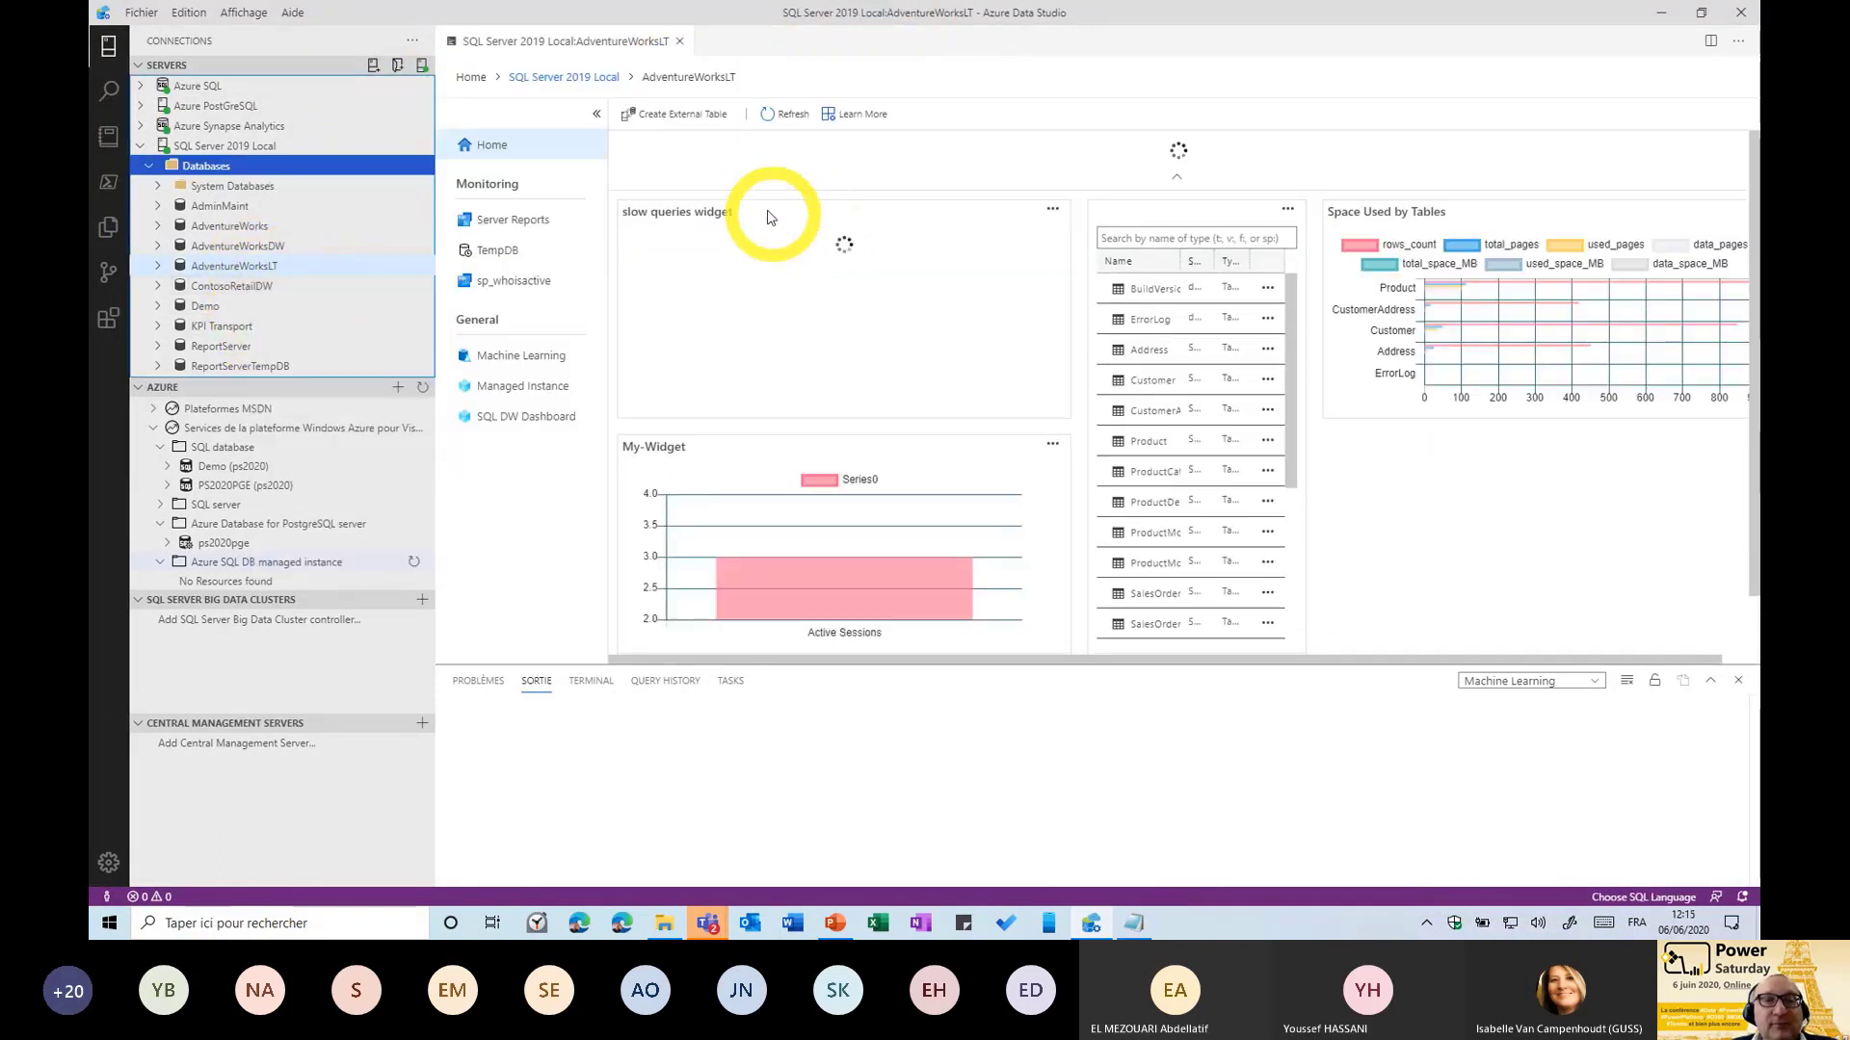
right_click(260, 269)
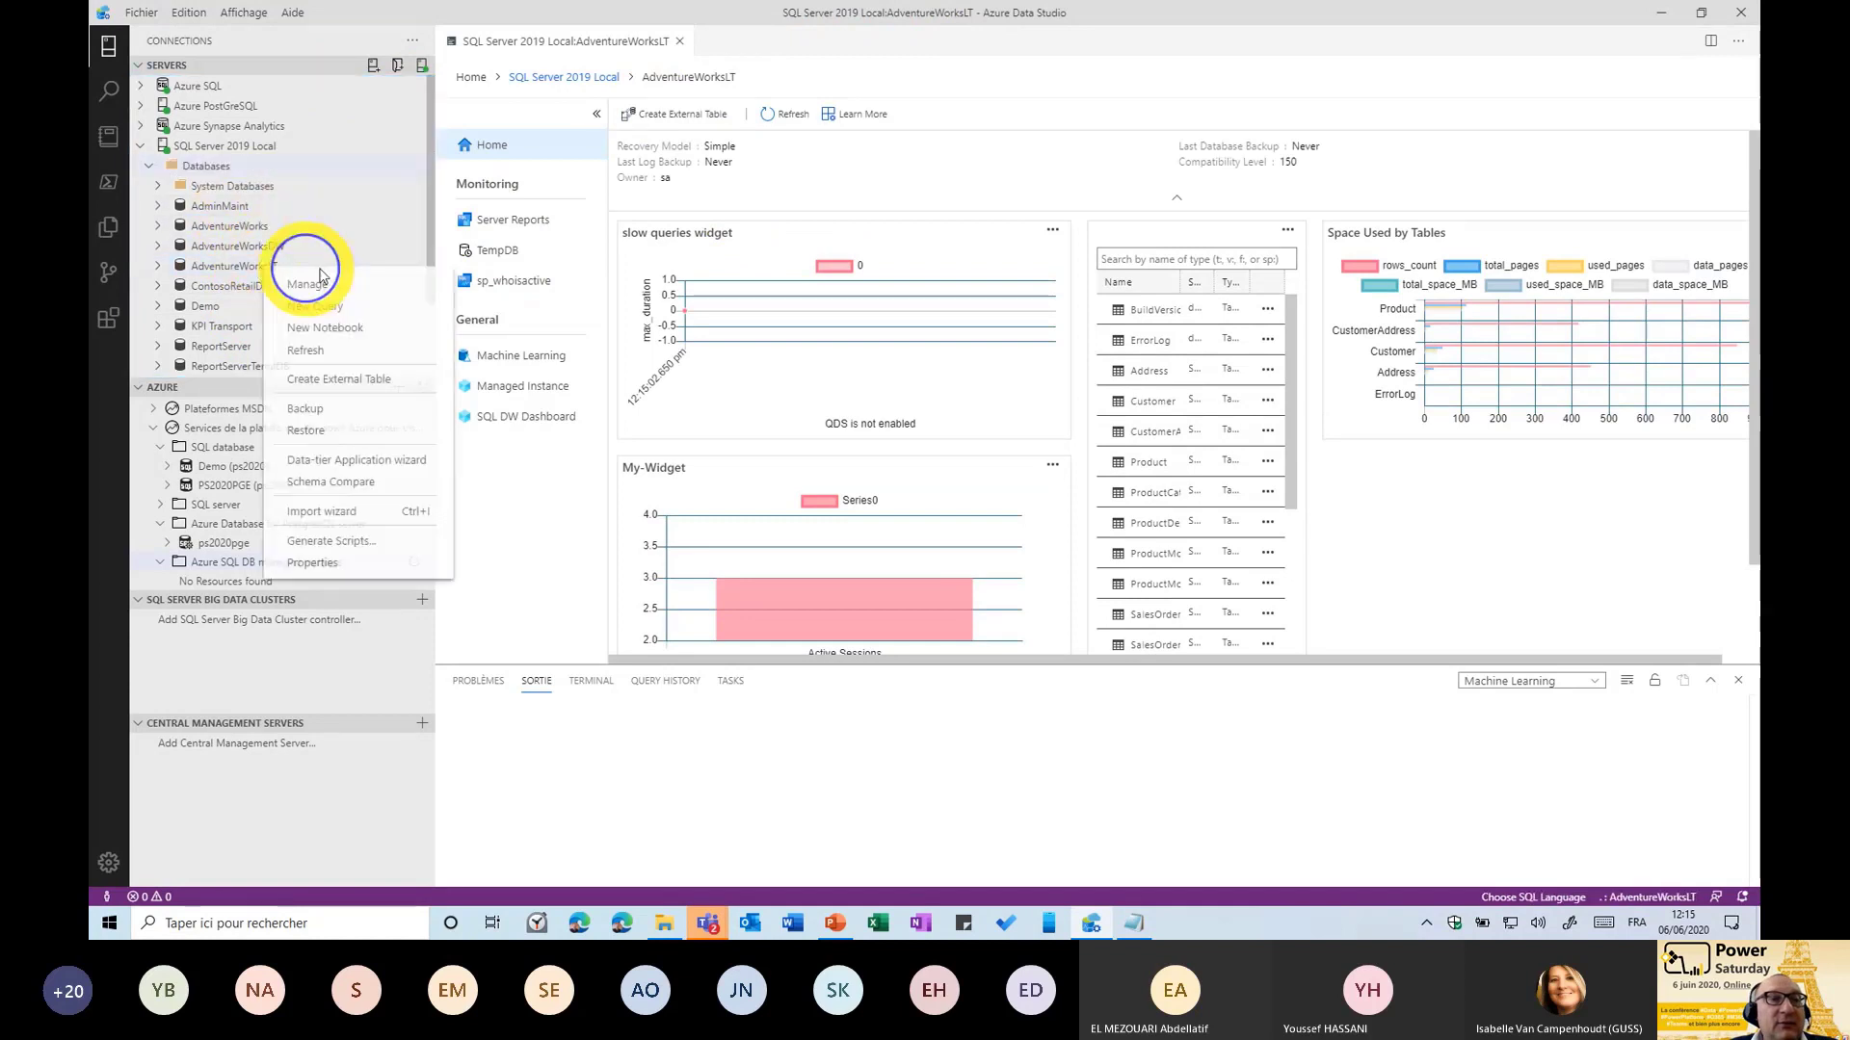
left_click(318, 294)
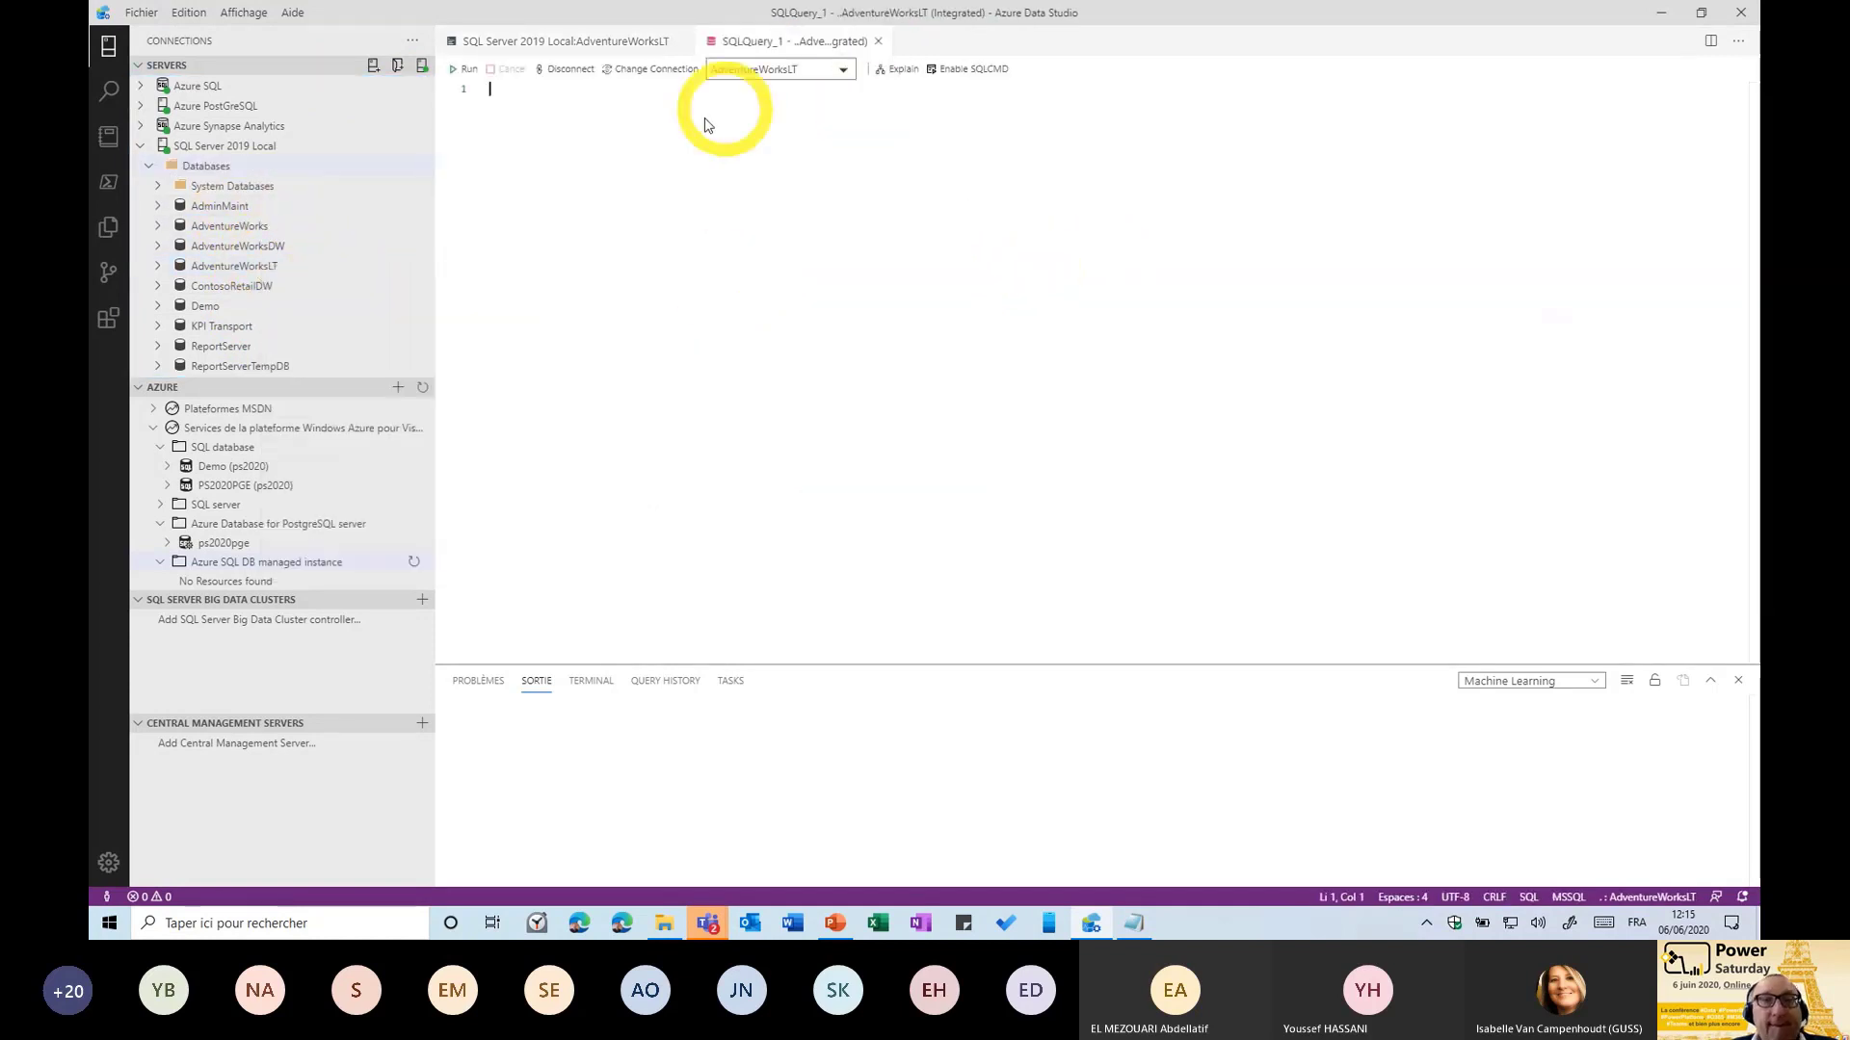
key("ctrl+v")
left_click_drag(855, 94, 372, 100)
key("F5")
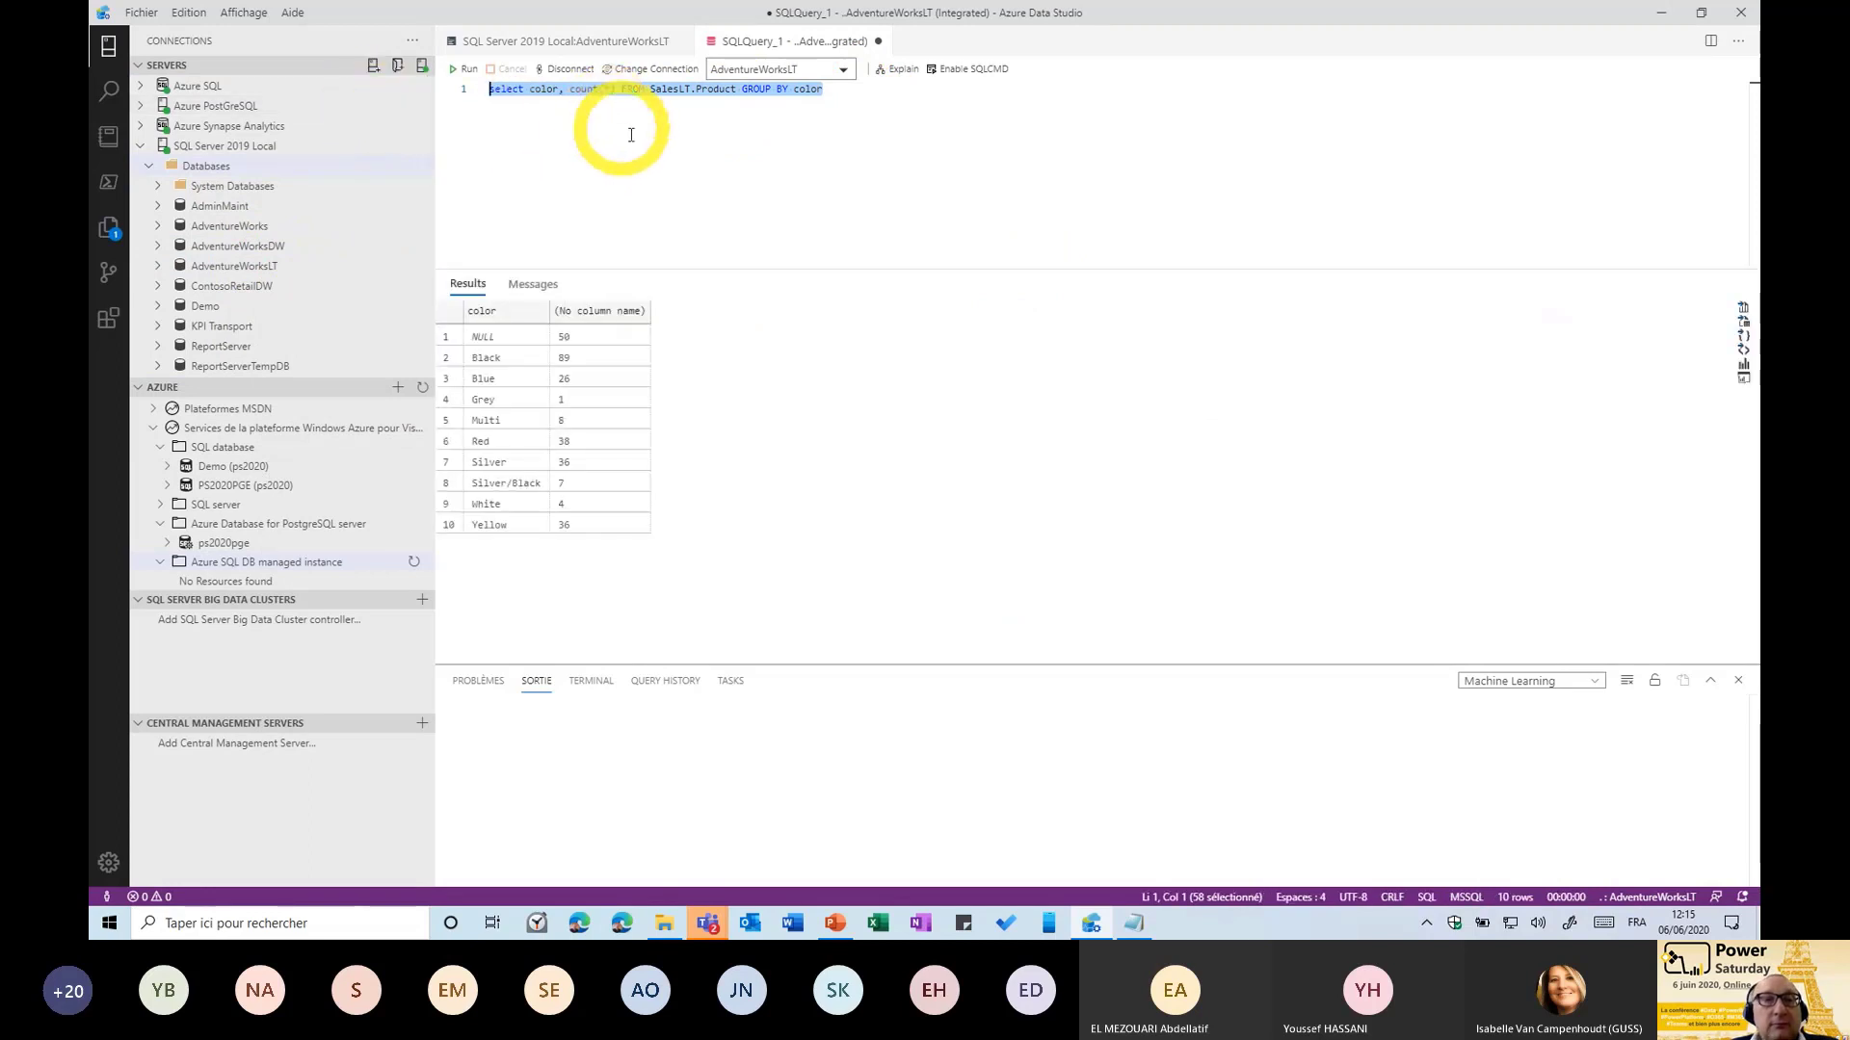
Show the color counts as a bar chart with the first column used as row label.
left_click(1744, 369)
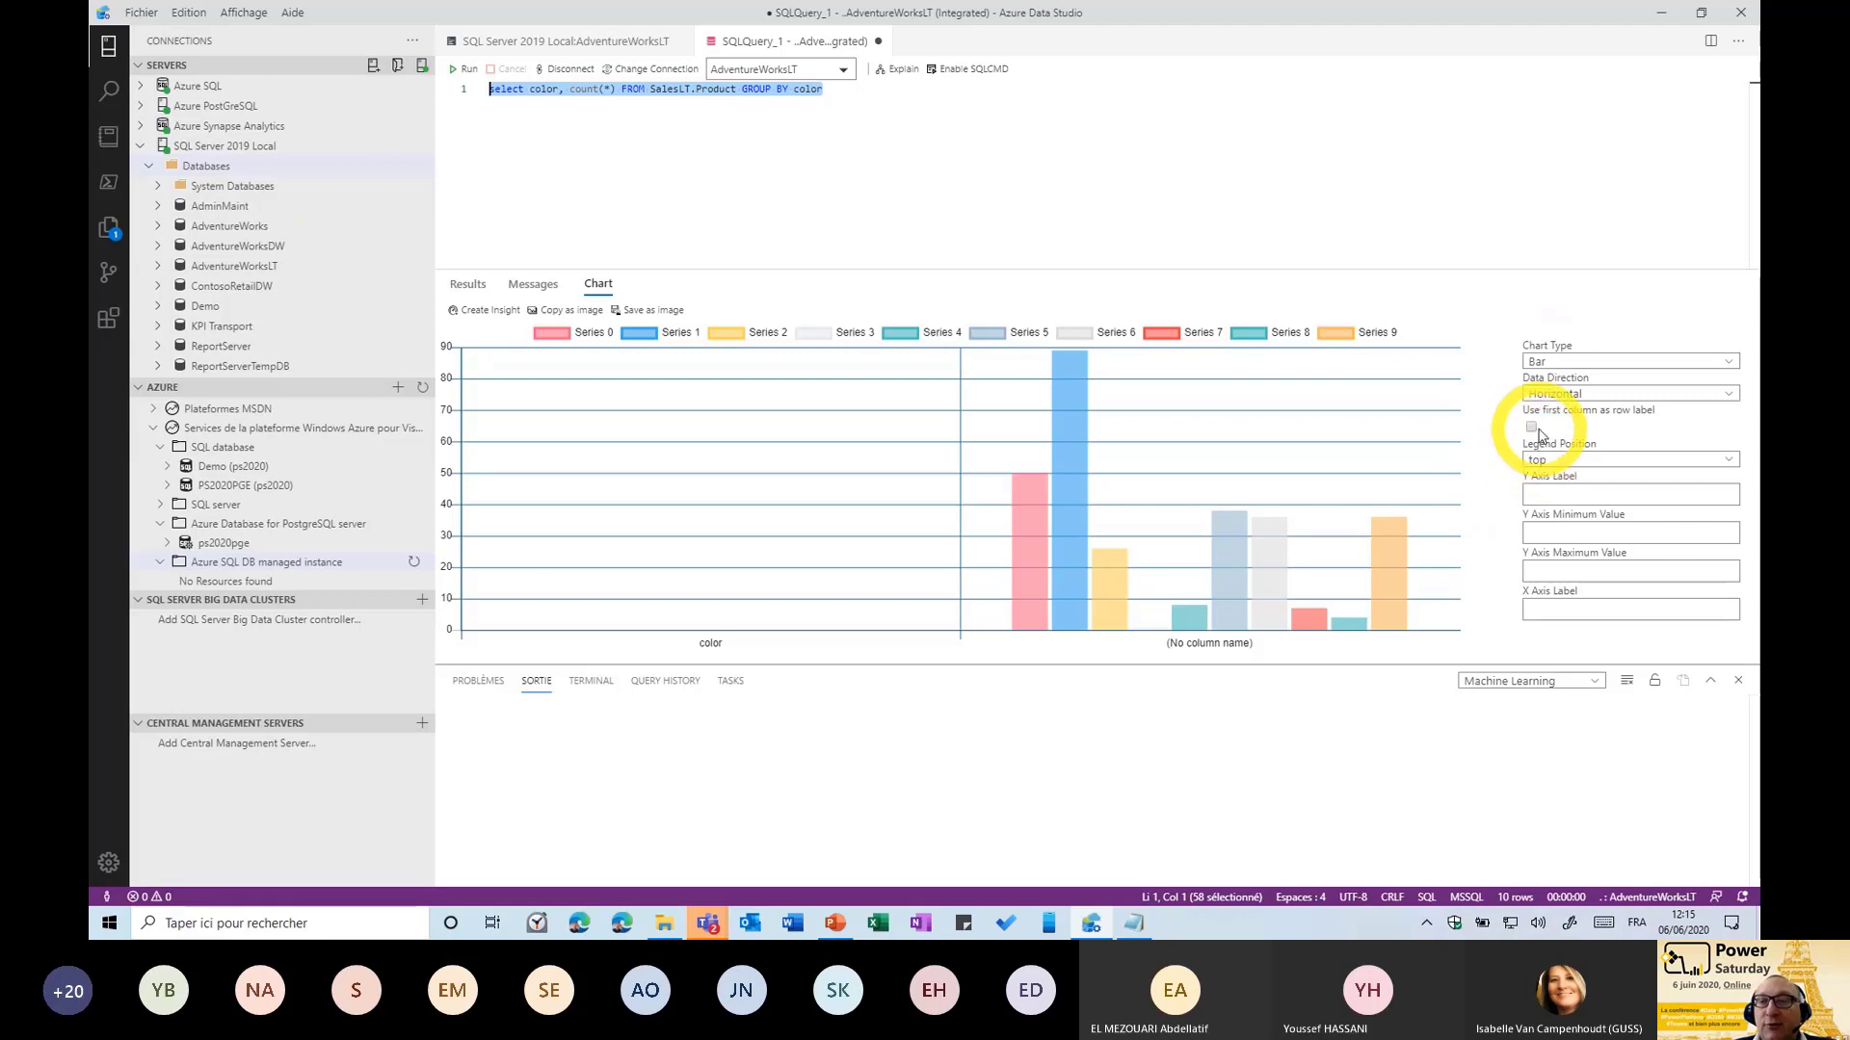
left_click(1531, 427)
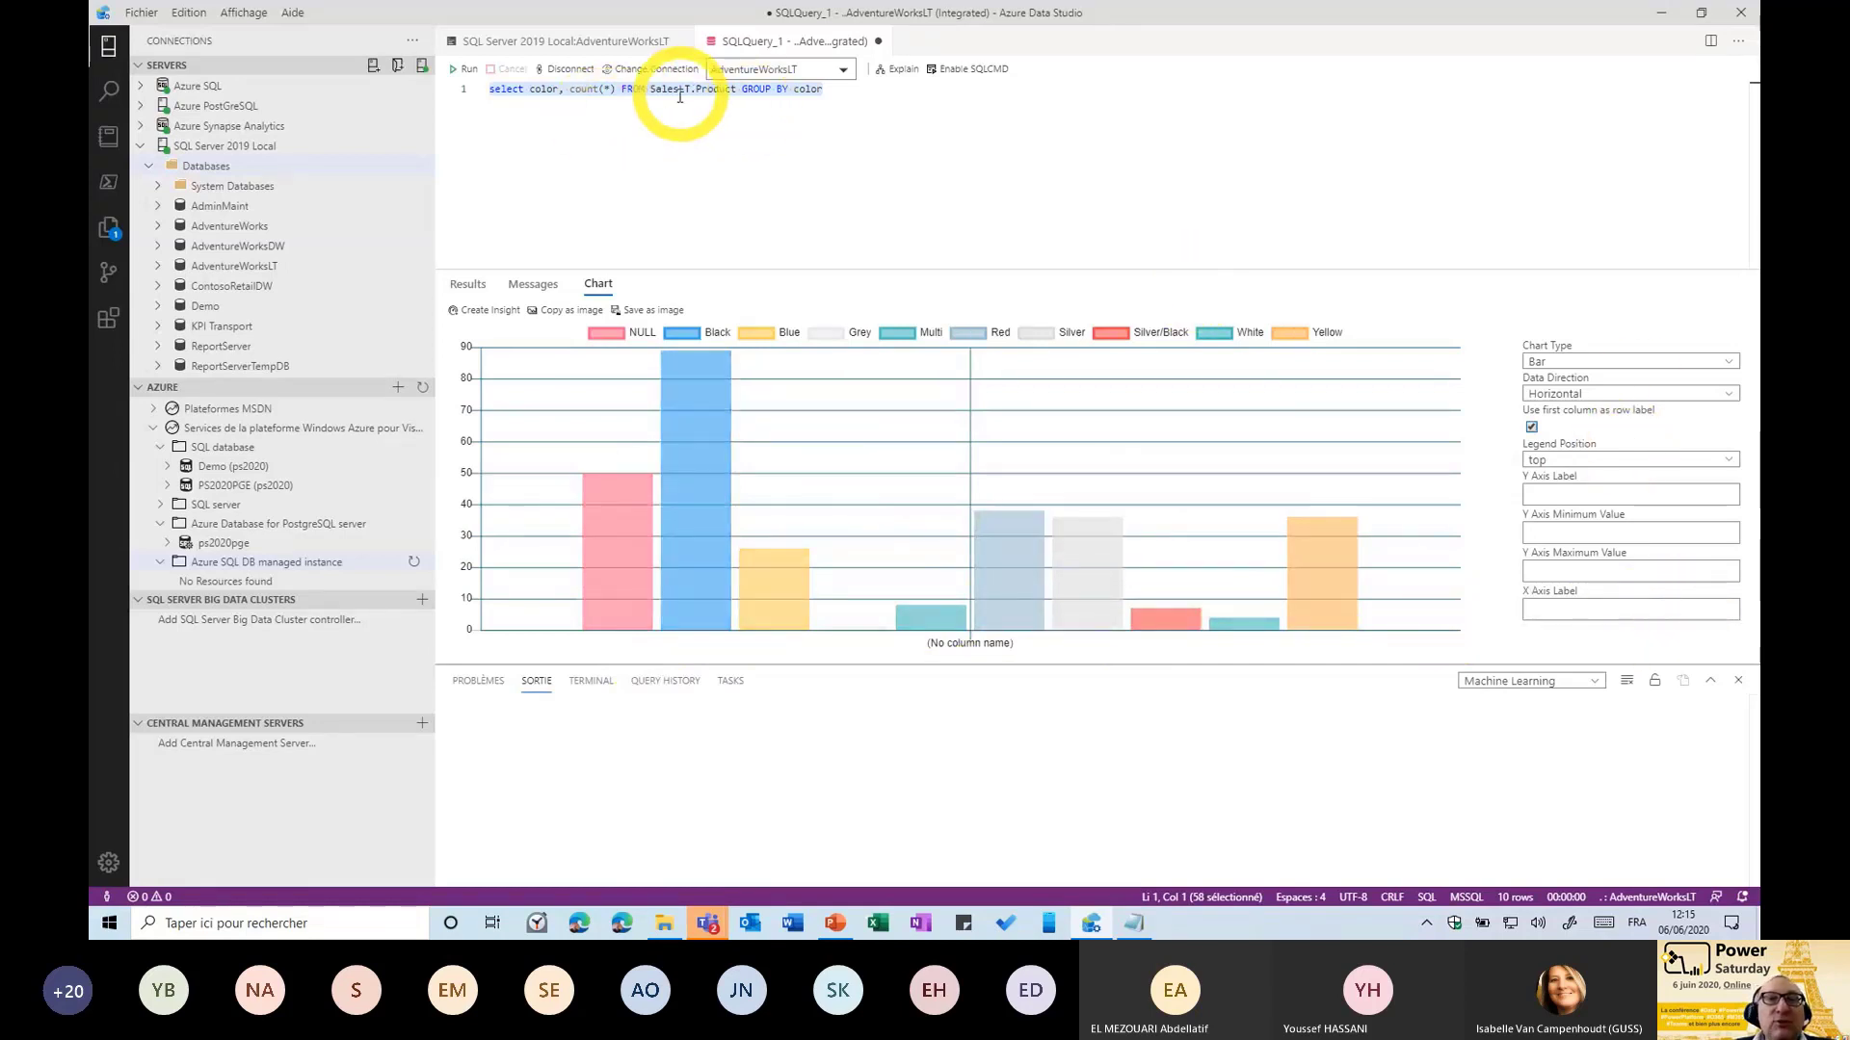
Open the color count result grid in the SandDance visualizer, then close the visualization.
left_click(467, 284)
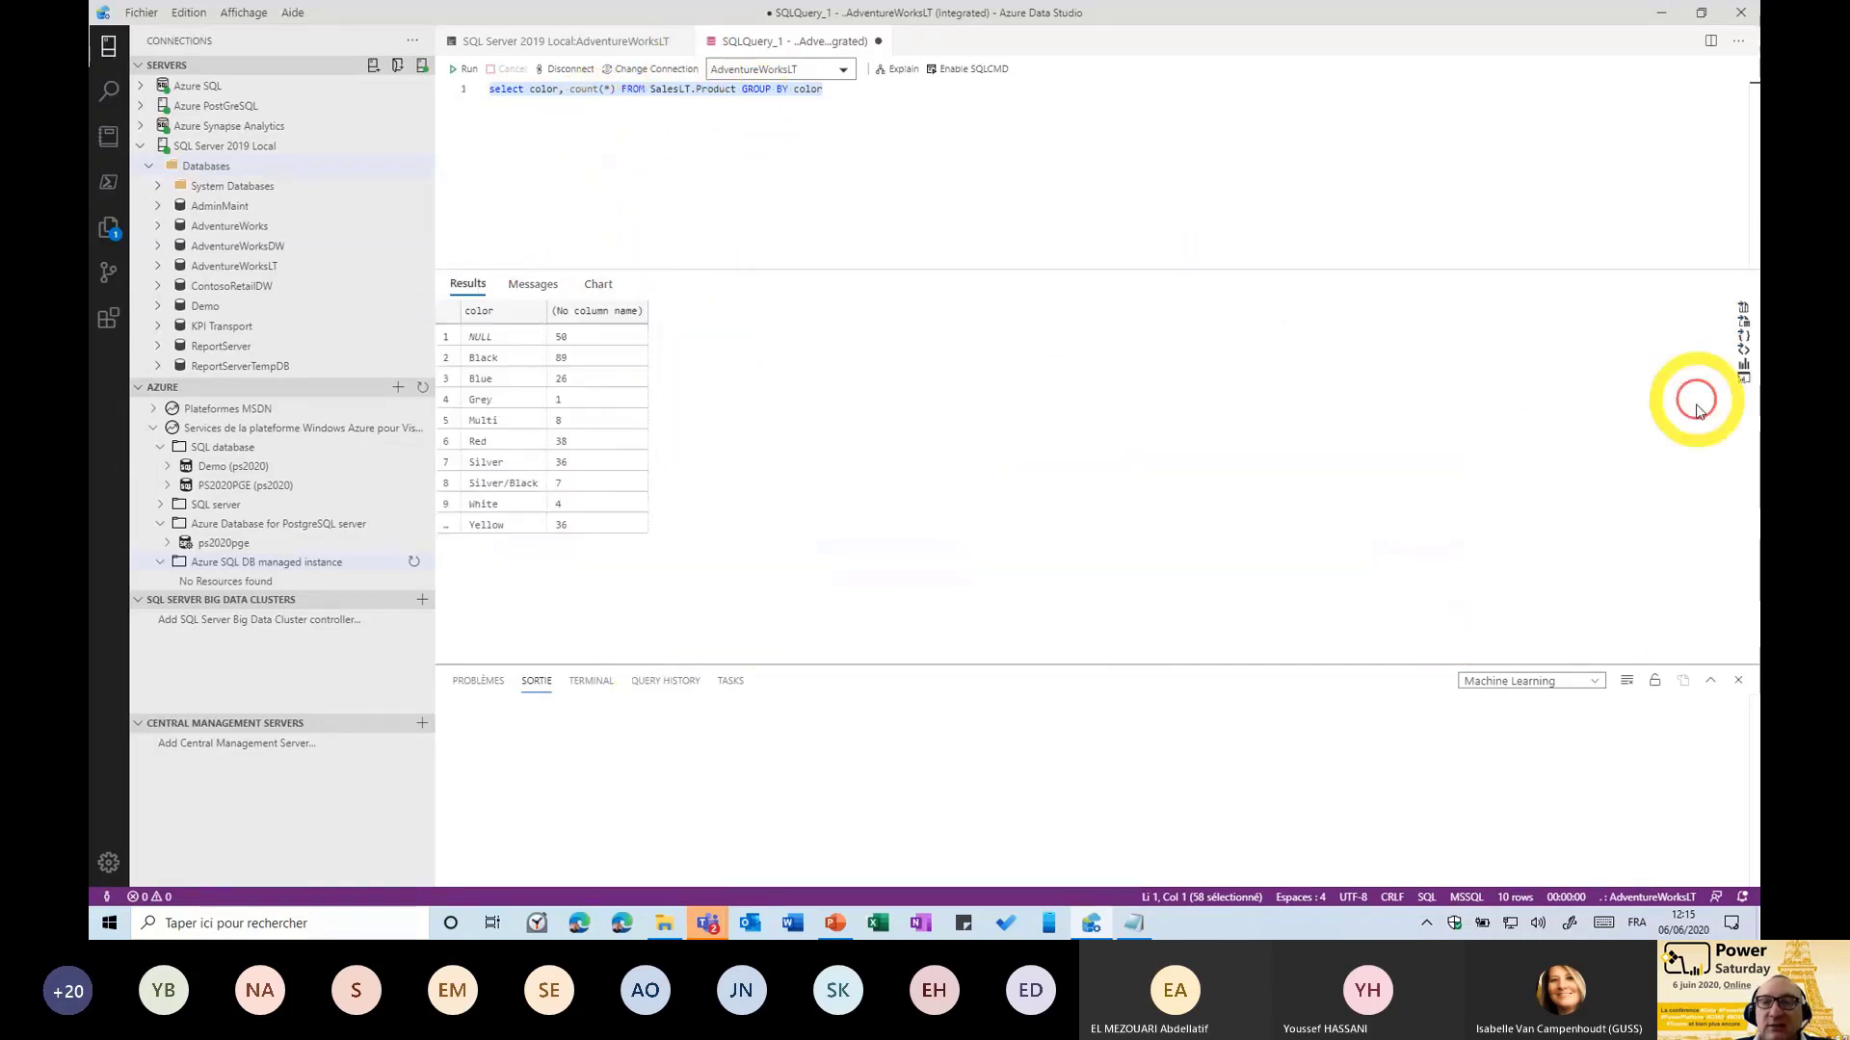
left_click(1744, 383)
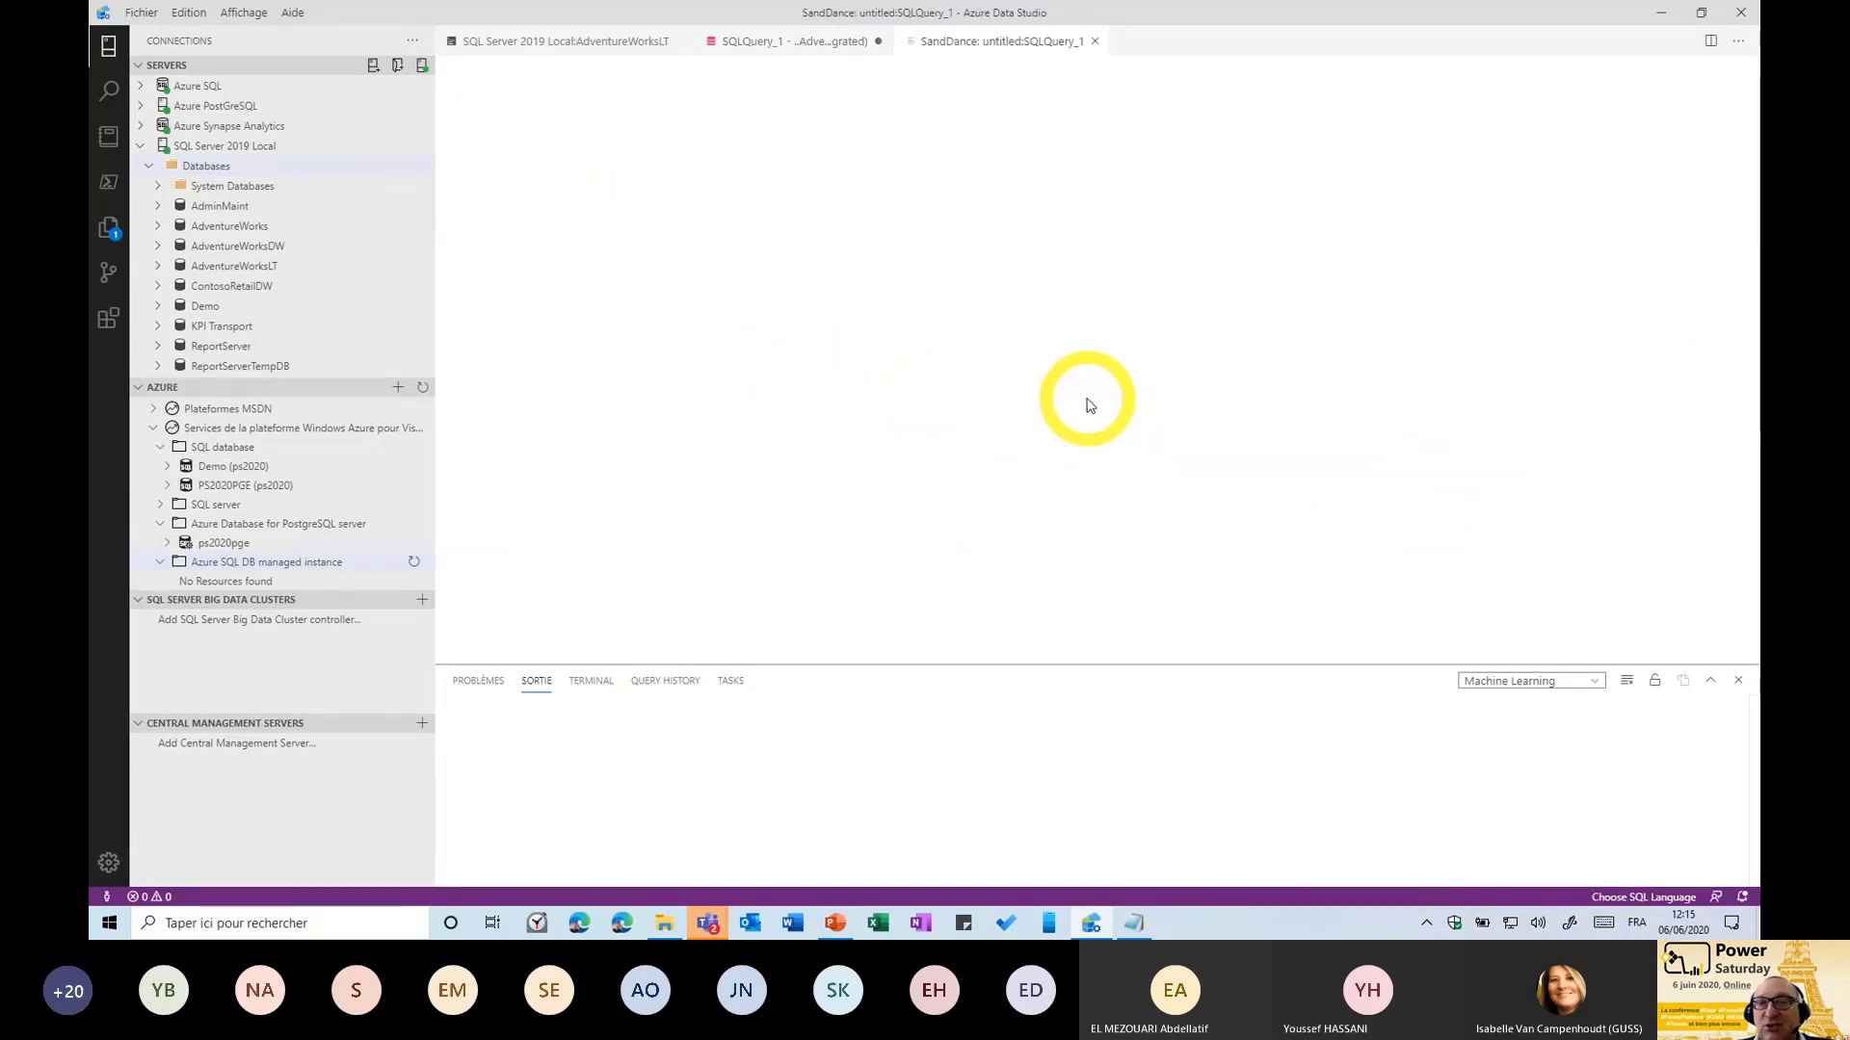
left_click(789, 50)
left_click_drag(1065, 44, 1031, 44)
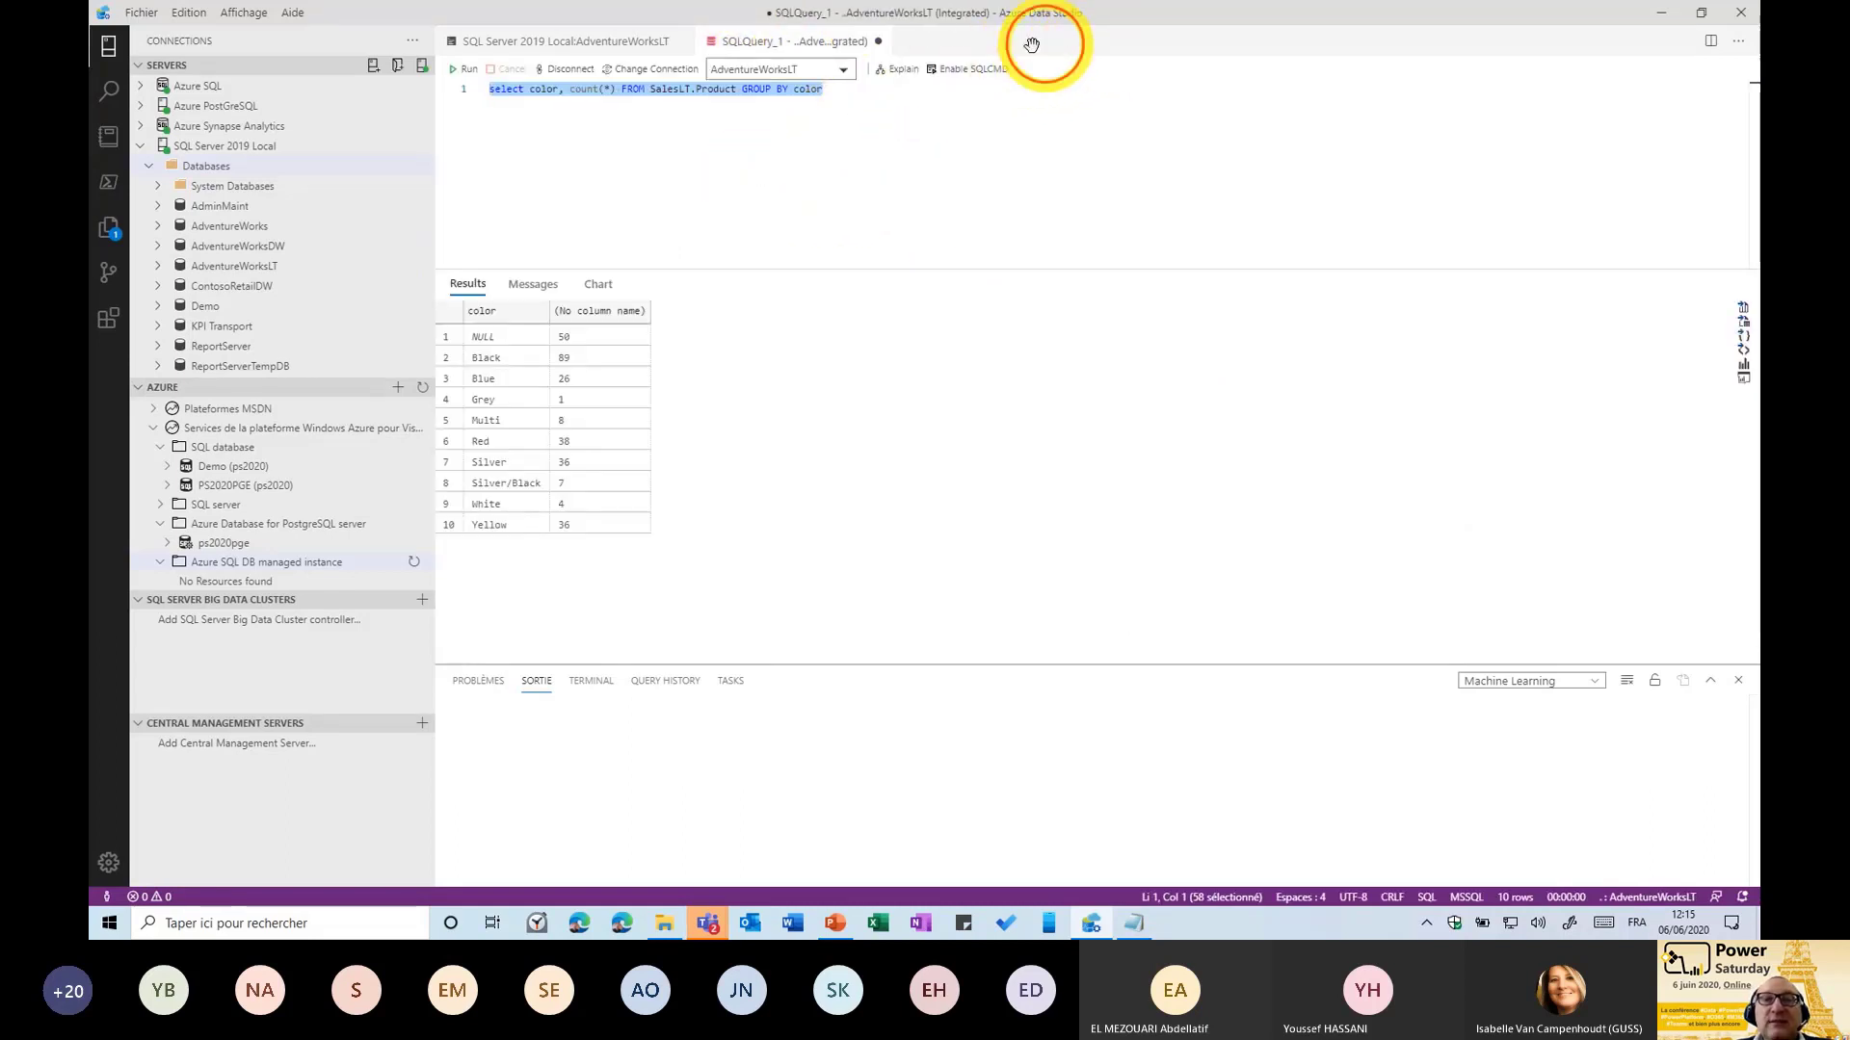
Add the statement select * from SalesLT.Product on line 4, below the color count query, reusing its table name.
left_click(1032, 148)
key("Return")
key("Return")
key("Return")
type("sel")
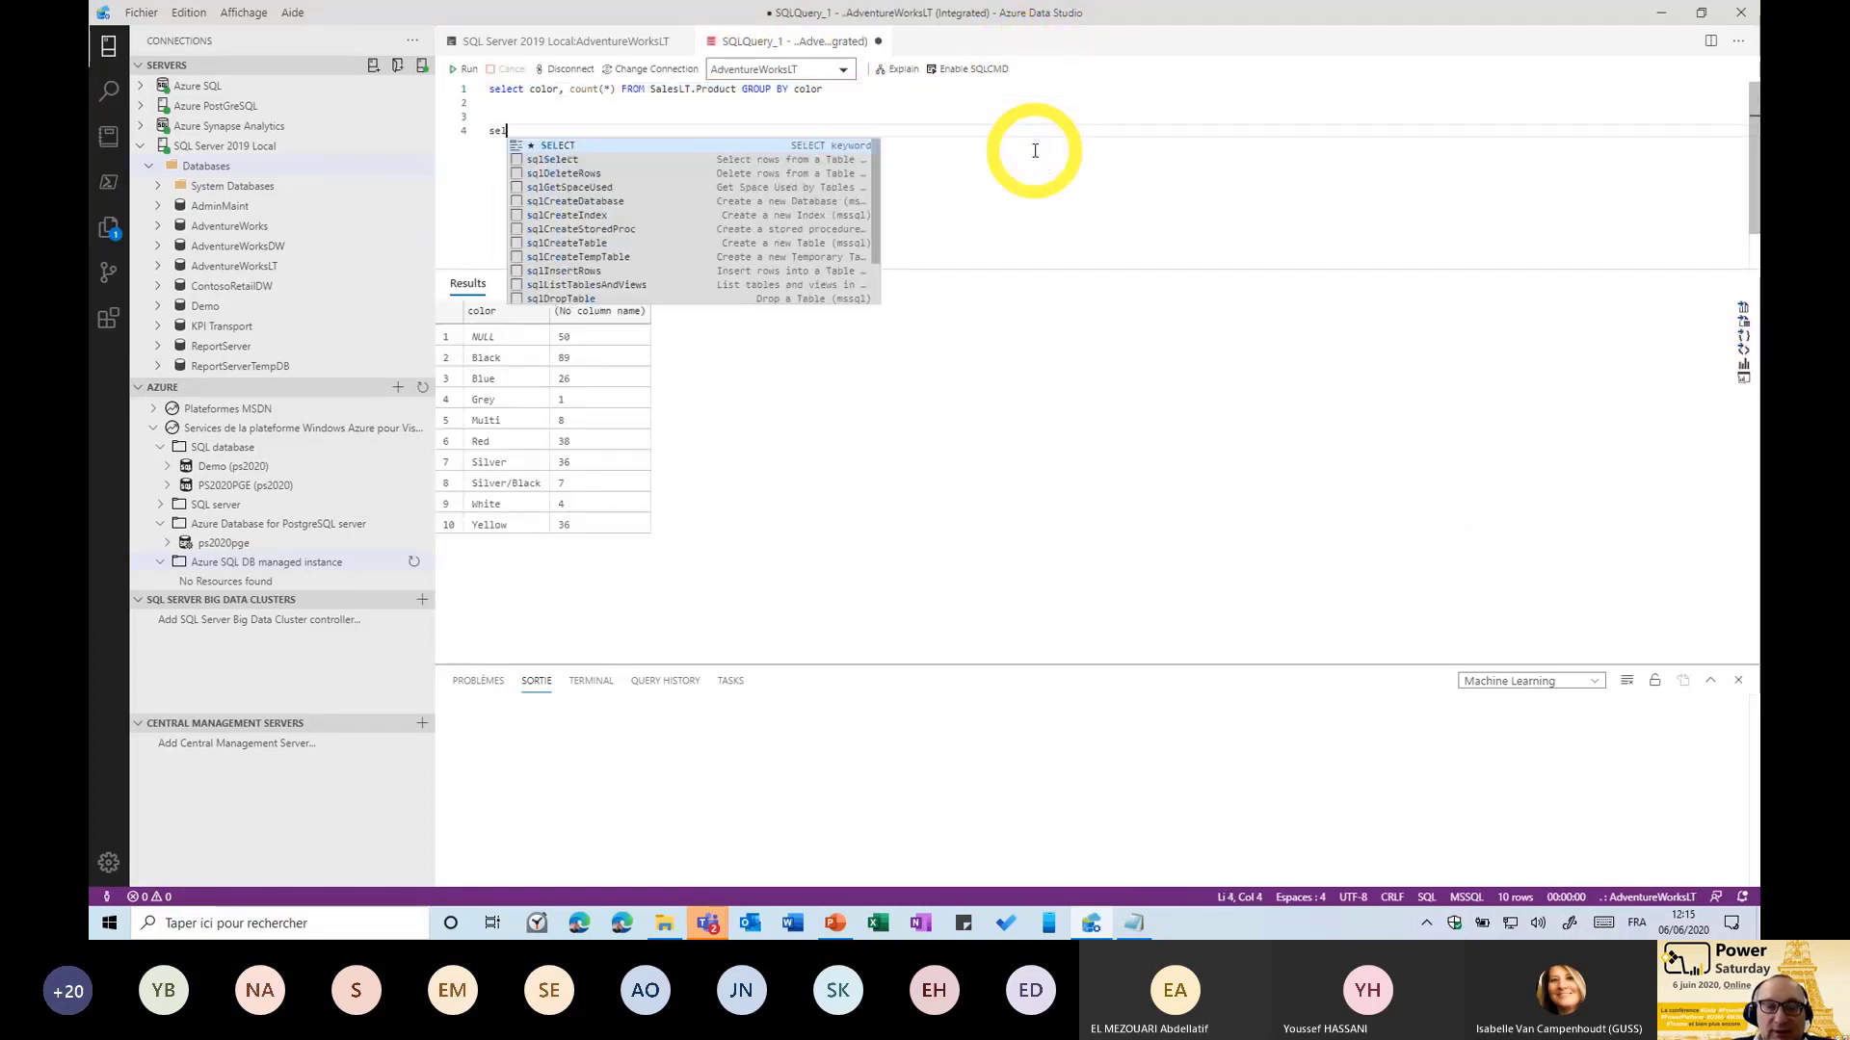
type("ect *")
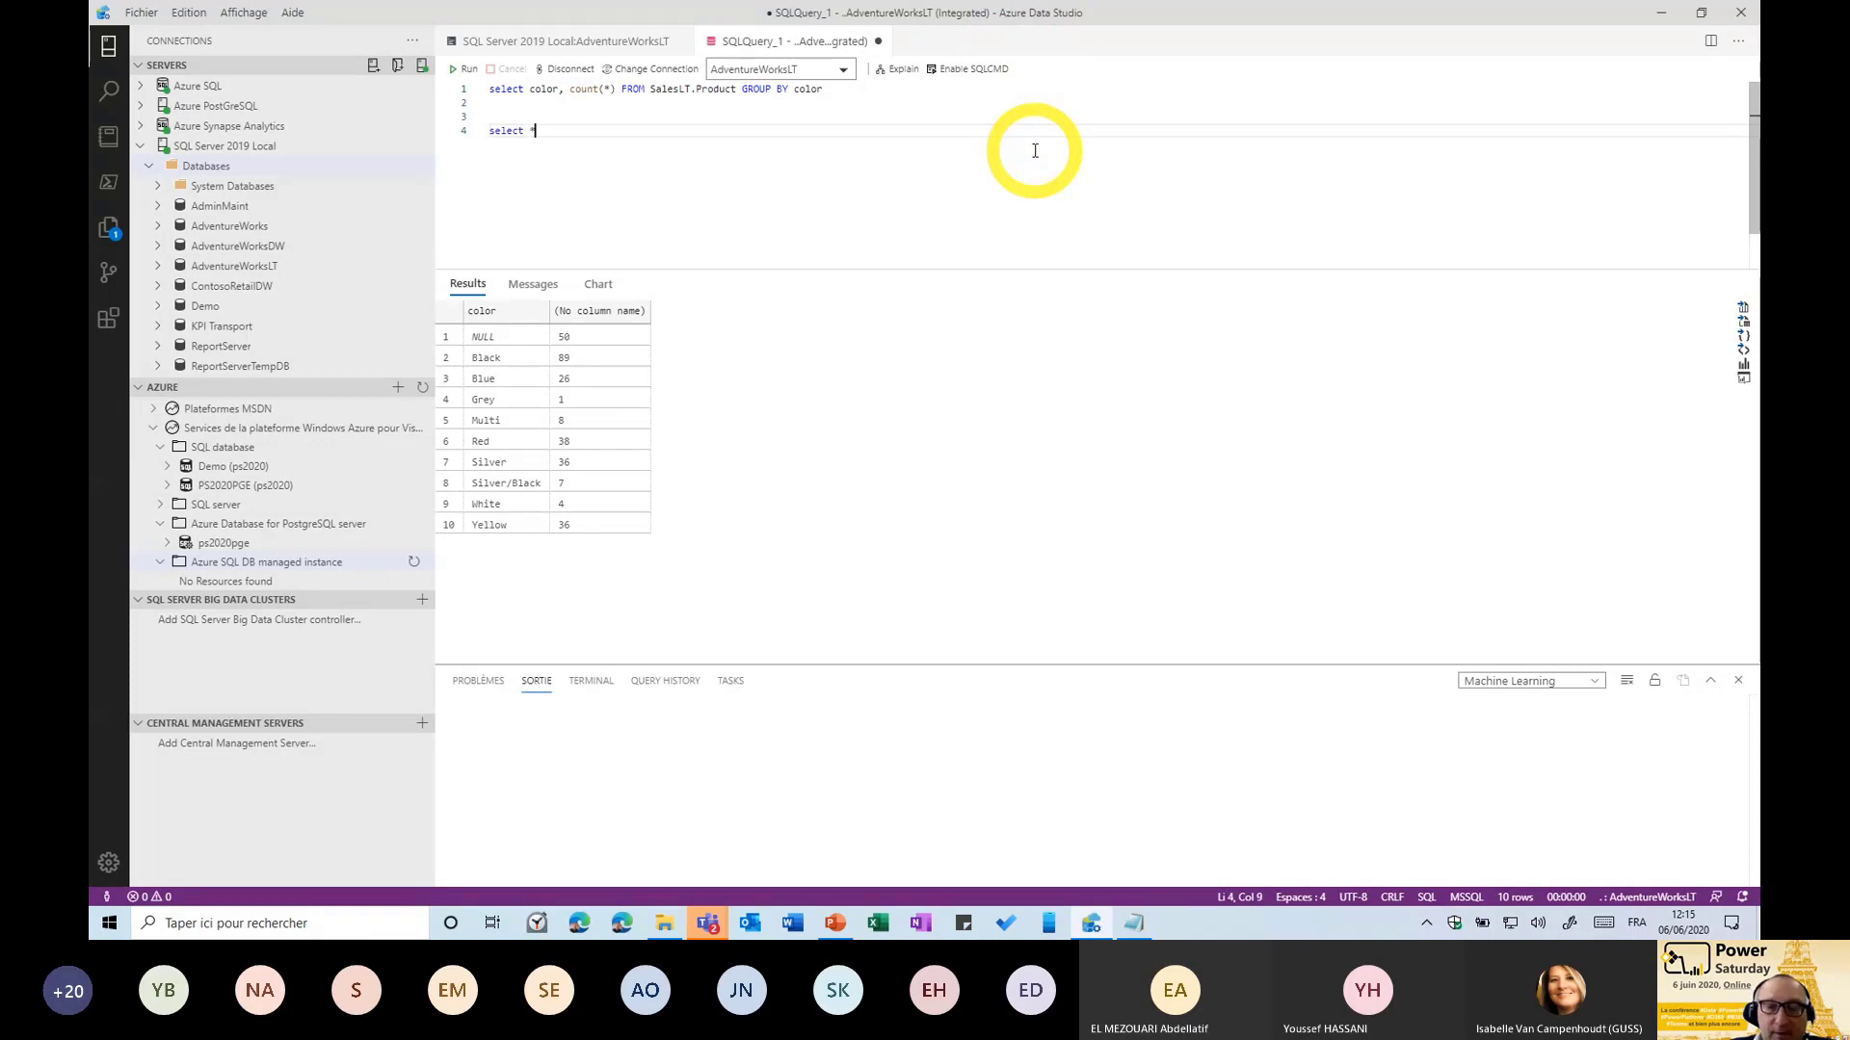
type(" from")
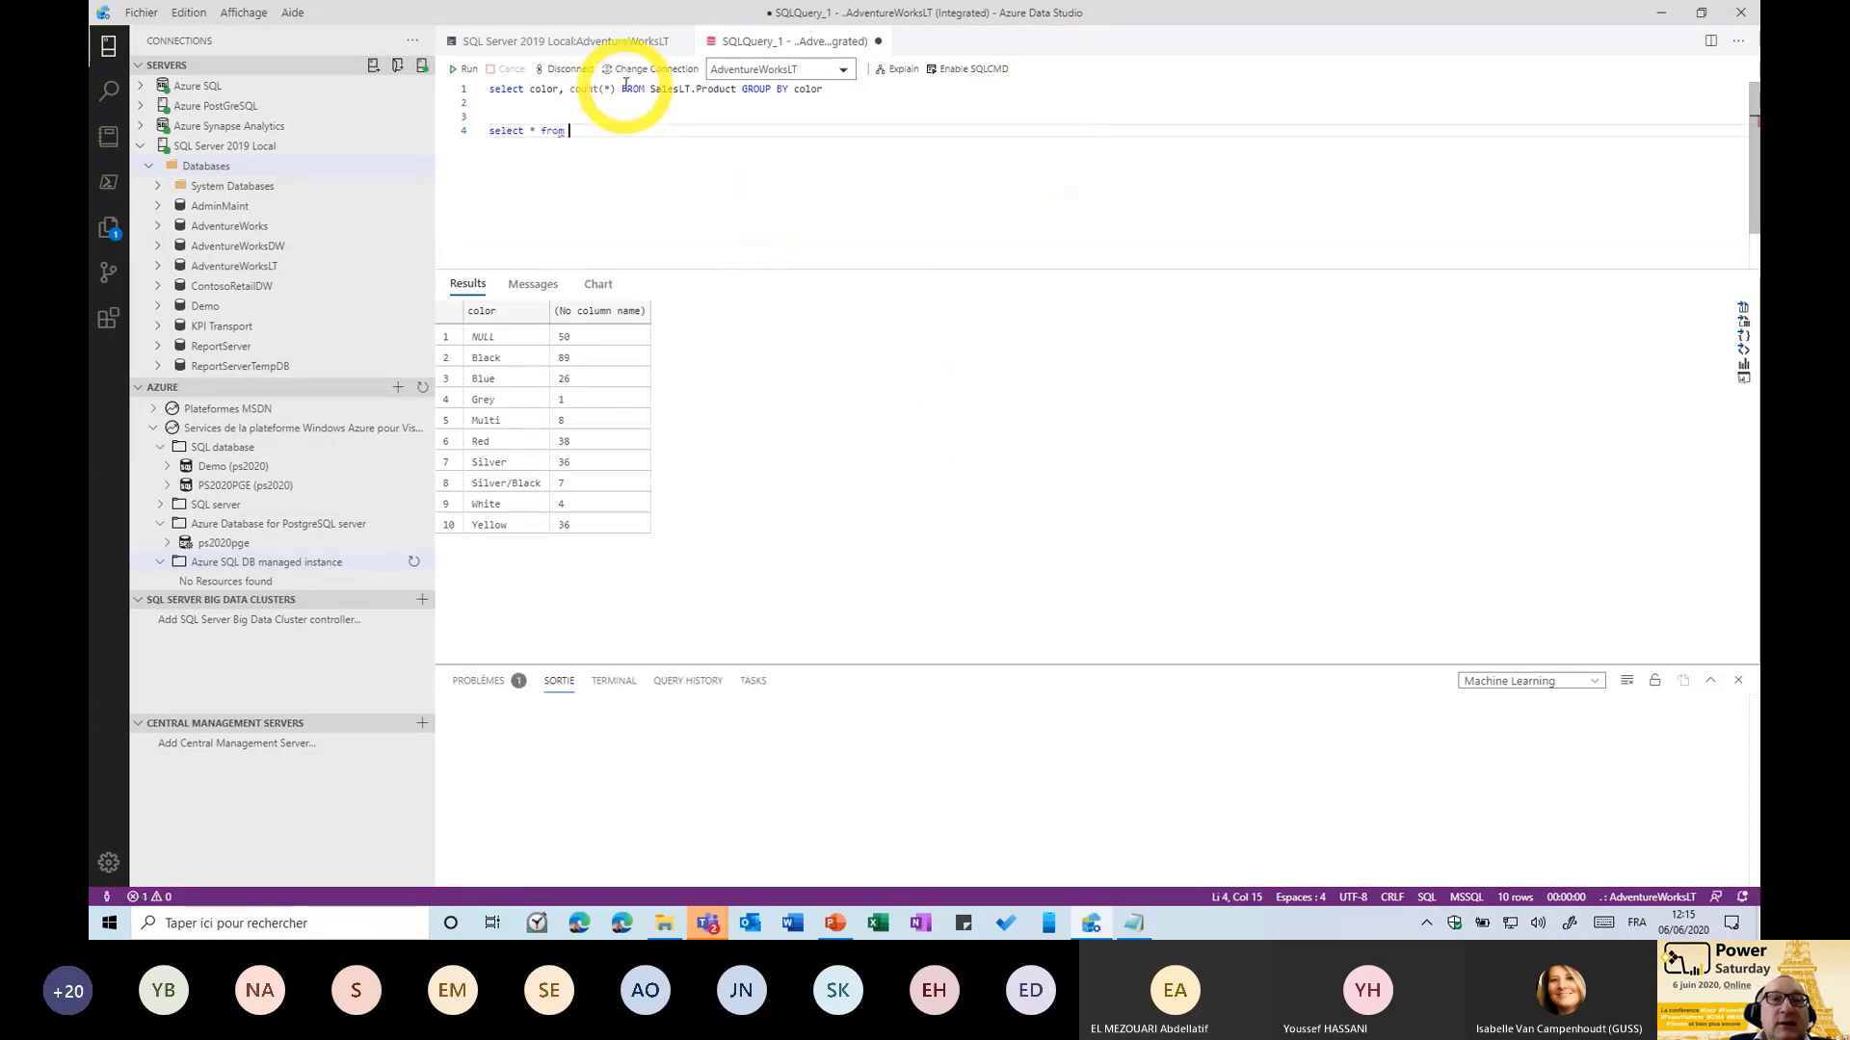
left_click_drag(650, 89, 741, 91)
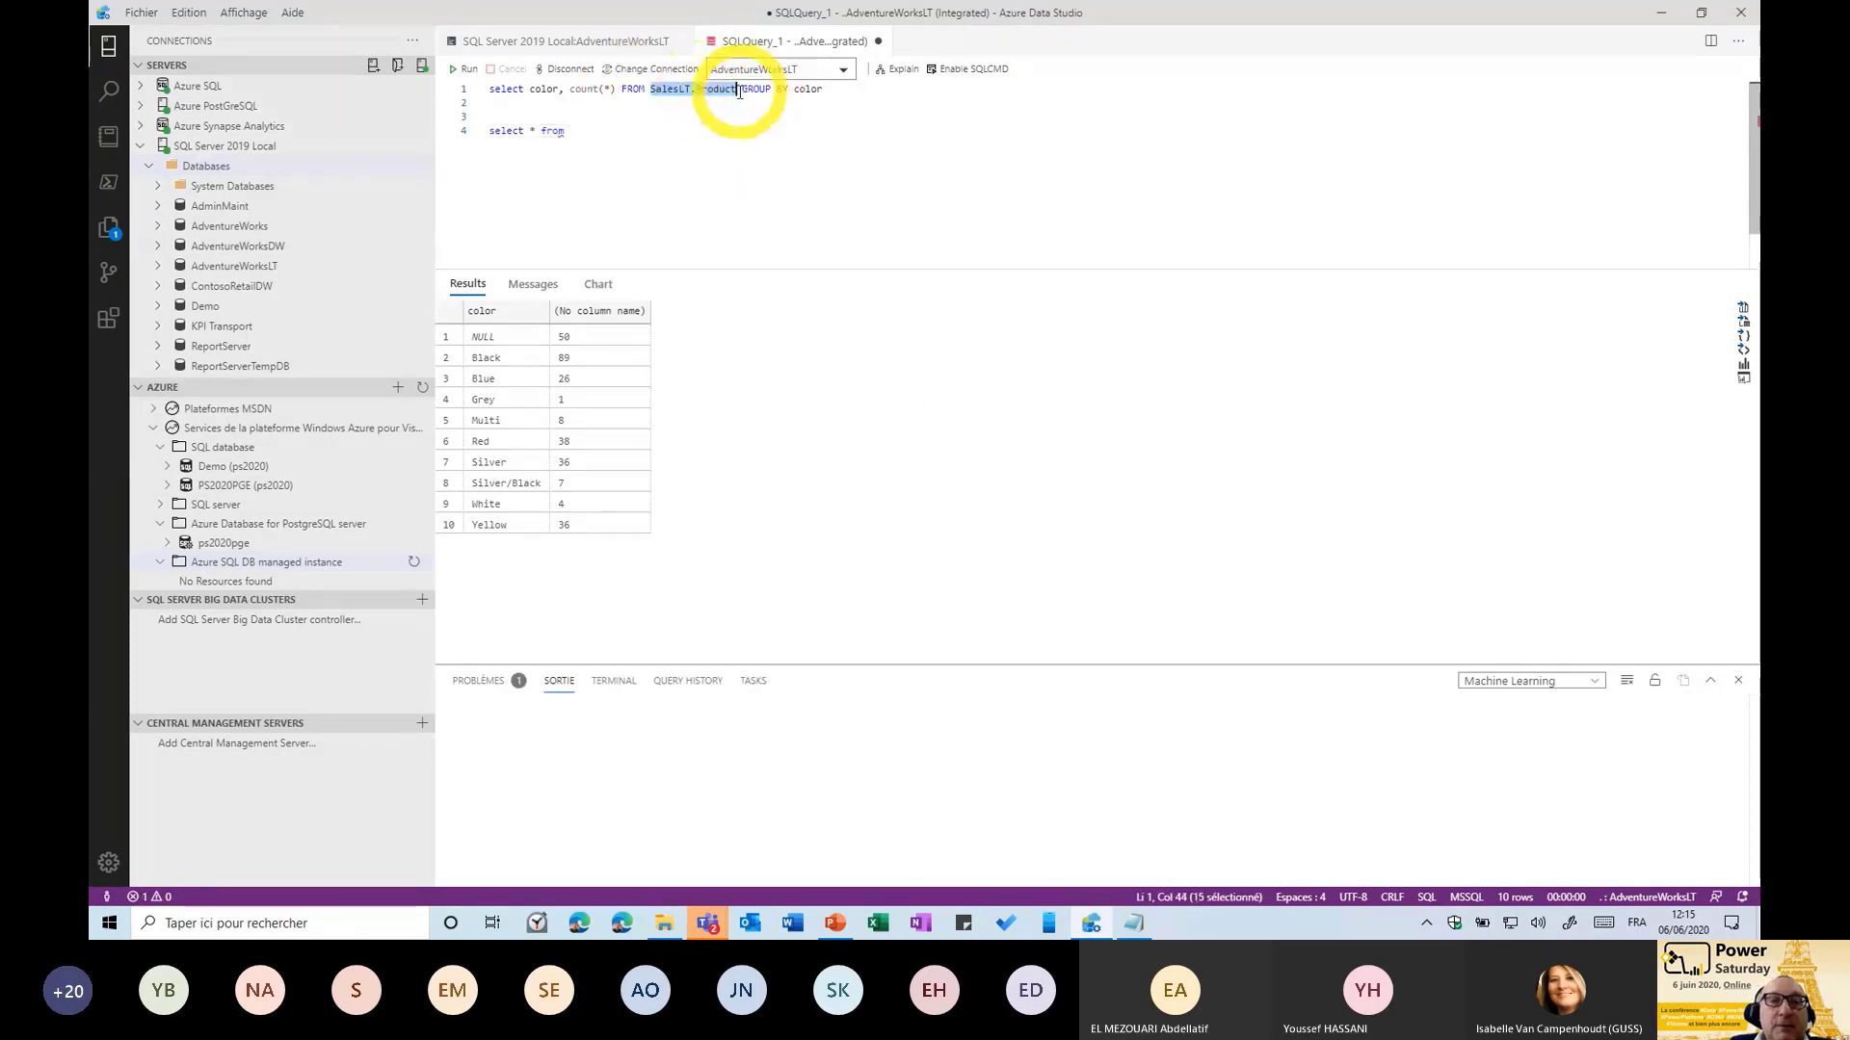
key("ctrl+c")
left_click(620, 131)
key("ctrl+v")
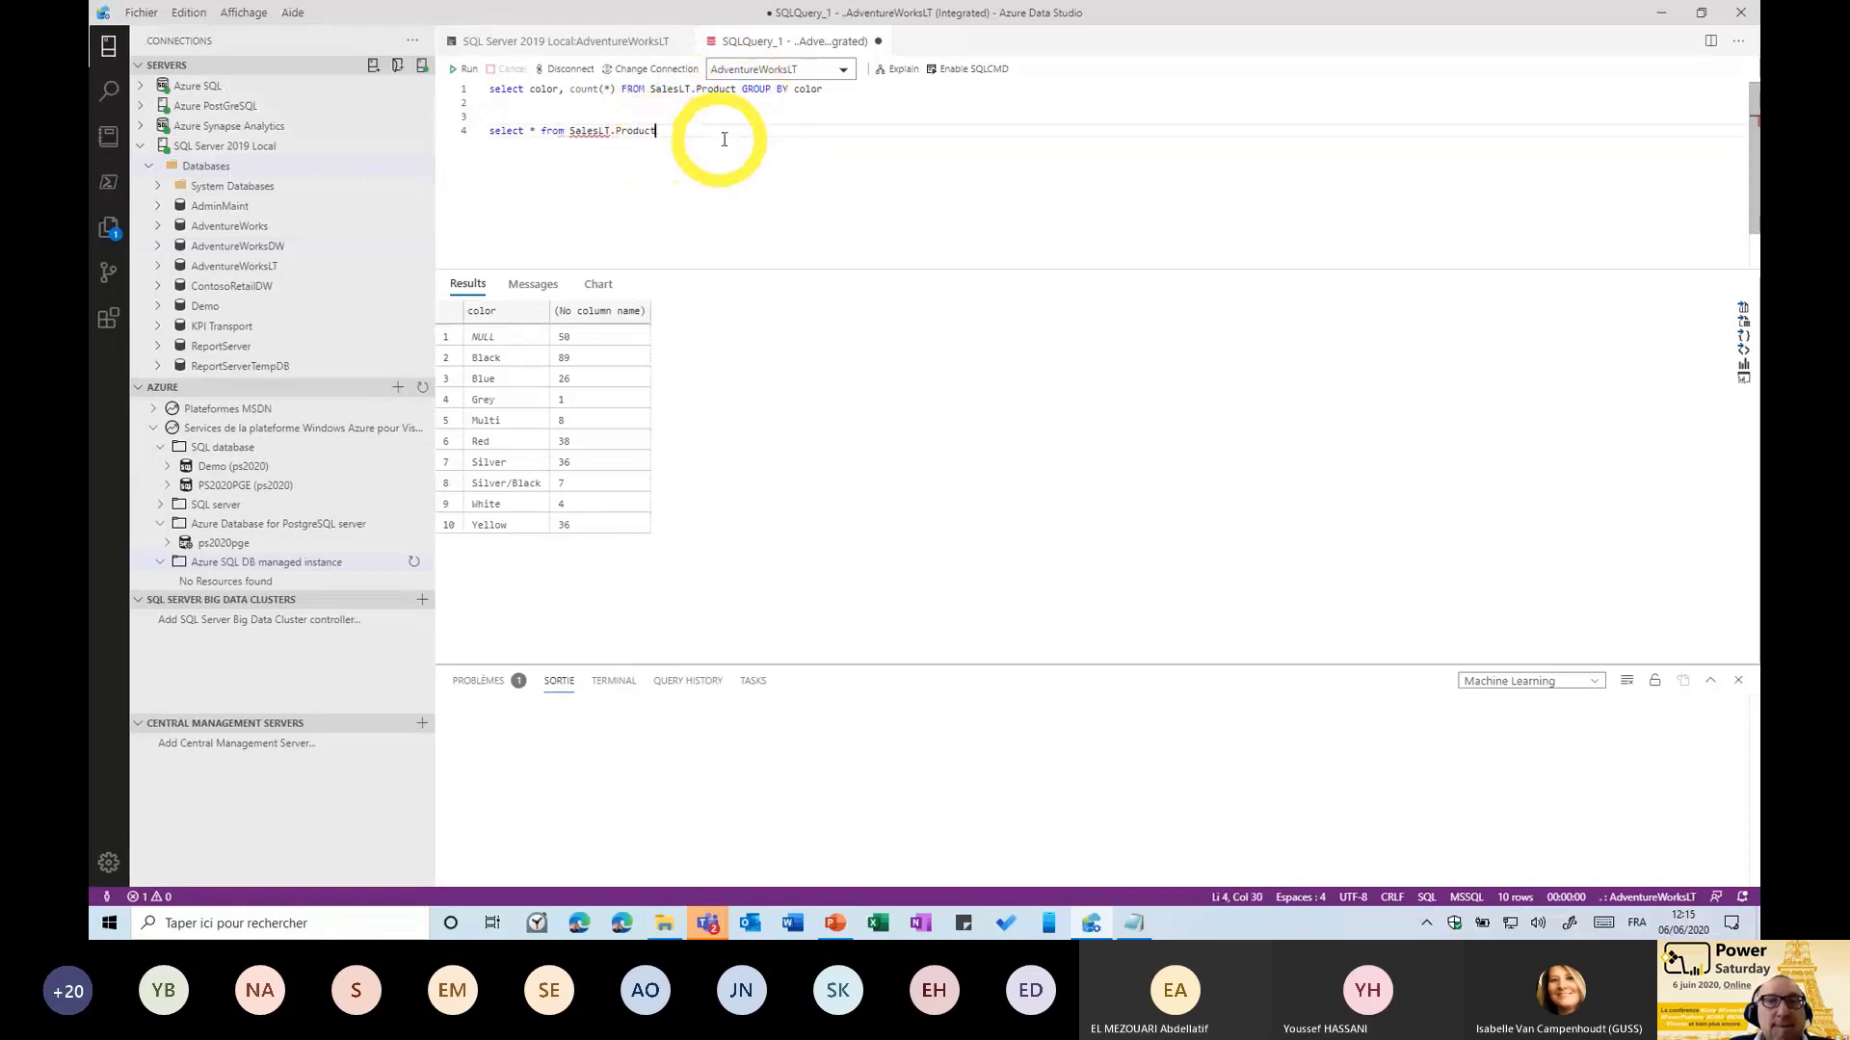
Try to run only the select * from SalesLT.Product statement, then cut it out of the editor.
left_click_drag(724, 135, 489, 131)
key("F5")
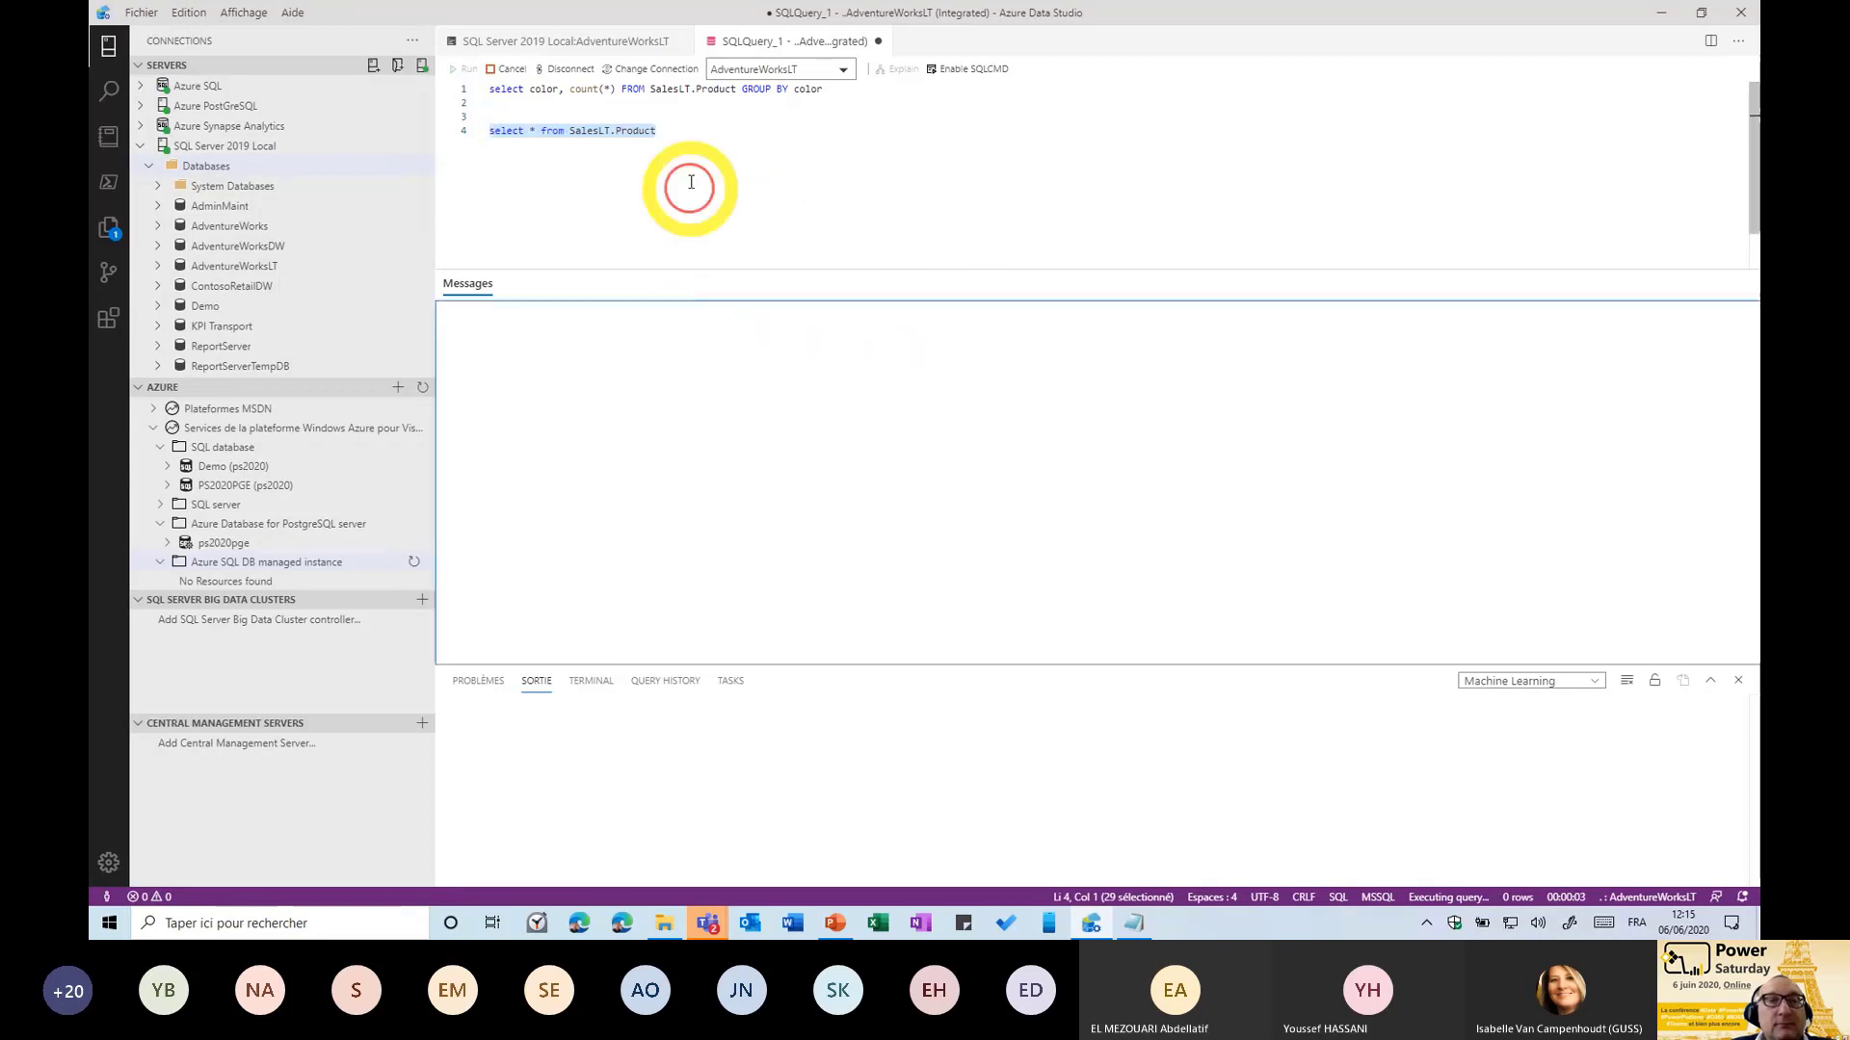
left_click_drag(655, 129, 455, 123)
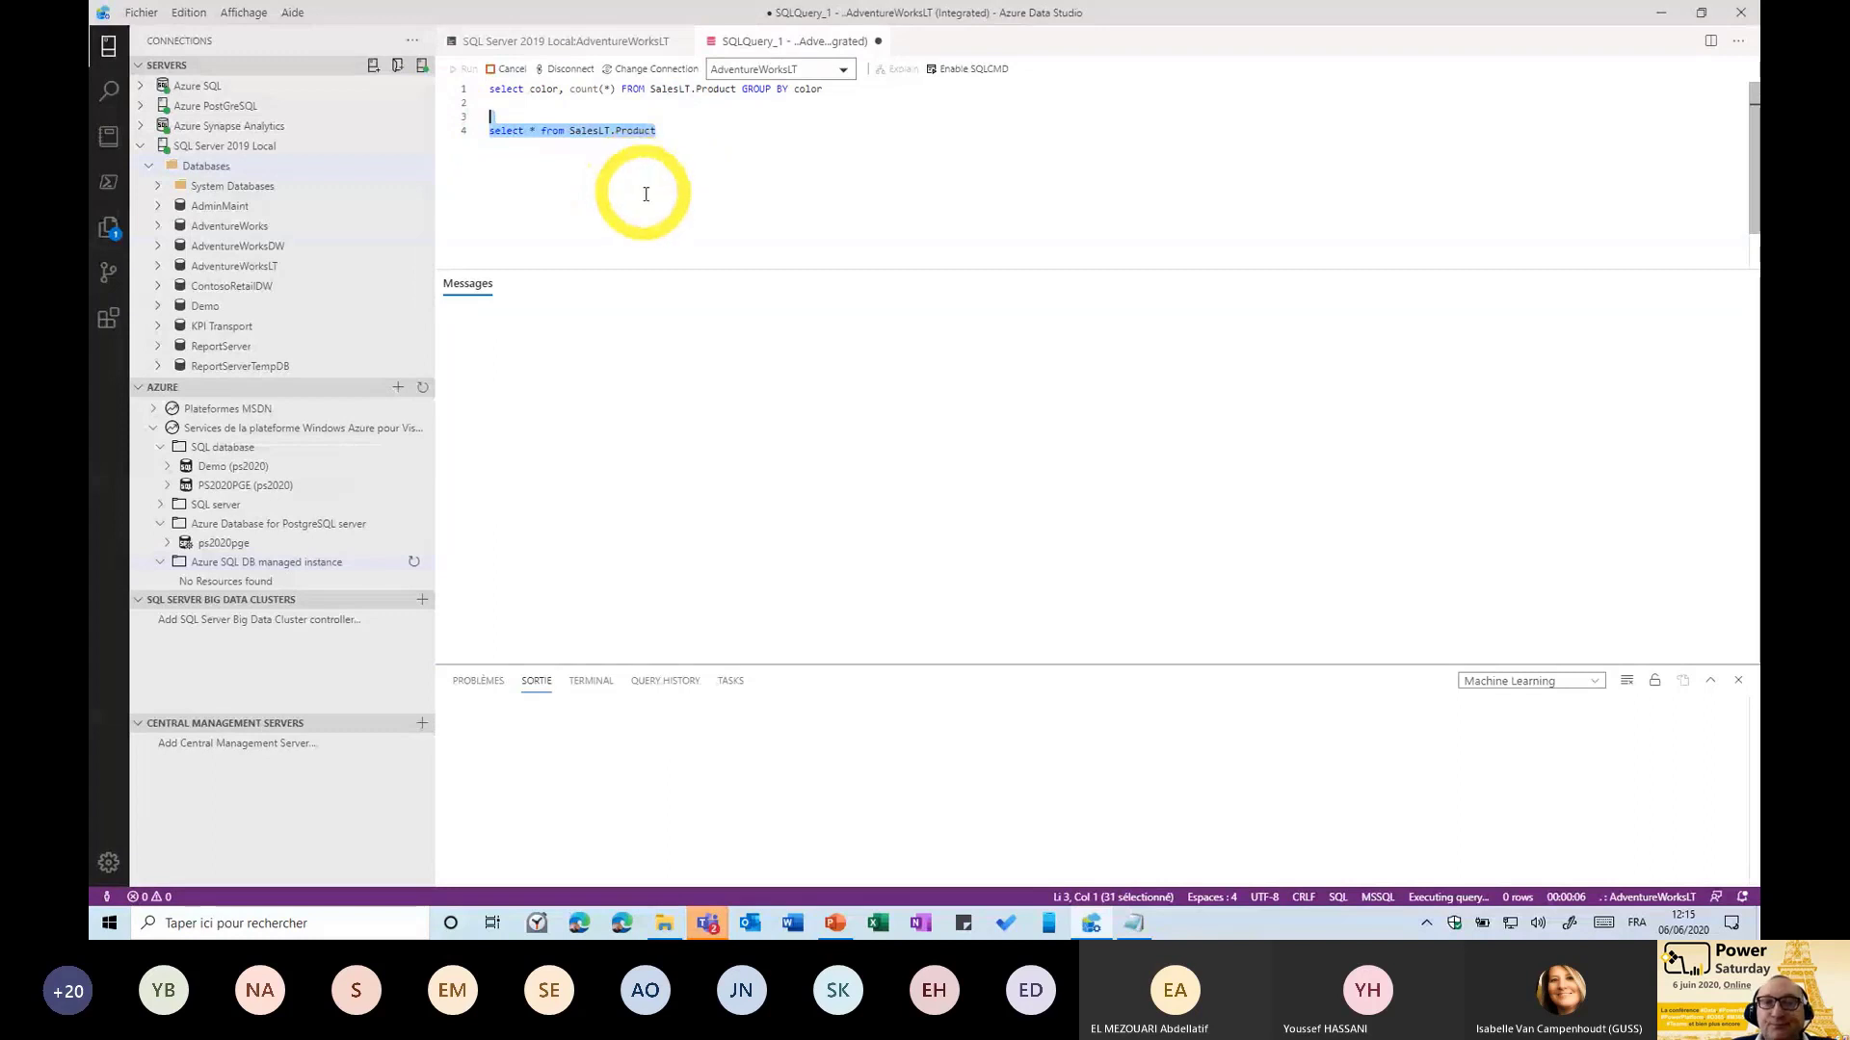
key("Delete")
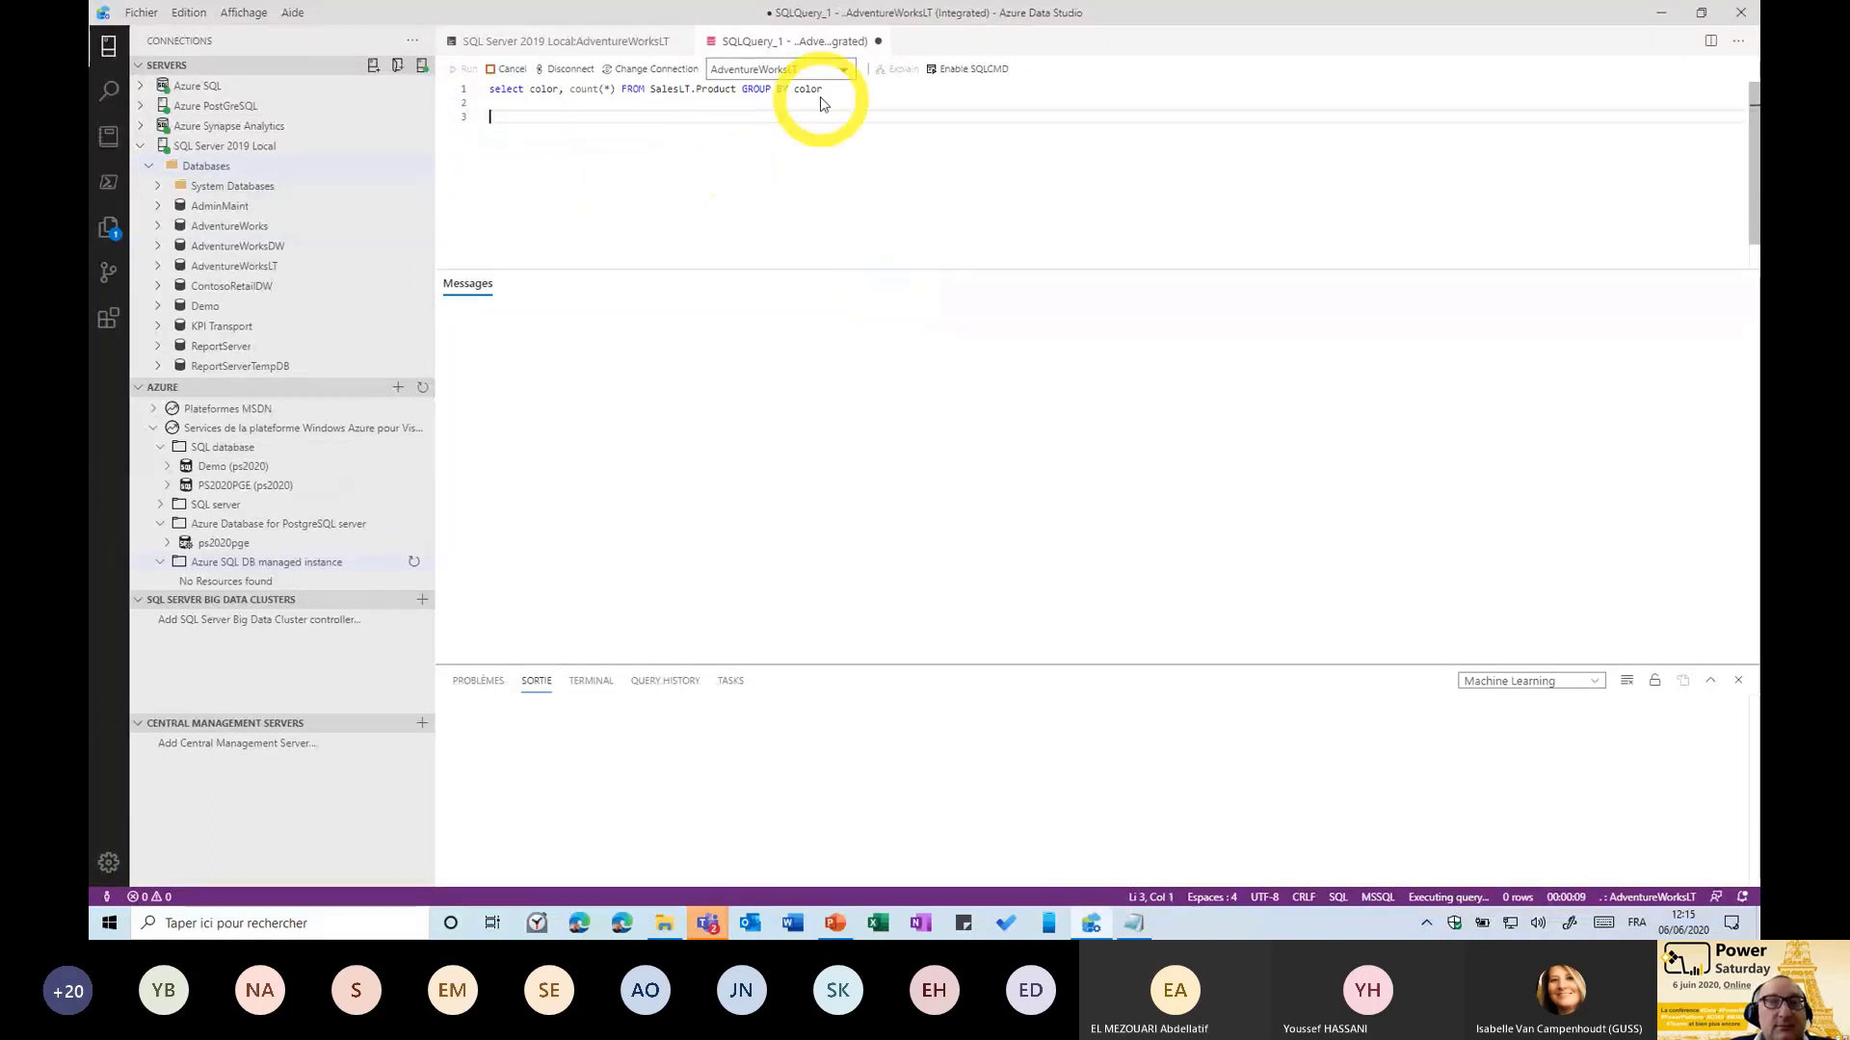
Open a second AdventureWorksLT query with the cut select * from SalesLT.Product statement and run it.
right_click(267, 271)
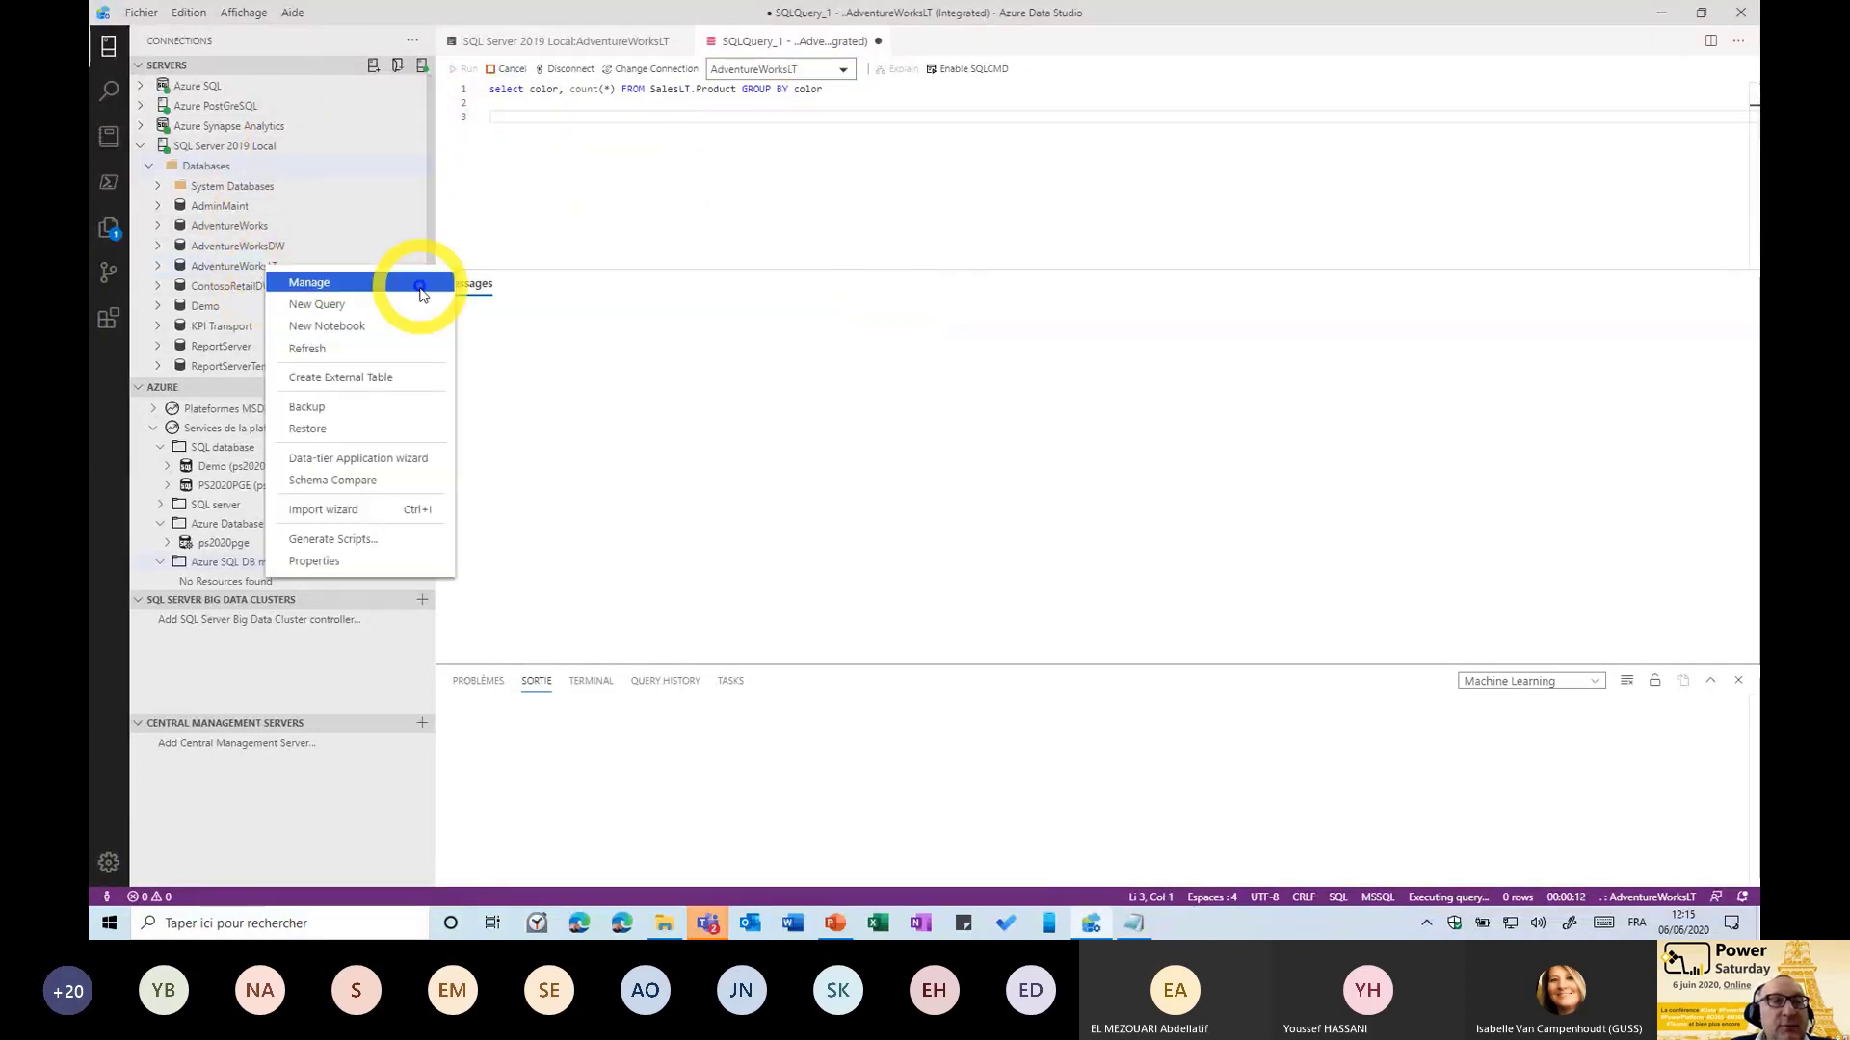
left_click(439, 300)
key("ctrl+v")
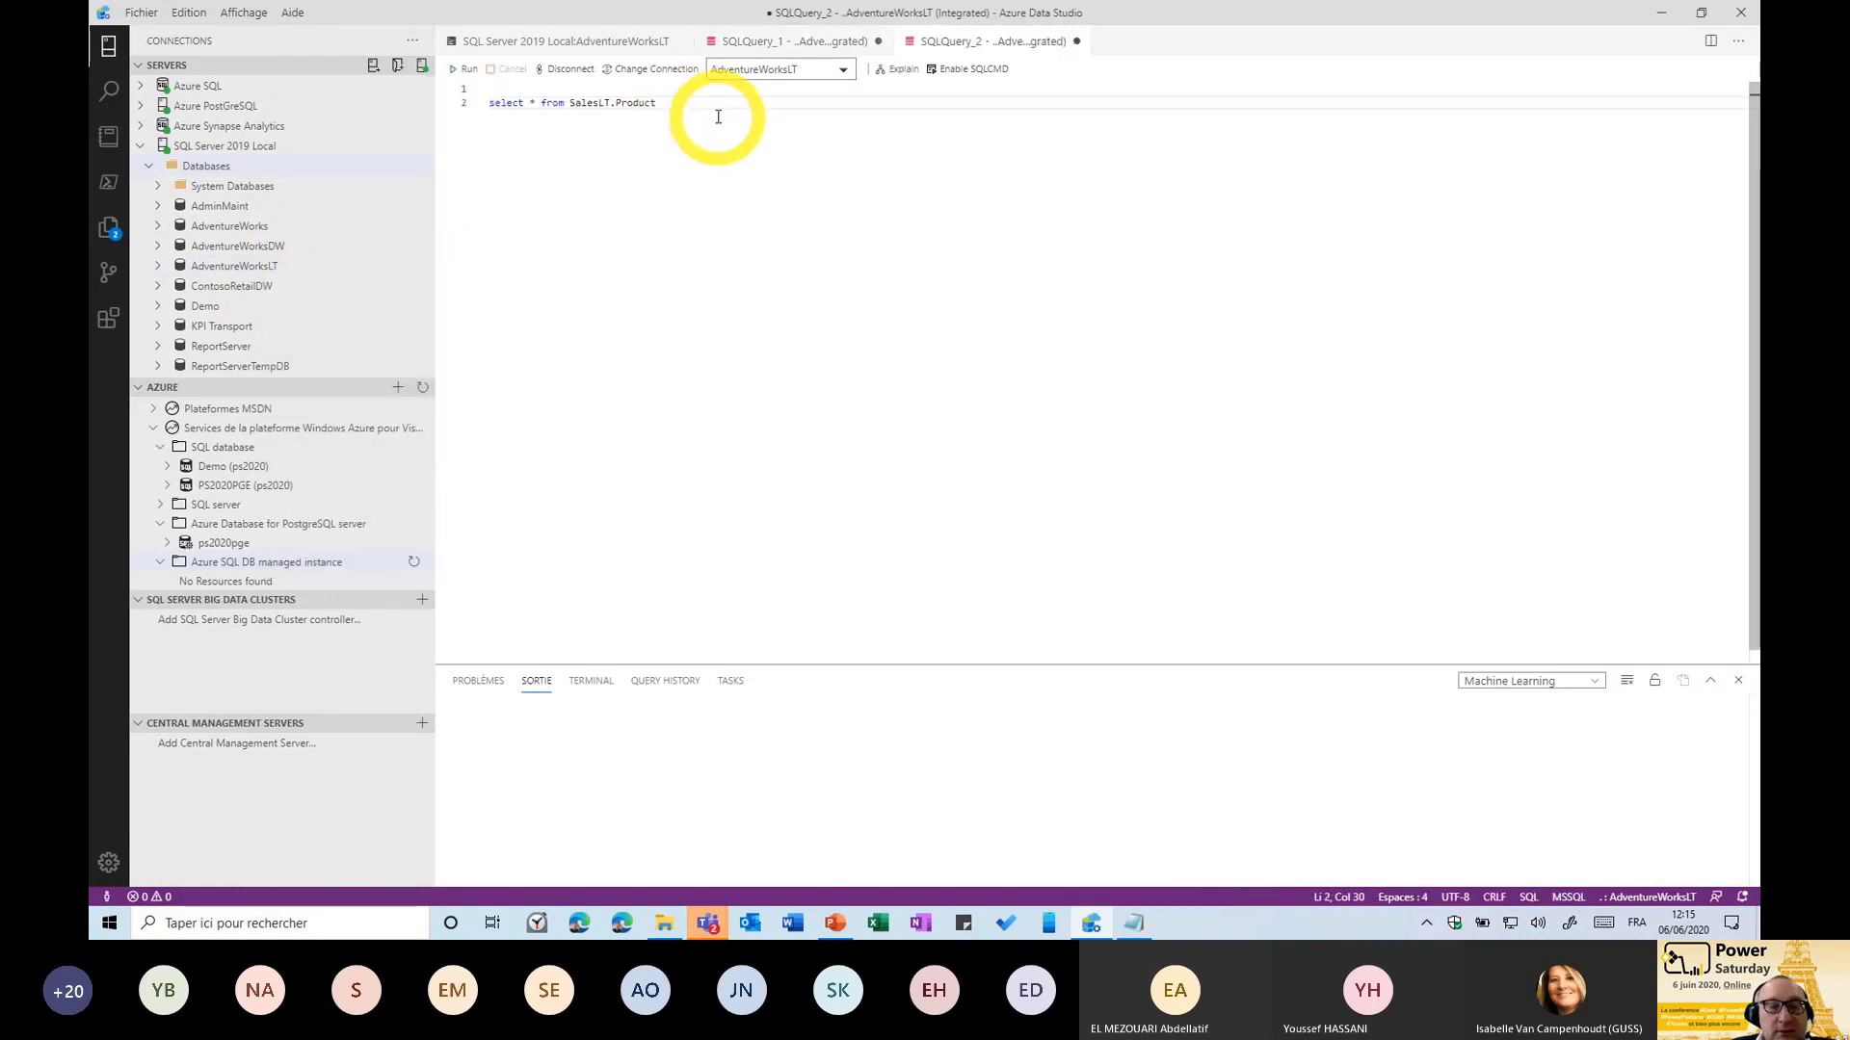
key("F5")
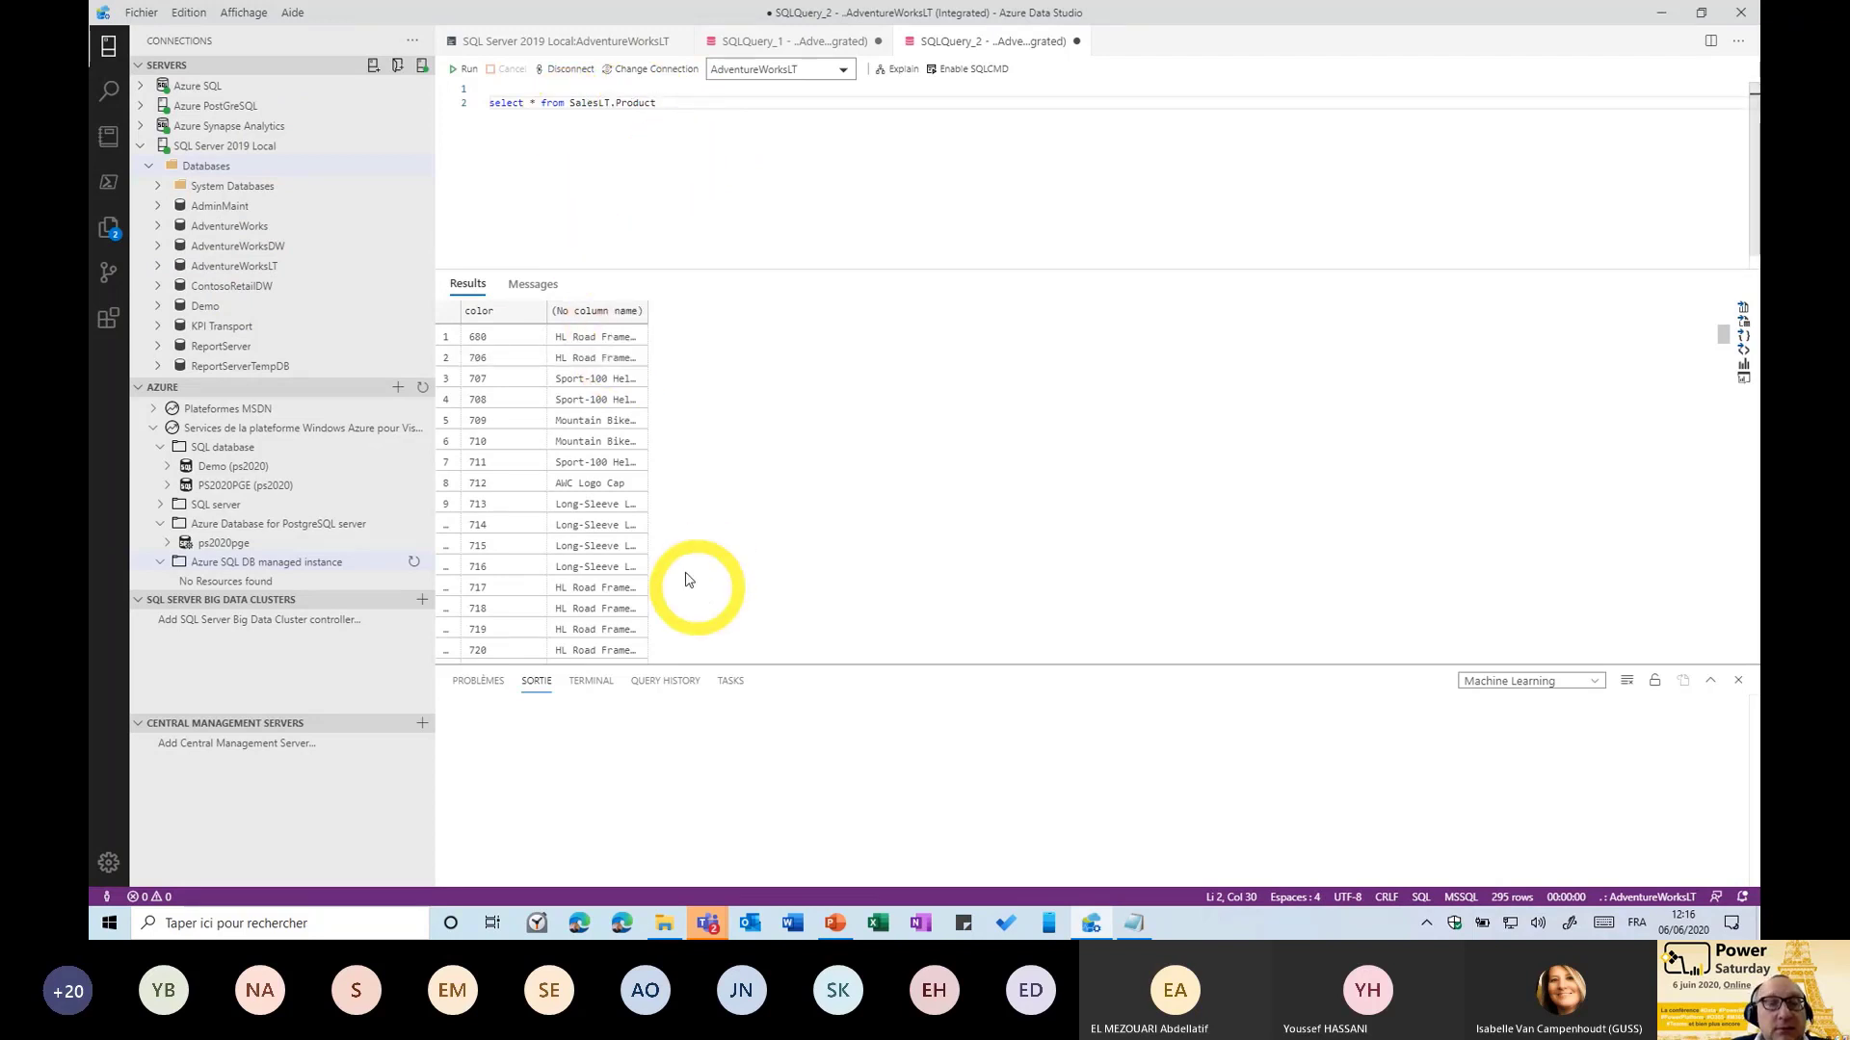
scroll(599, 404, "down", 1)
Select the whole select * from SalesLT.Product statement in the second query and rerun it.
left_click(694, 116)
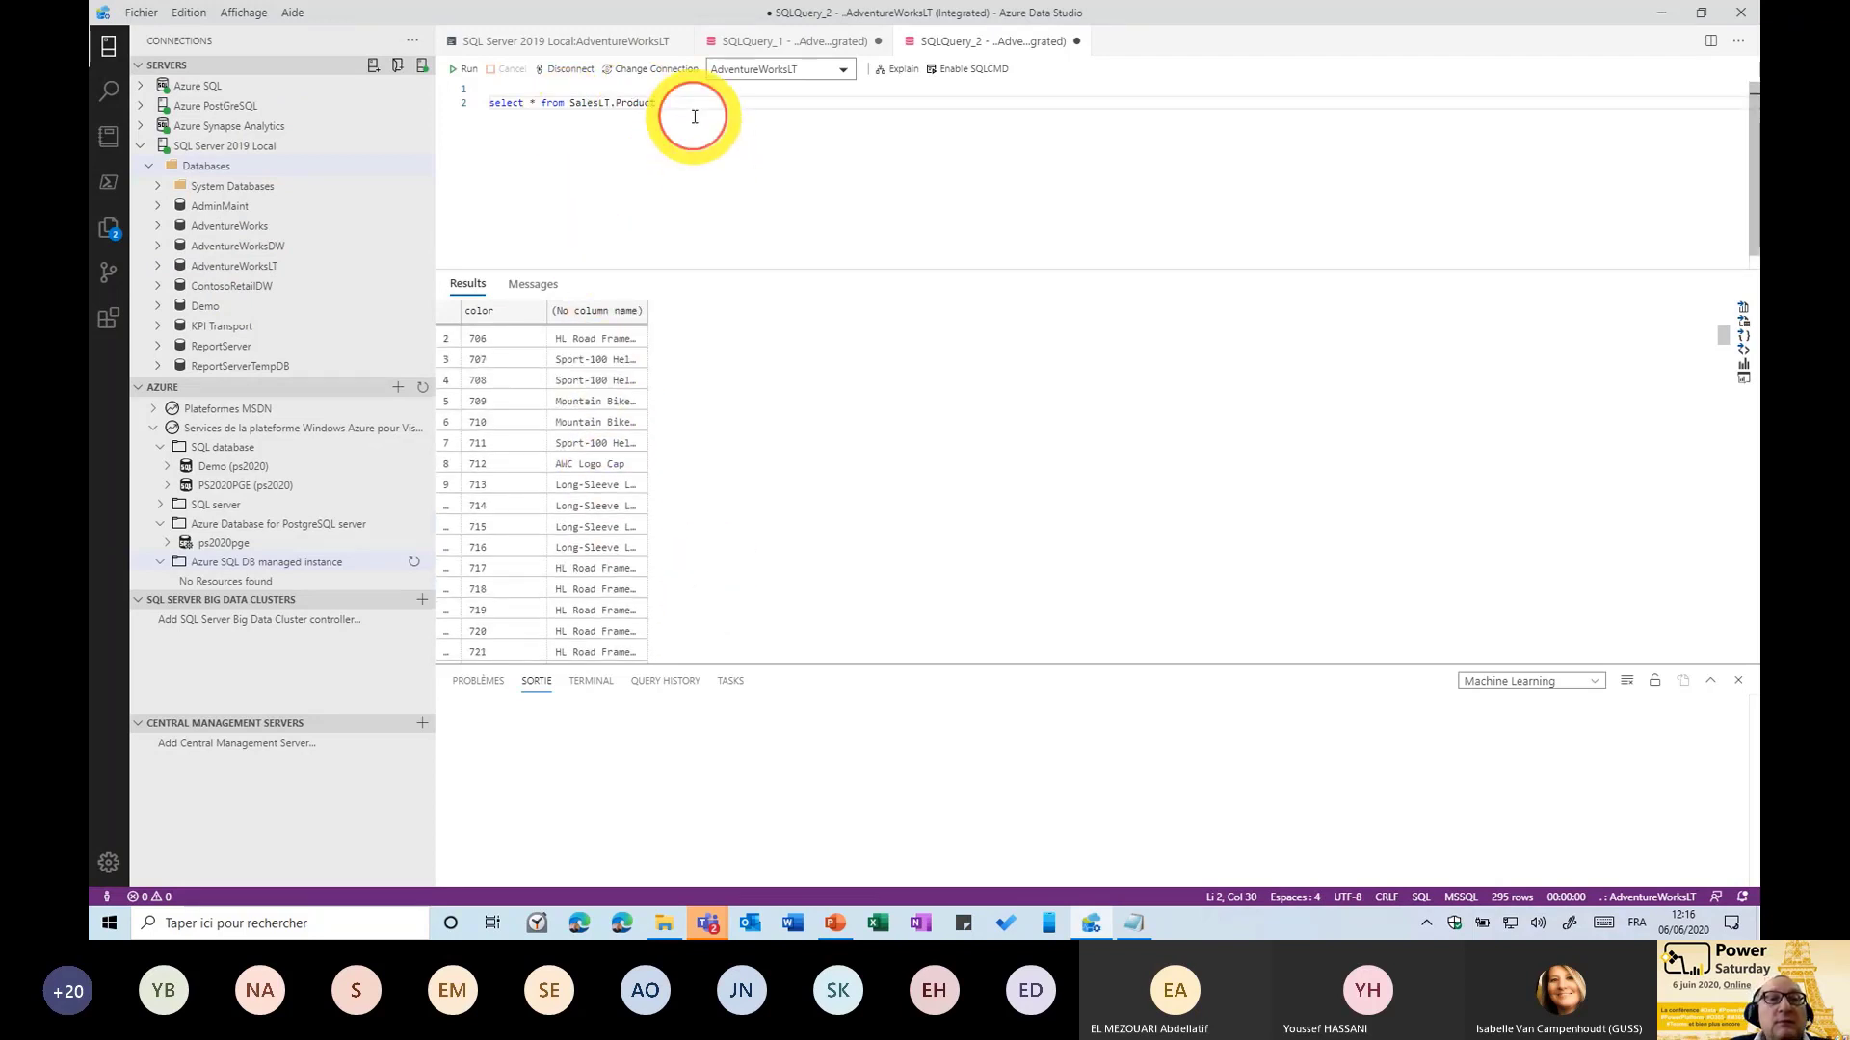
right_click(673, 136)
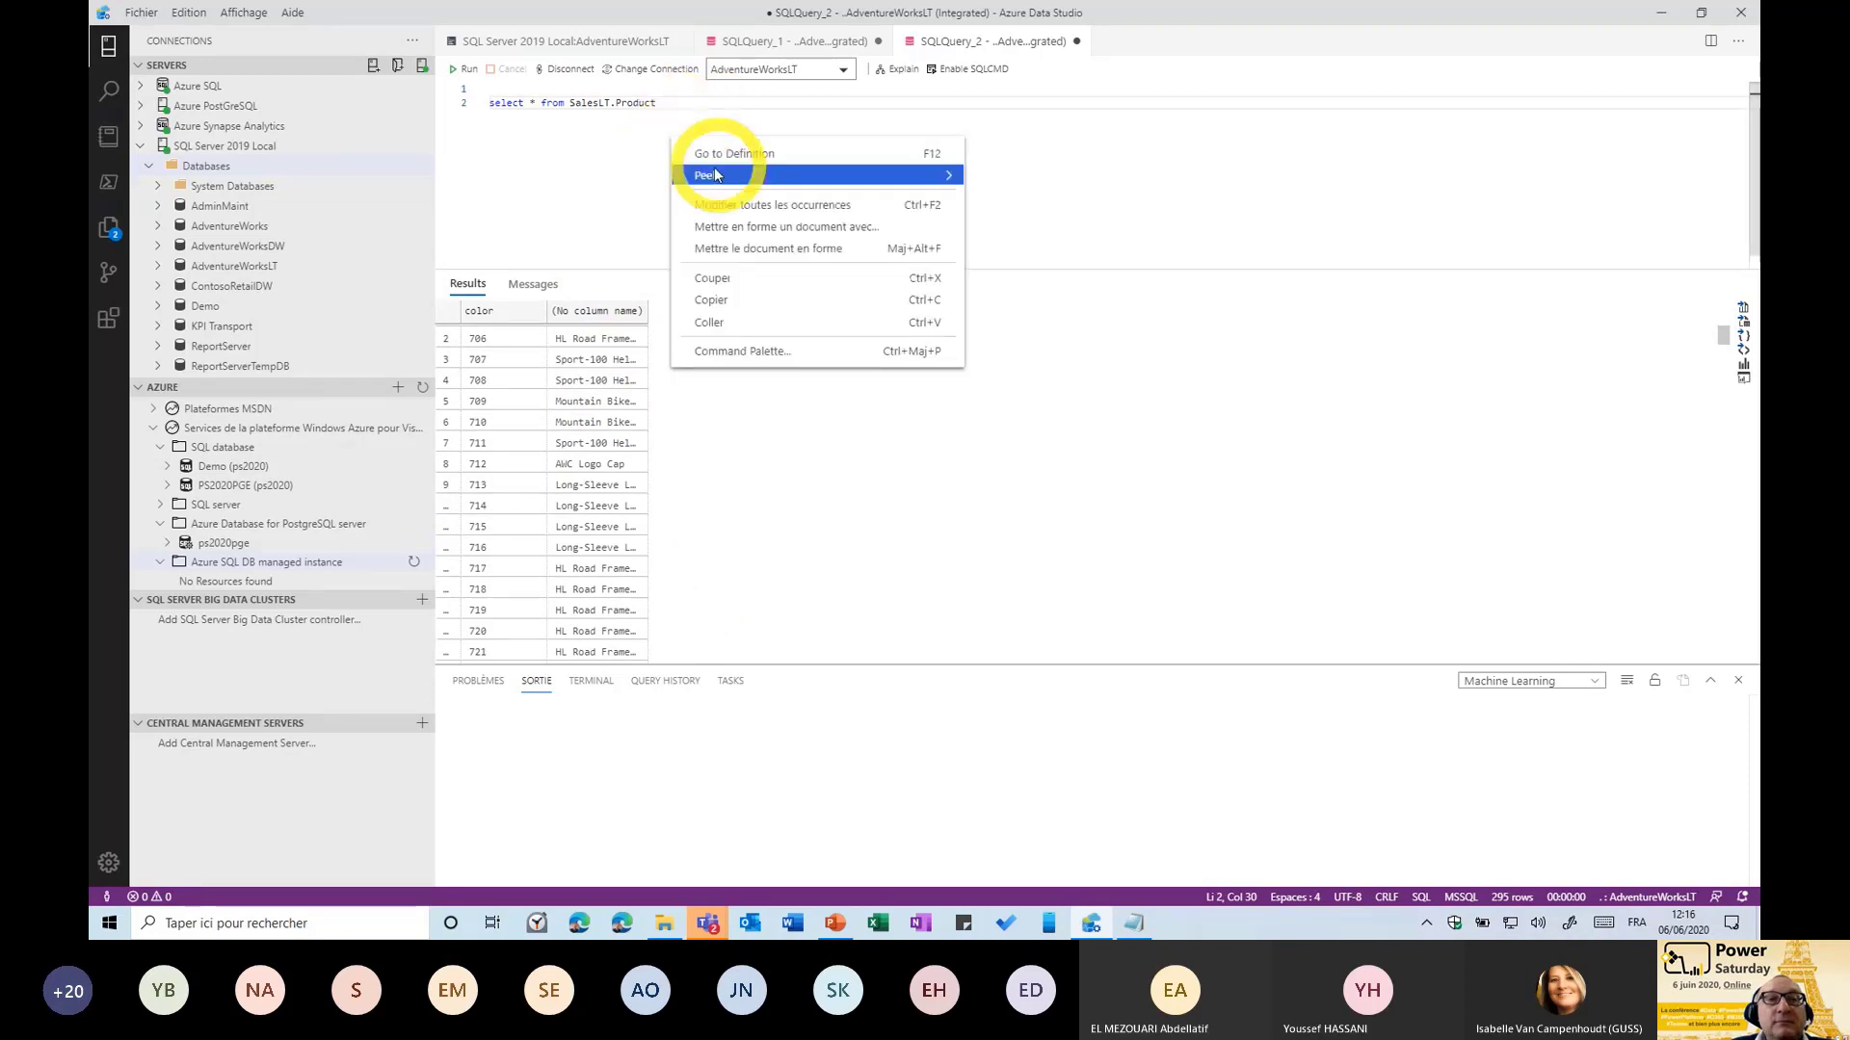
left_click(602, 180)
left_click_drag(671, 104, 488, 106)
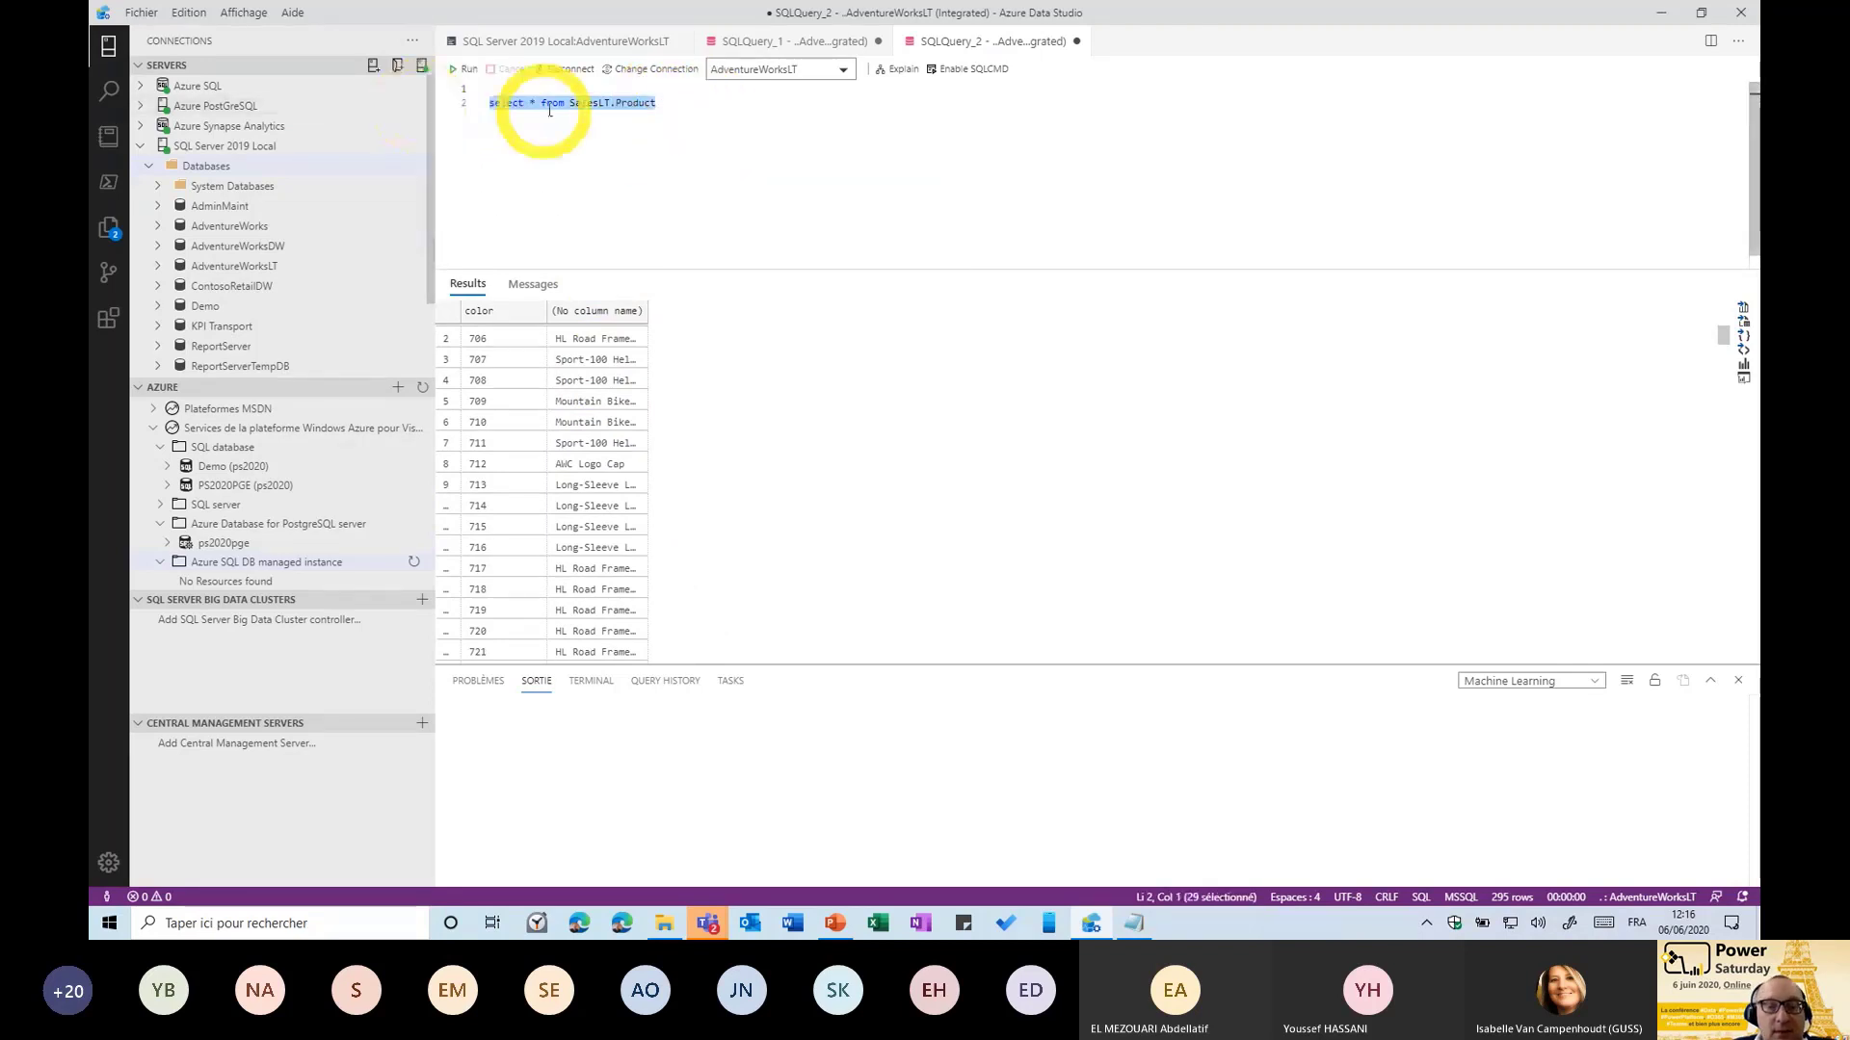
key("F5")
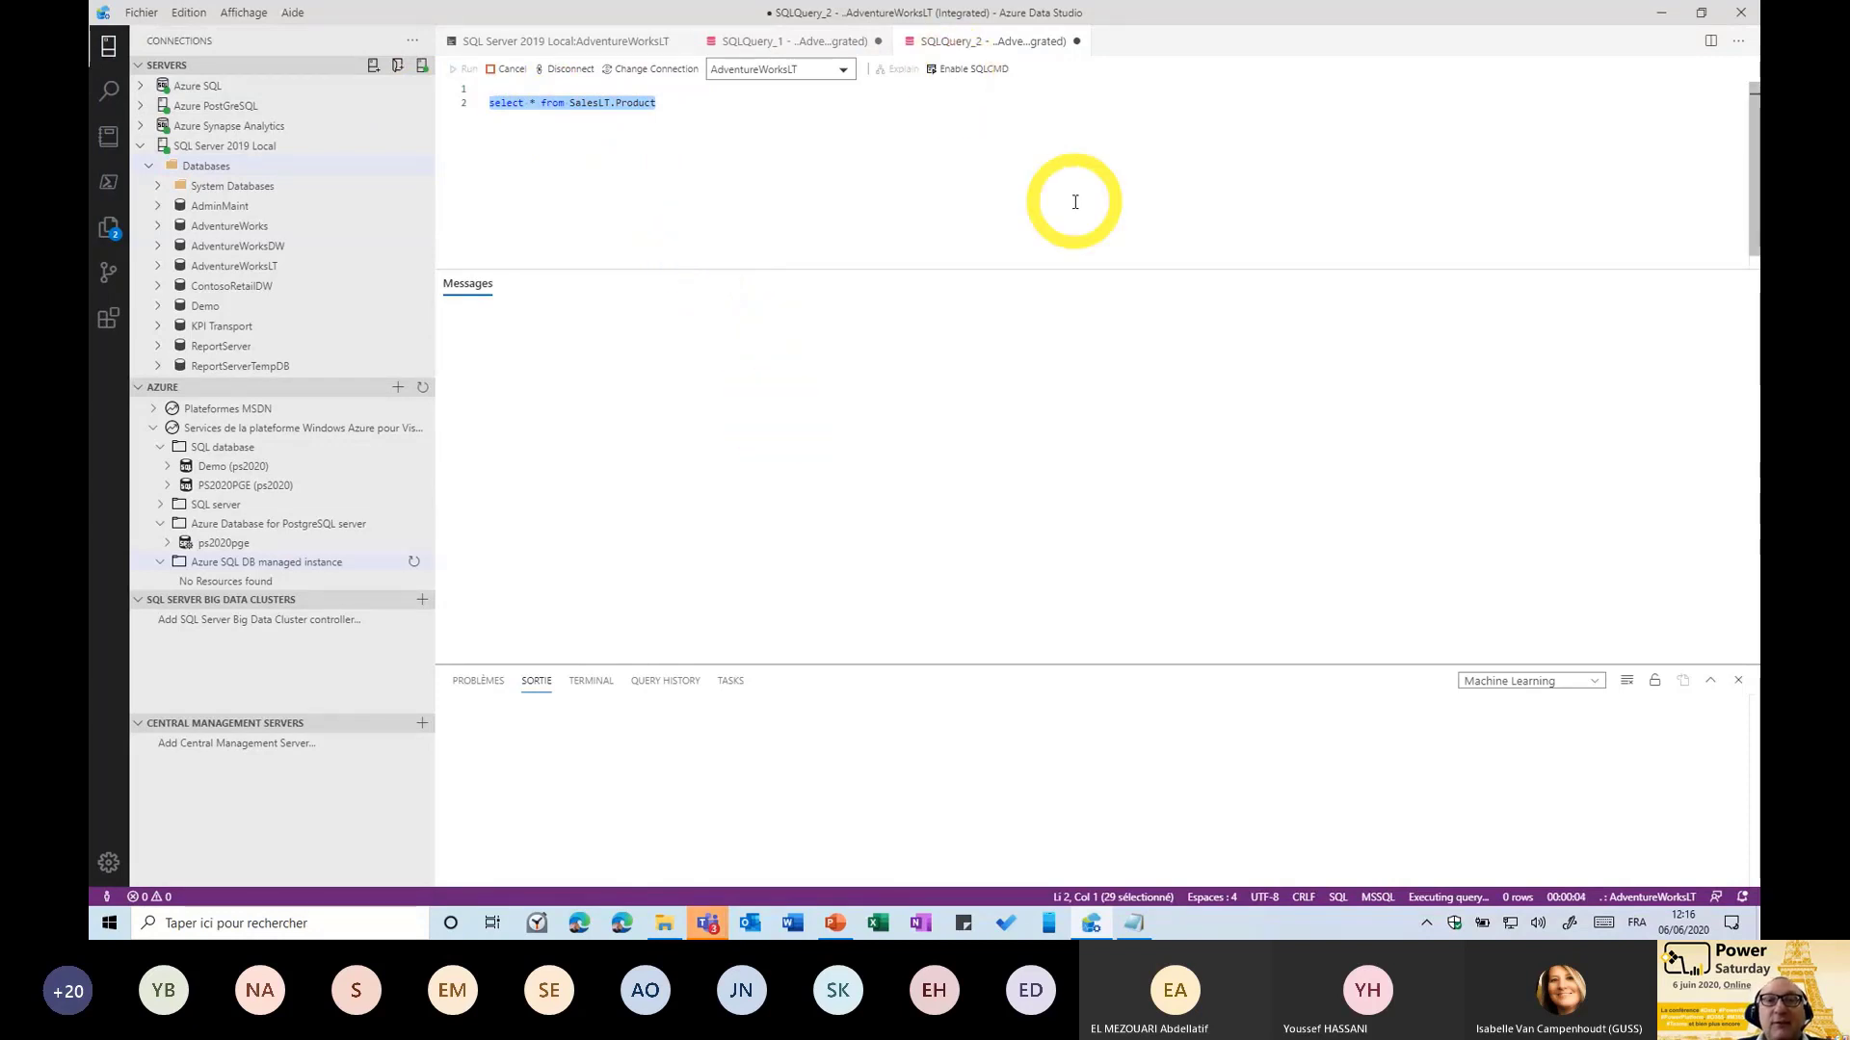
Try to cancel the running color count query in the first AdventureWorksLT query, and return to the second query.
left_click(1044, 174)
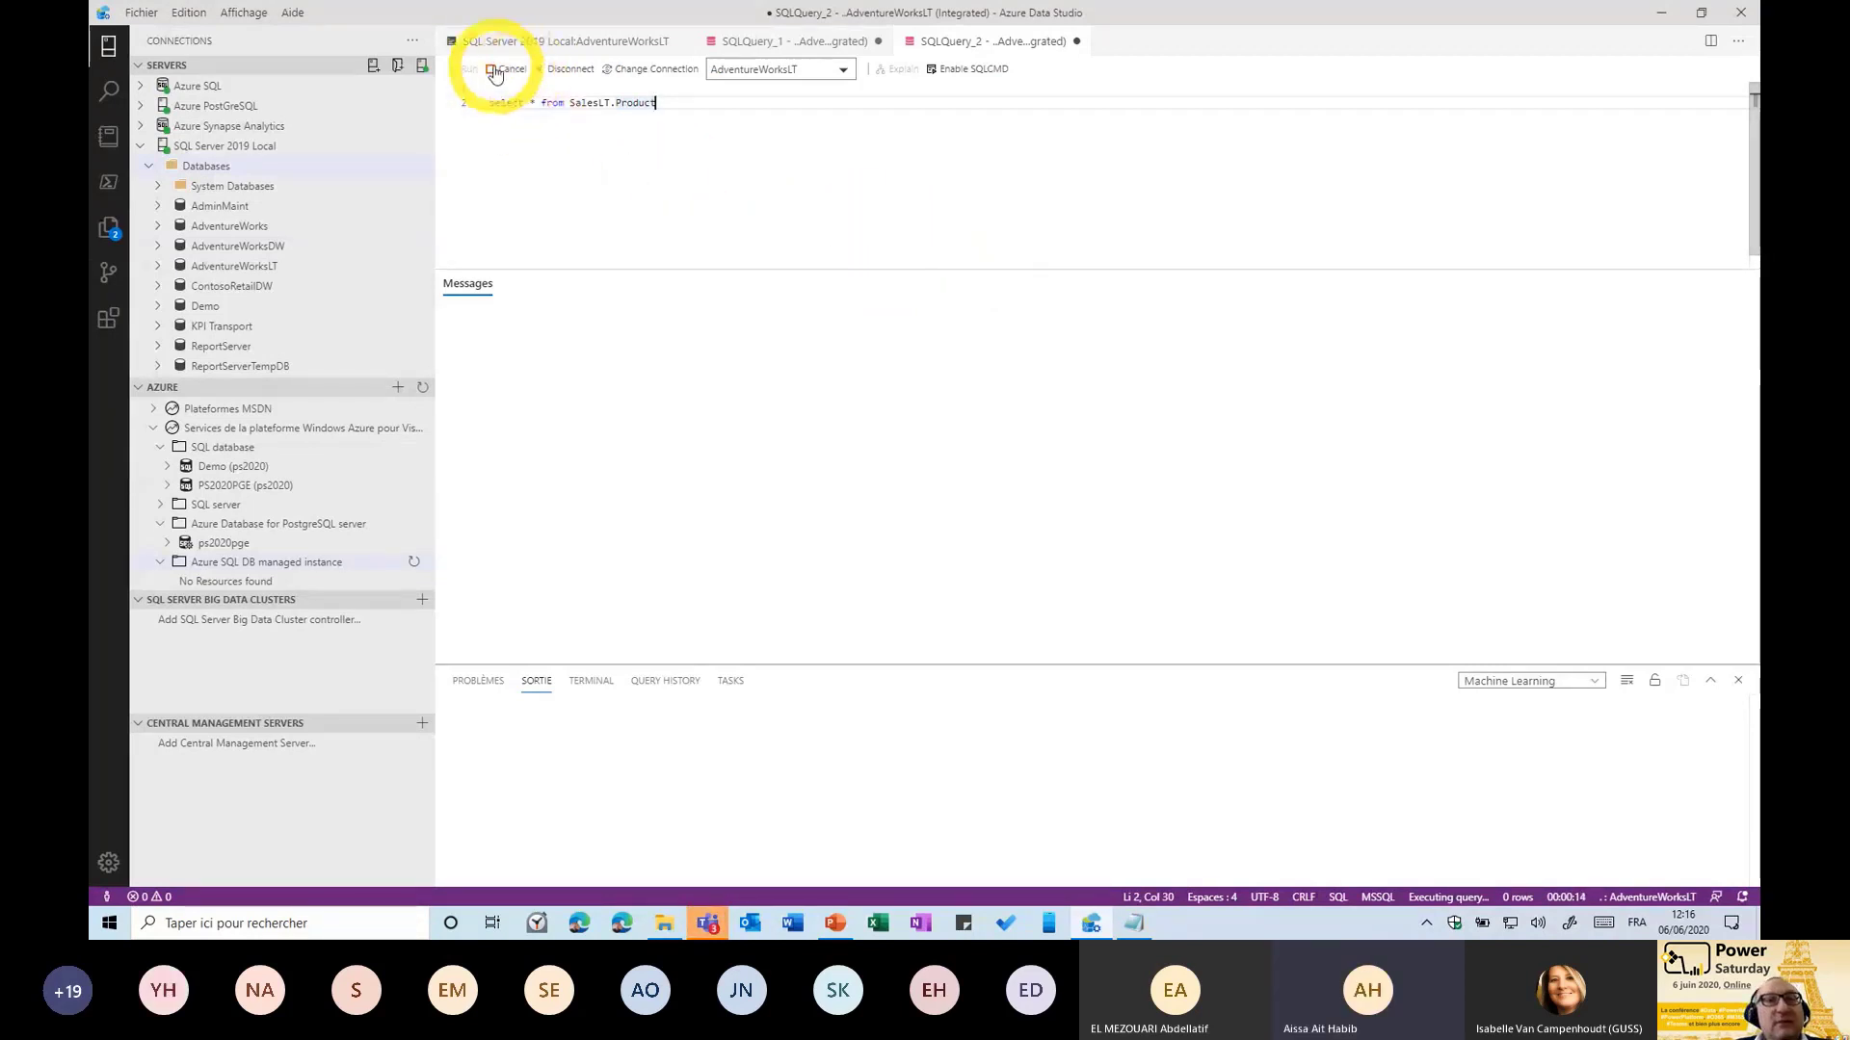
left_click(823, 49)
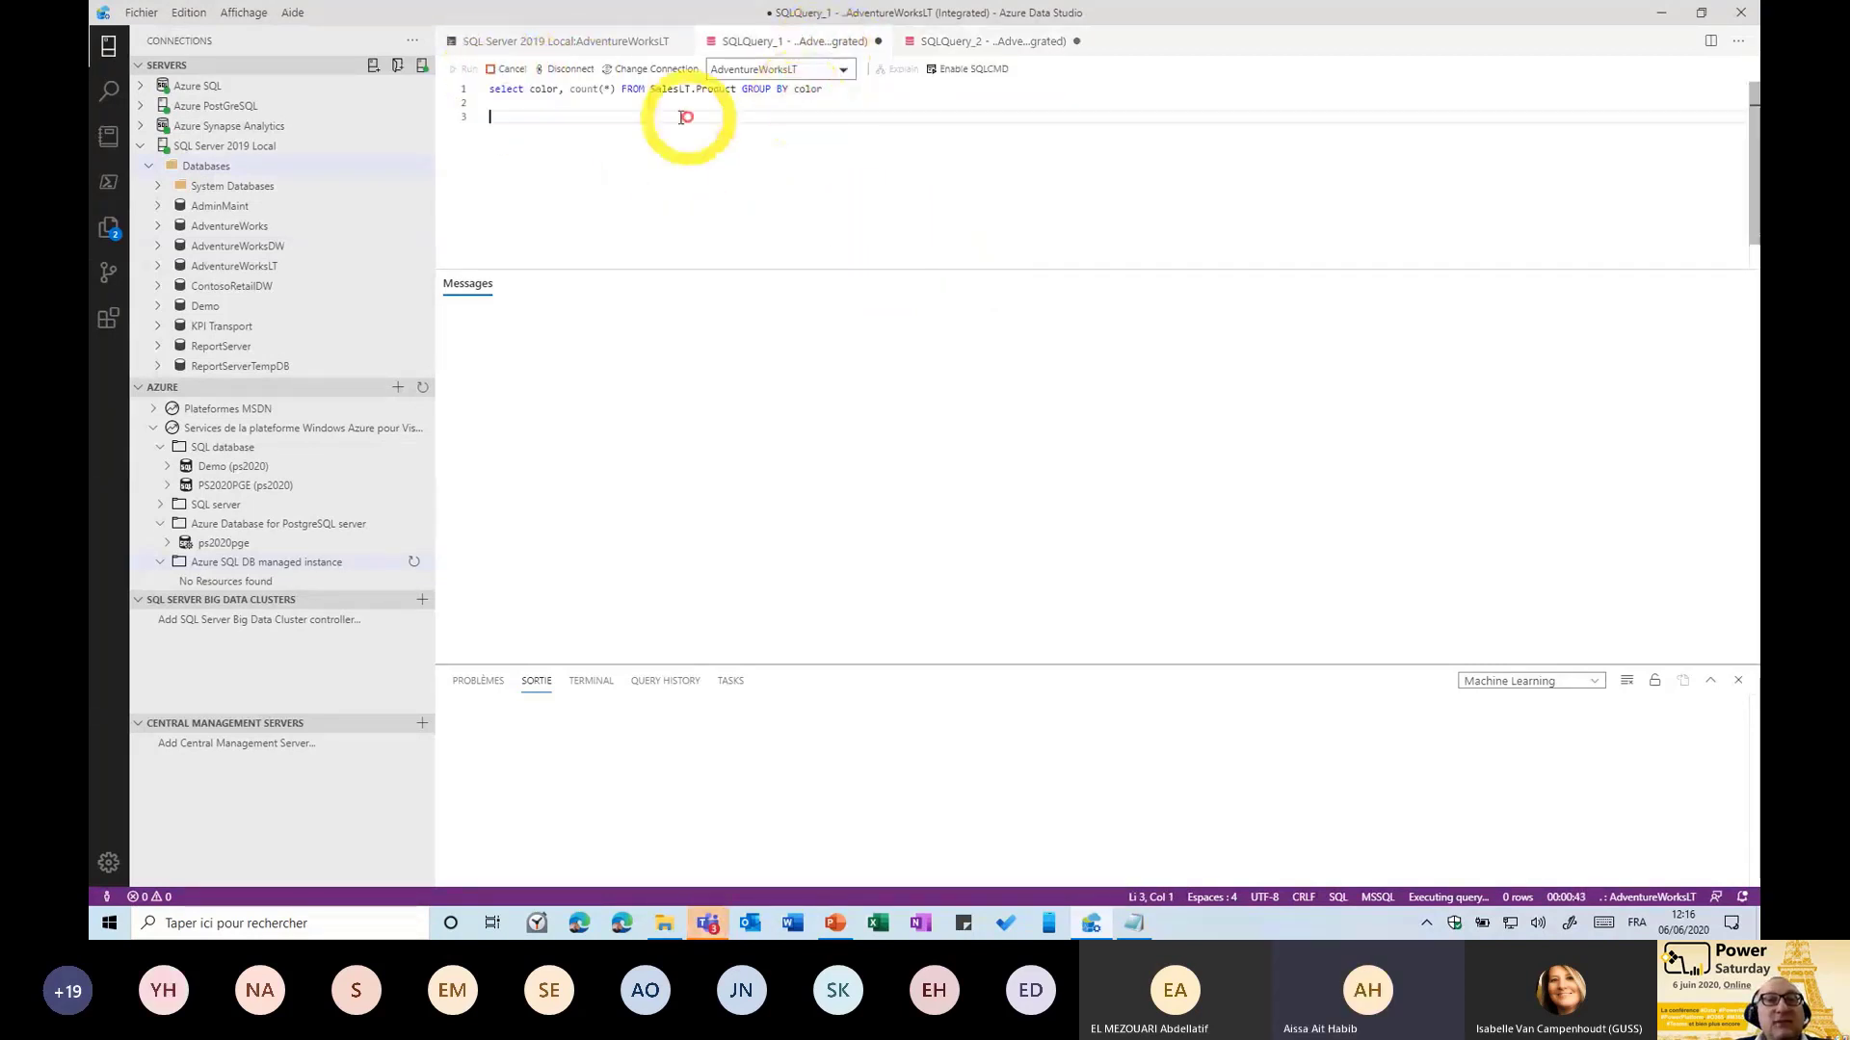
left_click(517, 75)
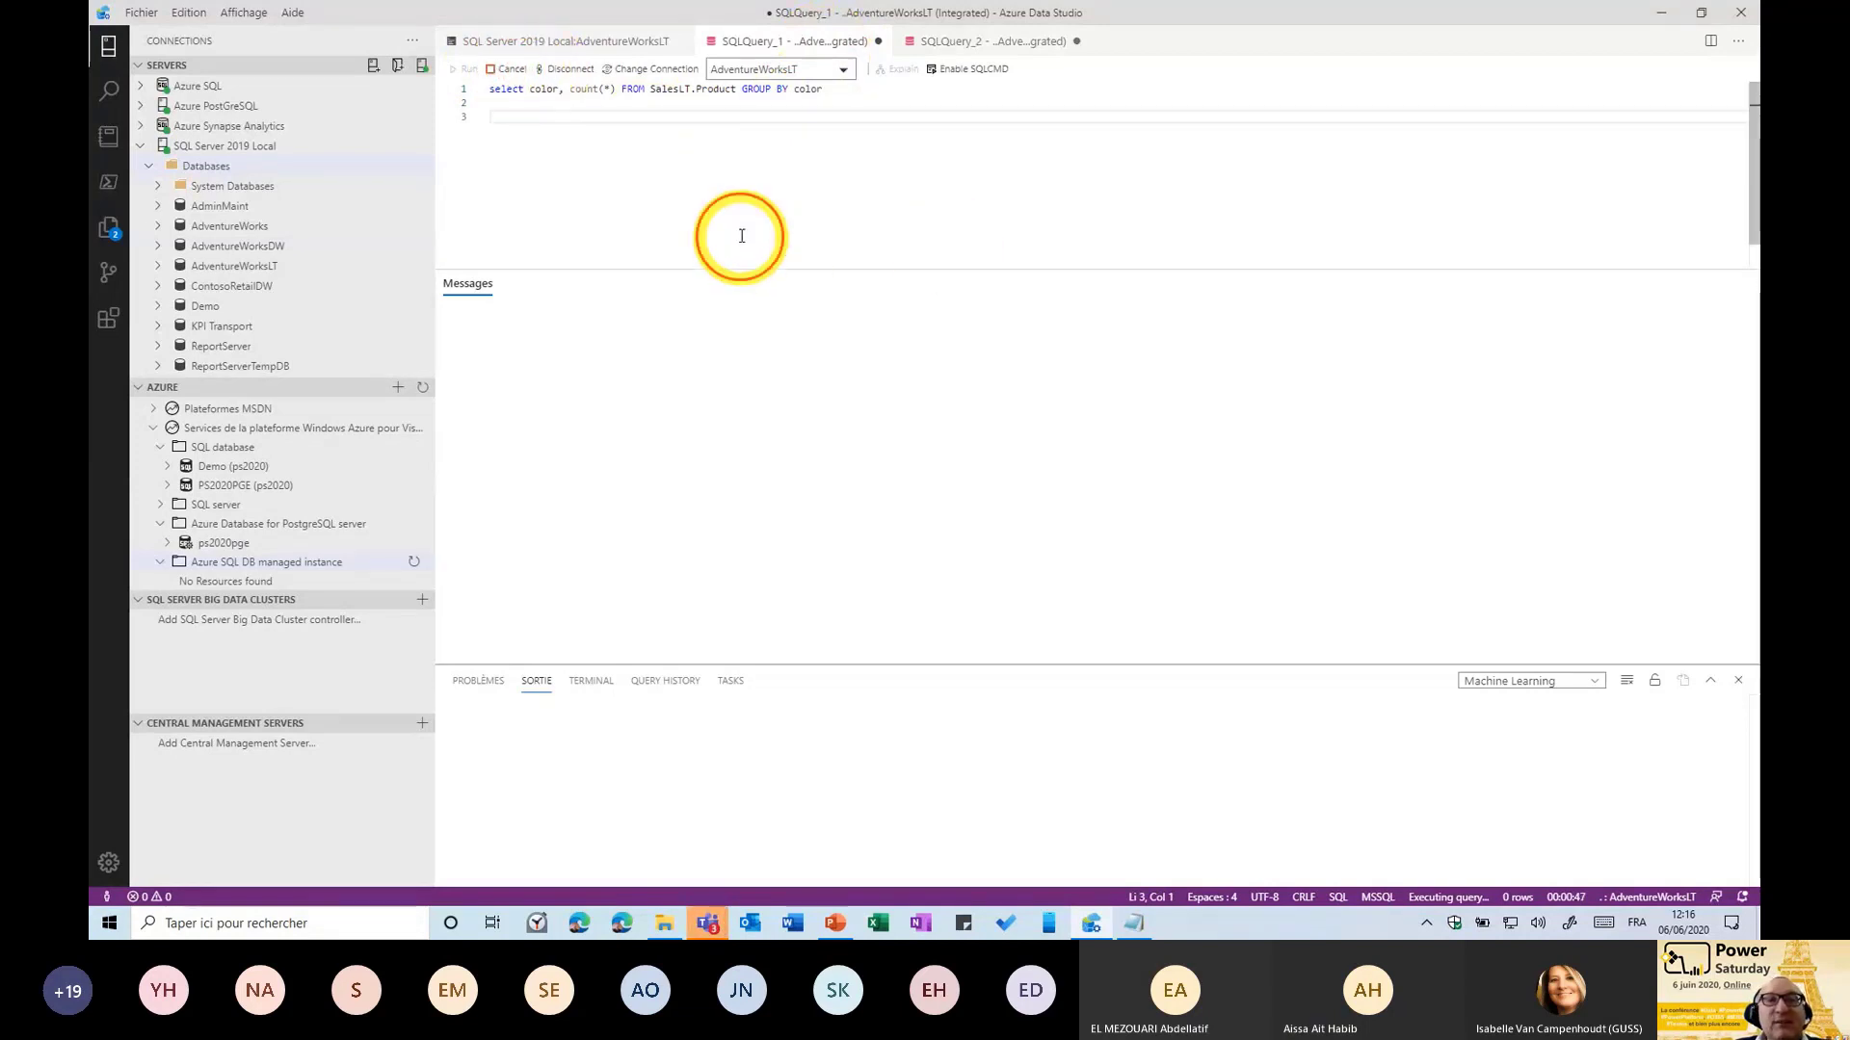
left_click(973, 48)
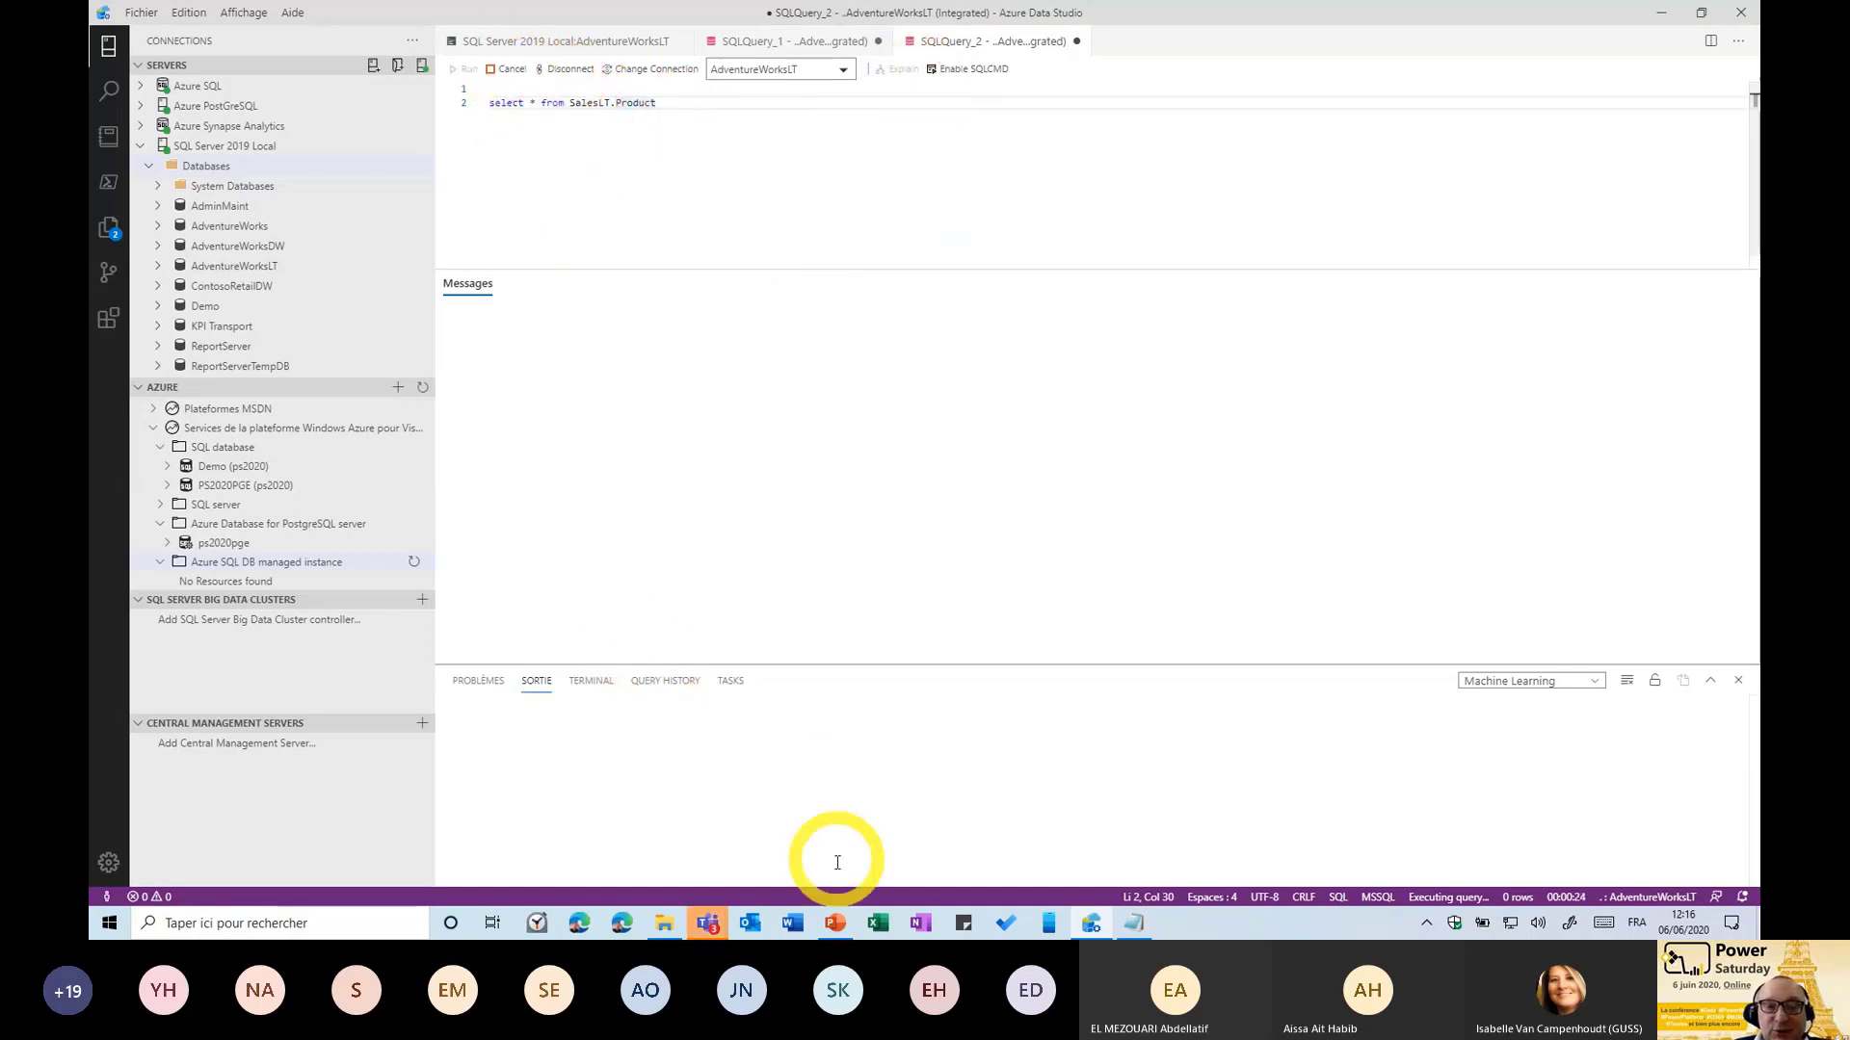
Switch to the PowerPoint presentation, start the slide show from slide 30 and advance to the Extension Éditeur PowerShell slide.
left_click(832, 925)
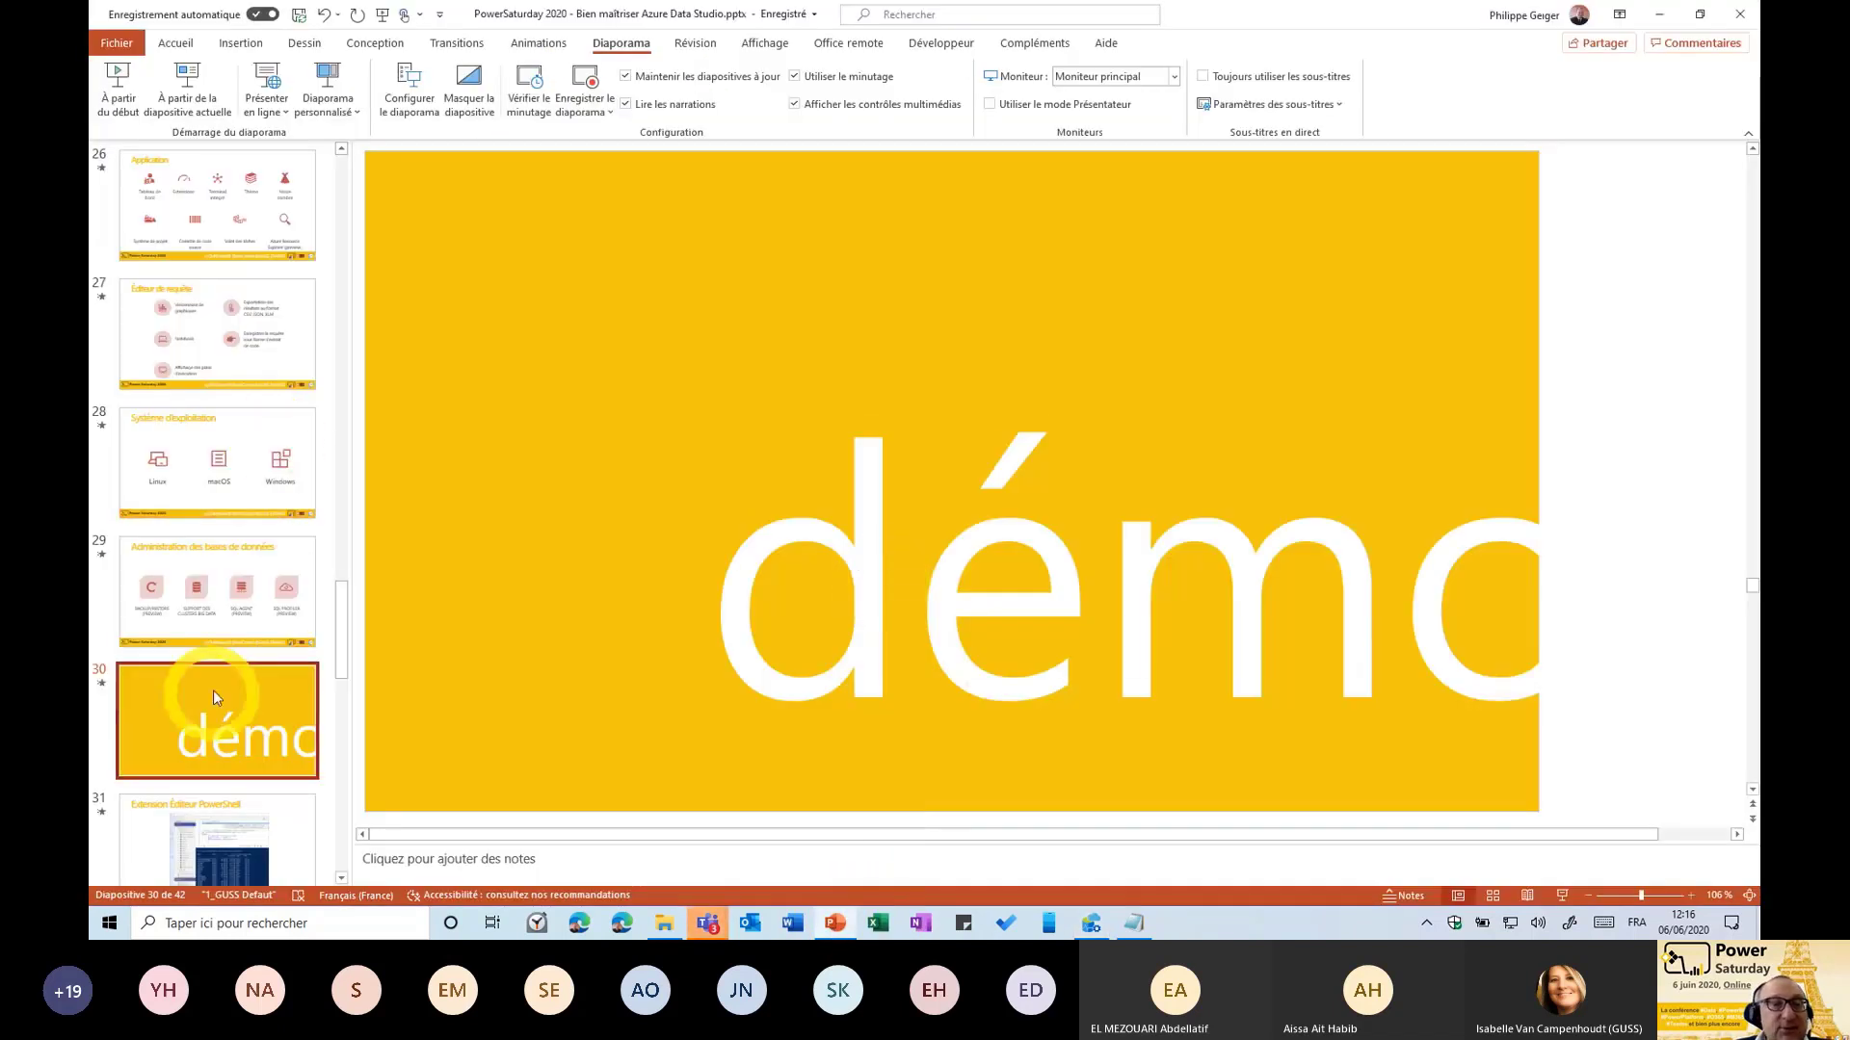
left_click(1561, 895)
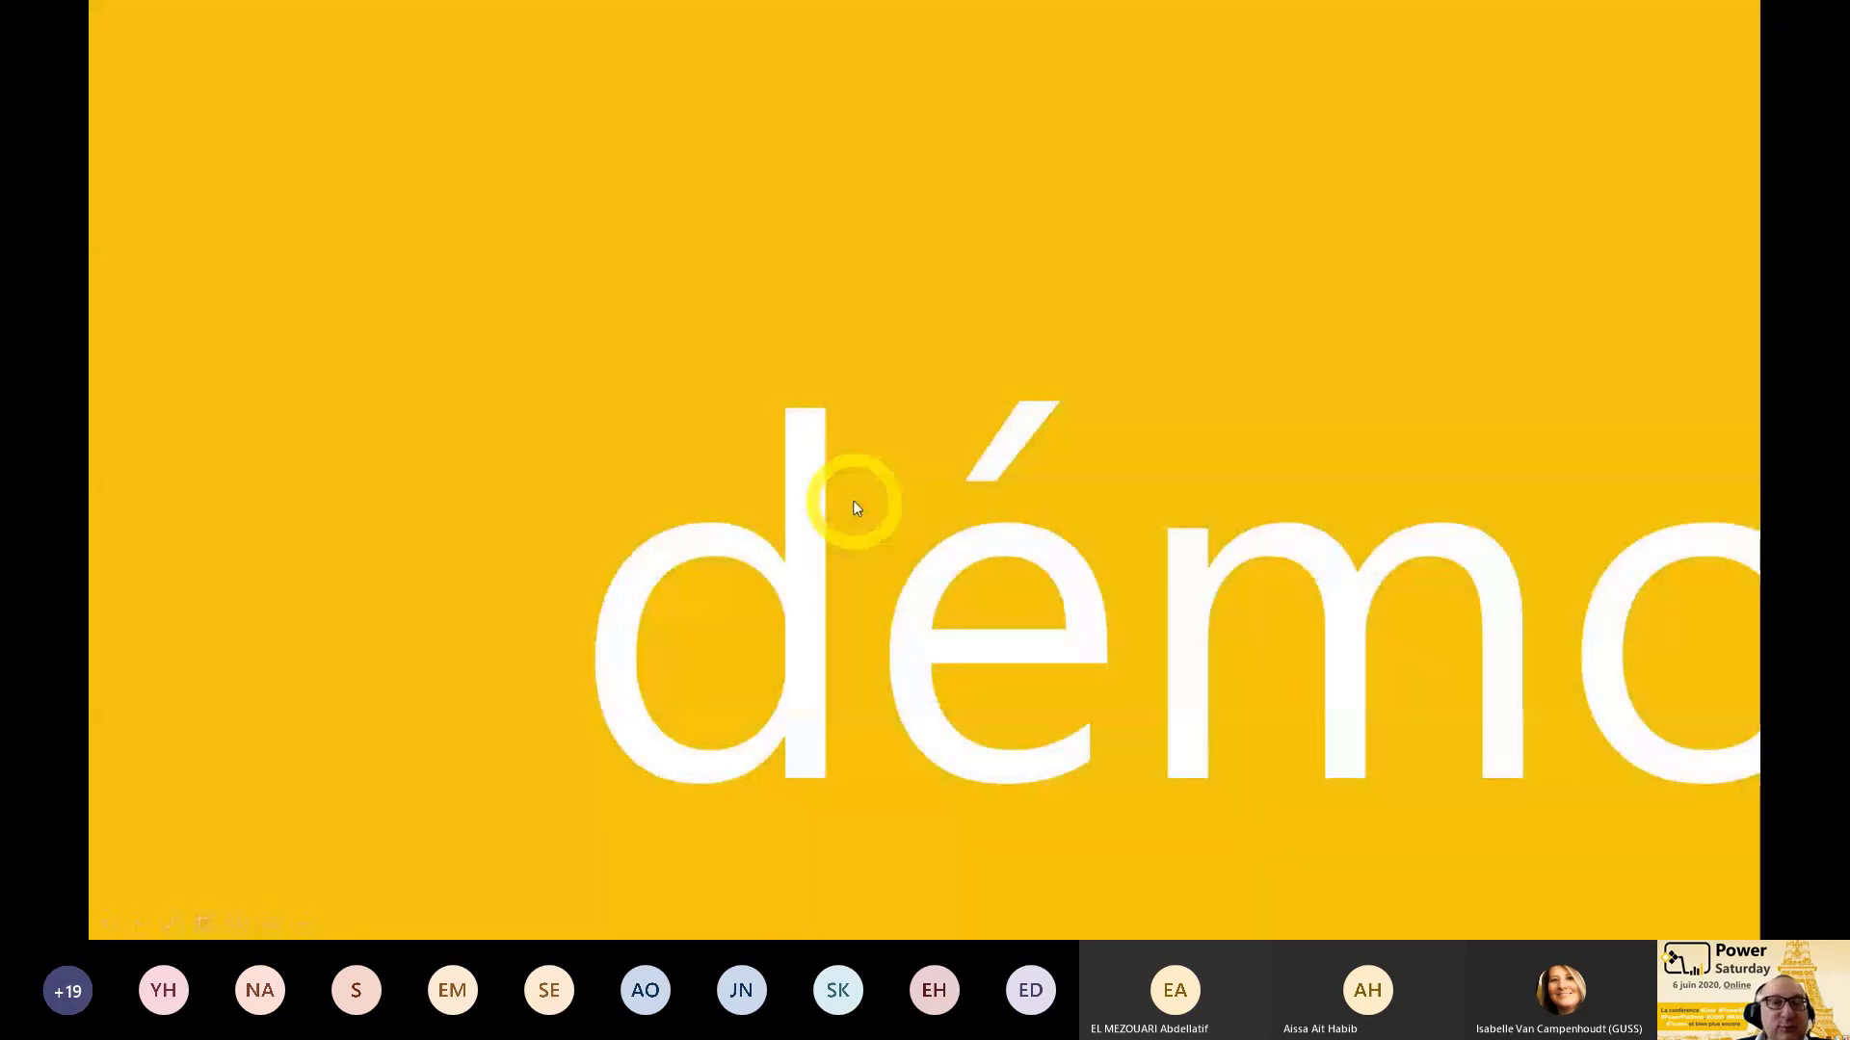
left_click(855, 485)
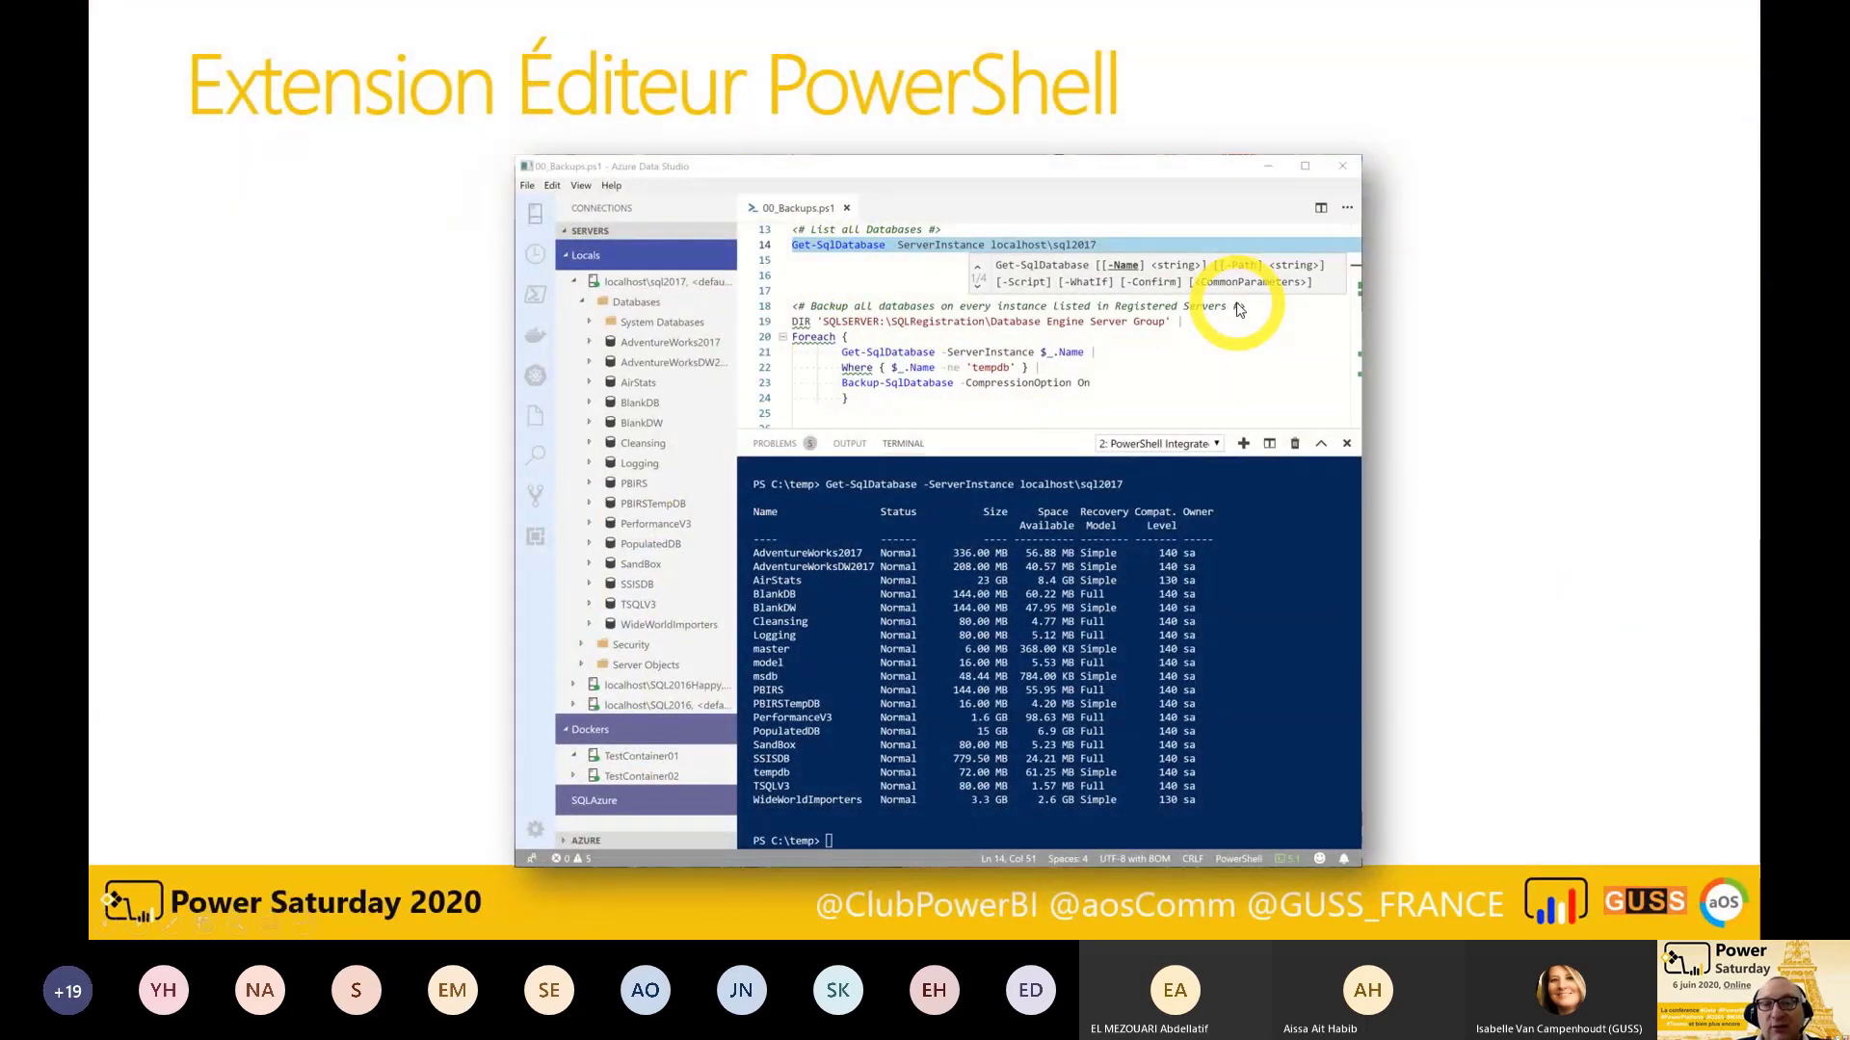
Go through the Extension Import de données and Extension Profiler slides, ending on the Extension Comparaison de schémas slide.
key("Right")
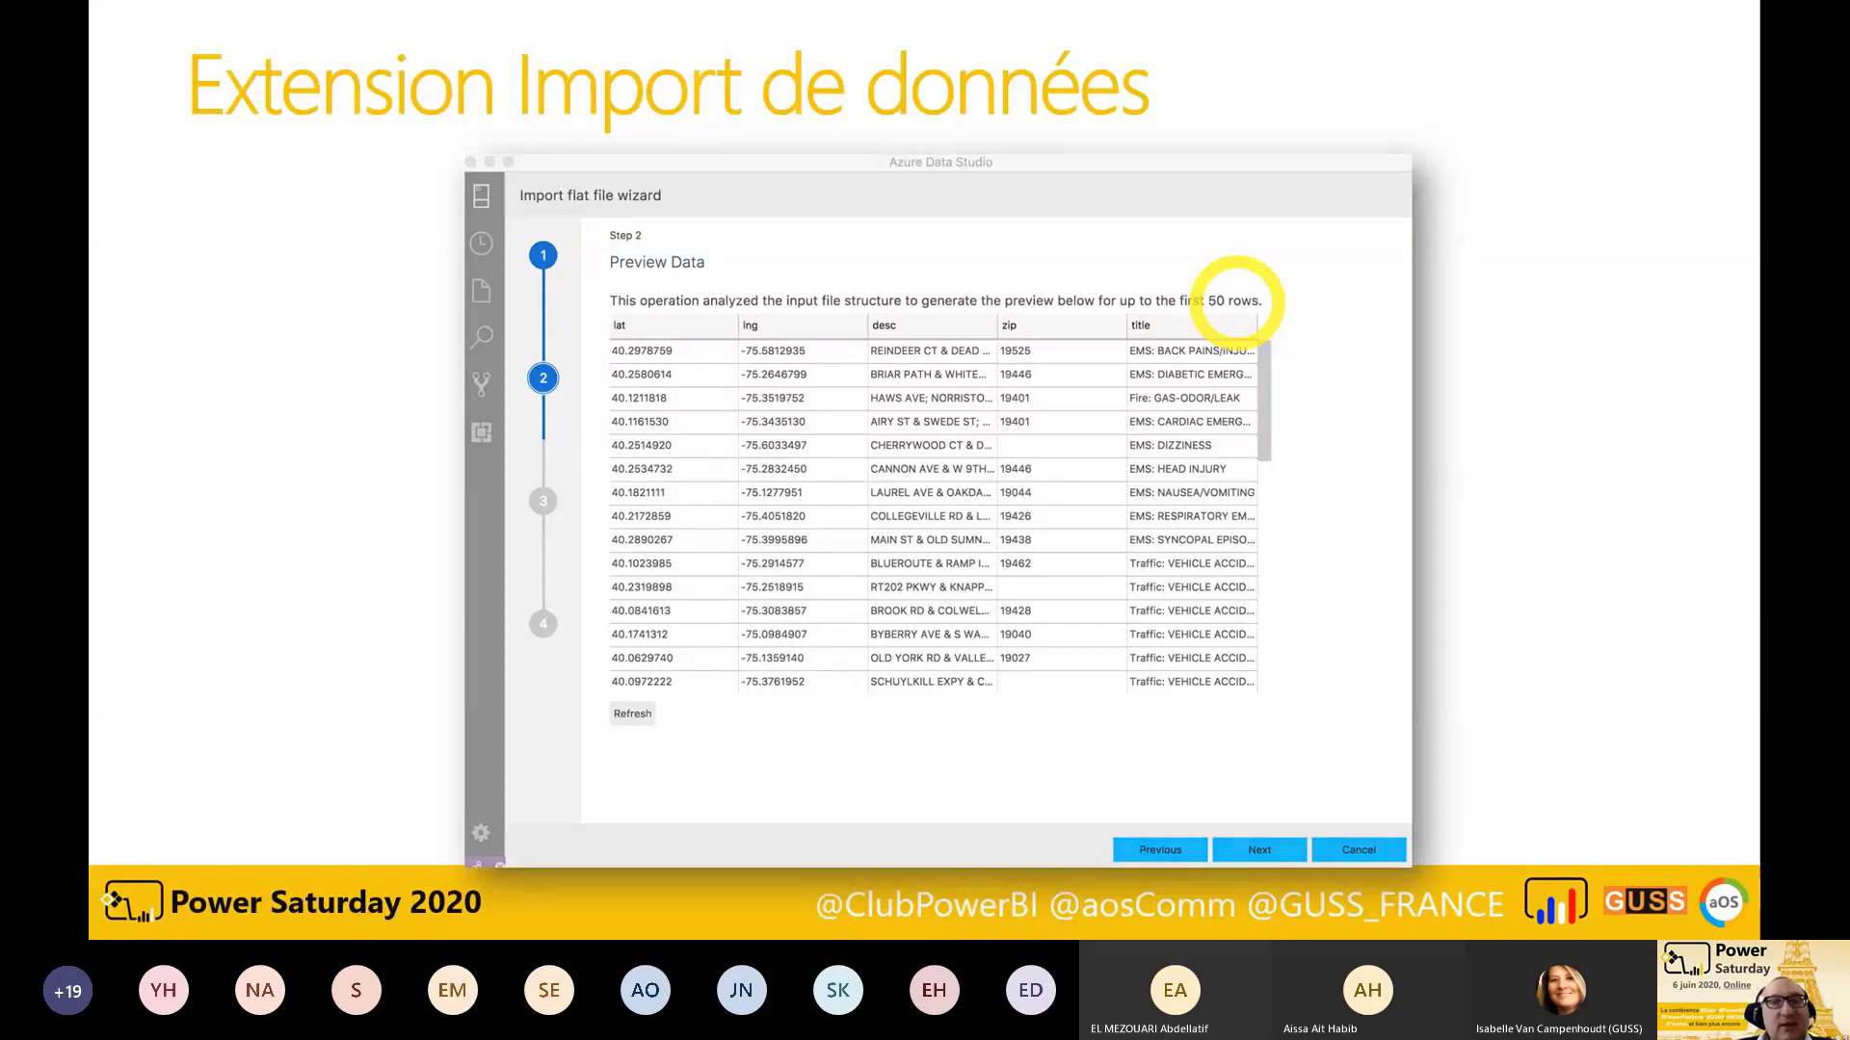
key("Right")
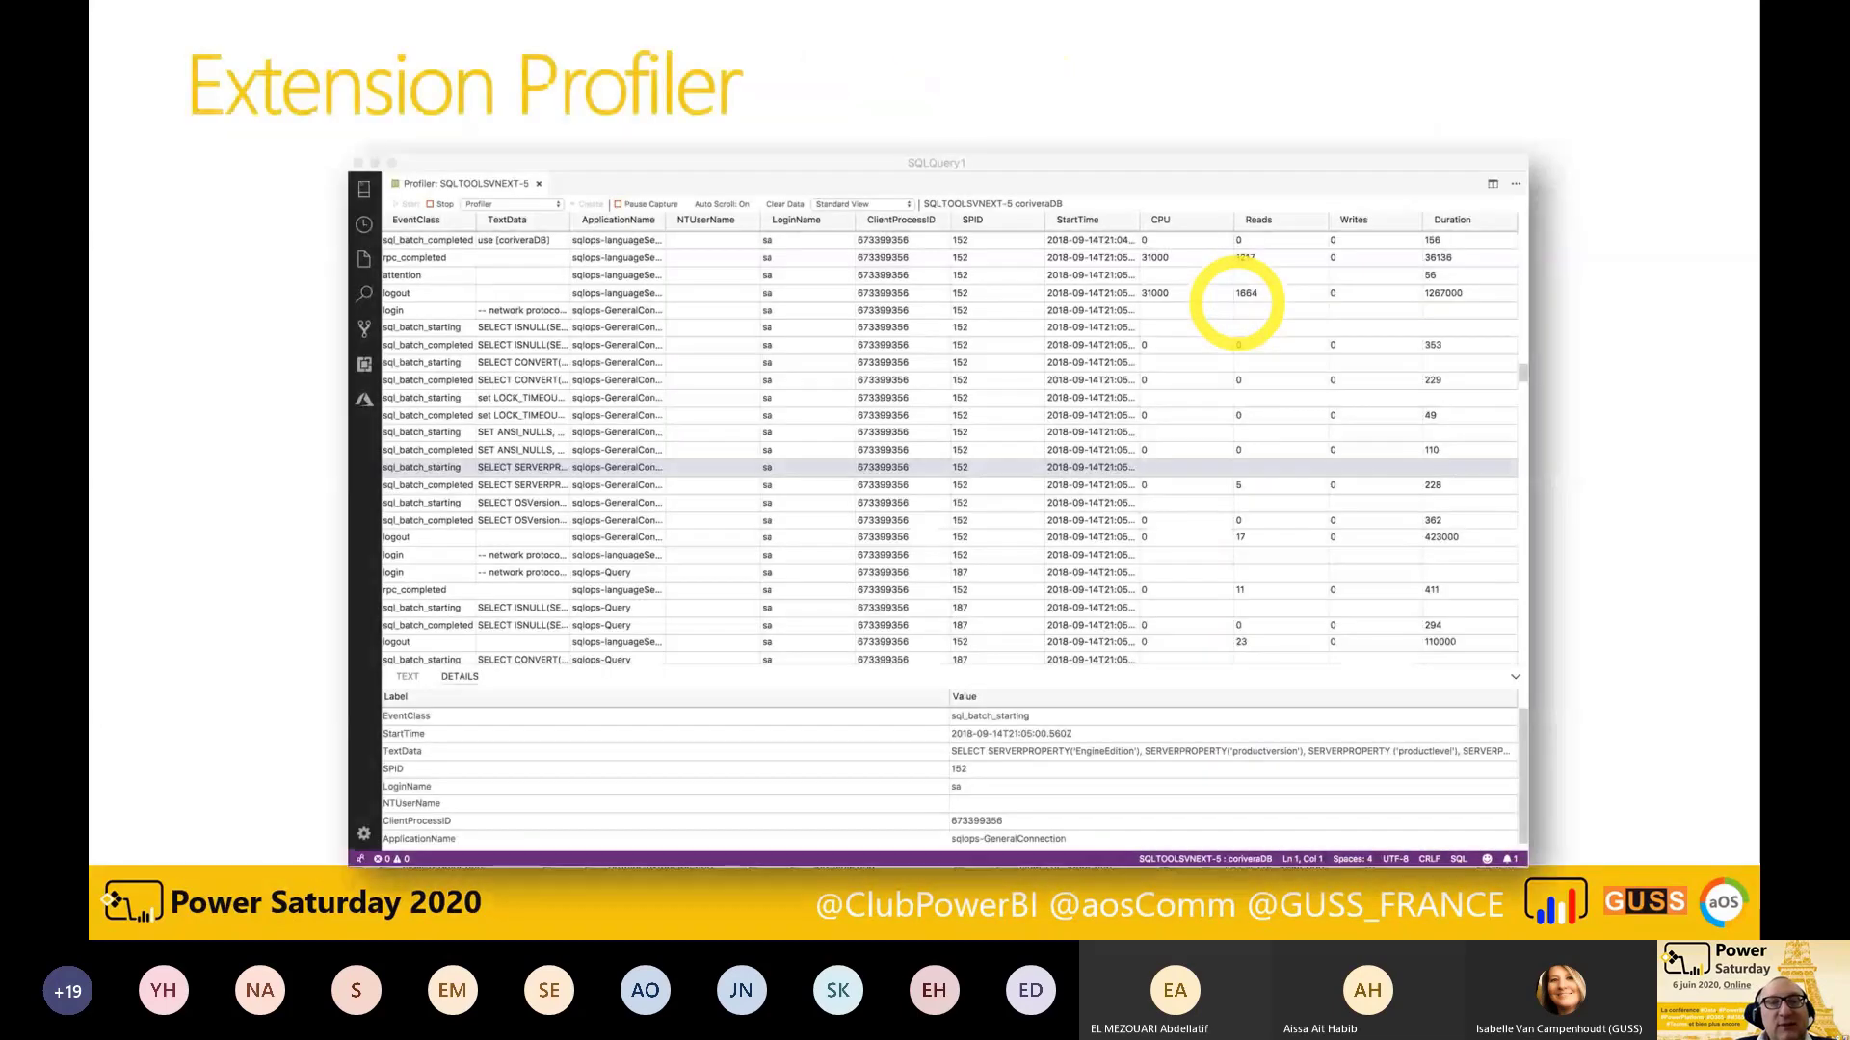
key("Right")
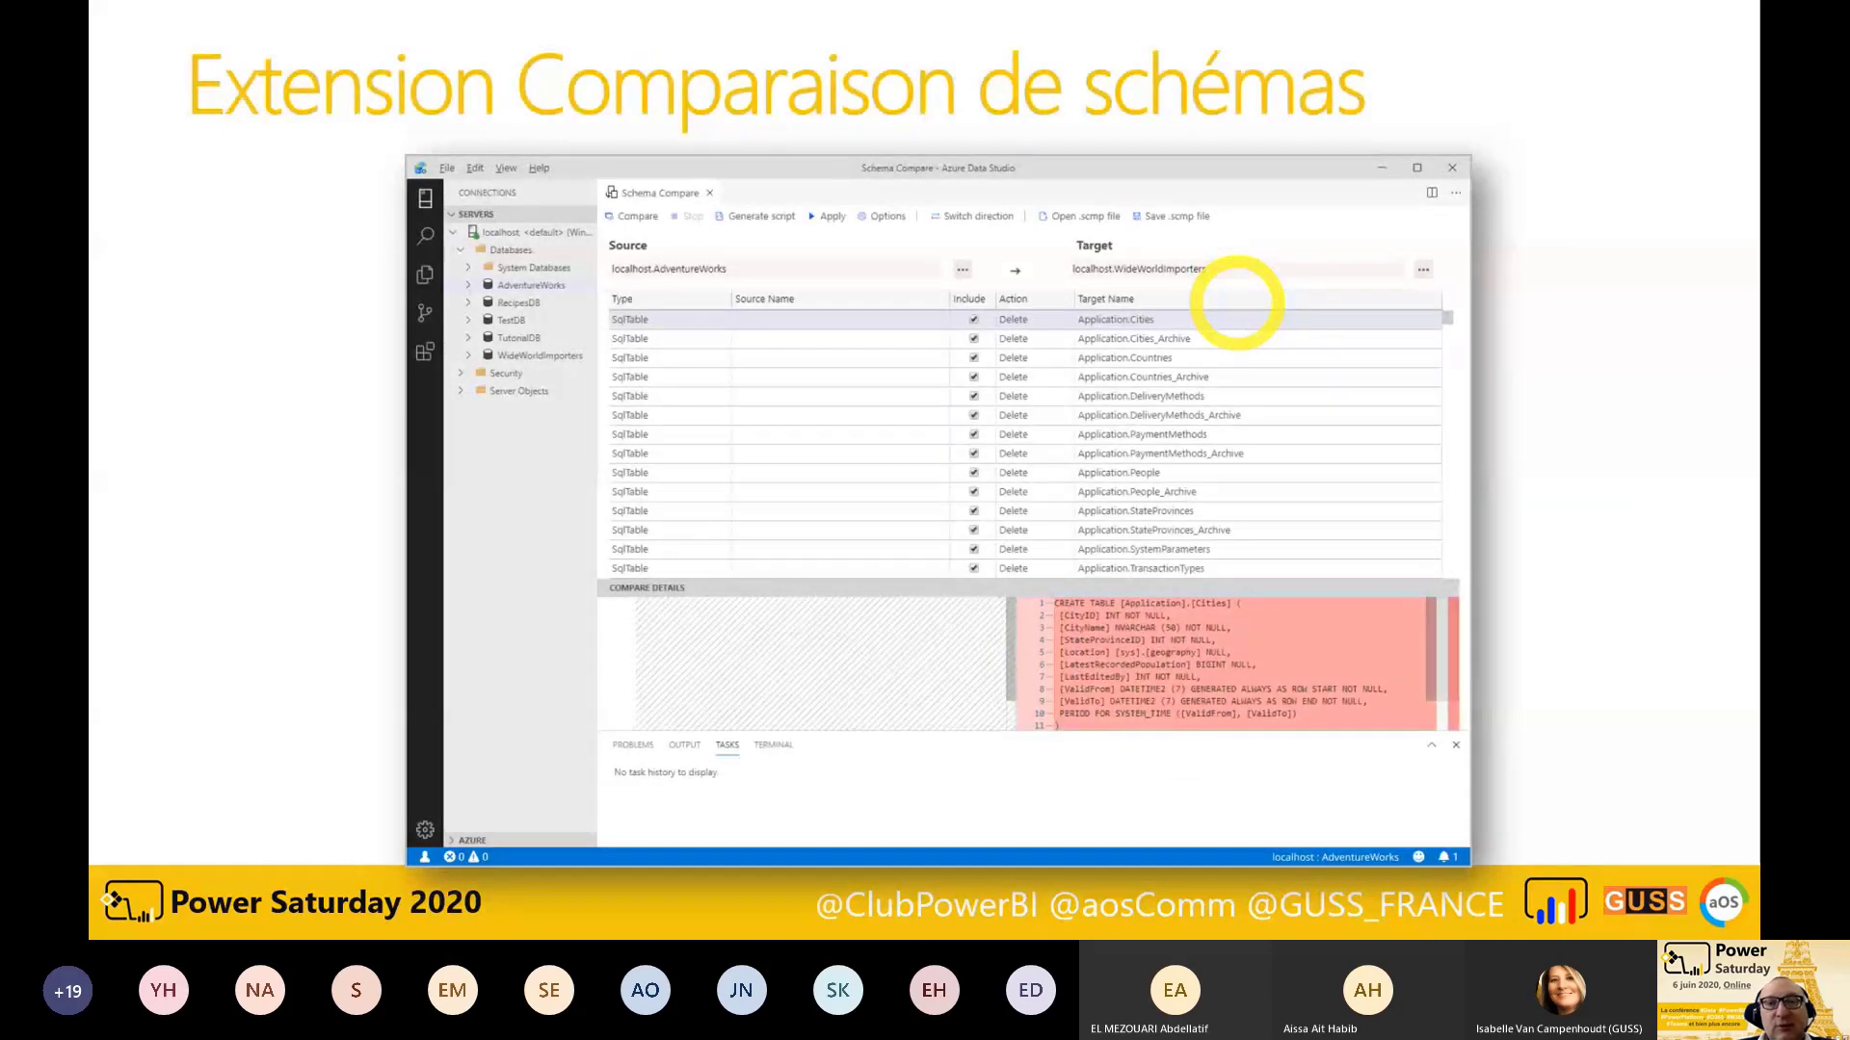
key("Left")
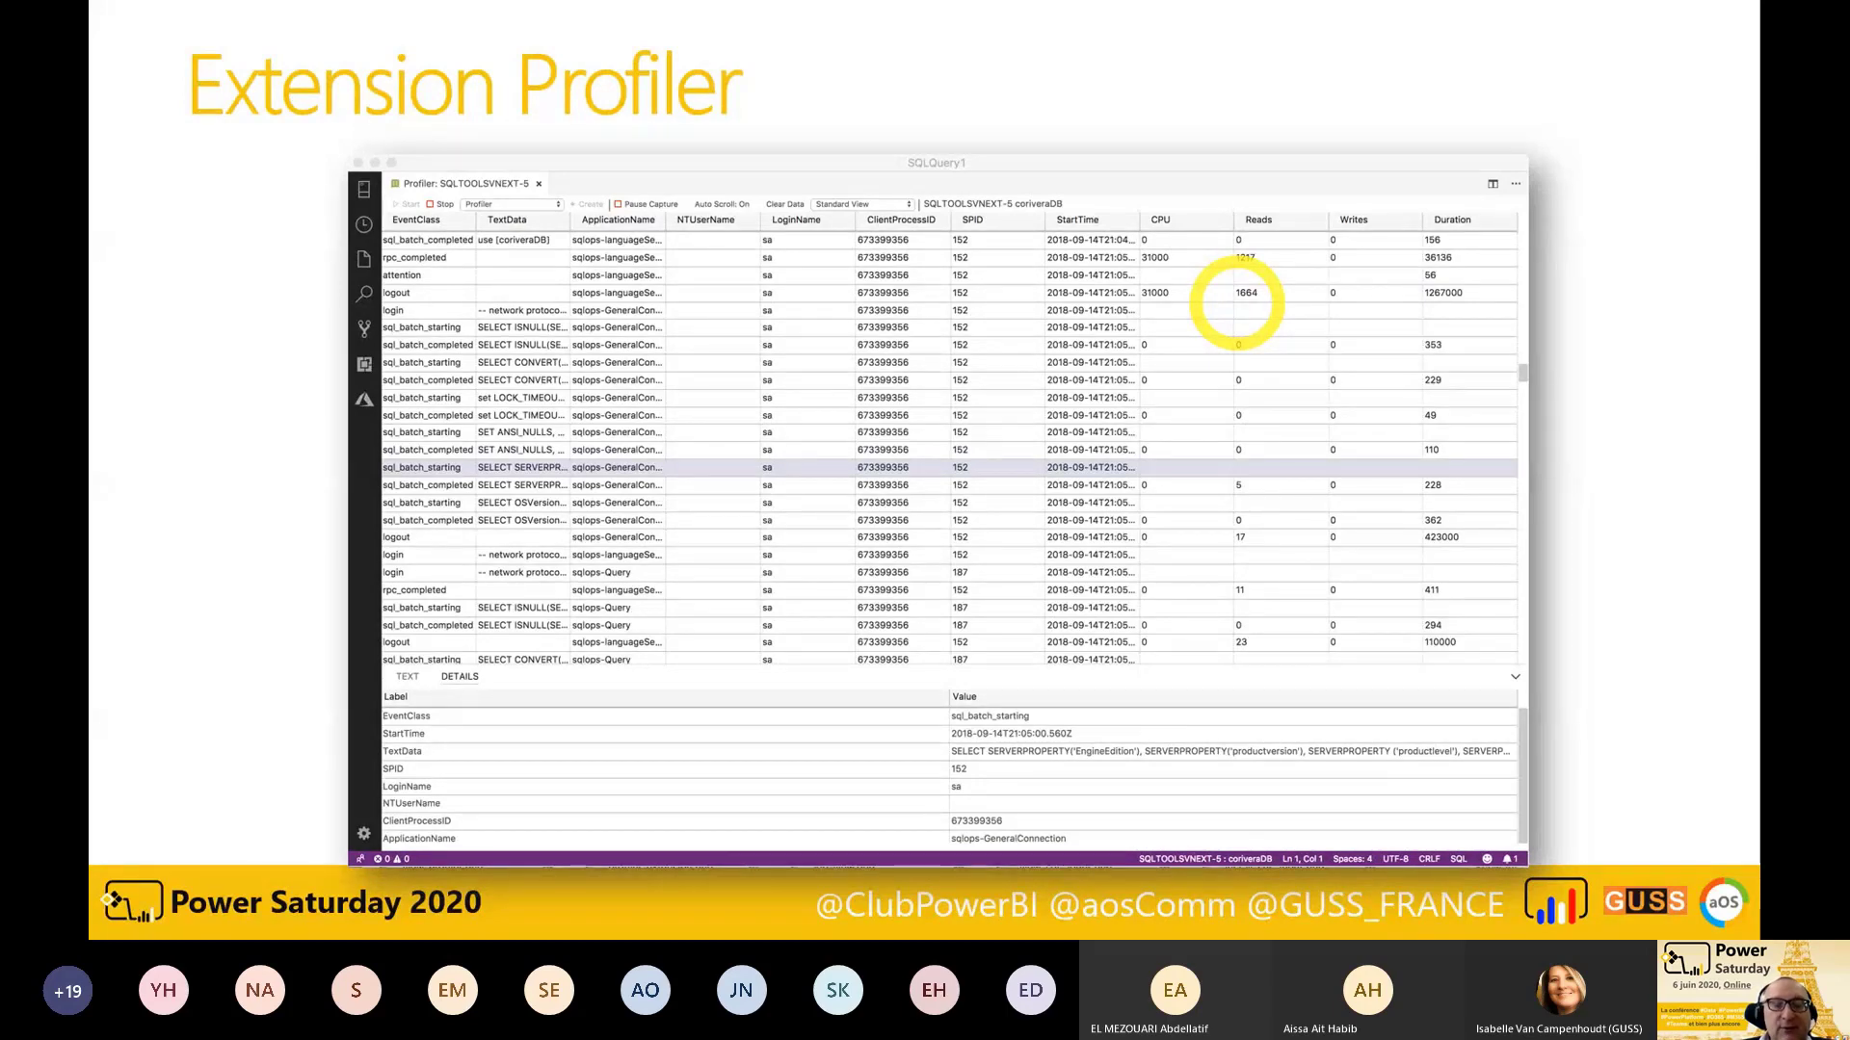
key("Right")
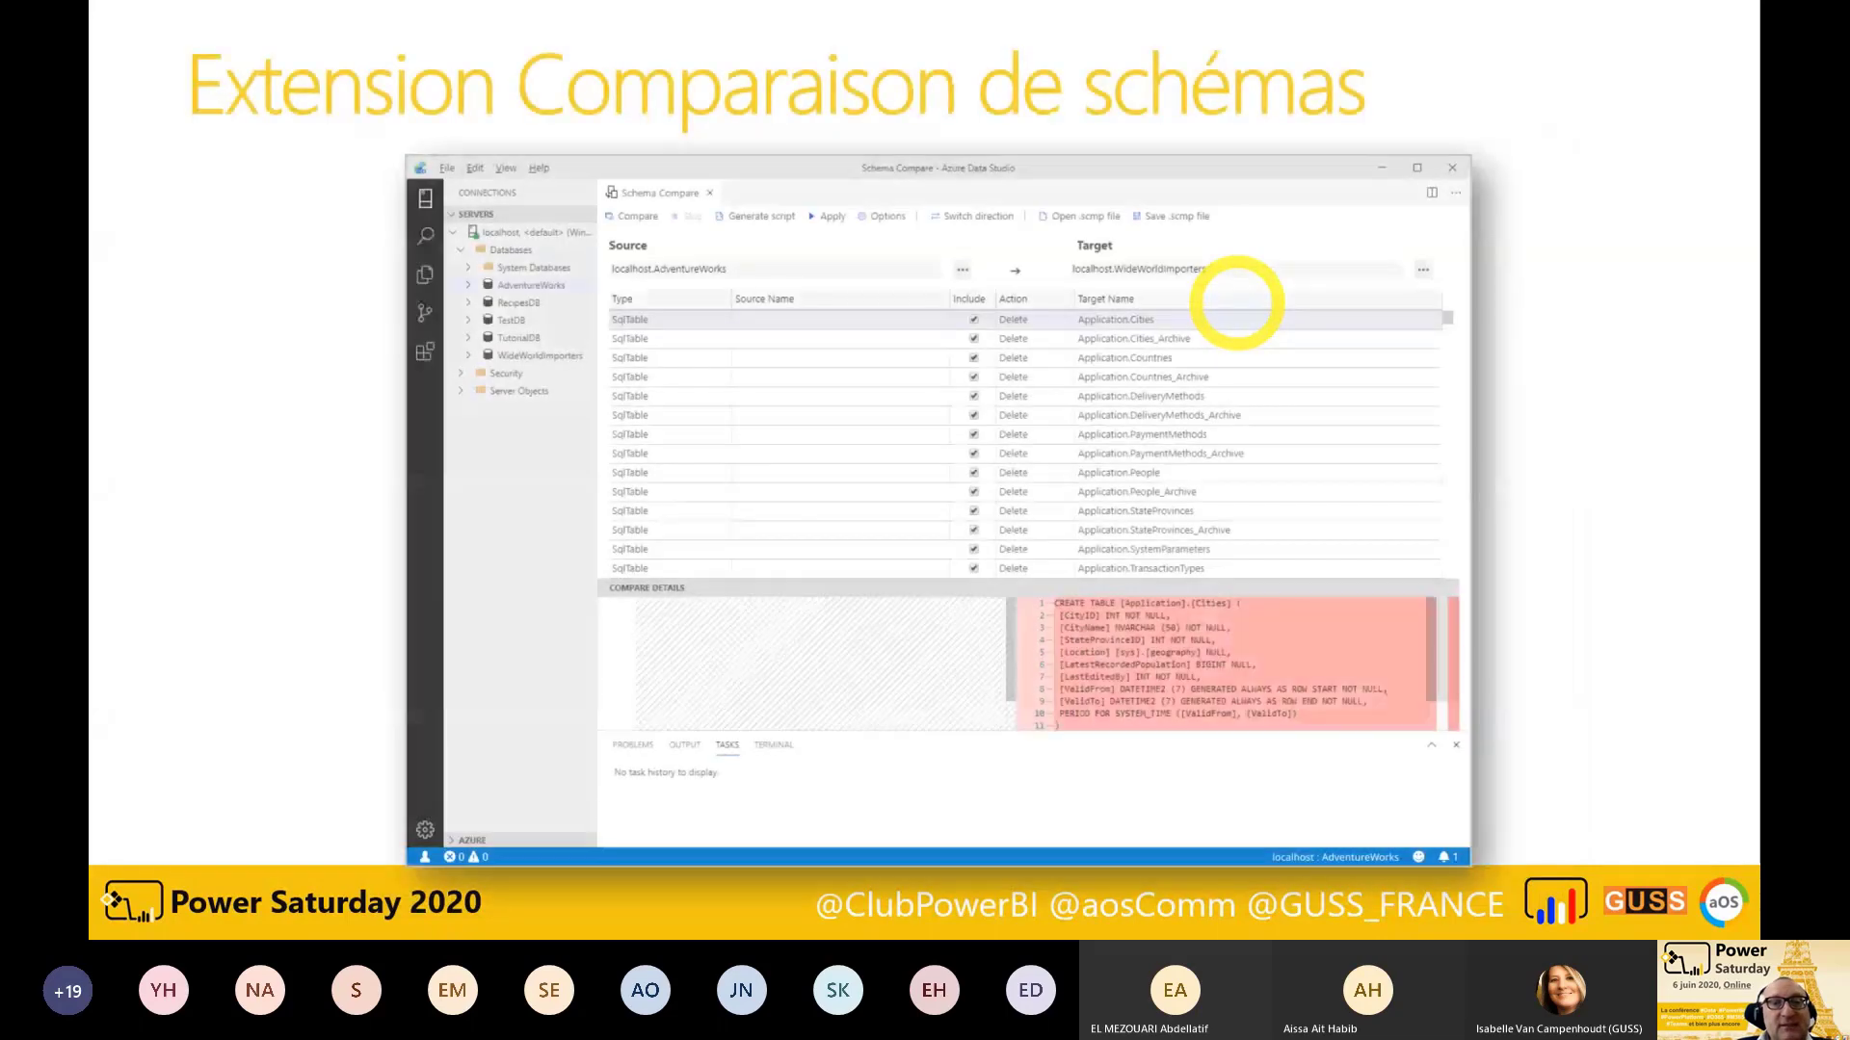